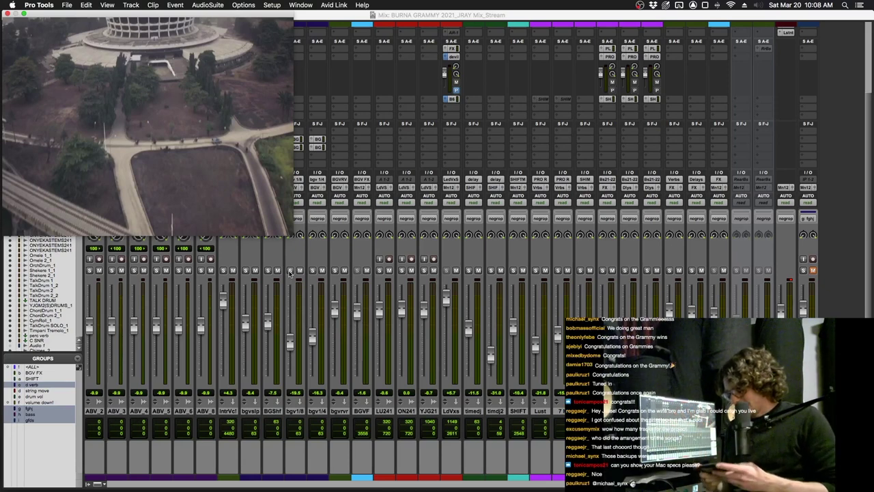
Step: Zoom the timeline out to the whole song and open the ADPTR MetricAB insert on Master 1 over the Edit window
key("super+equal")
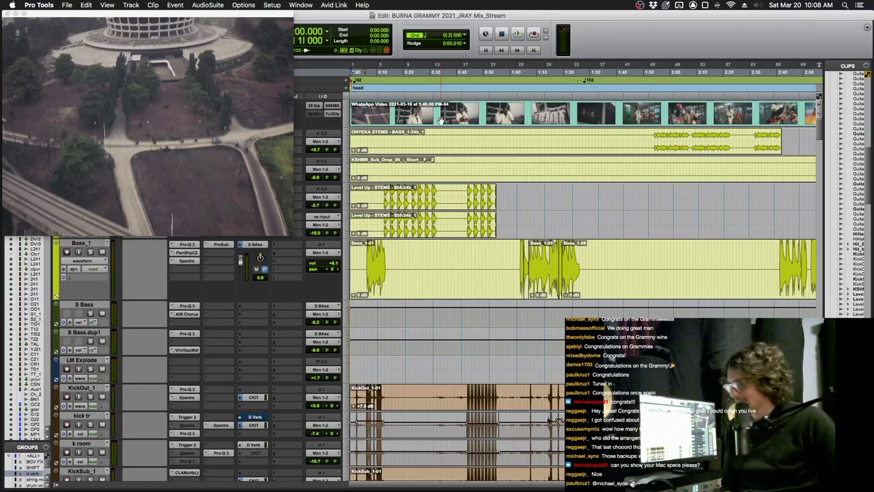
key("r")
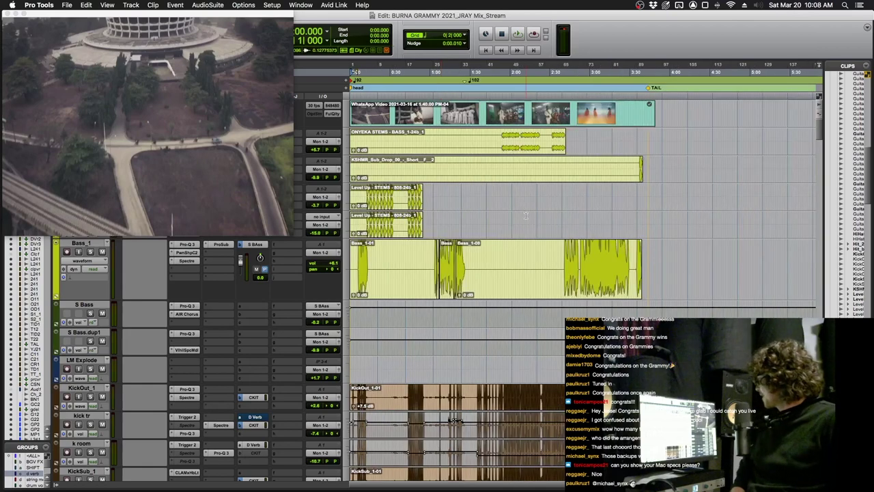
key("super+equal")
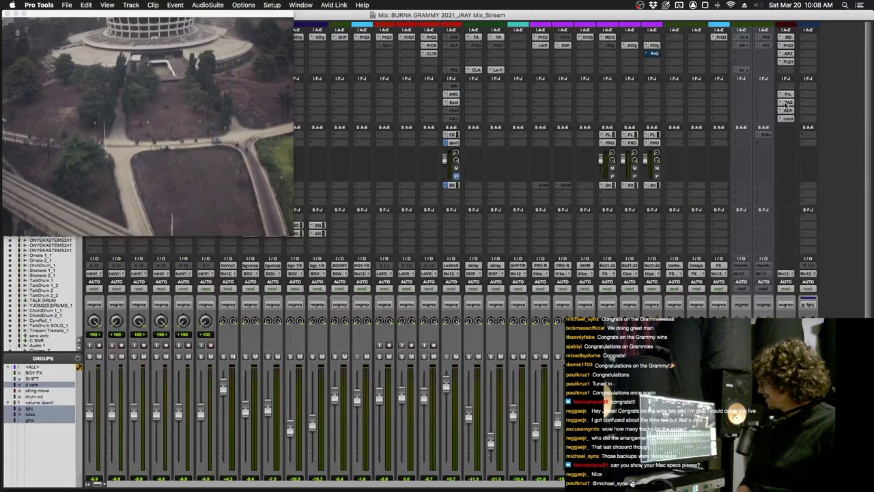
left_click(785, 106)
left_click_drag(707, 89, 677, 50)
key("super+equal")
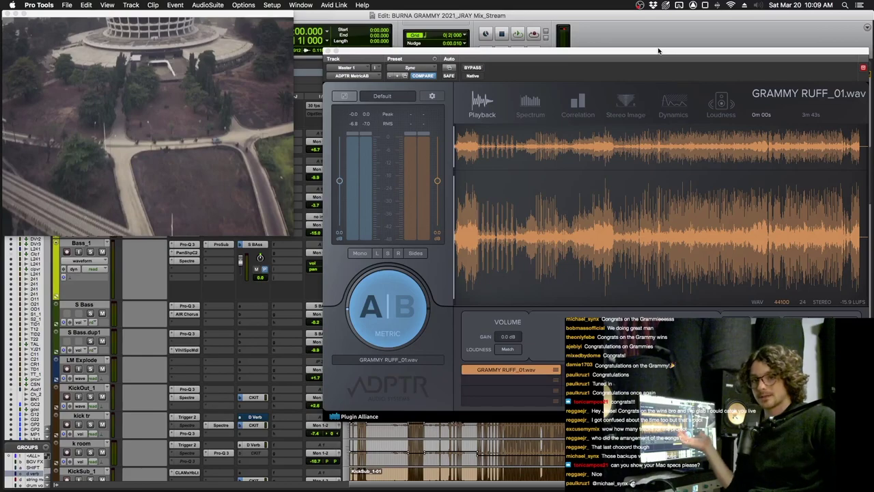
Step: Start playback from 2:41.381 in the timeline, keeping the MetricAB window in view
left_click_drag(659, 50, 651, 347)
left_click(568, 250)
key("space")
left_click_drag(535, 352, 580, 72)
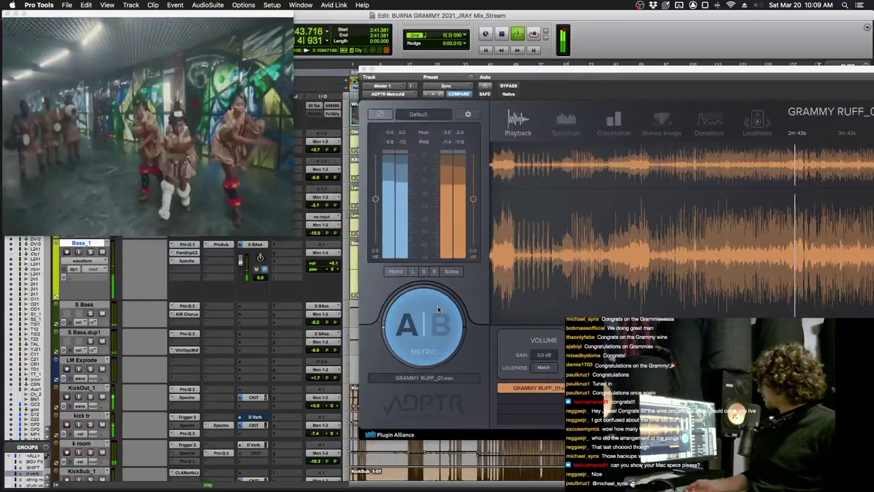
Step: Compare the mix (A) with the rough reference GRAMMY RUFF_01.wav (B) in MetricAB several times during playback, ending on A, and stop playback
left_click(437, 309)
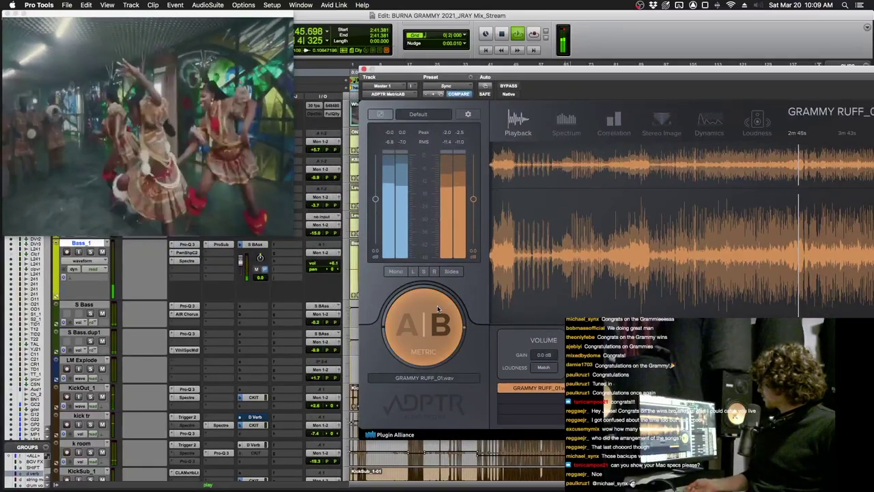
left_click(438, 309)
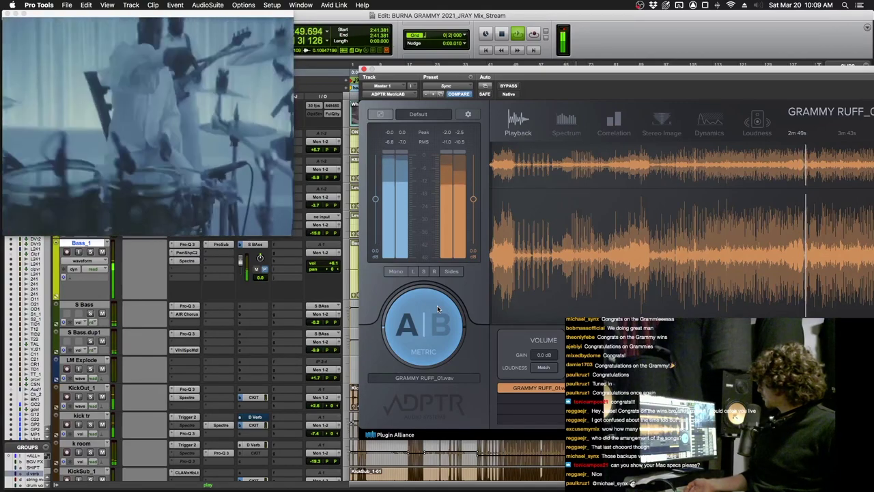
left_click(438, 310)
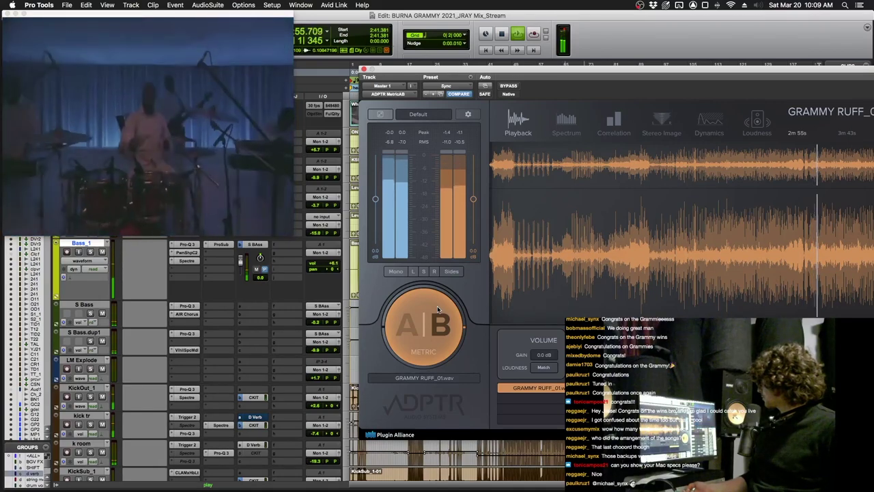
left_click(438, 310)
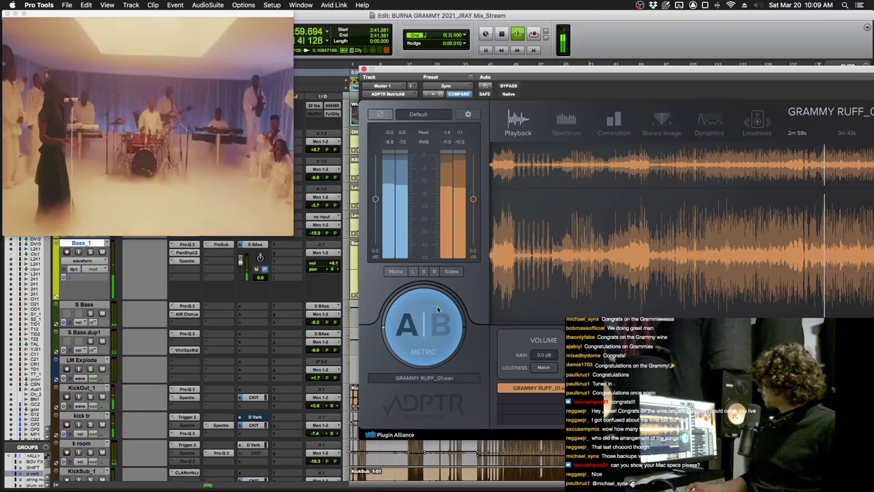
left_click(436, 308)
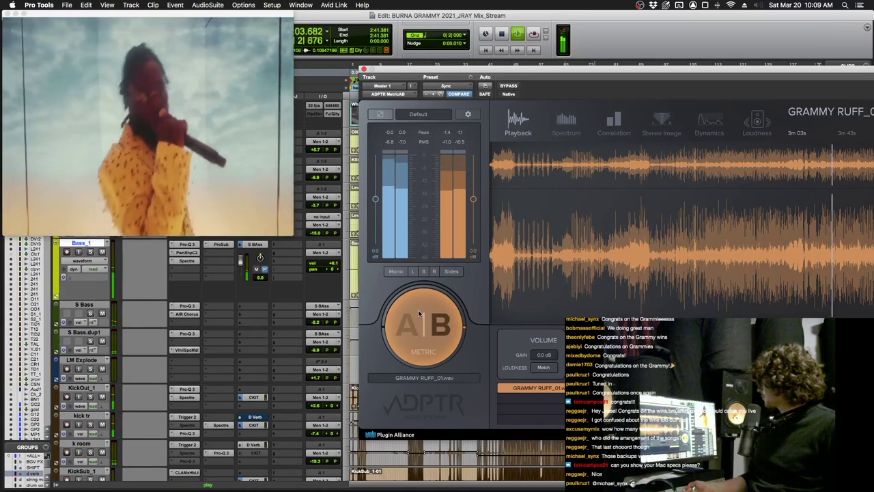
left_click(420, 314)
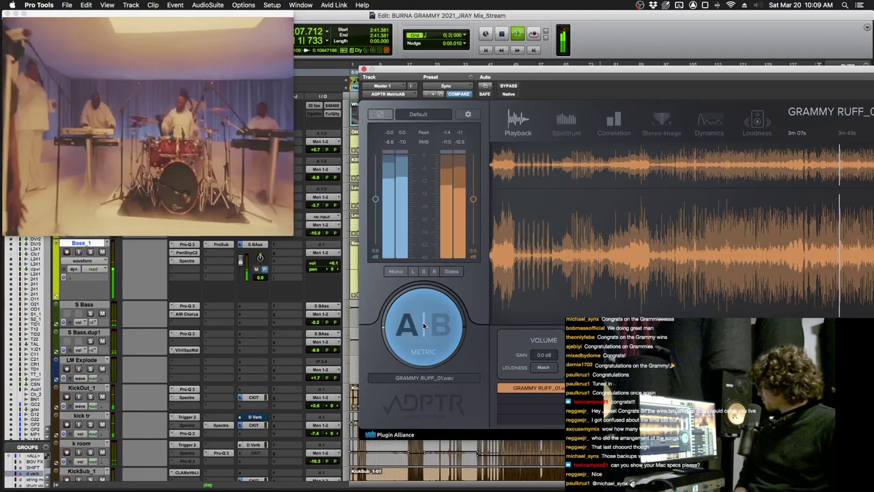
left_click(424, 325)
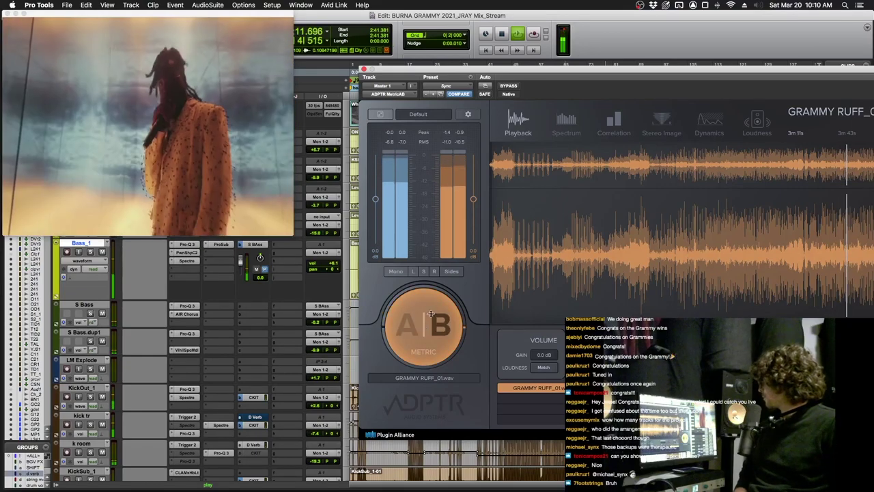
left_click(430, 324)
left_click(431, 324)
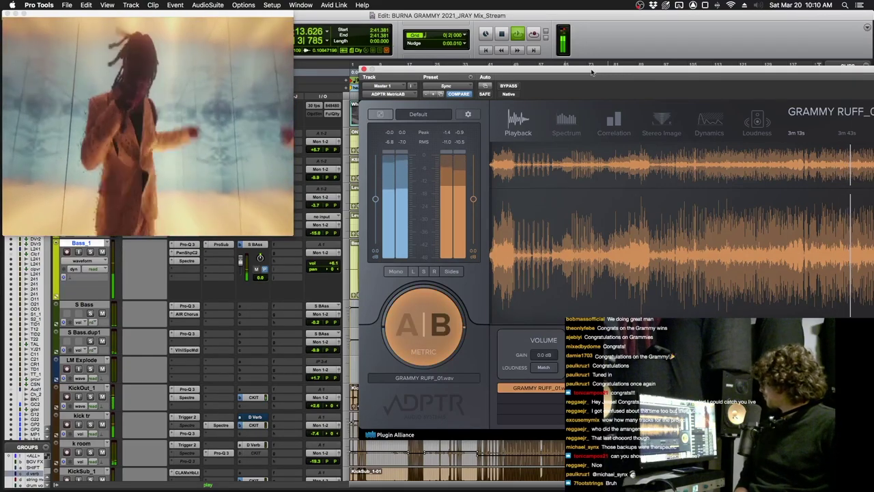
key("Tab")
left_click_drag(591, 74, 555, 85)
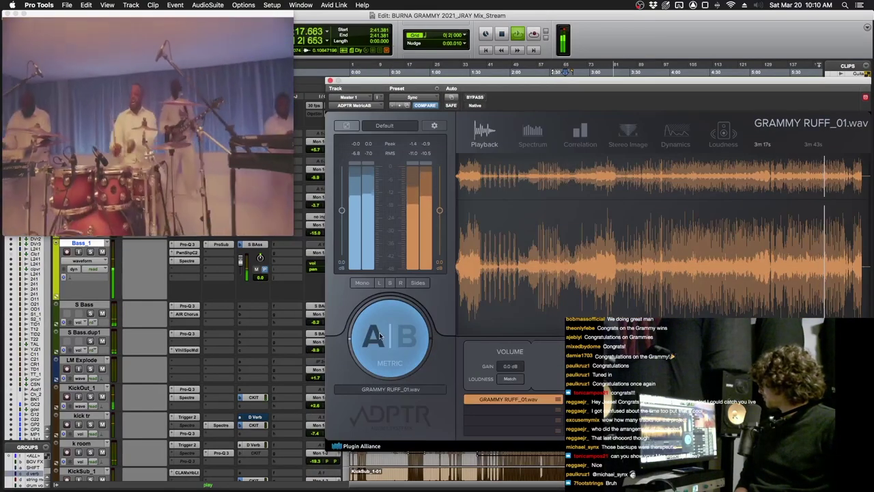
left_click(367, 340)
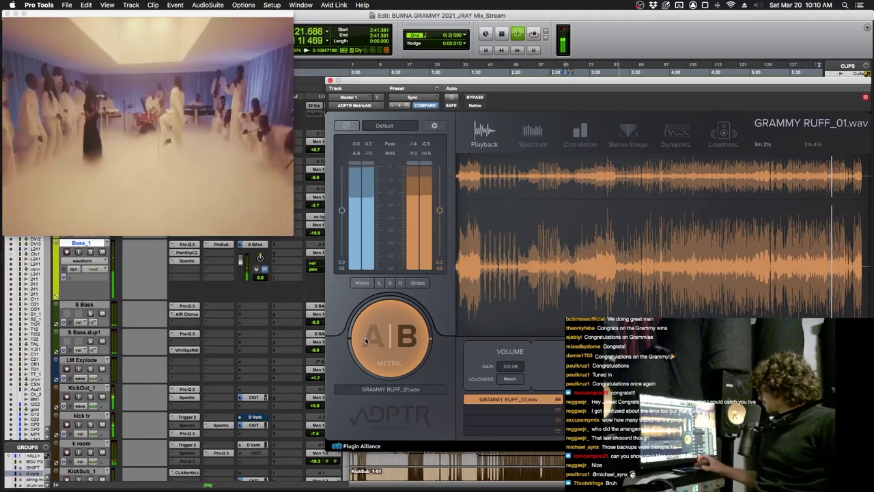
left_click(366, 339)
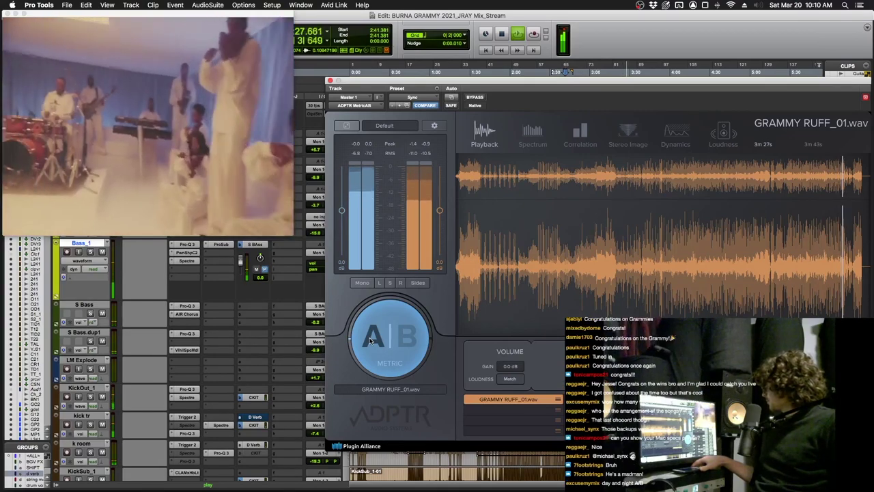
left_click(387, 339)
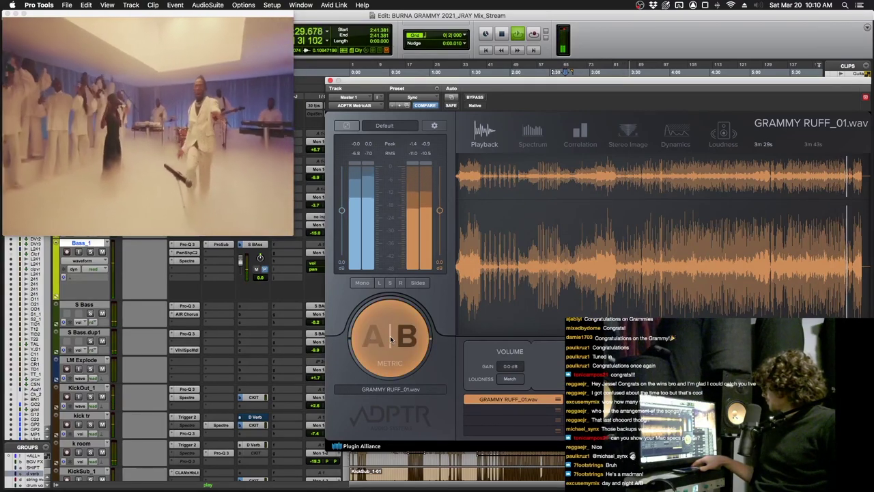
left_click(390, 340)
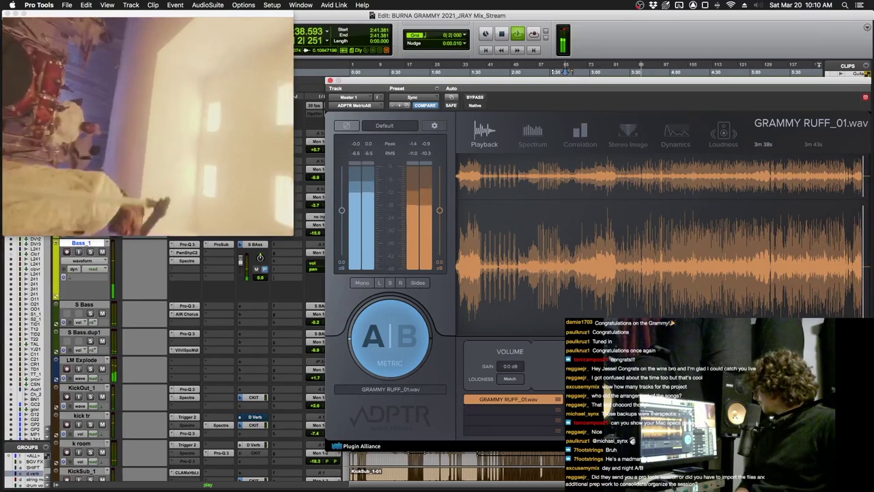
key("space")
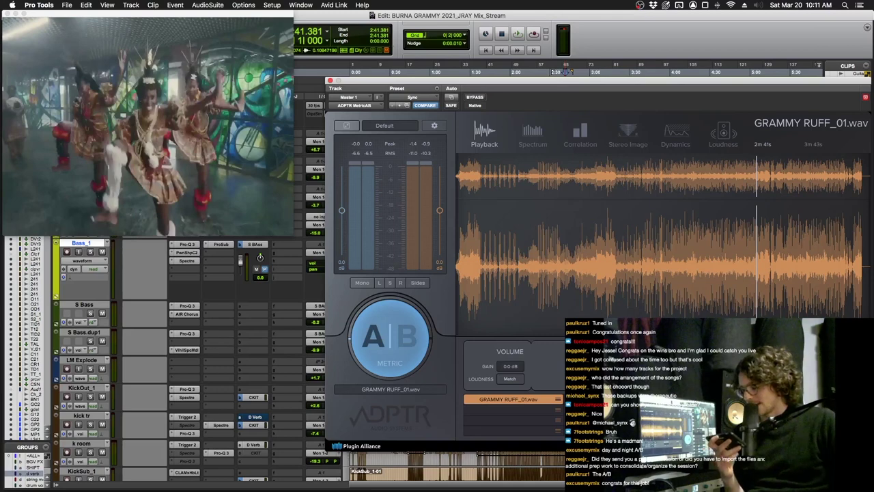
Step: Close MetricAB, solo the drum tracks from KickOut_1 through D Verb.dup3 and audition the selection starting at bar 74
left_click(330, 81)
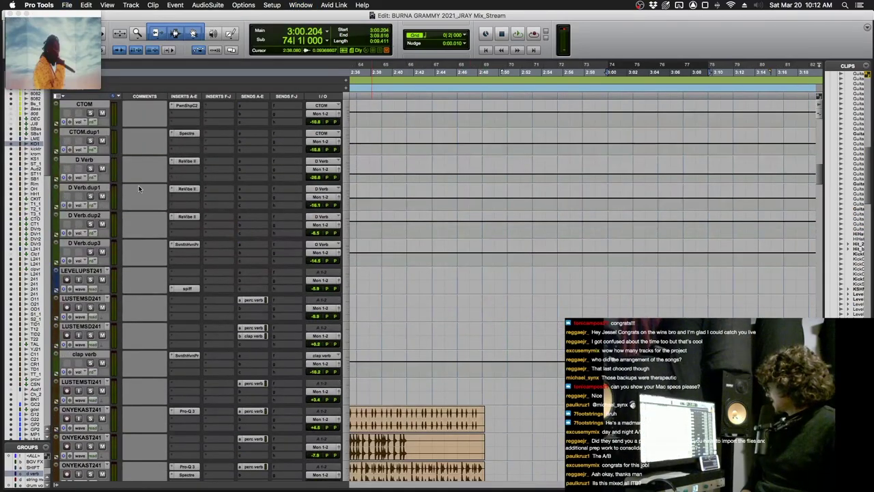
left_click(80, 188, "shift")
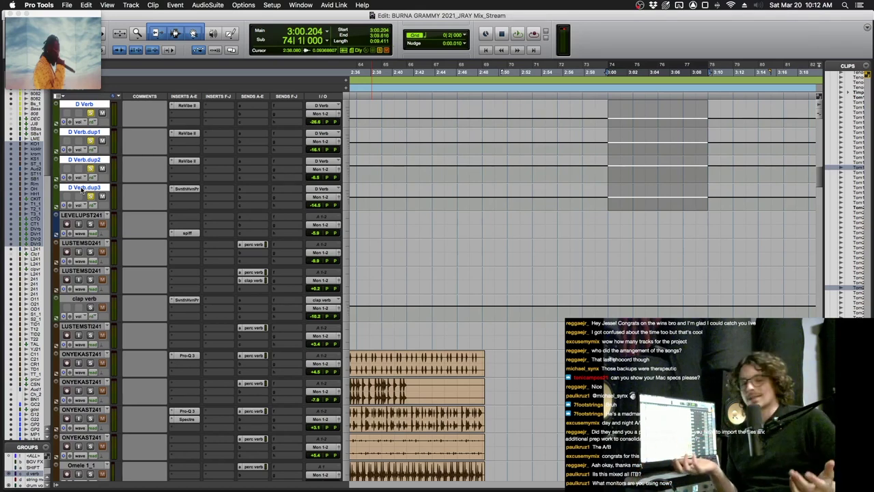
scroll(537, 262, "up", 6)
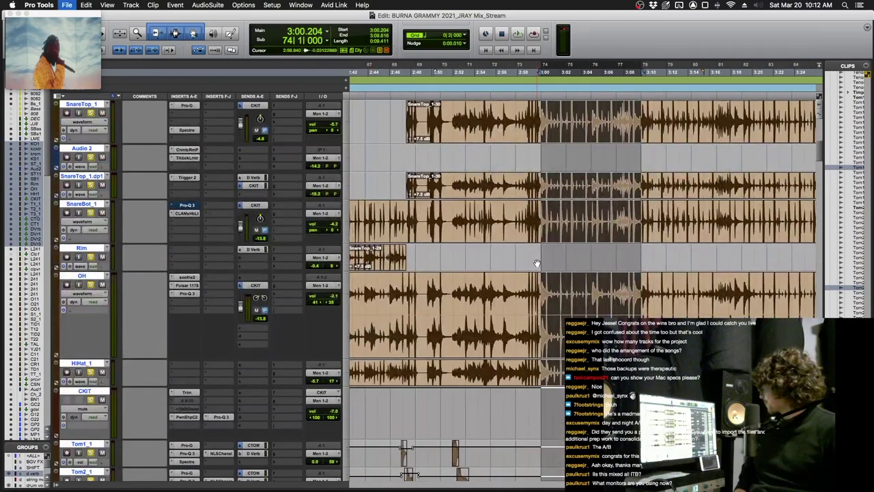
key("space")
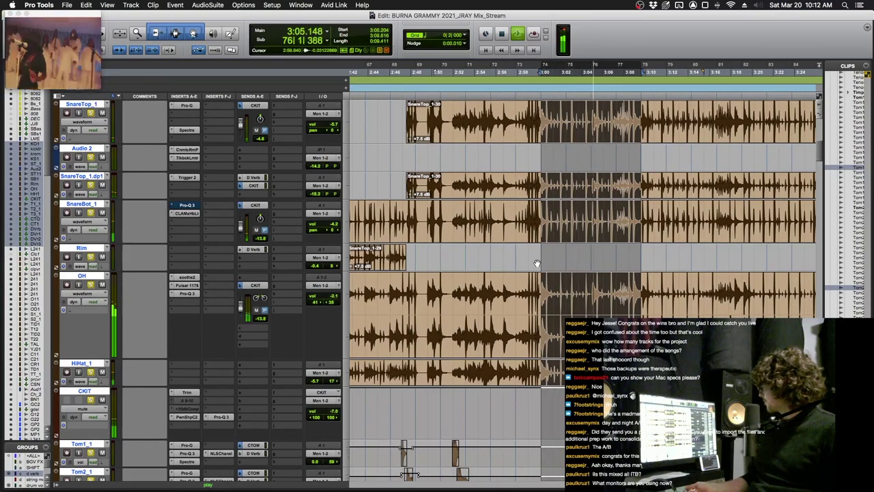
scroll(538, 263, "up", 1)
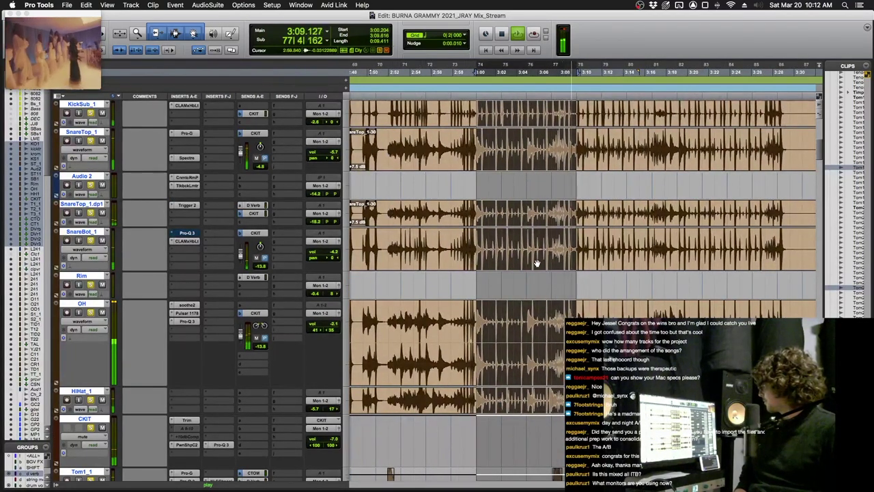
key("space")
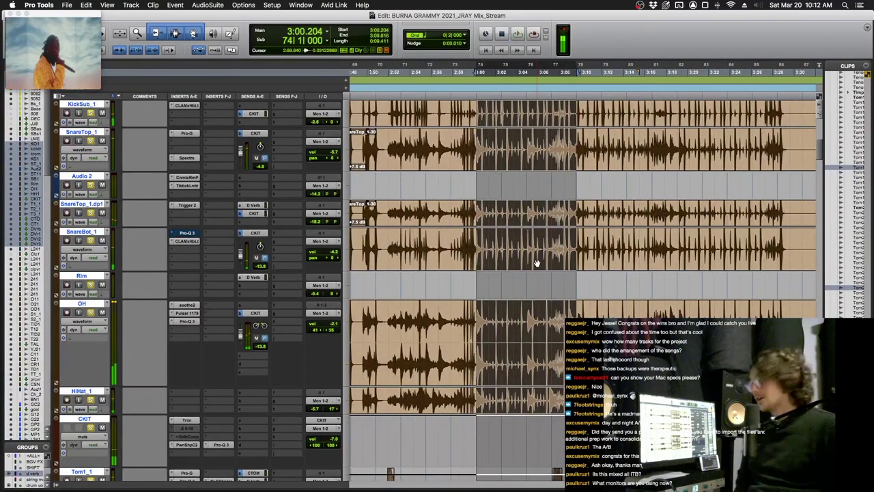
Step: Unsolo the drums, compare the full mix from bar 74 with GRAMMY RUFF_01.wav in MetricAB, and return to the Edit window with playback stopped
key("super+s")
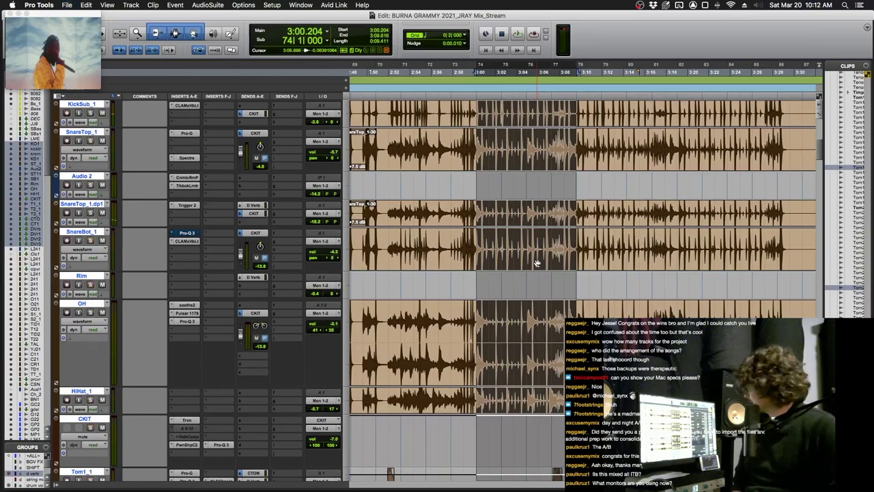
key("super+equal")
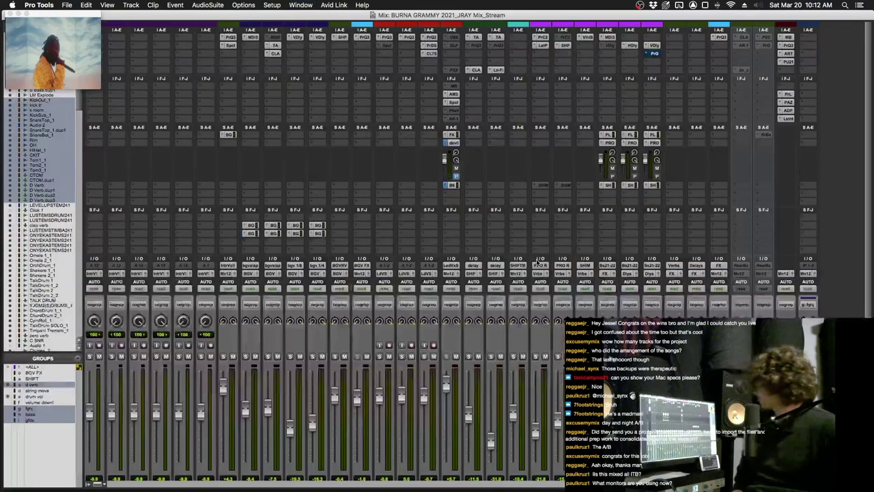
left_click(786, 109)
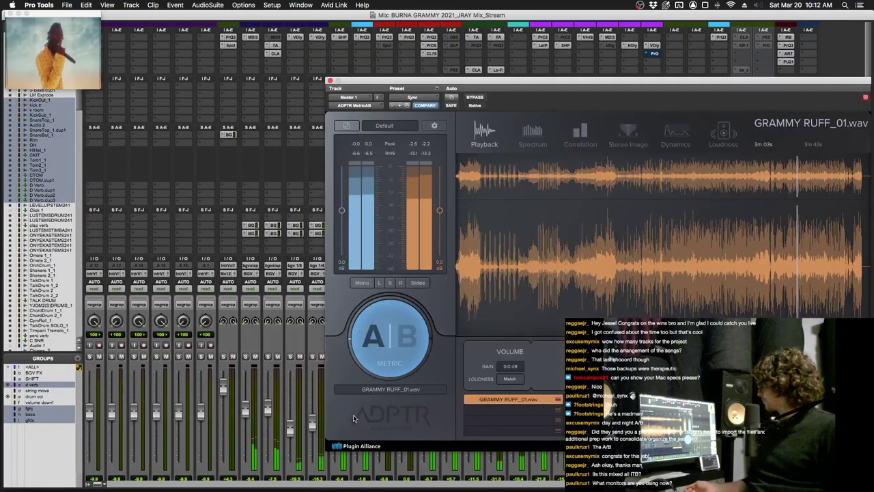
left_click(393, 332)
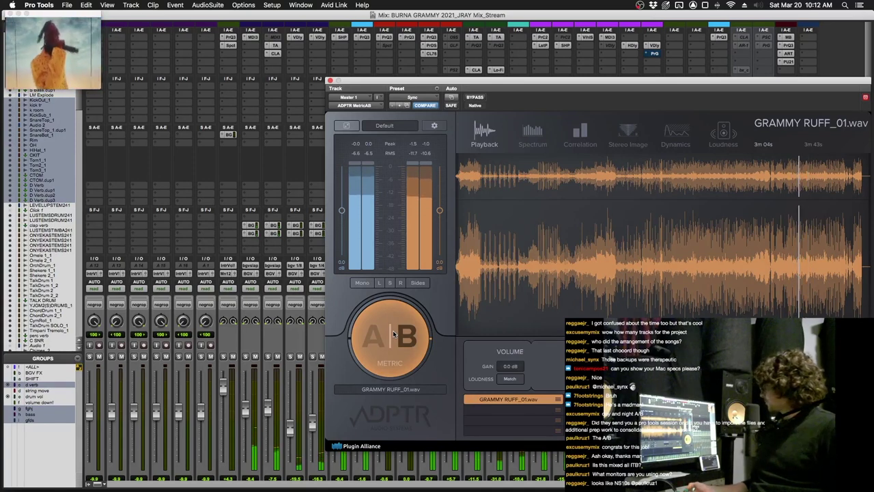
left_click(393, 334)
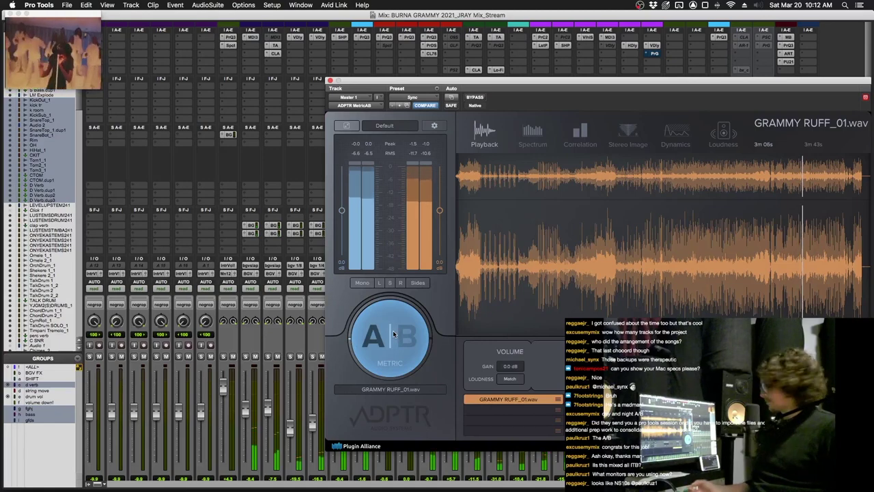
key("super+w")
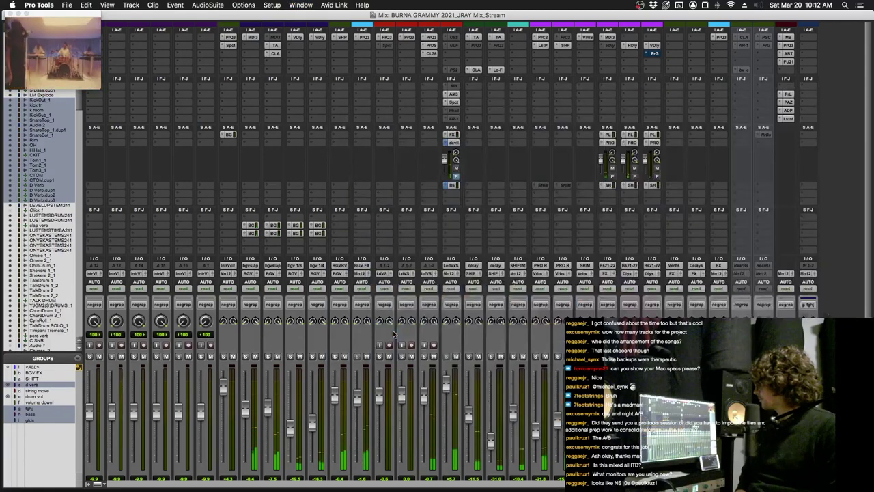
key("super+equal")
key("space")
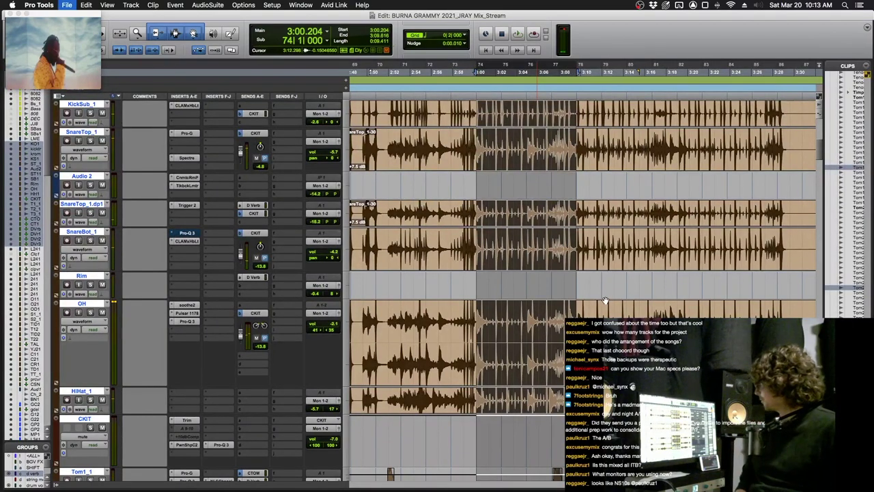
Step: Zoom in on the kick tracks around bar 74, select only the KickOut_1 track and switch to the Mix window
scroll(605, 301, "up", 5)
key("super+bracketright")
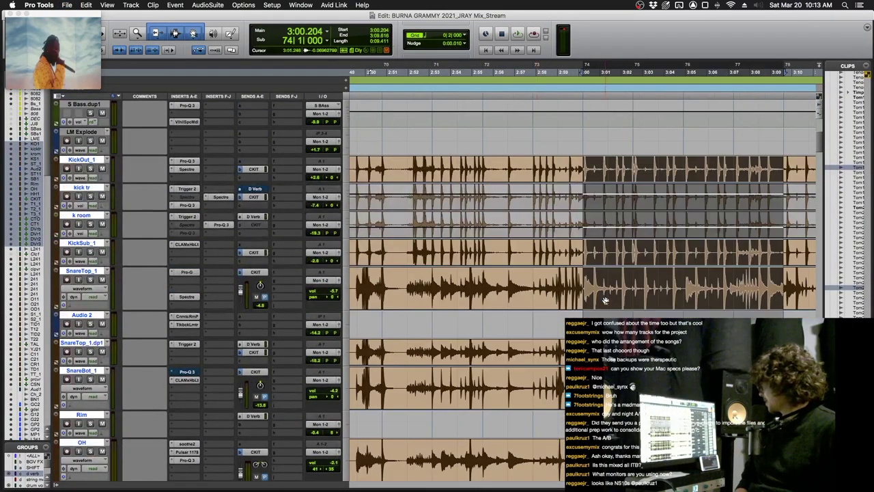
left_click(89, 161)
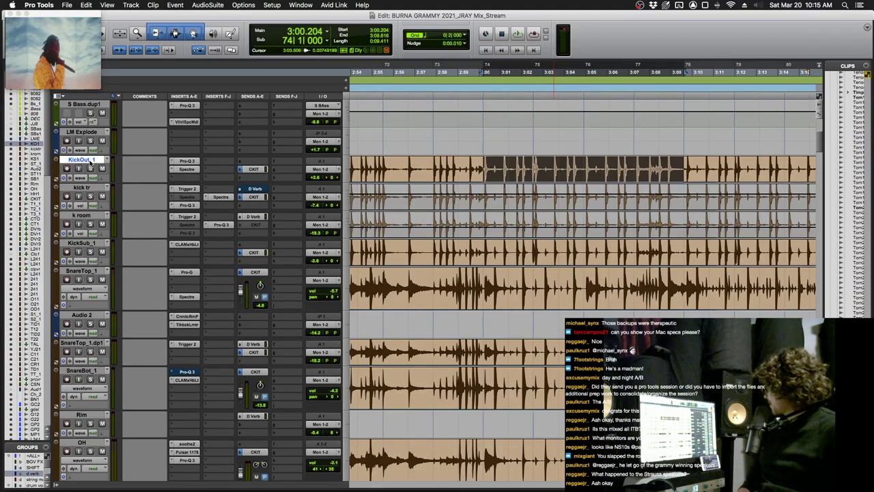
key("super+equal")
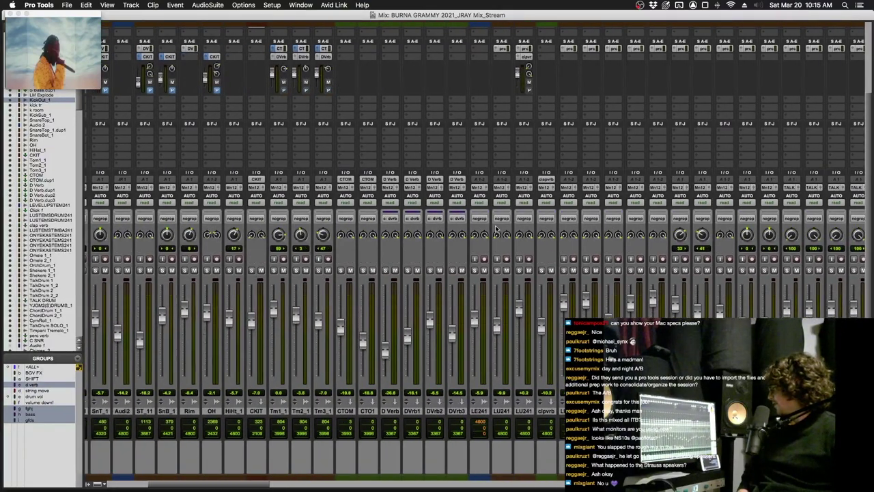
Step: Return to the Edit window and move the KickSub_1 track directly below KickOut_1
key("super+equal")
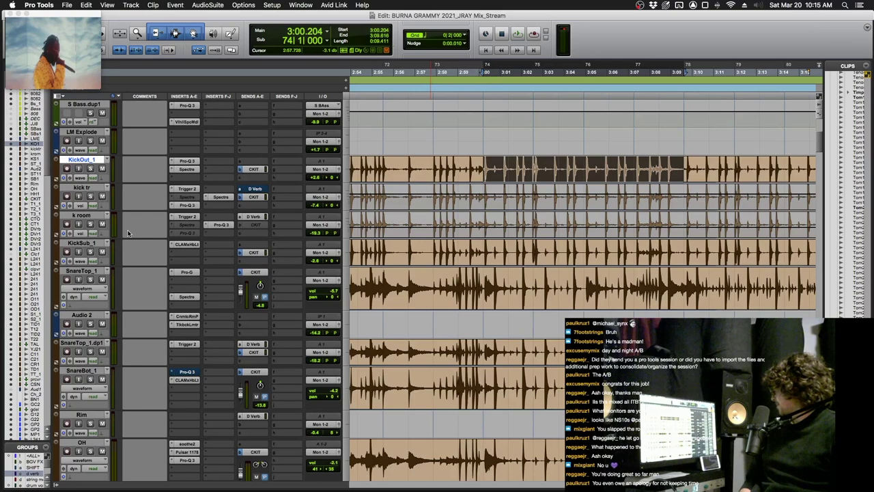
left_click_drag(82, 243, 106, 156)
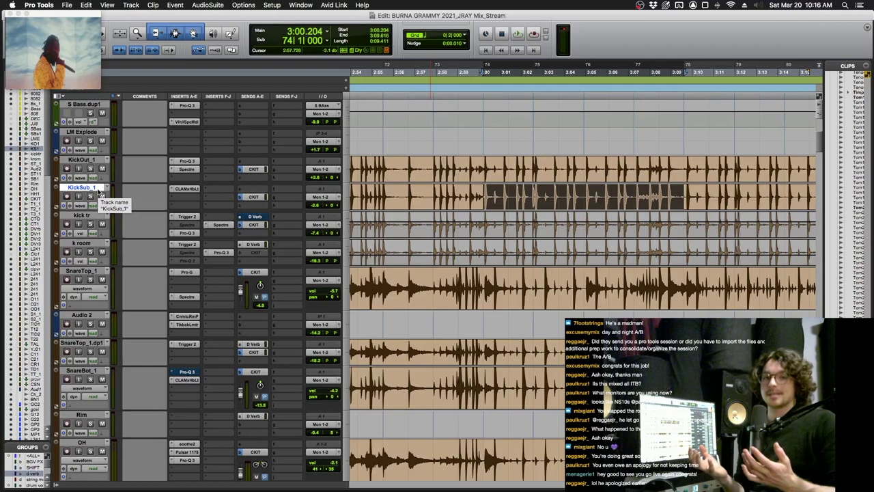
Step: Solo KickOut_1, play the selection from bar 74 with its Pro-Q 3 and Spectre bypassed, and enlarge the track heights
left_click(80, 159)
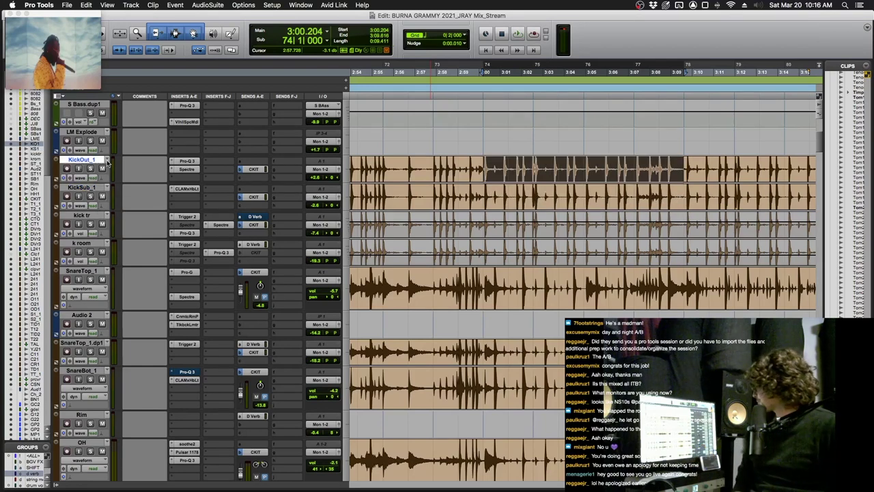
key("shift+s")
key("space")
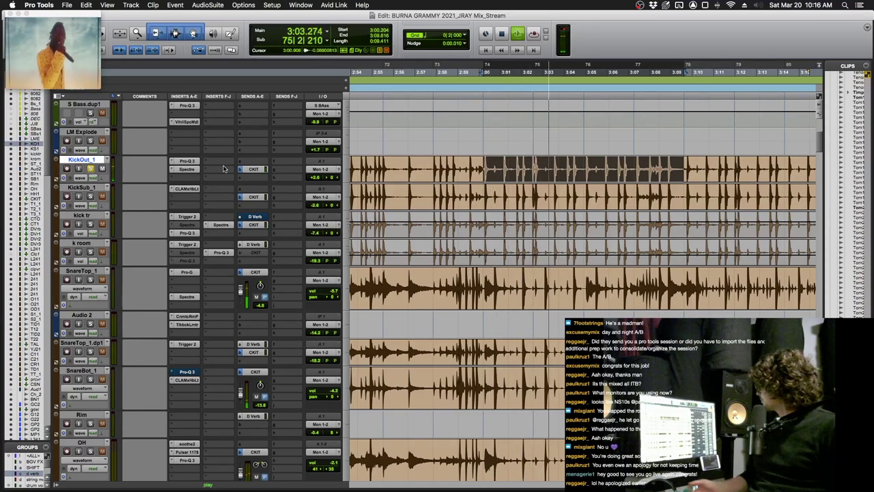
left_click(185, 168, "shift+super")
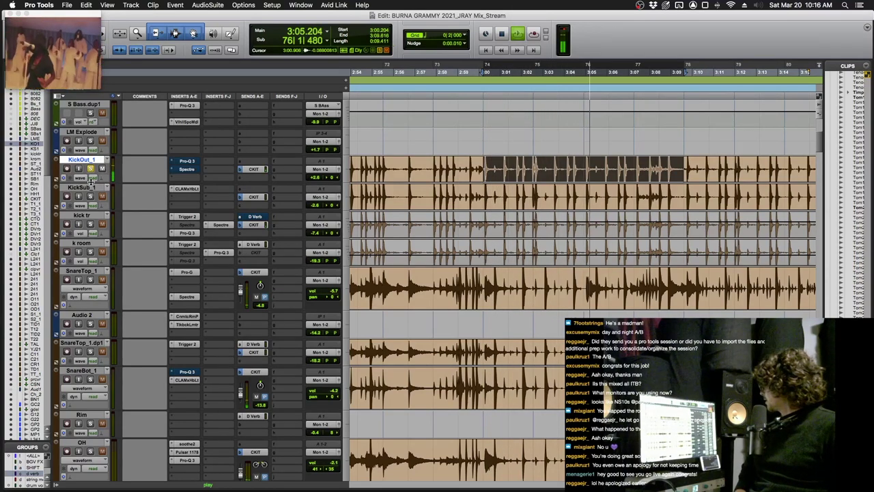
key("ctrl+alt+Down")
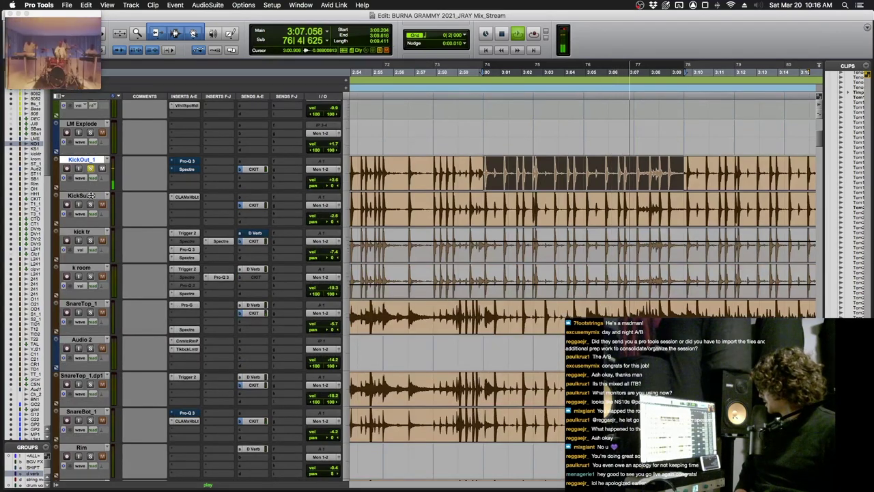
key("ctrl+alt+Down")
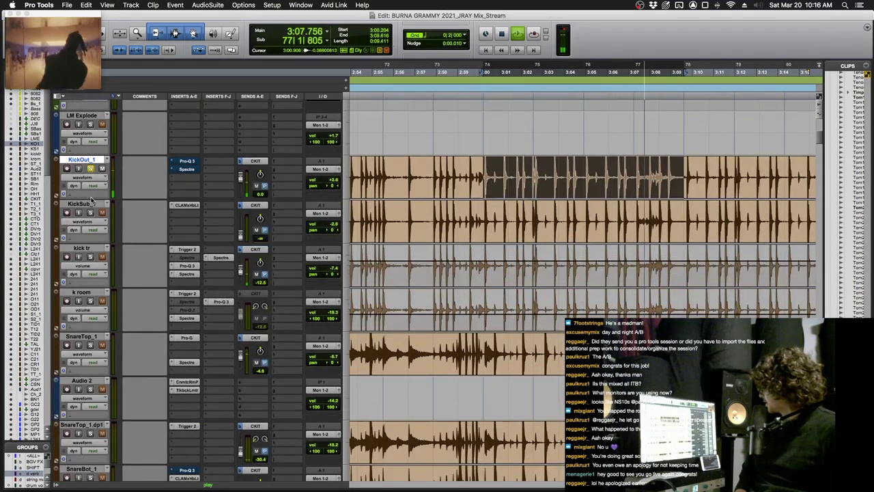
Step: Examine Pro-Q 3 and Spectre on KickOut_1, comparing the EQ bypassed and auditioning its 4153 Hz band in isolation
left_click(192, 161)
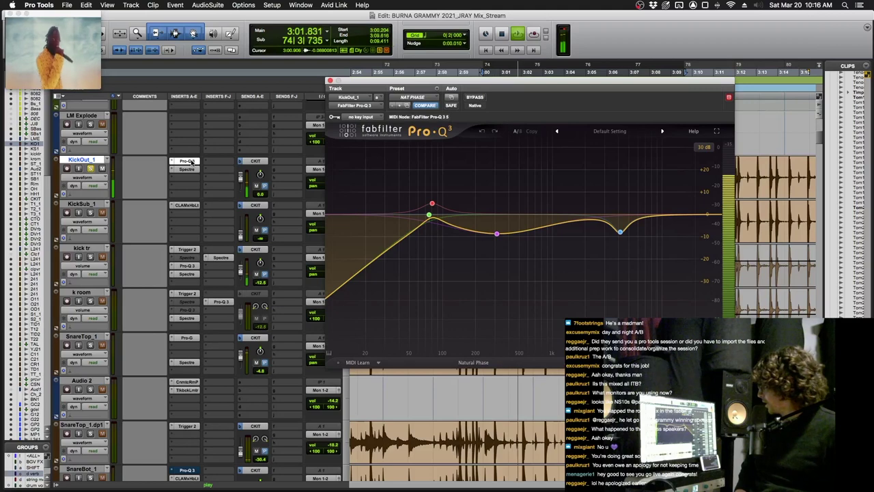
left_click(474, 97)
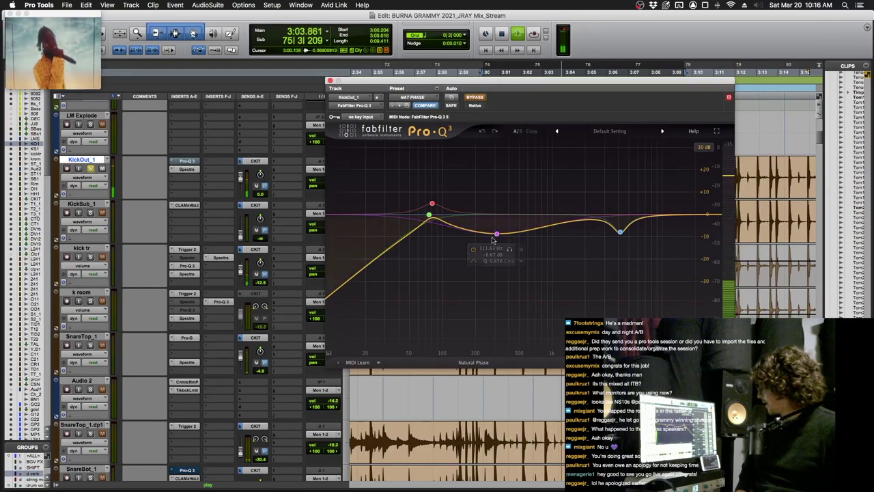
left_click(619, 233)
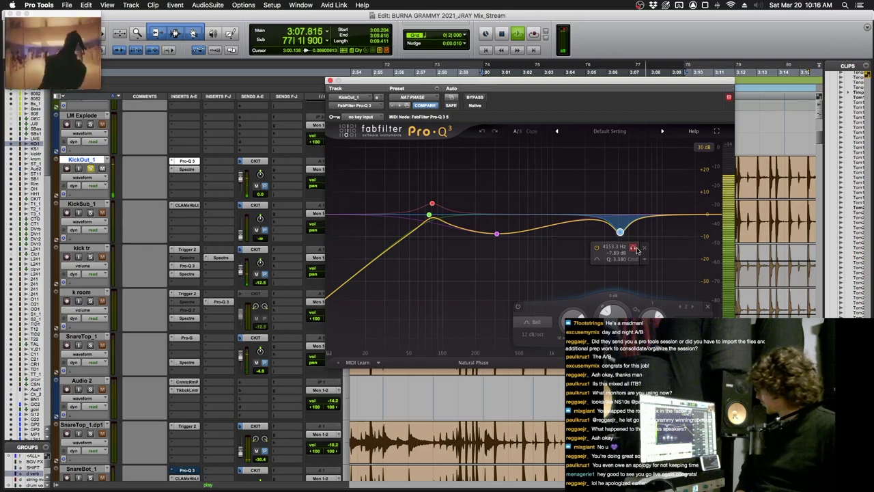
left_click(634, 249)
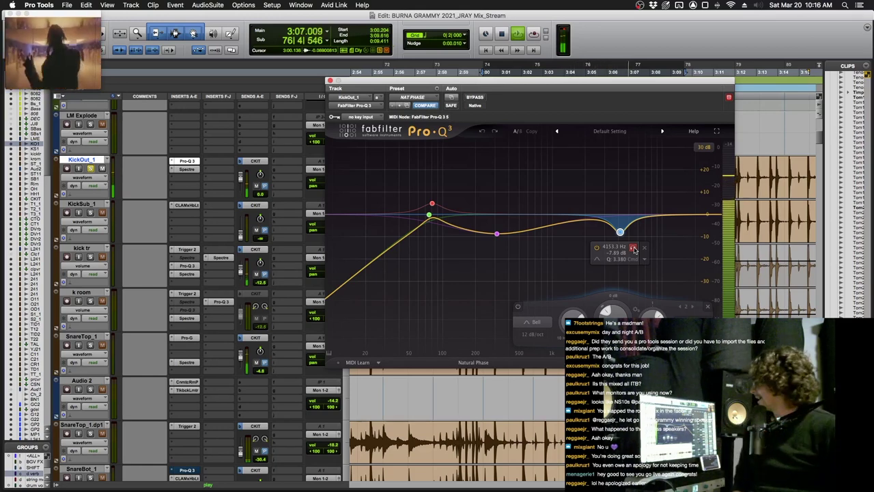
left_click(193, 169)
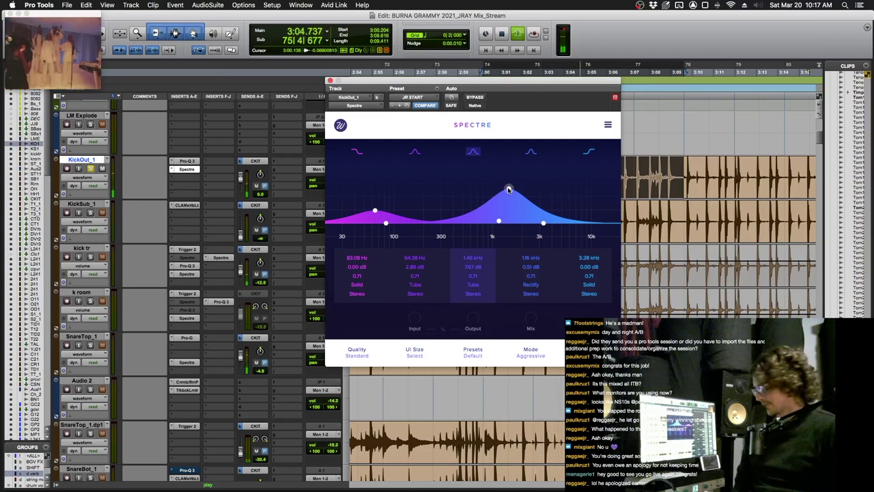
left_click(330, 81)
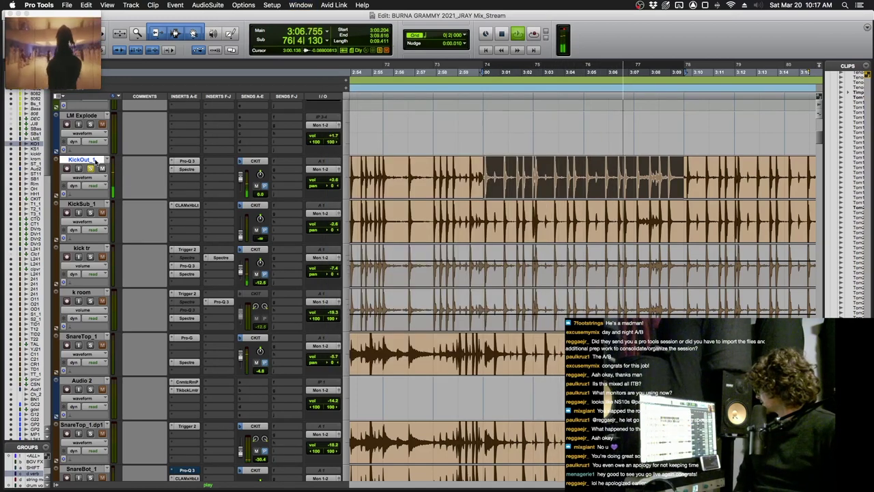
left_click(94, 160)
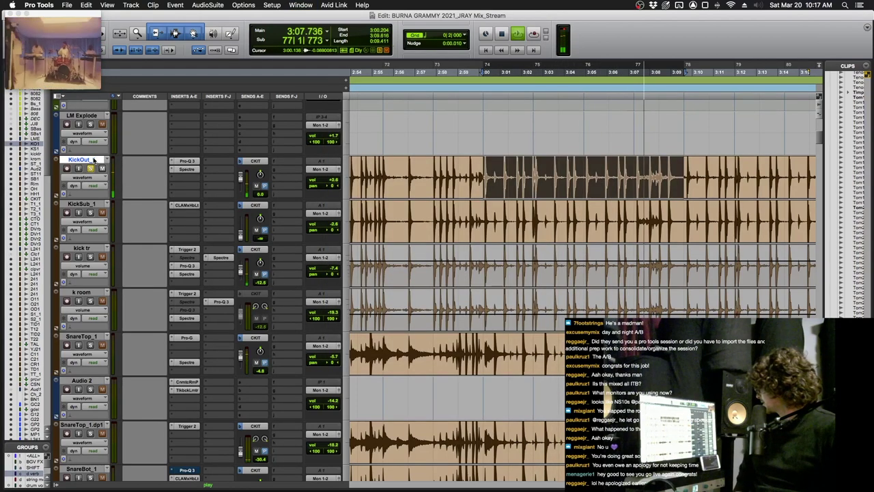
Step: Add KickSub_1 to the soloed tracks and inspect its CLA MixHub Lite settings during playback
left_click(82, 203)
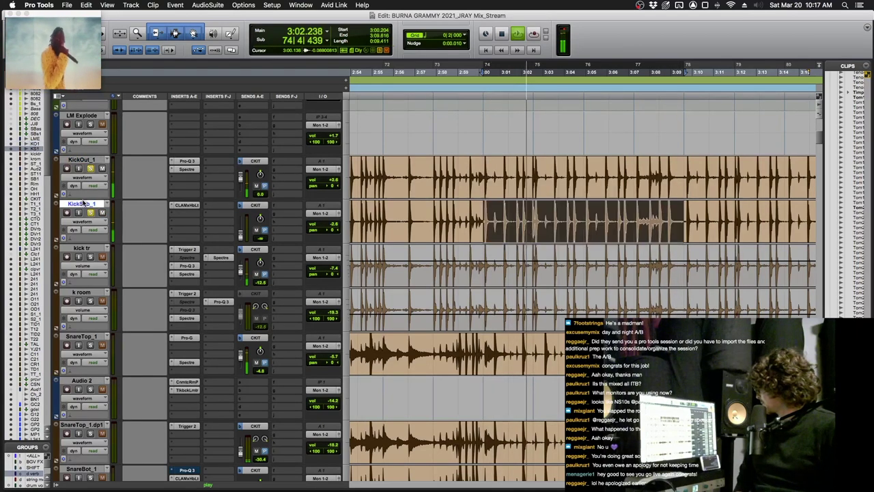
left_click(186, 205)
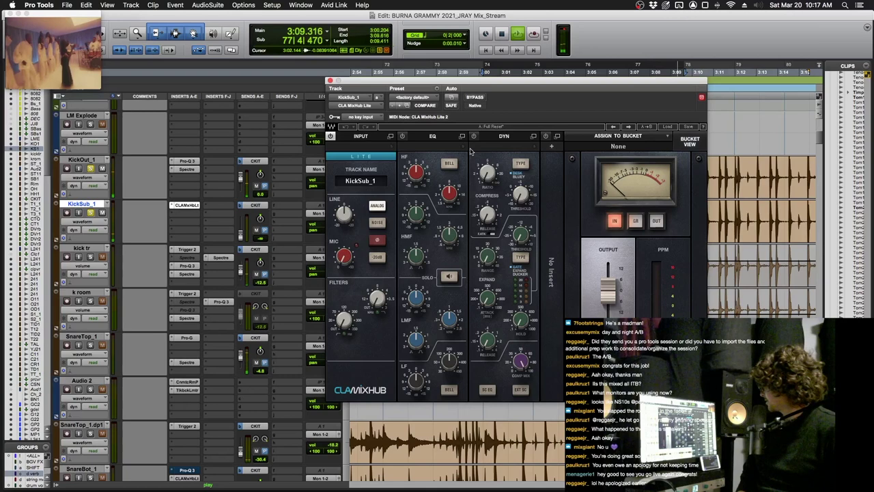
left_click(187, 205)
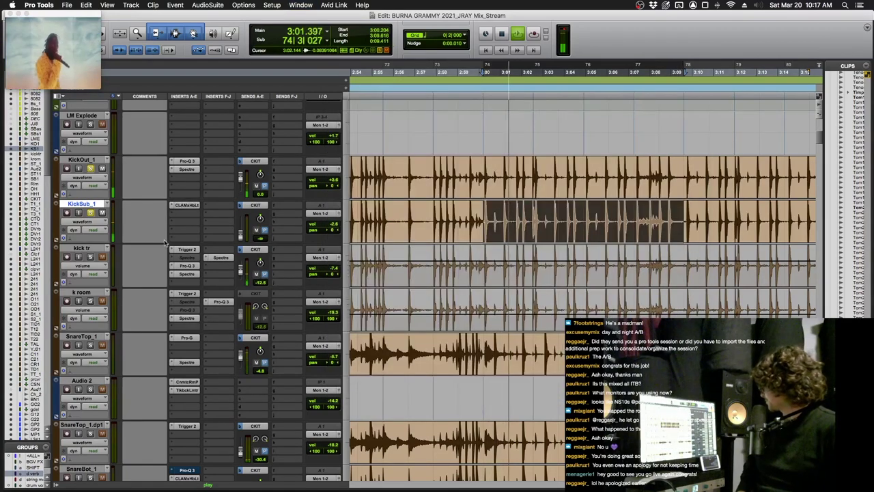
Step: Add kick tr to the solo, inspect its Trigger 2, and compare its Pro-Q 3 with the low-cut band off and on
left_click(90, 256)
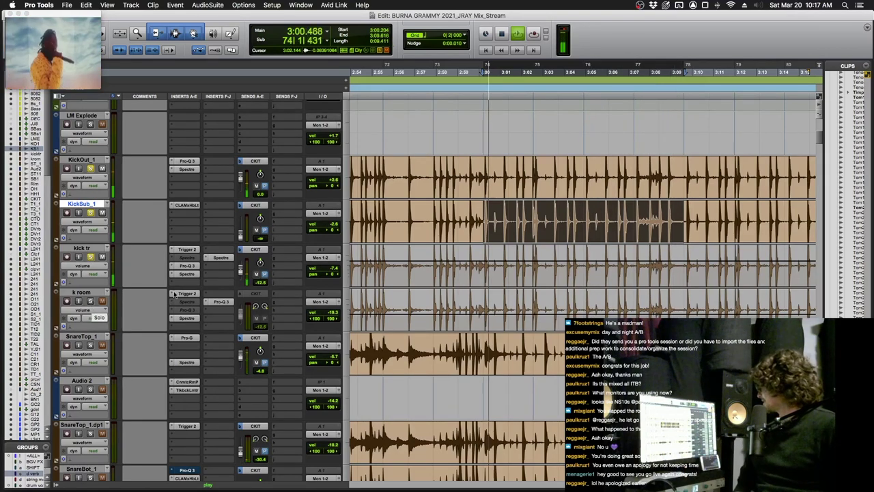
left_click(186, 249)
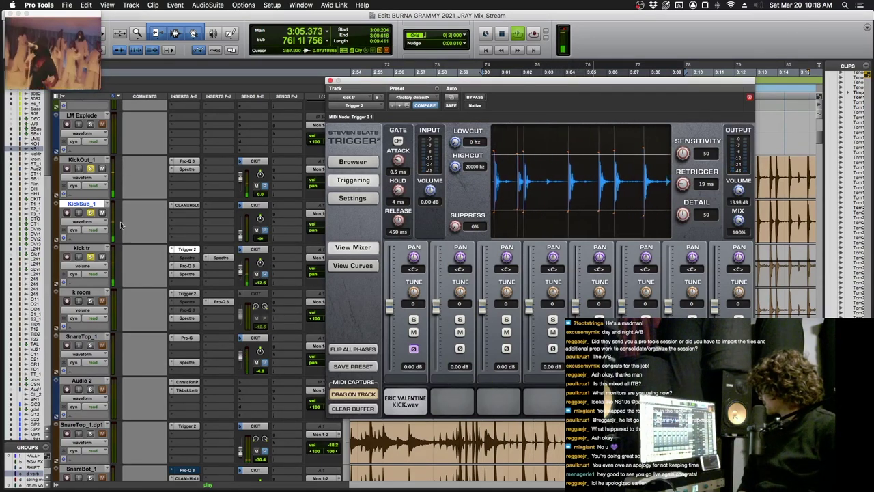
left_click(187, 266)
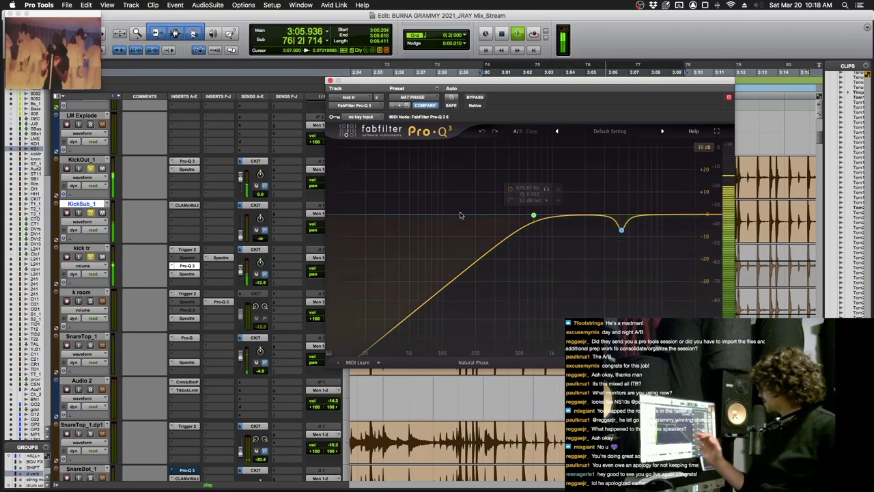
mouse_move(529, 226)
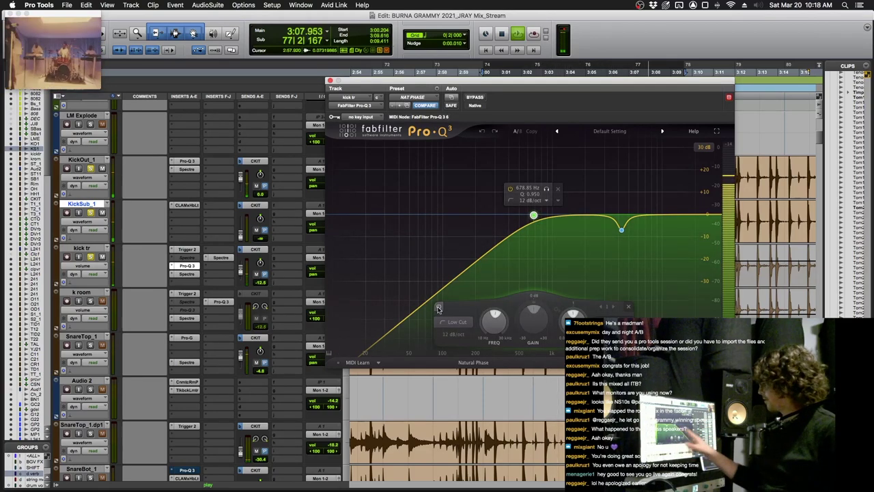
left_click(439, 308)
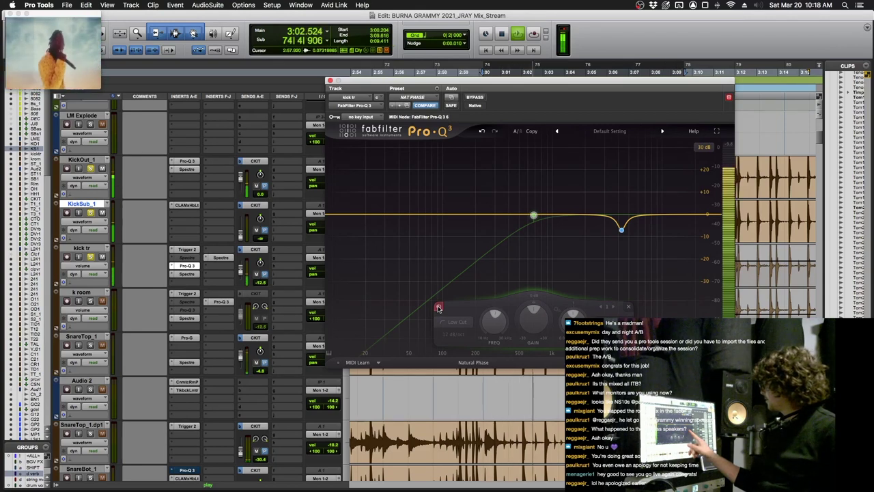
left_click(438, 308)
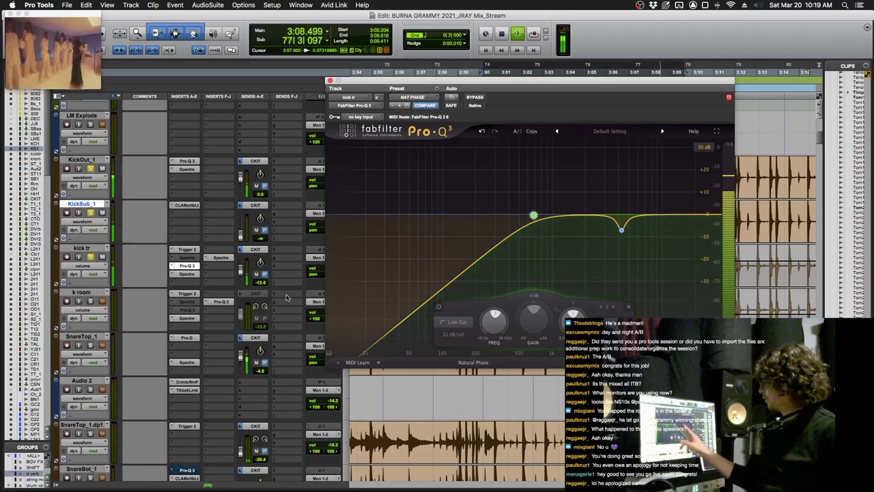
Step: Audition k room with the other kicks and alone while inspecting its Trigger 2 samples, ending with playback stopped and the plug-in closed
left_click(90, 300)
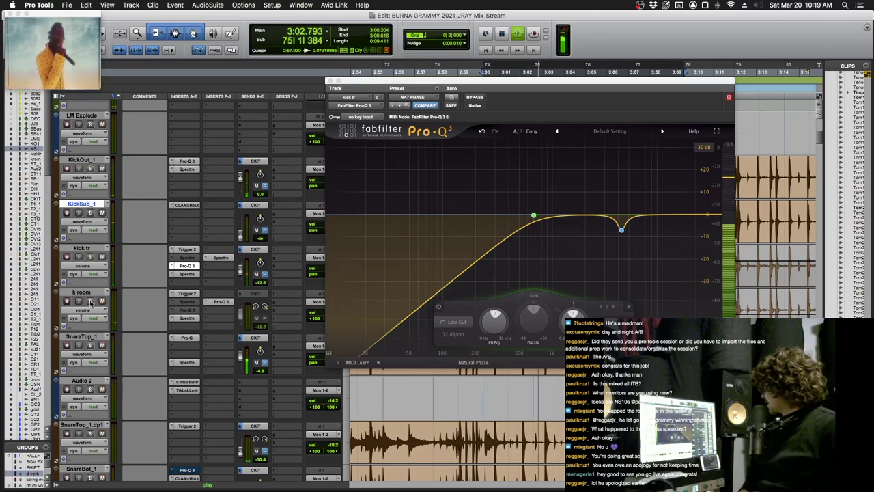
left_click(195, 296)
left_click(90, 256)
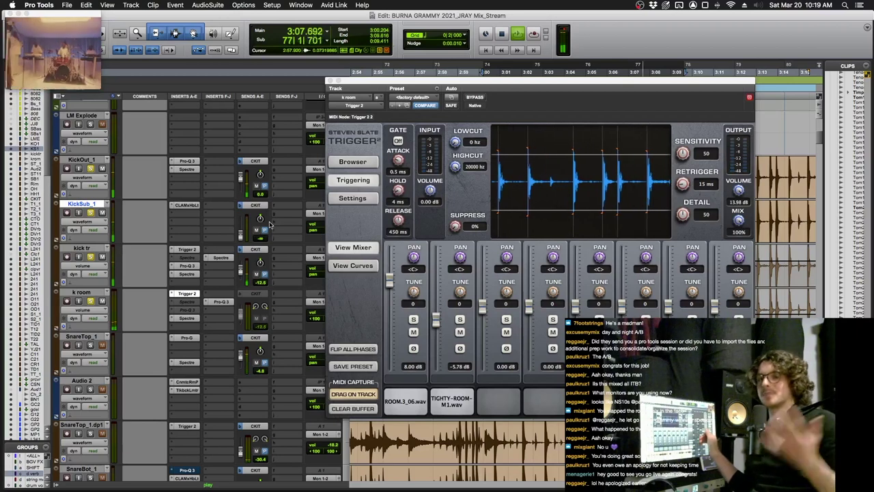
left_click(90, 301)
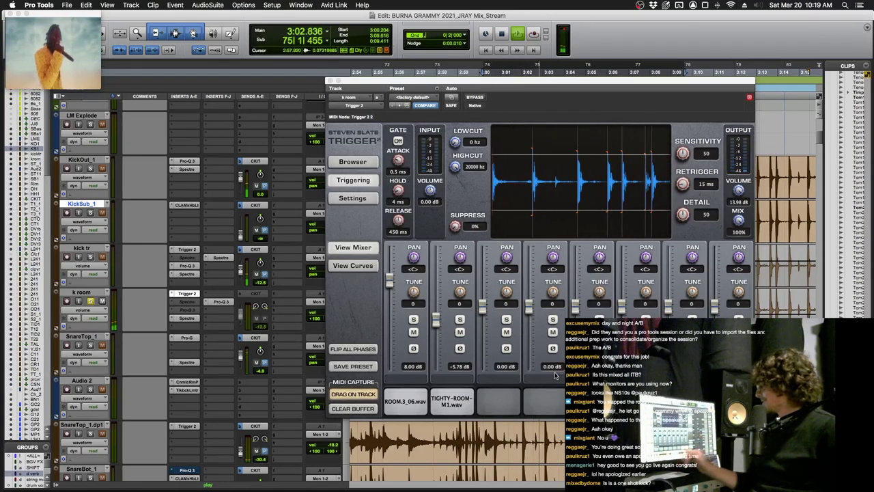
key("space")
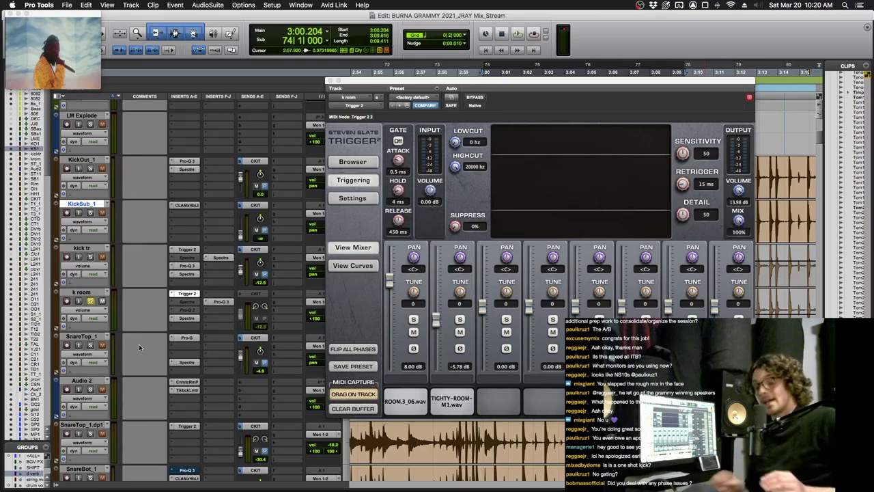
key("super+w")
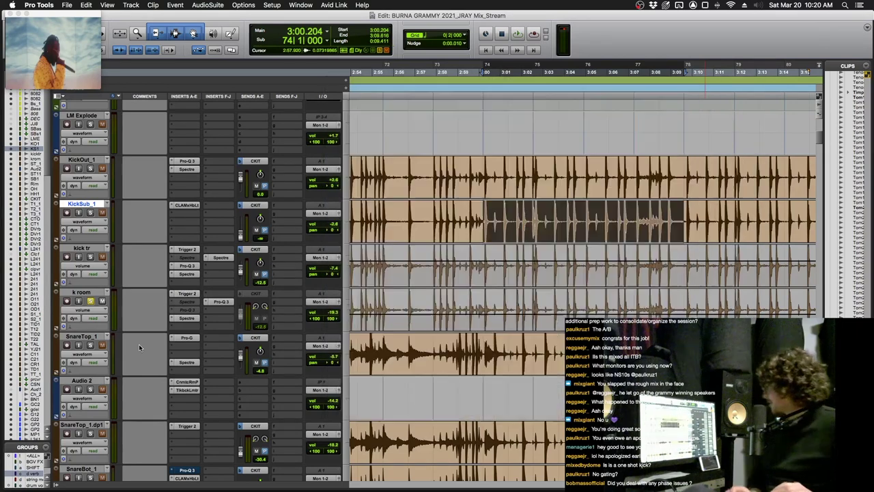
Step: Locate the volume automation on kick tr around bar 29 and place the edit cursor at 29|3|000
key("super+bracketleft")
key("super+bracketleft")
key("super+bracketright")
left_click_drag(561, 265, 569, 264)
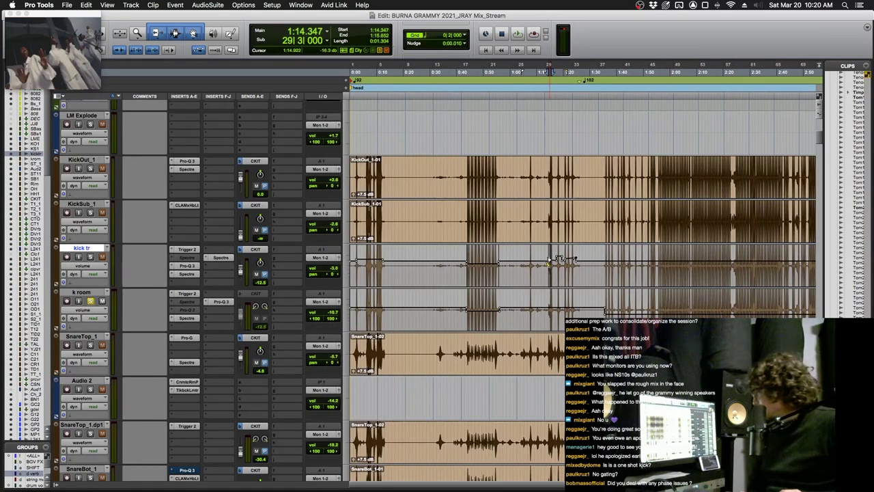
key("super+bracketright")
left_click(582, 269)
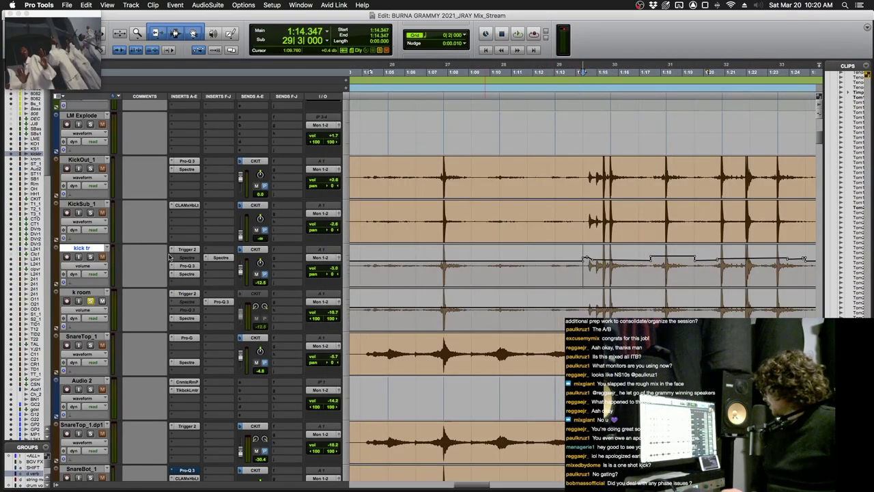
Step: Solo the four tracks from KickOut_1 through k room and audition them from 29|3|000, stopping after bar 32
left_click(93, 260)
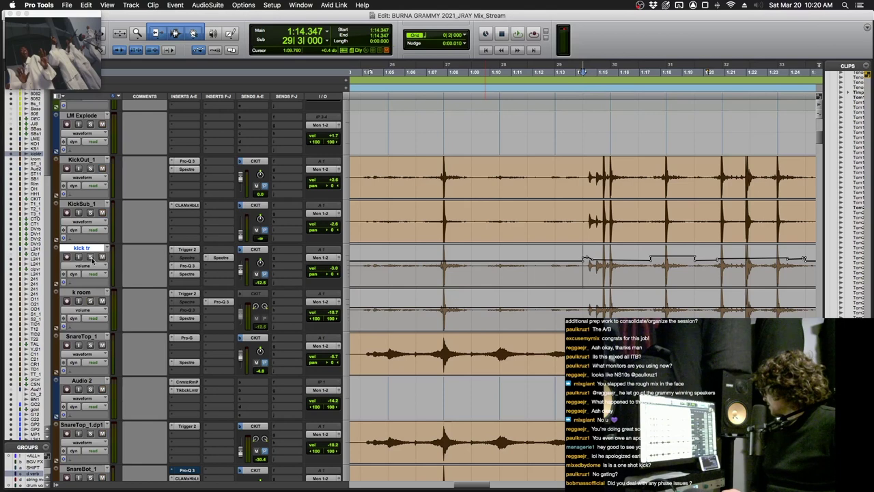
left_click(81, 159)
left_click(81, 292, "shift")
key("shift+s")
key("super+bracketleft")
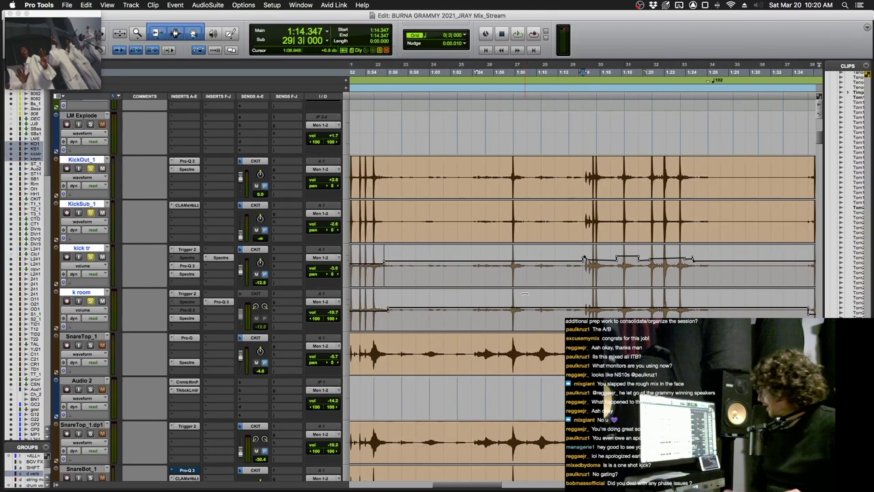
key("space")
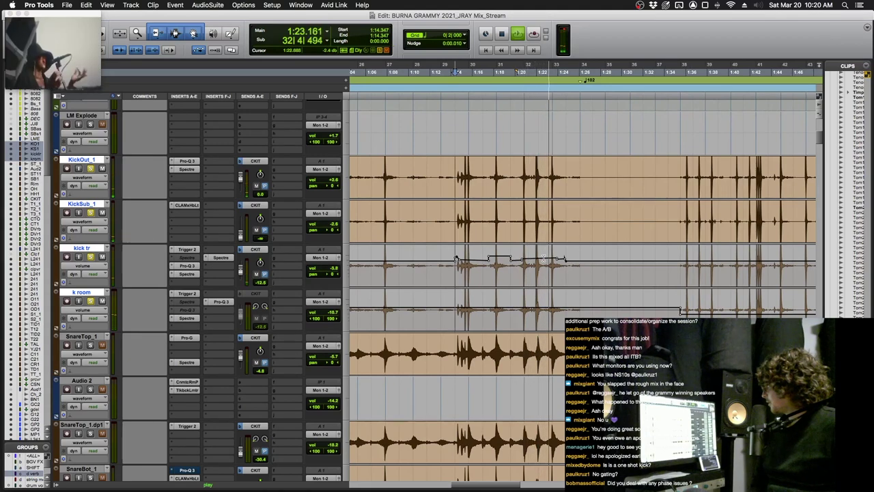
key("space")
Step: Audition kick tr from 32|2|272 while adjusting its Trigger 2 Retrigger, raising it as far as 42 ms, and close the plug-in
left_click(533, 272)
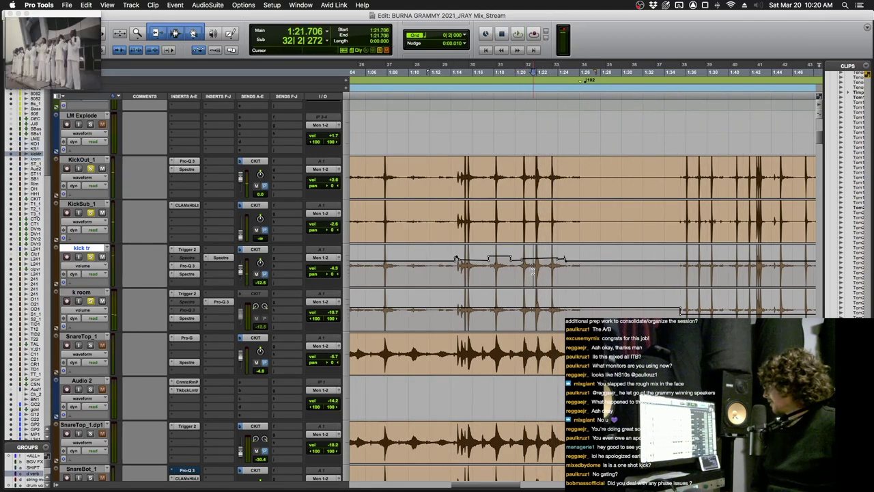
left_click(185, 250)
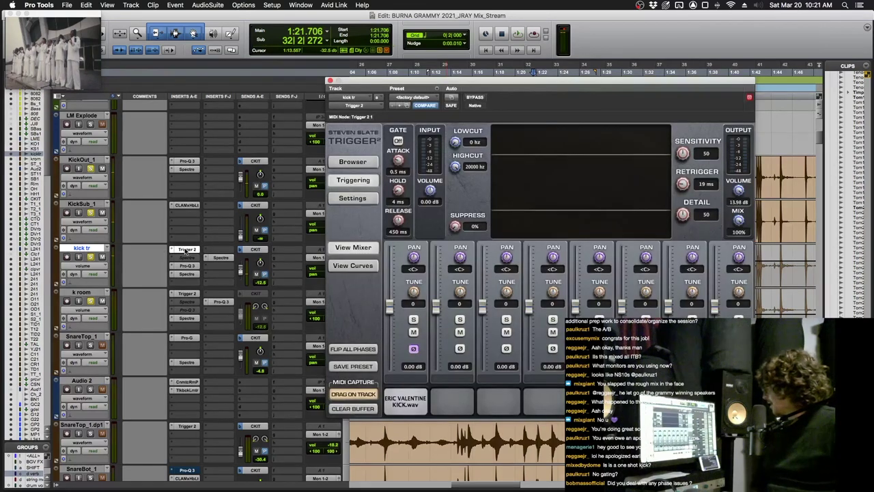
key("space")
key("space")
left_click_drag(683, 183, 683, 167)
key("space")
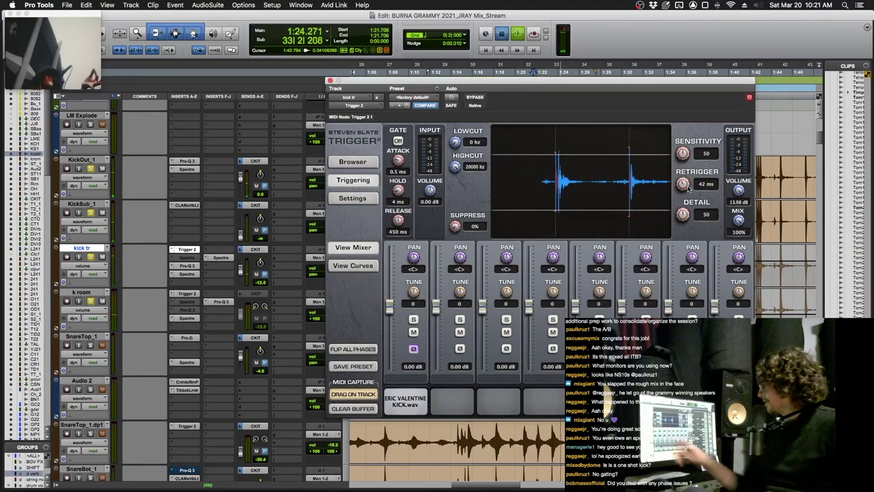
key("space")
left_click_drag(686, 191, 690, 188)
key("super+w")
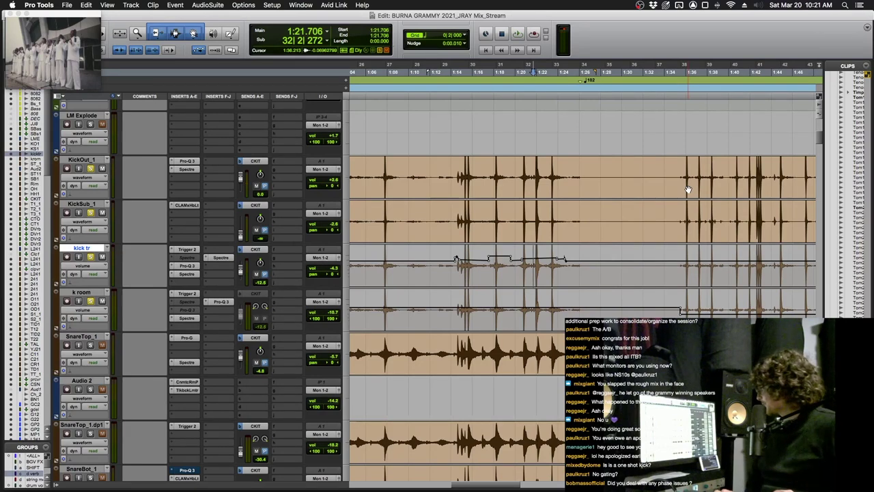
Step: Go to the LEVELUPST241 kick clips from marker 1 and select the second, muted clip beginning at 17|1|000
key("super+bracketleft")
key("super+bracketleft")
key("super+bracketleft")
key("KP_Decimal")
key("1")
key("KP_Decimal")
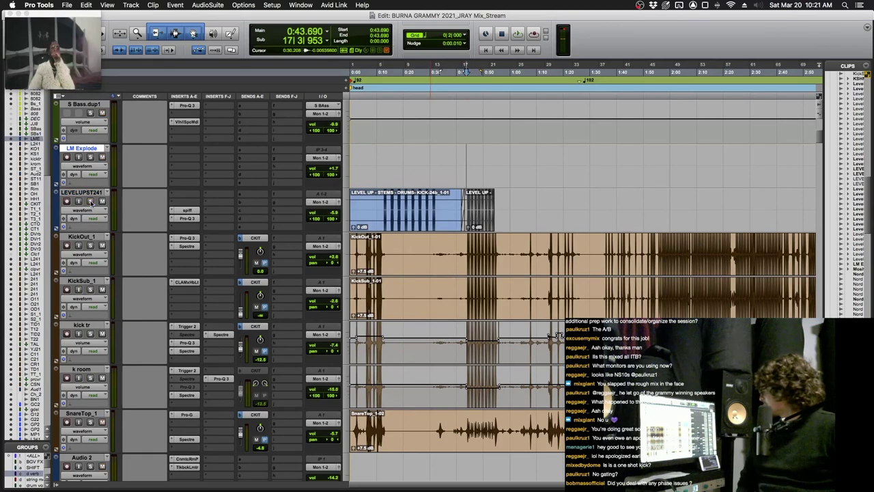
key("super+bracketright")
key("super+bracketright")
key("super+bracketright")
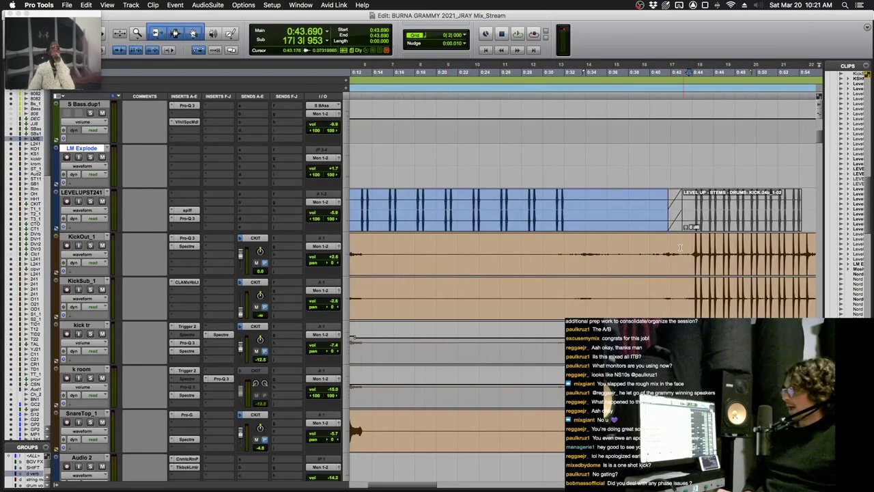
scroll(680, 247, "down", 3)
scroll(680, 247, "right", 3)
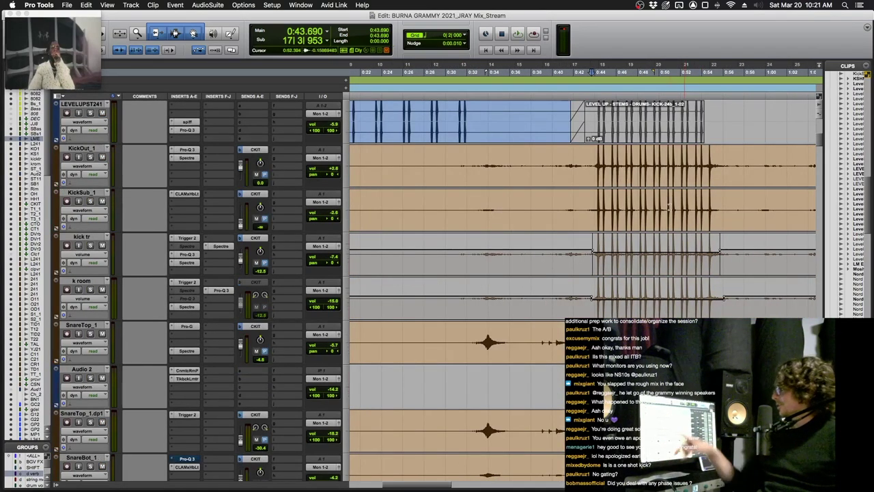
left_click(631, 139)
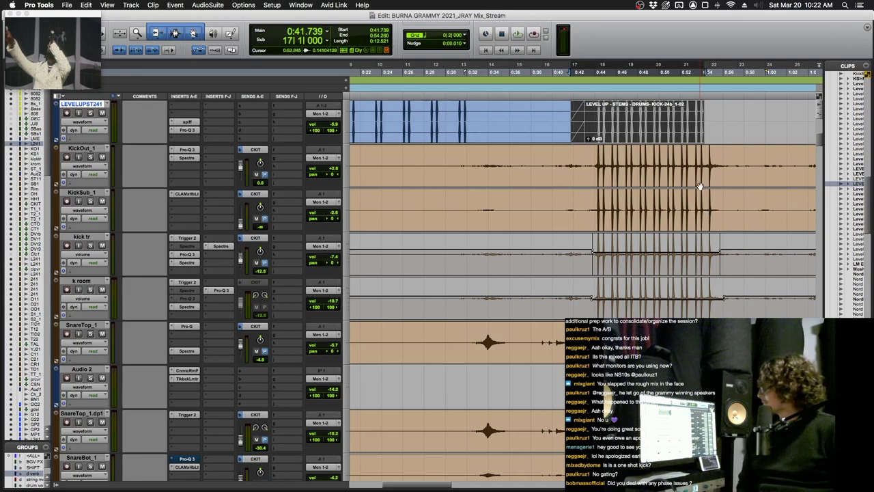
Step: Audition the kick section from just before bar 18 with the second LEVEL UP kick clip muted, and stop playback around bar 21
left_click(594, 115)
key("space")
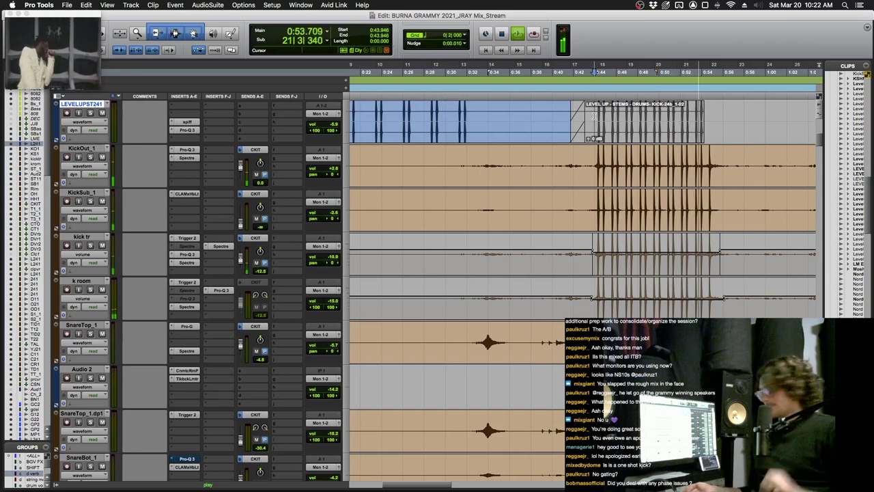
key("space")
Step: Audition the first LEVEL UP kick clip on LEVELUPST241 from 8|1|000 and stop after about one bar
left_click(632, 138)
scroll(632, 137, "left", 2)
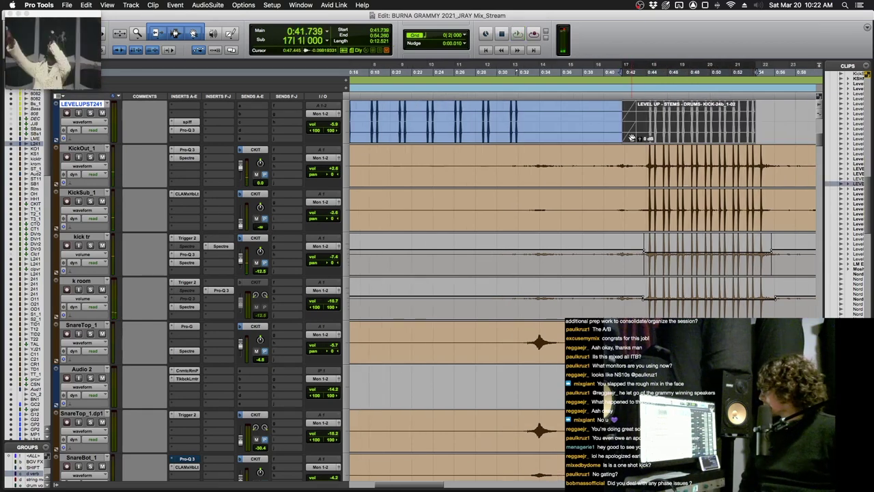
left_click(394, 125)
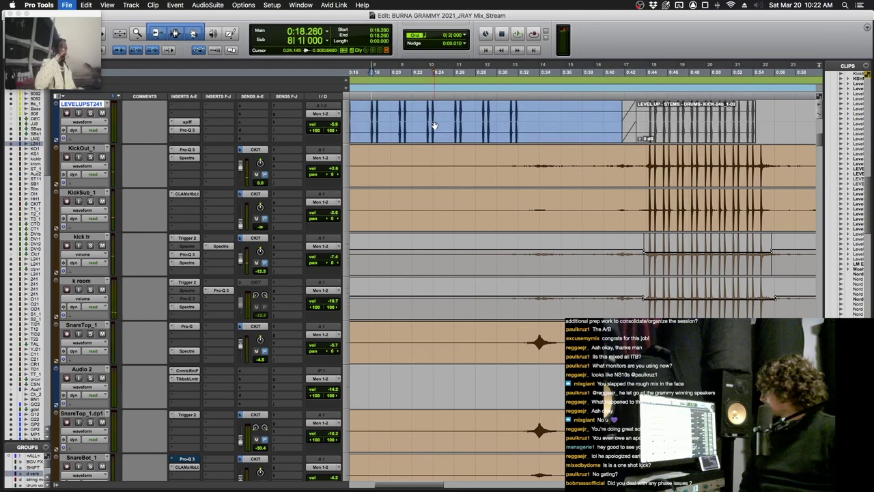
key("space")
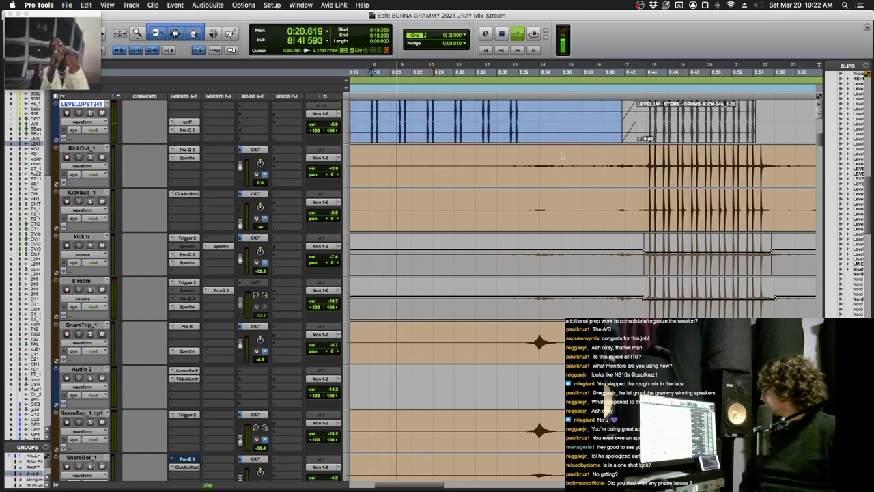
key("space")
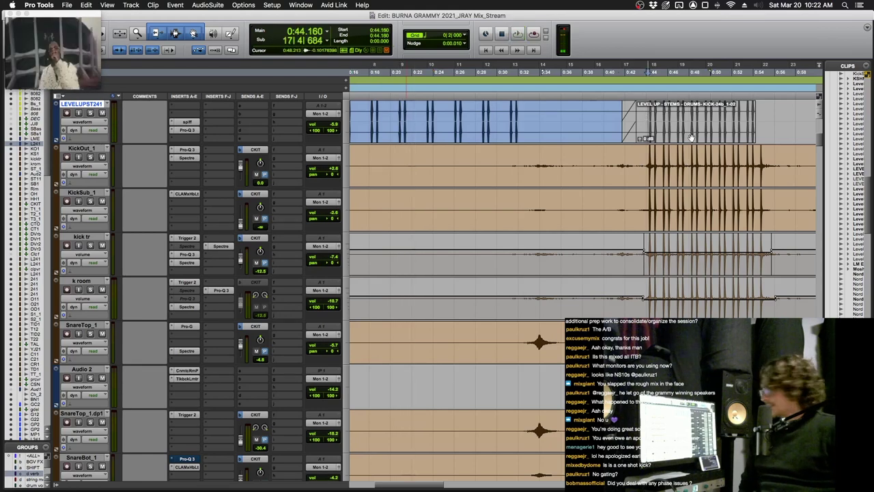
Step: Unmute the second LEVEL UP kick clip and audition it from just before bar 18, soloing the tracks from LEVELUPST241 through k room
left_click(663, 127)
left_click(644, 114)
key("space")
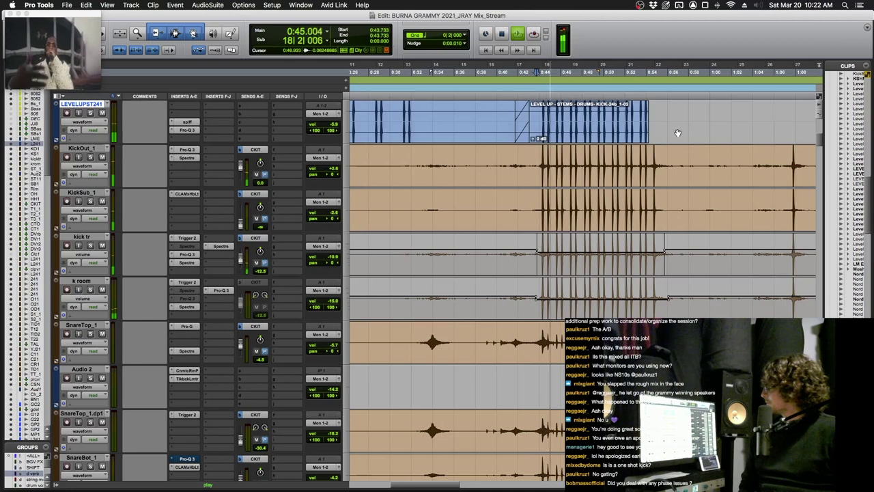
left_click(665, 300, "shift")
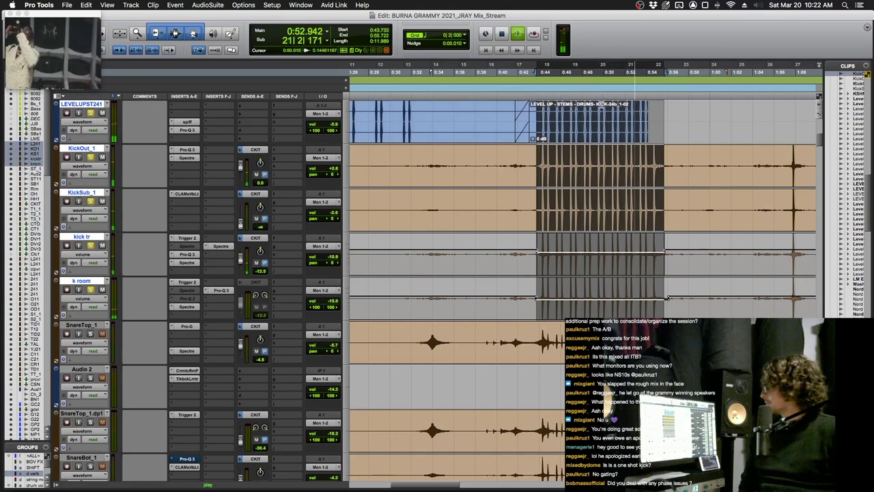
key("space")
Step: Step through the KickOut_1 transients from bar 19 at high zoom to check their alignment with the LEVELUPST241 kick
left_click(584, 162)
key("super+bracketright")
key("super+bracketright")
key("super+bracketright")
key("super+bracketright")
key("super+bracketright")
key("Tab")
key("super+bracketright")
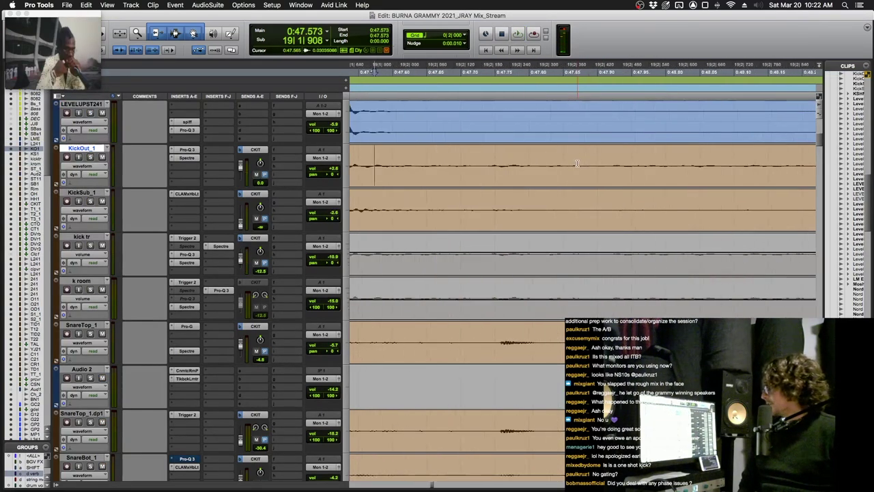
key("Tab")
key("Tab")
Step: Step through the LEVELUPST241 transients around bars 20 and 21 and compare their waveforms with the live kick tracks
left_click(578, 102)
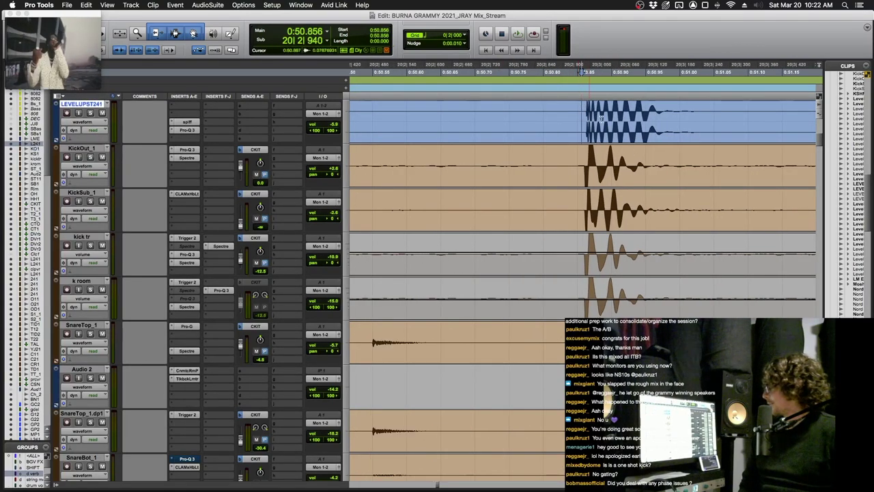
key("Tab")
key("Tab")
key("super+bracketleft")
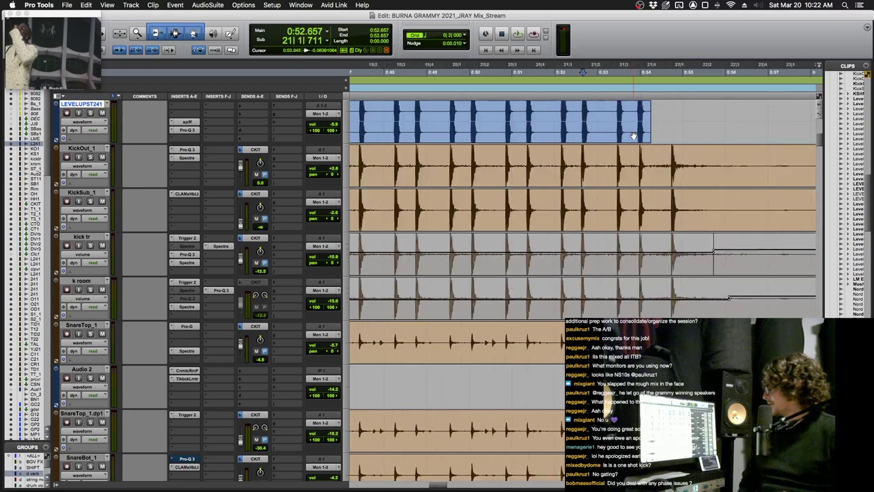
key("super+bracketleft")
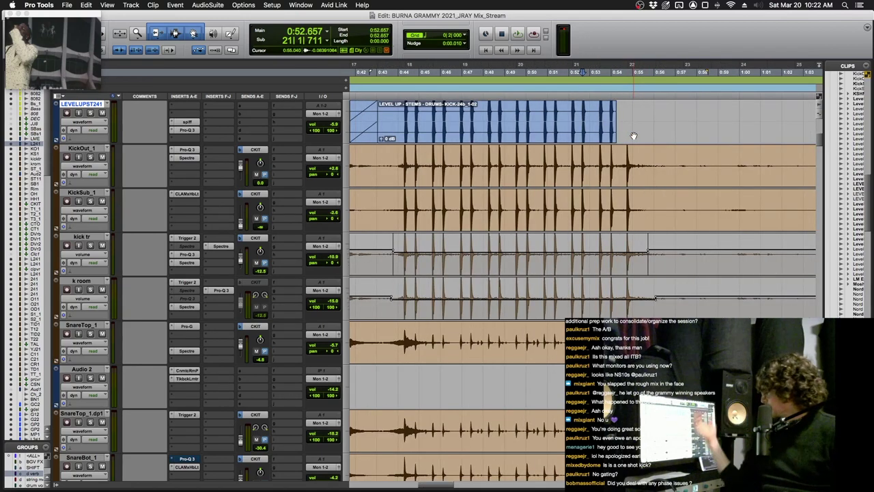
scroll(531, 179, "left", 2)
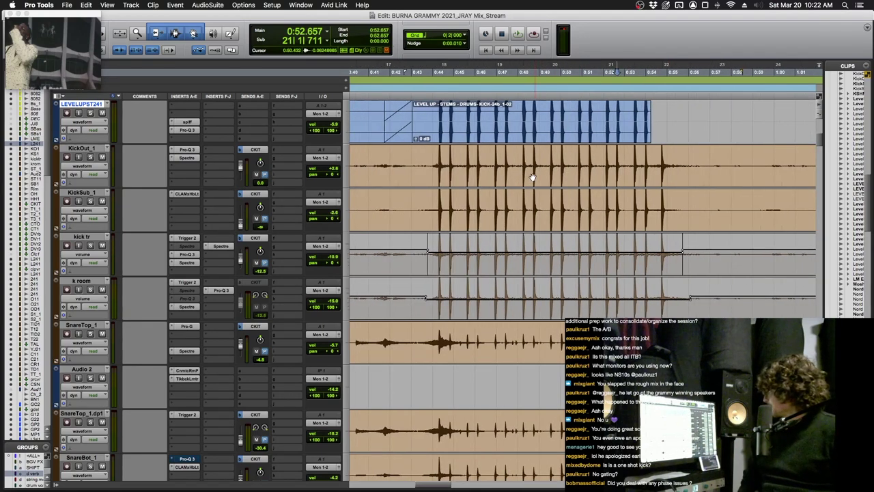
Step: Select the second LEVEL UP kick clip on LEVELUPST241 and mute it
left_click(504, 137)
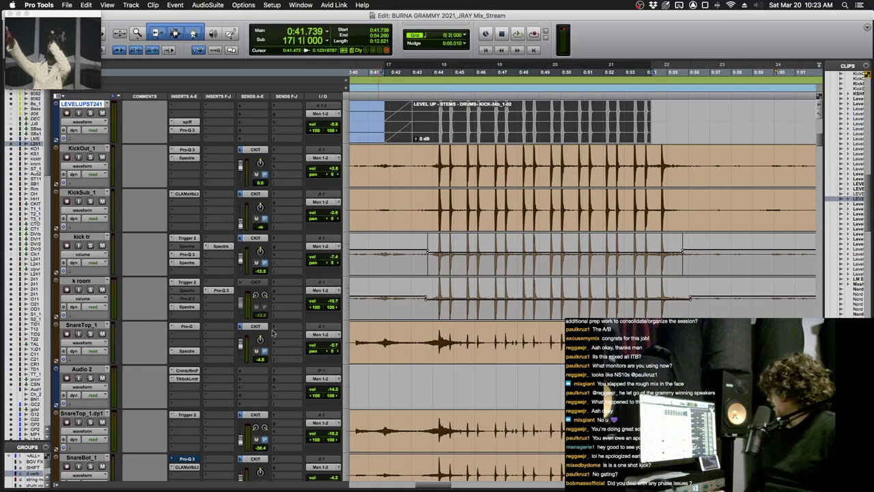
key("super+bracketleft")
key("super+bracketleft")
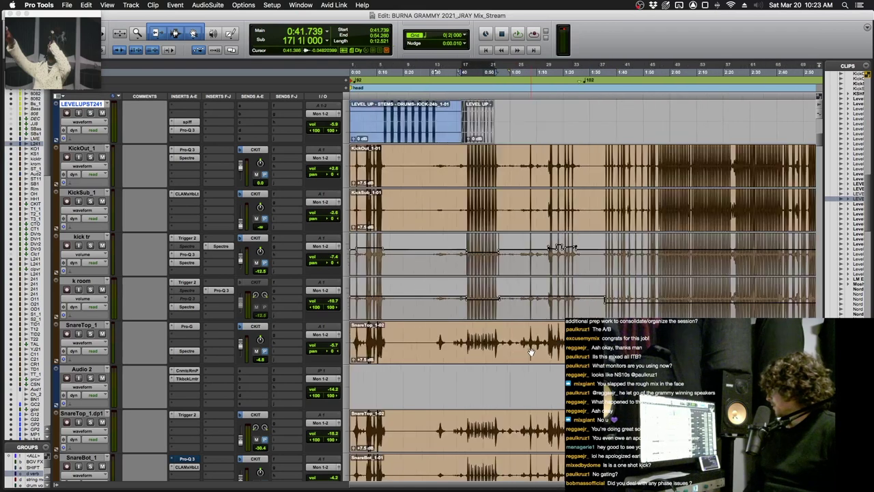
Step: Solo SnareTop_1 and play a selection of about 11 seconds starting at 75|3|121
right_click(531, 352)
left_click(678, 287)
scroll(677, 287, "right", 10)
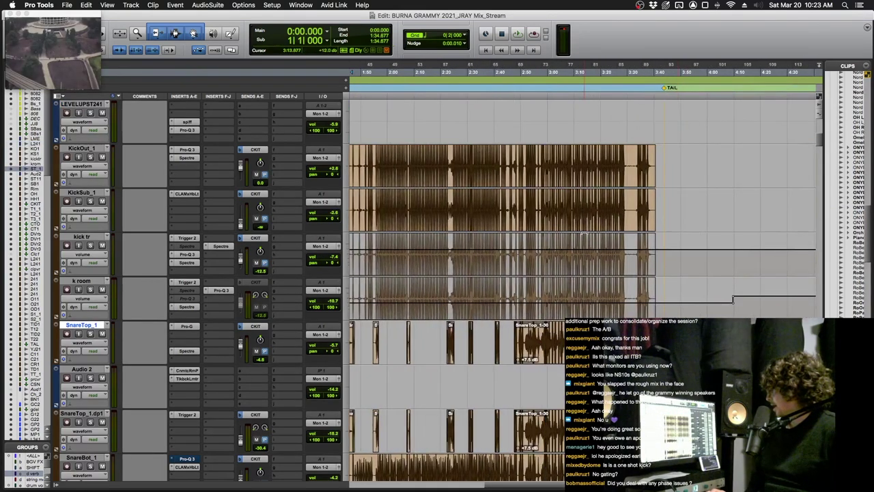
left_click_drag(557, 203, 586, 208)
left_click(91, 333)
key("space")
key("super+bracketright")
key("super+bracketright")
key("super+bracketright")
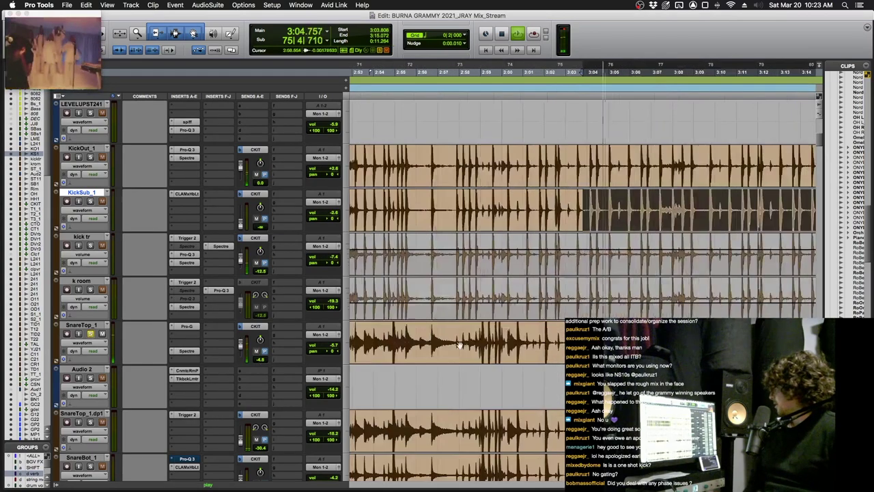
Step: Select SnareTop_1 and compare its sound with Pro-G and Spectre bypassed and active
scroll(459, 345, "right", 3)
scroll(205, 307, "down", 1)
left_click(101, 282)
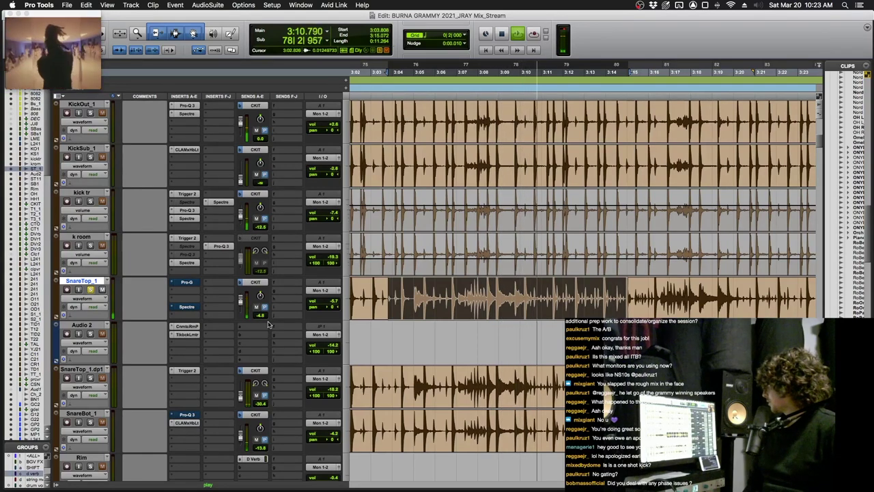
left_click(190, 307, "super")
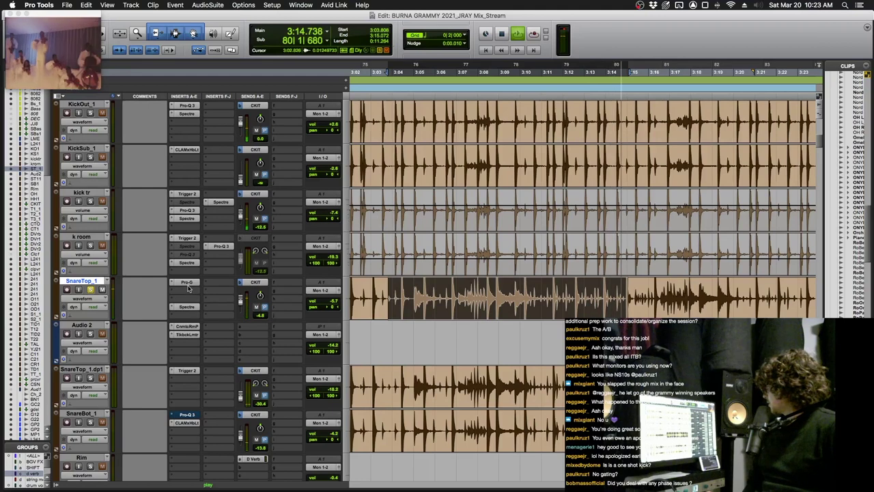
Step: Examine SnareTop_1's Pro-G gate settings and Spectre high-frequency boost, closing each plug-in when done
left_click(187, 282)
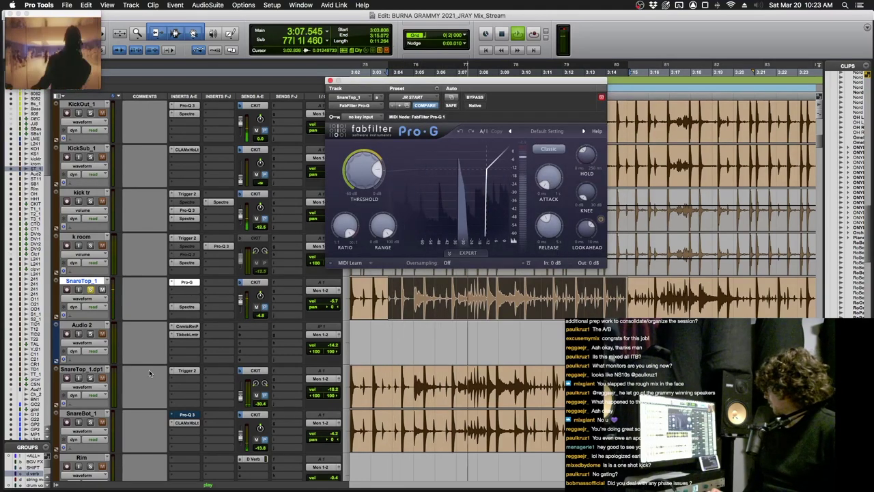
left_click(187, 282)
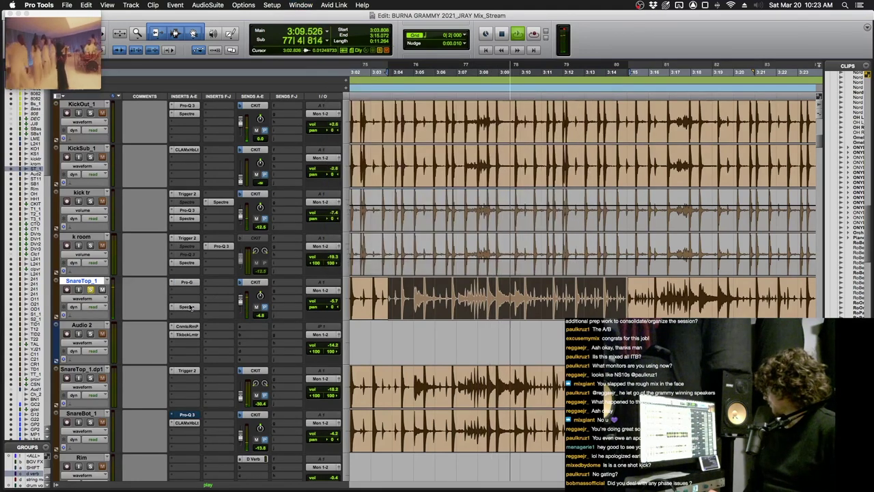
left_click(187, 307)
left_click_drag(586, 197, 585, 193)
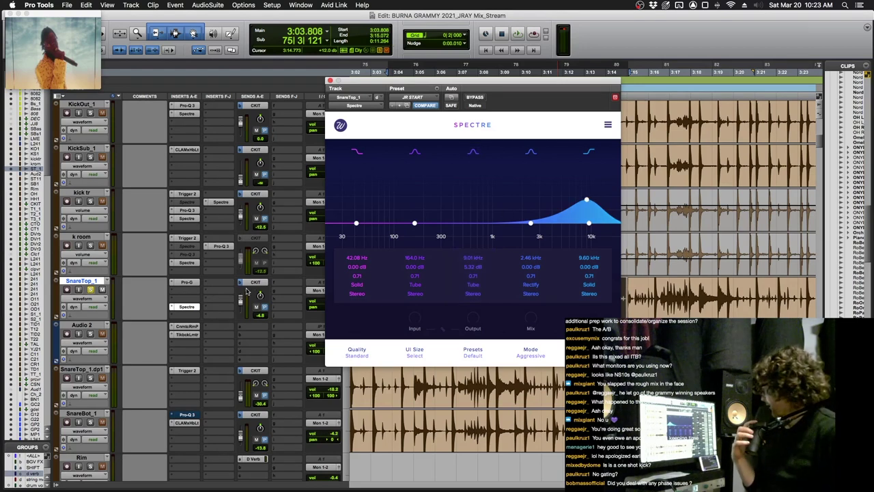
scroll(184, 313, "down", 2)
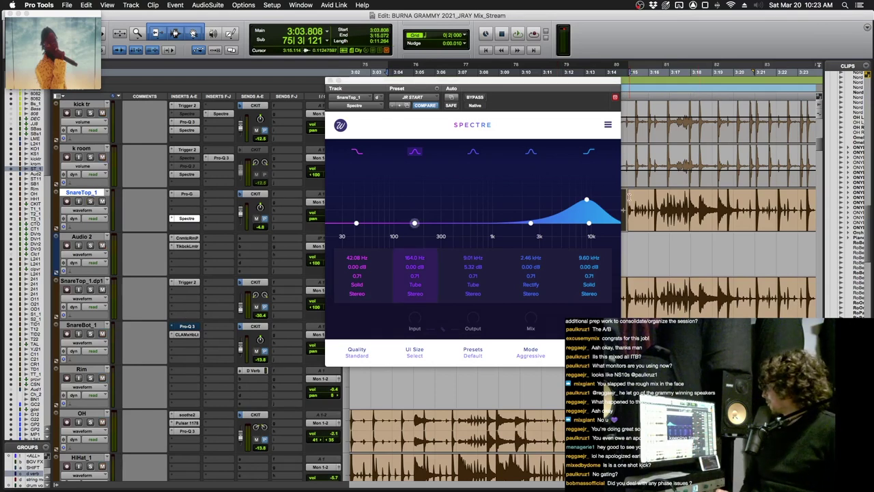
key("super+w")
Step: Select about 8.5 seconds of SnareTop_1 from 75|4|031 and play it with SnareTop_1.dup1 added to the solo
left_click_drag(401, 205, 581, 224)
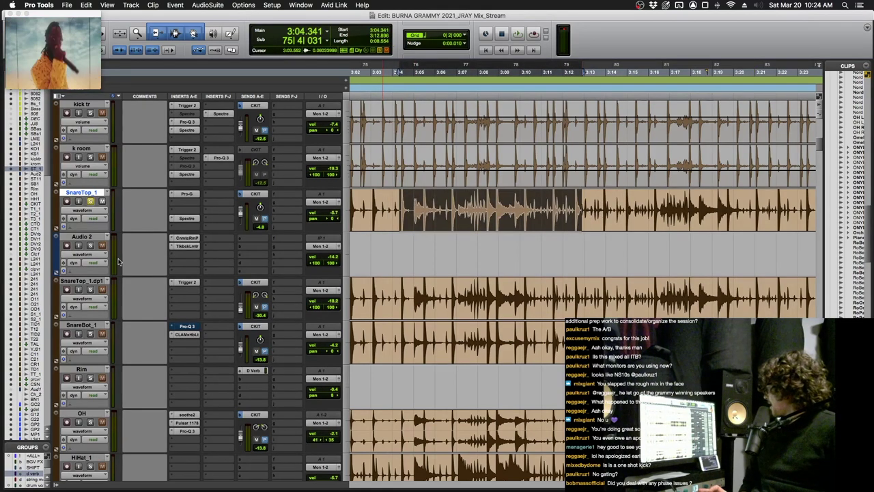
key("space")
left_click(90, 290)
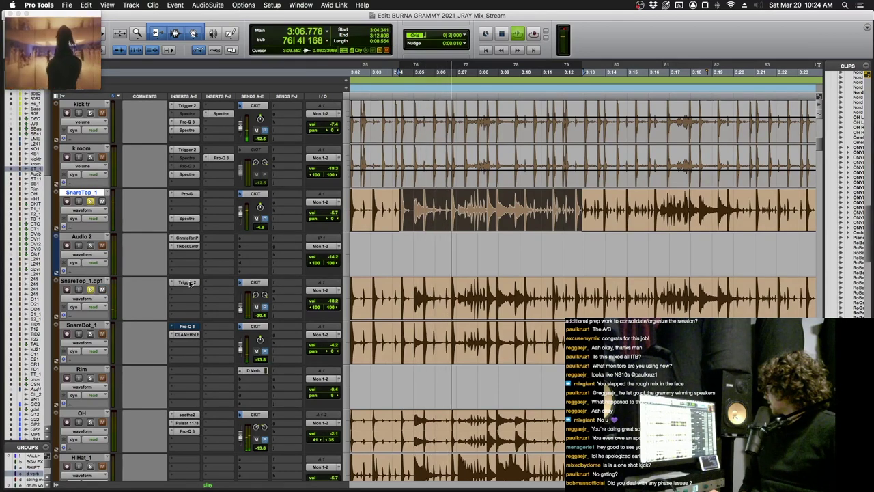
Step: Open Trigger 2 on SnareTop_1.dup1 and browse the HUEY, MATERIAL and USA BORN snare folders of 1985 DRUMS Deluxe
left_click(186, 282)
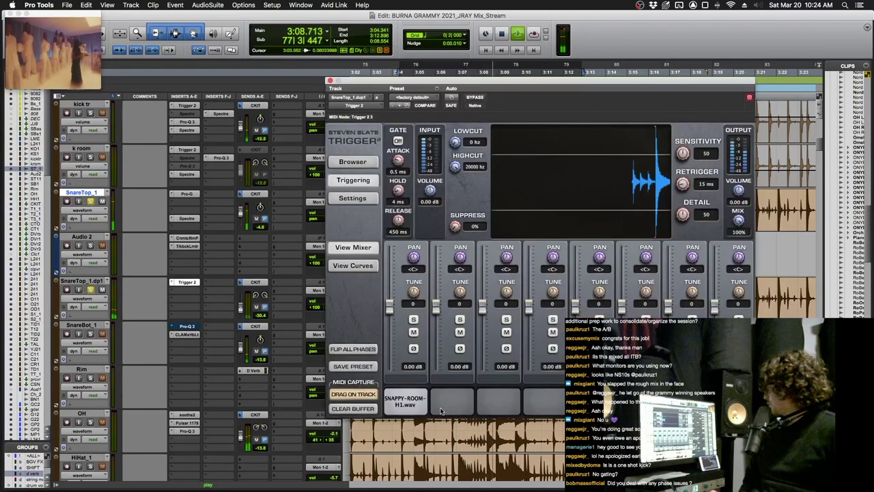
left_click(353, 162)
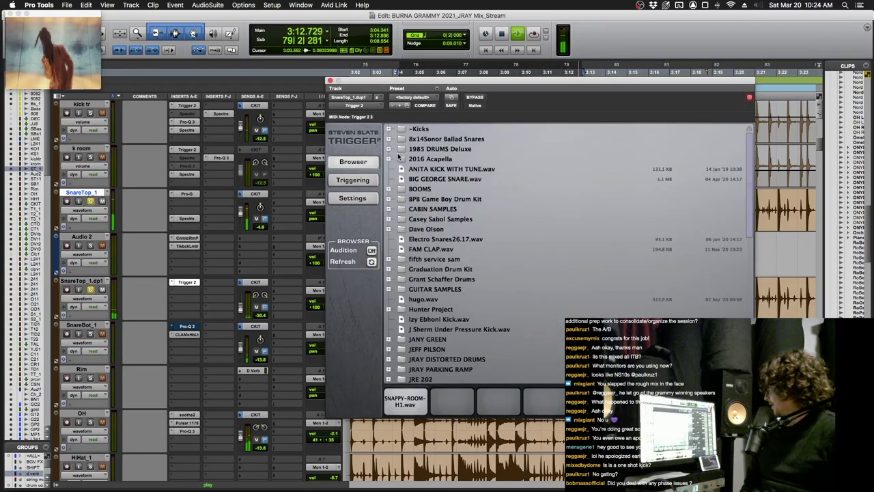
left_click(389, 149)
left_click(399, 168)
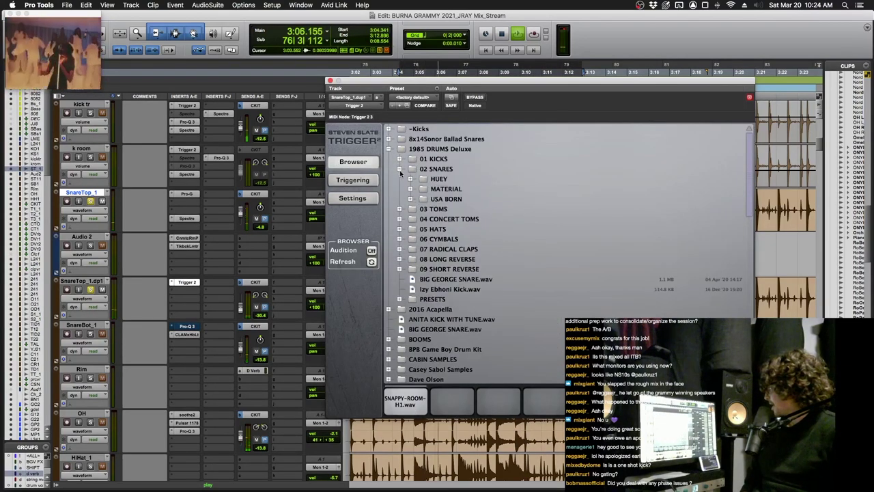
left_click(409, 199)
left_click(411, 188)
left_click(411, 178)
Step: Browse the THAT SOUND PAUL MABURY library down to the natural SNAPPY snare samples and close Trigger 2
scroll(412, 178, "down", 15)
scroll(411, 178, "down", 5)
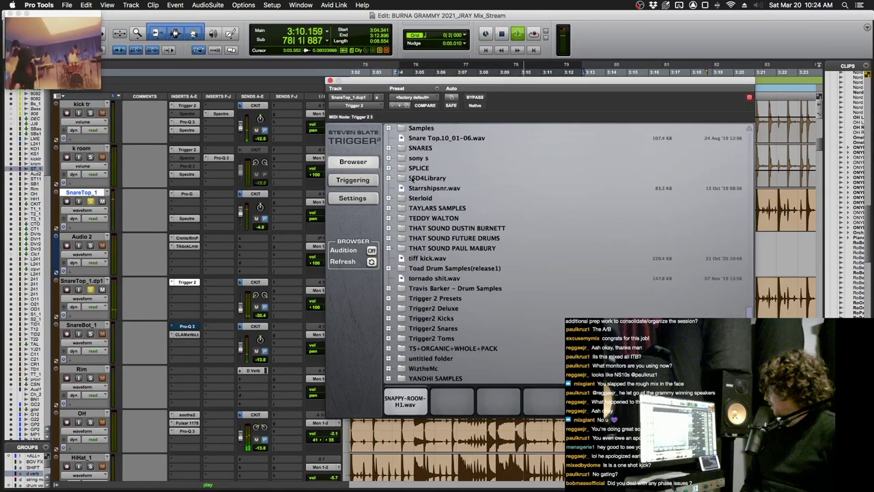
left_click(389, 249)
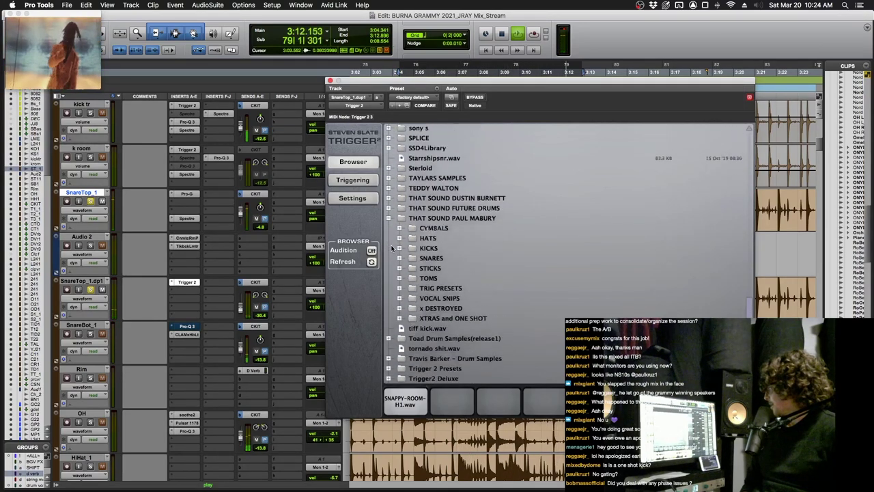
scroll(392, 246, "down", 3)
left_click(399, 232)
scroll(398, 230, "down", 1)
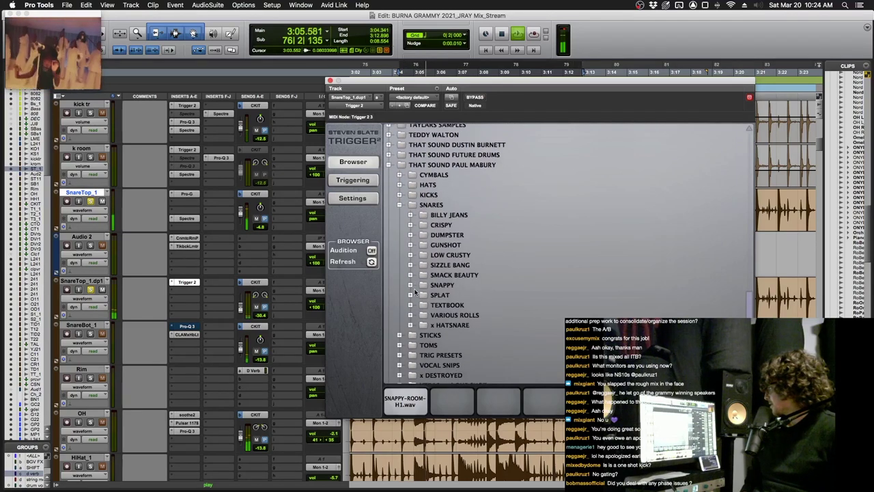
left_click(410, 284)
scroll(420, 266, "down", 3)
left_click(420, 247)
scroll(419, 252, "up", 3)
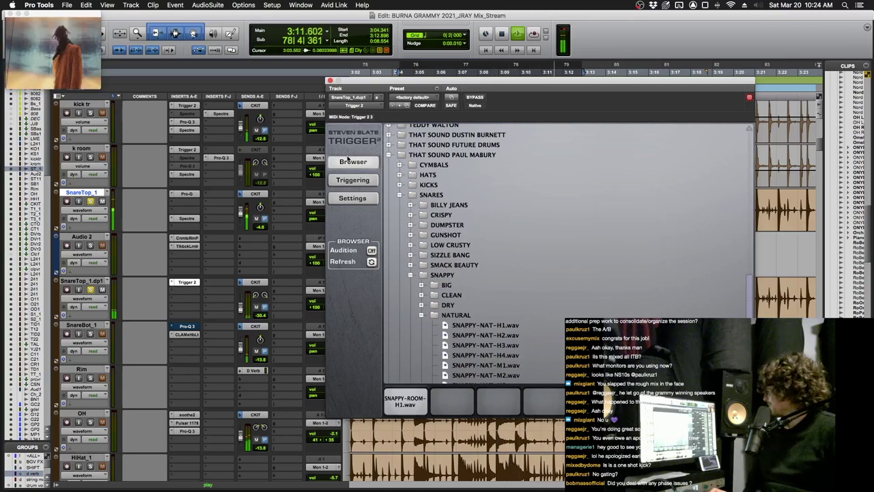
scroll(168, 257, "down", 10)
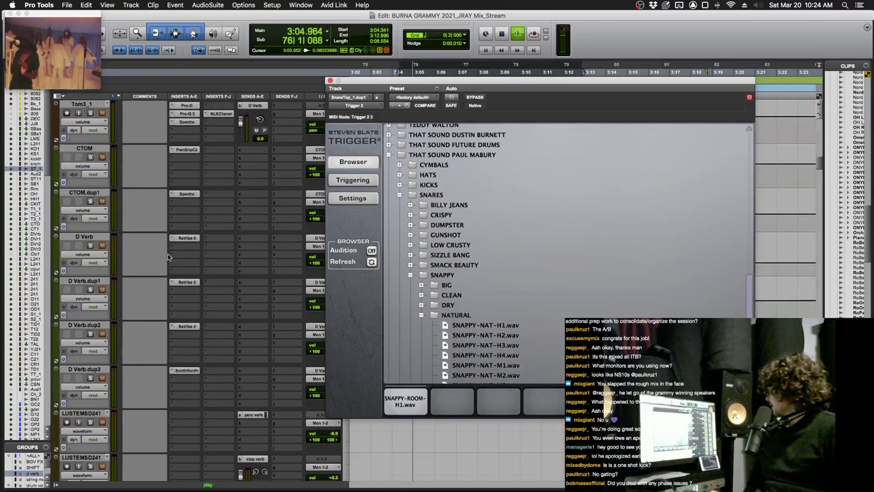
scroll(168, 256, "up", 10)
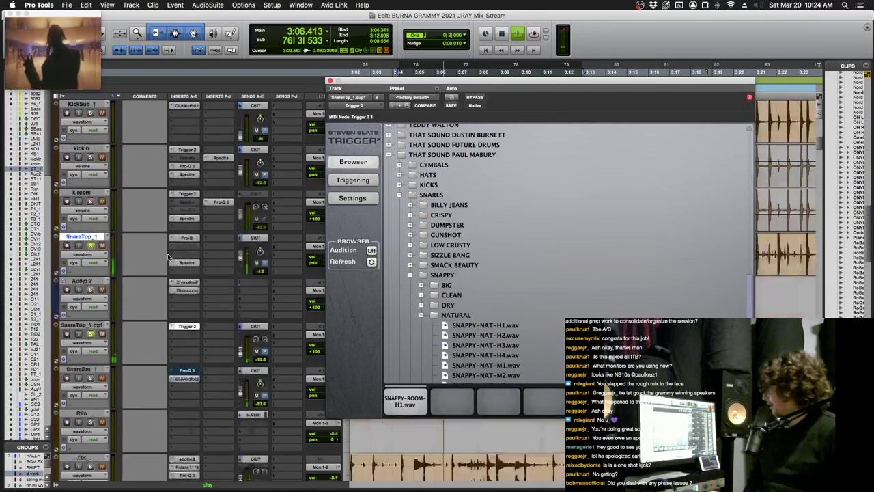
key("super+alt+ctrl+w")
Step: Add SnareBot_1 to the solo, examine its CLA MixHub Lite settings, then close the plug-in and stop playback
scroll(169, 257, "down", 5)
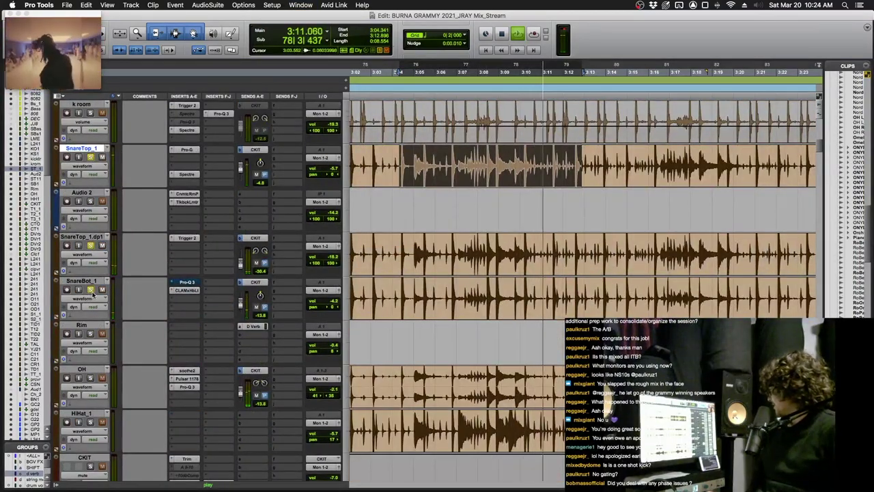
left_click(194, 291)
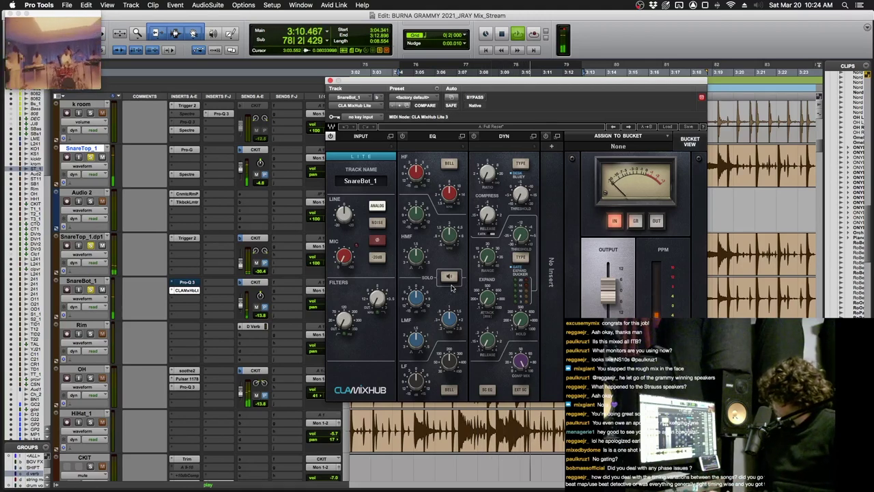
key("ctrl+alt+super+w")
key("space")
Step: Show the whole session timeline, place the cursor just before the 102 tempo marker at about 1:23 and create a click track
key("alt+a")
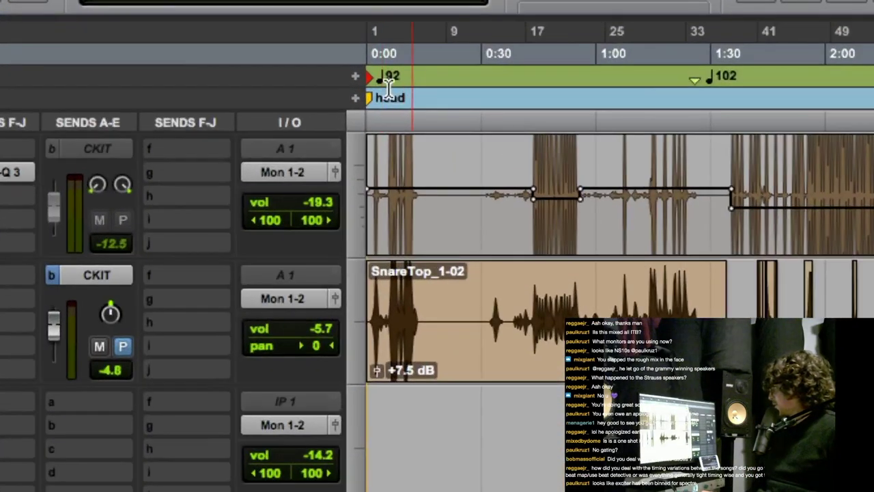
left_click(389, 83)
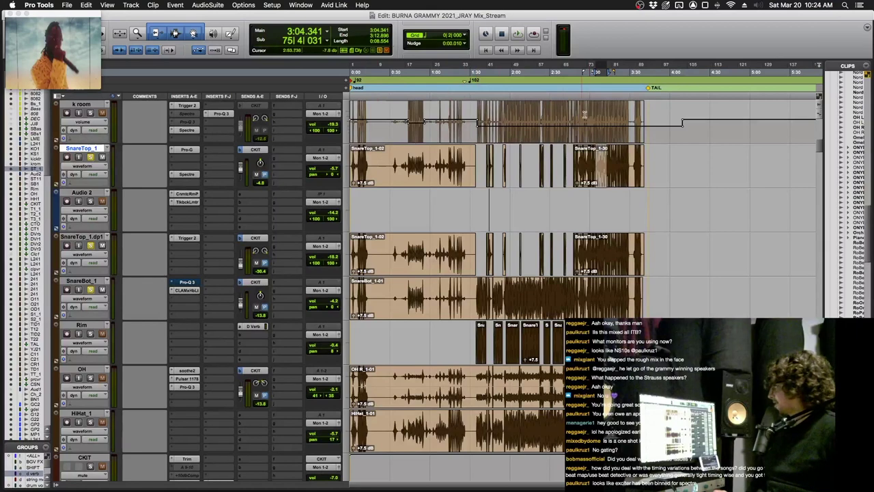
left_click(463, 82)
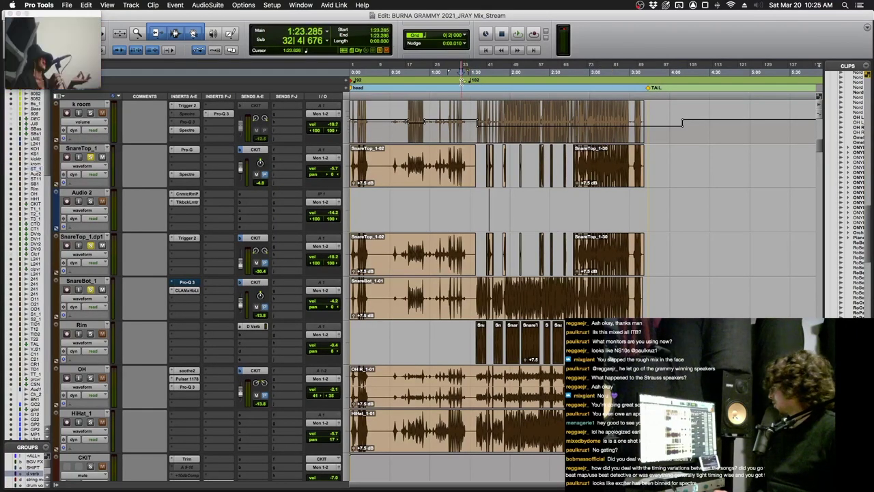
left_click(131, 5)
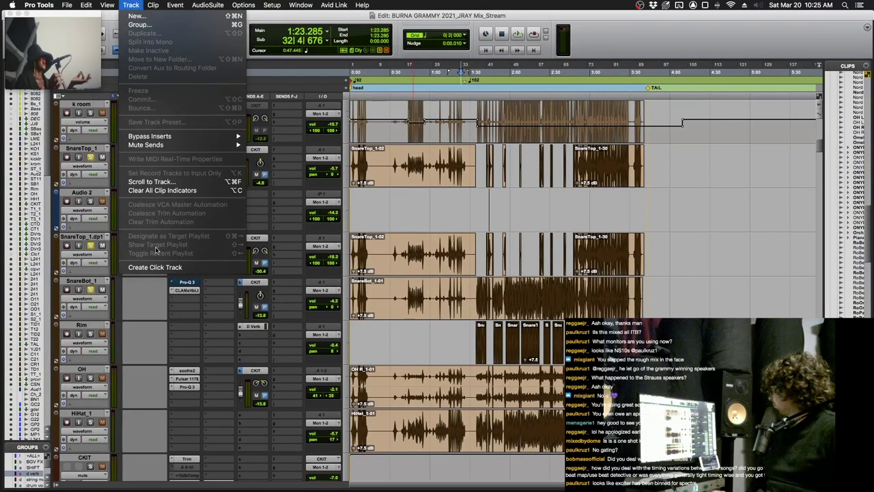
left_click(154, 267)
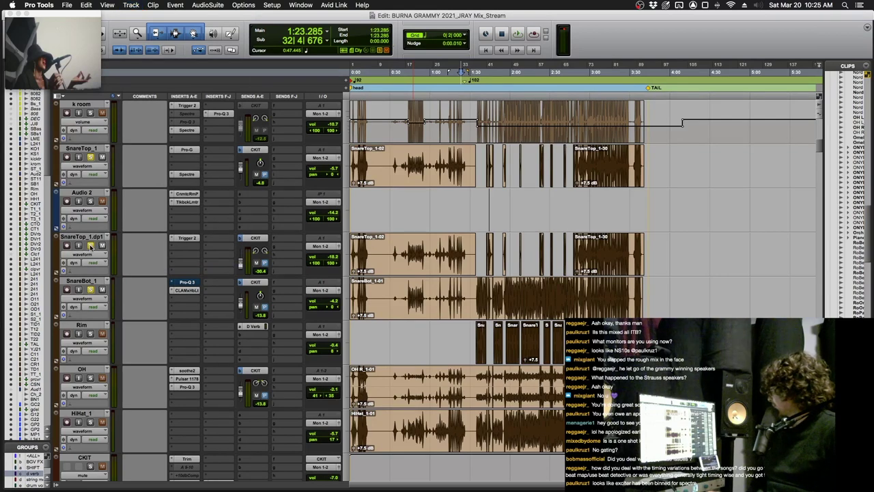
Step: Clear the snare solos, play across the 102 tempo change and look through the mixer to its last channels
key("space")
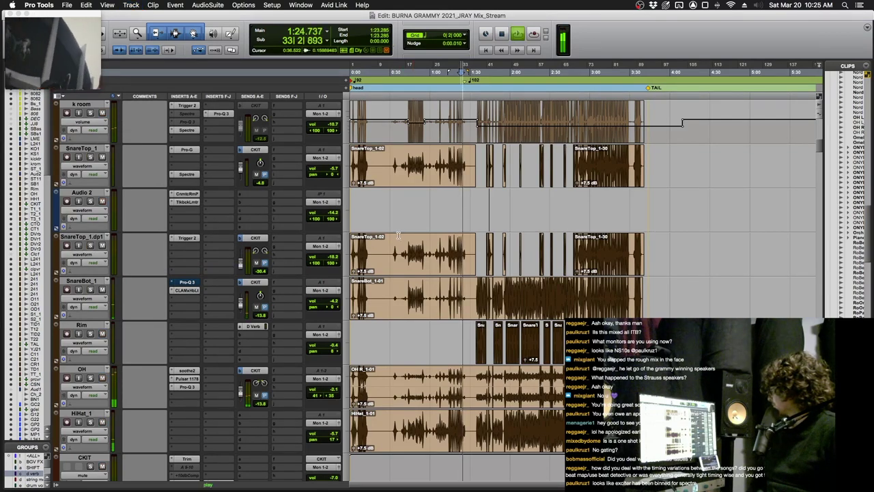
scroll(398, 235, "down", 5)
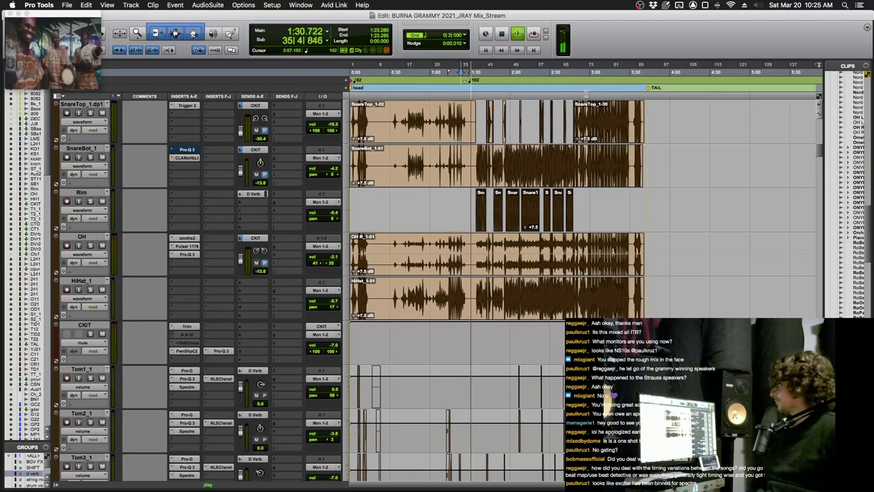
key("super+equal")
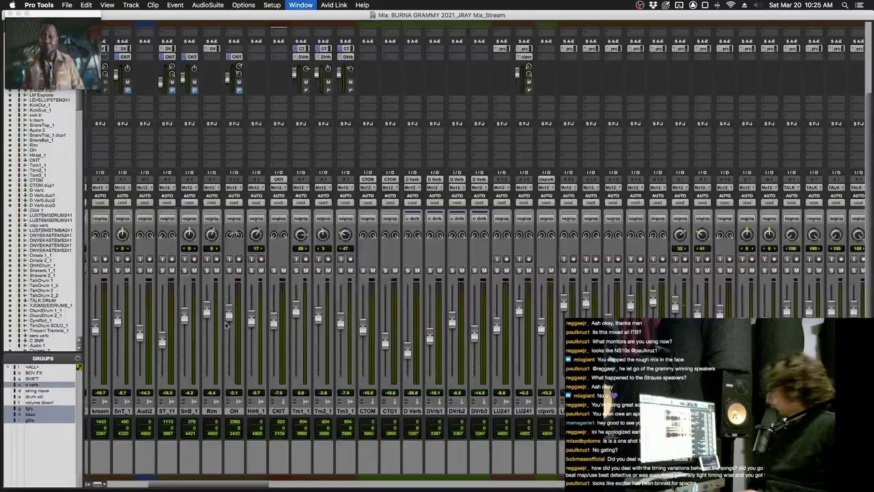
scroll(226, 325, "right", 10)
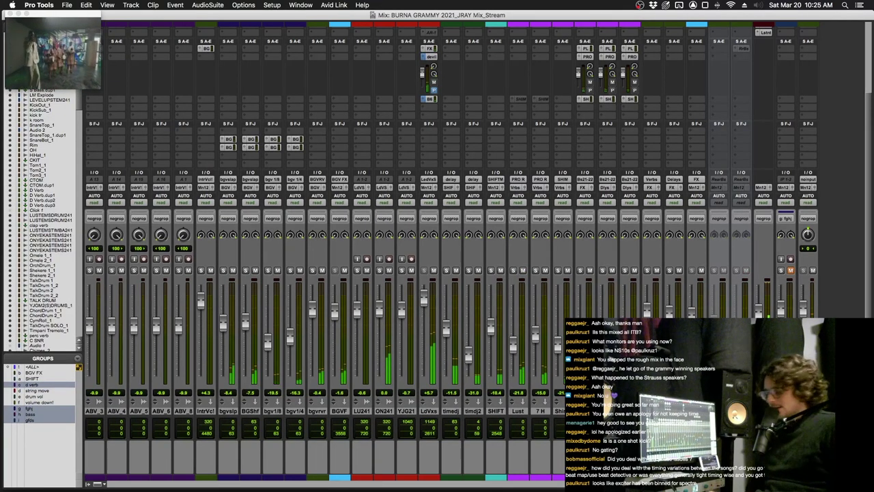
key("super+equal")
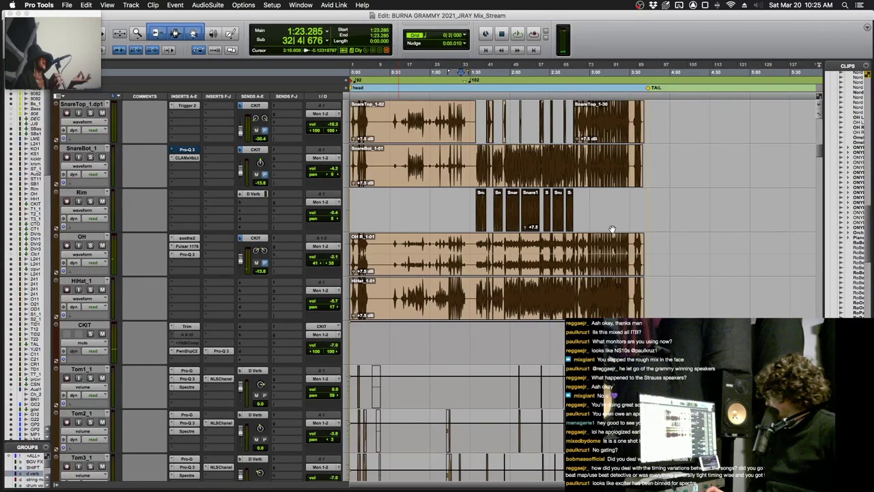
Step: Solo the Rim track, select its first clip, SnareTop_1-05, at about 1:35 and play it
key("super+bracketright")
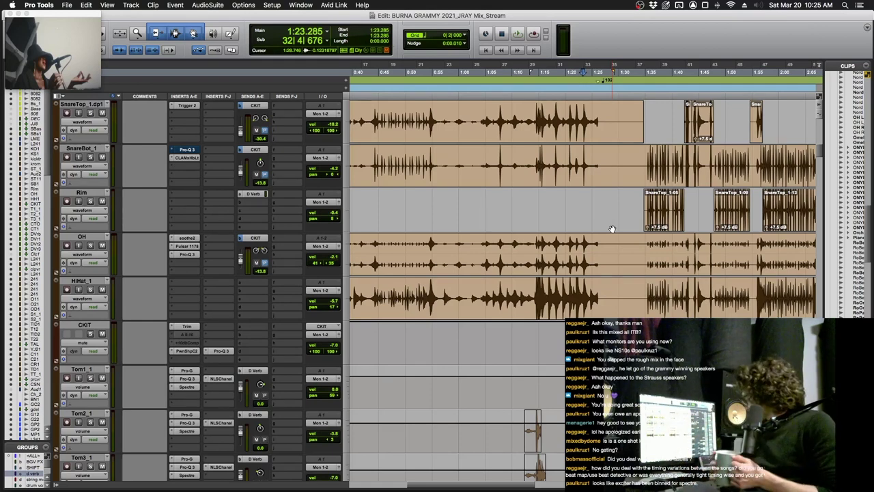
scroll(612, 229, "right", 5)
left_click(544, 224)
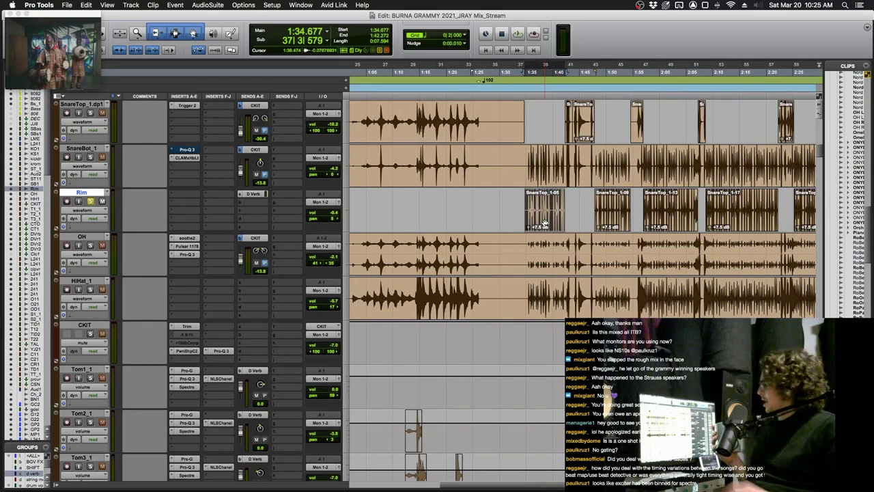
key("space")
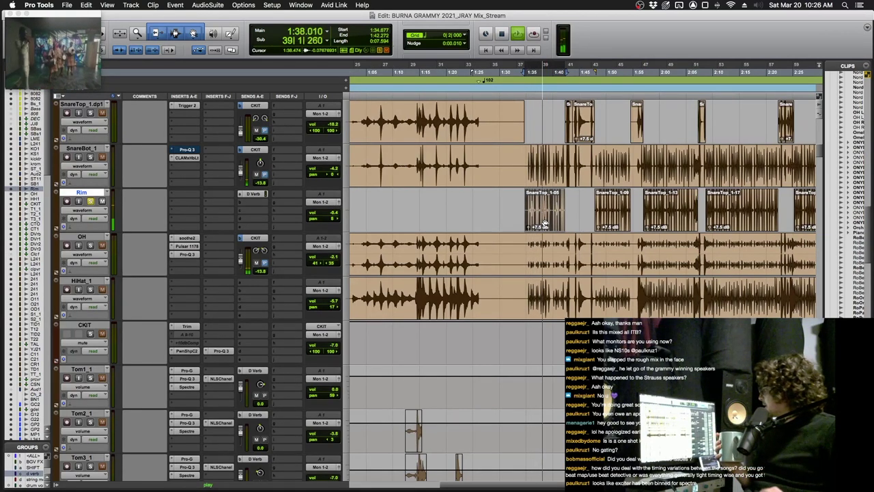
scroll(544, 223, "up", 2)
scroll(544, 224, "right", 10)
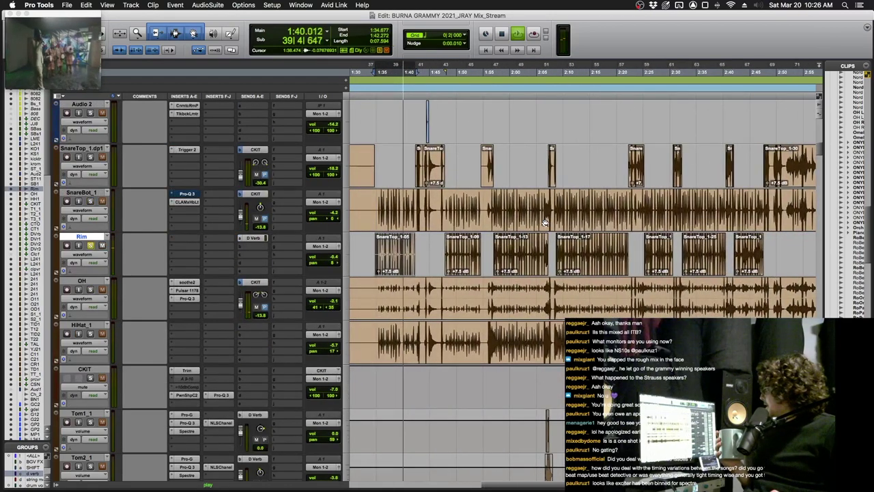
key("space")
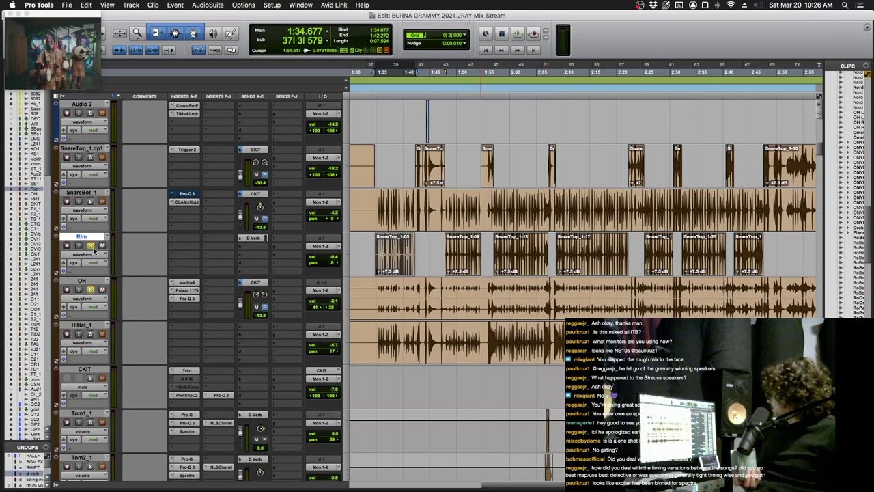
Step: Solo SnareBot_1, SnareTop_1.dup1 and SnareTop_1 along with Rim and OH, and play about 15.4 seconds from 75|3|121
left_click(88, 194)
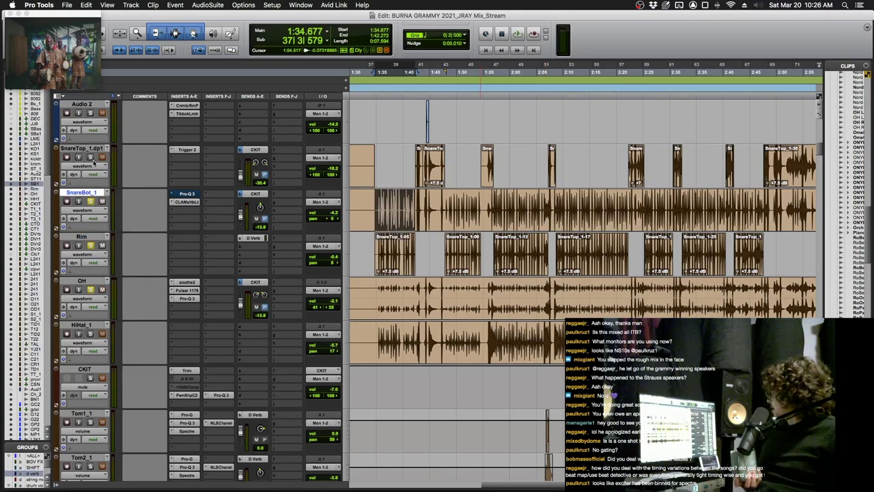
scroll(92, 158, "up", 1)
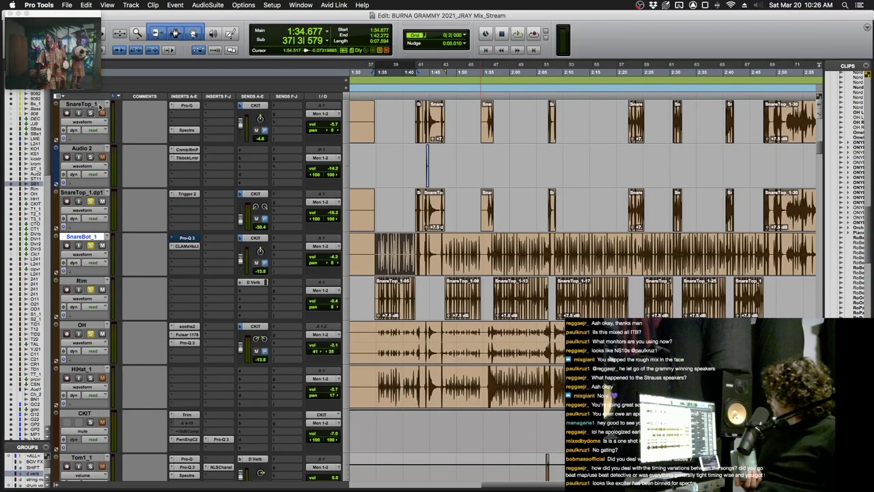
key("space")
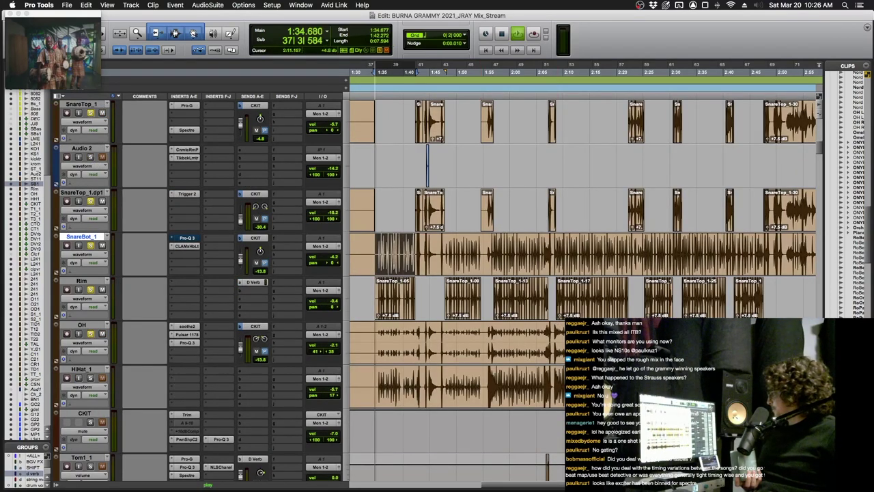
left_click_drag(527, 337, 603, 342)
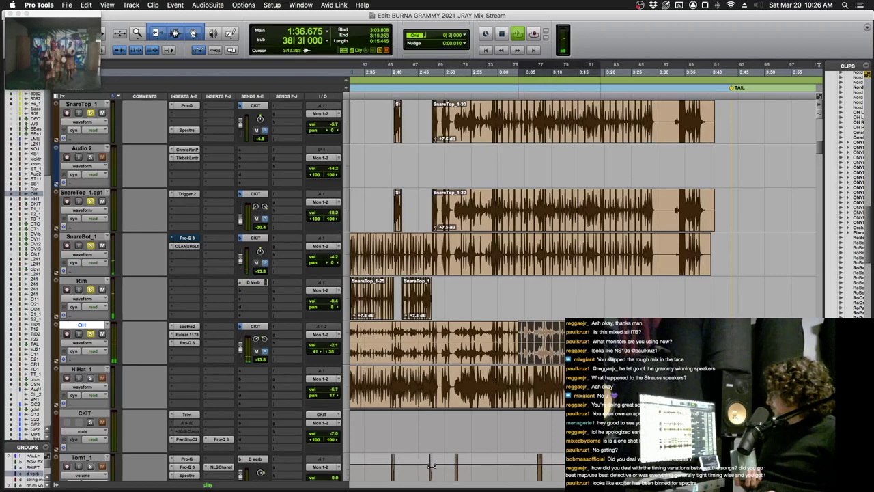
key("space")
key("space")
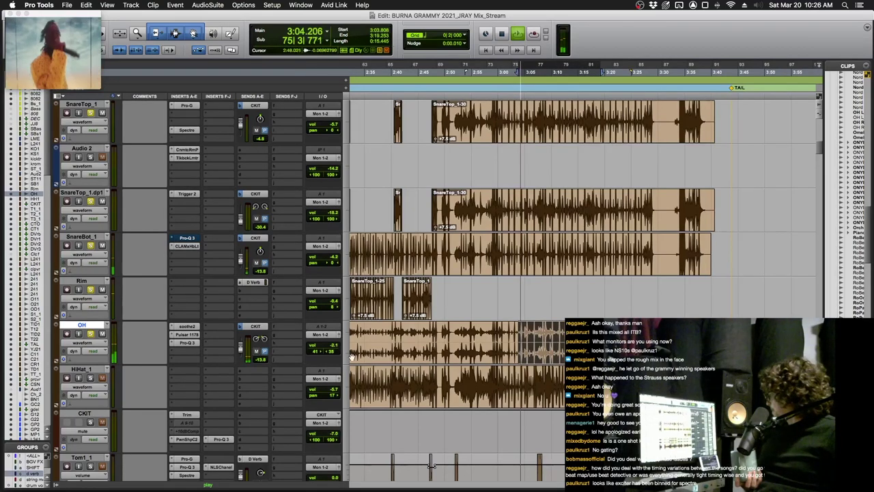
Step: Compare the soloed snares with and without OH, and listen to OH soloed on its own
left_click(90, 333)
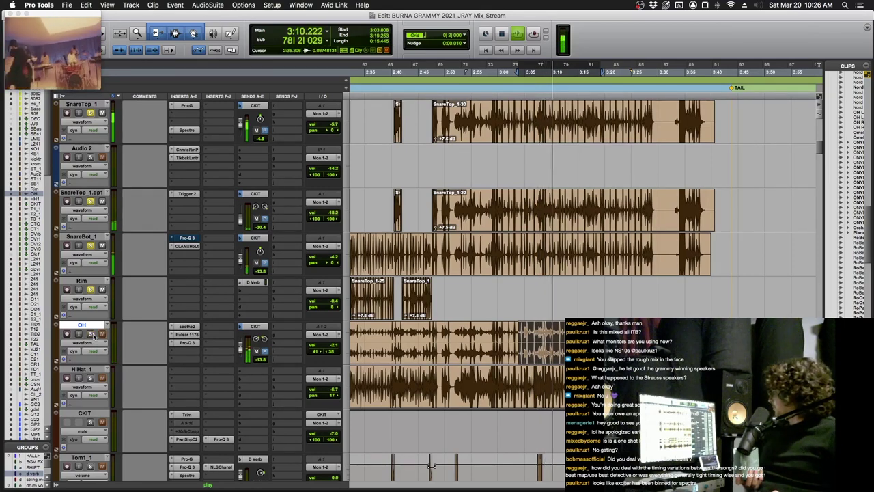
left_click(90, 333)
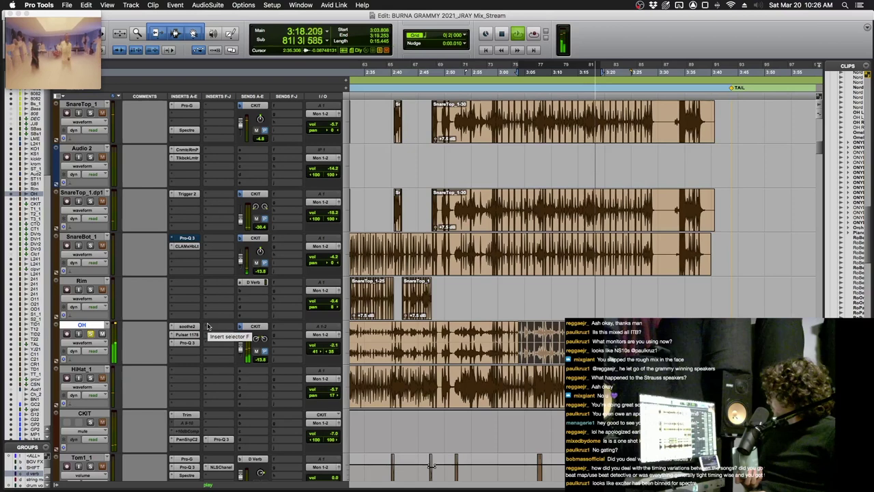
key("space")
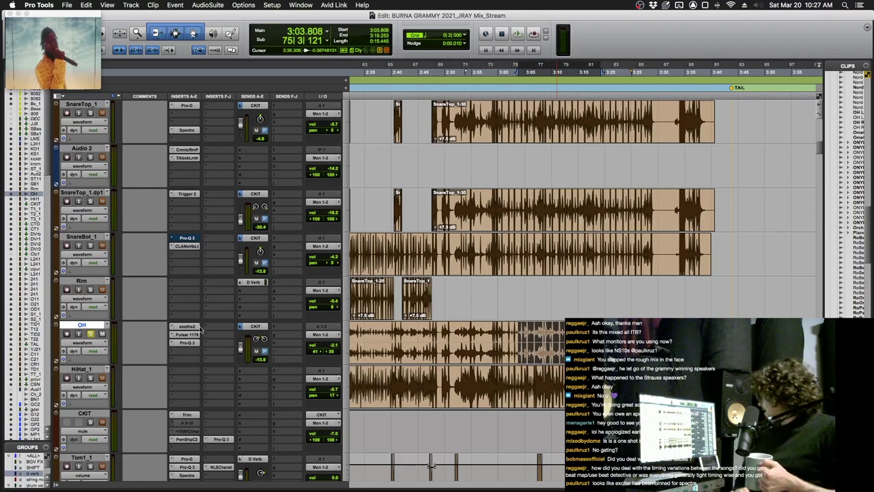
Step: Open the Pulsar 1178 compressor on OH and audition its saturation options during playback
left_click(186, 335)
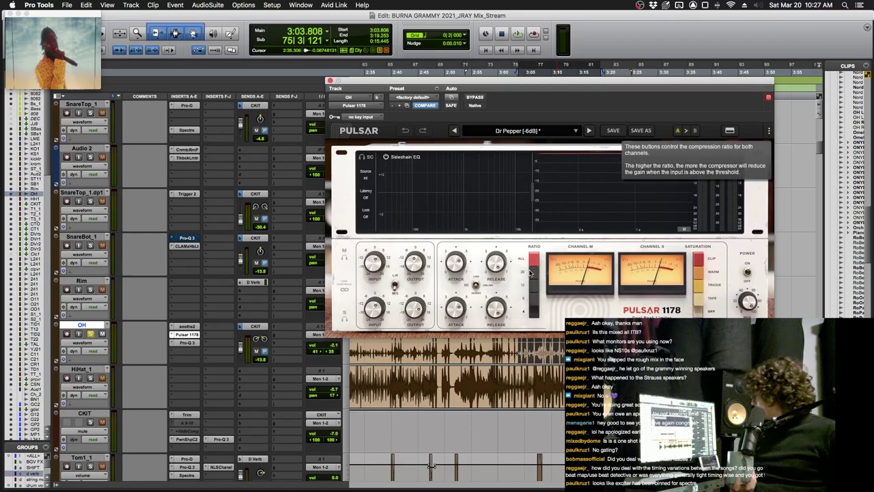
key("space")
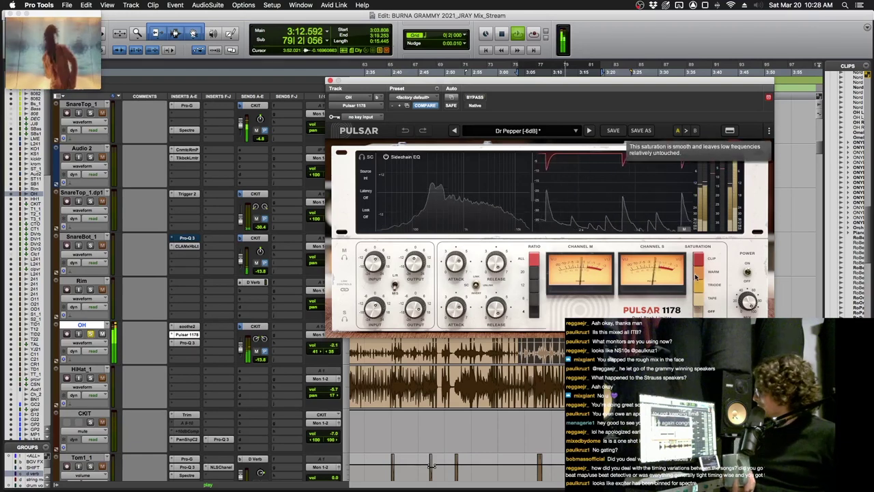
left_click(701, 293)
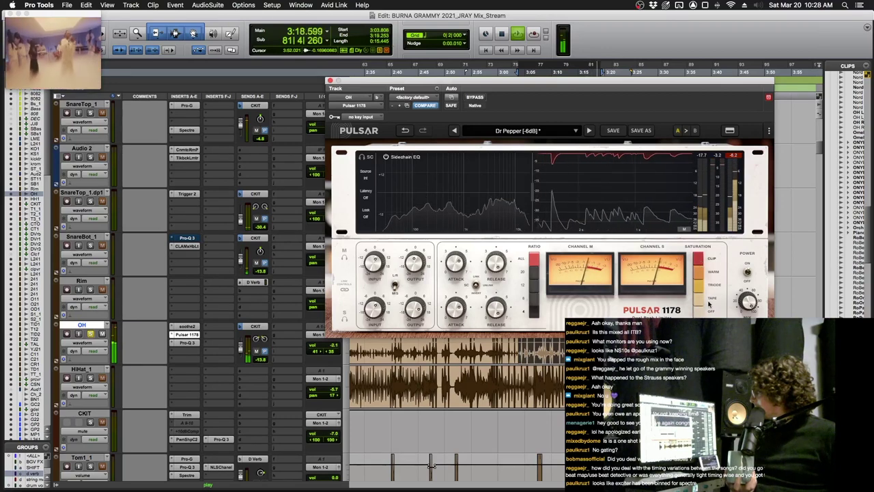
key("space")
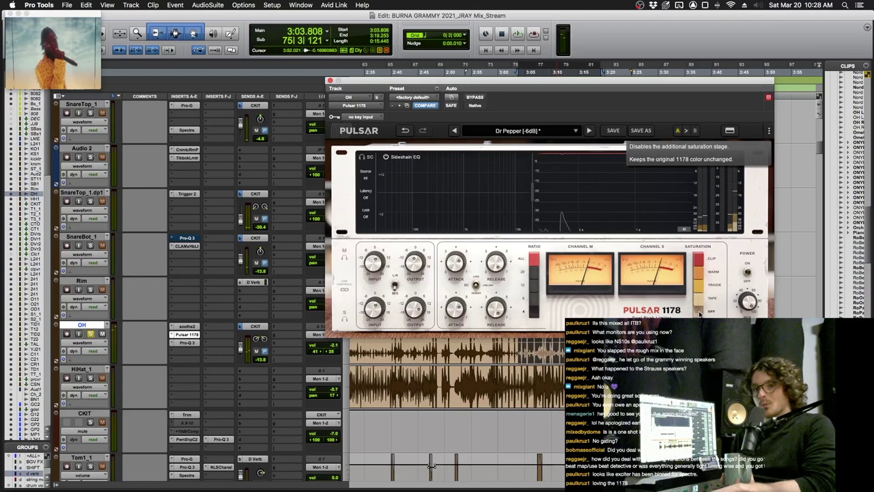
Step: Open soothe2 on OH and compare playback with the plug-in bypassed and active
left_click(187, 327)
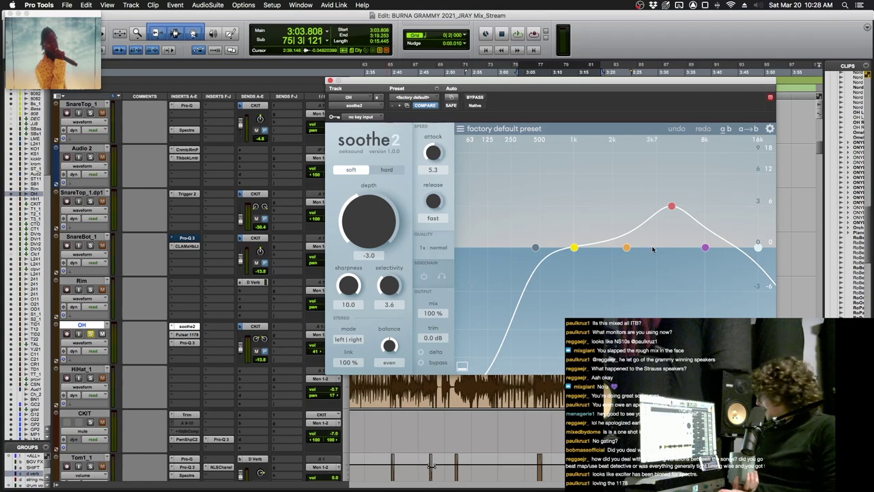
key("ctrl+b")
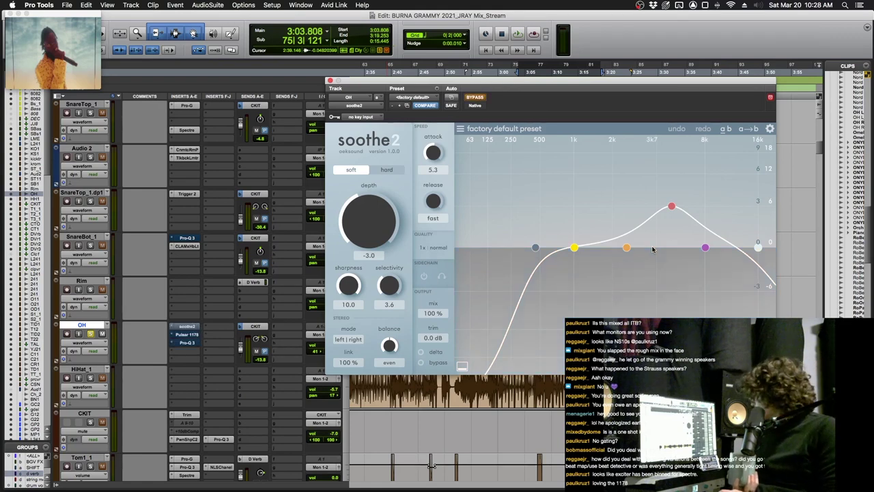
key("space")
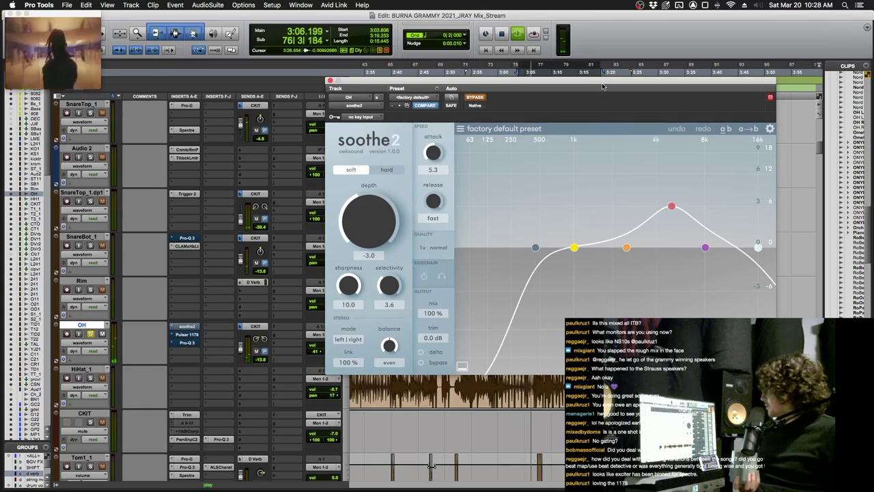
left_click_drag(584, 81, 584, 33)
scroll(541, 377, "up", 2)
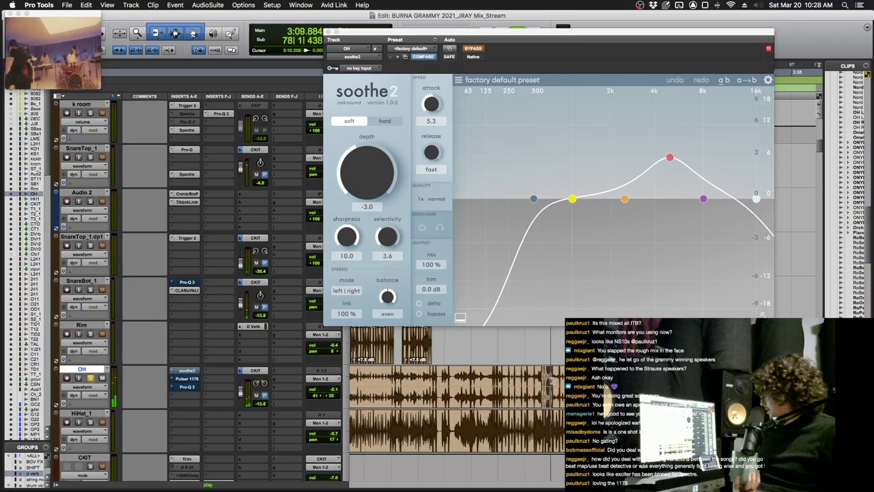
left_click(476, 29)
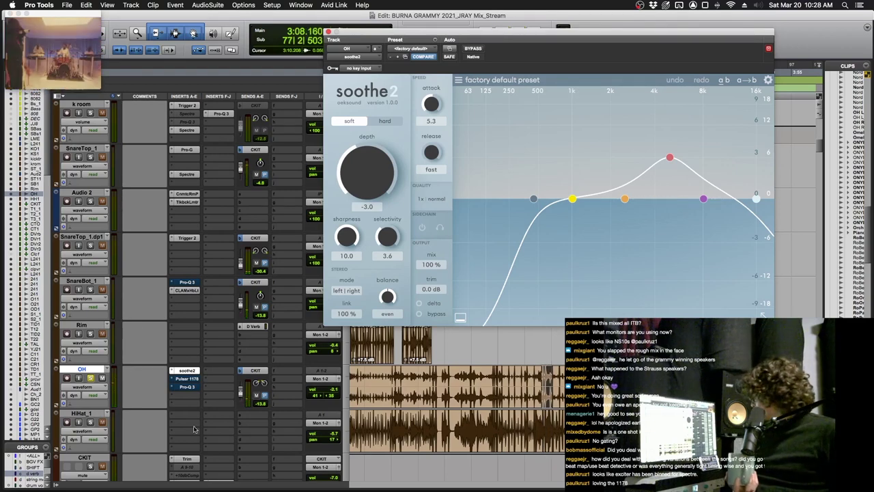
Step: Examine the Pro-Q 3 on OH, comparing it bypassed and active and auditioning its 234.61 Hz band, and close it
left_click(186, 387)
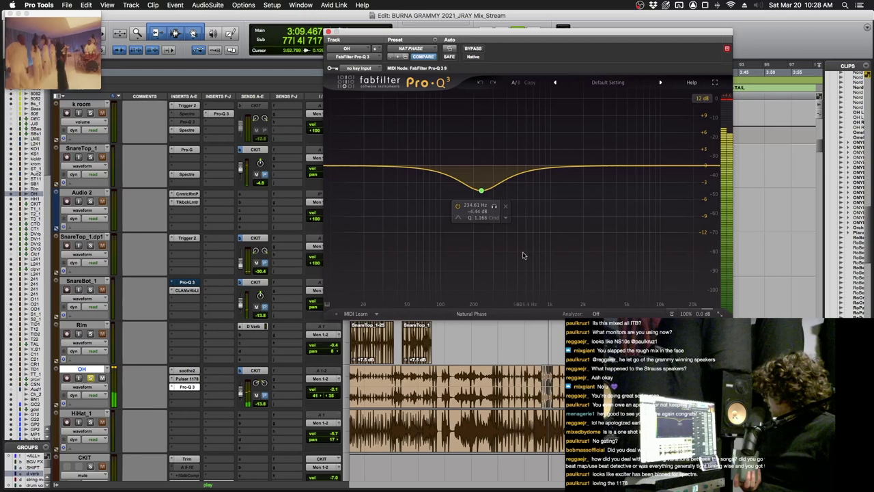
left_click(472, 49)
left_click(472, 49)
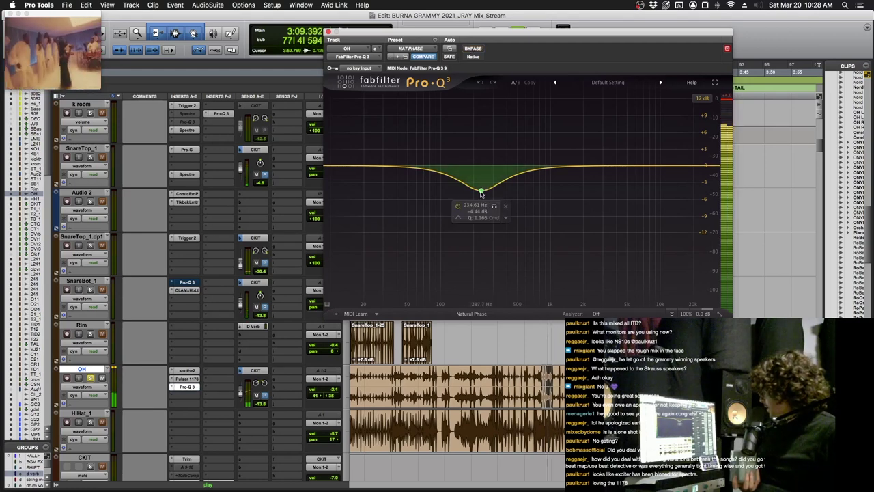
left_click(494, 205)
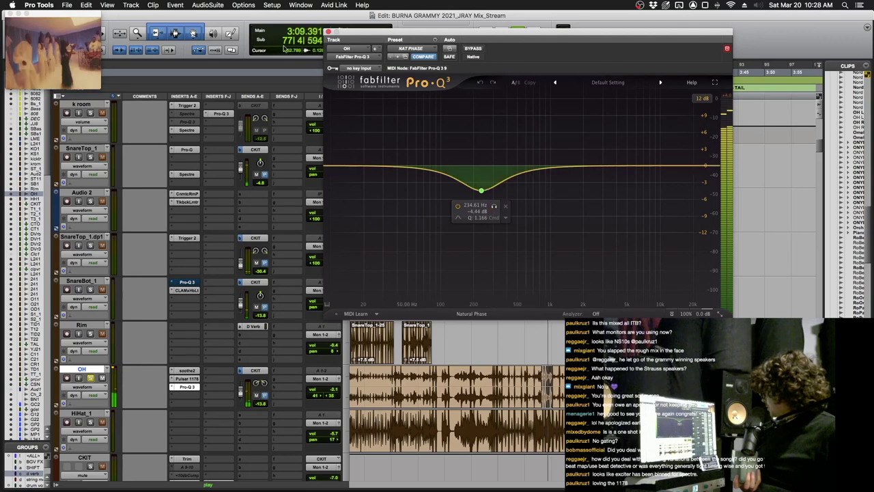
left_click(328, 33)
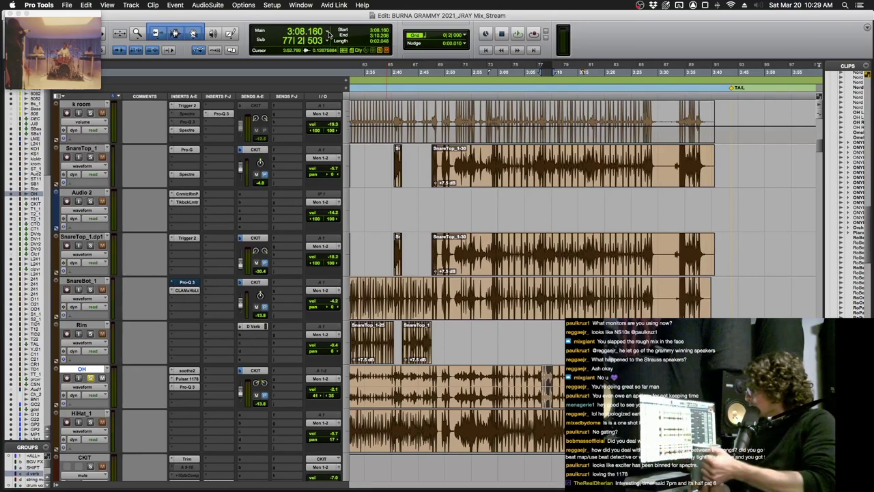
Step: Review the drum tracks' CKIT sends and play the soloed CKIT bus with its Pawn Shop Comp plug-in open
scroll(329, 33, "down", 6)
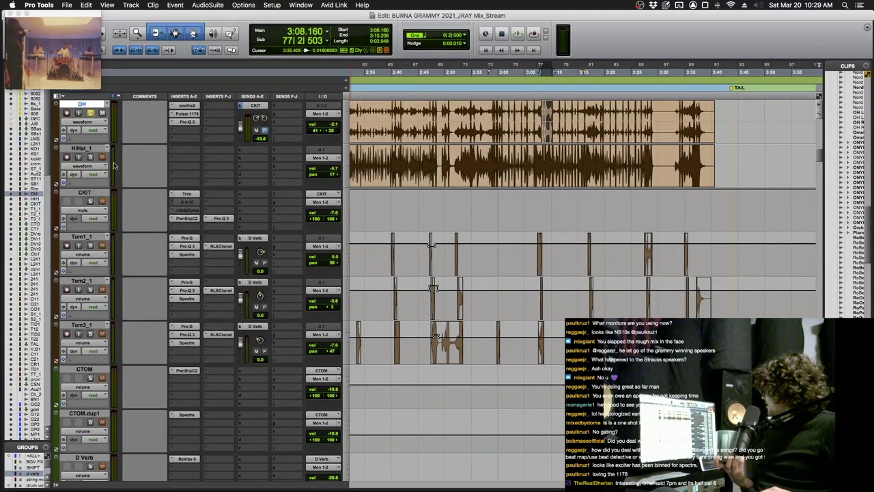
left_click(89, 158)
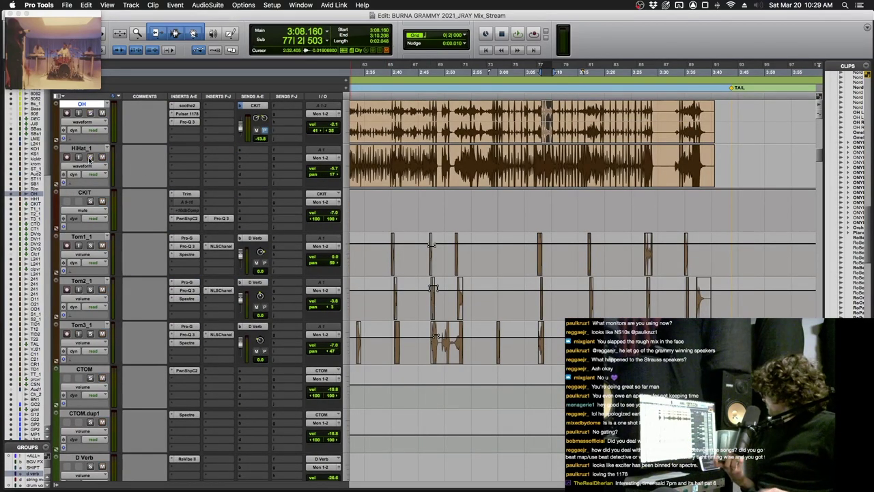
scroll(540, 186, "up", 9)
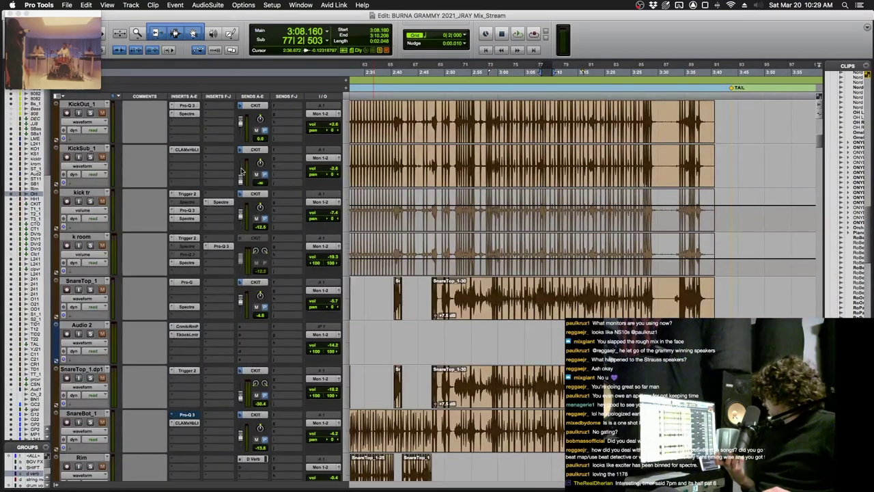
scroll(241, 171, "up", 1)
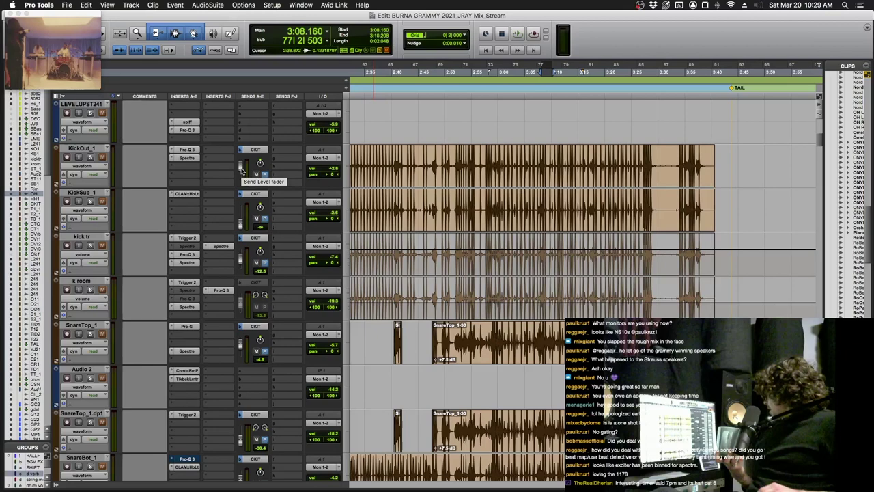
scroll(241, 170, "down", 8)
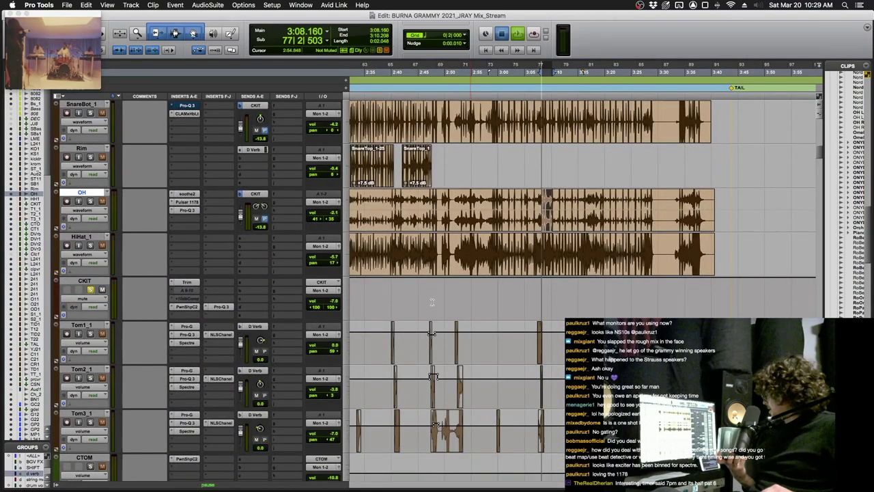
left_click(192, 307)
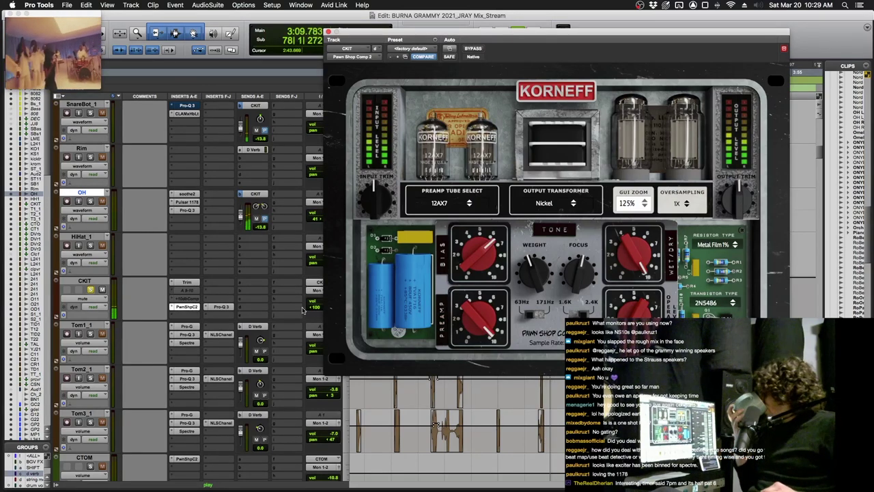
key("super+equal")
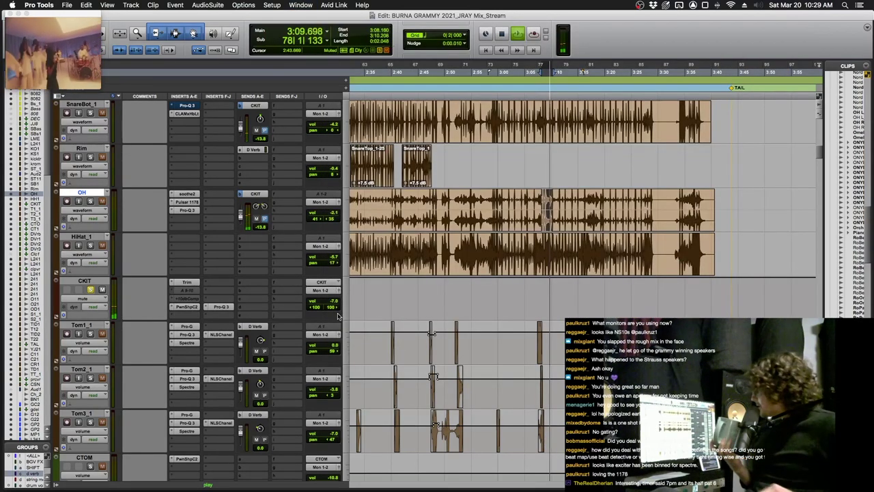
Step: Play the full mix from 2:59.456, comparing it with the CKIT fader pulled fully down and back at -7.0 dB
left_click(478, 253)
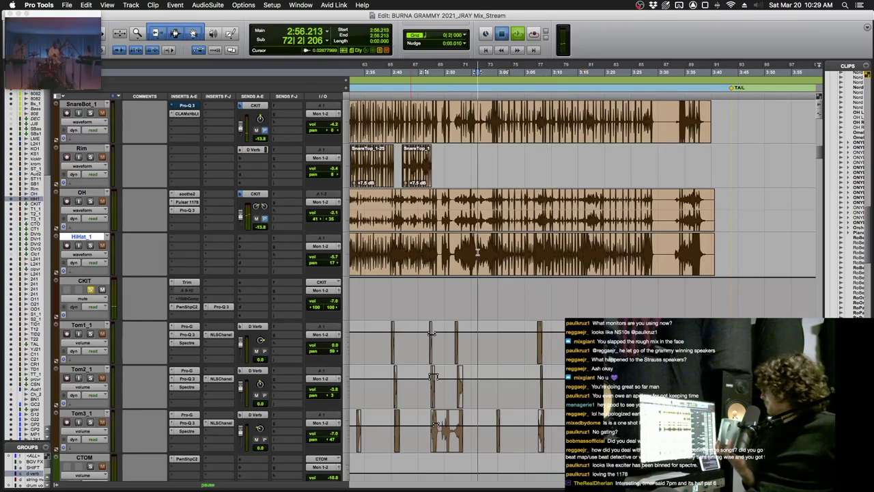
left_click(495, 96)
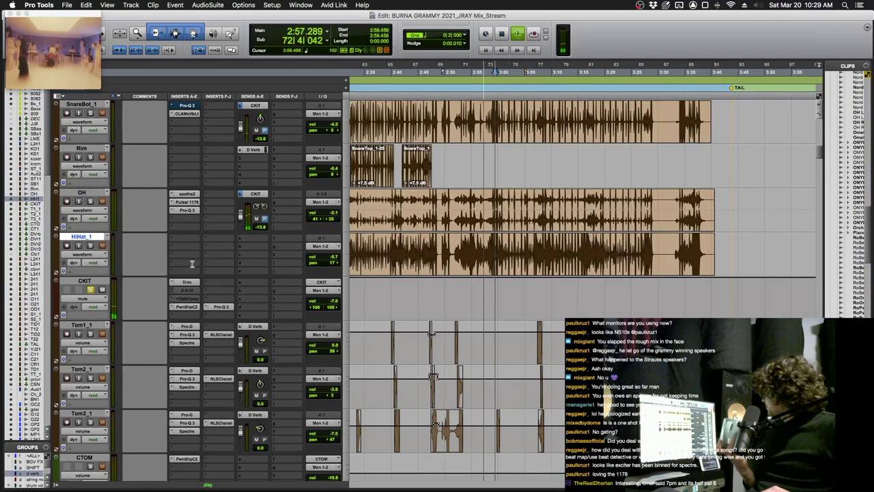
key("semicolon")
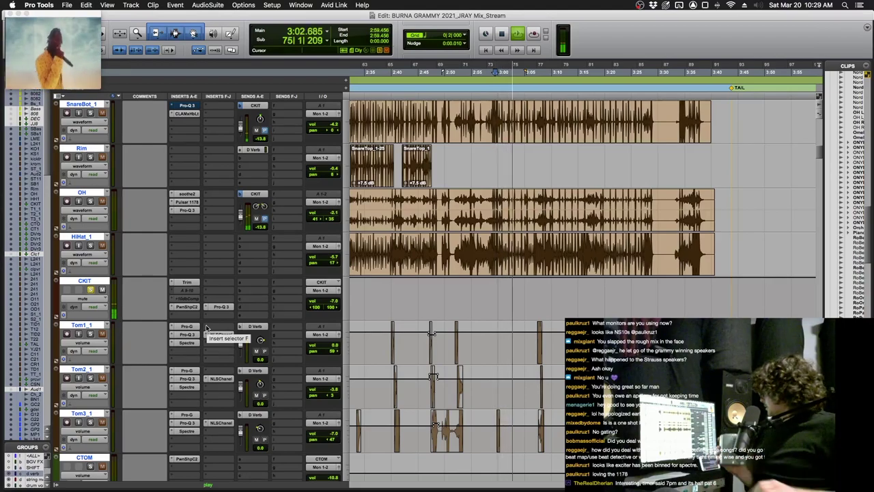
key("super+equal")
scroll(207, 327, "right", 10)
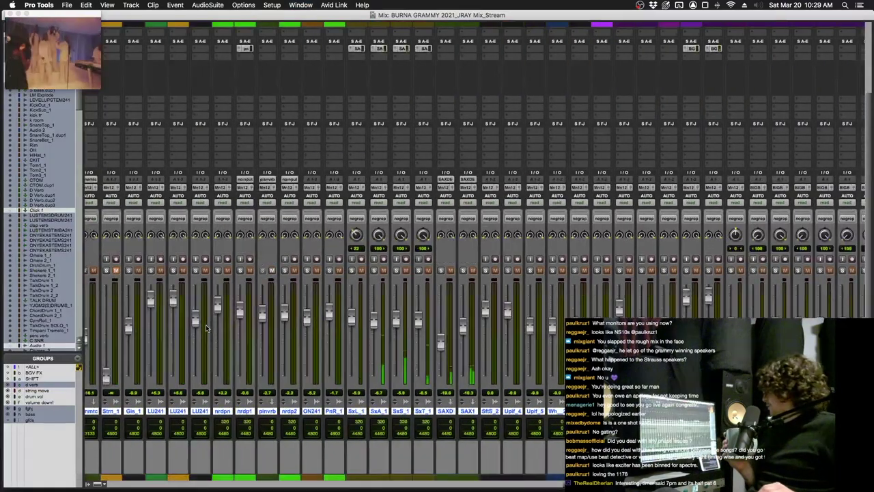
scroll(206, 328, "left", 10)
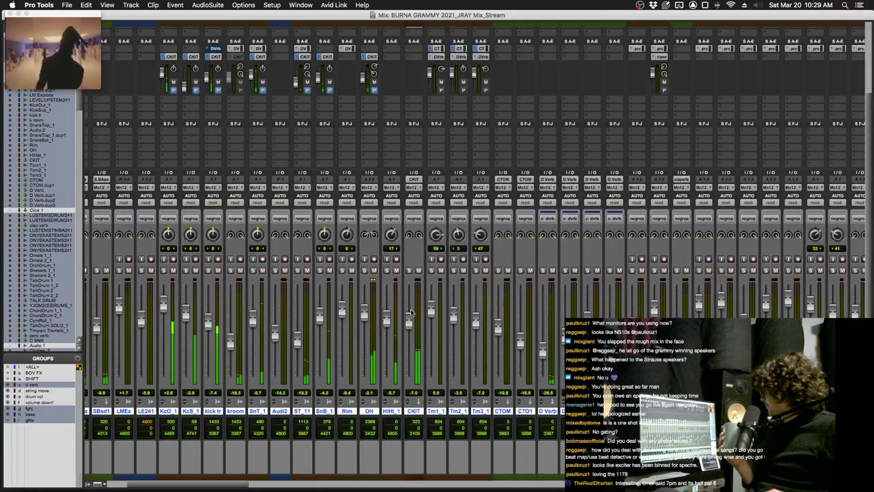
left_click_drag(408, 321, 408, 451)
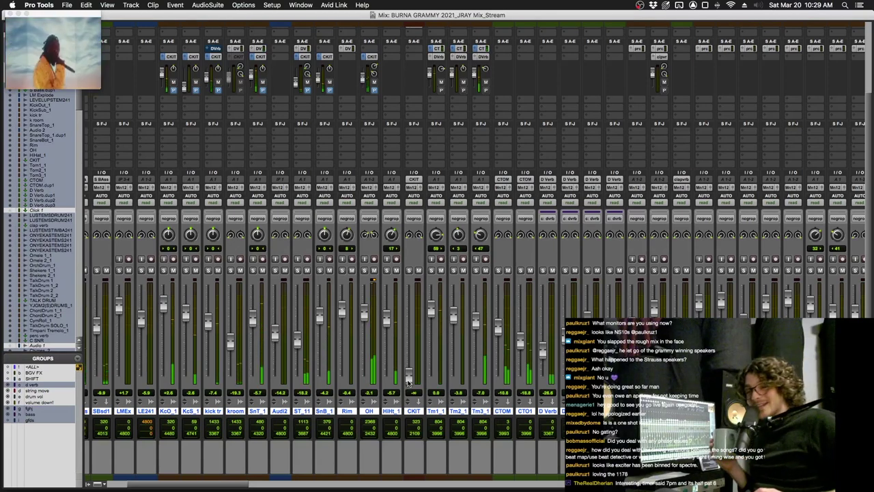
left_click_drag(409, 384, 407, 327)
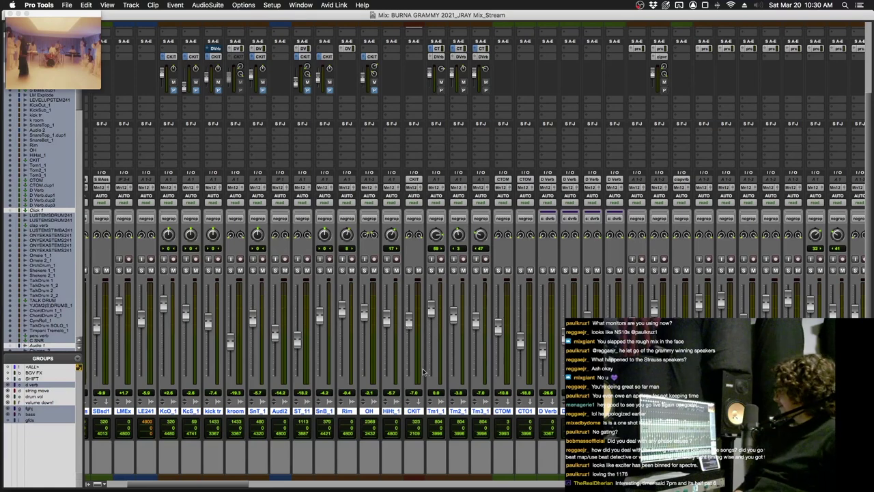
Step: Select and solo Tom1_1, Tom2_1 and Tom3_1, and return to the Edit window
left_click_drag(441, 412, 481, 413)
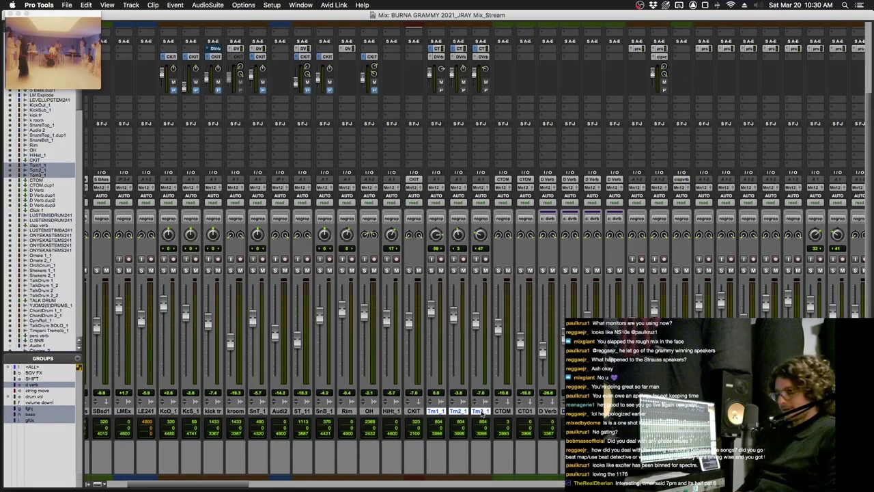
key("shift+s")
scroll(482, 413, "up", 3)
key("super+equal")
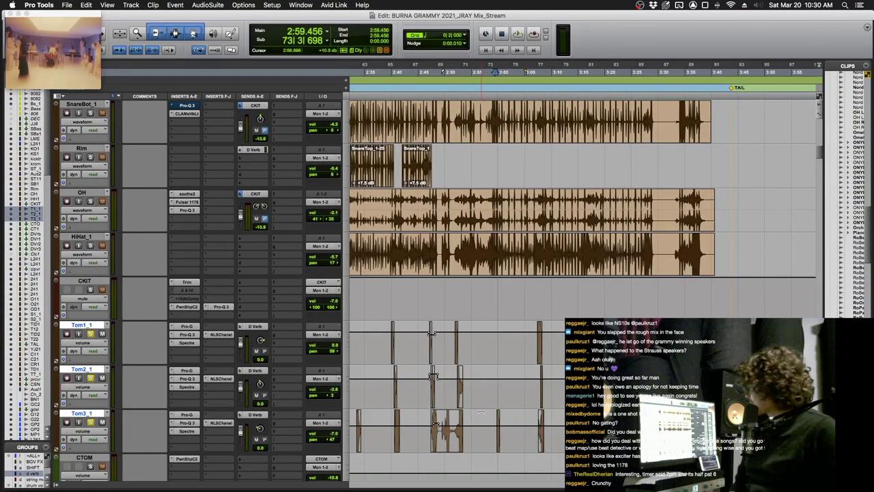
Step: Select the tom fill at bar 77 across the three tom tracks, about 1.47 seconds from 3:07.285, and play it
scroll(415, 205, "up", 1)
scroll(527, 293, "down", 1)
scroll(527, 293, "up", 1)
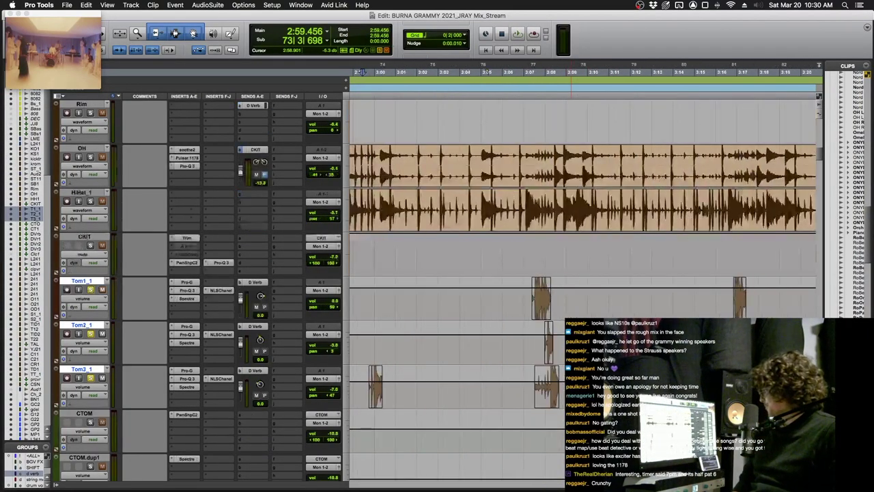
left_click_drag(527, 290, 545, 345)
left_click_drag(537, 293, 561, 403)
key("space")
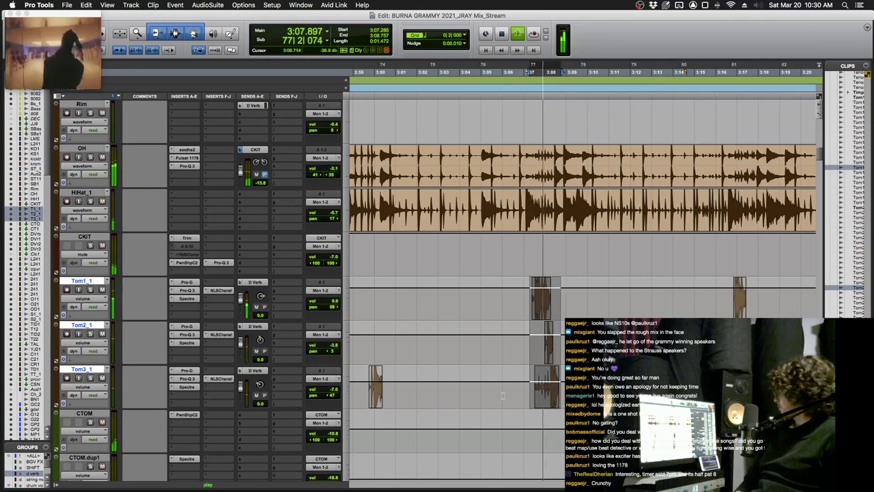
Step: Compare the three toms with their plug-ins bypassed and active, and open the Pro-G gate on Tom1_1
scroll(444, 307, "down", 5)
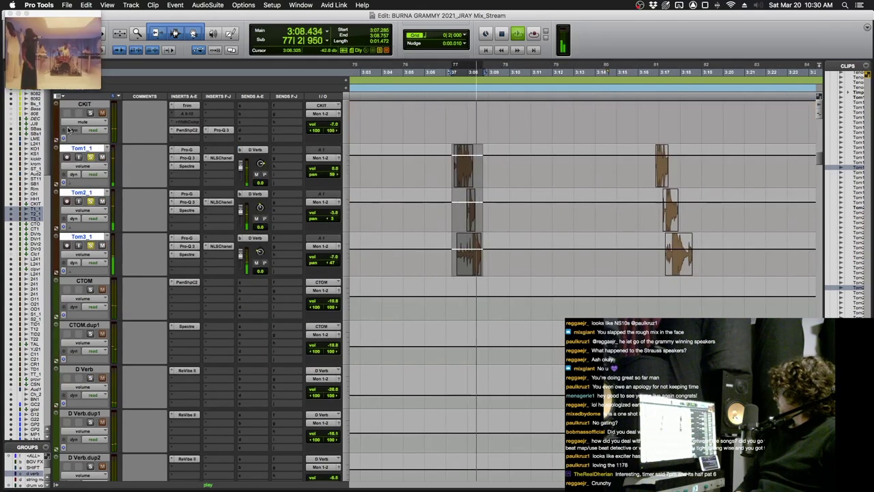
left_click(190, 183, "alt+shift+super")
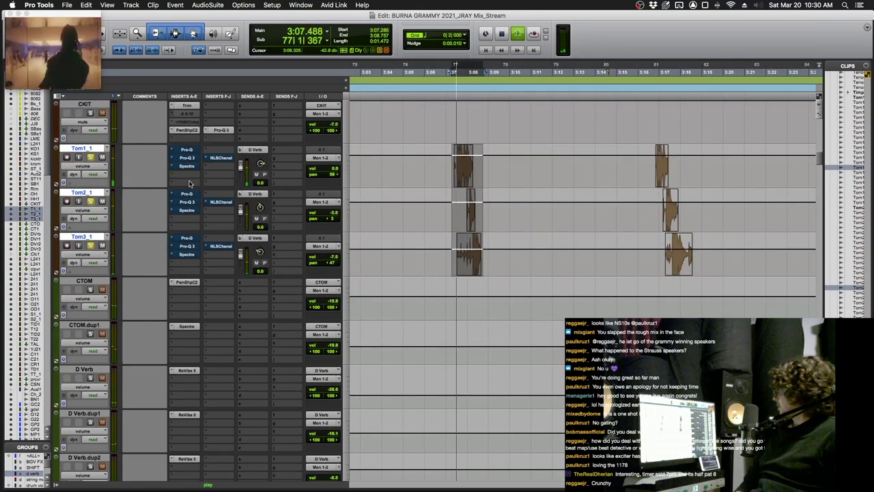
left_click(193, 172, "alt+shift+super")
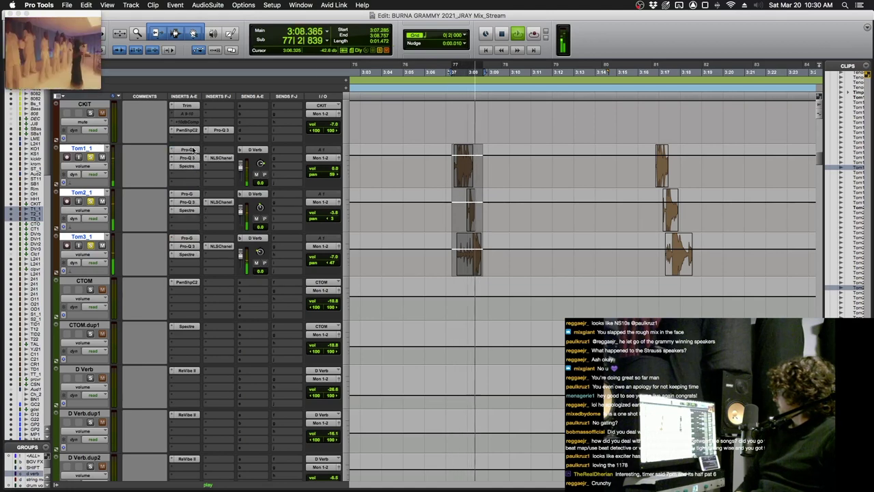
left_click(192, 149)
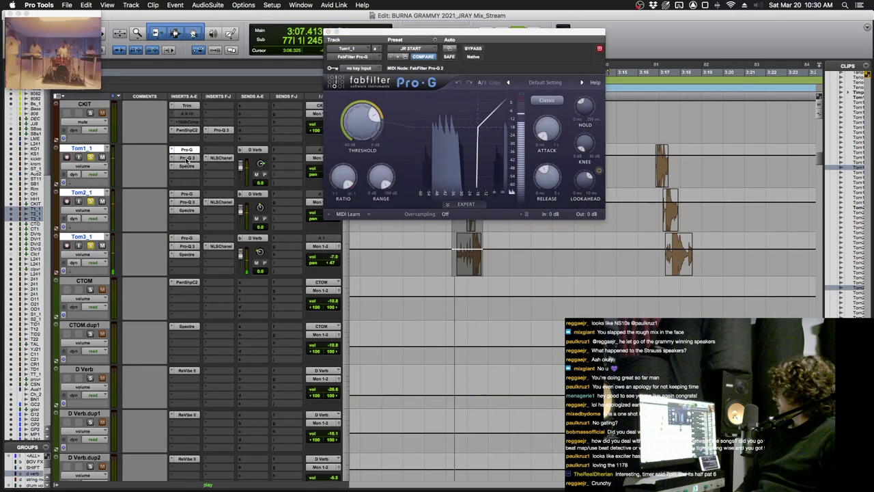
Step: Open the Pro-Q 3 on Tom1_1 and compare the tom with its Pro-Q 3, Spectre and NLS Channel bypassed and active
left_click(187, 157)
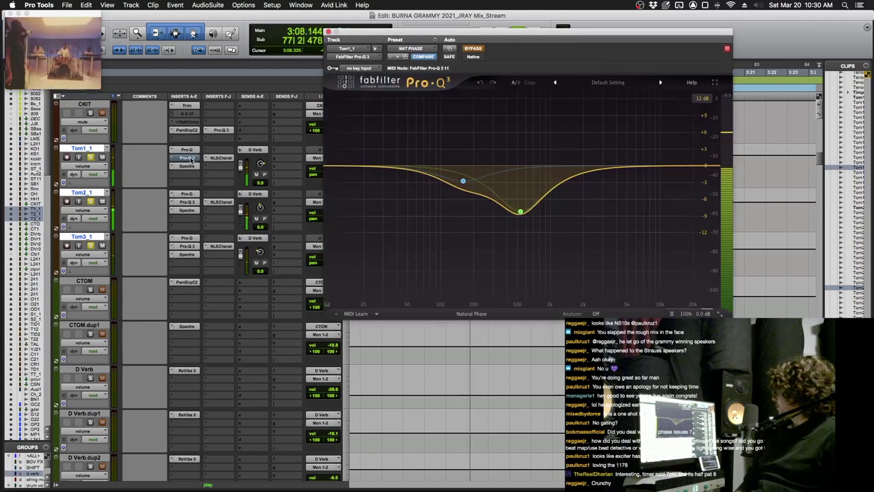
left_click(191, 159, "super")
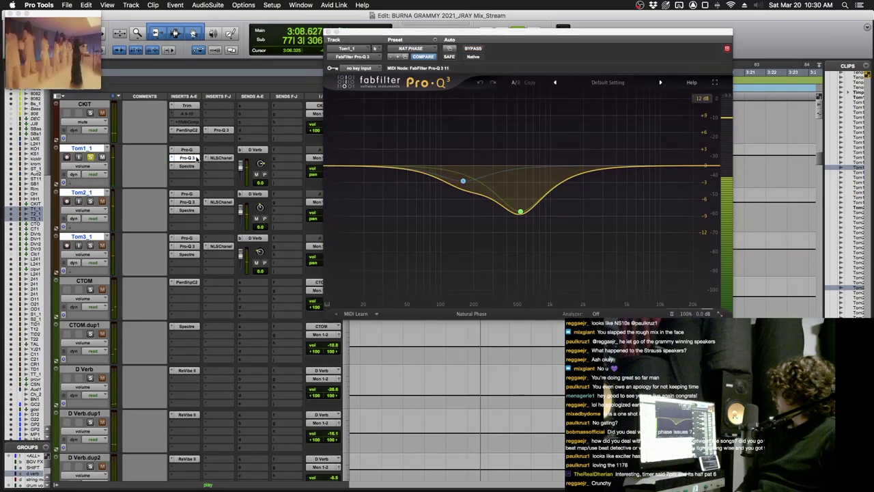
left_click(191, 159, "super")
left_click(189, 166, "super")
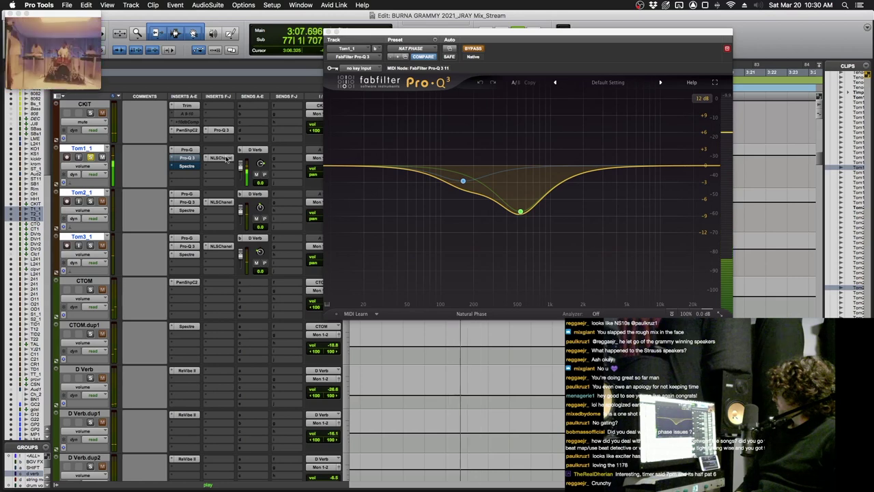
left_click(227, 158, "super")
left_click(191, 158, "super")
Step: Examine the Spectre and NLS Channel settings on Tom1_1 during playback
left_click(192, 167)
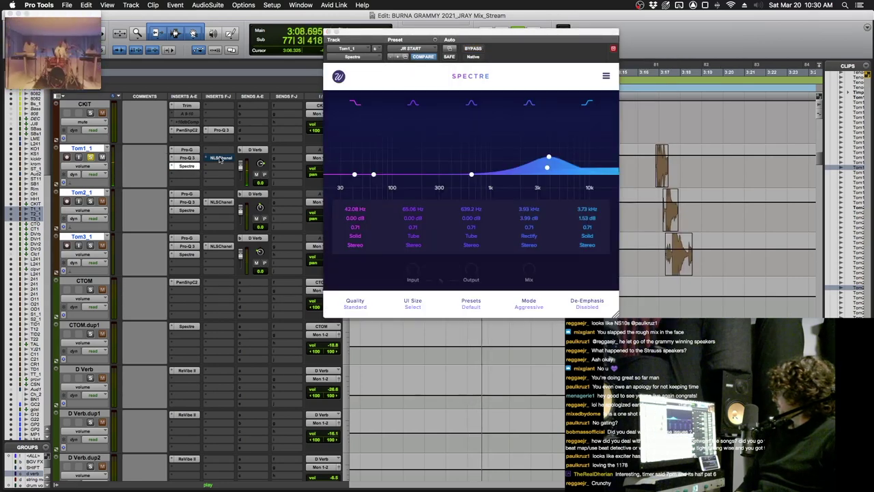
left_click(220, 159)
left_click(222, 159, "super")
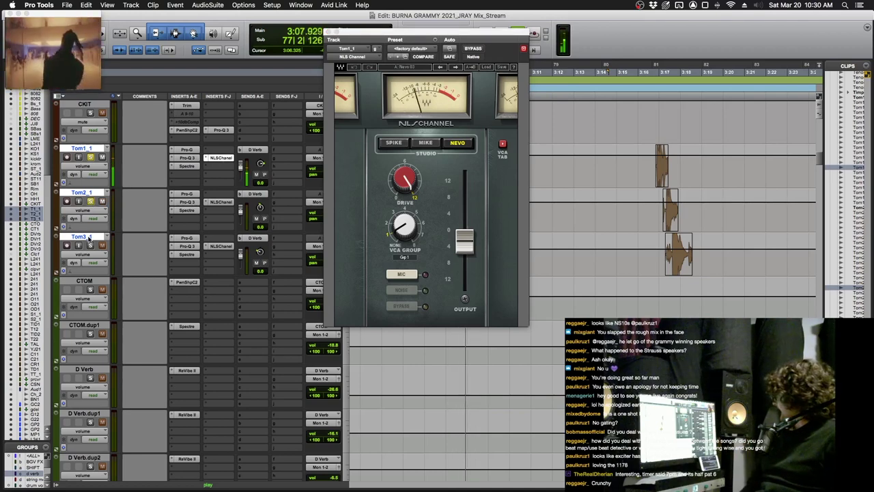
Step: Audition the CTOM bus with the toms and alone, and examine its Pawn Shop Comp before closing the plug-in
scroll(108, 281, "down", 1)
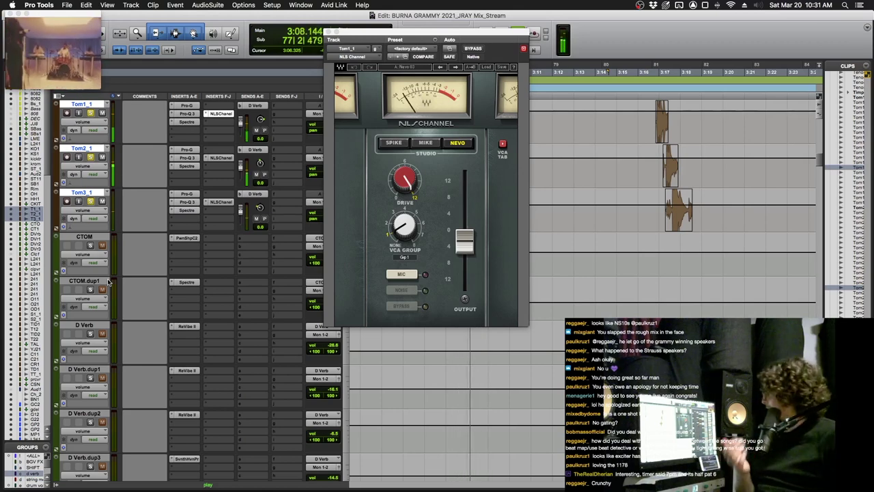
left_click(89, 245)
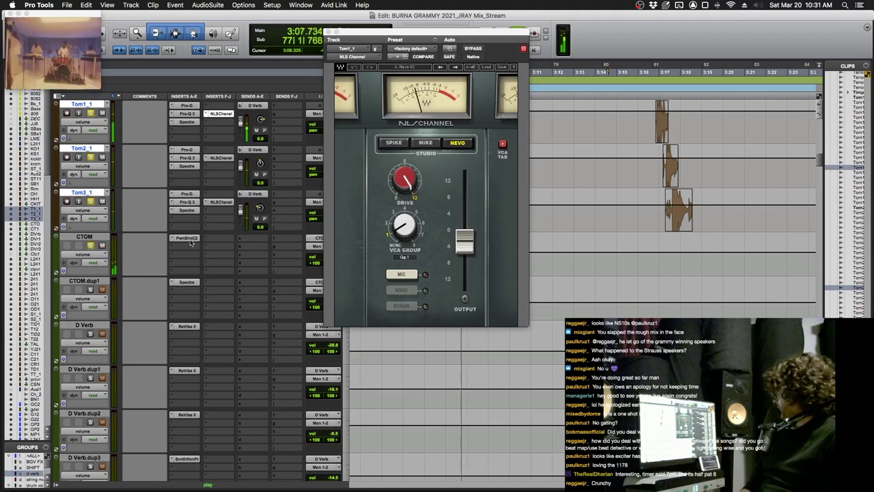
left_click(91, 246)
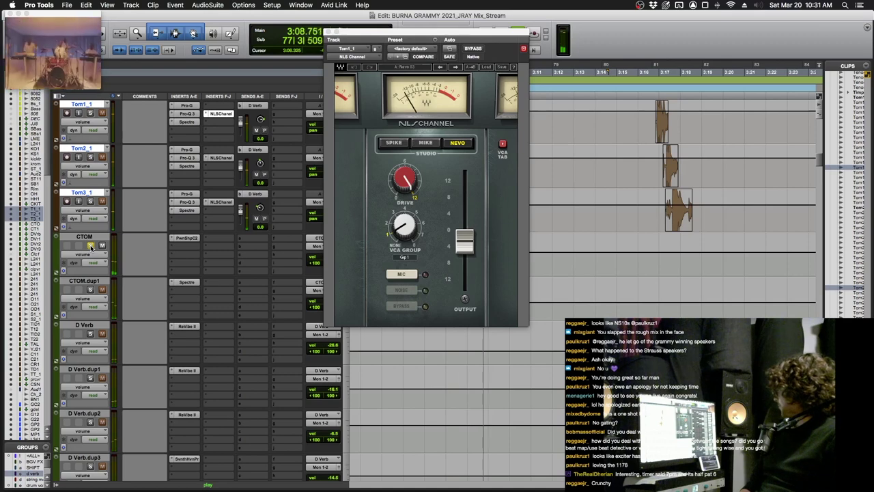
left_click(185, 238)
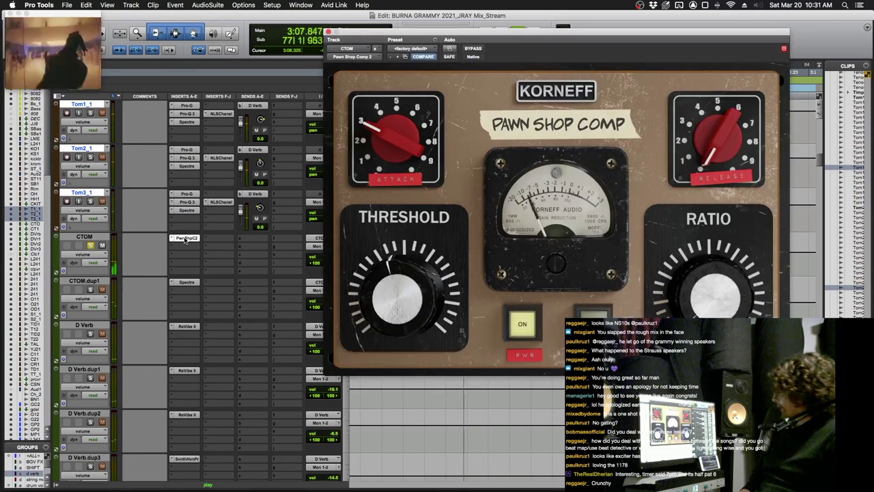
key("super+w")
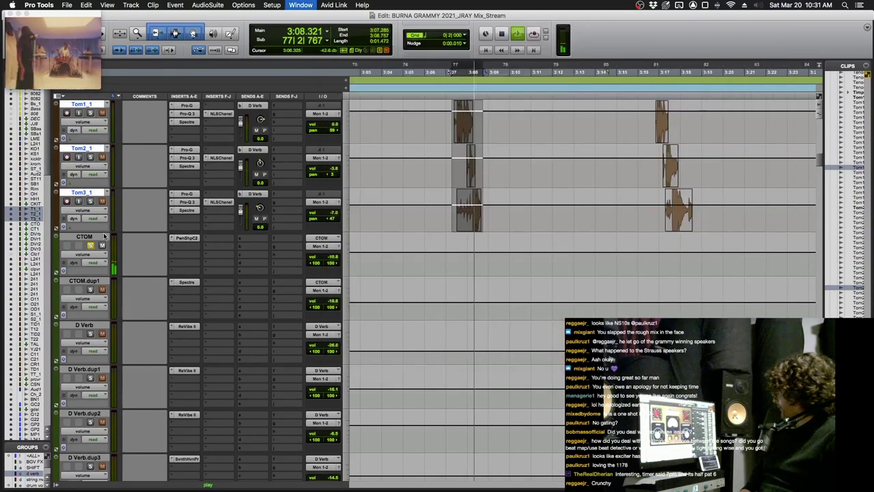
Step: Move the solo from CTOM to CTOM.dup1 and examine the Spectre on CTOM.dup1
left_click(85, 237)
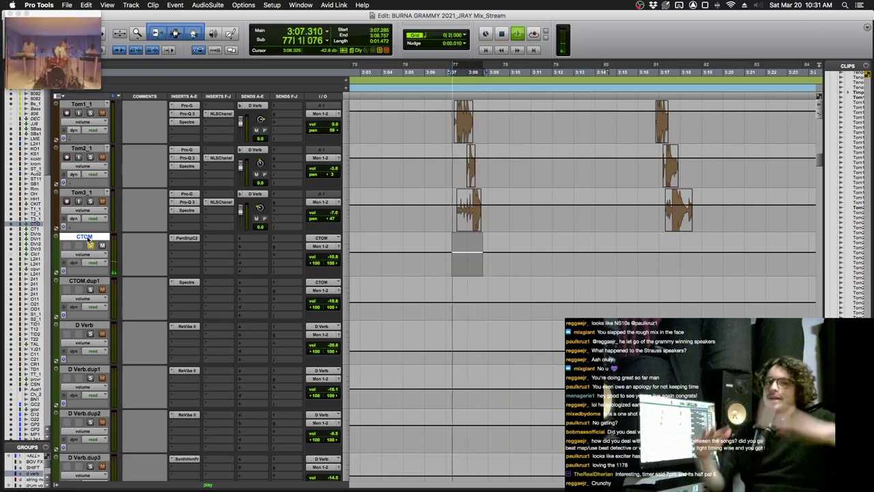
left_click(89, 244)
left_click(90, 289)
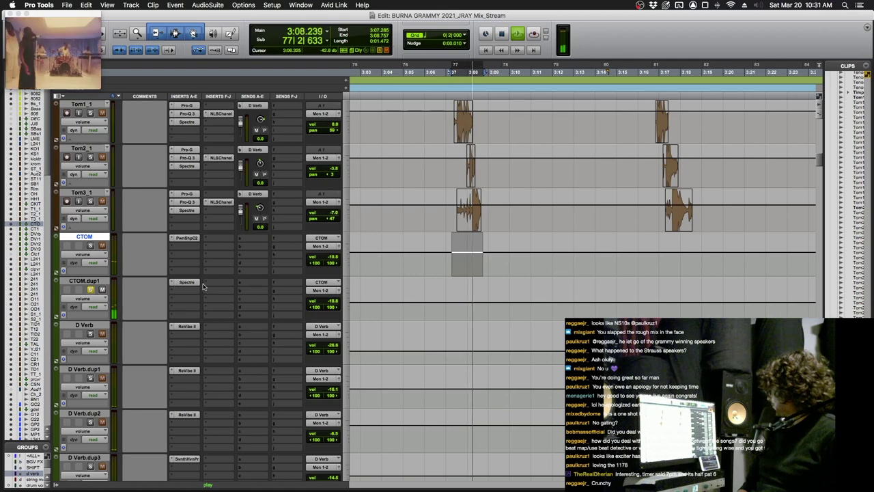
left_click(186, 283)
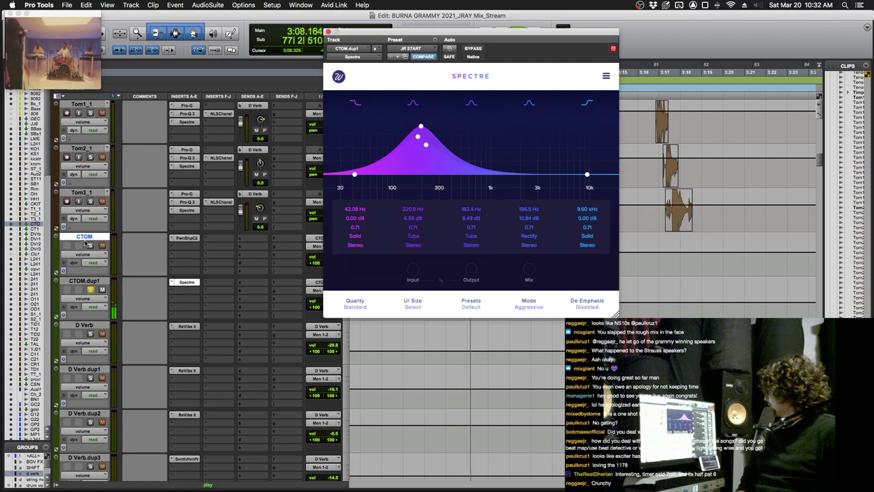
Step: Solo Tom1_1 through CTOM and compare the tom fill with and without CTOM.dup1, using its solo and mute
left_click(83, 104, "shift")
left_click(91, 291)
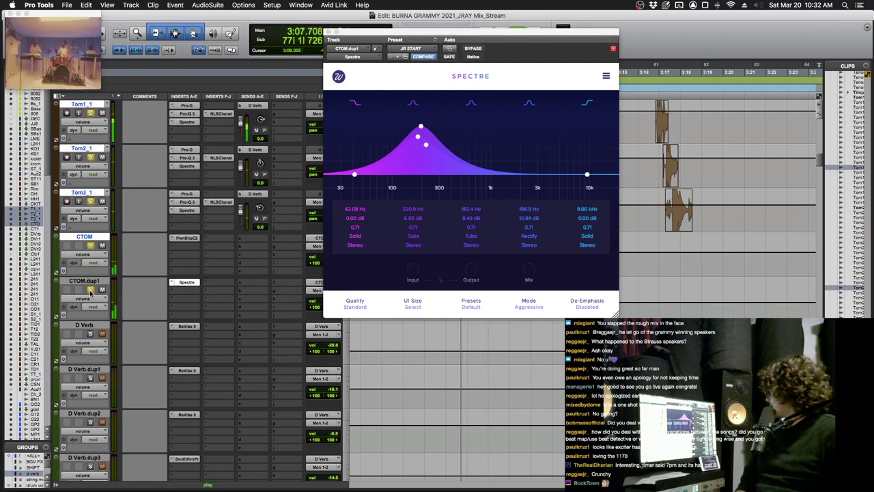
left_click(91, 291)
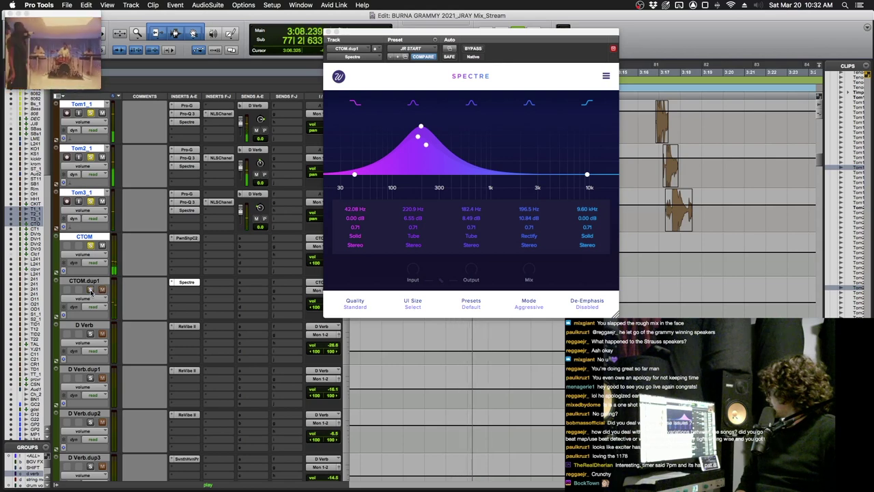
left_click(91, 290)
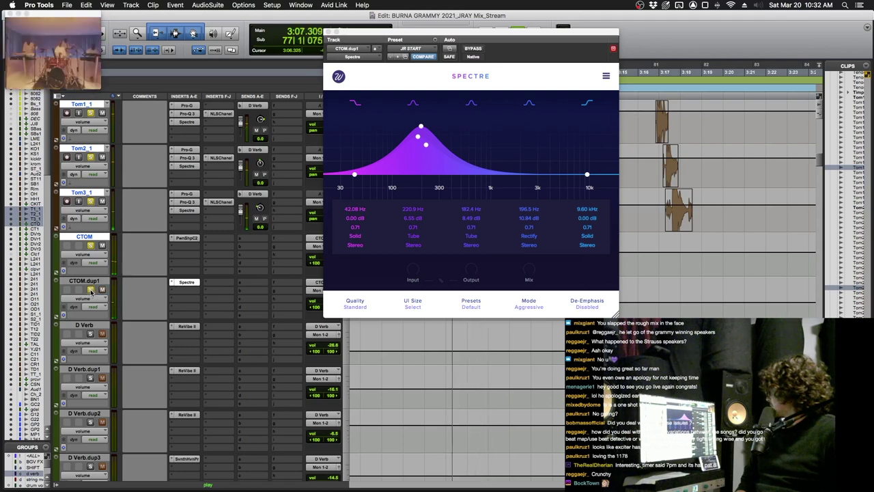
left_click(91, 290)
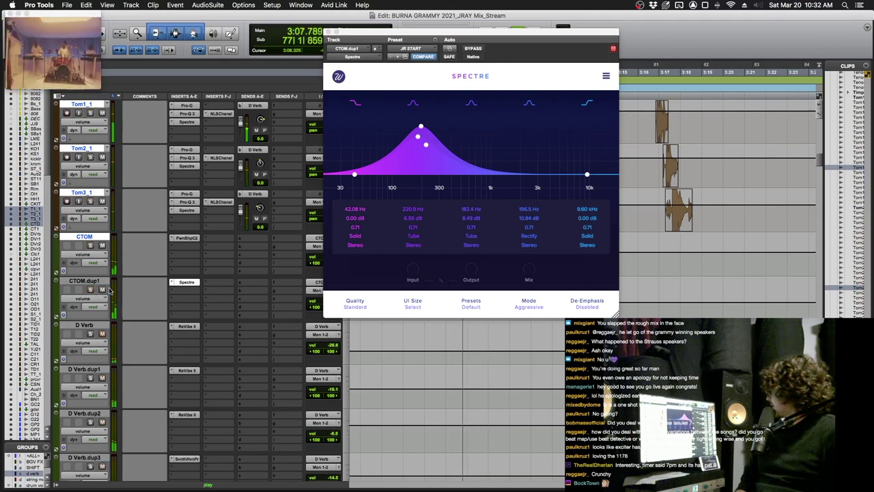
left_click(102, 290)
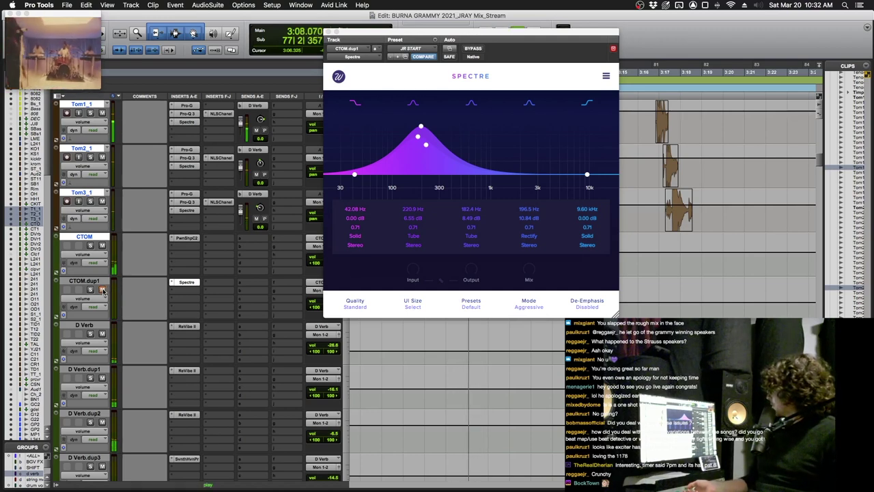
left_click(102, 290)
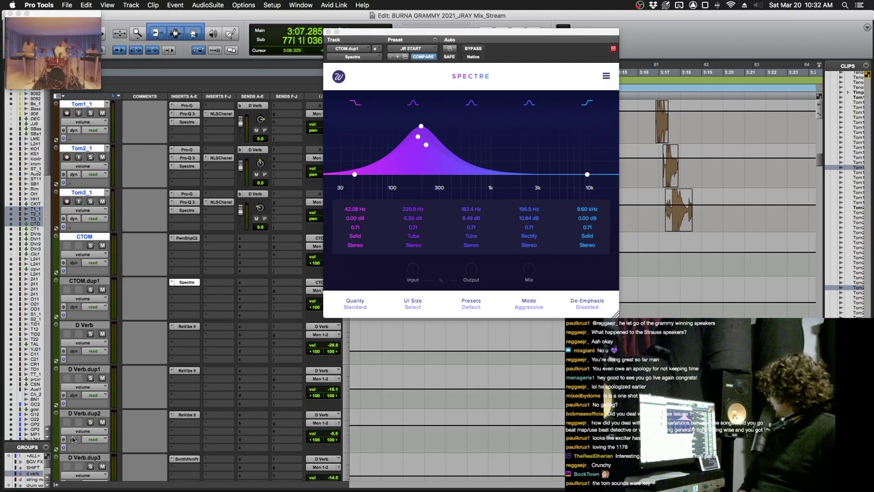
Step: Select and solo all drum tracks from KickOut_1 through D Verb.dup3, and show them in the Mix window without the Spectre plug-in
left_click(82, 459)
scroll(87, 105, "down", 15)
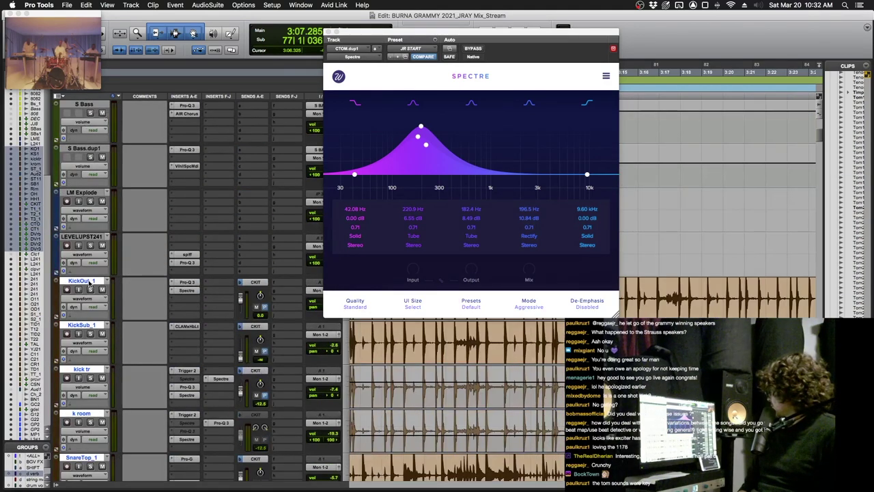
key("super+equal")
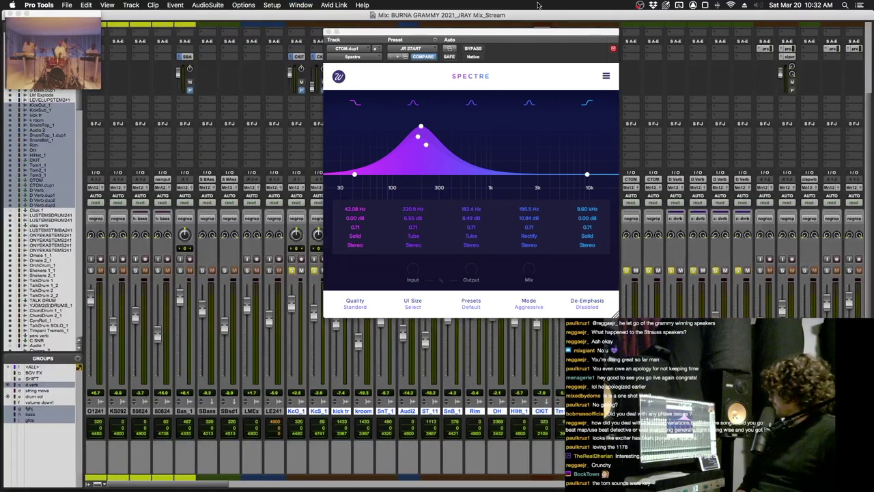
key("super+w")
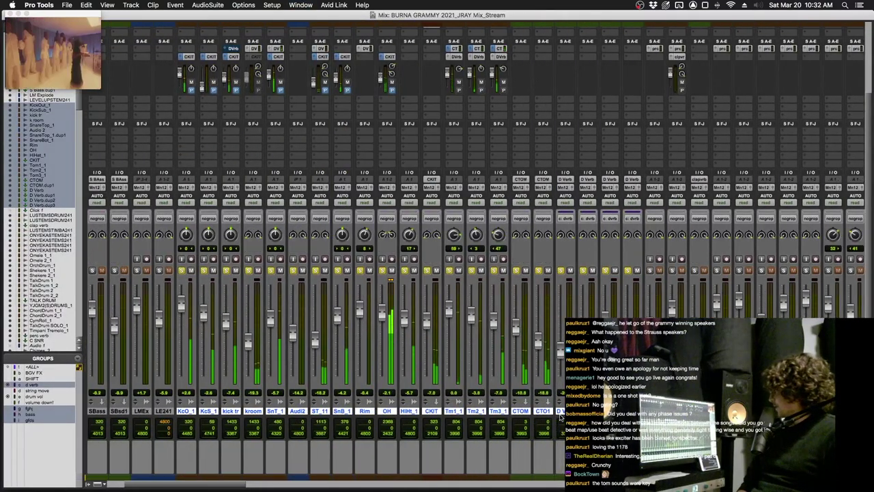
Step: Reduce the track selection to D Verb and its three duplicates
left_click(561, 412, "super")
left_click(562, 412, "super")
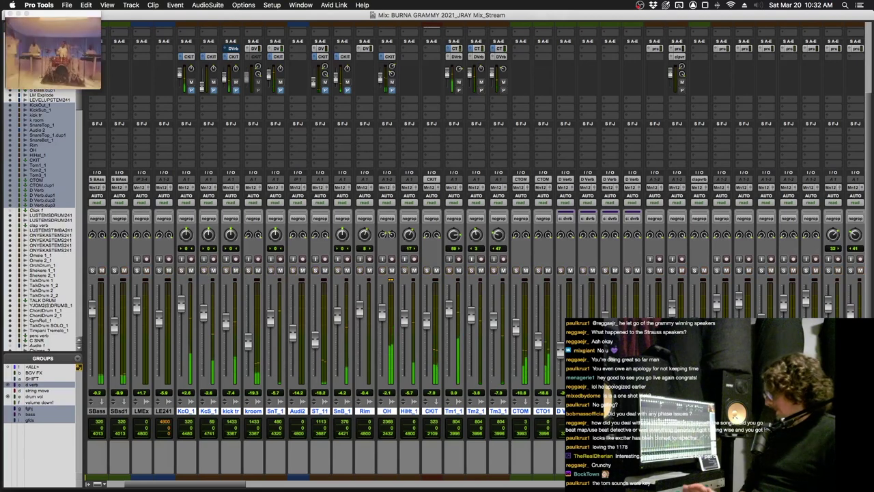
left_click(561, 412)
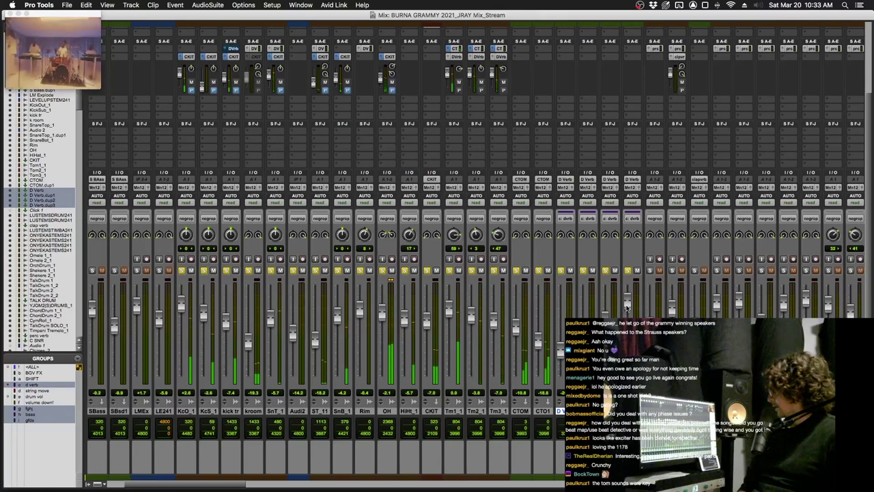
Step: Examine ReVibe II on D Verb, D Verb.dup1 and D Verb.dup2, and Seventh Heaven on D Verb.dup3, closing the last plug-in
scroll(627, 309, "up", 3)
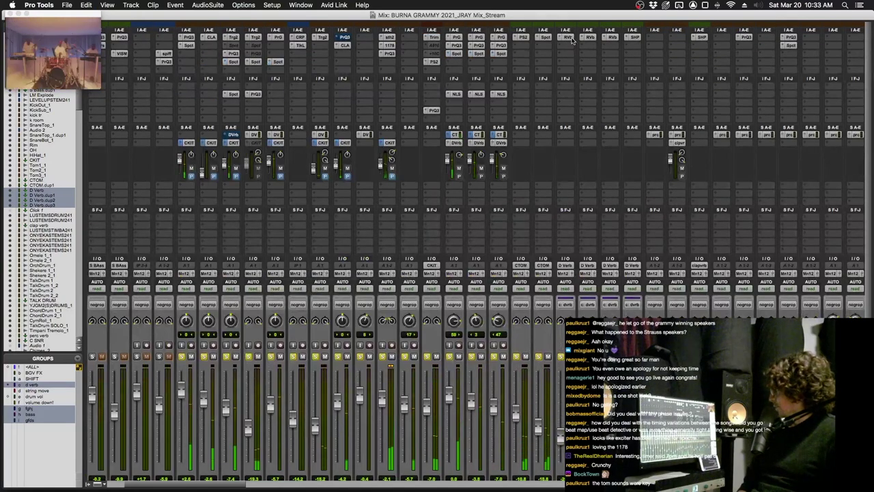
left_click(594, 39)
left_click(606, 39)
left_click(613, 38)
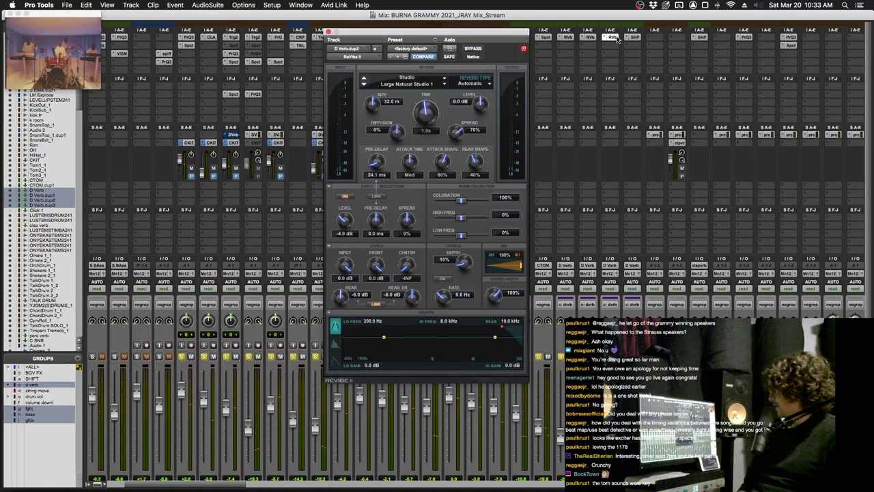
left_click(567, 38)
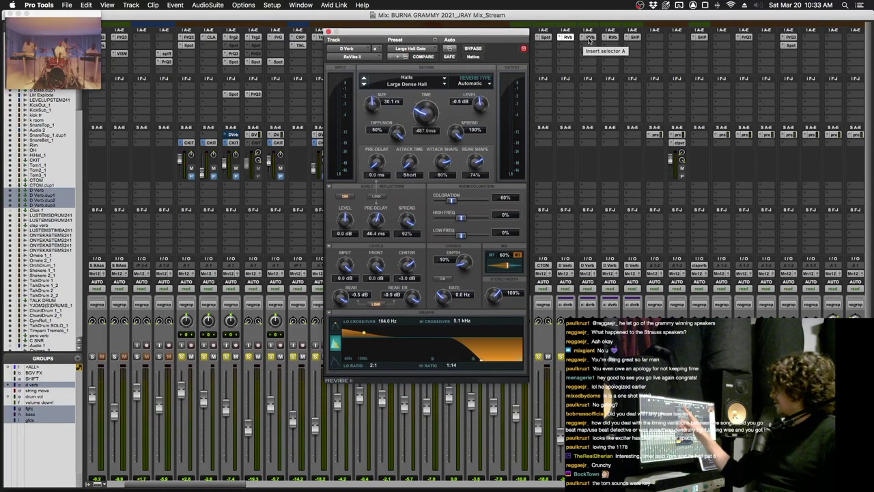
left_click(589, 38)
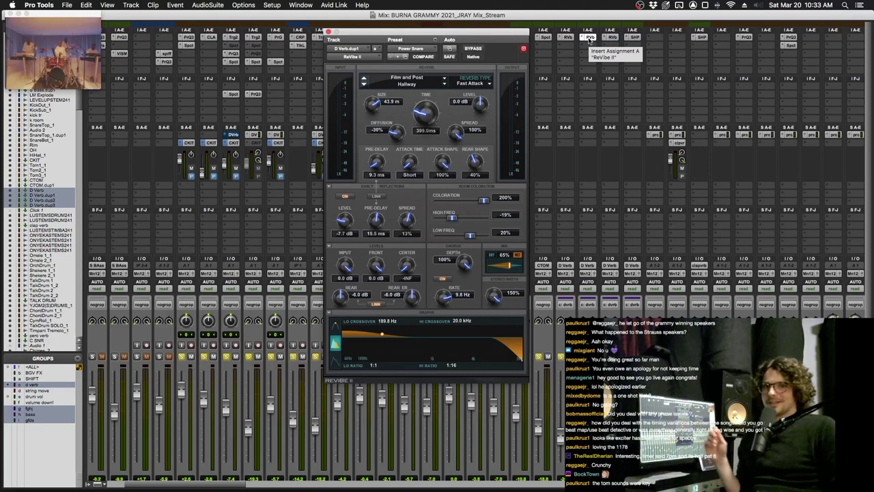
left_click(610, 38)
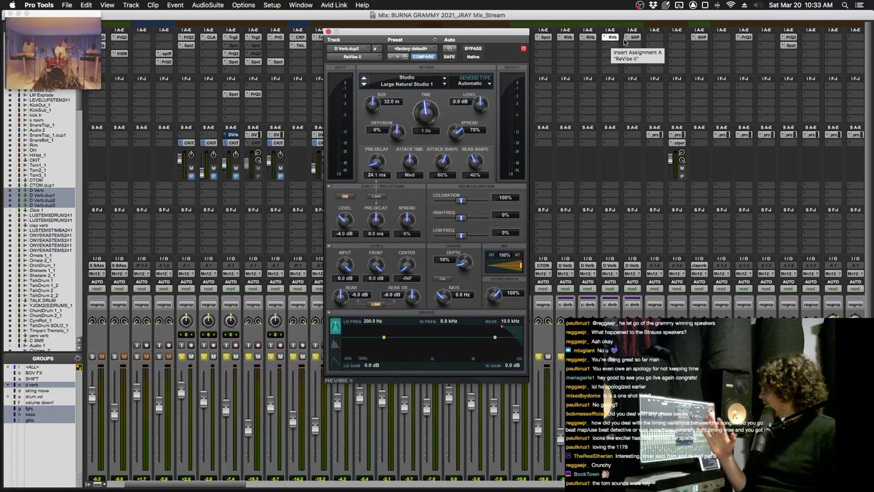
left_click(624, 41)
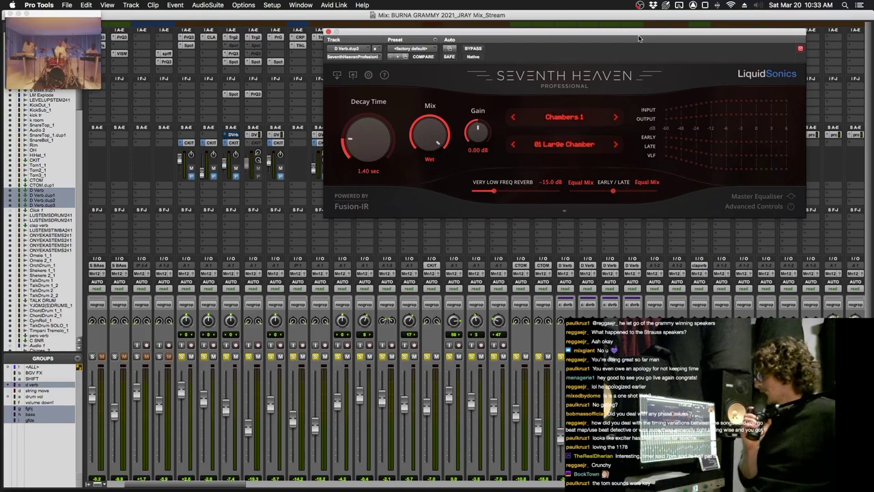
key("super+w")
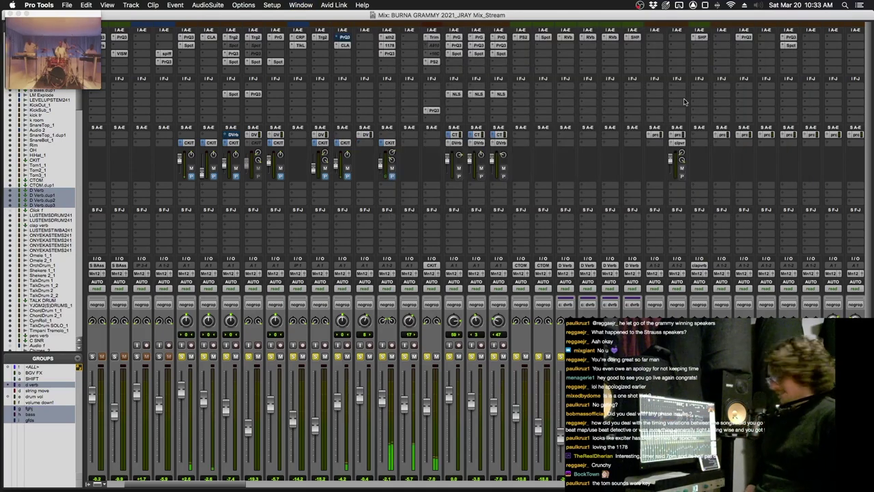
Step: Play the soloed drums from around bar 73 and select the D Verb tracks in the Mix window
key("super+equal")
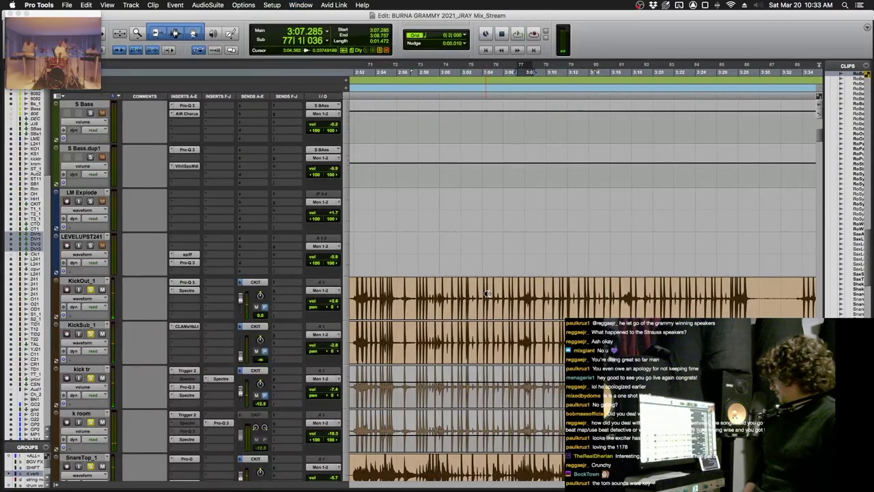
left_click(417, 288)
key("space")
key("super+equal")
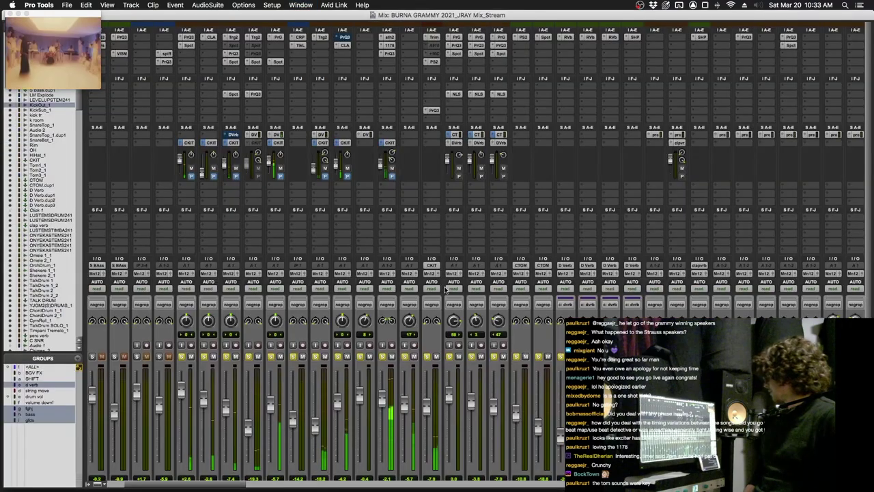
scroll(445, 290, "down", 3)
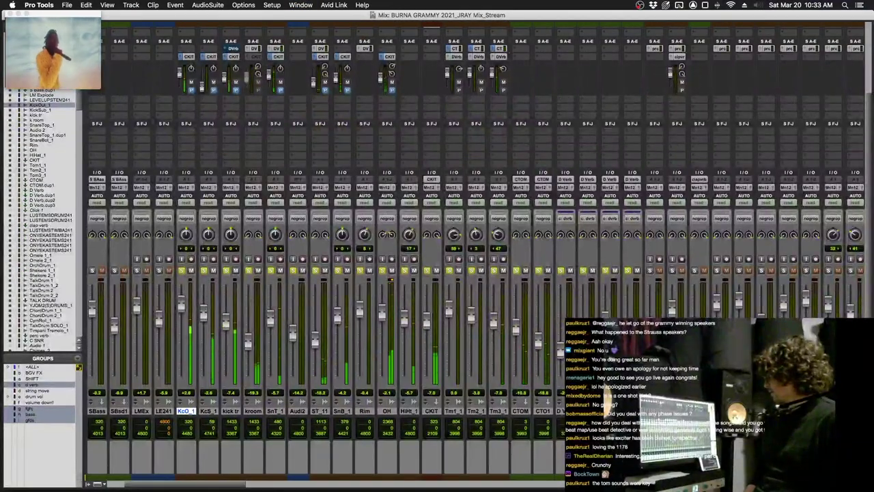
left_click(41, 190)
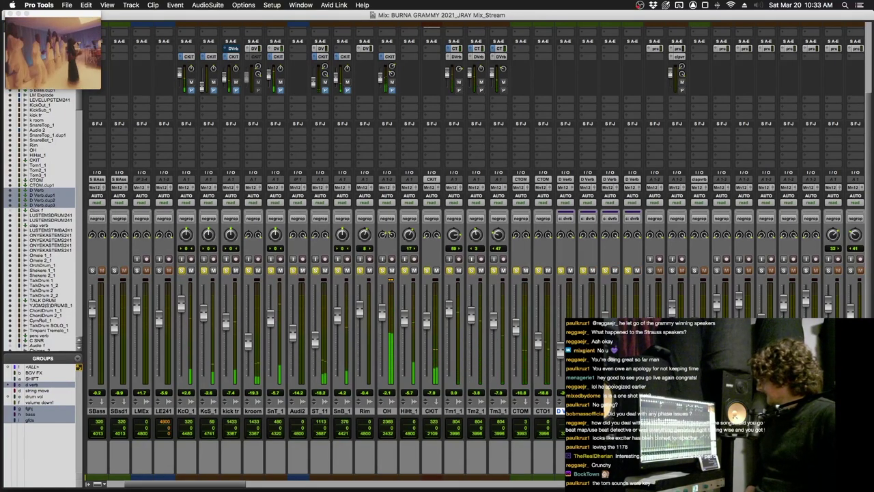
Step: Clear all solos and play the full mix from a short KickOut_1 selection around bar 77, with the Mix window shown
left_click(538, 272, "alt")
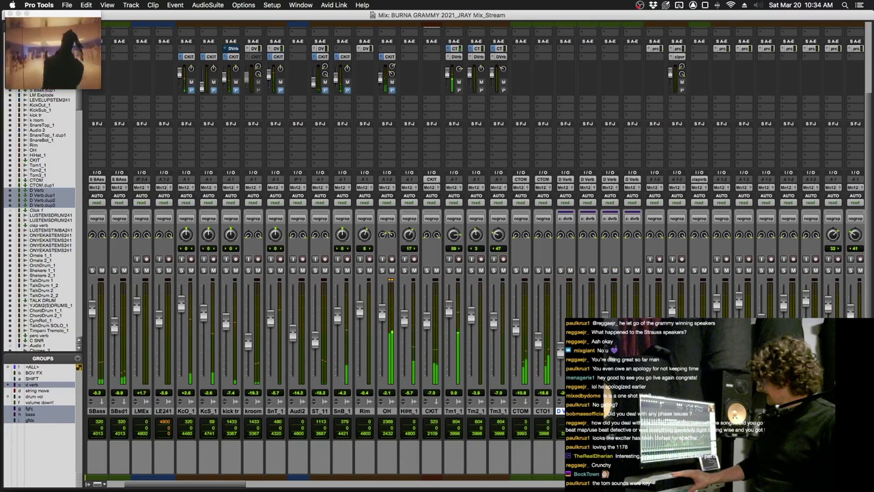
key("super+equal")
key("space")
left_click_drag(543, 299, 525, 296)
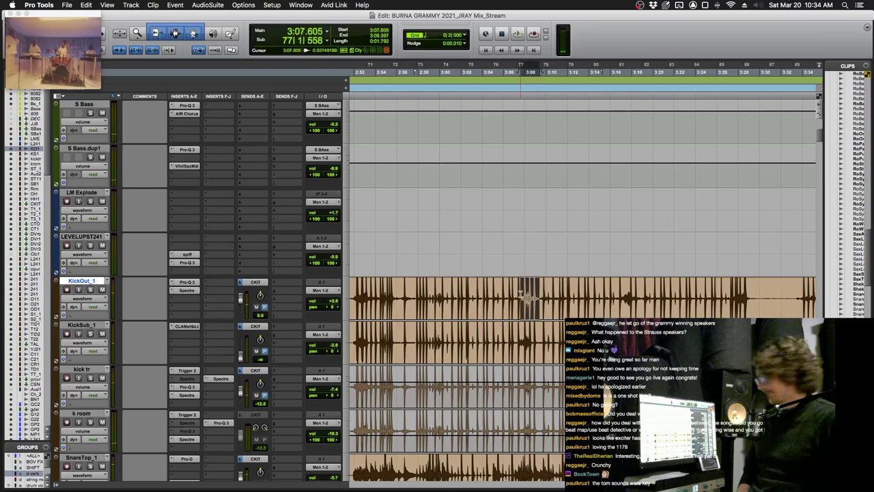
key("super+equal")
Step: Select D Verb through D Verb.dup3 and compare the mix with these four reverbs muted and unmuted
left_click(38, 190)
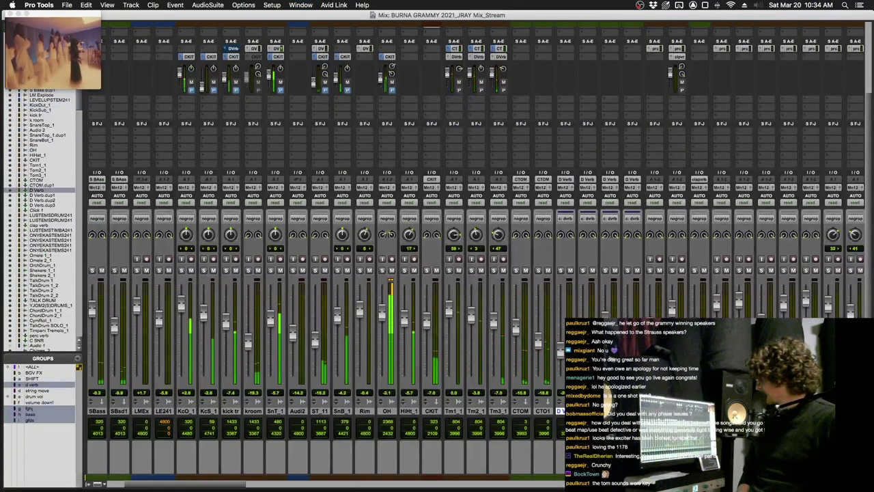
left_click(41, 204, "shift")
key("shift+s")
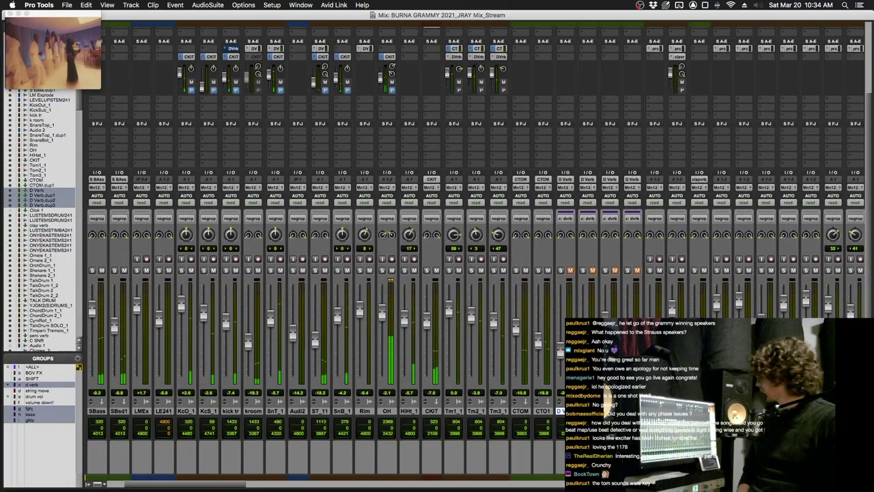
key("shift+s")
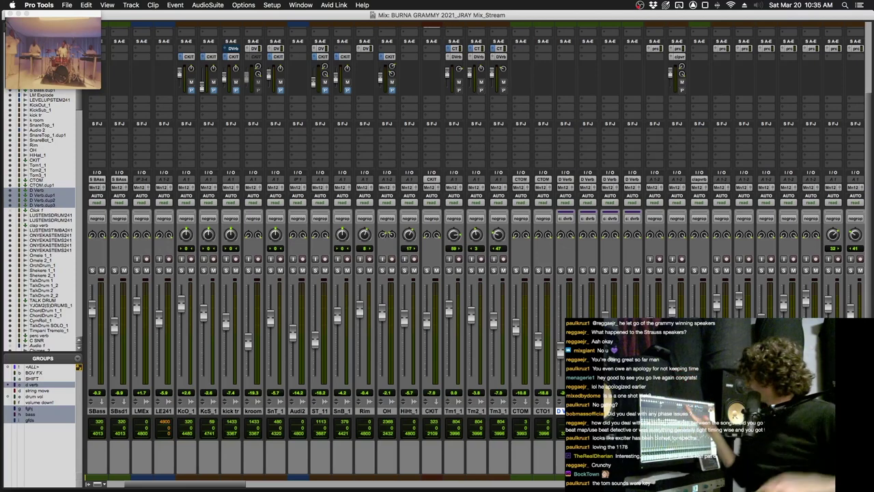
Step: Enlarge the video window moderately and save the session with the D Verb tracks shown in the Edit window
left_click_drag(99, 87, 334, 277)
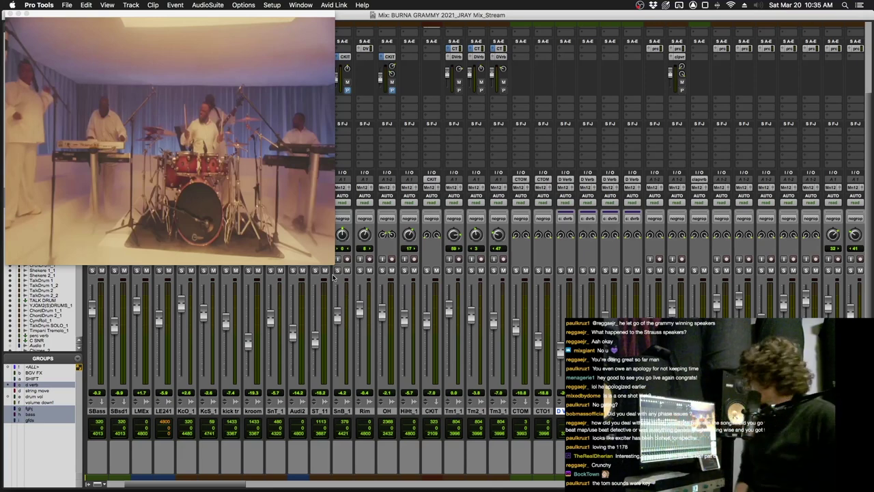
left_click_drag(331, 261, 153, 128)
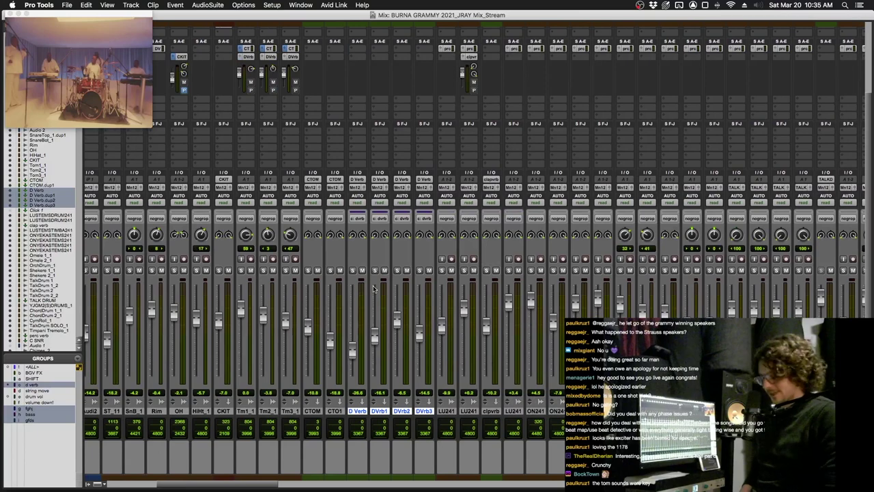
key("super+equal")
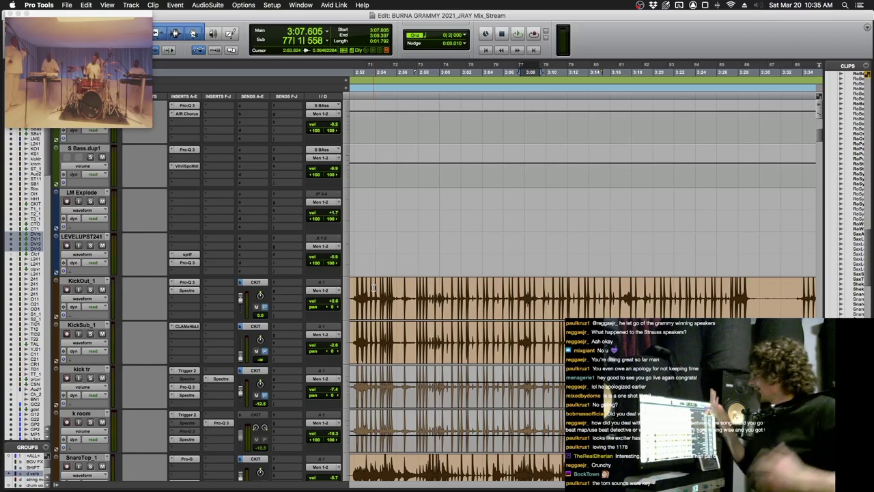
scroll(443, 288, "down", 15)
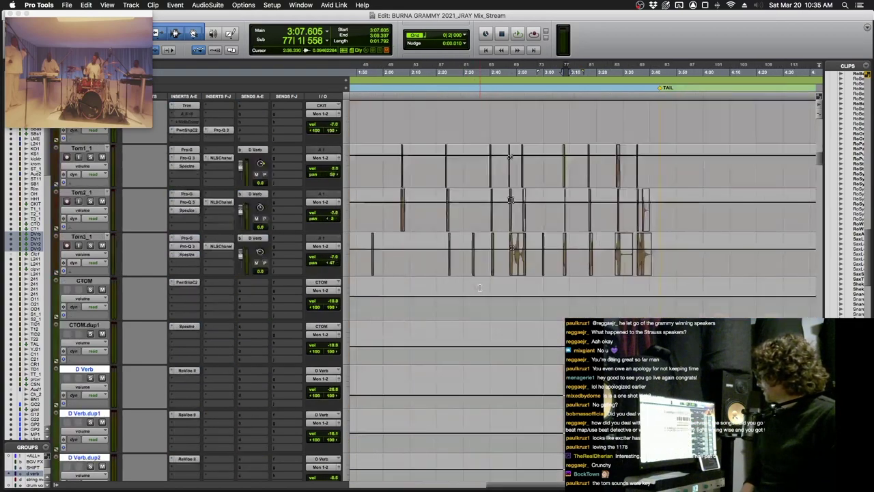
key("super+s")
scroll(482, 290, "down", 5)
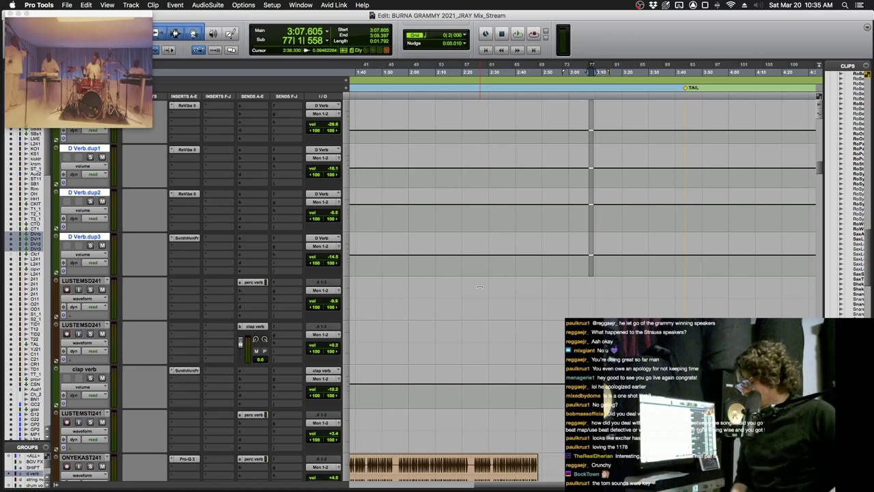
Step: Recall memory location 1 and select all drum tracks from KickOut_1 through D Verb.dup3
key("KP_Decimal")
key("KP_1")
key("KP_Decimal")
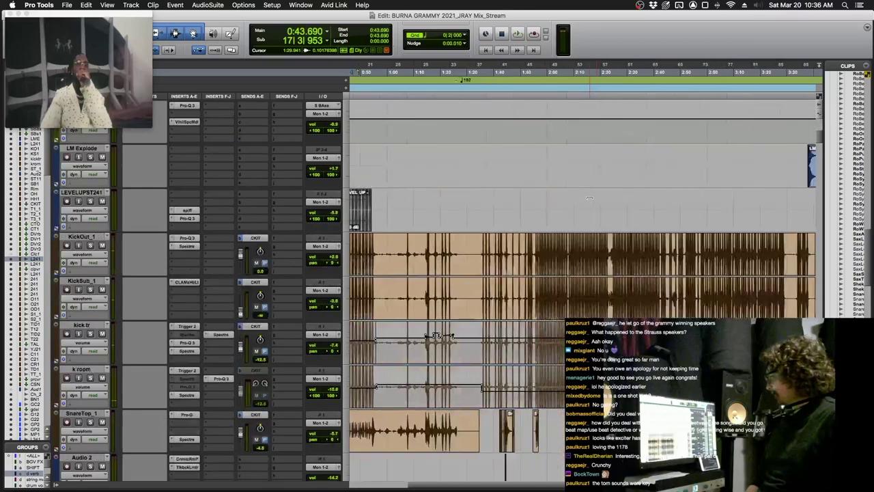
left_click(91, 236)
scroll(90, 237, "down", 15)
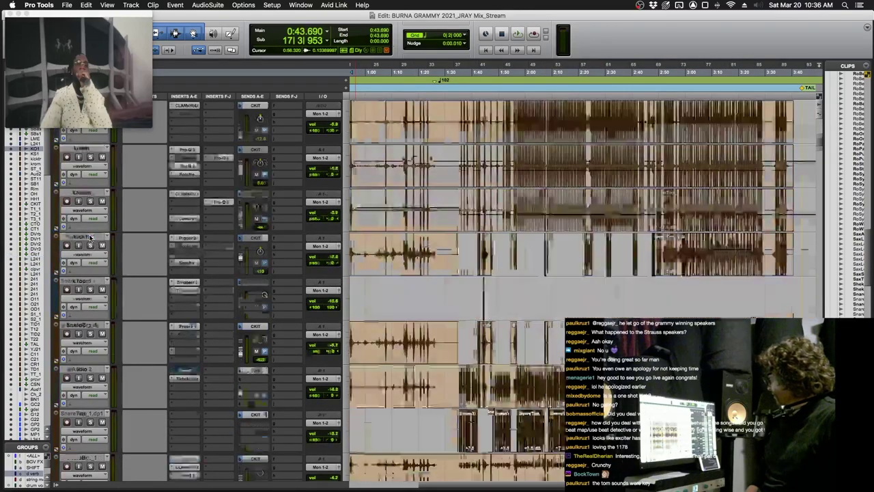
left_click(87, 197, "shift")
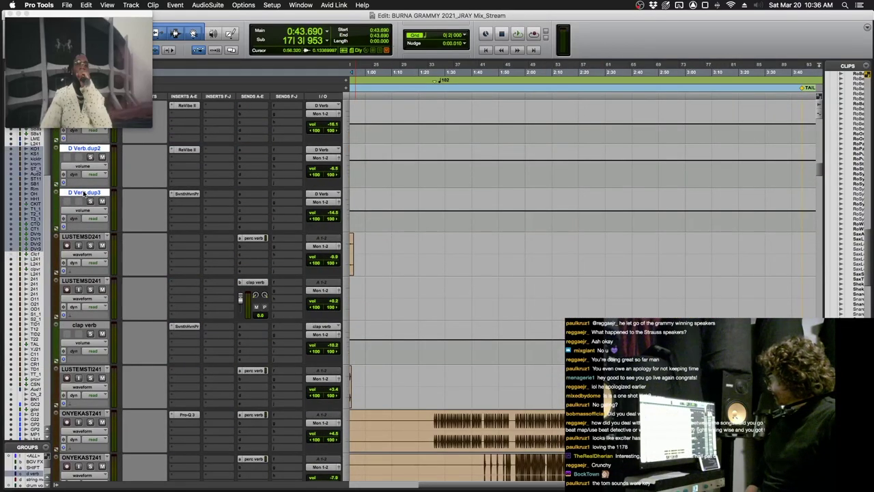
Step: Play the soloed drums together with the soloed Bass_1 track from around bar 71
scroll(676, 241, "up", 10)
key("space")
scroll(677, 241, "up", 1)
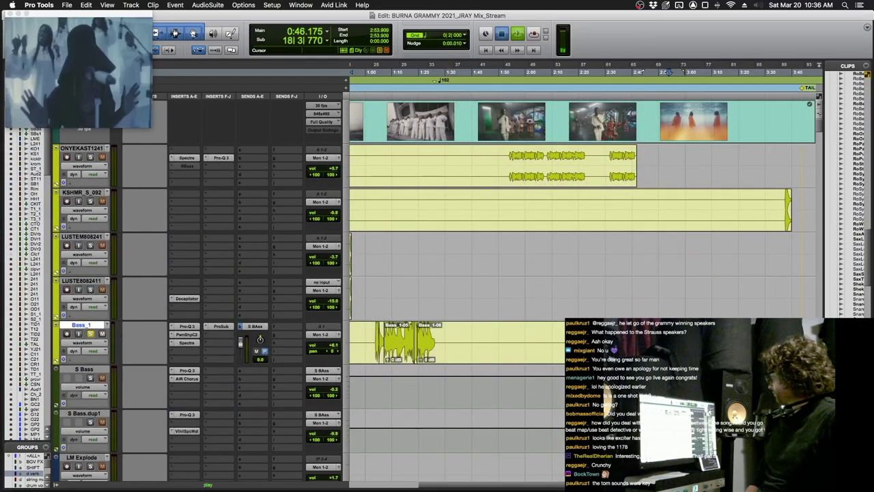
key("space")
key("space")
scroll(77, 239, "down", 3)
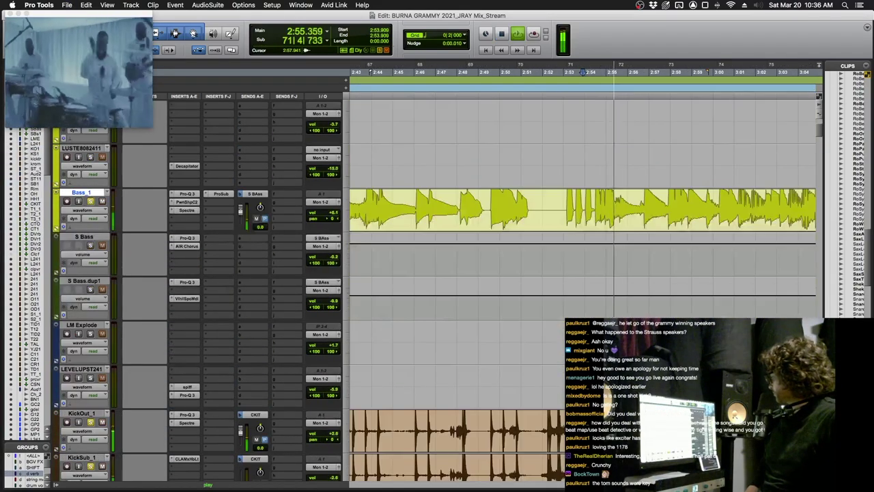
Step: Add S Bass and S Bass.dup1 to the solos and place the playback start on Bass_1 around bar 78
left_click(77, 239)
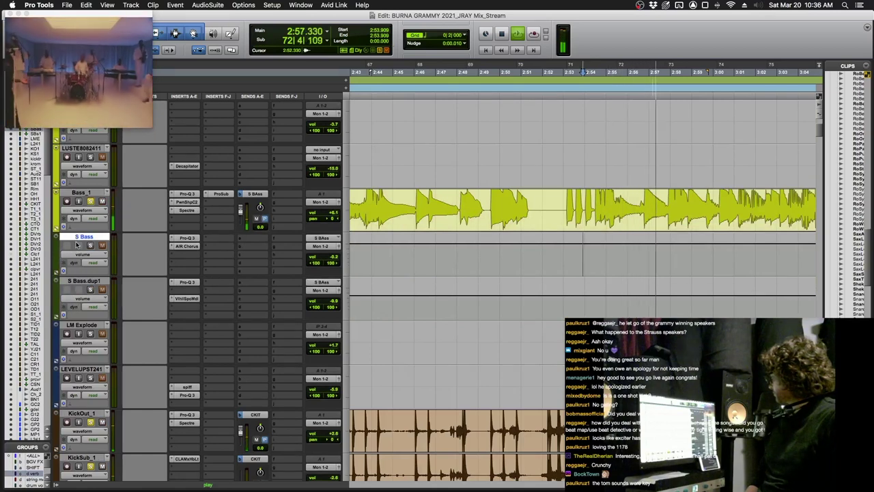
left_click(79, 280, "shift")
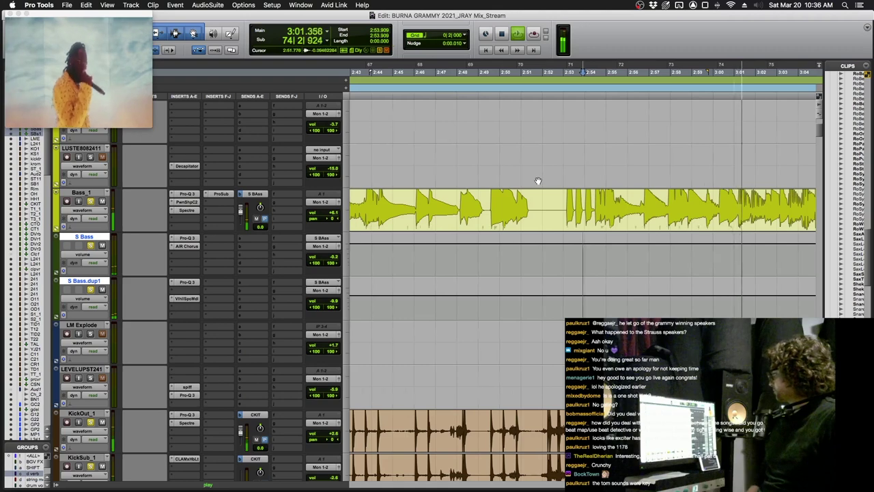
left_click(429, 200)
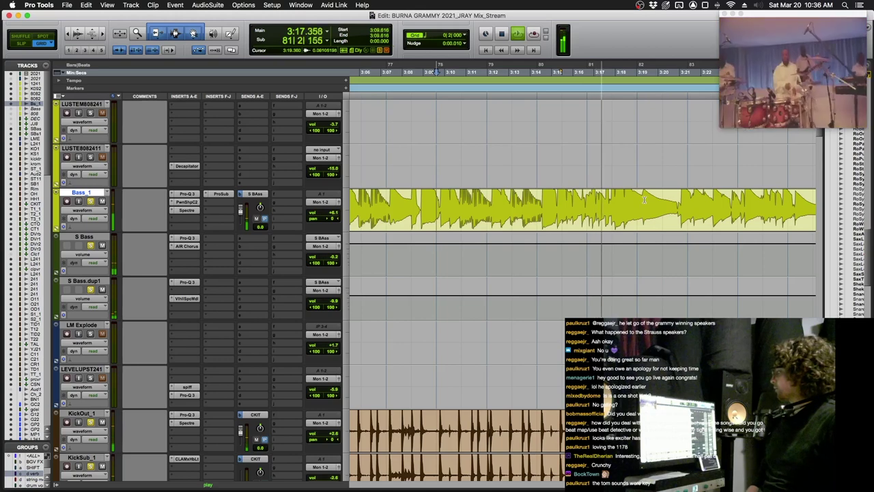
Step: Select the Bass_1 passage from about 3:14.5 to 3:19.3 and play it with the soloed drums
left_click_drag(537, 200, 638, 220)
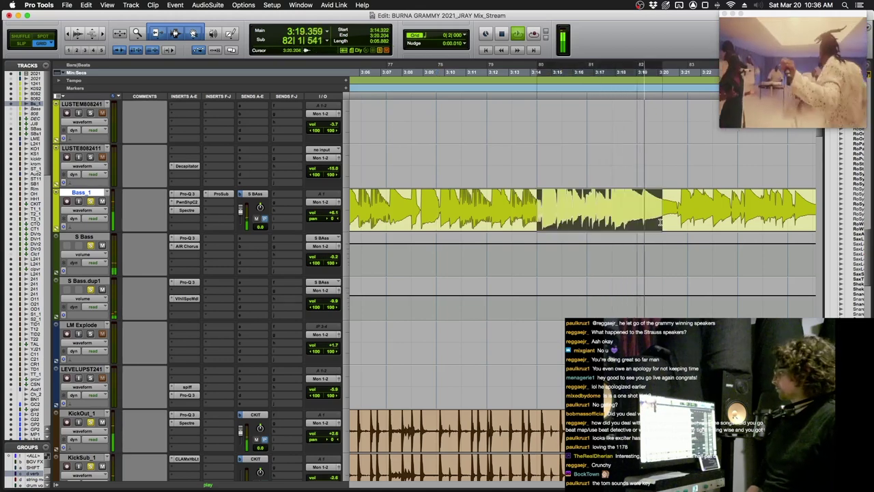
key("space")
key("space")
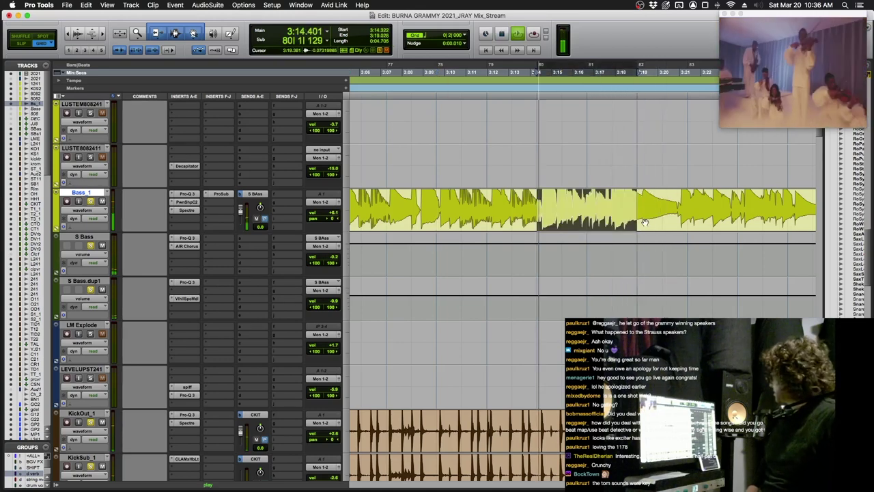
left_click_drag(542, 200, 642, 219)
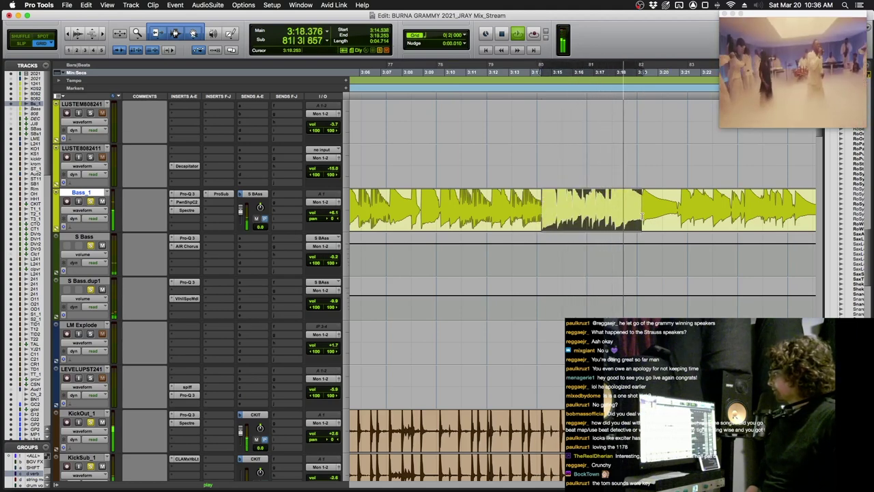
key("space")
key("space")
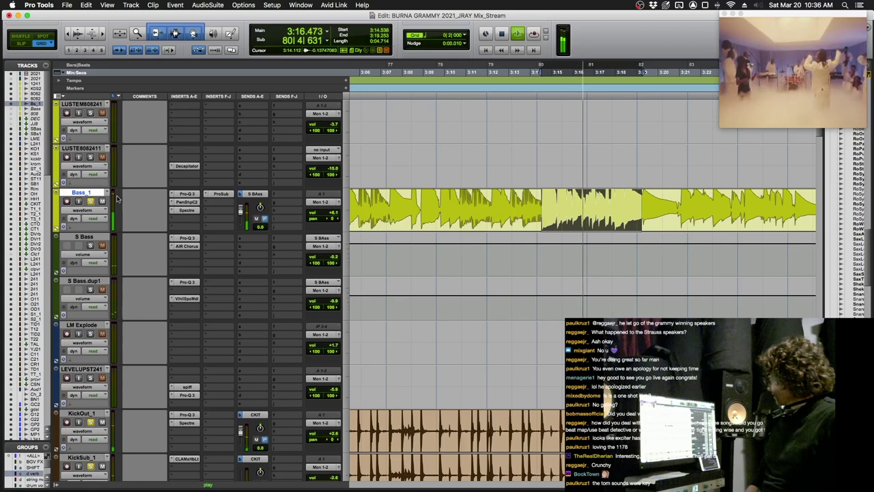
Step: Bypass the Bass_1 inserts, and select and solo every track from Bass_1 through D Verb.dup3
left_click(91, 193)
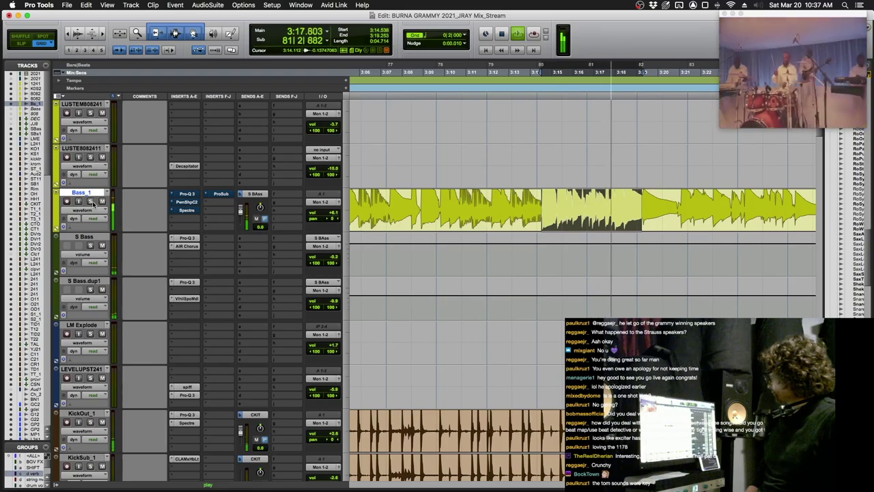
scroll(90, 202, "down", 15)
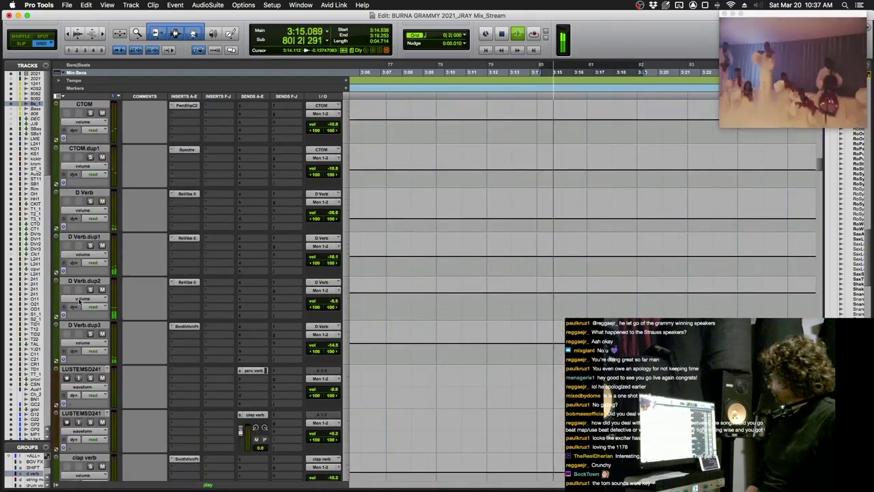
scroll(81, 300, "up", 15)
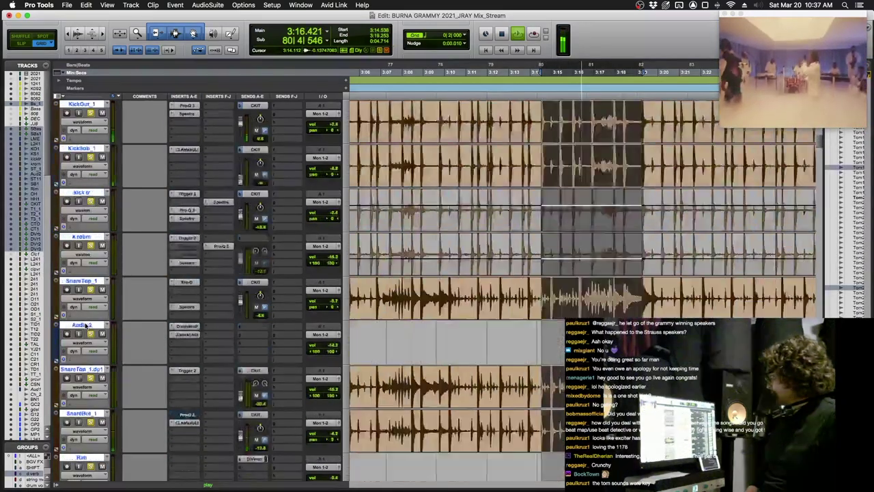
scroll(85, 322, "up", 10)
key("space")
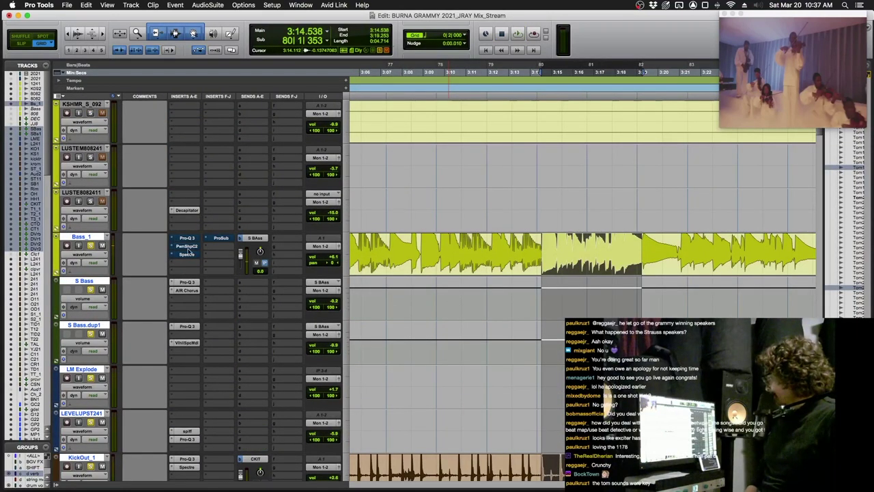
Step: Audition the three Pro-Q 3 cuts on Bass_1 by strongly boosting each band during playback and undoing each boost
left_click(186, 239)
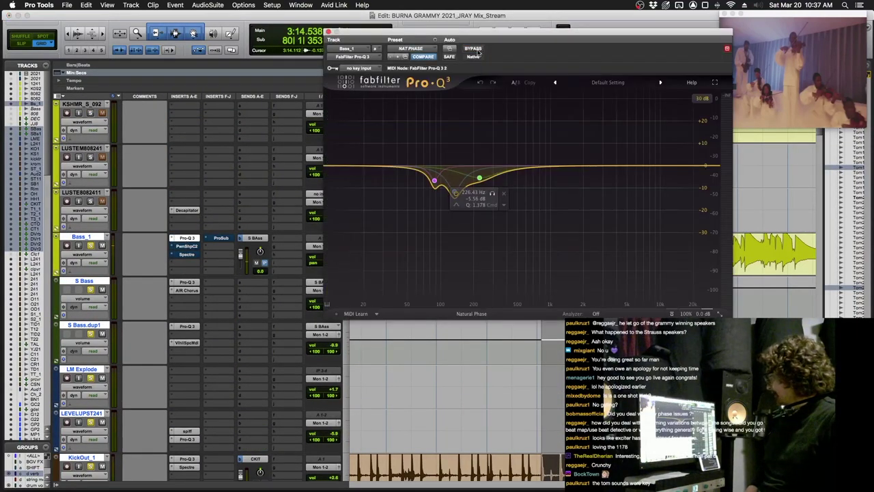
key("space")
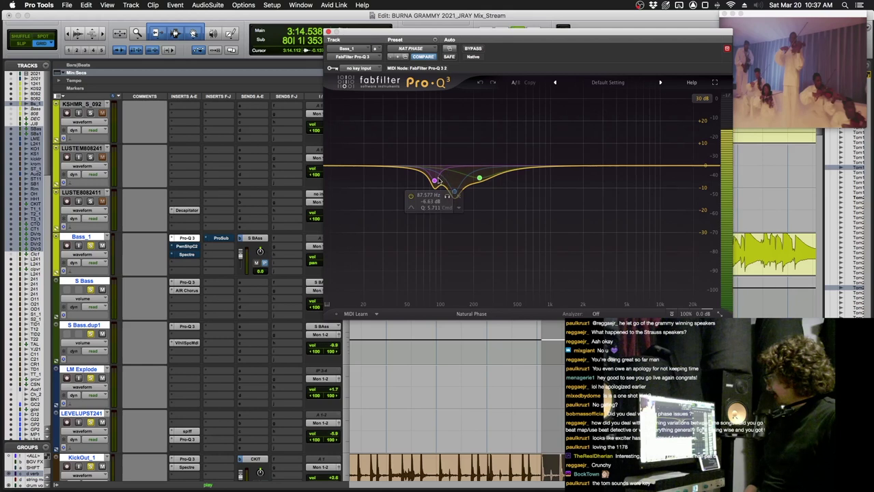
left_click_drag(432, 187, 435, 129)
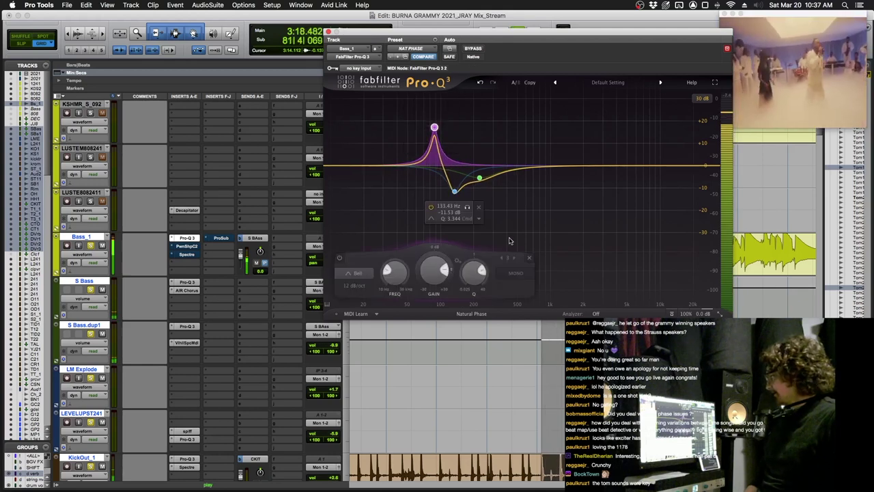
left_click(480, 84)
left_click_drag(454, 194, 454, 130)
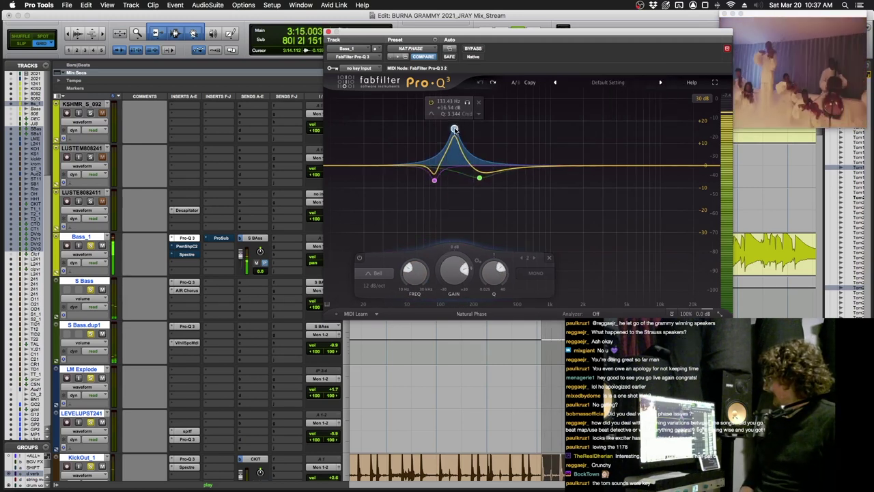
left_click(480, 83)
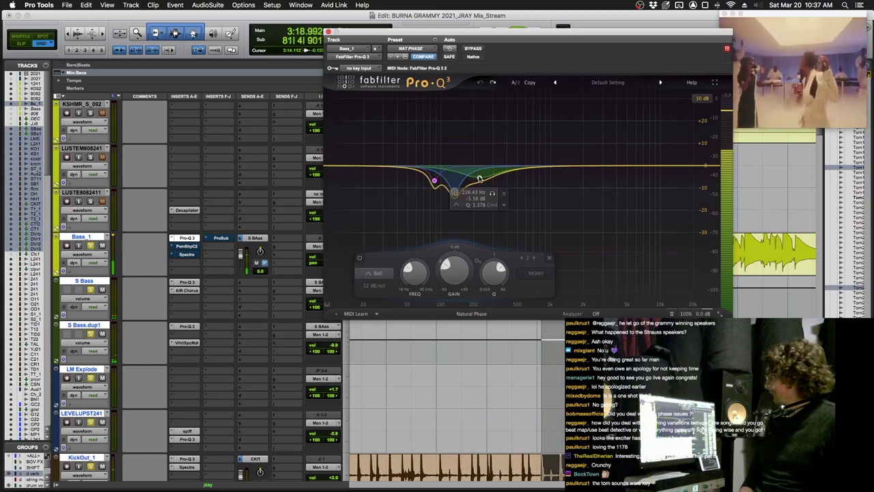
left_click_drag(480, 179, 480, 131)
left_click(480, 83)
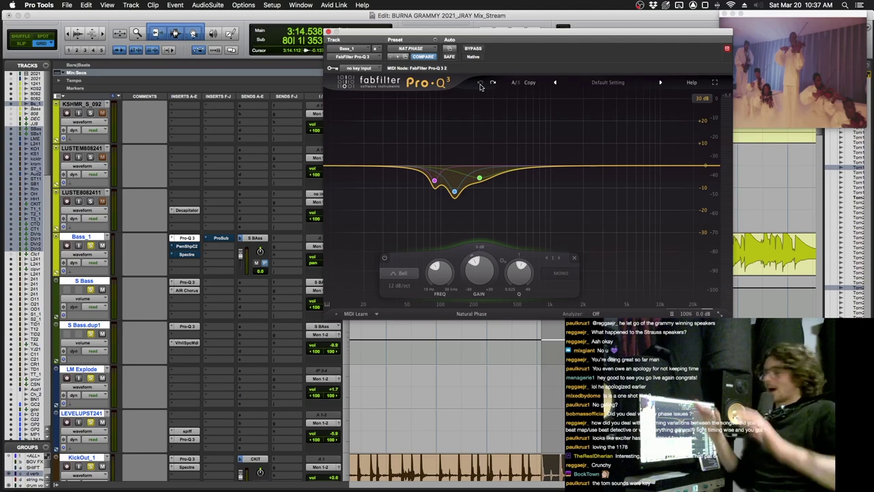
Step: Examine Pawn Shop Comp, Spectre and Pro Subharmonic on Bass_1, slightly lowering Spectre's 1.77 kHz high shelf
left_click(188, 246)
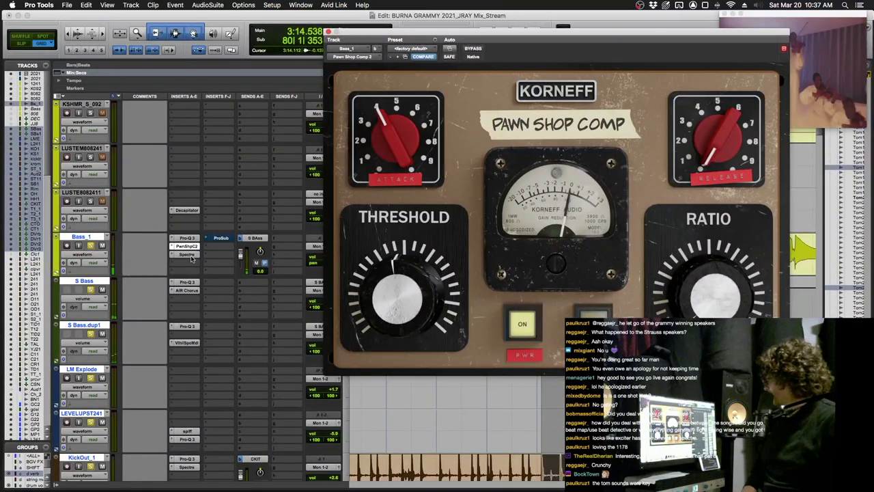
left_click(191, 257)
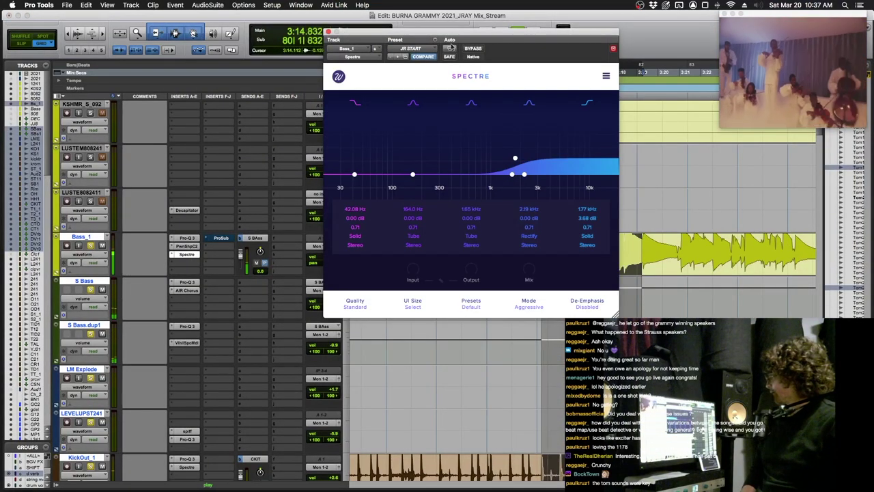
mouse_move(515, 159)
left_mouse_down()
mouse_move(505, 111)
mouse_move(508, 167)
left_mouse_up()
left_click(221, 238)
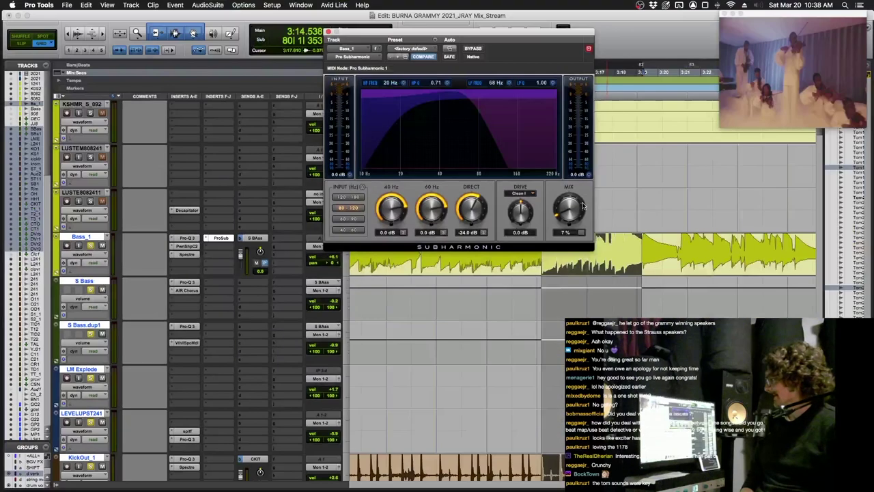
Step: Audition Pro Subharmonic on Bass_1 with the mix raised to 100 % during playback, restore the mix to 7 % and close the plug-in
key("space")
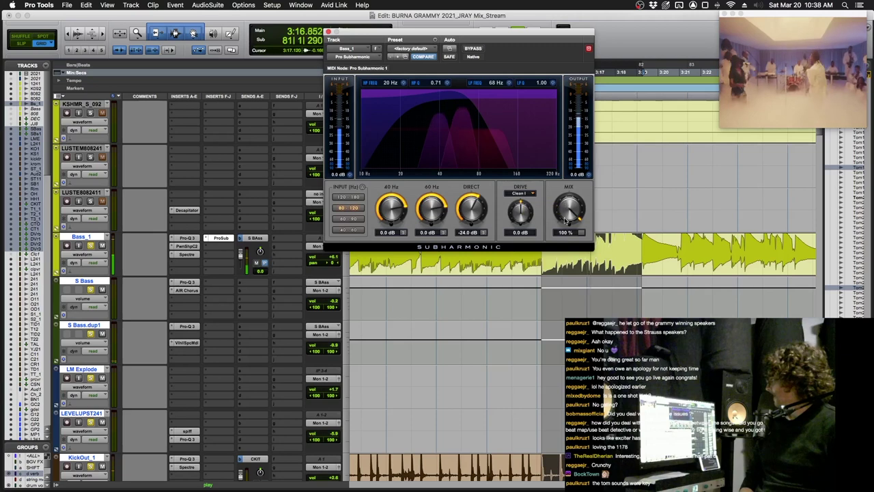
left_click_drag(564, 205, 565, 220)
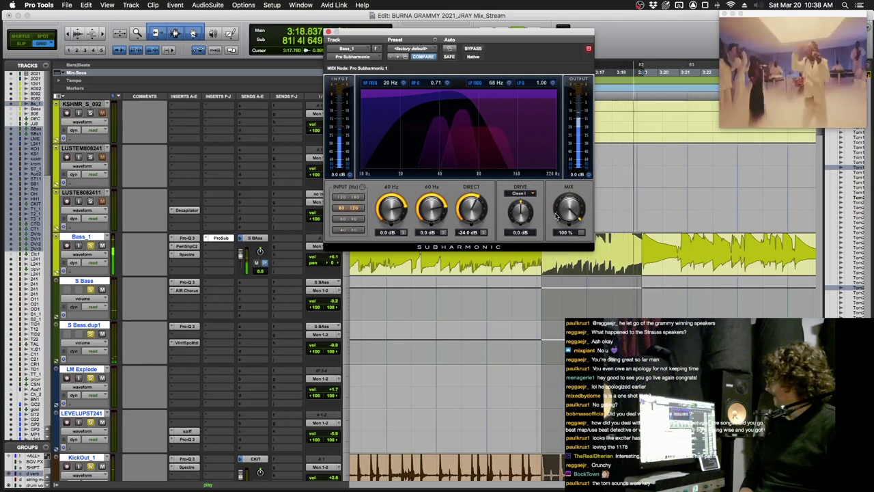
key("space")
left_click_drag(569, 208, 570, 287)
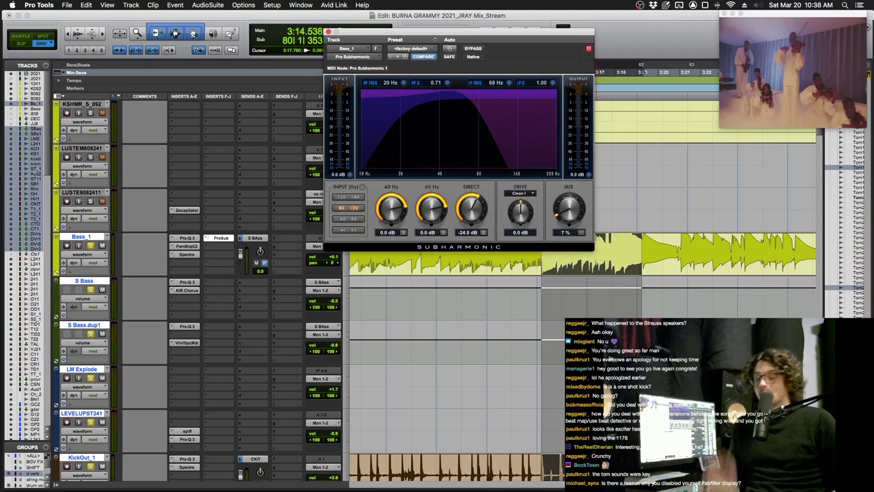
key("super+w")
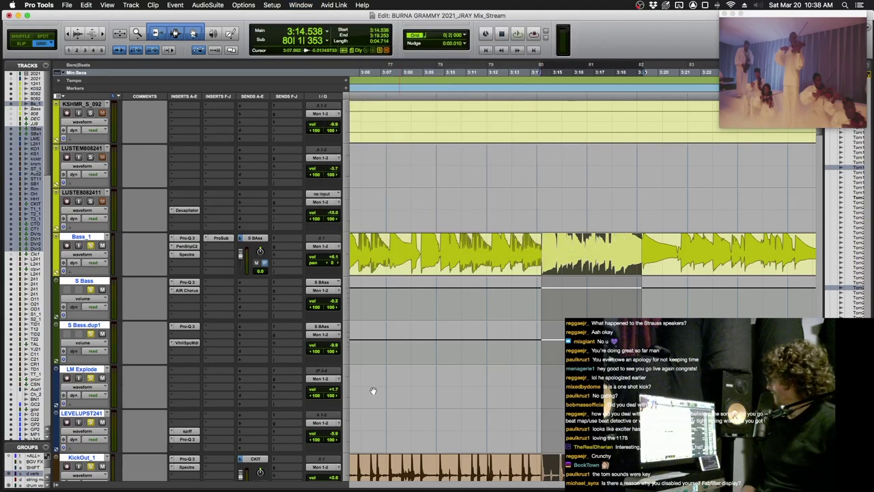
Step: Demonstrate the pre and post spectrum analyzer of Bass_1's Pro-Q 3 during playback, and switch the analyzer off again
left_click(185, 237)
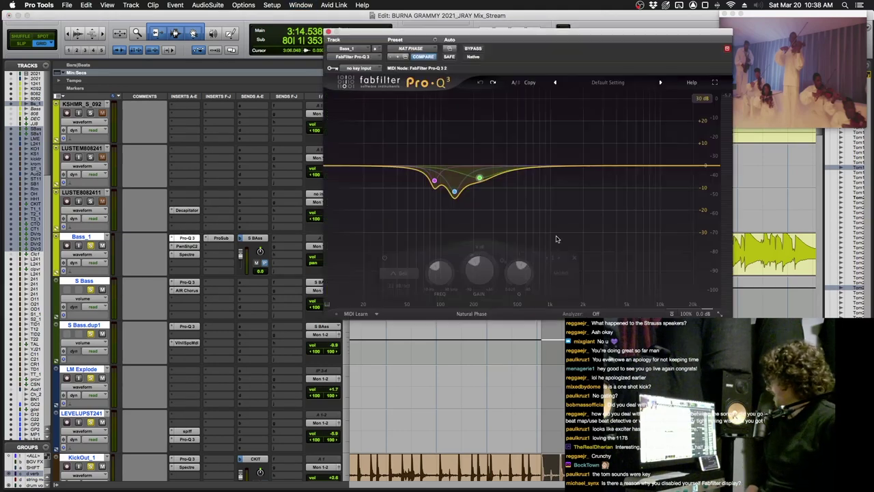
left_click(595, 313)
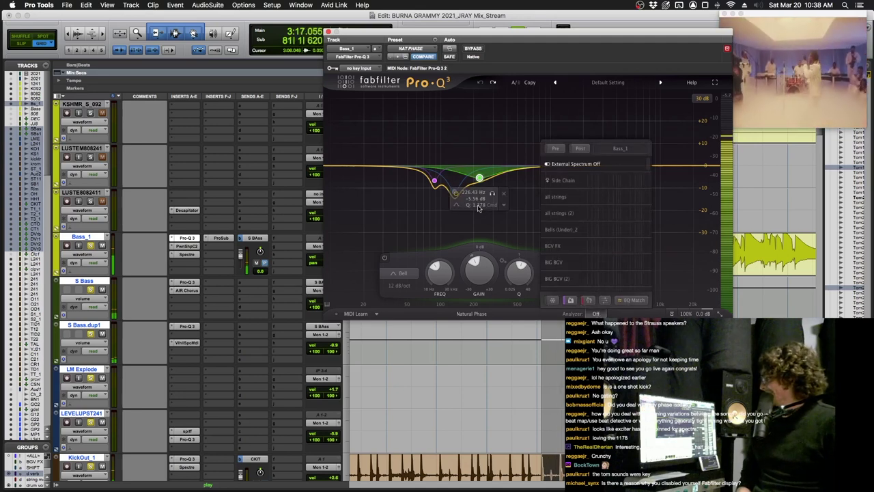
left_click(690, 245)
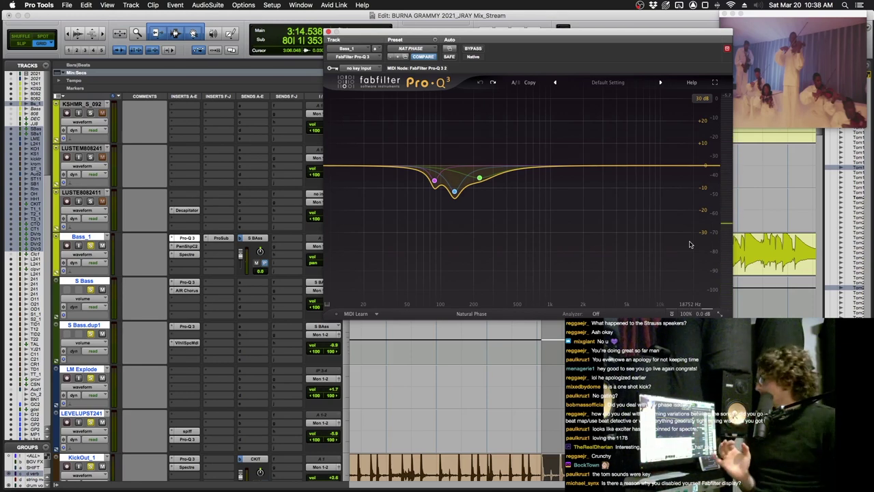
left_click(597, 313)
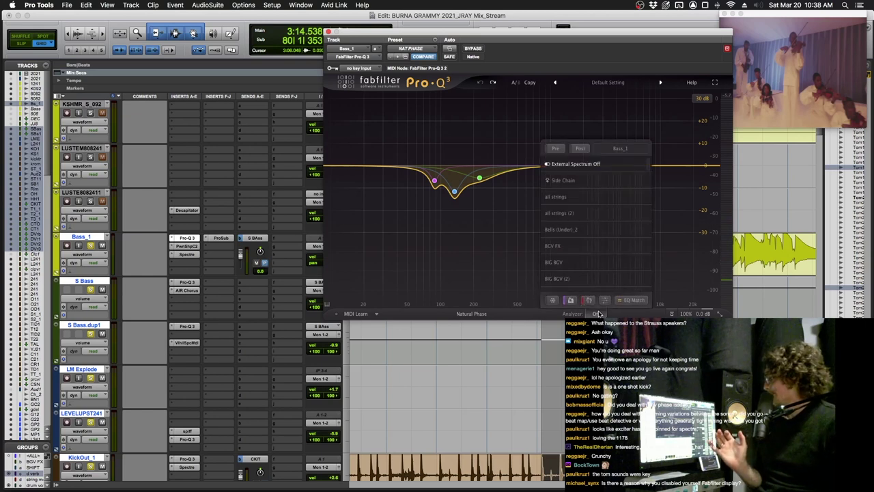
left_click(580, 149)
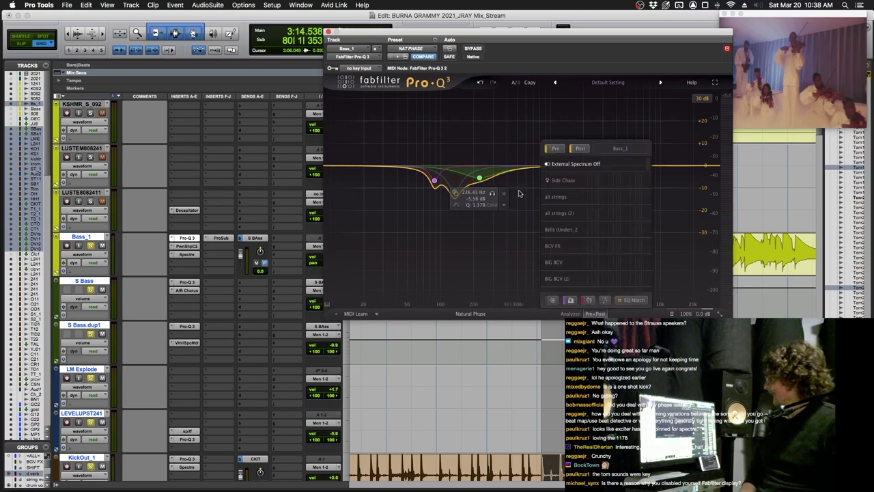
left_click(597, 313)
key("space")
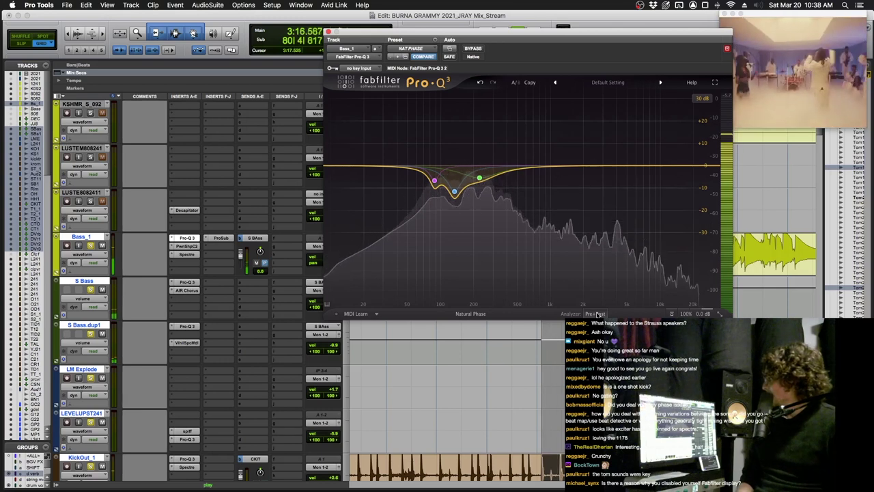
key("space")
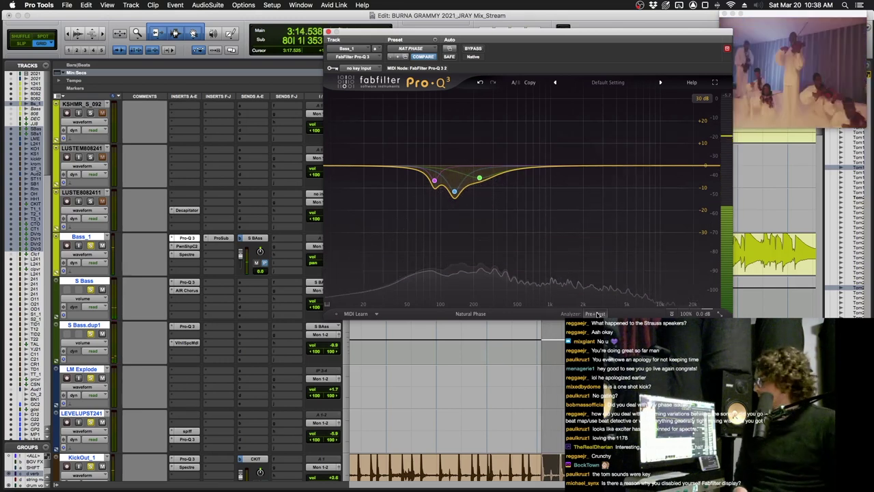
left_click(571, 312)
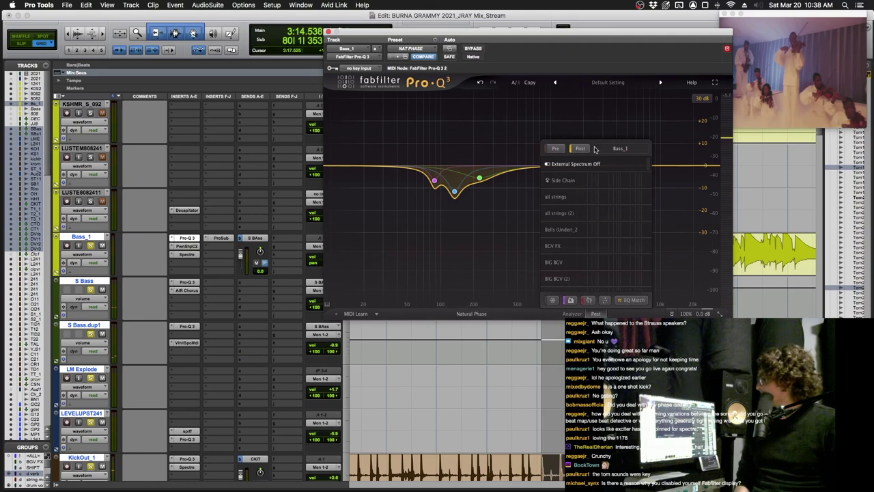
left_click(597, 313)
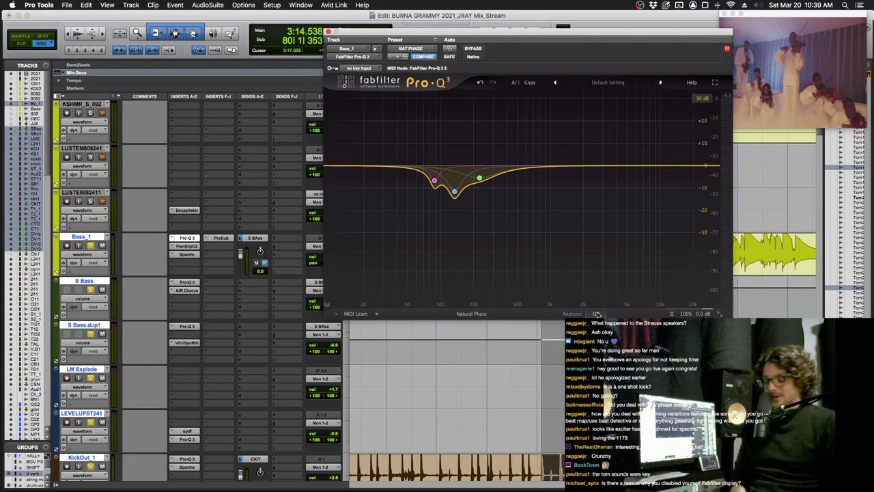
key("super+w")
Step: Bring up the Mix window and open PAZ Analyzer on Master 1, arranging the video and analyzer windows so both are visible
key("super+equal")
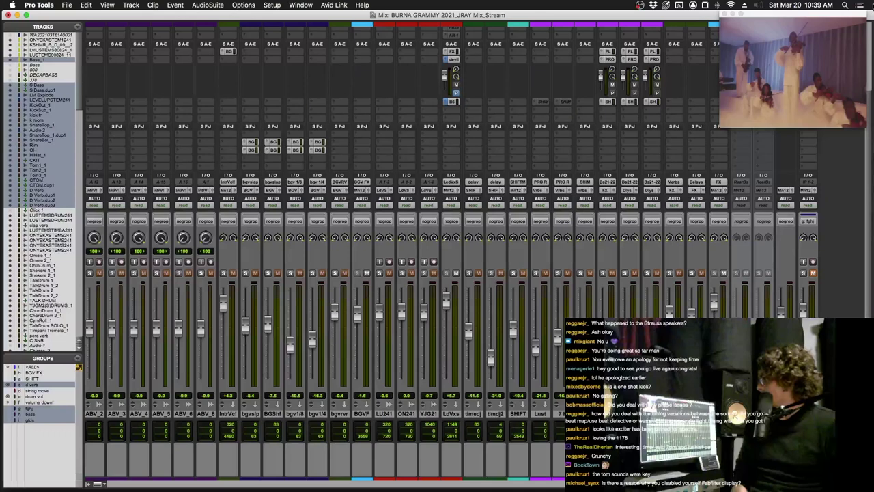
left_click_drag(824, 13, 729, 13)
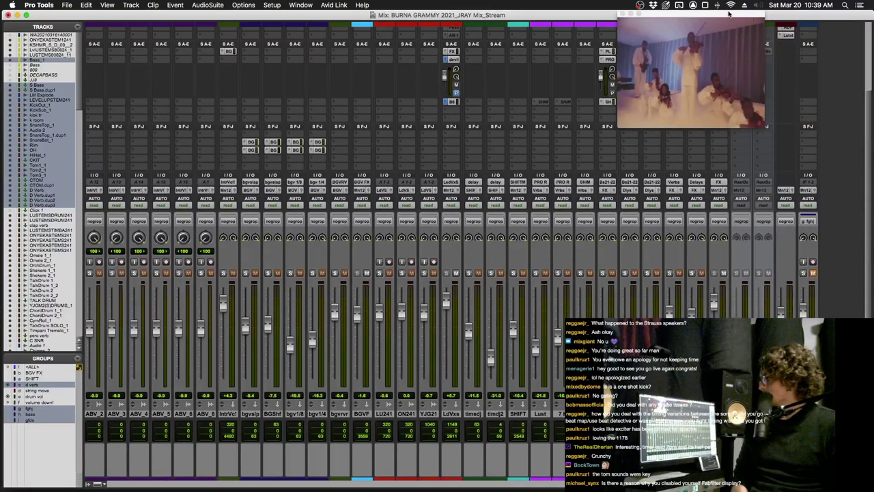
scroll(801, 47, "up", 3)
left_click(788, 43)
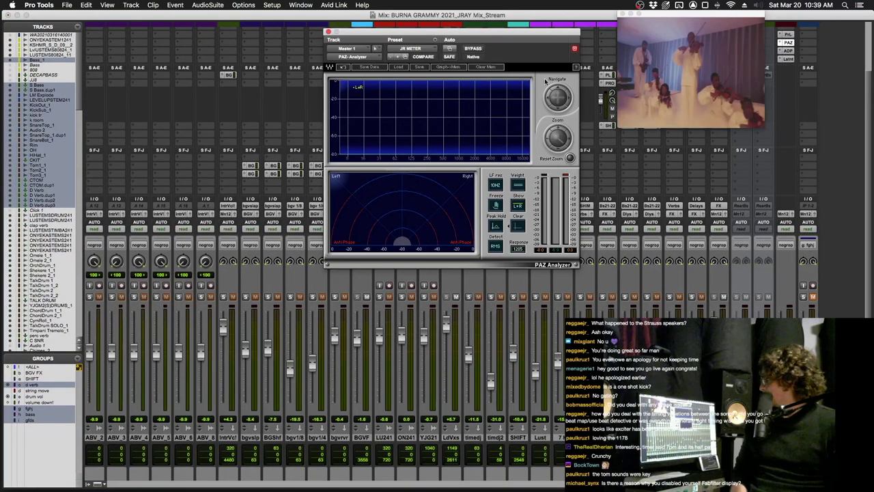
left_click_drag(509, 43, 795, 138)
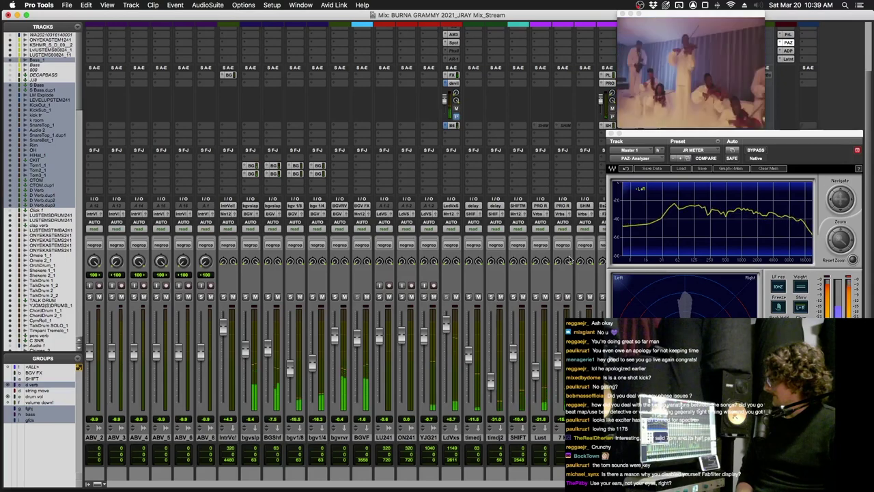
Step: Select and solo the Bass_1, S Bass and S Bass.dup1 channels in the Mix window
scroll(570, 260, "right", 10)
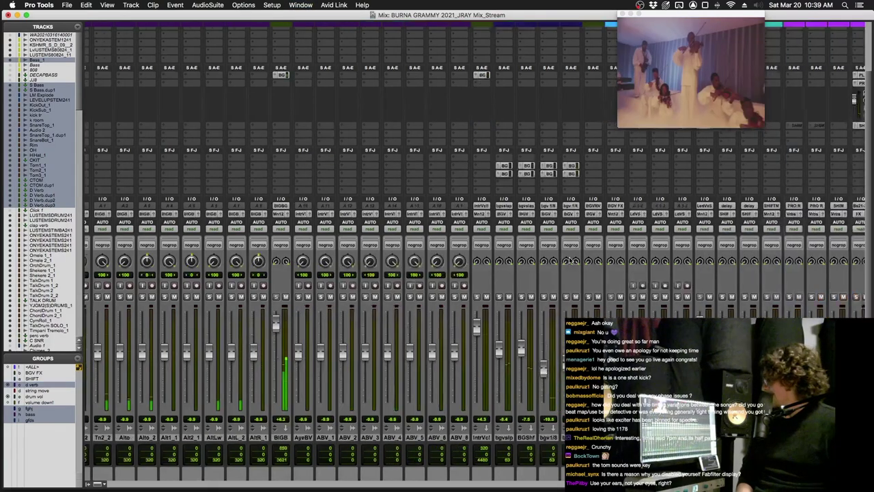
scroll(570, 261, "left", 10)
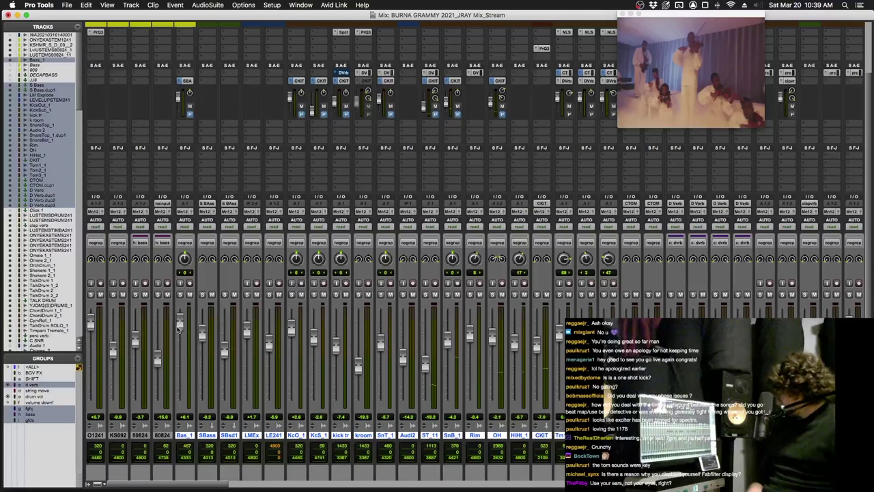
left_click(180, 435)
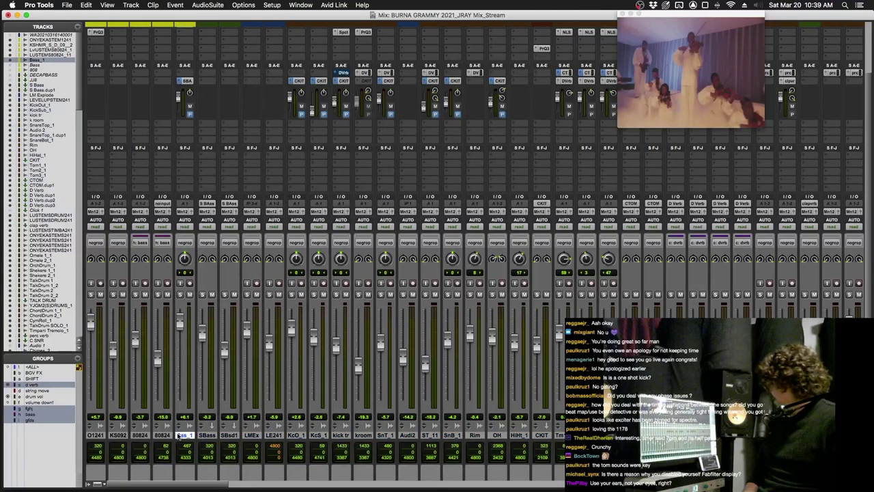
left_click(231, 435, "shift")
key("shift+s")
scroll(297, 443, "up", 3)
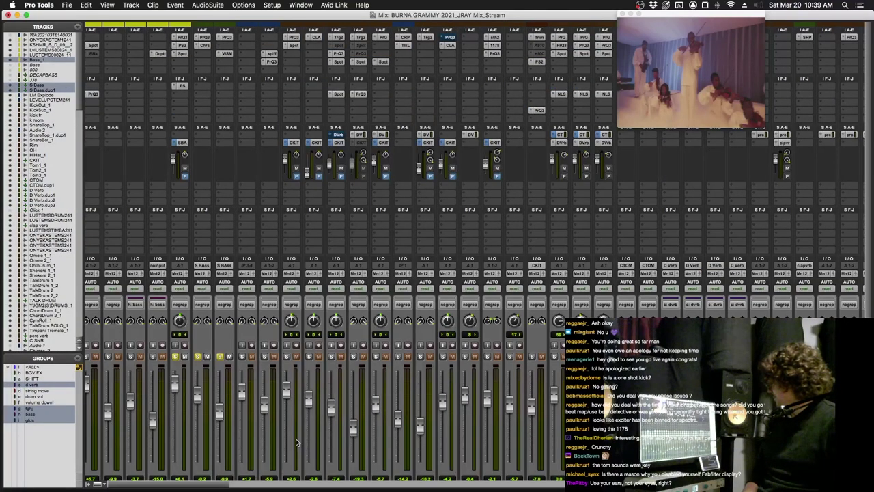
scroll(273, 141, "down", 4)
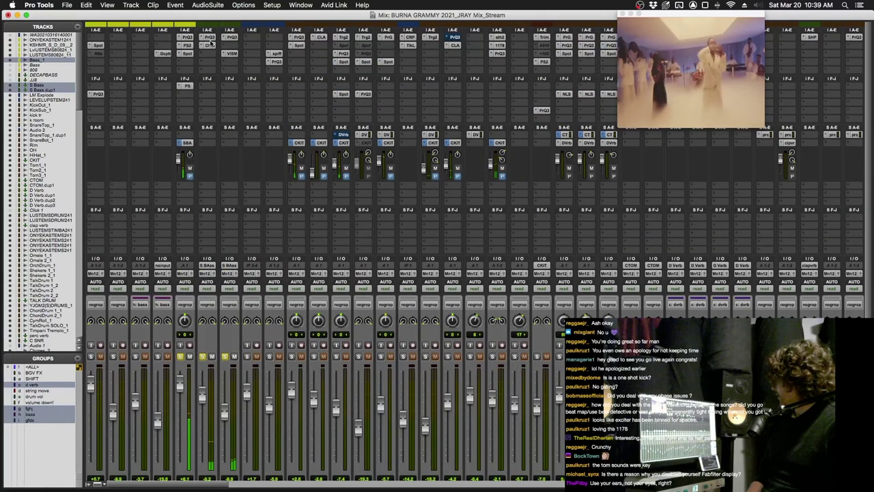
Step: Examine Pro-Q 3 and AIR Chorus on S Bass, and Pro-Q 3 and ValhallaSpaceModulator on S Bass.dup1, during playback
left_click(209, 37)
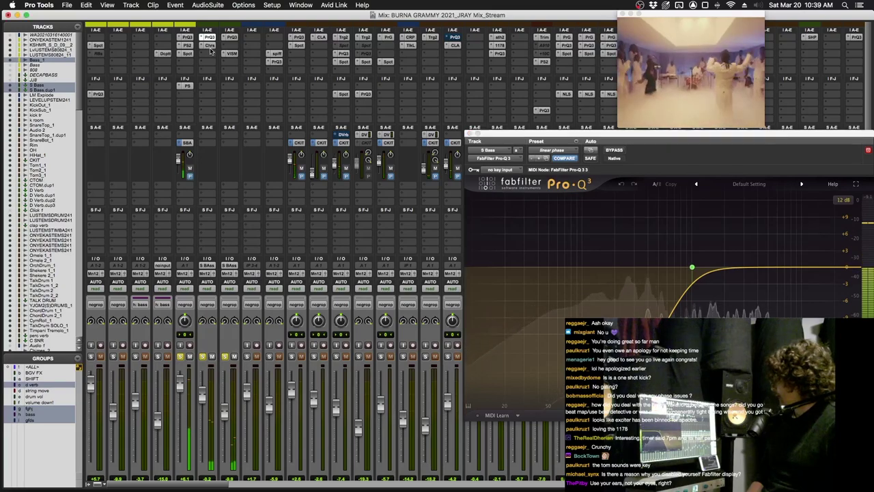
left_click(209, 45)
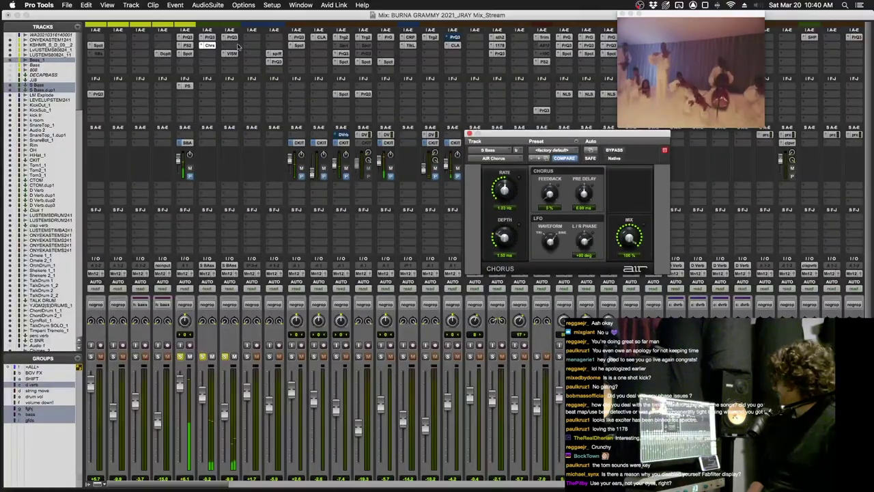
left_click(232, 38)
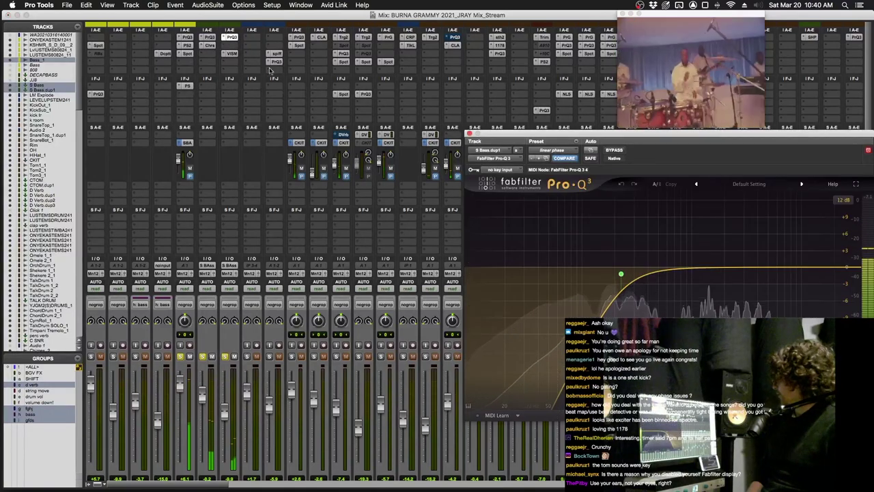
left_click(232, 53)
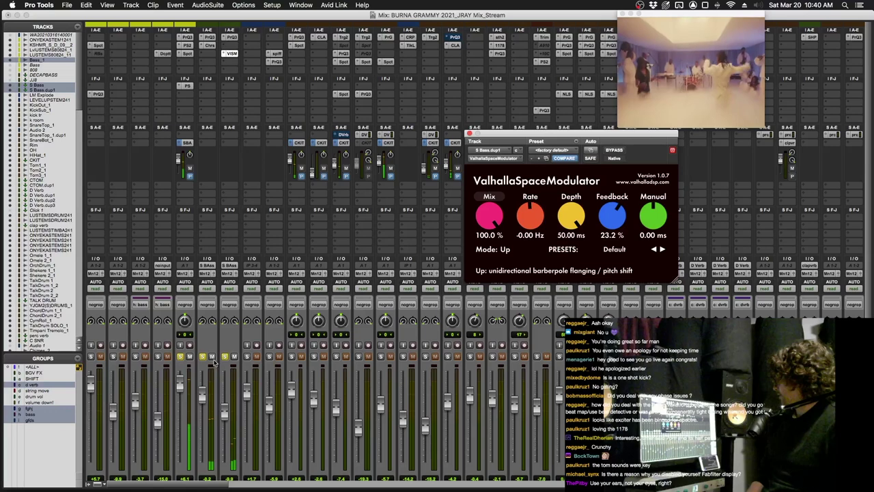
scroll(224, 360, "down", 5)
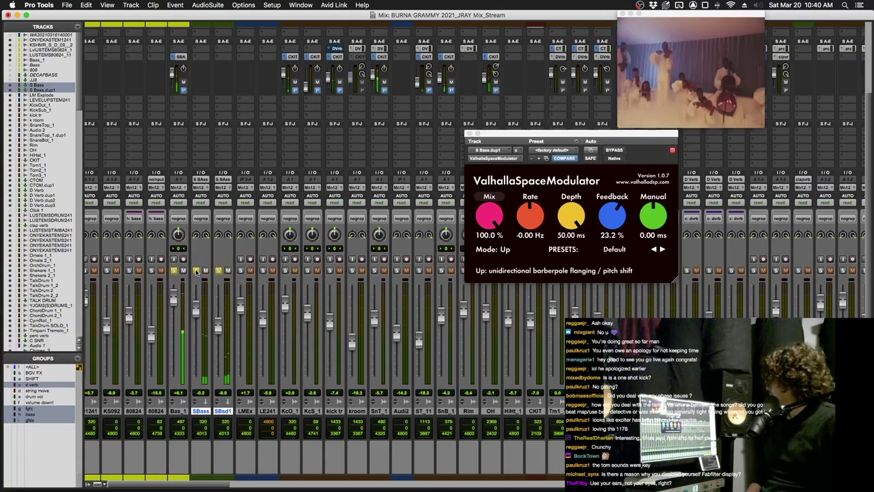
Step: Clear the bass solos to hear the full mix, and return to the Edit window with the plug-in windows hidden
left_click(196, 271, "alt")
scroll(316, 395, "left", 1)
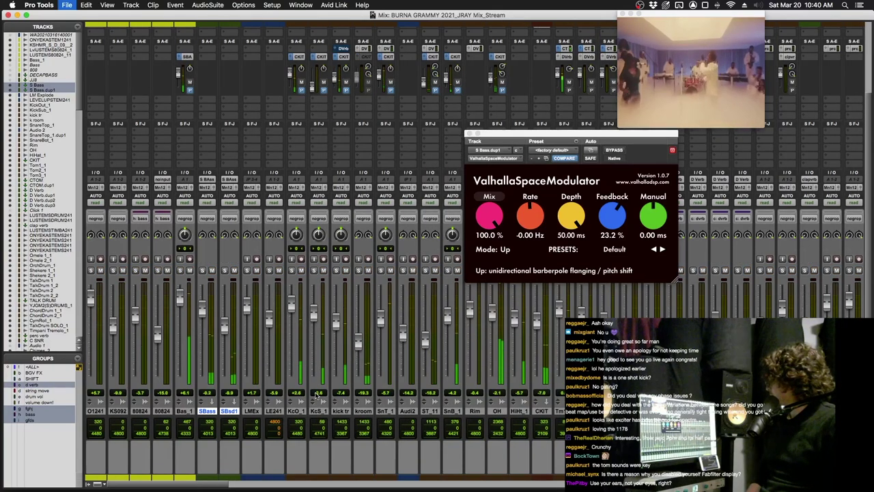
key("super+alt+ctrl+w")
scroll(316, 395, "right", 2)
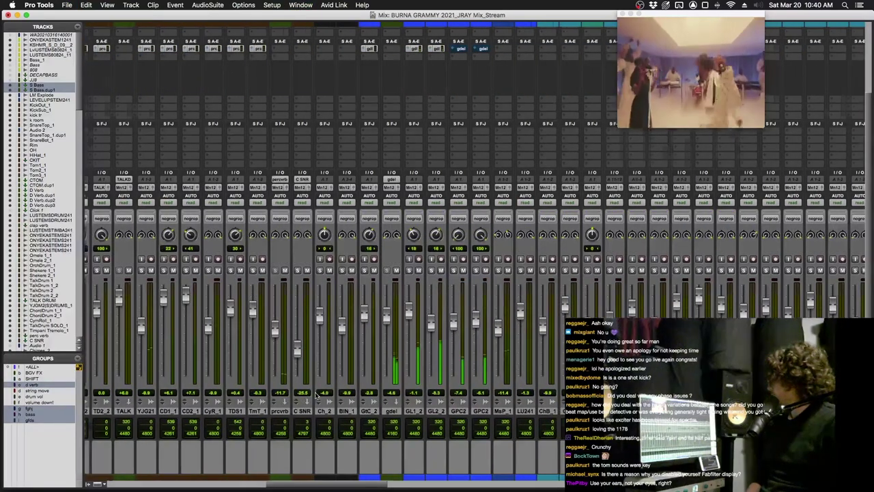
key("super+equal")
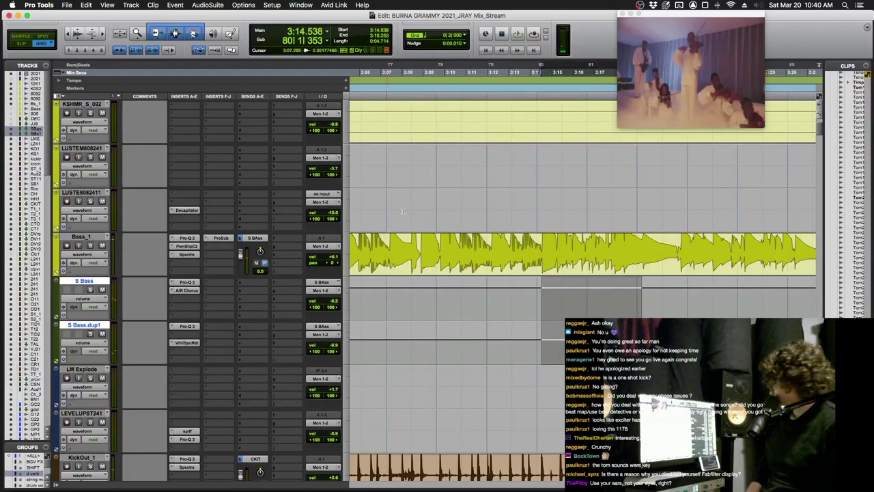
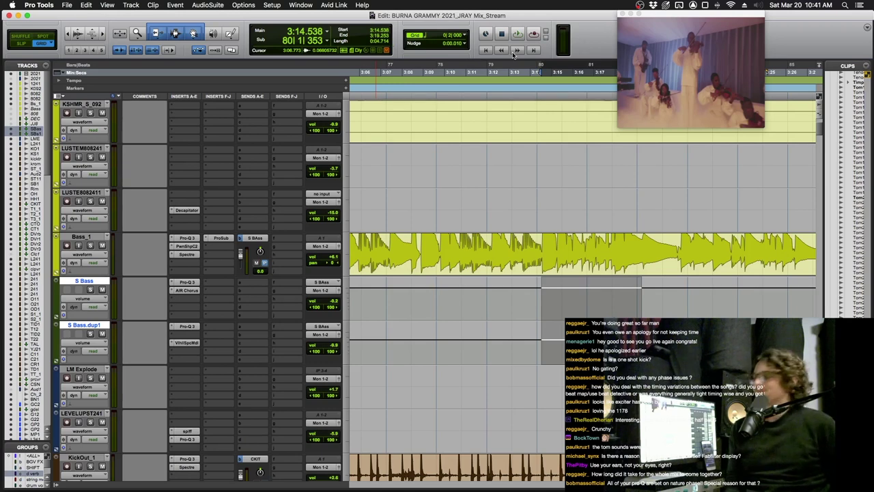
Step: Show the hidden plug-in windows over the zoomed-out Edit window timeline
key("r")
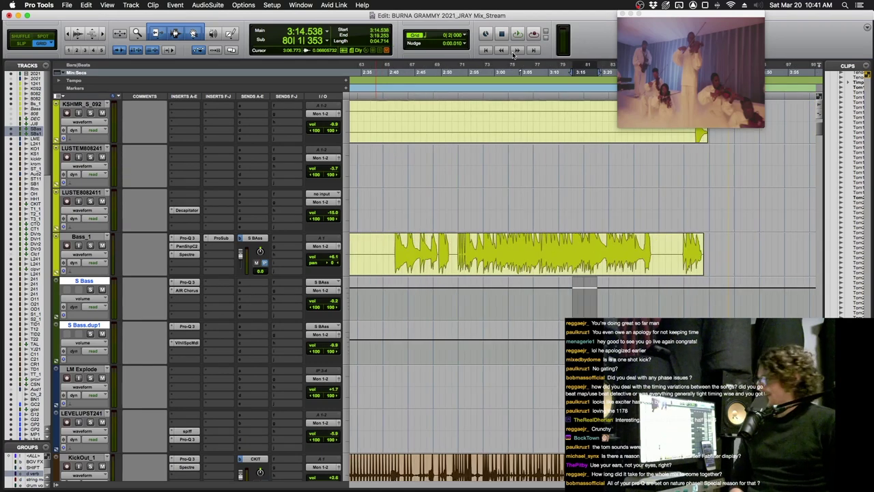
key("ctrl+alt+super+w")
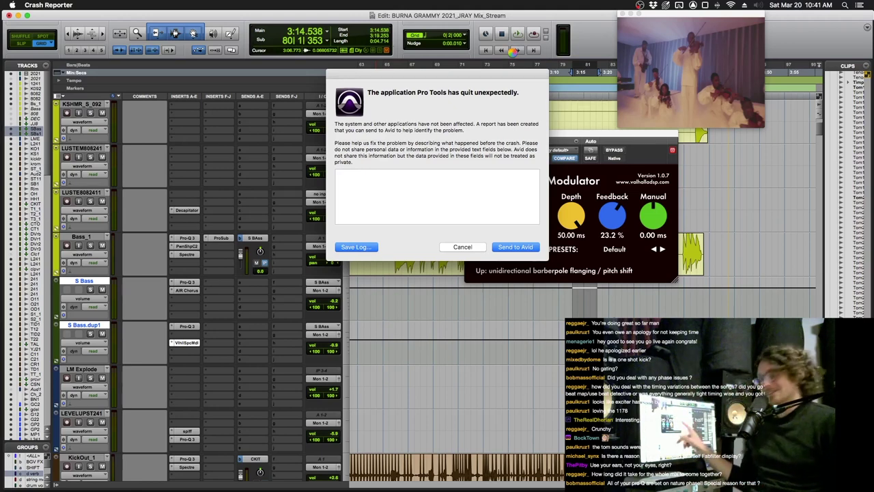
Step: Dismiss the crash report without sending it to Avid, and relaunch Pro Tools
left_click(460, 247)
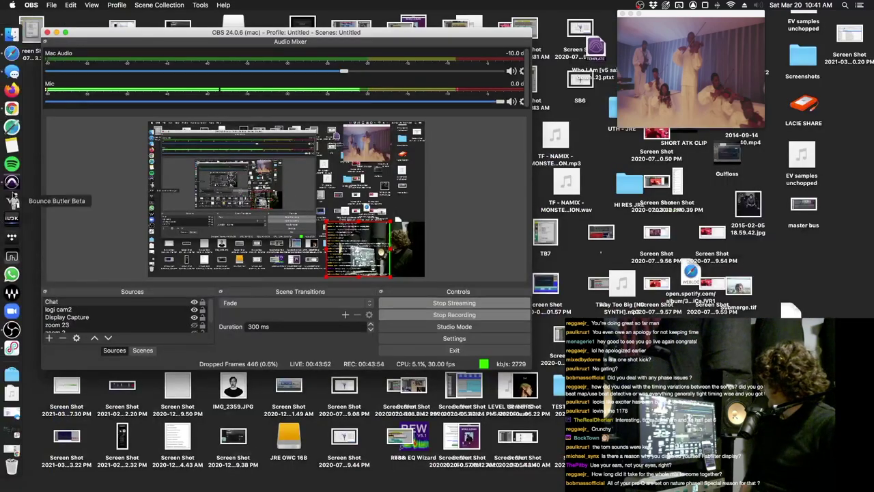
left_click(17, 182)
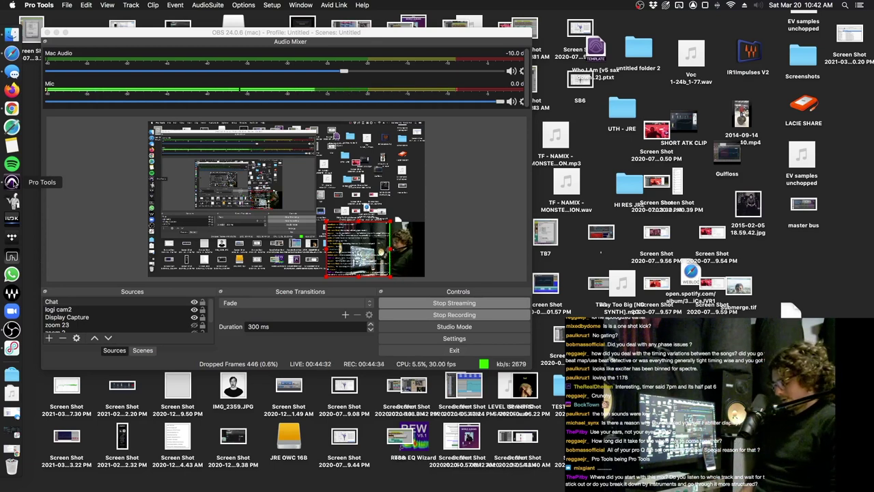
Step: Reopen the recent session BURNA GRAMMY 2021_JRAY Mix_Stream
left_click(67, 5)
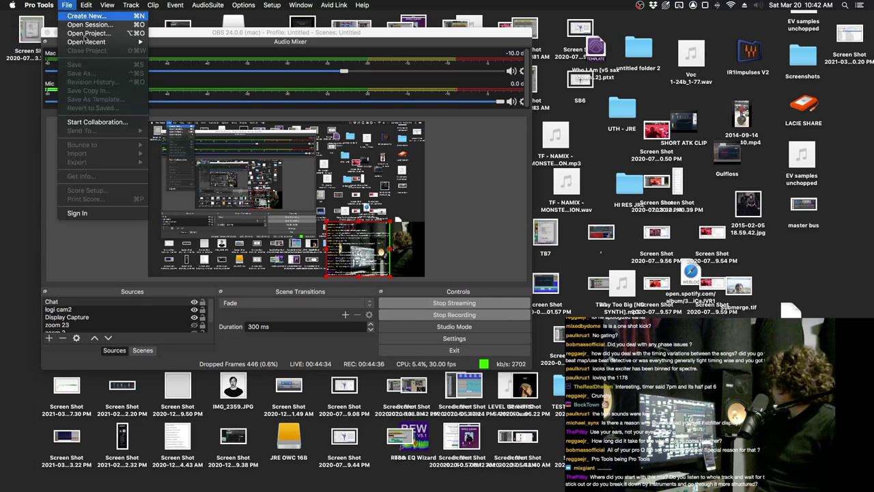
mouse_move(89, 41)
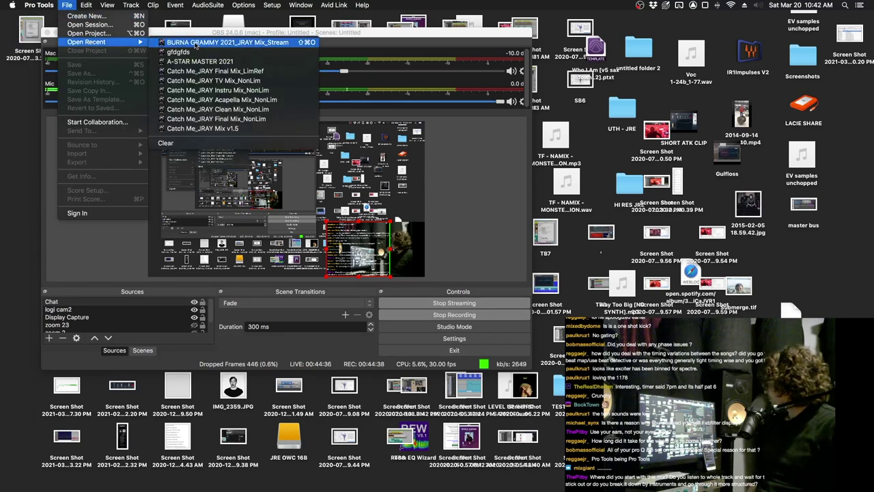
left_click(195, 43)
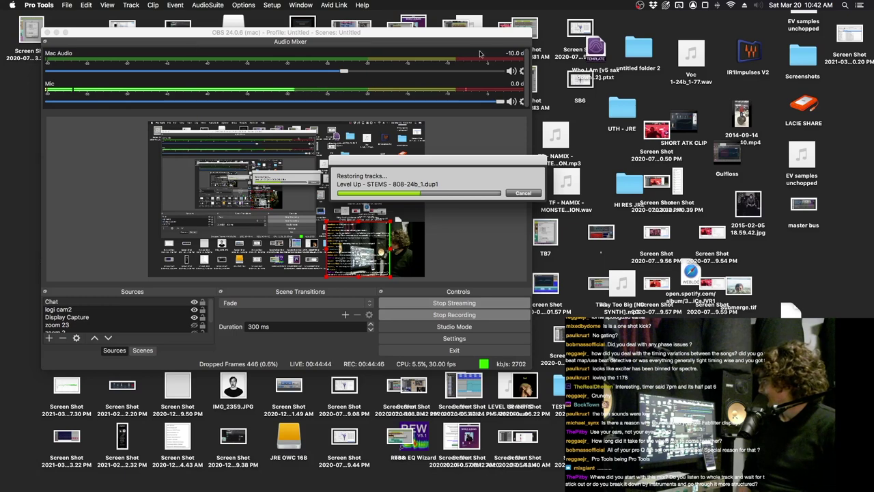
Step: Preview the desktop video 2014-09-14 01.05.40.mp4 clear of the loading dialog, close the preview, and return to Pro Tools
left_click(741, 118)
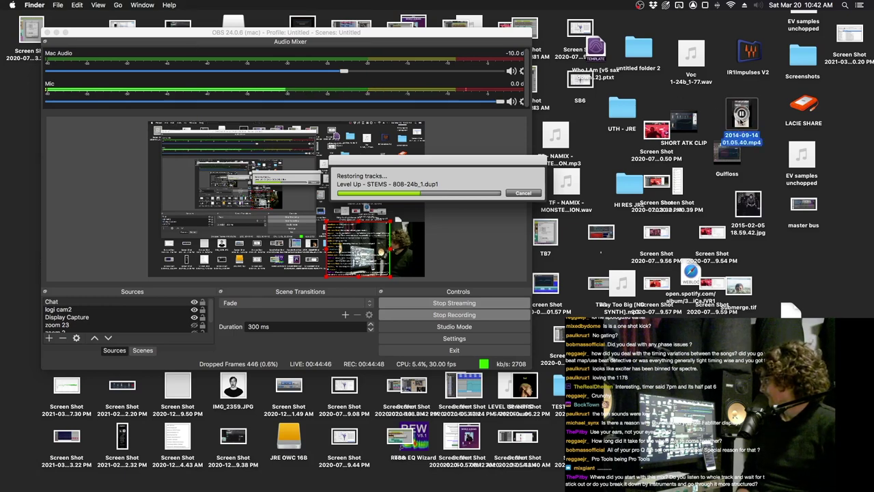
left_click(751, 122)
left_click(751, 121)
key("space")
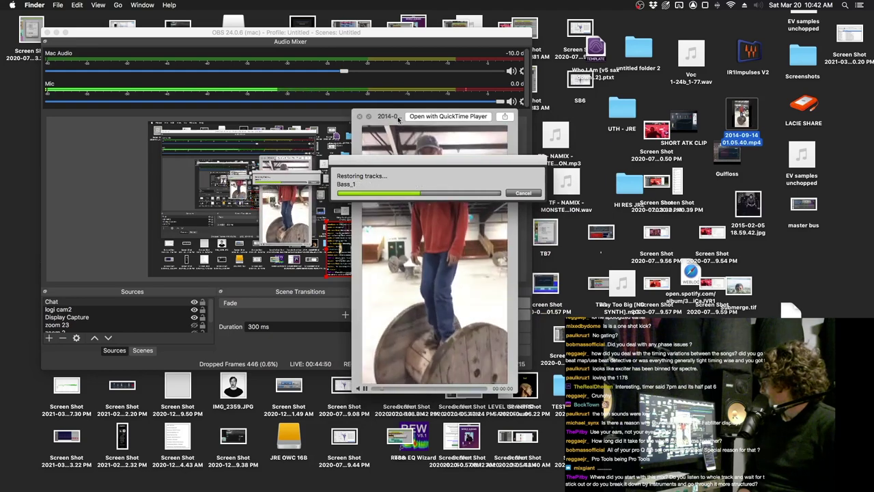
left_click_drag(399, 120, 654, 60)
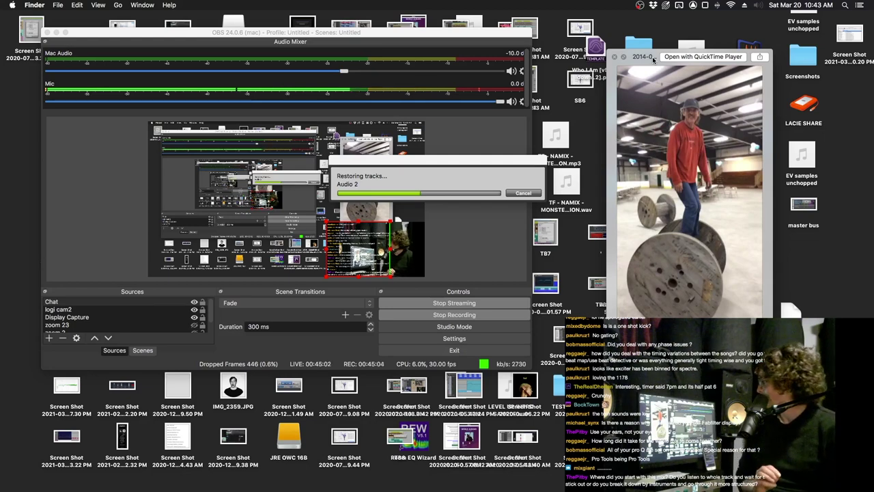
key("space")
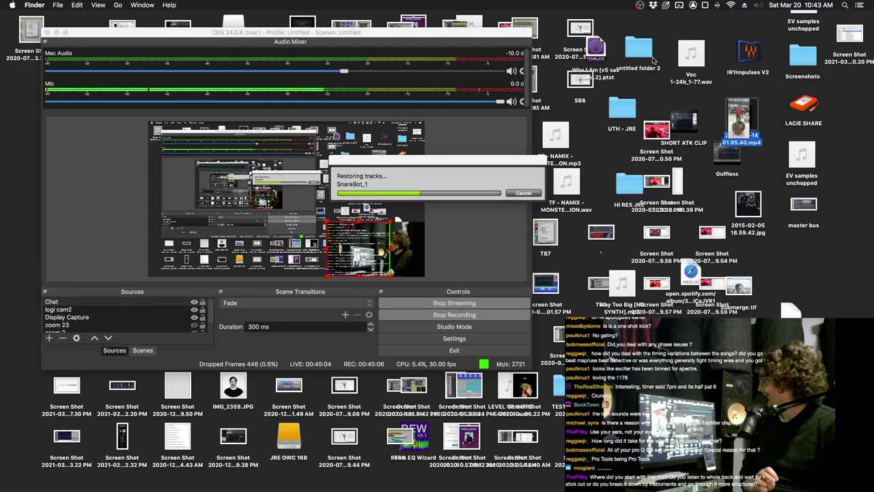
left_click(429, 164)
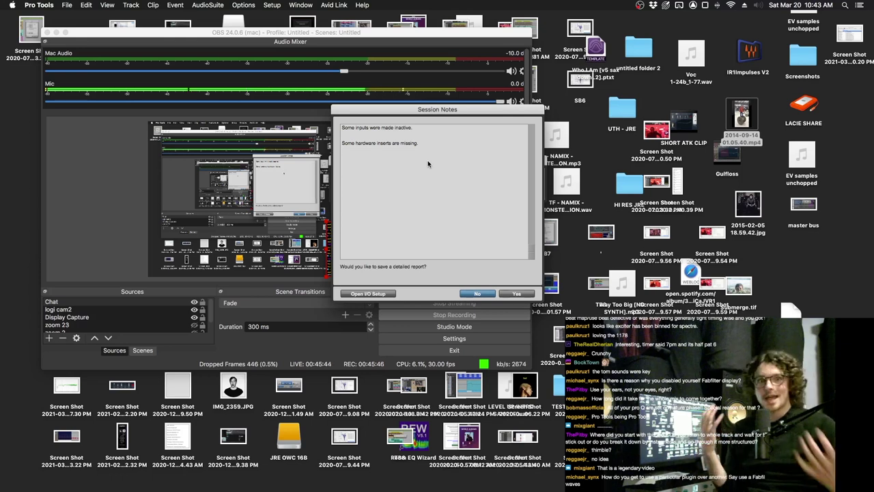
Step: Dismiss the session notes without saving a detailed report, and play the HiHat_1 passage from about 1:14 to 1:23
key("Return")
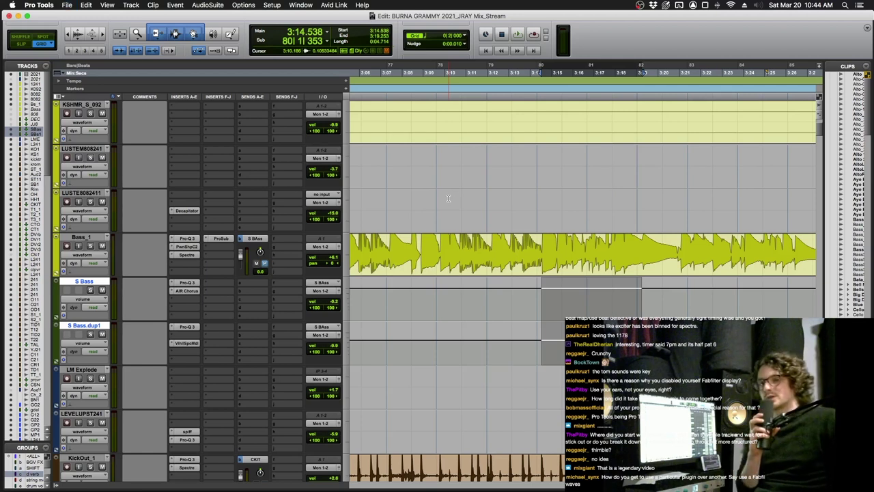
key("super+bracketleft")
key("super+bracketleft")
key("super+bracketleft")
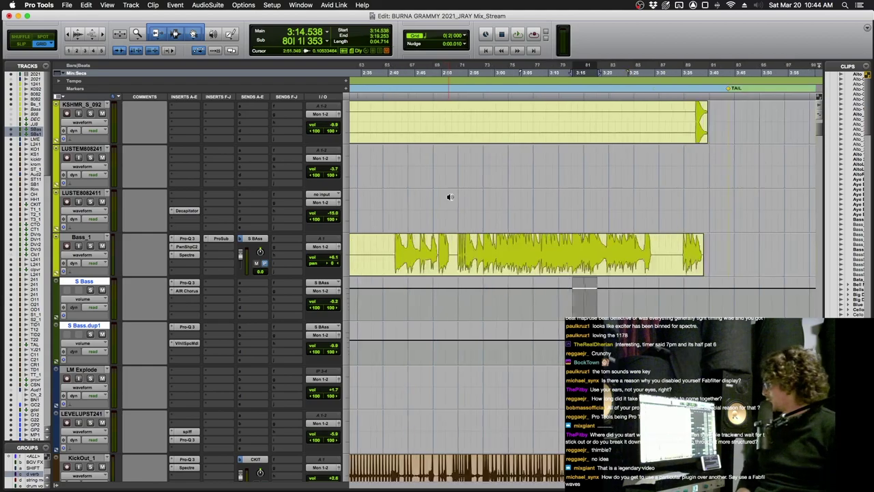
key("super+bracketleft")
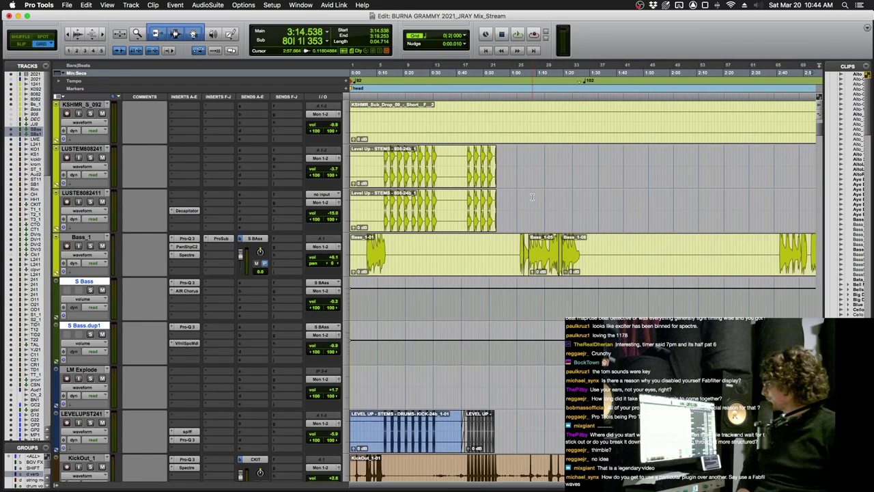
scroll(530, 212, "up", 5)
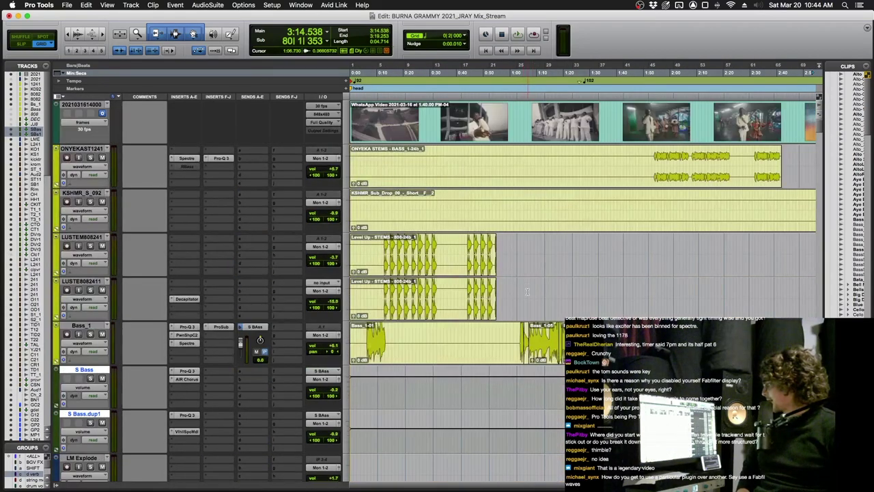
left_click(527, 230)
scroll(527, 273, "down", 10)
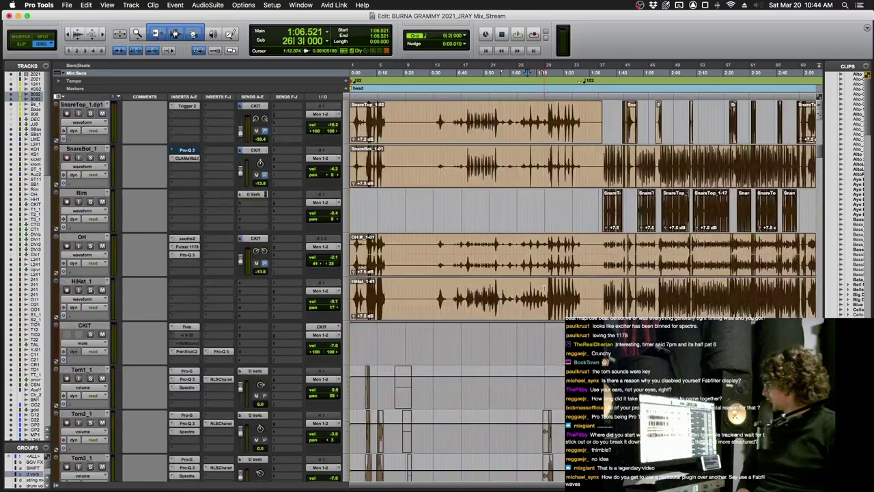
left_click_drag(548, 291, 574, 295)
key("space")
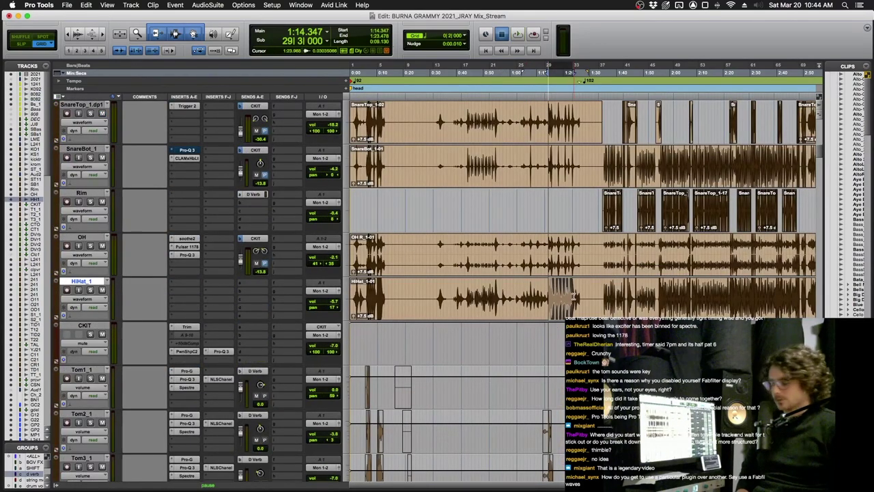
scroll(574, 296, "right", 10)
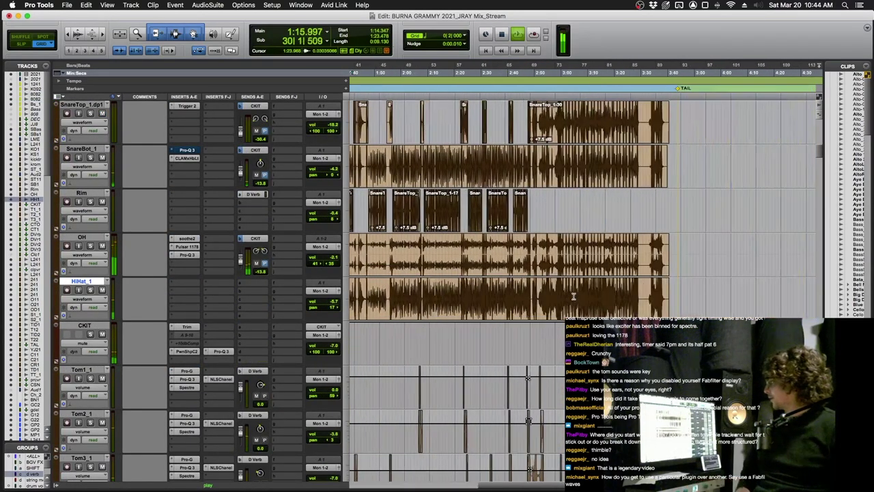
scroll(573, 296, "up", 2)
key("space")
Step: Select the passage from about 2:09 to 2:21 on the ONYEKAST1241 bass track and play it with the Mix window showing
scroll(524, 257, "up", 15)
left_click_drag(425, 157, 457, 163)
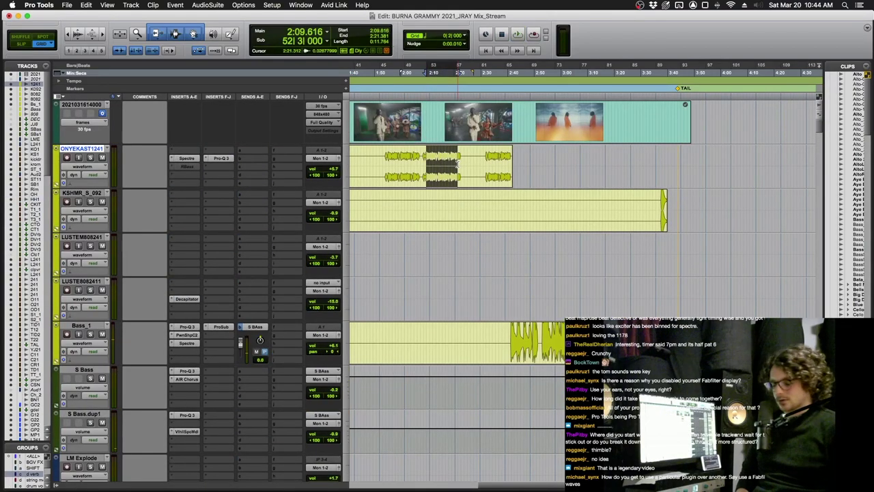
key("super+equal")
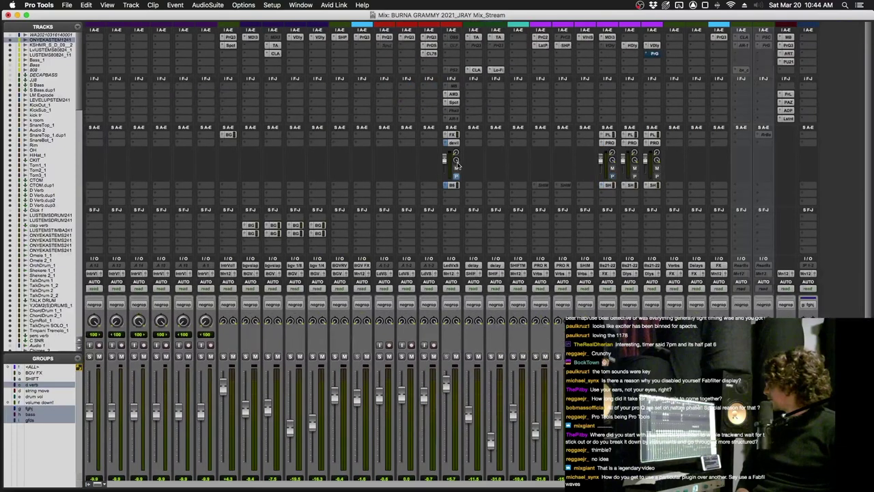
key("space")
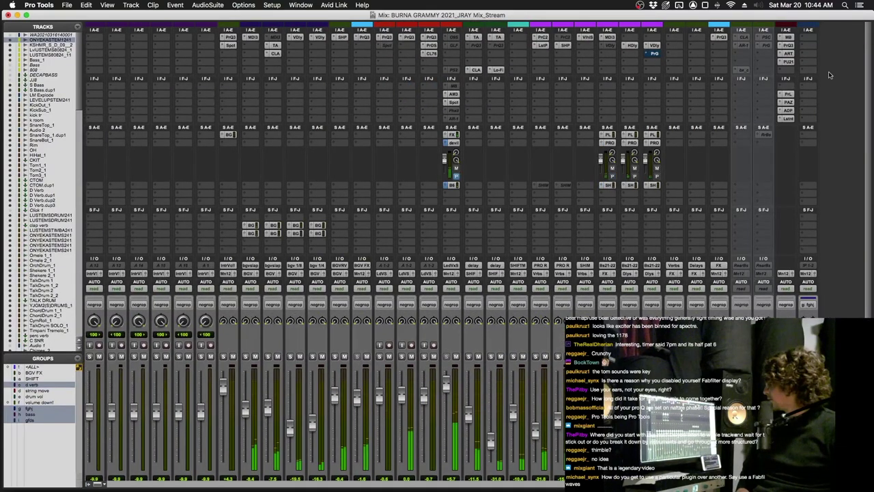
Step: Open FabFilter Pro-MB on Master 1 and audition its low band soloed, comparing the band bypassed and active
left_click(787, 39)
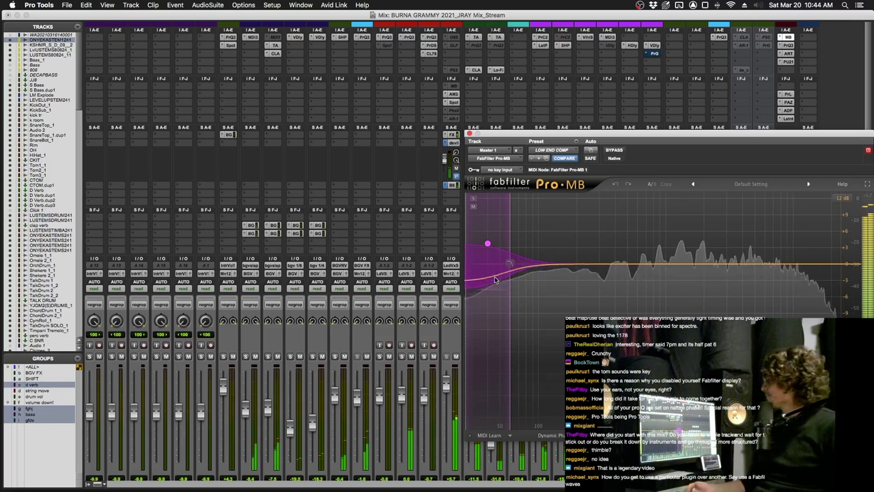
left_click(473, 200)
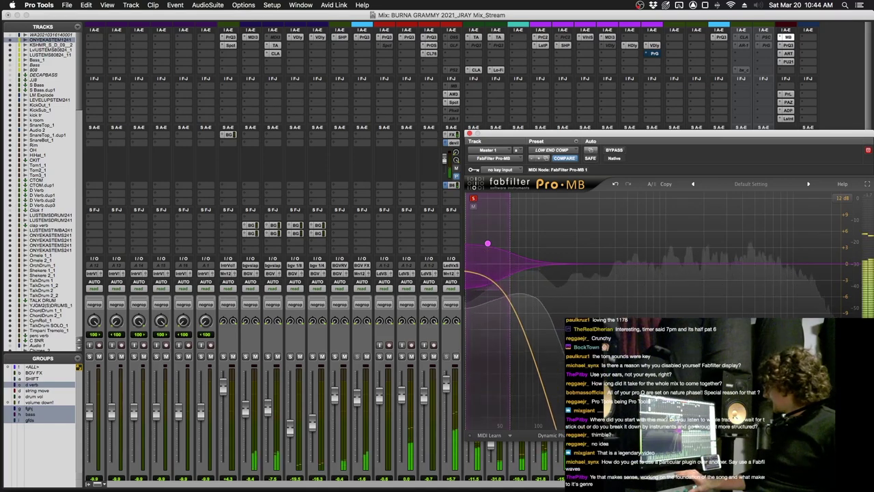
mouse_move(485, 345)
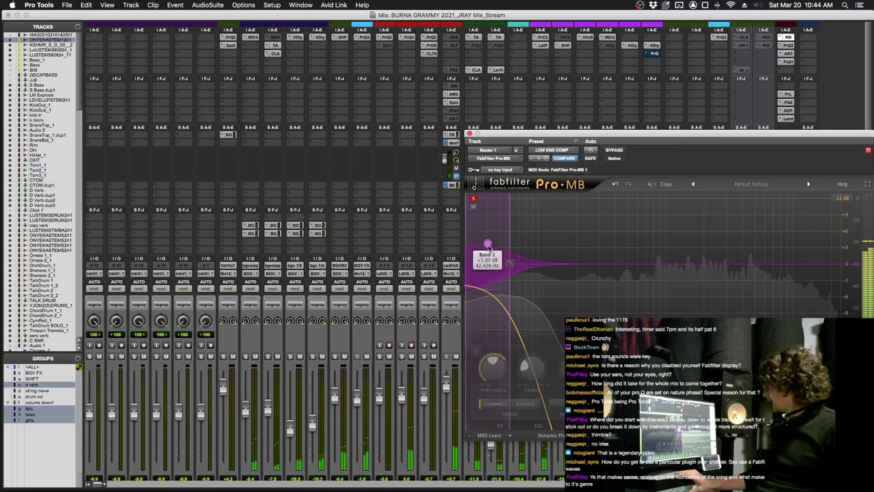
left_click(476, 353)
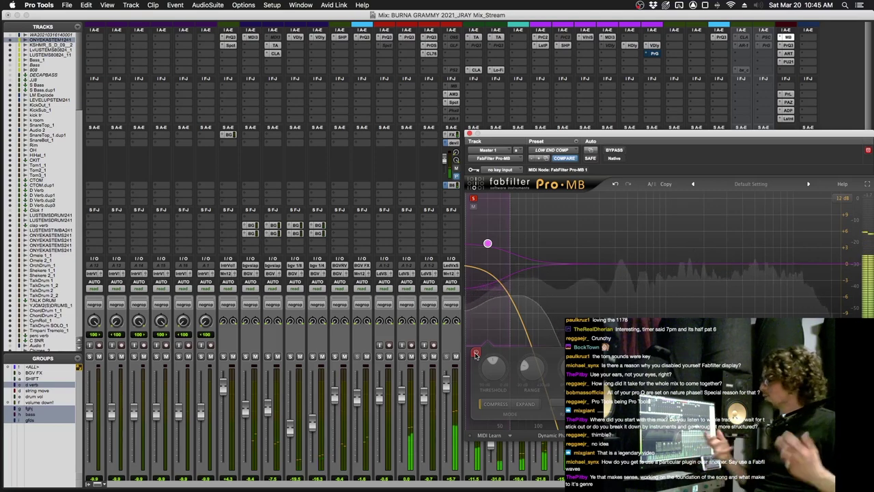
left_click(476, 354)
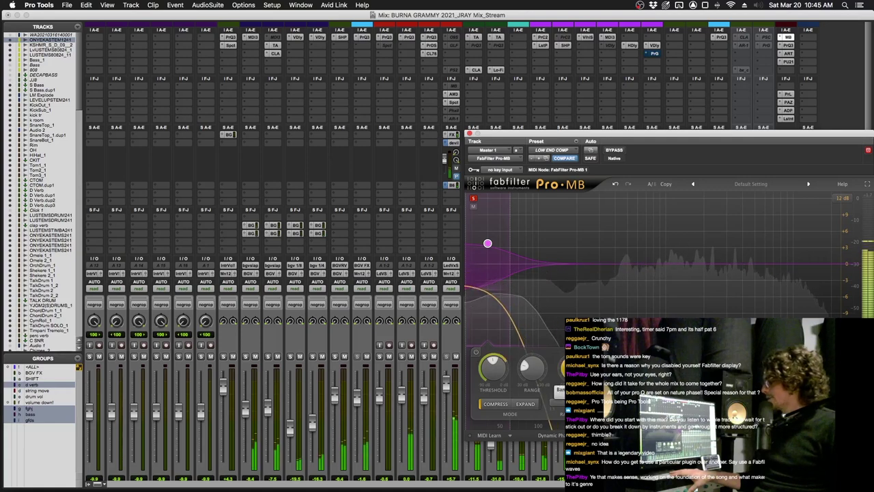
mouse_move(550, 408)
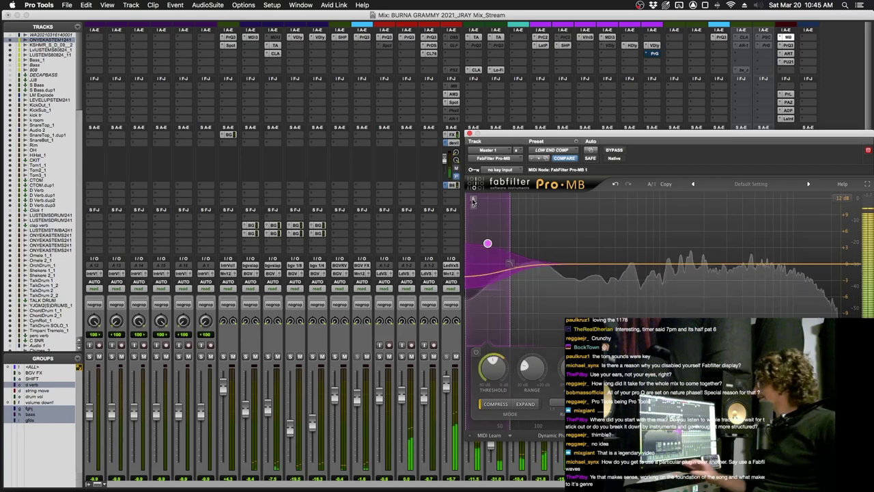
Step: Examine the FabFilter Pro-Q 3 and AR TG Mastering Live inserts on Master 1, and close the plug-in window
left_click(517, 149)
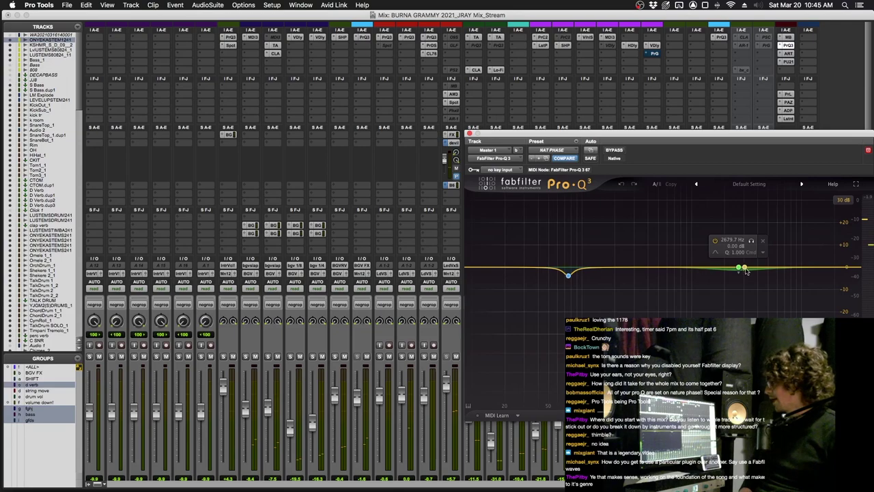
left_click(788, 54)
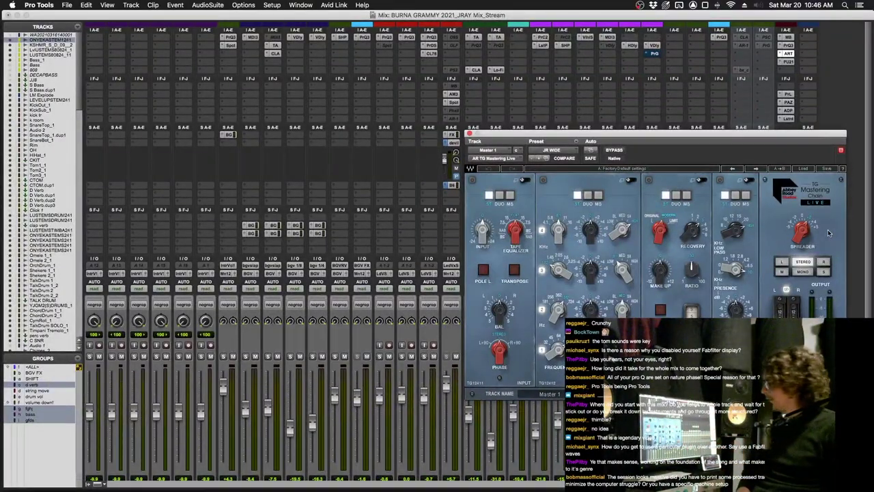
key("super+equal")
key("super+w")
key("super+equal")
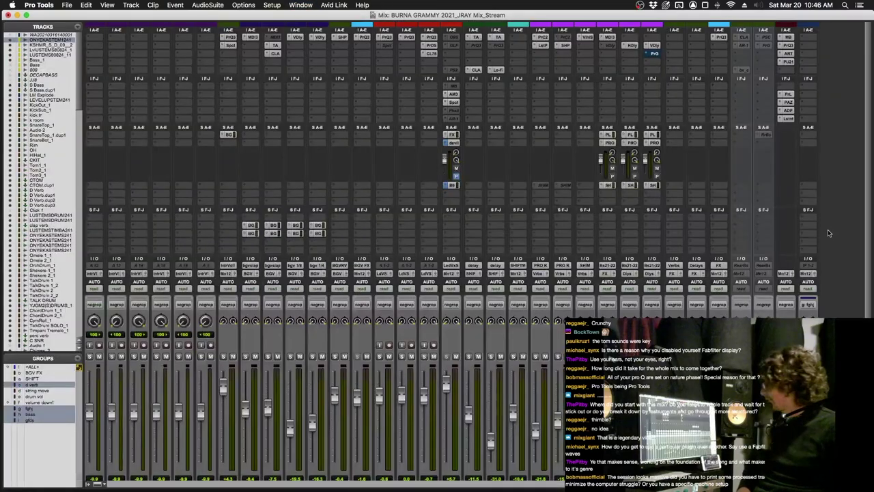
Step: Save the session and compare the mix with the GRAMMY RUFF_01.wav reference in ADPTR MetricAB on Master 1 during playback
left_click(789, 110)
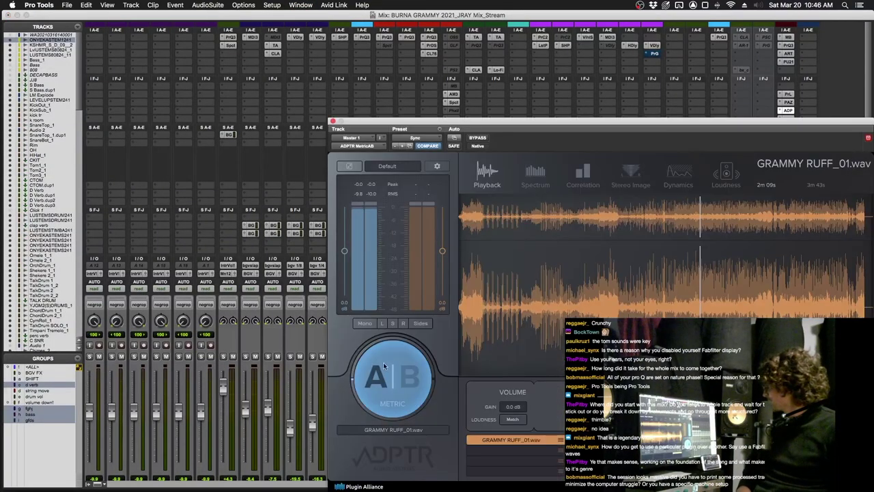
key("super+s")
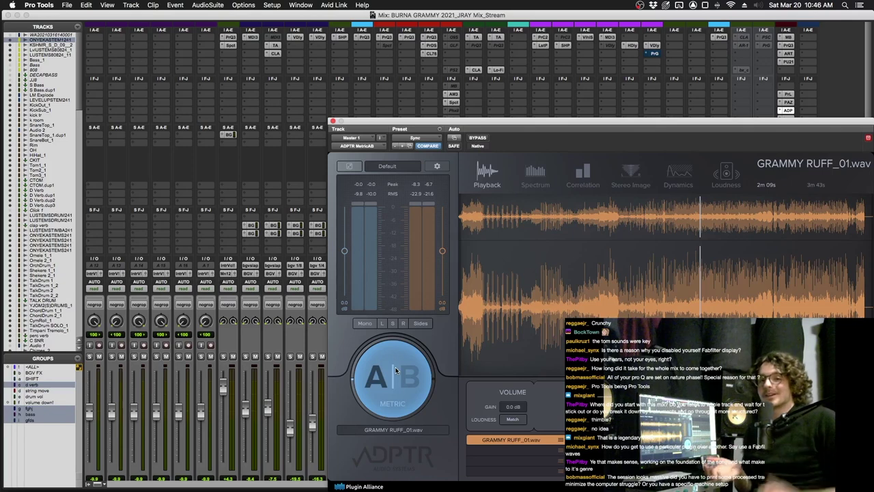
key("space")
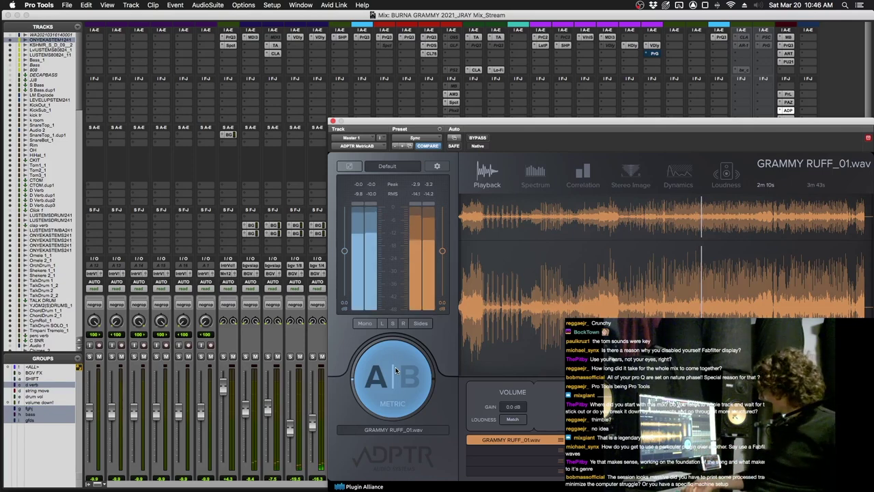
left_click(395, 370)
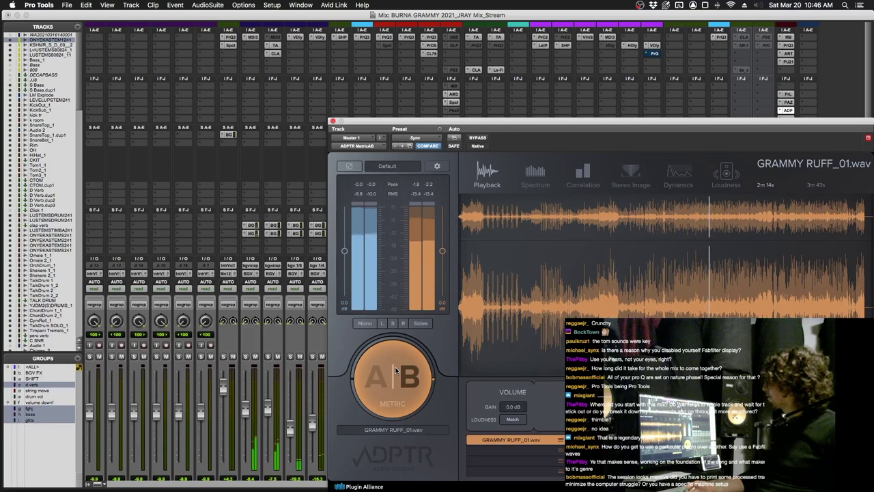
left_click(395, 369)
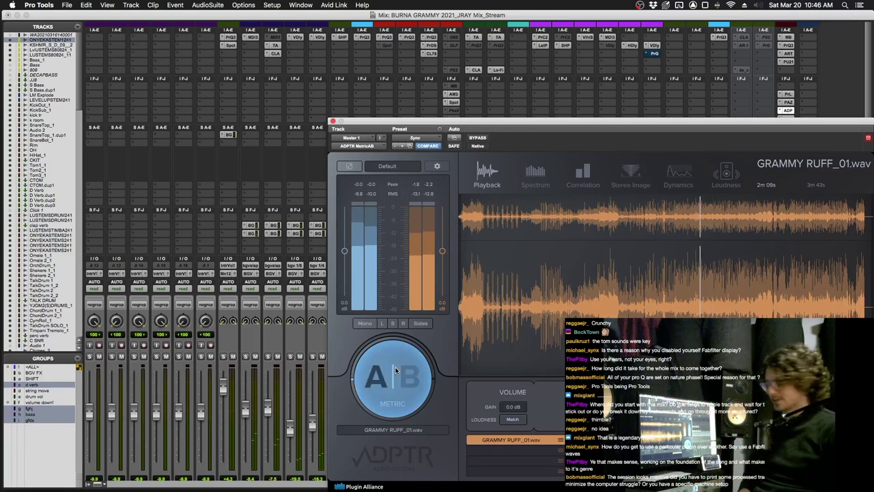
key("super+w")
Step: Open AR TG Mastering Live on Master 1, repeatedly compare the mix with the plug-in bypassed and active, and close it while active
key("super+equal")
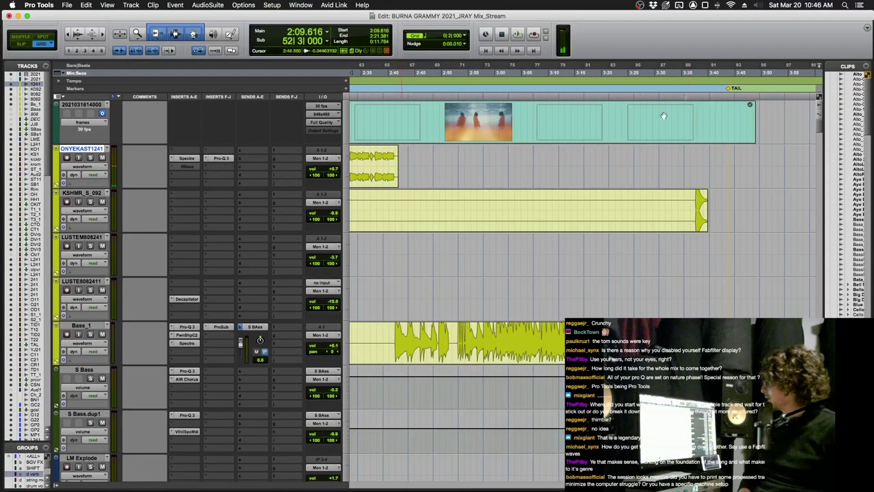
key("super+equal")
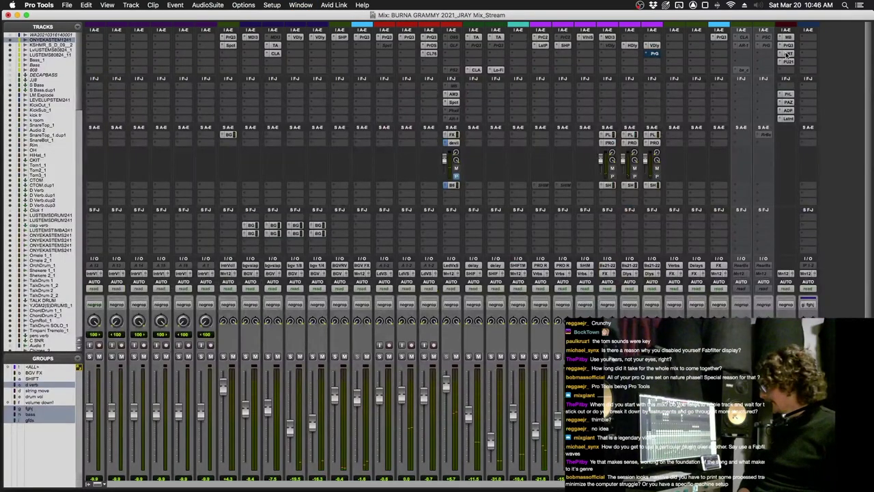
left_click(787, 54)
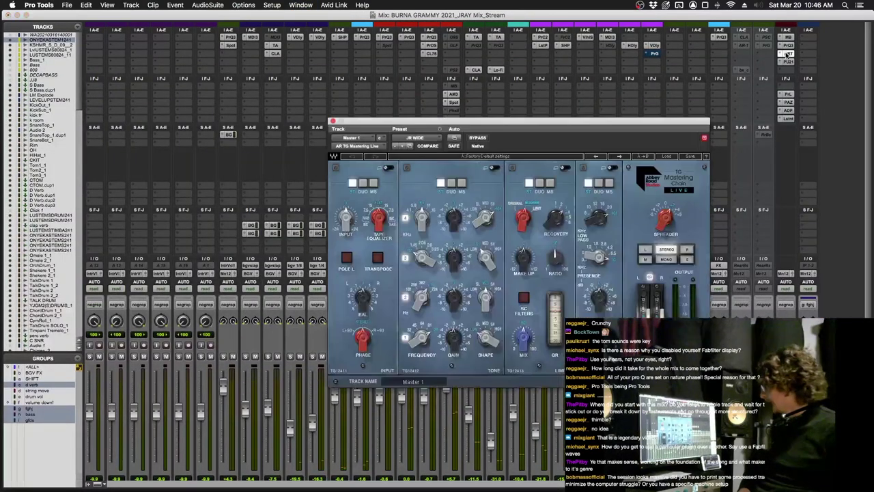
left_click(479, 137)
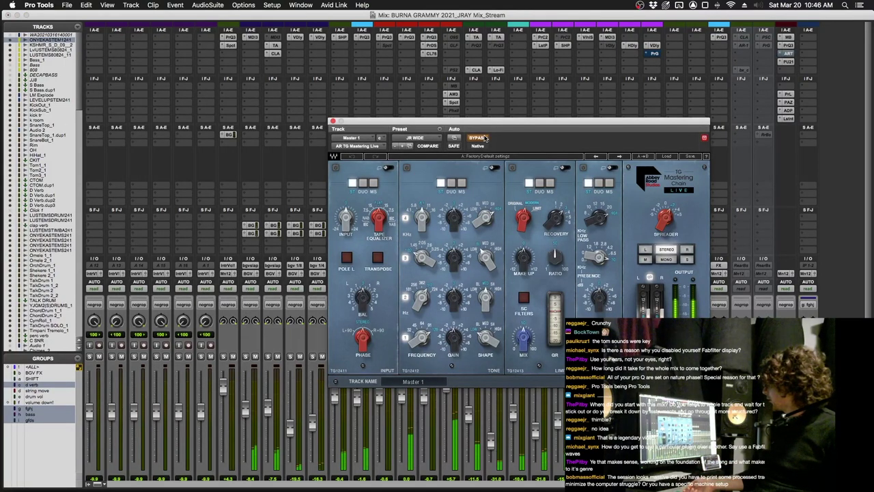
left_click(478, 137)
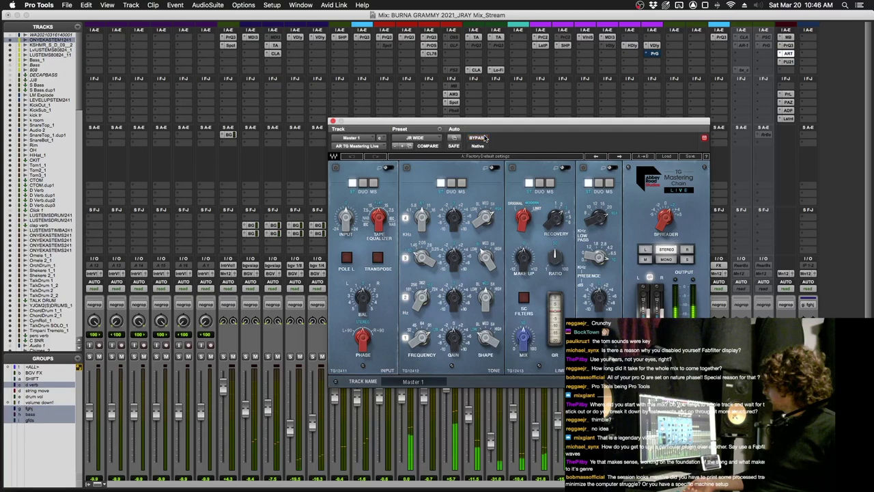
left_click(478, 137)
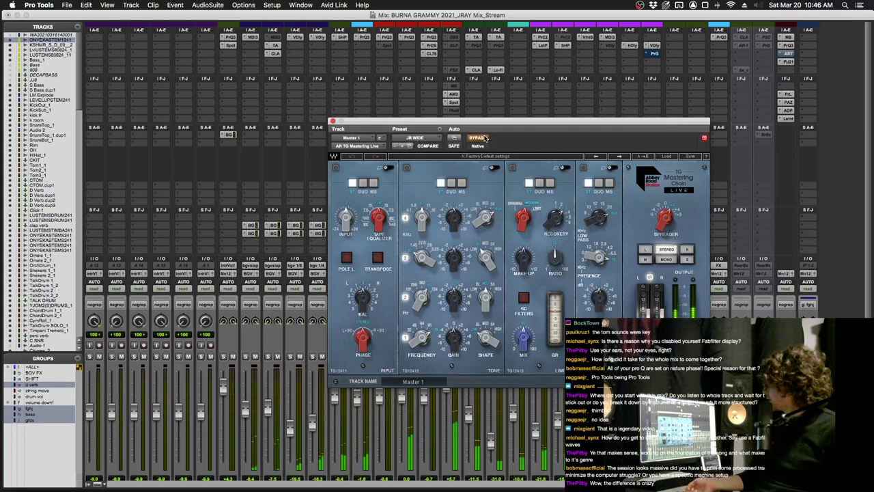
left_click(478, 137)
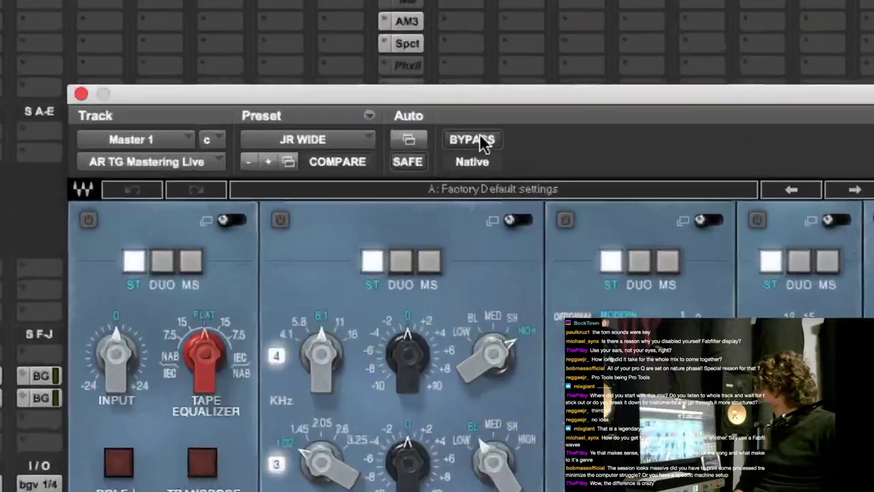
left_click(478, 137)
left_click(478, 137)
left_click(478, 138)
left_click(479, 135)
left_click(479, 135)
left_click(480, 135)
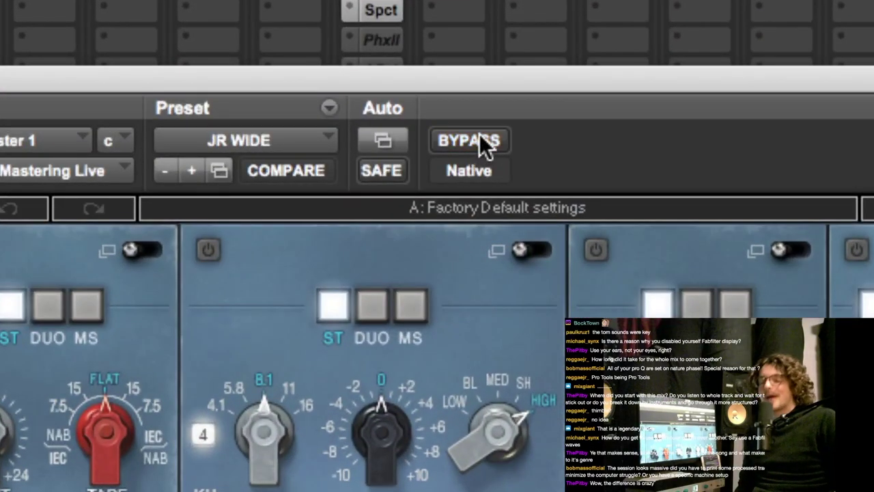
left_click(479, 135)
left_click(479, 135)
left_click(480, 136)
left_click(479, 135)
left_click(479, 135)
left_click(479, 135)
left_click(483, 135)
left_click(483, 135)
left_click(483, 140)
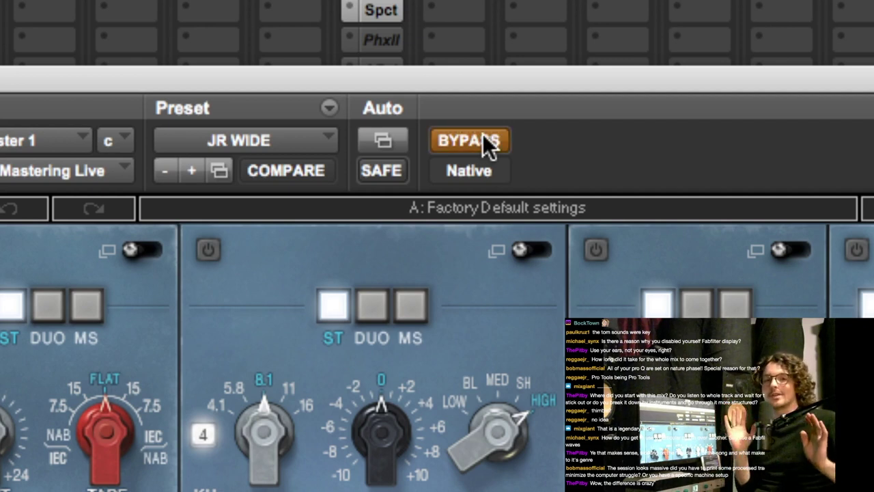
left_click(483, 140)
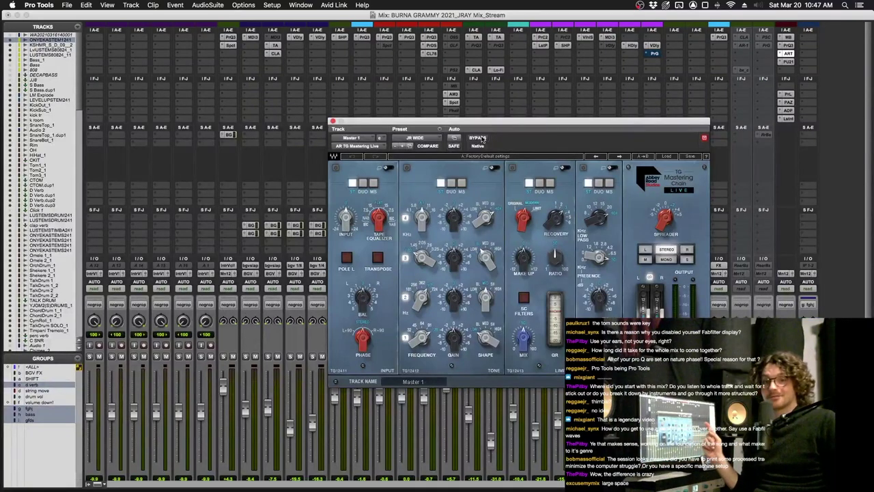
left_click(788, 54)
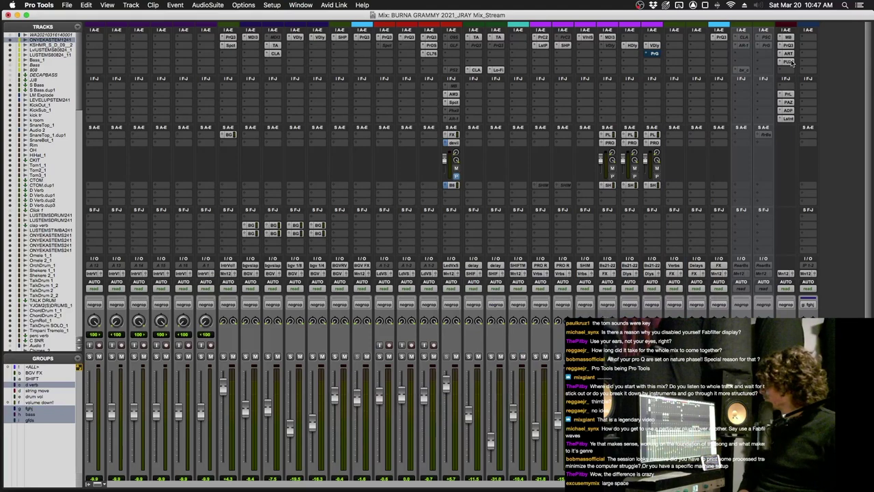
Step: Open the PURPLE2P1 equalizer on Master 1, bypass it and play the mix
left_click(789, 62)
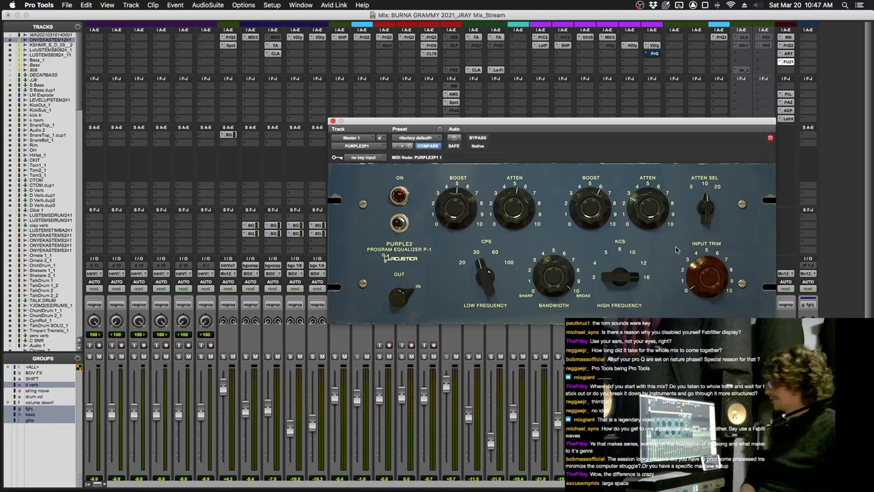
key("super+equal")
key("ctrl+alt+super+w")
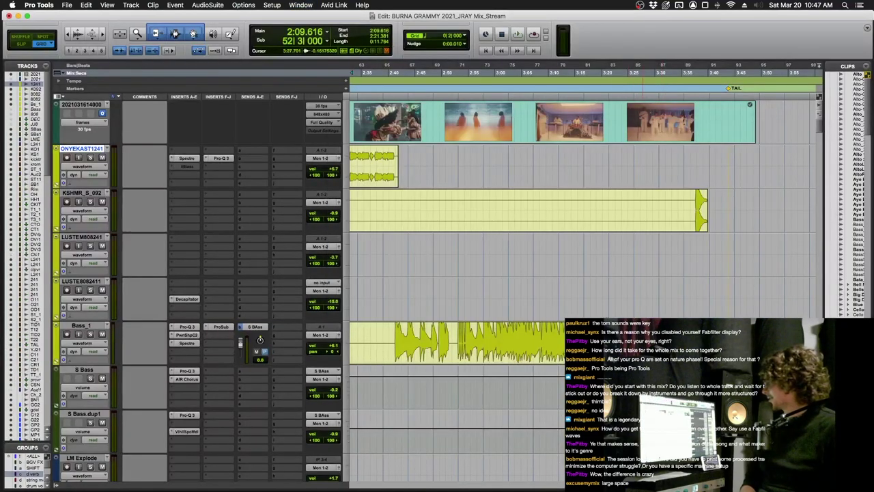
key("ctrl+alt+super+w")
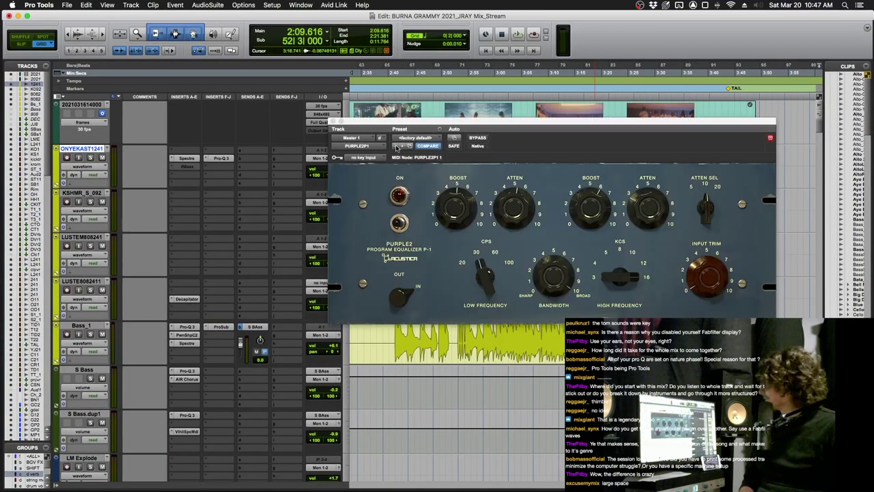
left_click(479, 139)
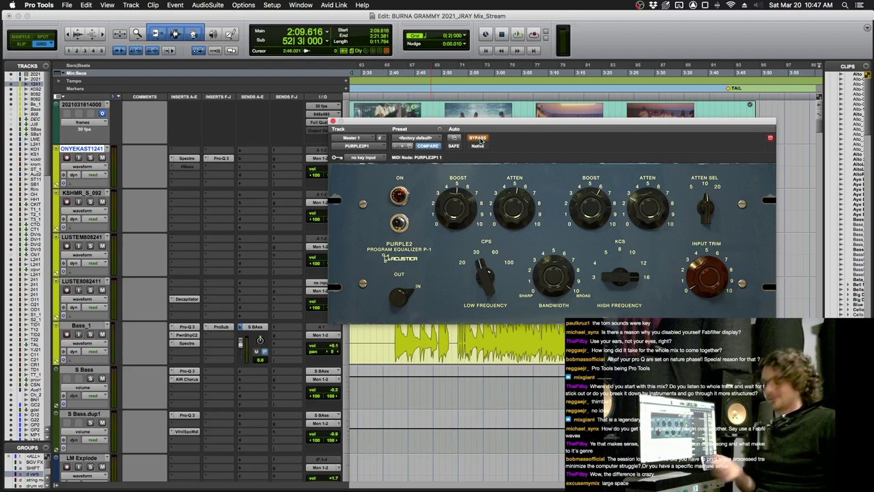
key("space")
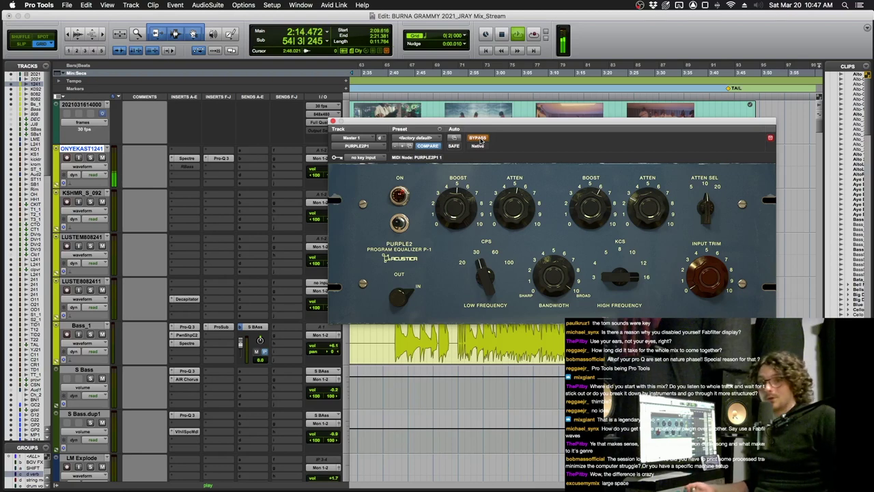
Step: Show Master 1's PAZ-Analyzer alongside PURPLE2P1, reactivate the equalizer for comparison and hide the plug-in windows
key("super+equal")
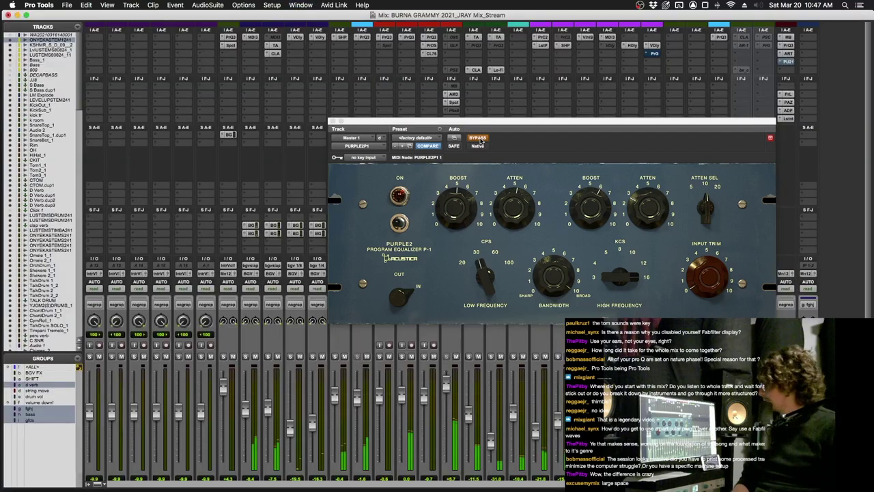
left_click(788, 102)
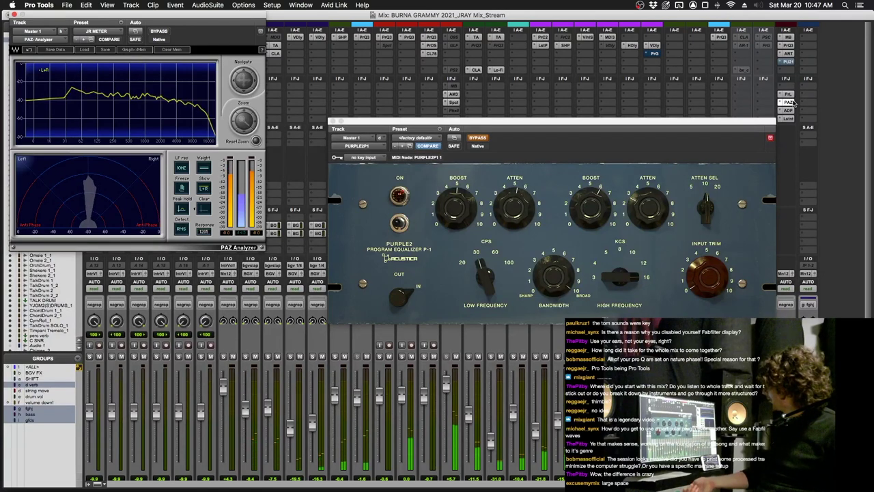
left_click(484, 139)
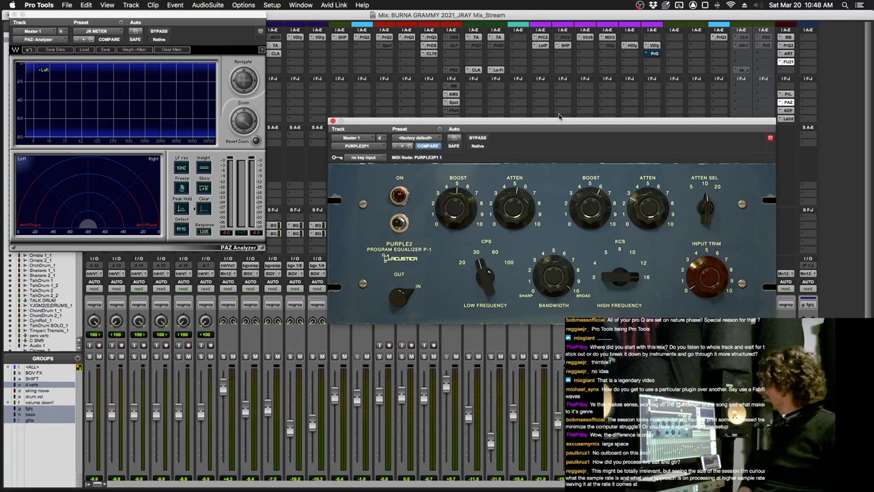
key("ctrl+alt+super+w")
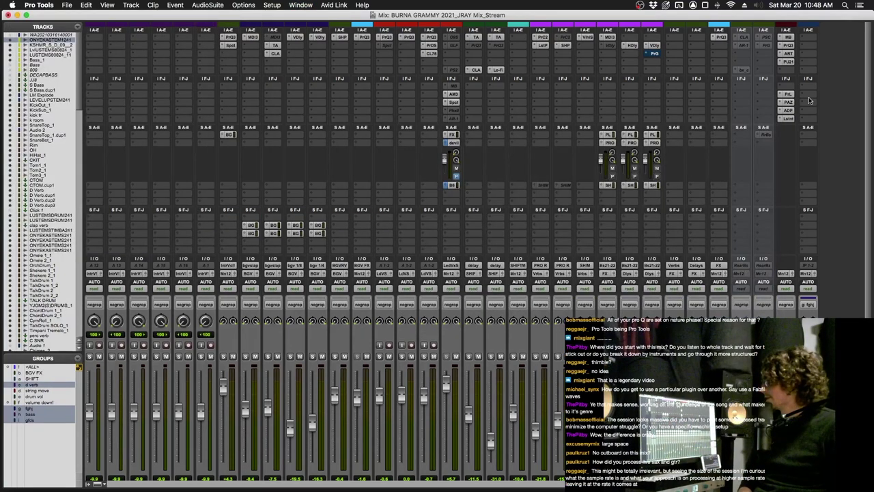
Step: Examine the FabFilter Pro-L and PAZ-Analyzer inserts on Master 1
left_click(788, 95)
key("space")
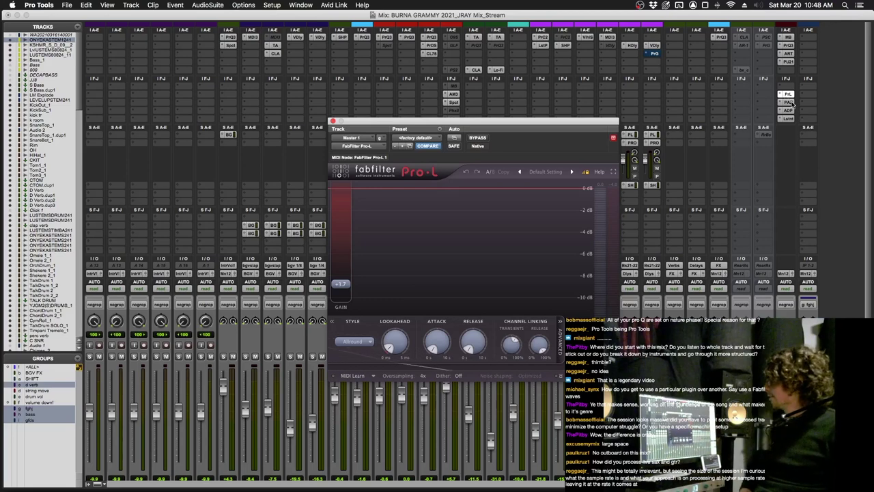
left_click(789, 102)
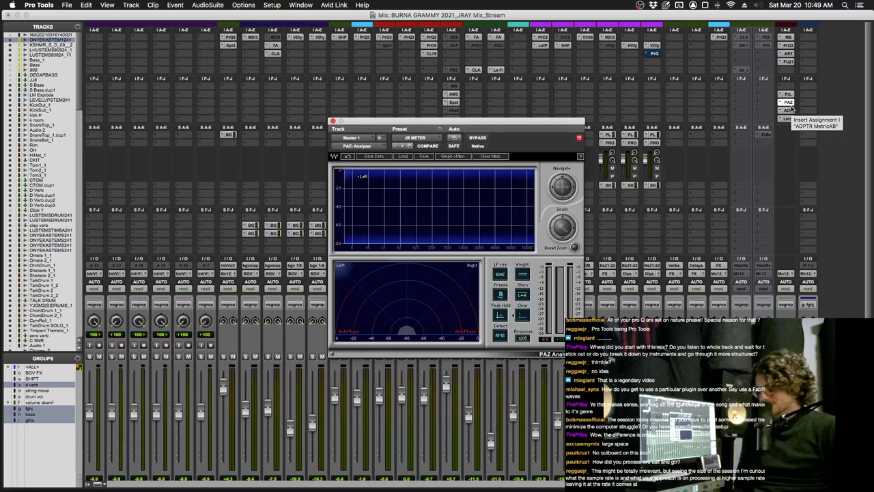
Step: Open ADPTR MetricAB on Master 1, compare the mix with the GRAMMY RUFF_01.wav reference during playback, and close it on the mix
left_click(792, 111)
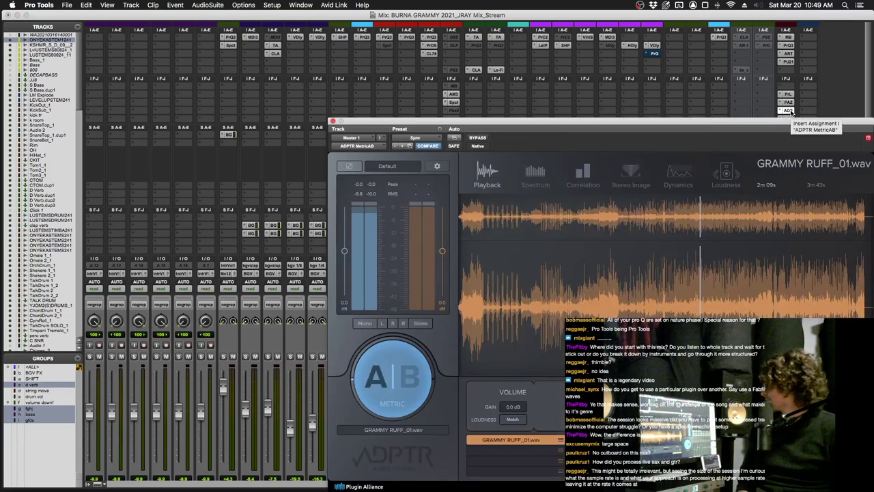
left_click_drag(735, 121, 661, 41)
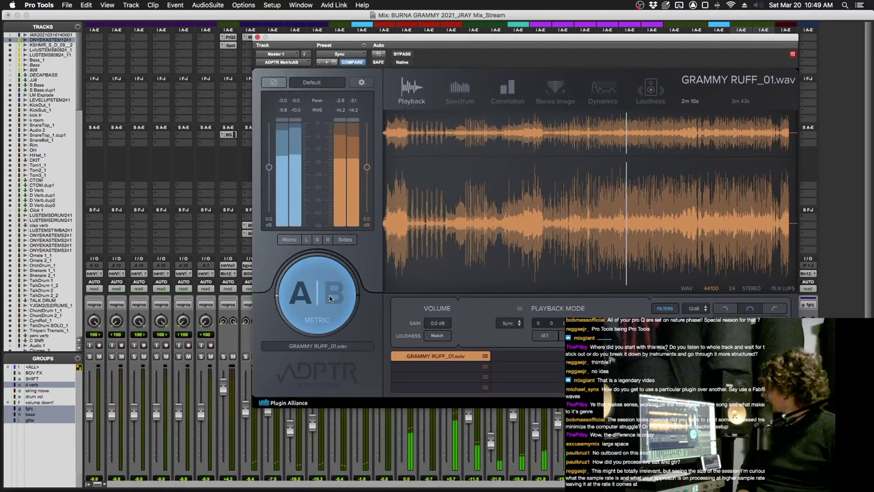
left_click(329, 298)
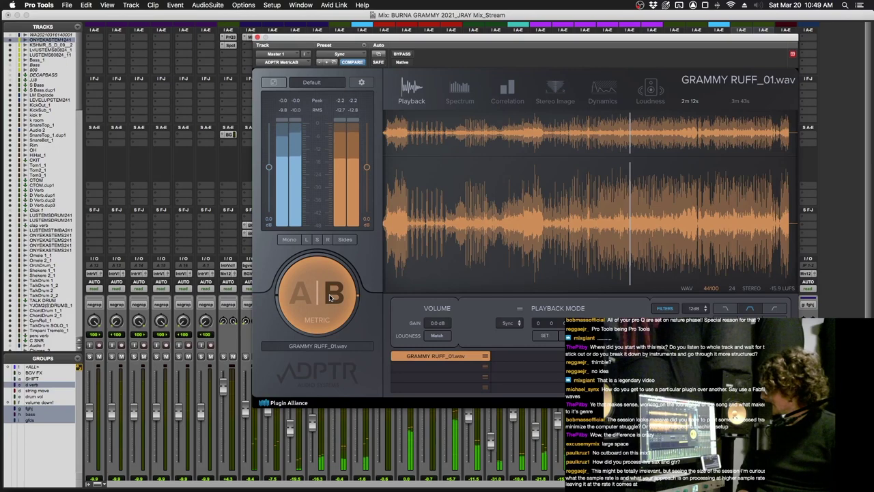
left_click(330, 298)
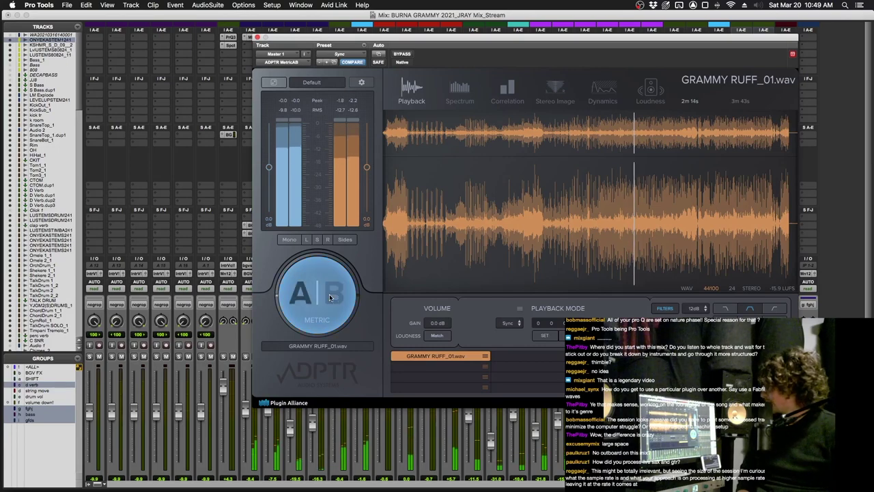
left_click(257, 37)
Step: Examine the Listento insert on Master 1, close it and save the session
left_click(789, 118)
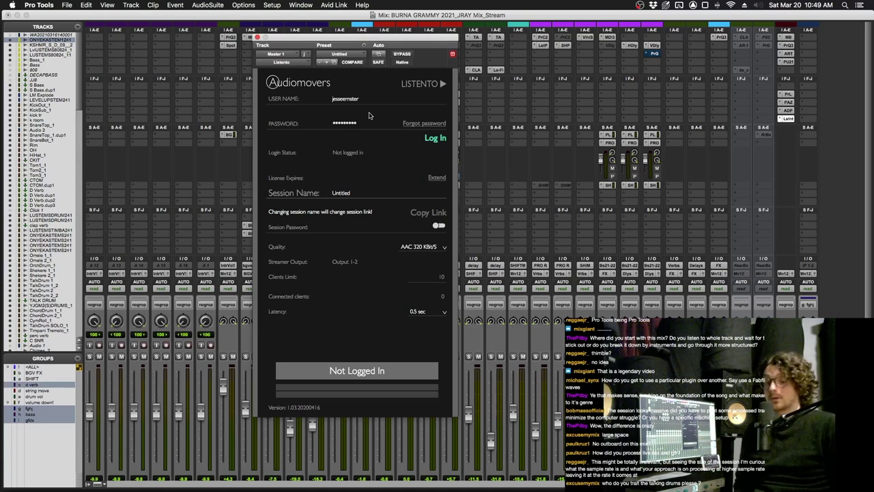
key("super+w")
key("super+s")
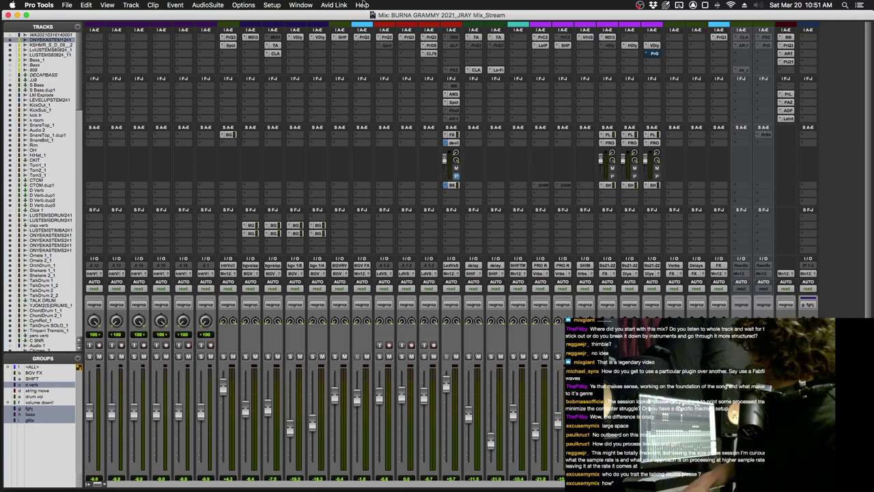
Step: Show the System Usage window and check the session's CPU load with playback
left_click(295, 5)
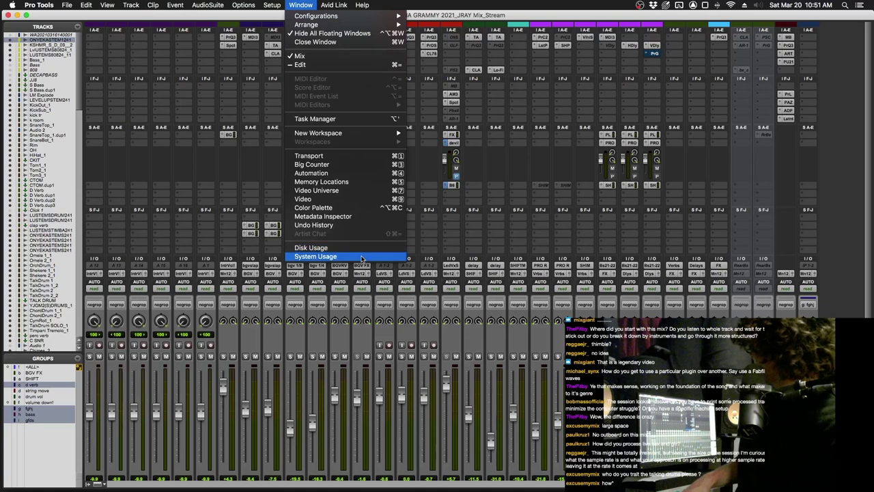
left_click(362, 256)
key("space")
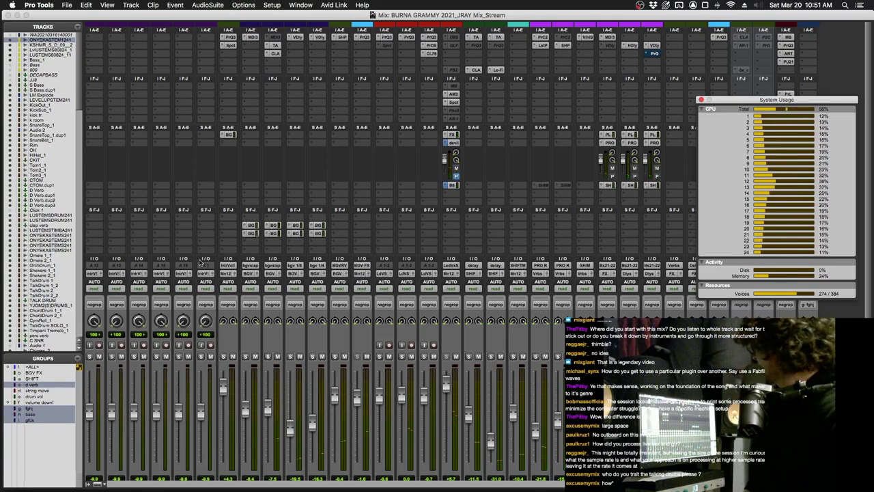
Step: Examine the inserts and sends across the session's channels, including the bass, drum and string tracks, alongside the System Usage readings
scroll(531, 225, "right", 10)
scroll(532, 225, "right", 10)
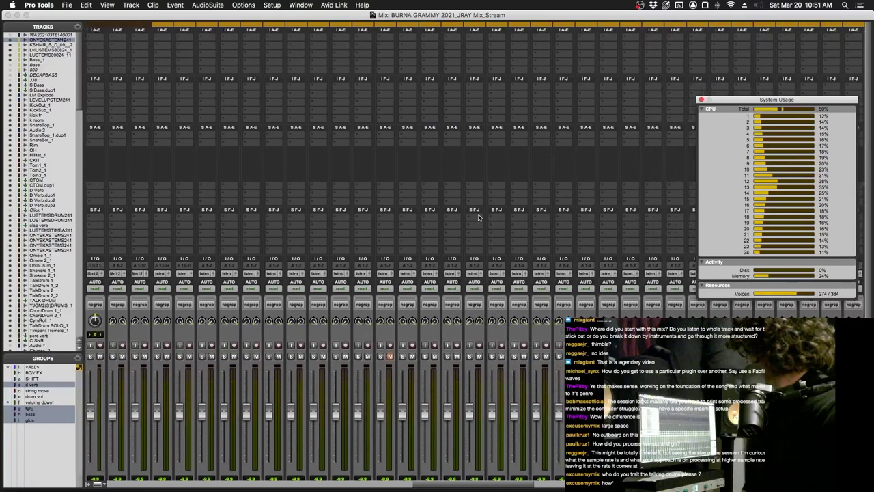
scroll(478, 217, "right", 10)
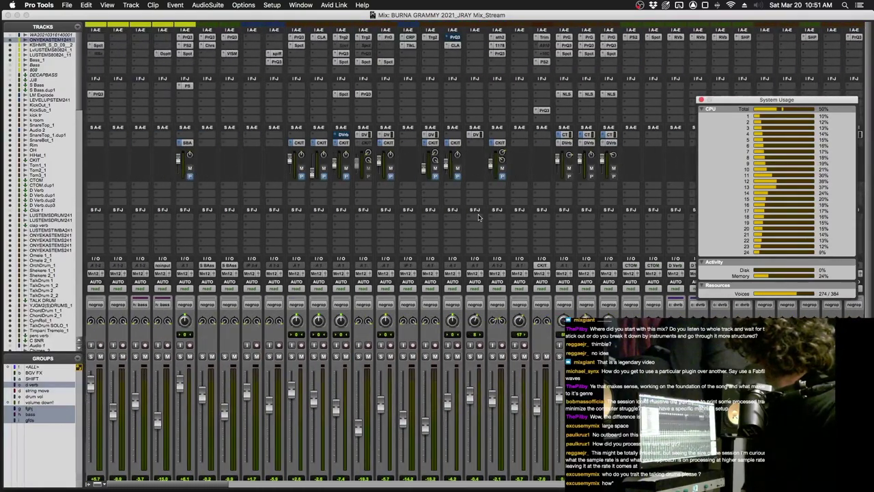
scroll(478, 218, "right", 10)
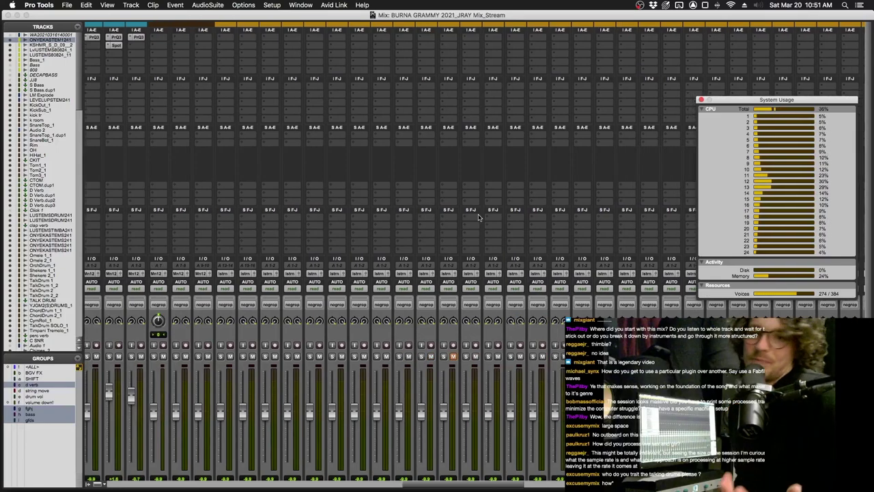
scroll(478, 217, "right", 10)
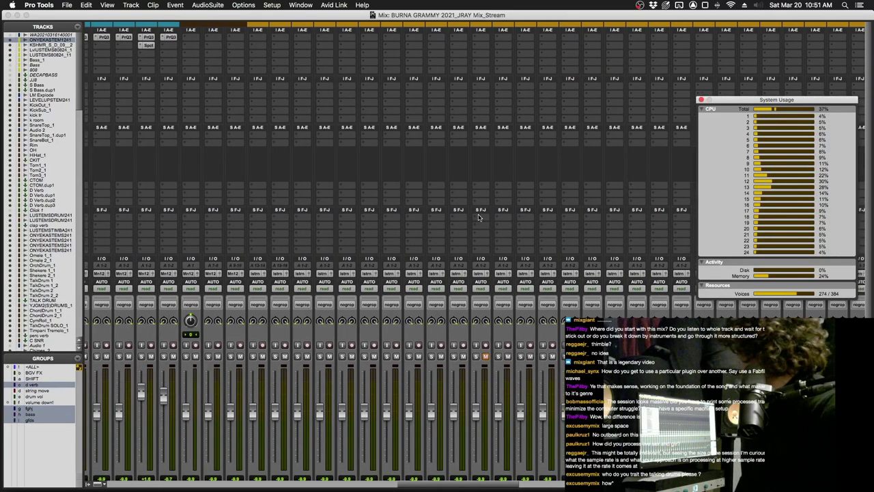
scroll(478, 217, "right", 10)
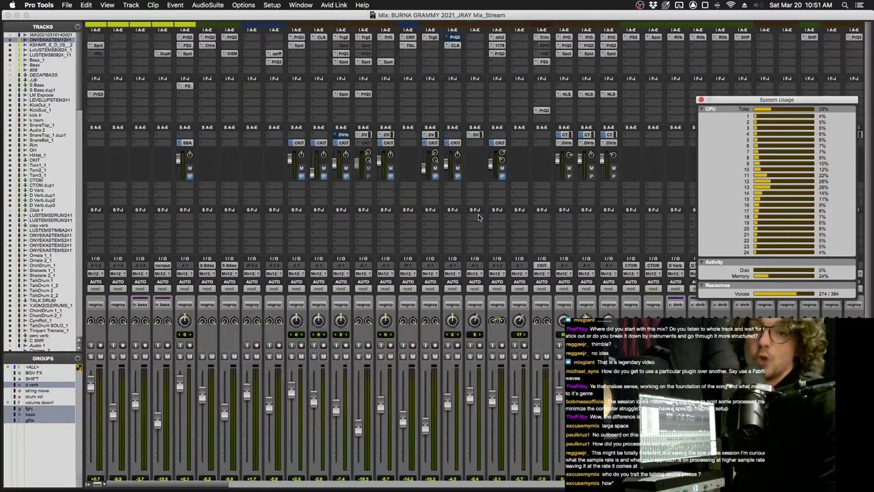
scroll(478, 217, "down", 5)
scroll(478, 217, "right", 5)
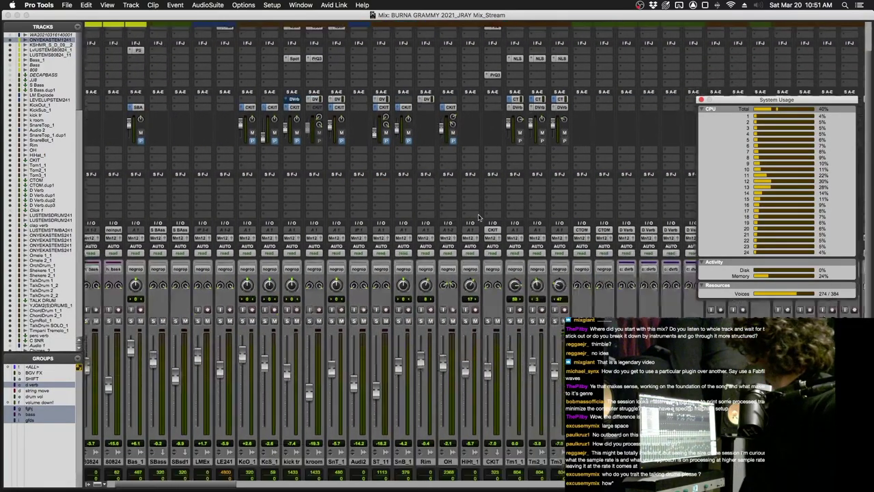
scroll(478, 217, "right", 10)
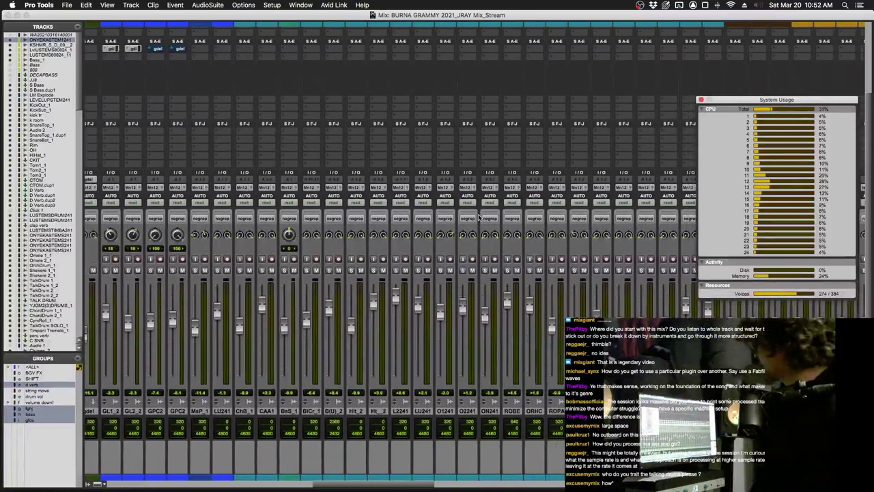
scroll(478, 217, "up", 2)
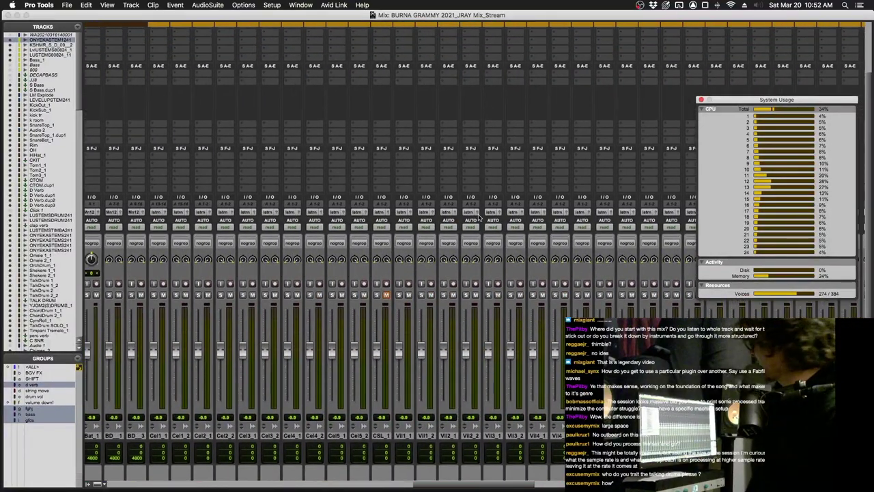
scroll(478, 217, "up", 3)
scroll(478, 218, "right", 2)
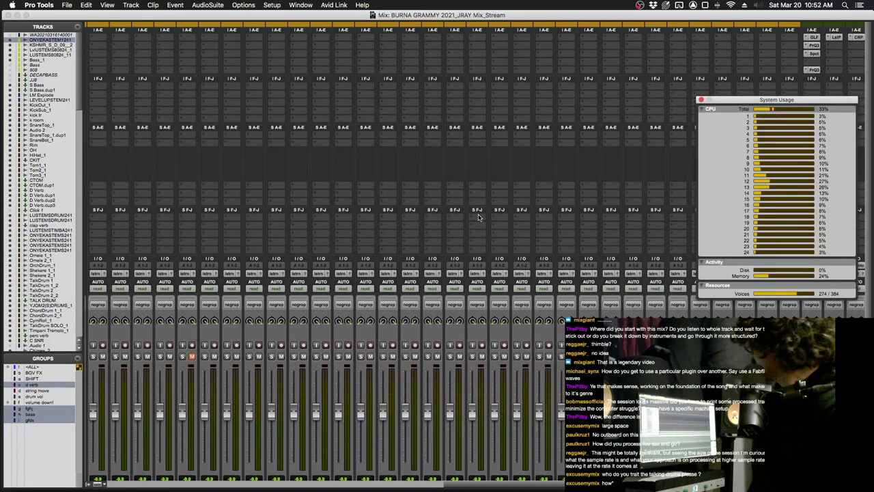
scroll(478, 217, "down", 2)
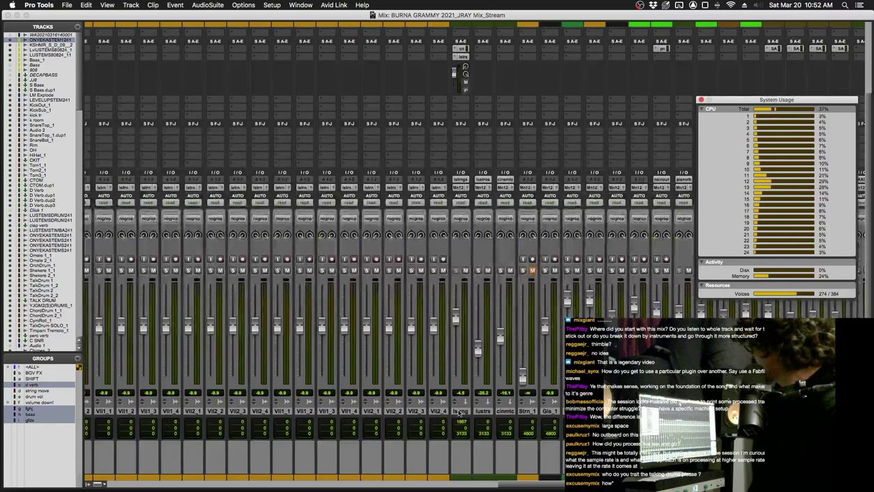
scroll(448, 246, "up", 2)
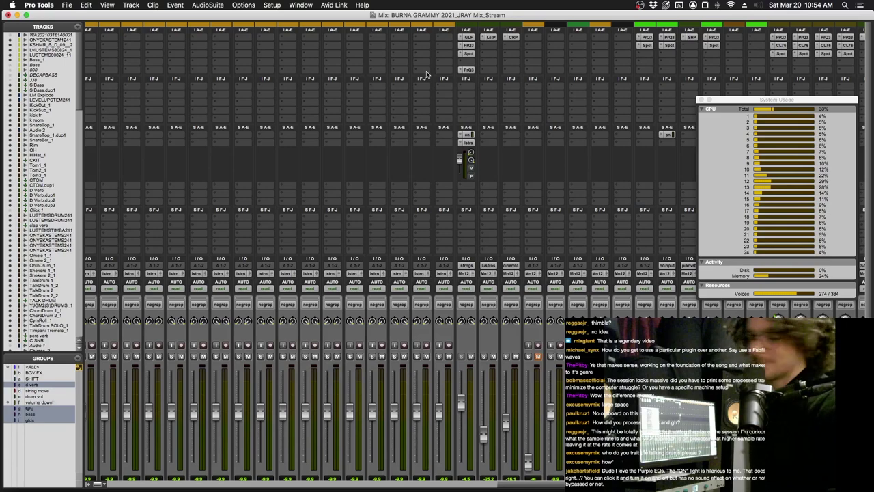
Step: Return to the Master 1 channel in the mixer and move the System Usage window below its inserts
key("super+equal")
key("super+equal")
scroll(426, 74, "left", 10)
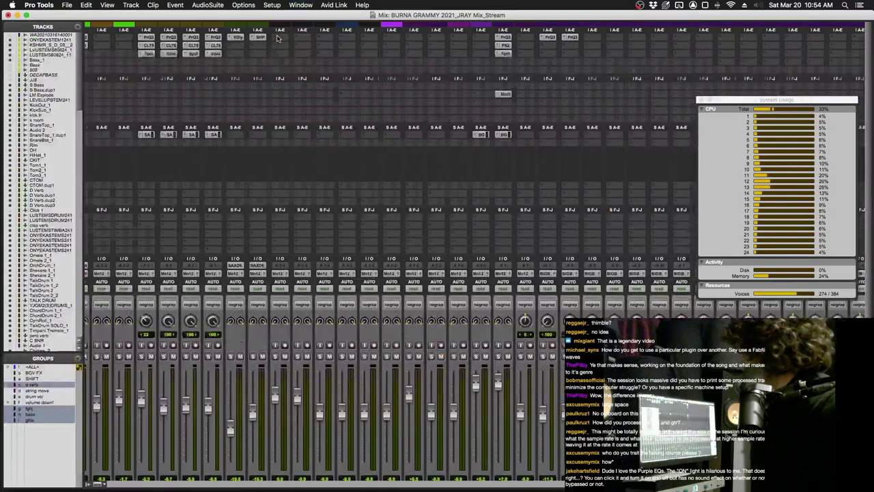
left_click_drag(808, 102, 808, 209)
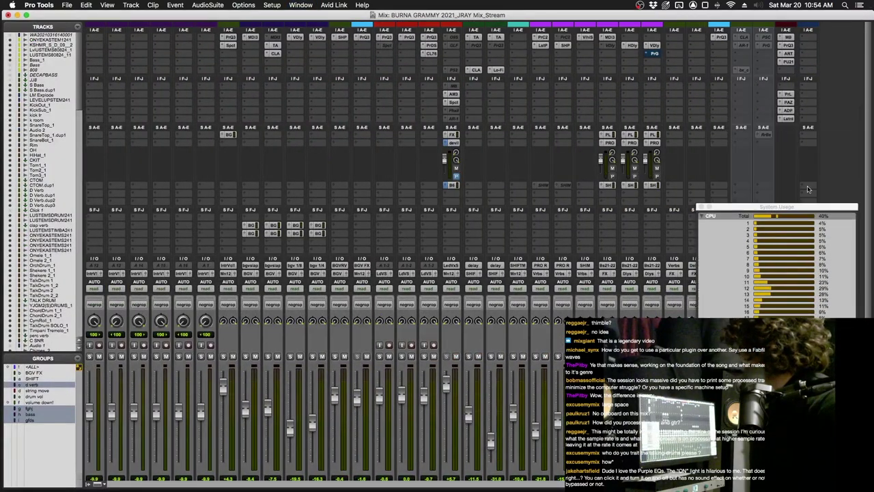
Step: Open PURPLE2P1 on Master 1 and toggle its ON switch on and back off during playback
left_click(787, 62)
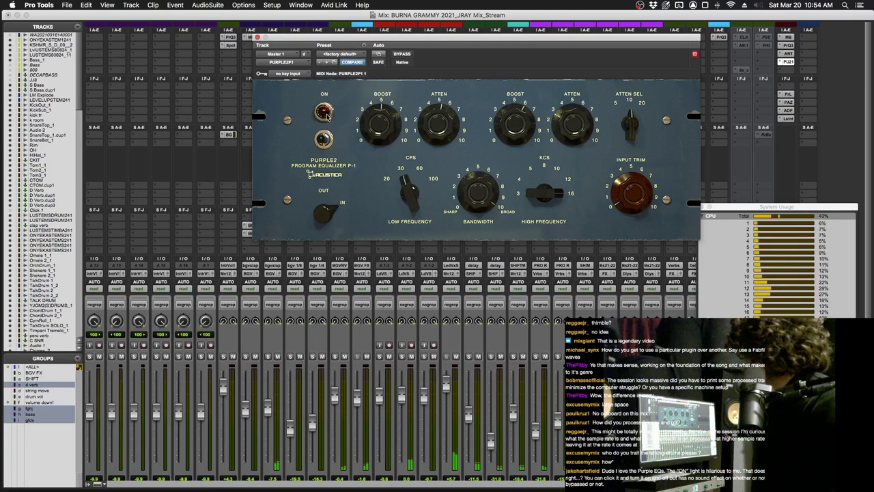
left_click(325, 113)
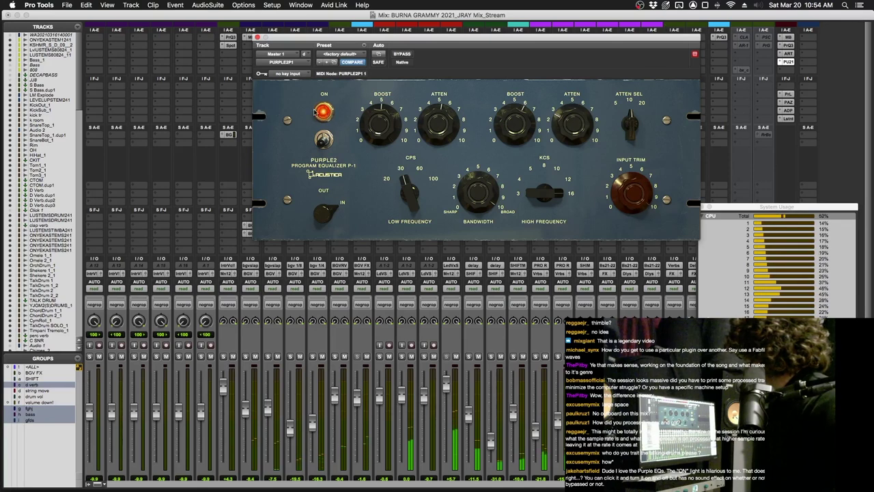
left_click(319, 112)
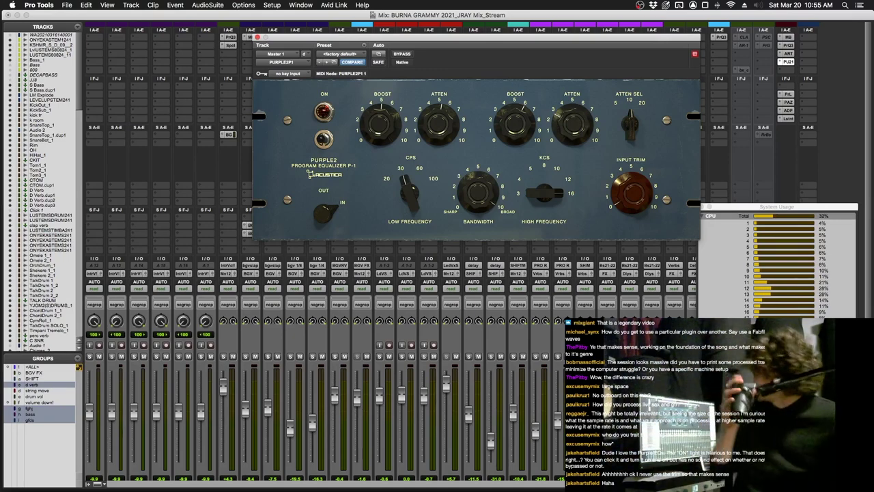
Step: Hide all floating windows and bring the ONYEKA percussion clips from 1:26 onward into view in the Edit window
key("super+alt+ctrl+w")
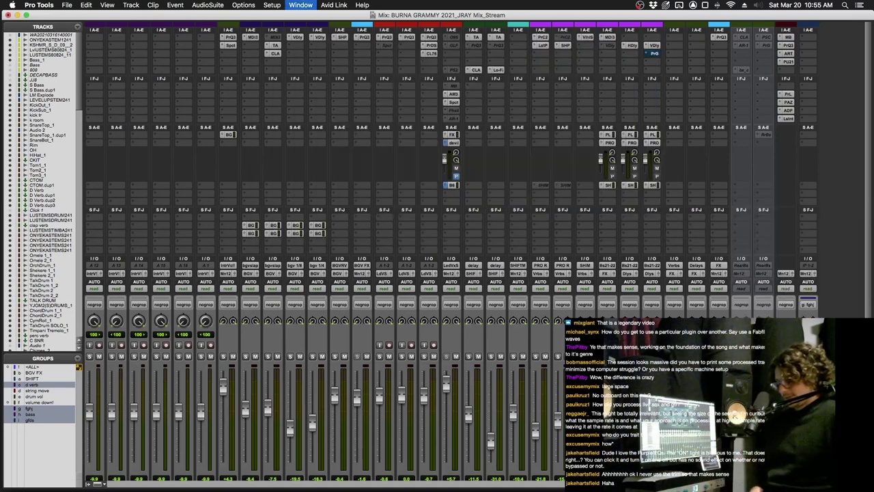
key("super+equal")
scroll(581, 273, "down", 10)
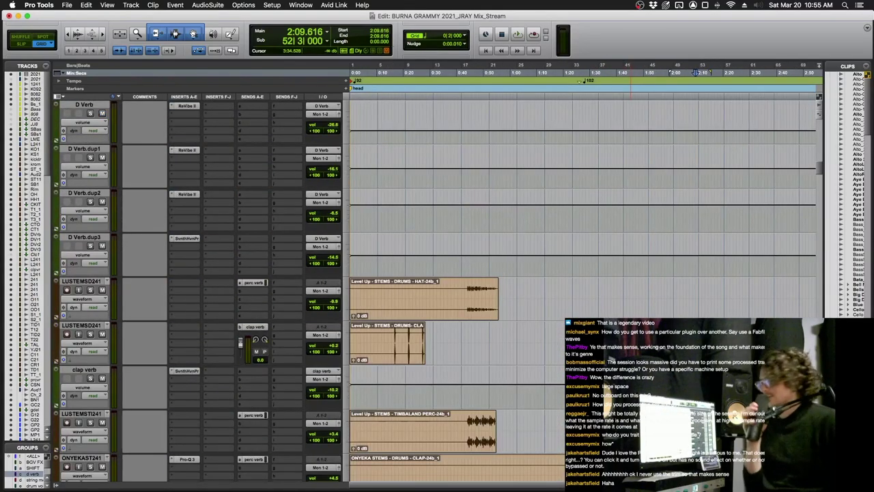
scroll(580, 273, "down", 5)
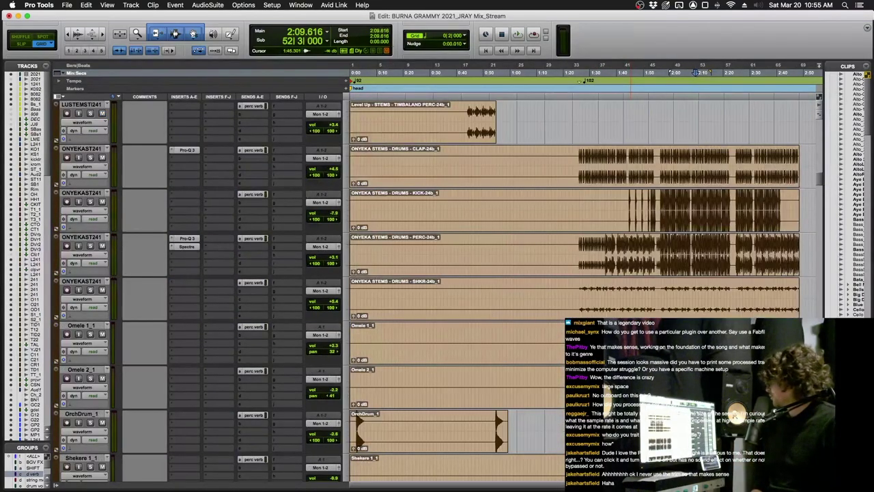
scroll(430, 147, "right", 5)
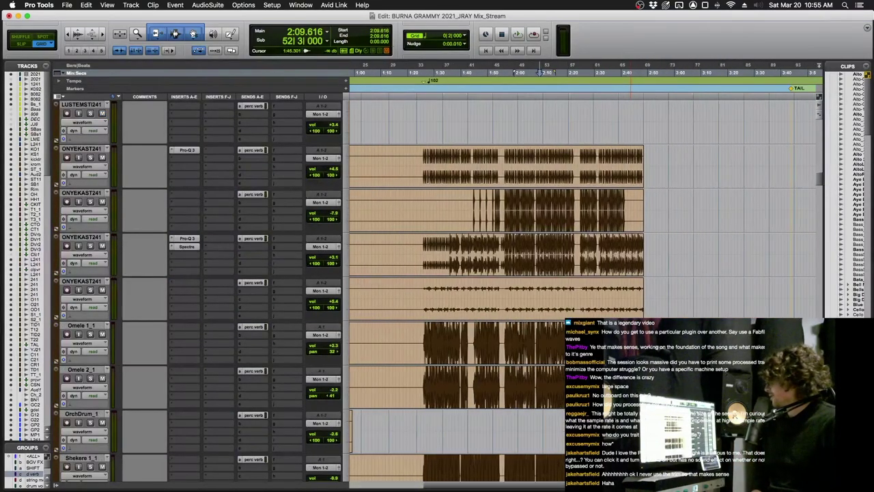
Step: Select 1:26.086 to 1:44.910 across the tracks from the ONYEKA drum stems through ChordDrum 2, and solo those tracks
left_click(424, 153)
scroll(466, 329, "down", 5)
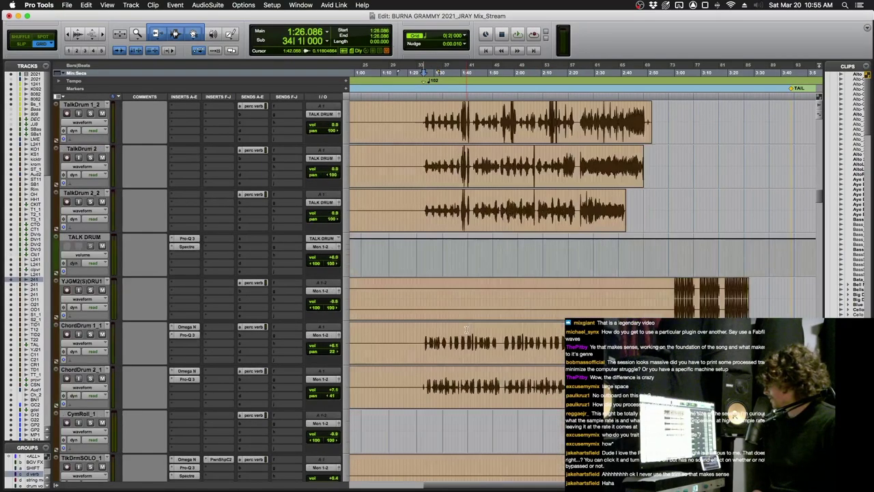
left_click_drag(423, 342, 462, 333)
scroll(437, 185, "up", 5)
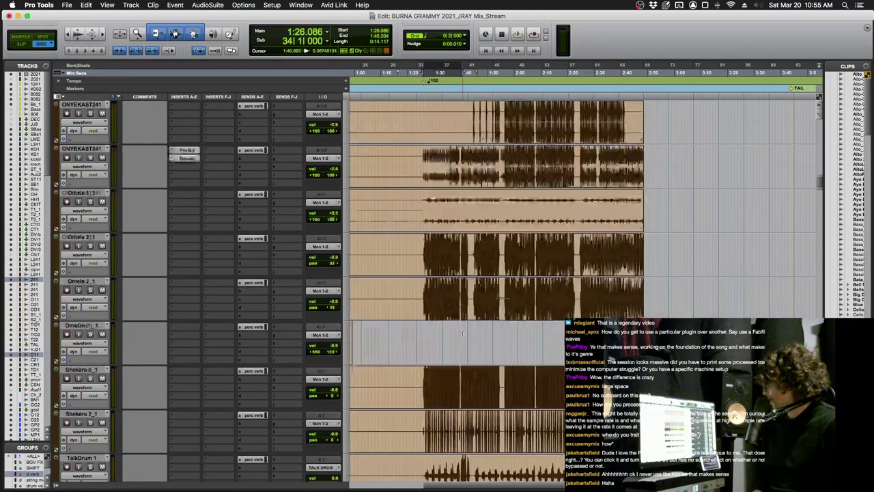
left_click_drag(424, 154, 472, 198)
key("shift+s")
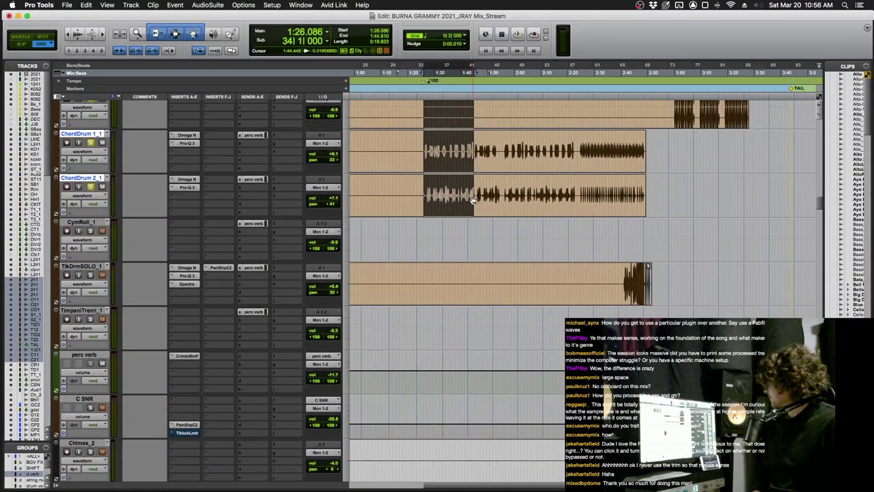
Step: Play back the soloed percussion selection while reviewing its tracks, and stop playback
key("space")
scroll(472, 199, "up", 5)
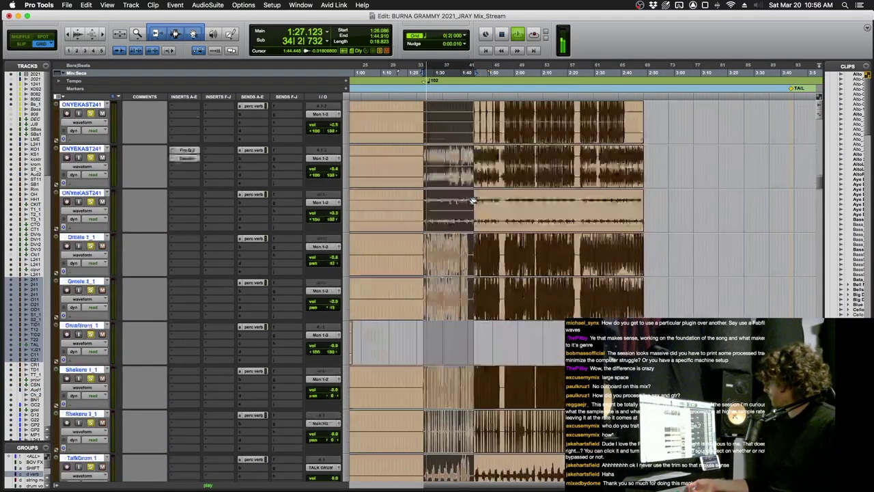
scroll(471, 199, "up", 3)
scroll(472, 199, "down", 4)
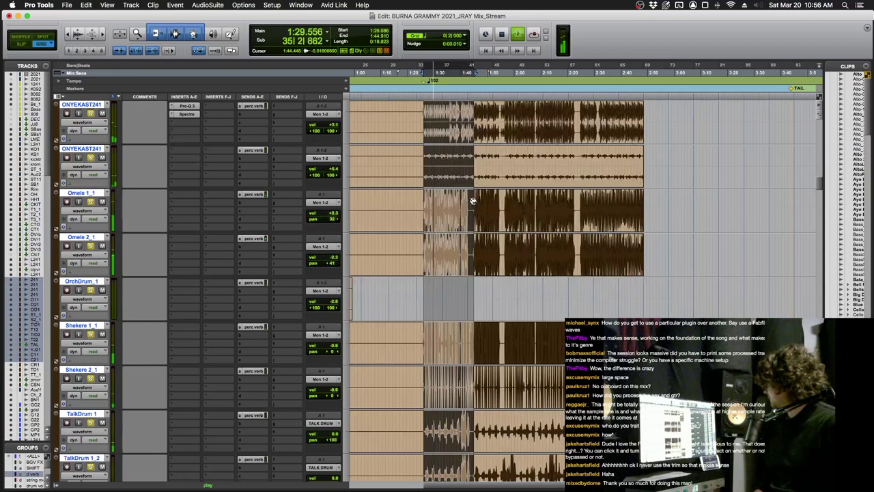
key("space")
Step: Show the session's Video window, shrink it, and place it in the screen corner clear of the selected percussion clips
left_click(301, 5)
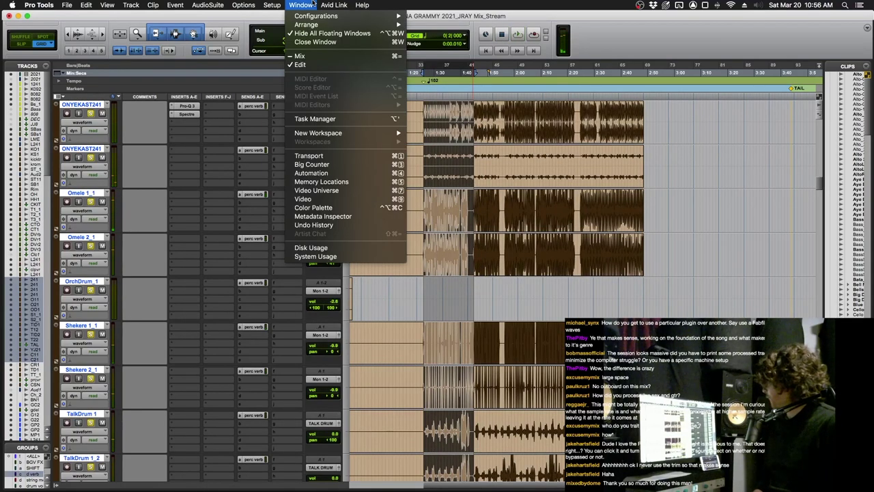
left_click(335, 201)
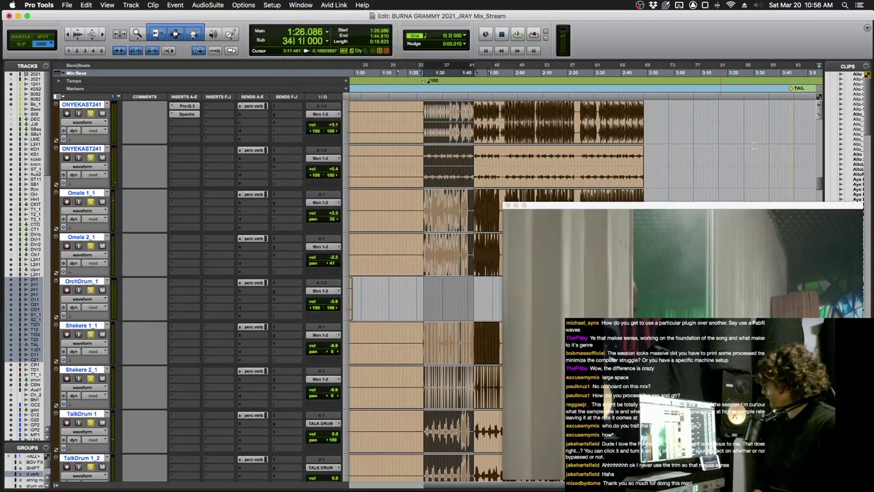
left_click_drag(715, 202, 272, 24)
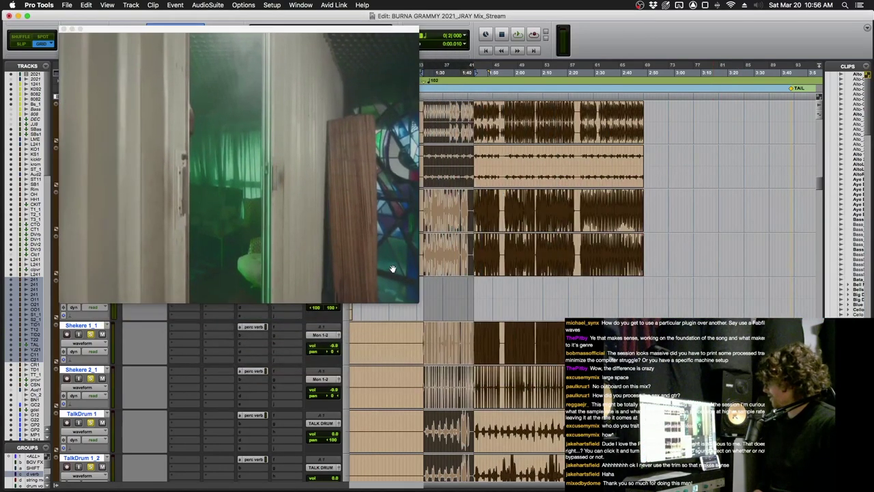
left_click_drag(415, 302, 323, 229)
left_click_drag(214, 32, 152, 13)
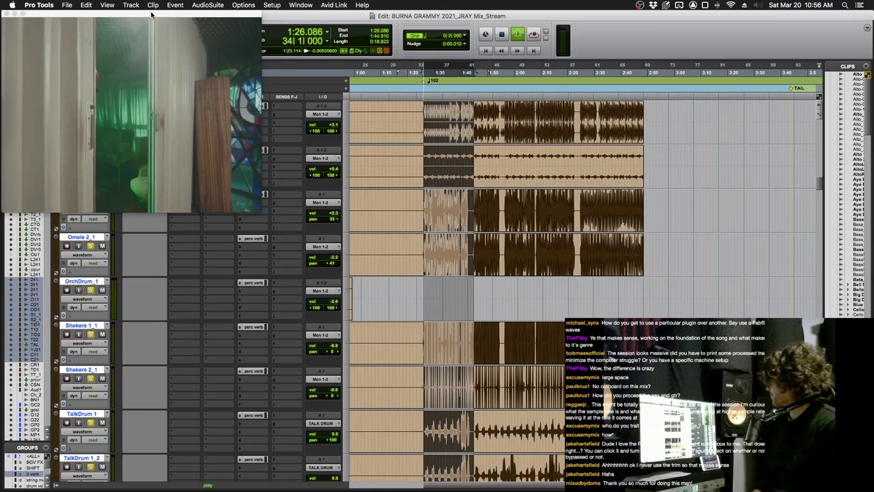
Step: Play the soloed percussion against the video, briefly showing and hiding the floating plug-in windows, and stop playback
key("space")
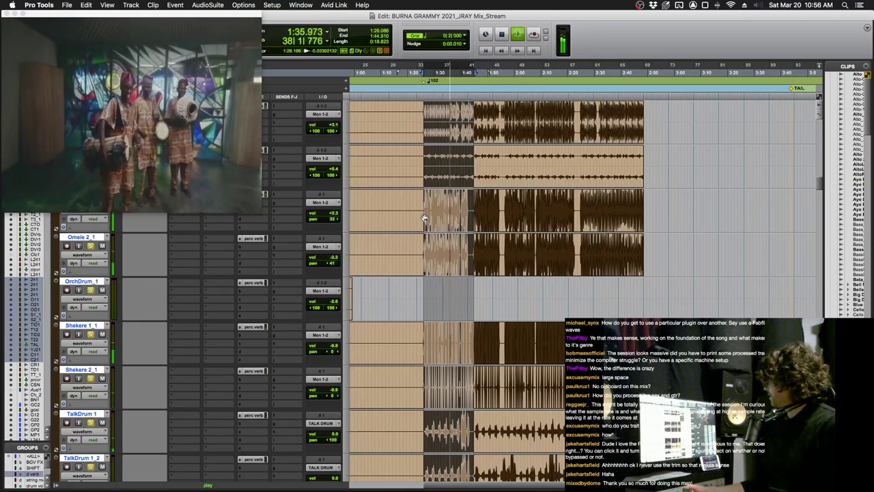
key("ctrl+alt+super+w")
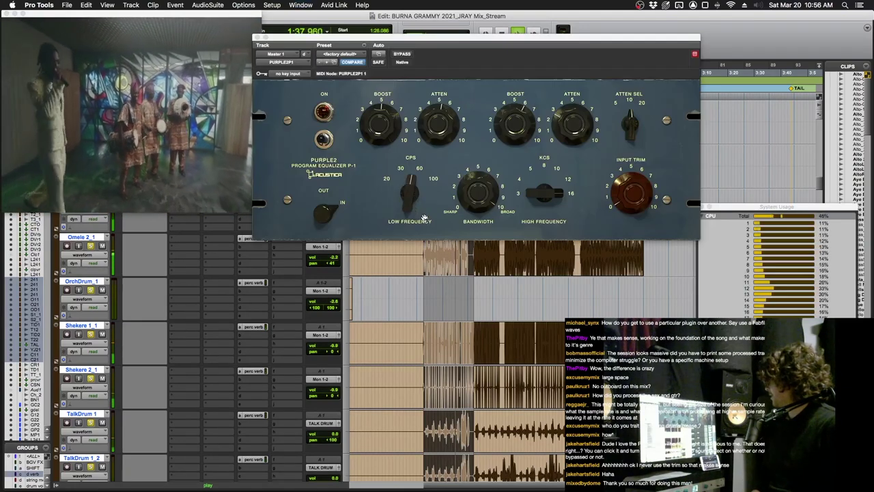
key("ctrl+alt+super+w")
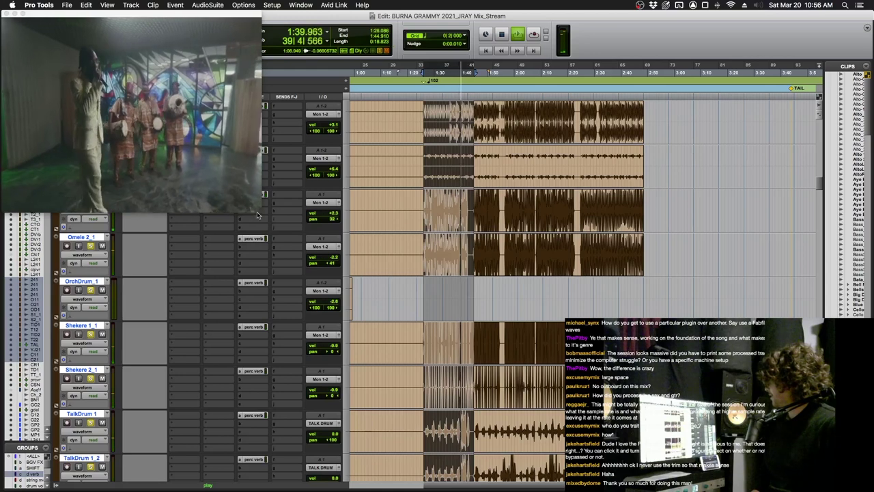
key("space")
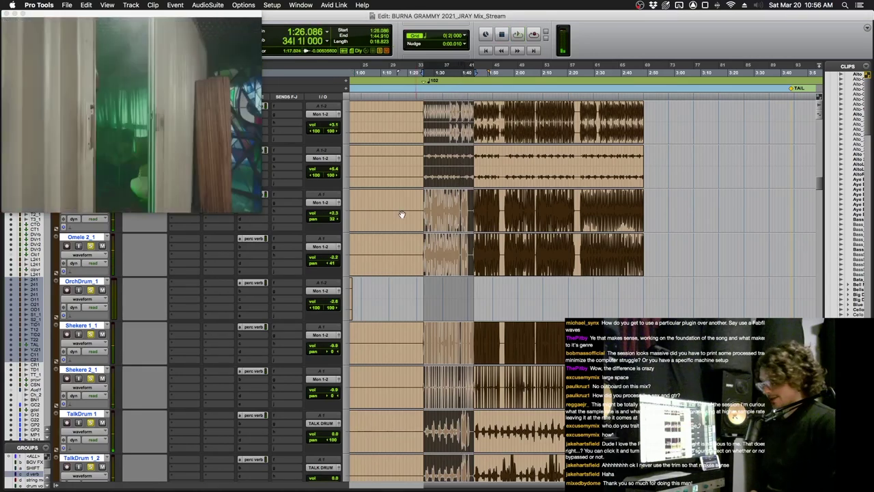
Step: Find the percussion channels in the mixer, view the CRP reverb insert on the perc verb channel, and close it
scroll(402, 214, "up", 2)
key("super+equal")
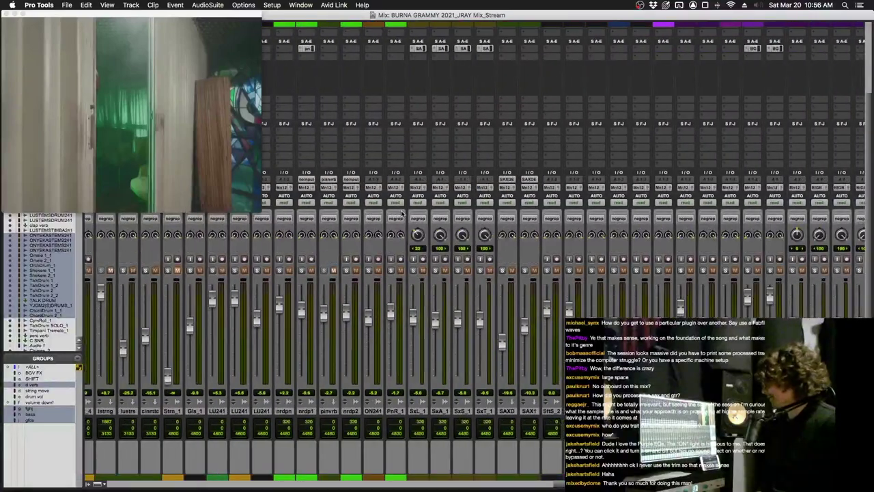
scroll(401, 215, "right", 10)
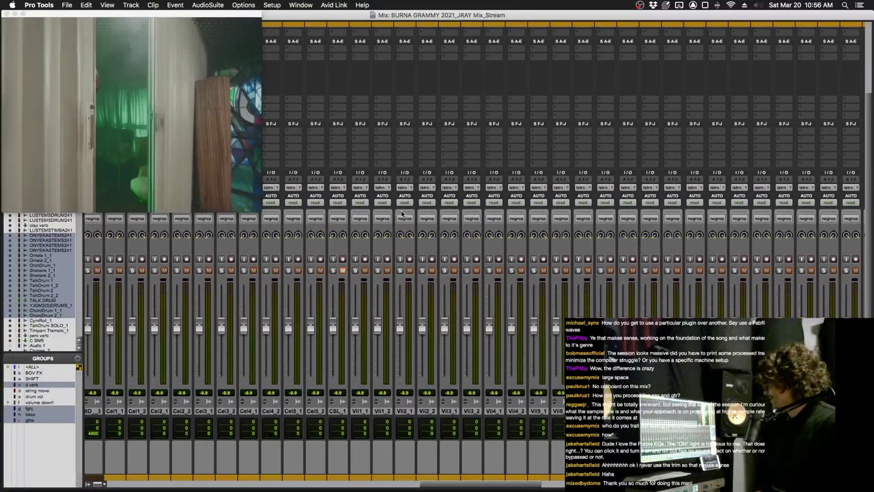
scroll(401, 215, "left", 15)
scroll(402, 214, "right", 5)
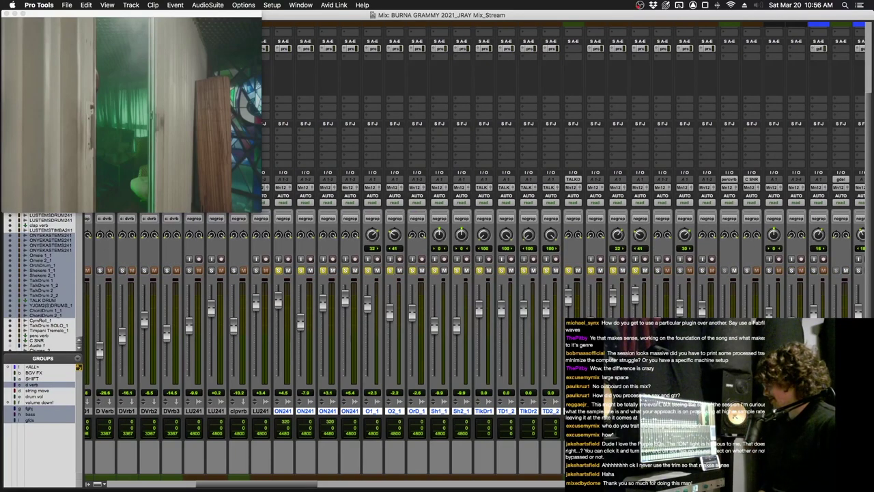
scroll(299, 317, "up", 3)
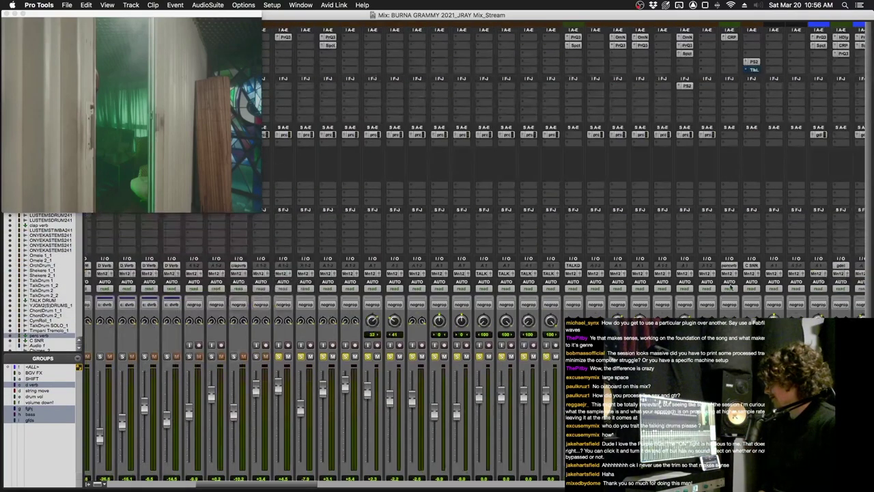
left_click(731, 38)
left_click_drag(345, 13, 662, 13)
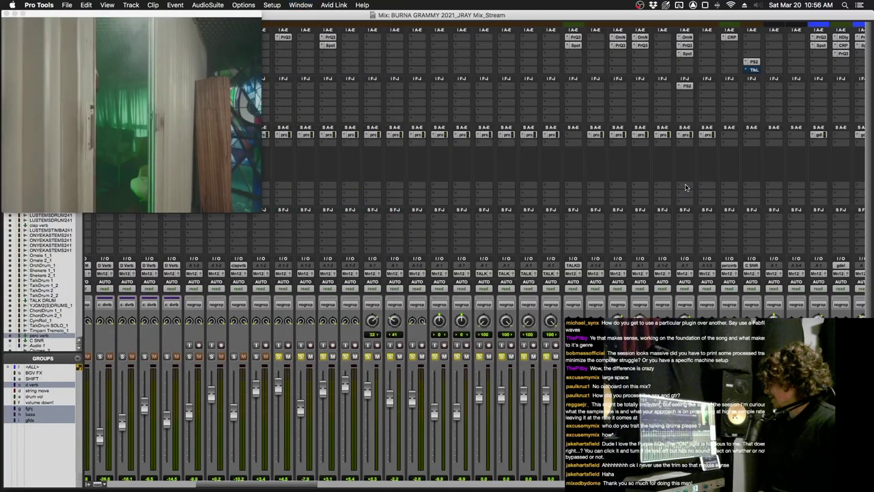
key("super+w")
Step: Leave only the ONYEKA clap channel soloed in the mixer
scroll(474, 328, "down", 3)
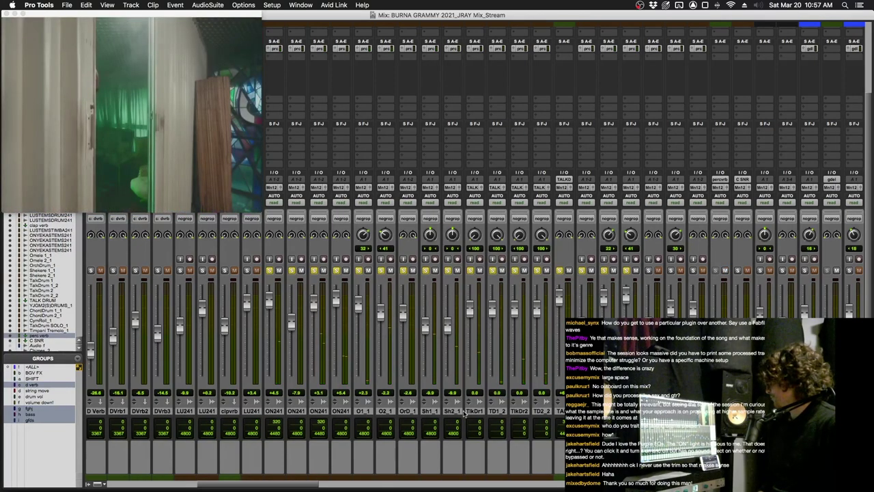
left_click(269, 272)
left_click(269, 271)
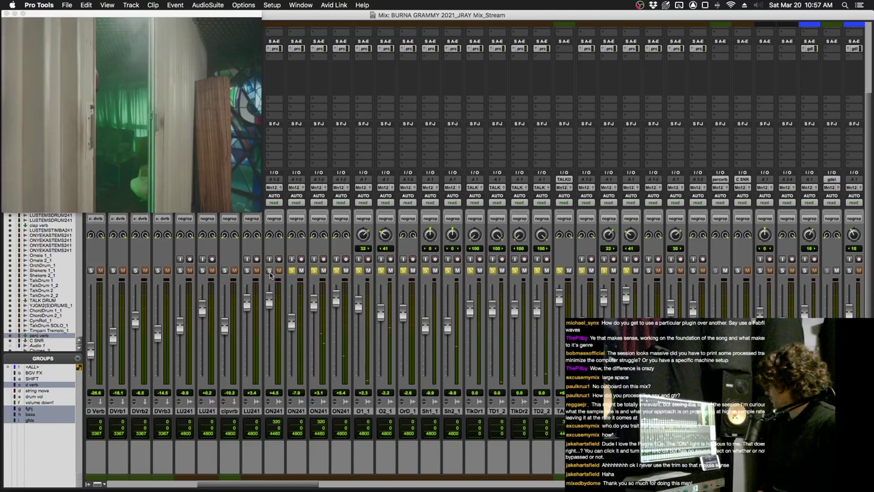
Step: Open Pro-Q 3 on the ONYEKA clap channel and bypass it to hear the clap without EQ
scroll(269, 273, "up", 3)
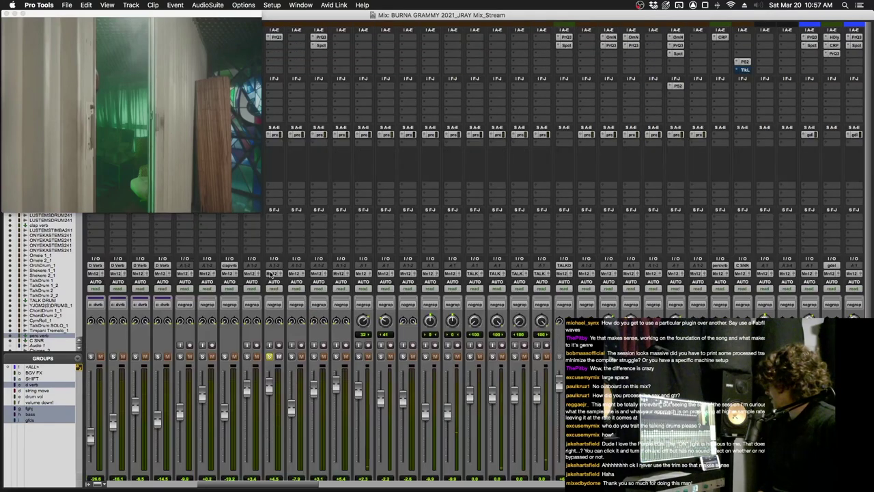
left_click(274, 36)
left_click(401, 54)
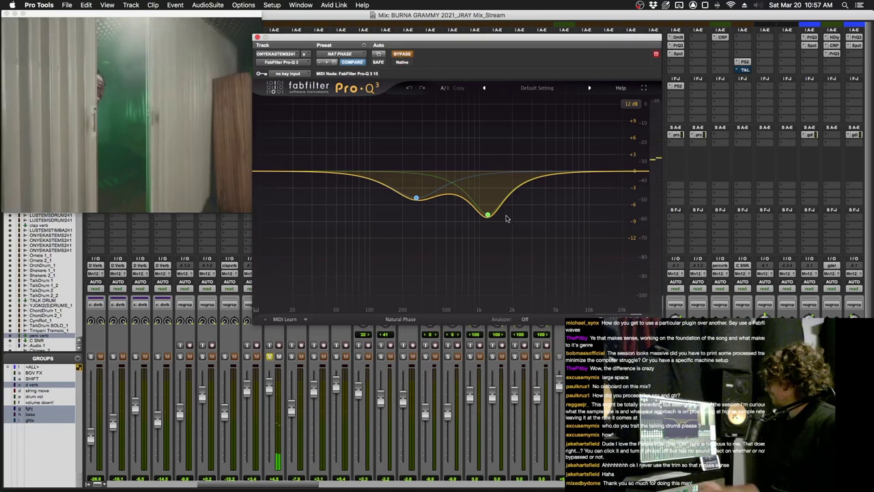
Step: Try a +10.58 dB boost on the clap EQ's 1188.6 Hz band with bypass off, and undo it before closing Pro-Q 3
mouse_move(488, 217)
left_click_drag(487, 217, 487, 112)
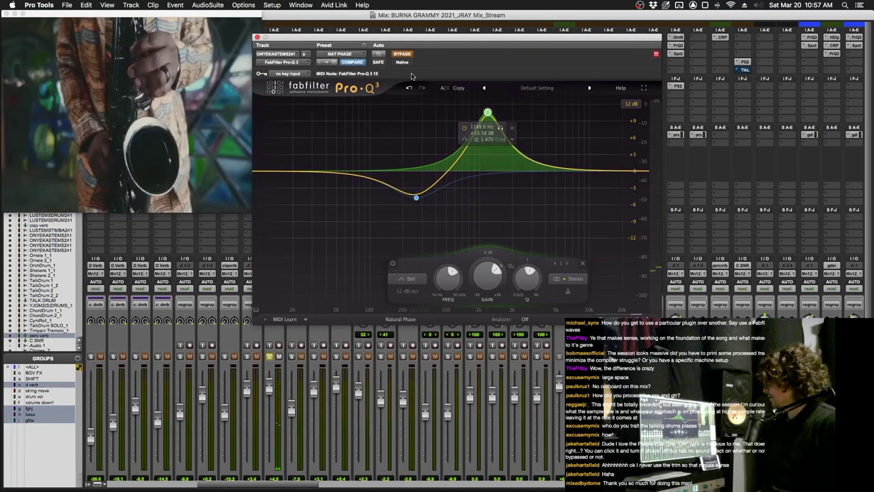
left_click(401, 53)
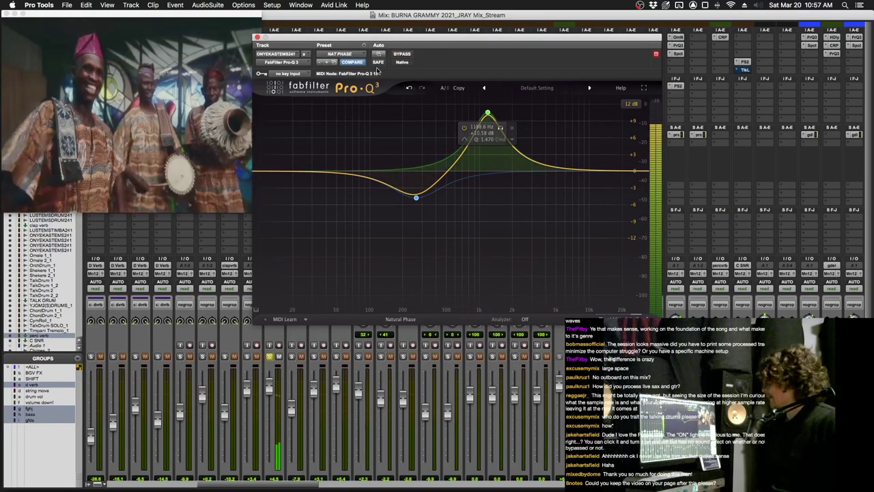
left_click(409, 87)
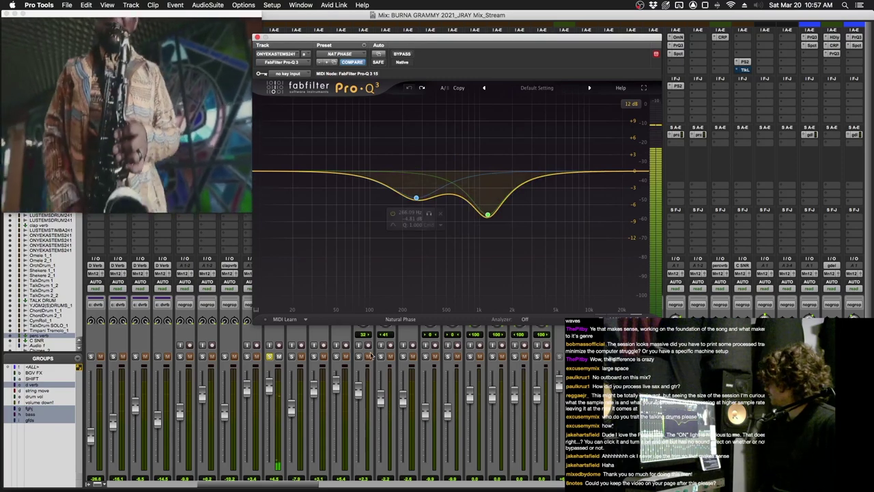
key("super+w")
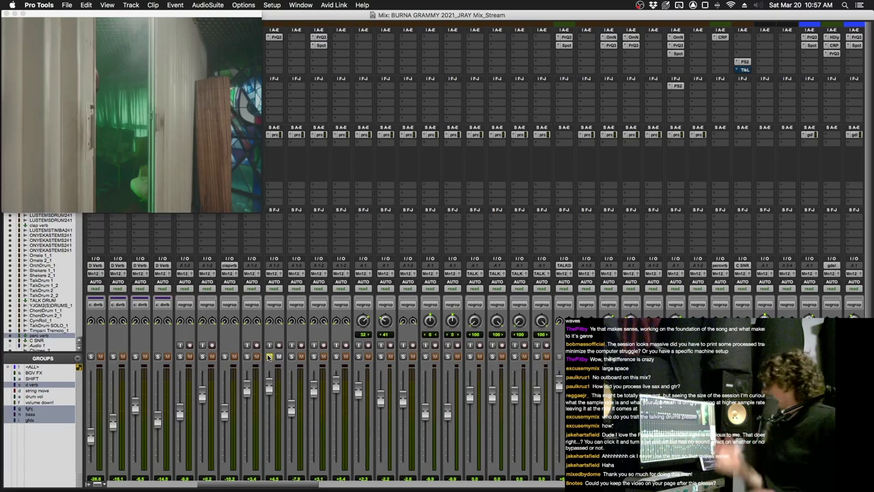
Step: Solo the ONYEKA percussion channel in place of the clap, and save the session
left_click(313, 357)
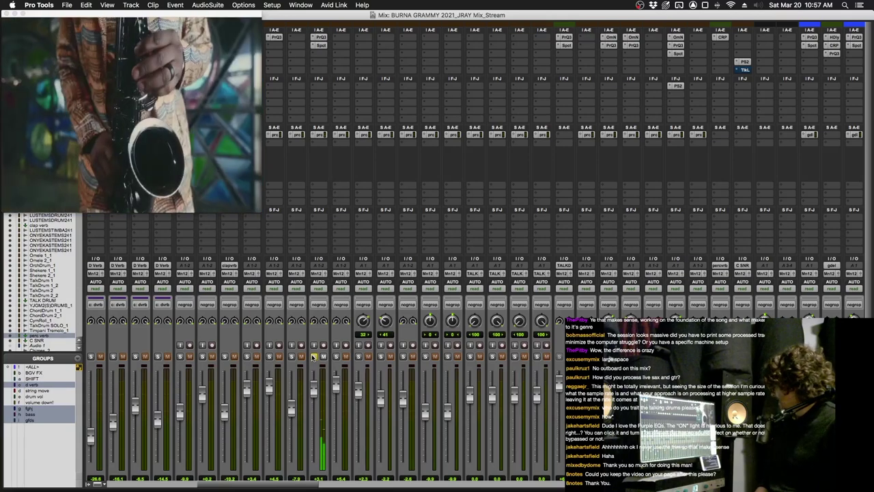
key("super+s")
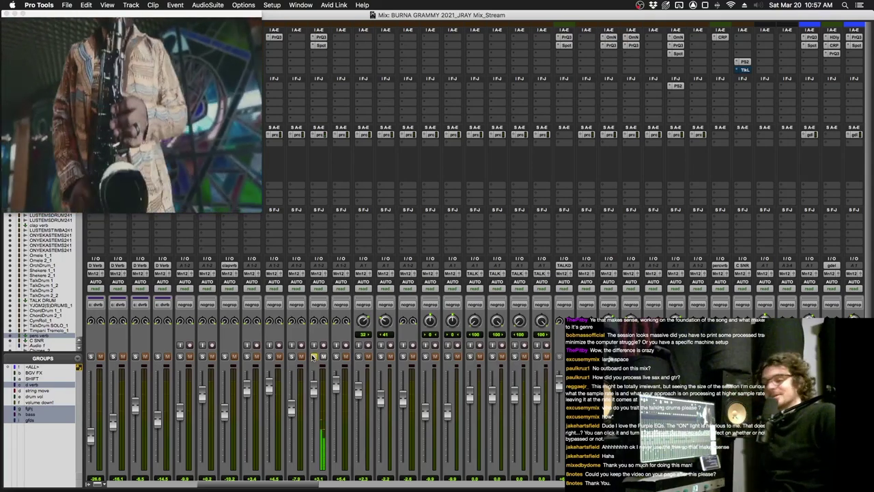
left_click(313, 357)
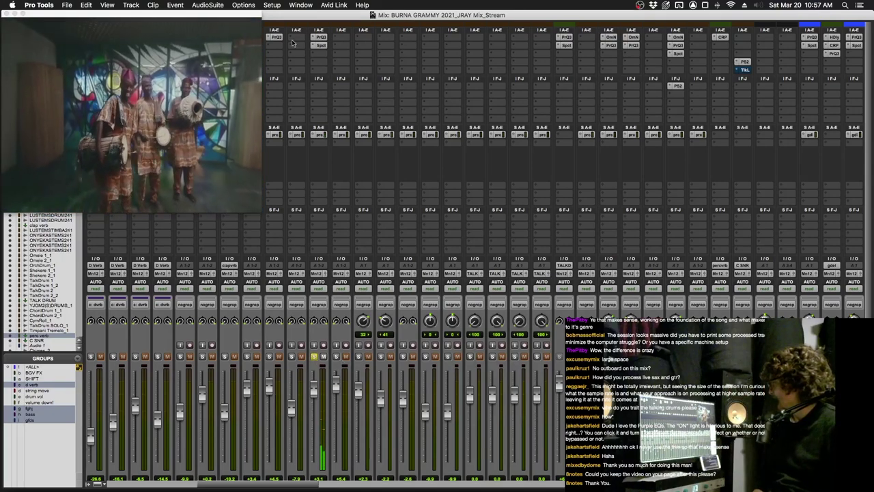
Step: Inspect Pro-Q 3 on the soloed ONYEKA percussion channel, and replace it on screen with the channel's Spectre plug-in
left_click(325, 35)
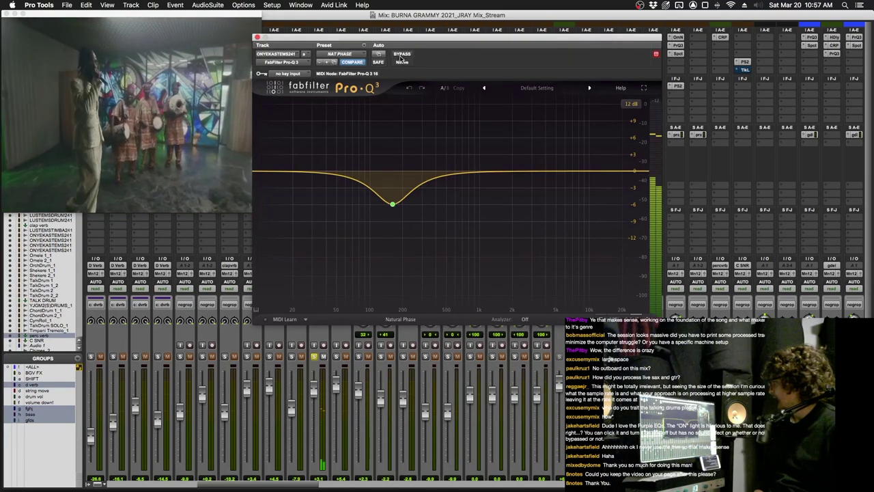
key("super+w")
left_click(322, 44)
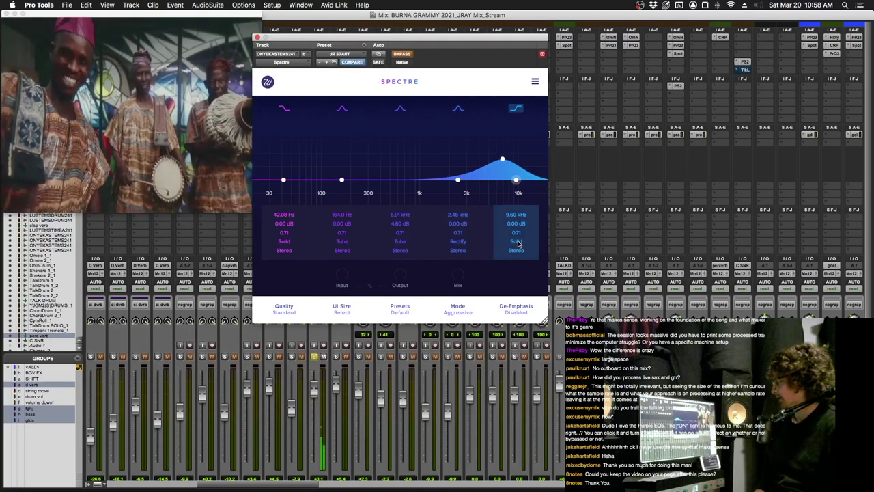
Step: Take Spectre out of bypass and close it, and clear the solo on the neighbouring ONYEKA percussion channel
left_click(401, 54)
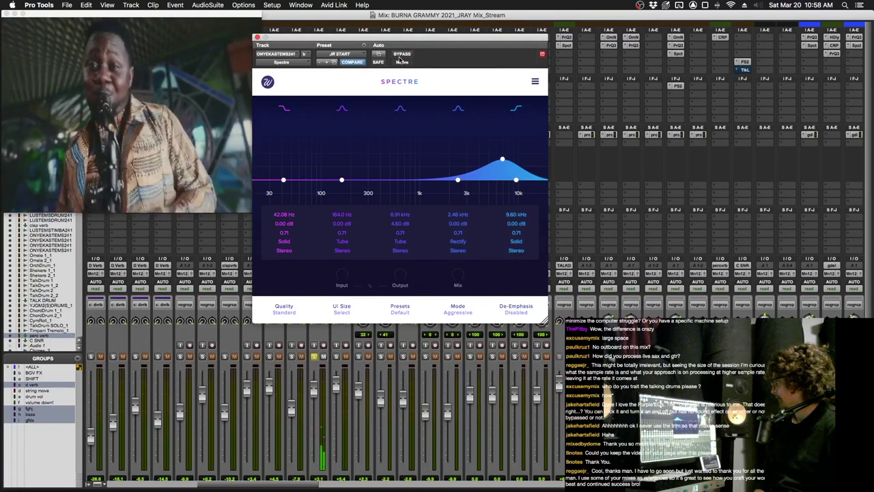
key("super+w")
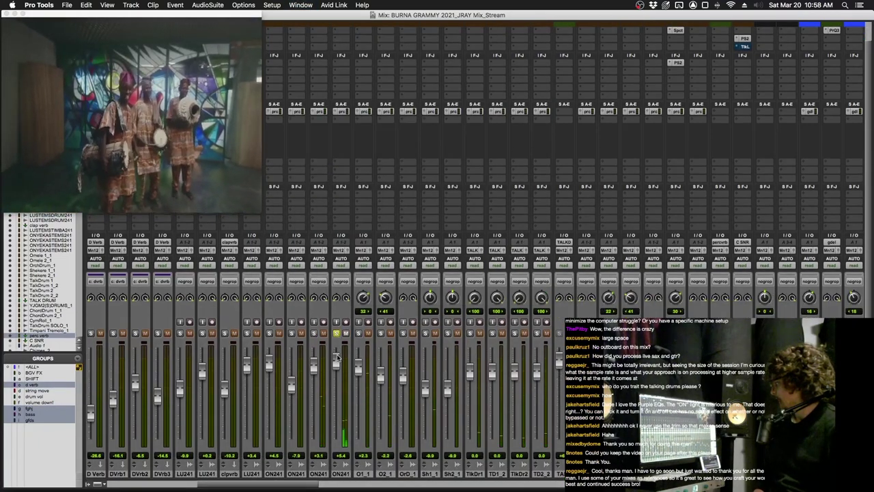
left_click(336, 356)
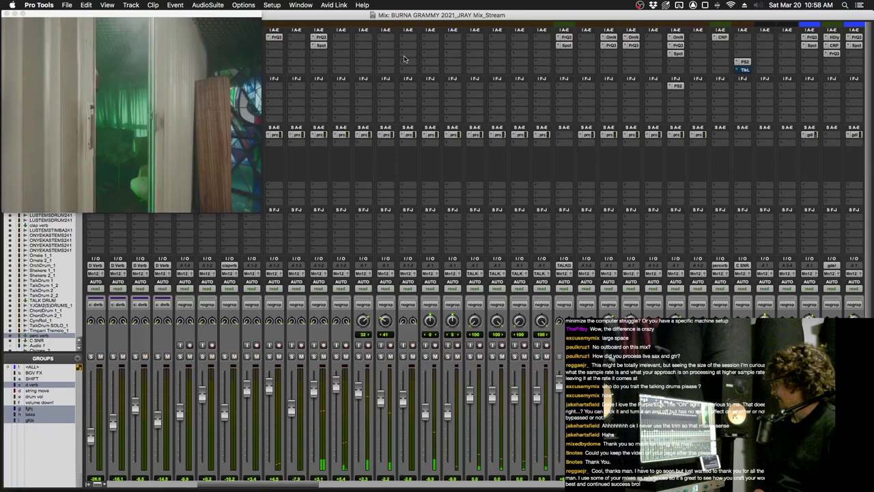
Step: Select and solo the last two ONYEKA channels together with the Omele, OrchDrum and Shekere channels
scroll(536, 80, "down", 5)
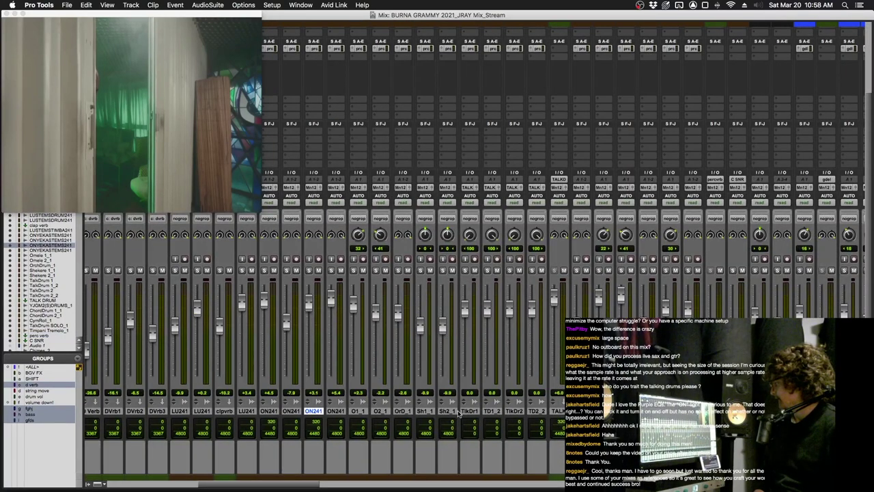
scroll(457, 415, "up", 5)
scroll(458, 414, "down", 5)
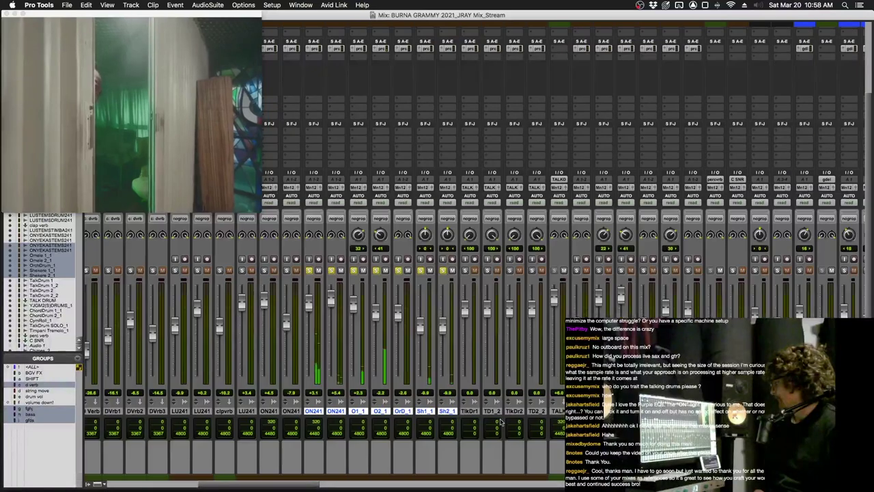
scroll(517, 396, "up", 5)
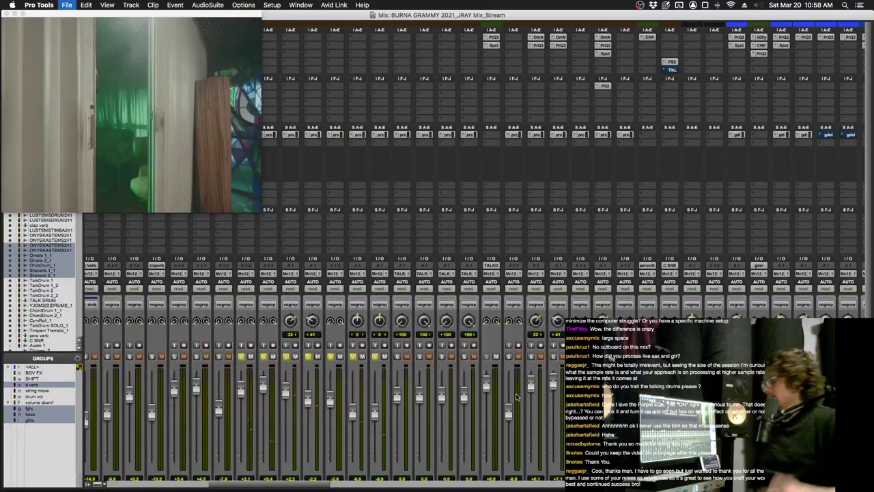
Step: Solo the four TalkDrum channels and the TALK DRUM bus in place of the previous percussion group
scroll(517, 396, "down", 5)
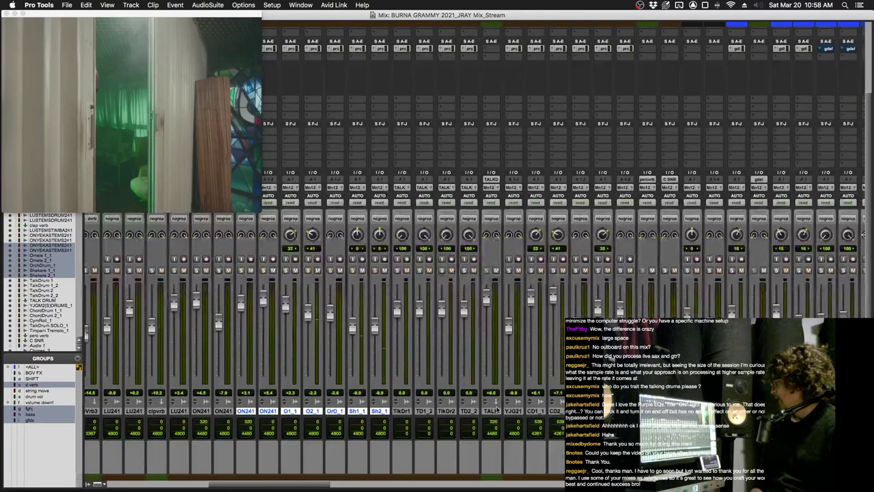
left_click(492, 411)
left_click(408, 411, "shift")
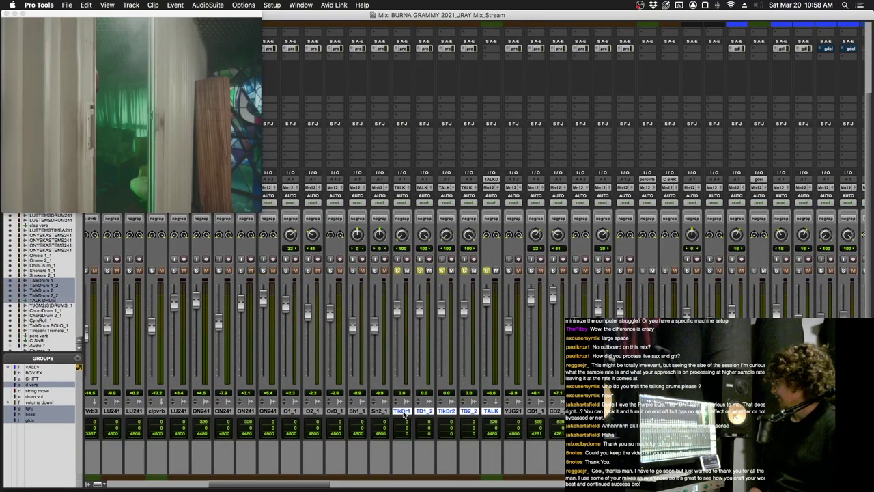
scroll(405, 413, "up", 5)
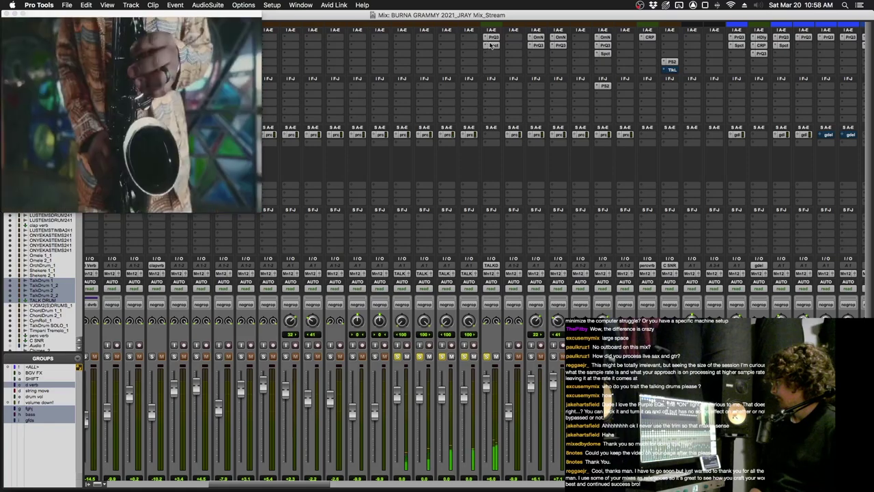
Step: Show the TALK DRUM bus's Pro-Q 3 and Spectre side by side, and compare the EQ with and without bypass
left_click(492, 40)
key("ctrl+alt+super+w")
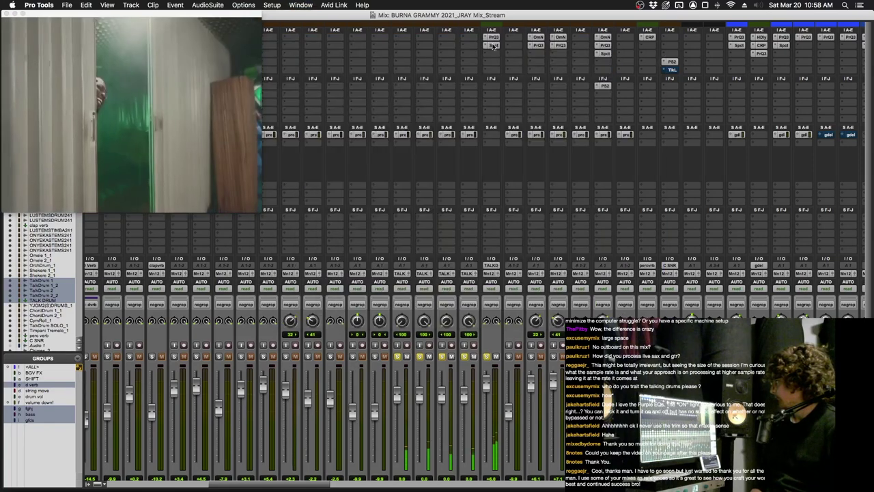
left_click(493, 37)
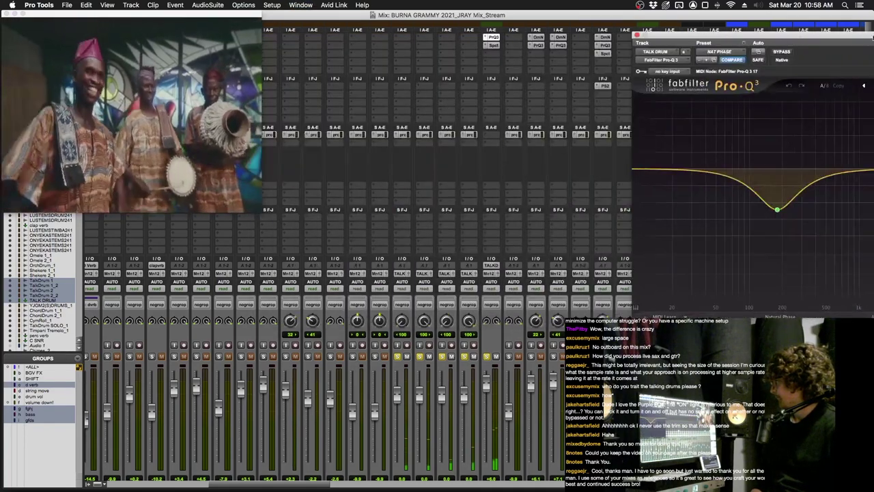
left_click(493, 45)
left_click_drag(687, 39, 384, 52)
left_click(479, 63)
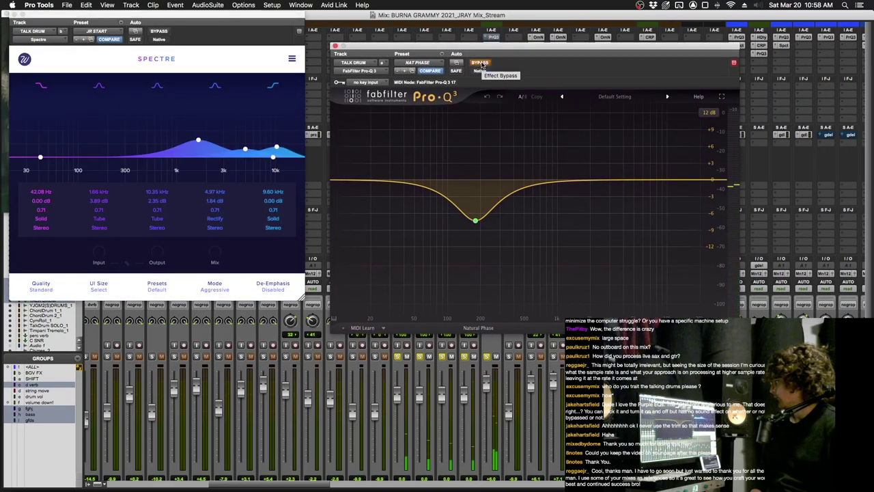
left_click(479, 62)
Step: Try a boost of about 9 dB on the TALK DRUM EQ's 179.48 Hz band, undo it, and close both plug-ins
left_click_drag(475, 220, 478, 129)
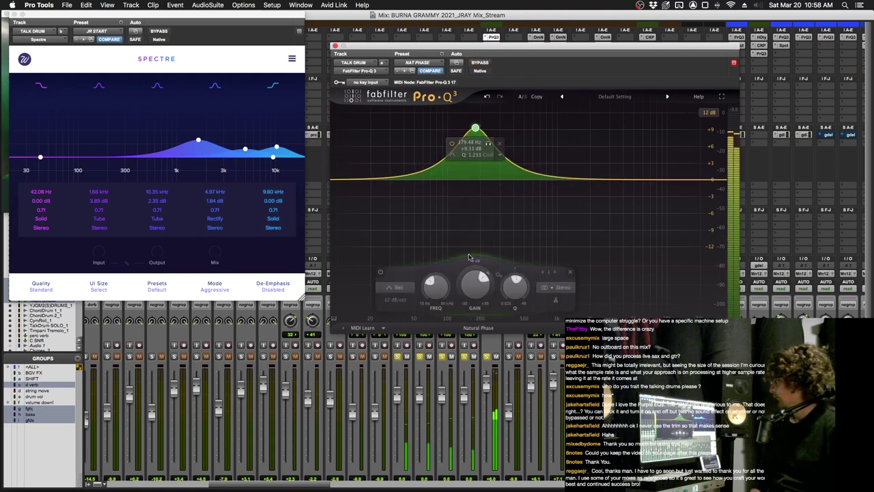
left_click(487, 98)
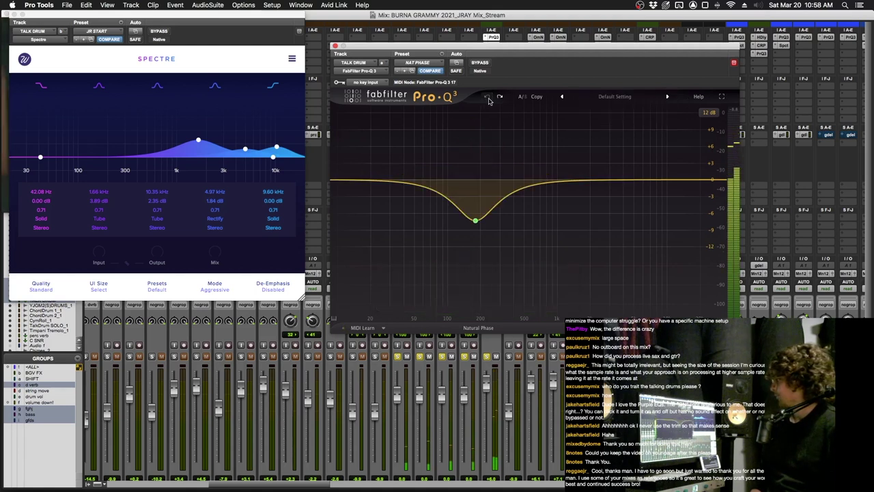
left_click(159, 32)
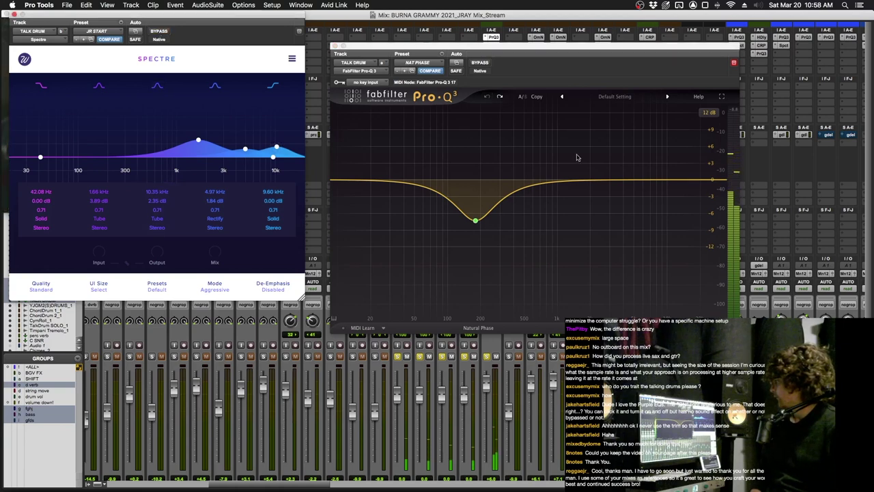
key("ctrl+alt+super+w")
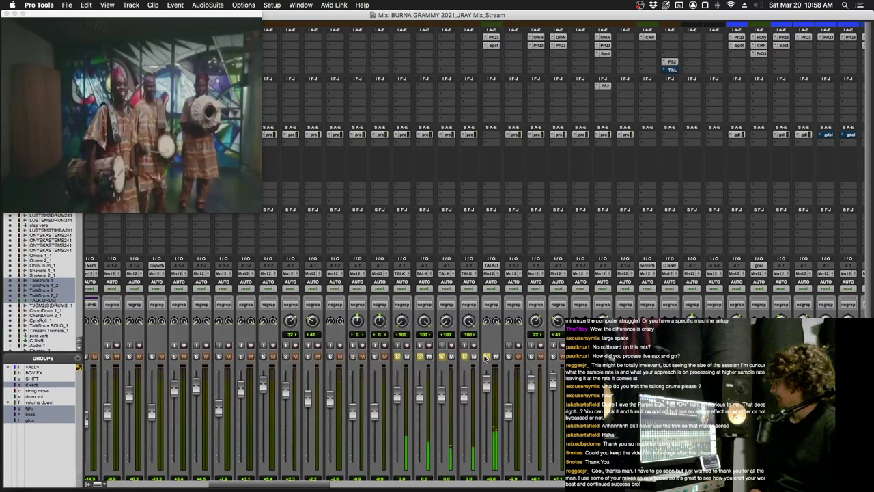
Step: Solo the channels from YJGM2(S)DRUMS_1 through perc verb in place of the talking drums
scroll(486, 358, "down", 4)
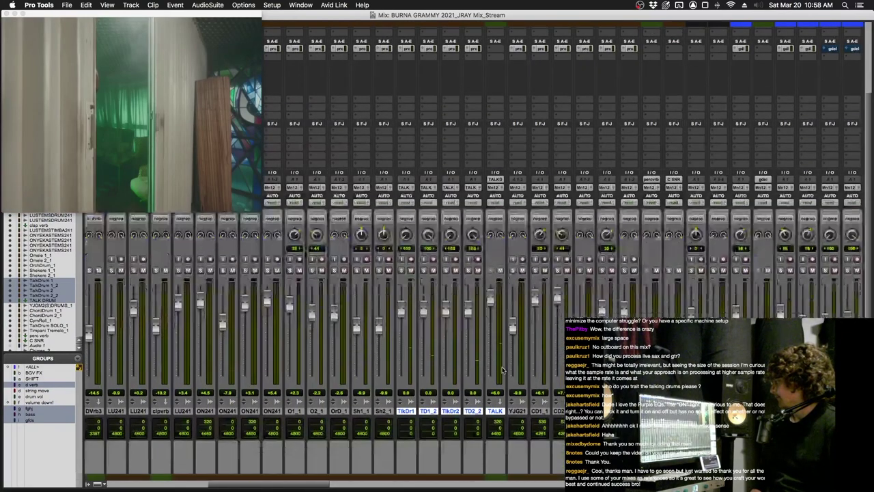
left_click_drag(518, 411, 653, 410)
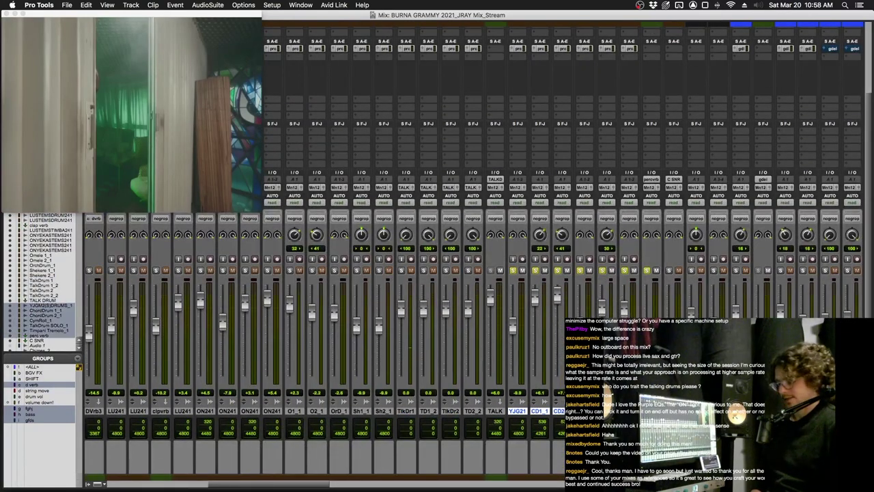
scroll(486, 342, "up", 4)
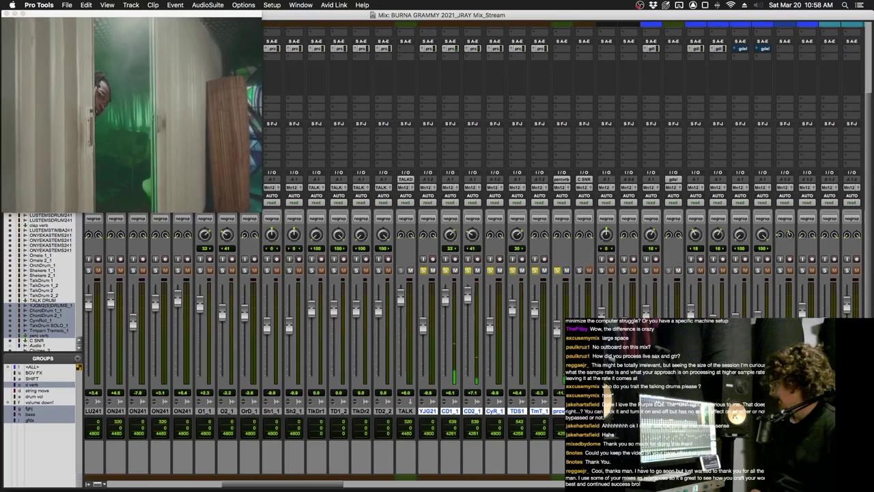
Step: Solo only the ChordDrum 1_1 channel, and bypass its Pro-Q 3 and Omega N plug-ins for comparison
scroll(449, 279, "down", 4)
scroll(465, 273, "up", 4)
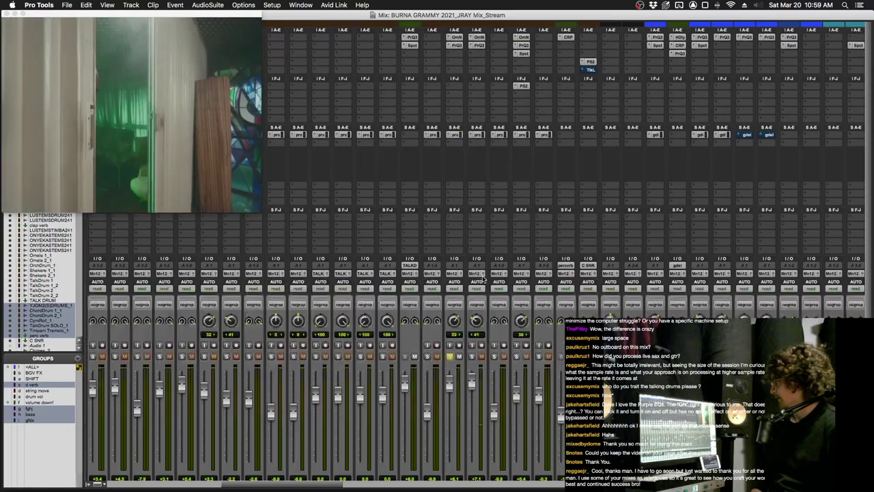
left_click(457, 38)
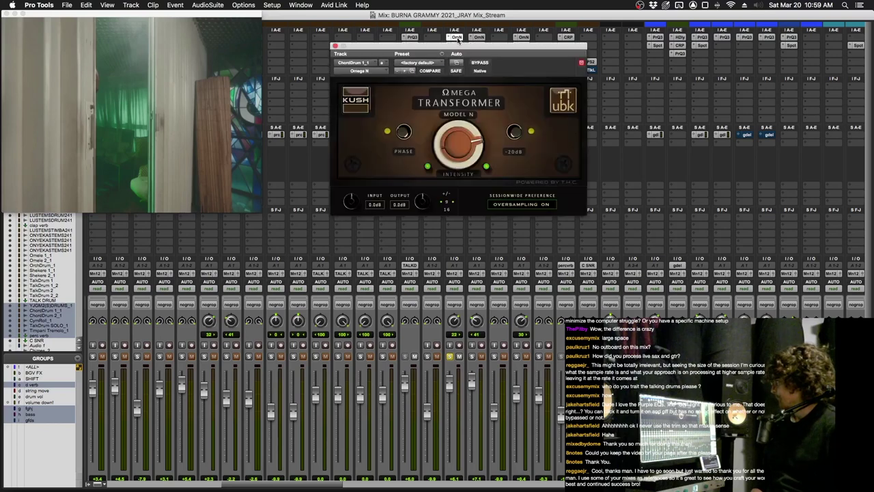
left_click(456, 38)
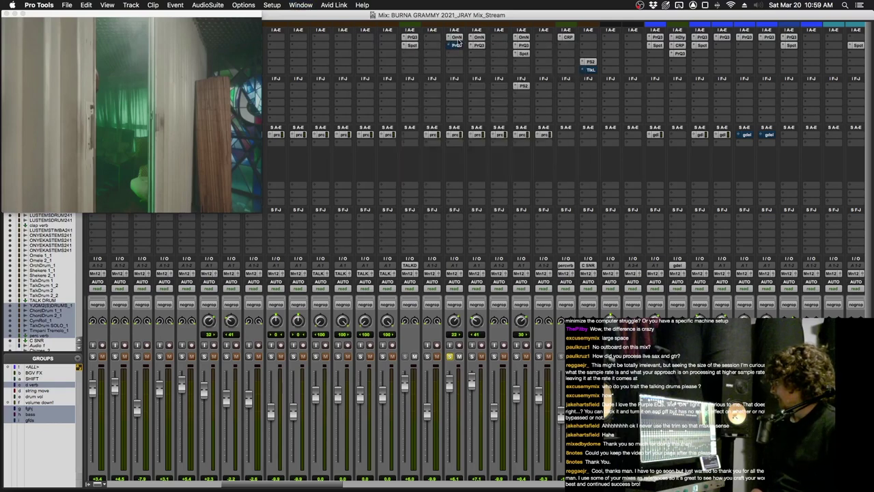
left_click(457, 38)
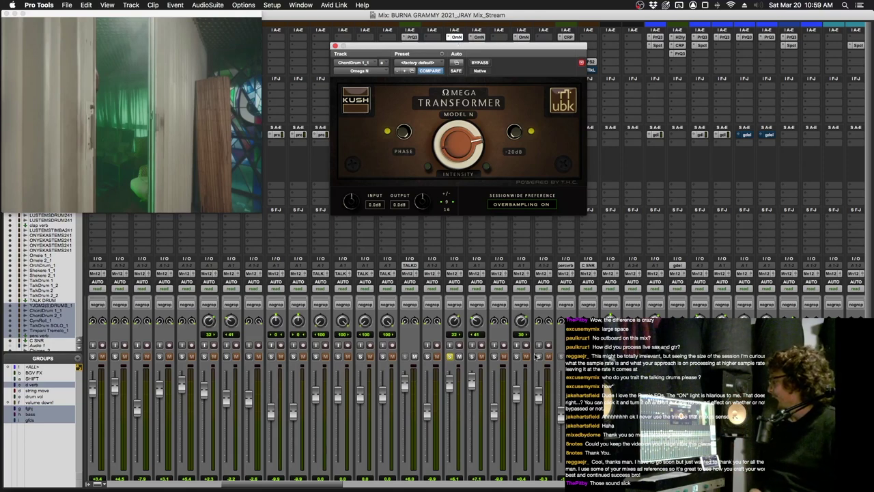
left_click(456, 36, "super")
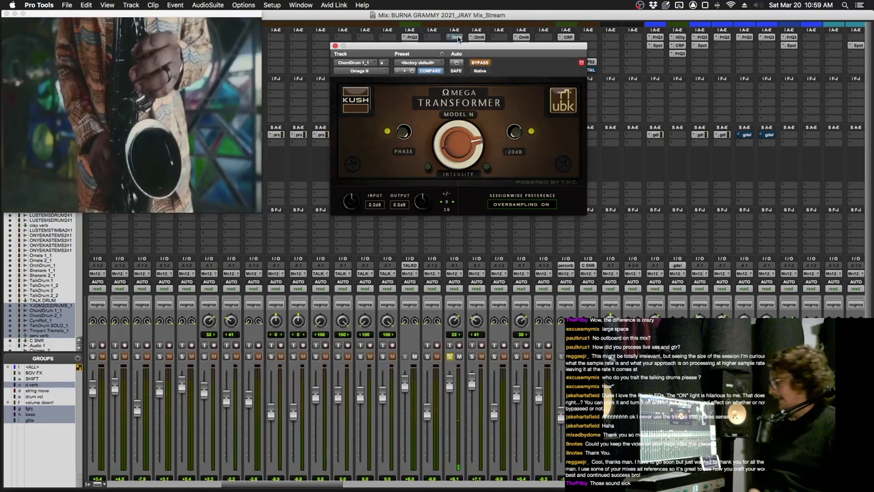
Step: Switch to the Edit window, close Omega N, and bring the TalkDrum and YJGM2(S)DRUMS_1 tracks into view
key("super+equal")
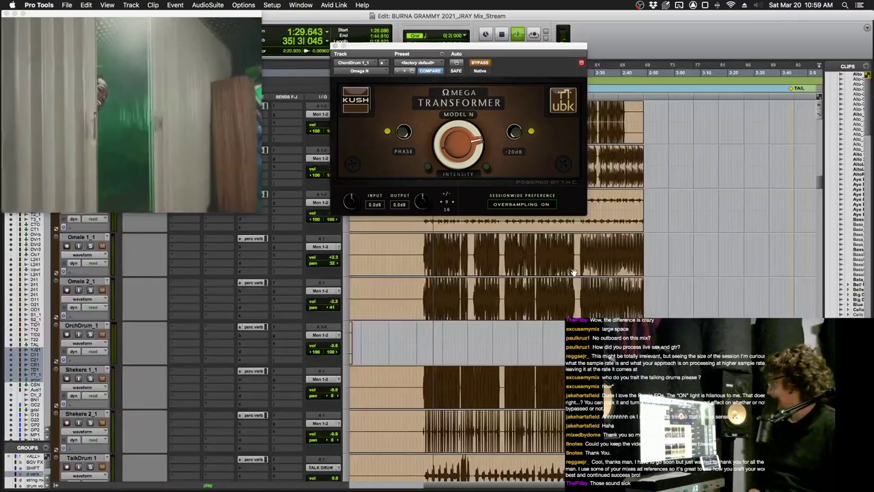
key("super+w")
scroll(574, 272, "down", 5)
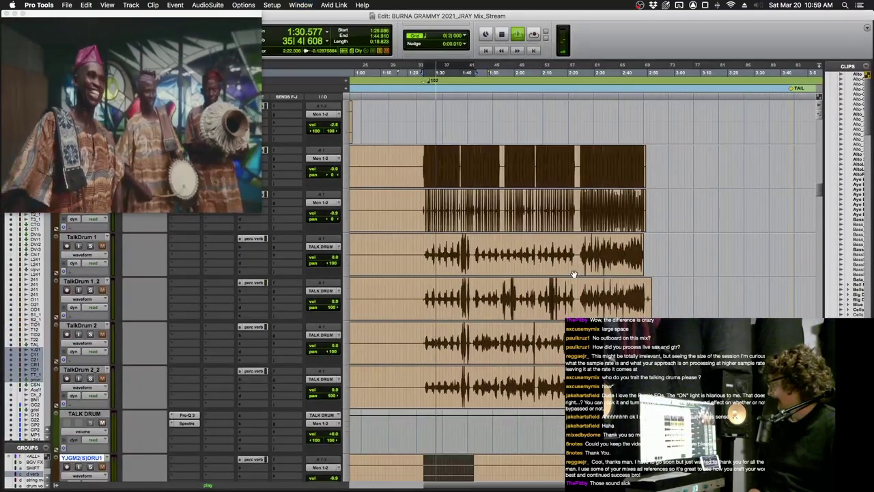
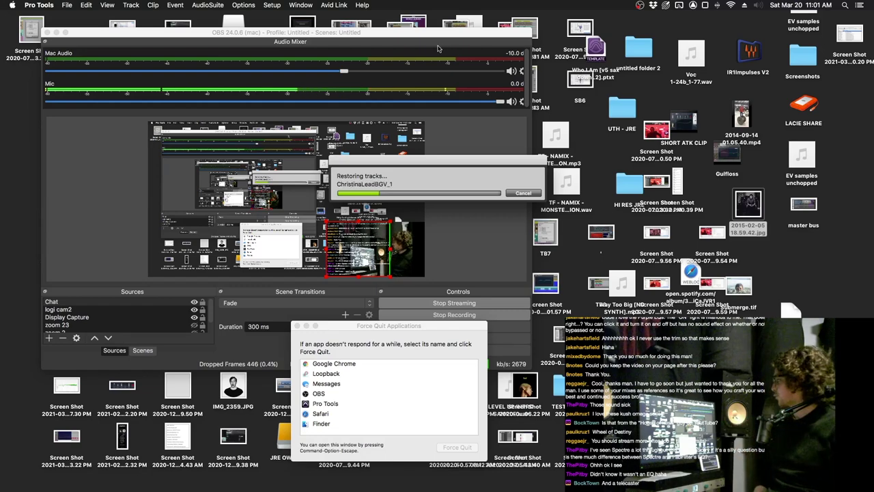
Step: Minimise the OBS window and preview the city-girl cover image on the desktop
mouse_move(412, 33)
left_mouse_down()
mouse_move(601, 36)
mouse_move(345, 32)
mouse_move(428, 35)
left_mouse_up()
left_click(72, 32)
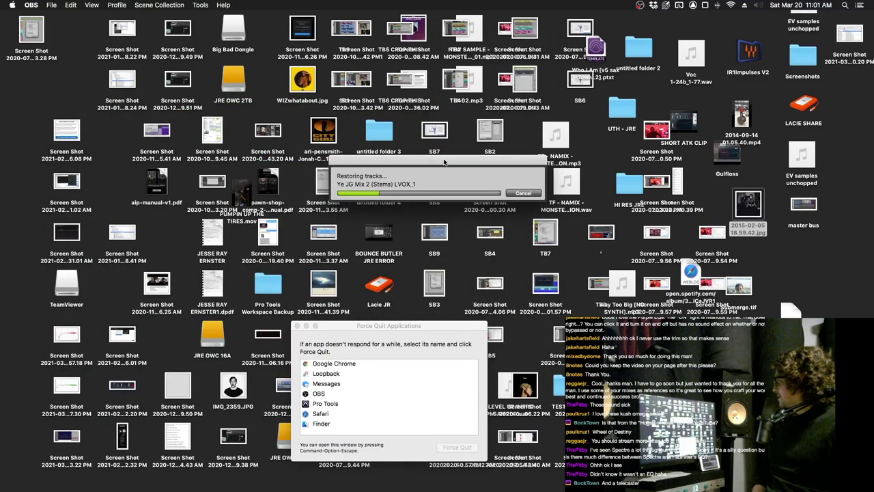
left_click(325, 127)
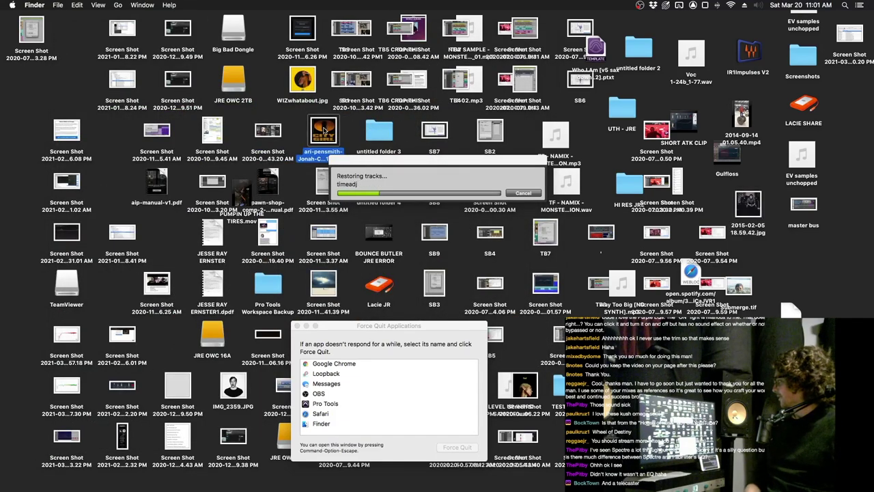
key("space")
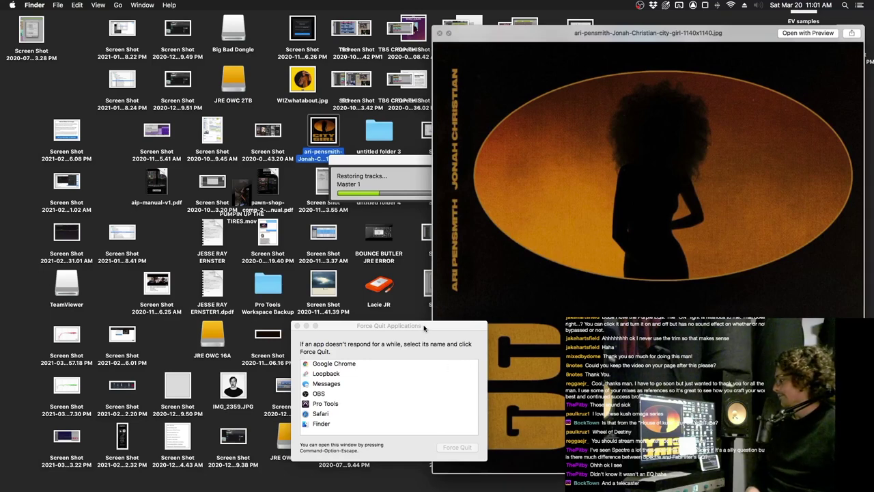
Step: Move the Force Quit Applications window aside and return to the Pro Tools session-loading dialog
left_click_drag(423, 328, 327, 328)
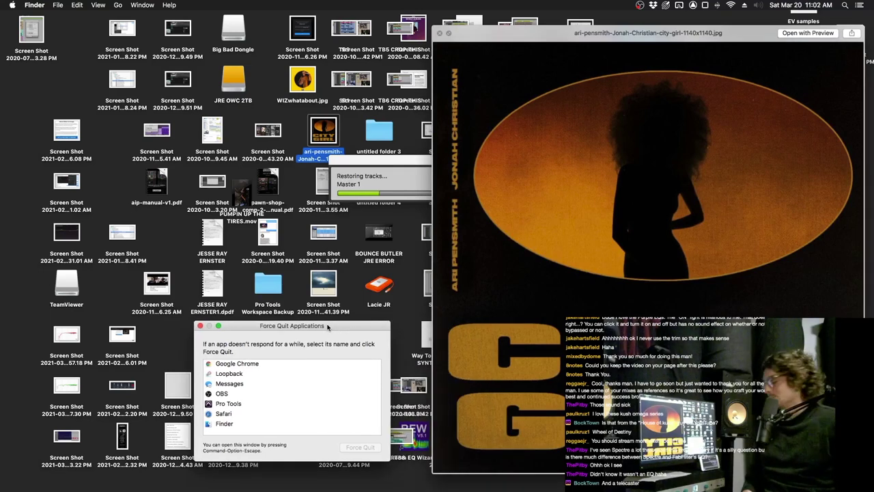
left_click(383, 164)
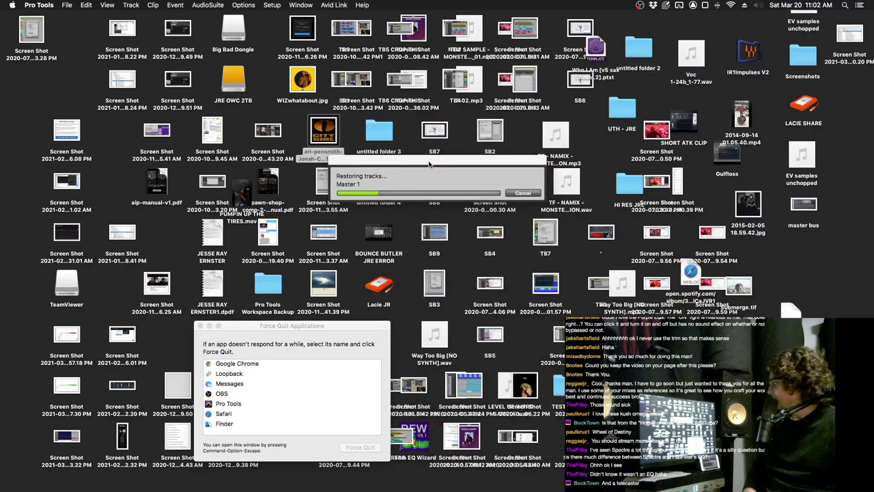
left_click_drag(423, 166, 386, 159)
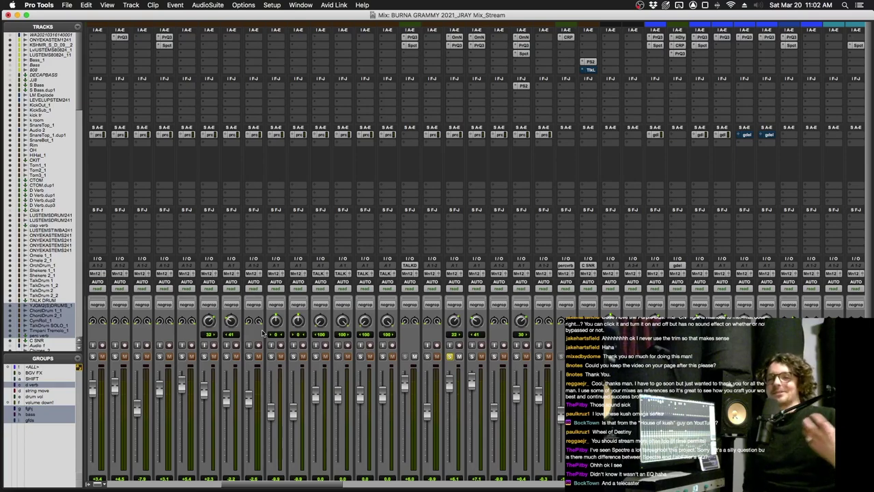
Step: Insert Spectre (mono) on the ChordDrum 1_1 channel and boost its fourth band to 12 dB at 2.49 kHz
scroll(309, 454, "right", 2)
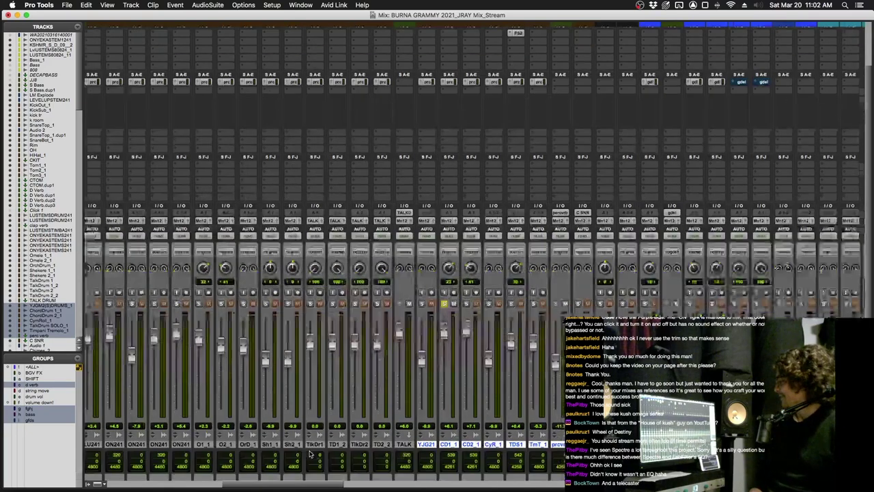
left_click(431, 56)
type("spec")
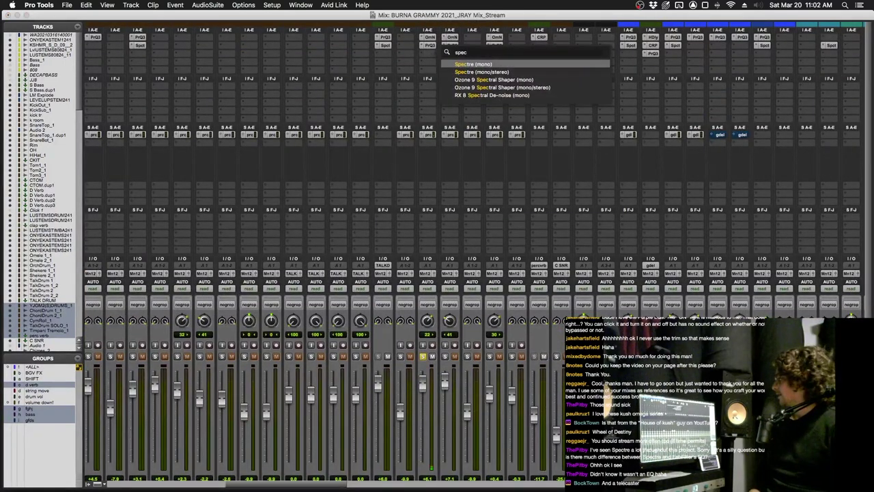
key("Return")
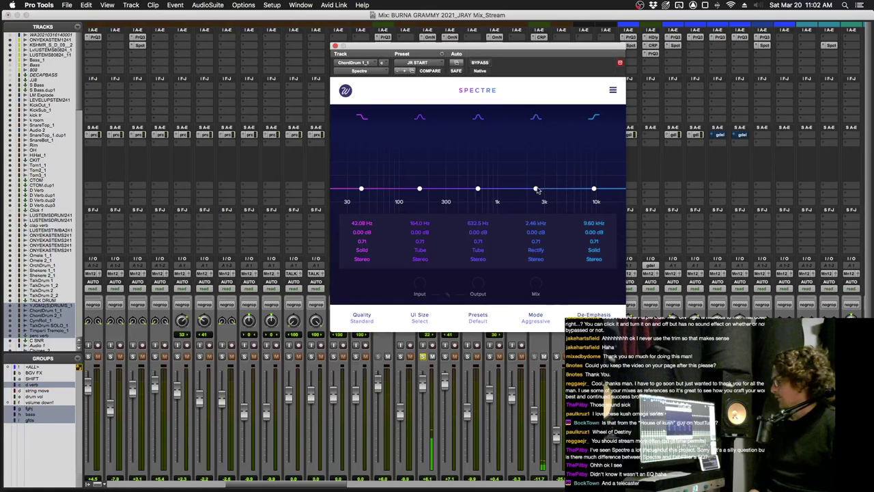
left_click_drag(535, 191, 536, 134)
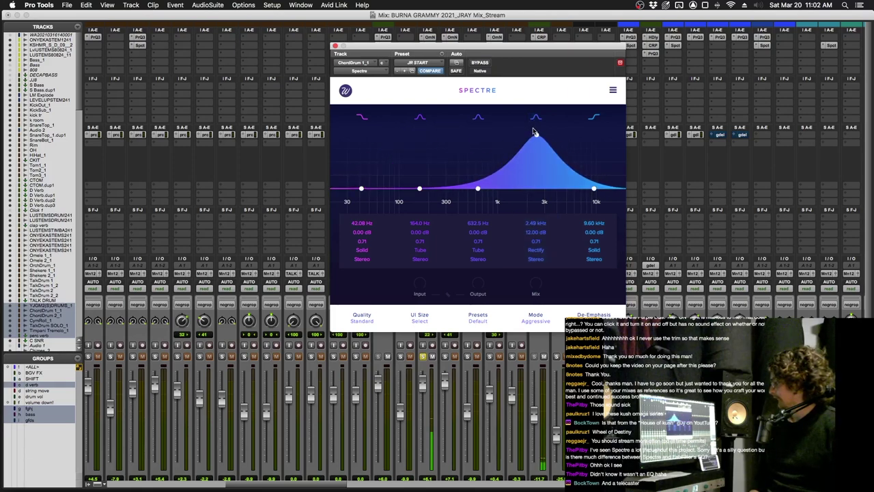
key("ctrl+alt+super+w")
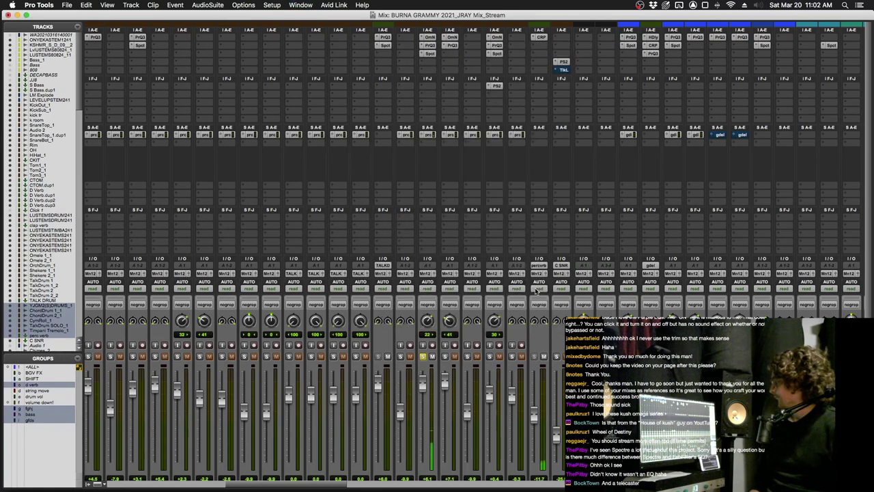
Step: Bypass the ChordDrum 1_1 inserts for comparison and restore them all except Spectre
scroll(399, 407, "down", 3)
scroll(451, 184, "up", 3)
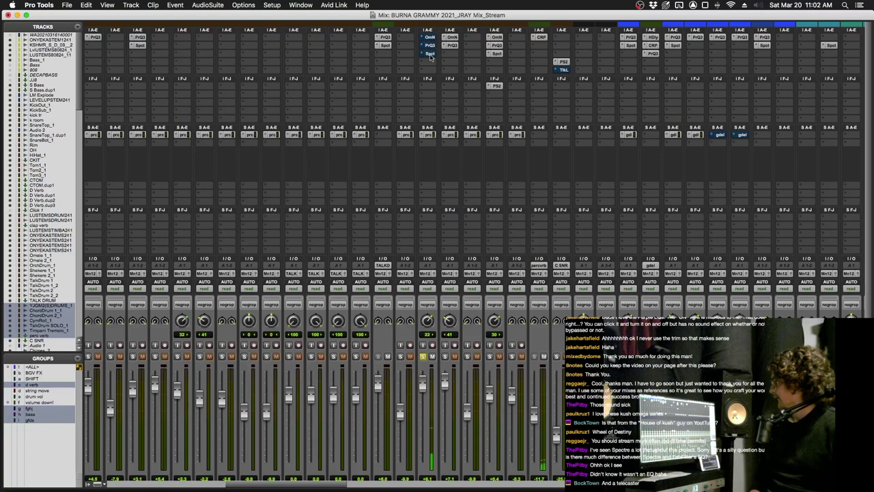
left_click(430, 38)
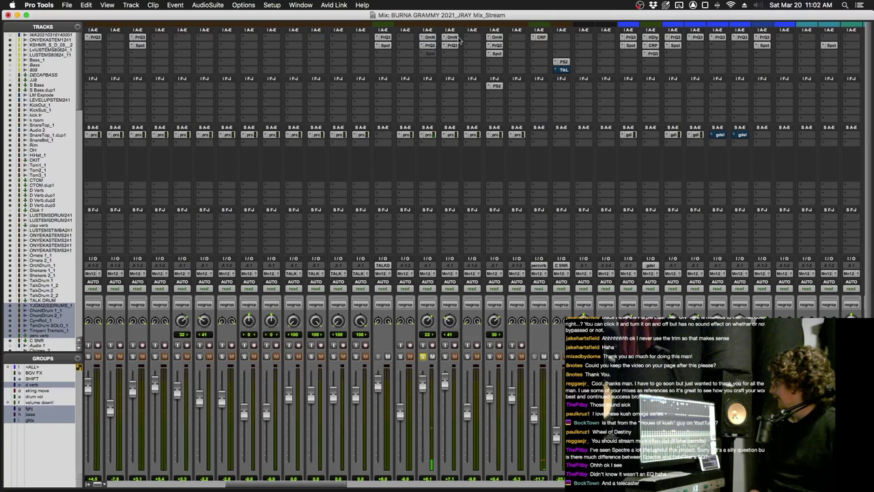
key("ctrl+alt+super+w")
Step: Solo the TalkDrum SOLO channel and set the solo mode to Latch
left_click(490, 356)
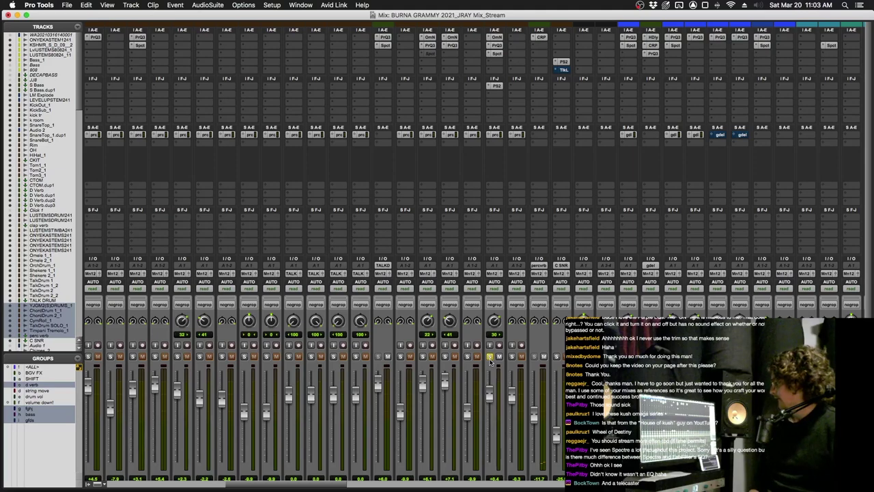
scroll(471, 307, "down", 4)
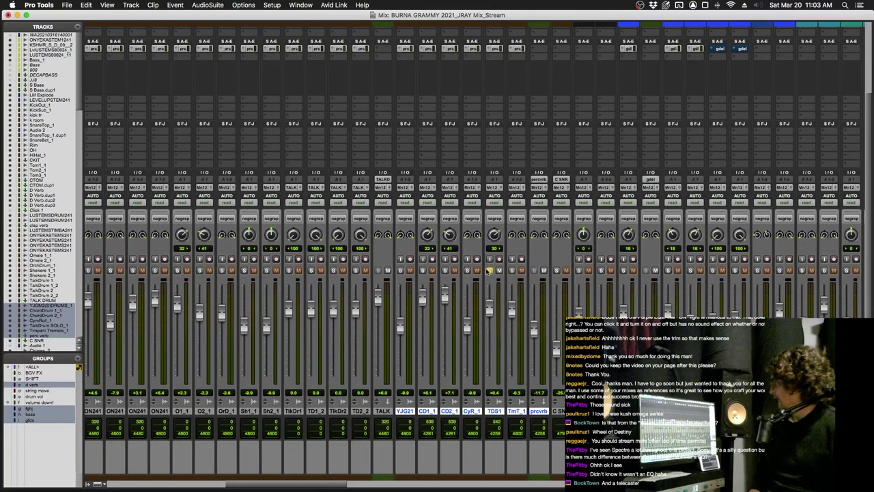
left_click(271, 5)
mouse_move(331, 253)
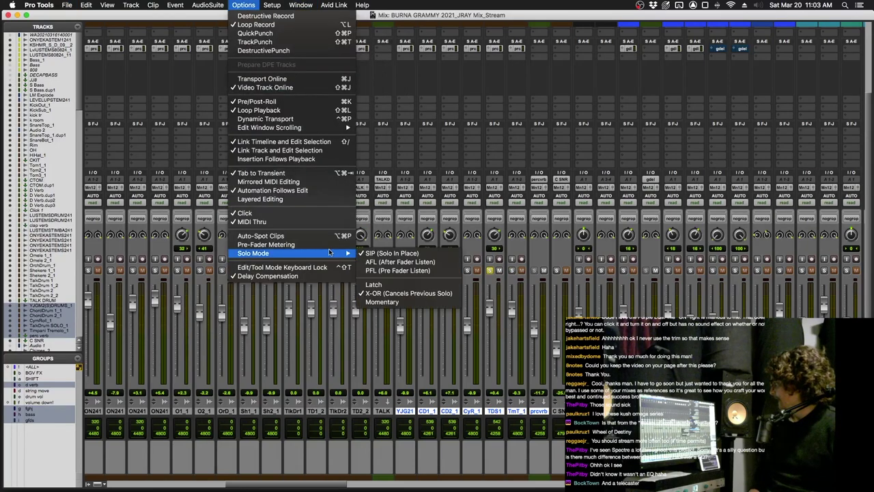
left_click(390, 284)
Step: In the Edit window, play TlkDrmSOLO_1 from bar 66 and loop about 2.9 seconds of its dense closing phrase
key("super+equal")
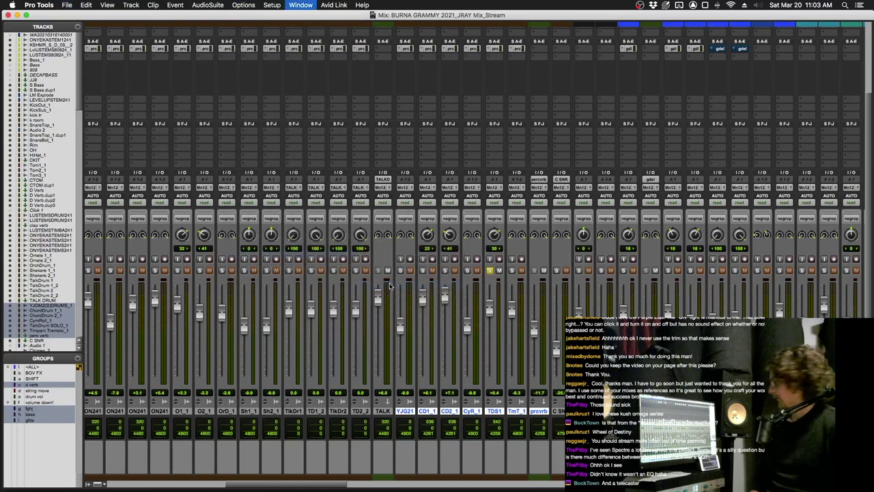
scroll(389, 284, "down", 10)
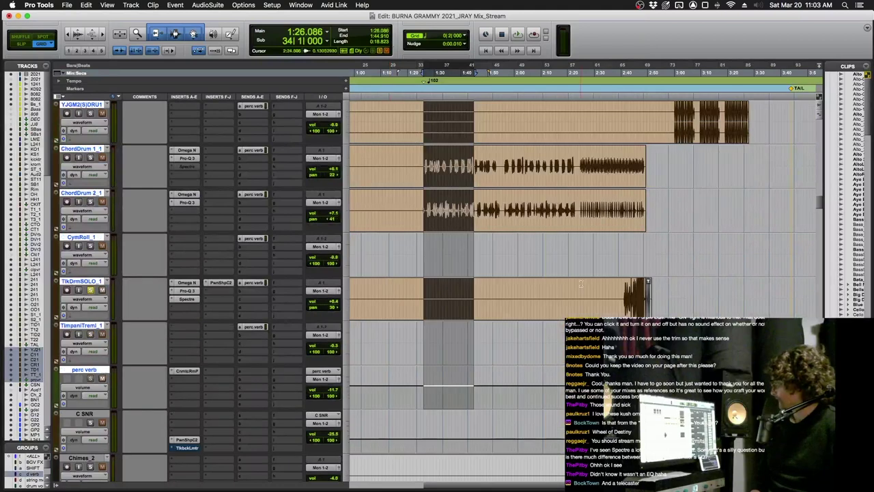
left_click(624, 291)
key("space")
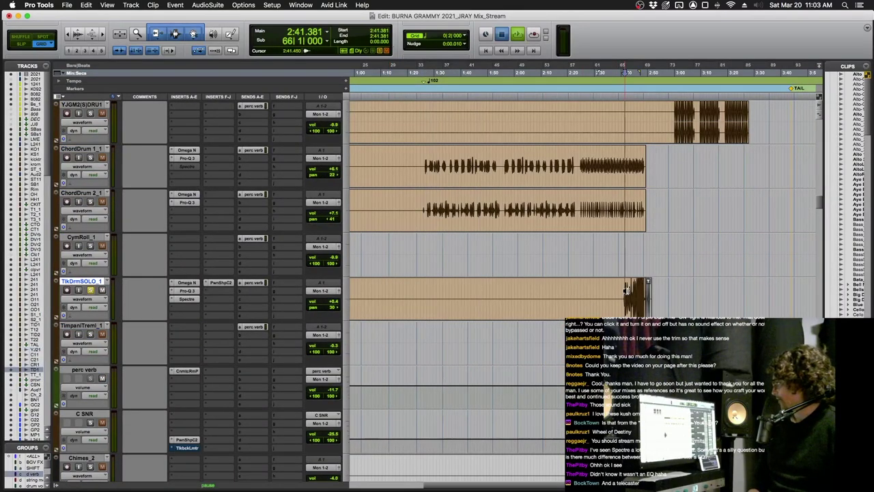
key("super+bracketright")
key("super+bracketright")
key("super+bracketright")
key("super+bracketright")
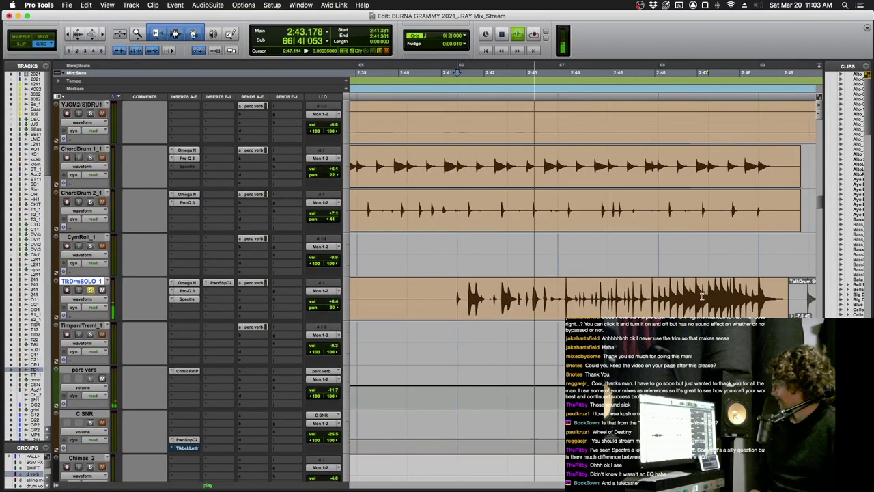
left_click_drag(652, 293, 773, 292)
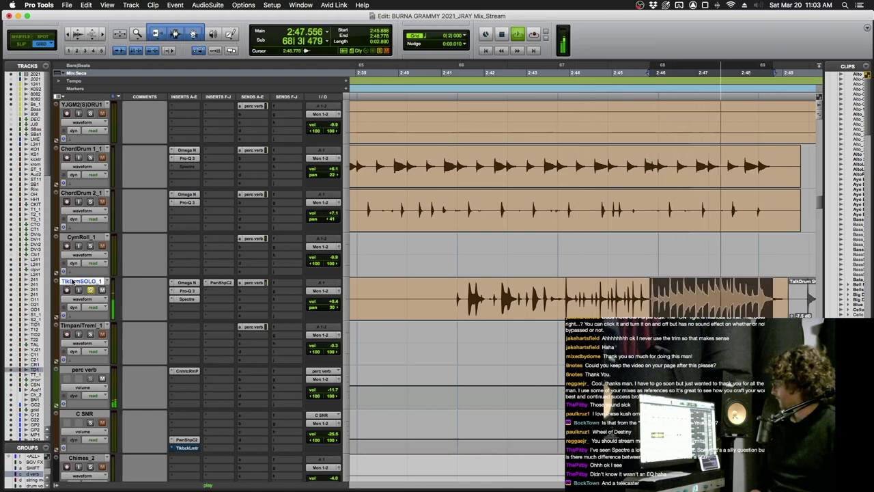
Step: Compare the looped TlkDrmSOLO_1 phrase with its inserts bypassed and active, and stop playback
key("shift+a")
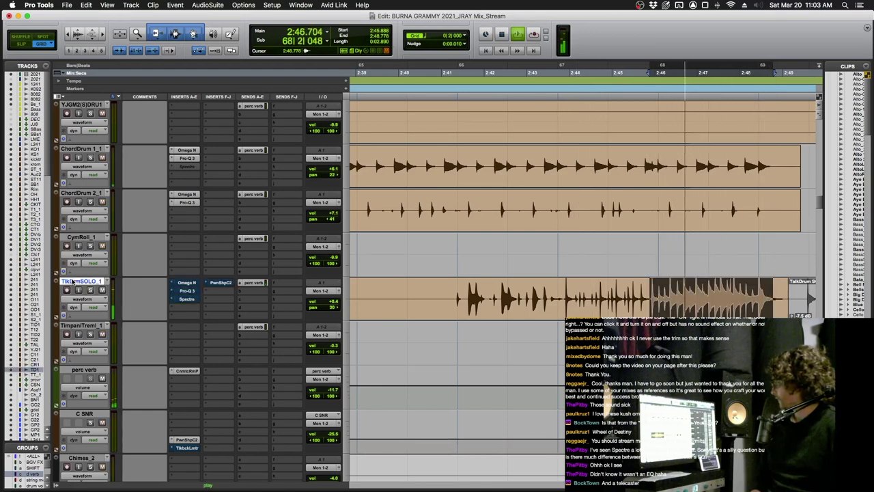
key("shift+a")
key("shift+s")
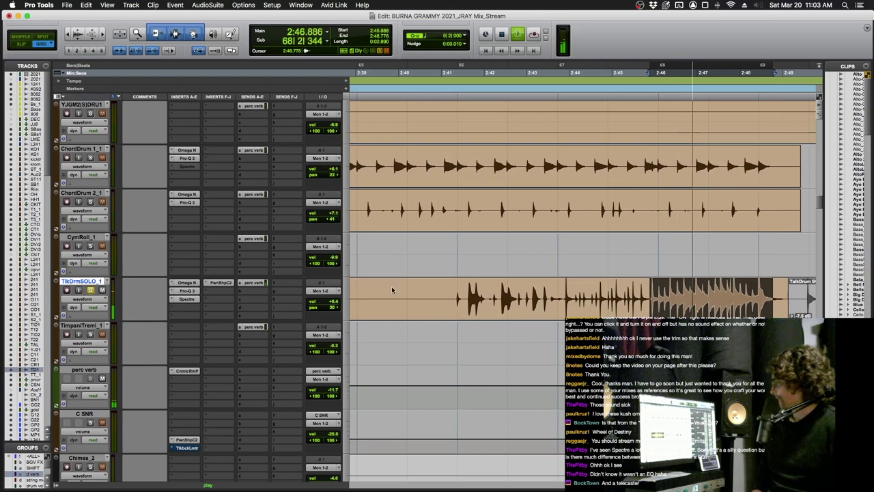
key("shift+a")
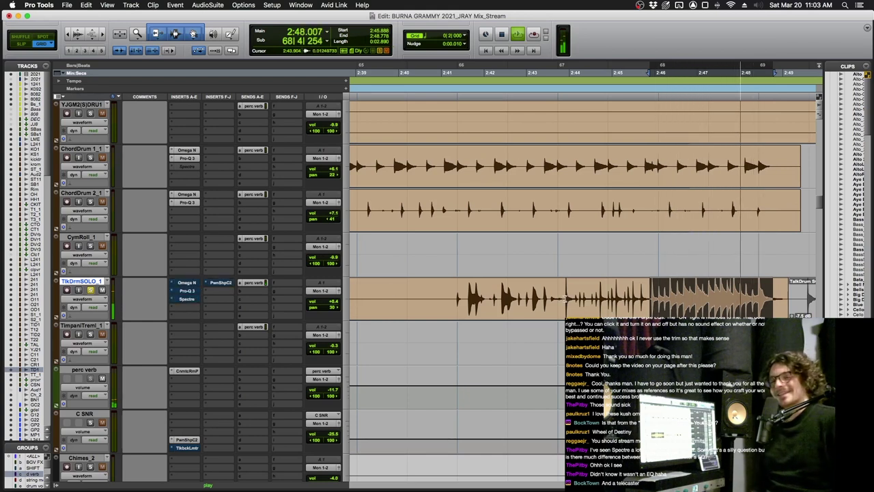
key("shift+a")
key("super+bracketleft")
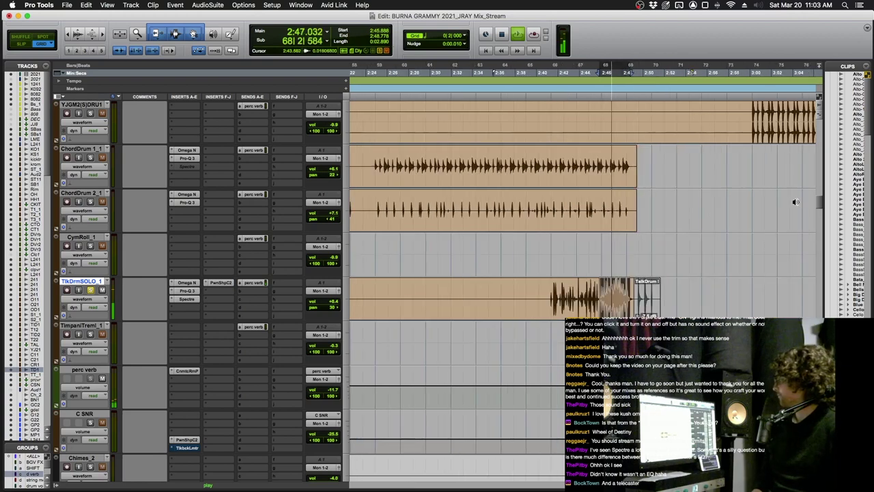
key("space")
Step: Solo ChordDrum 1_1 in place of TlkDrmSOLO_1 and loop its clip from about 2:30.8 to 2:44.9
left_click(604, 170)
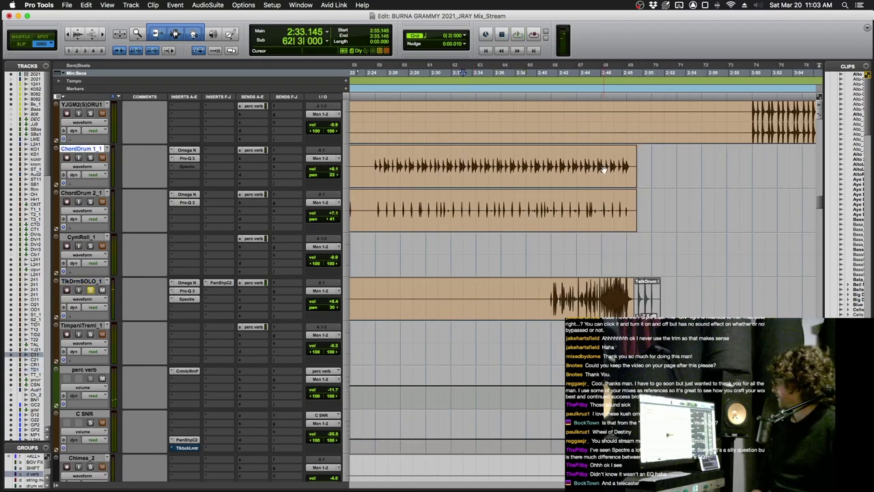
left_click_drag(587, 159, 439, 164)
key("shift+s")
key("space")
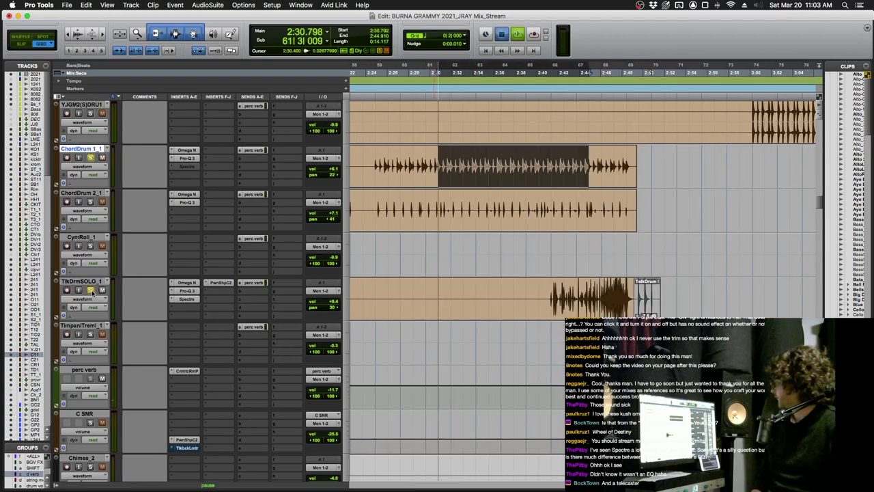
key("super+bracketleft")
scroll(519, 205, "up", 1)
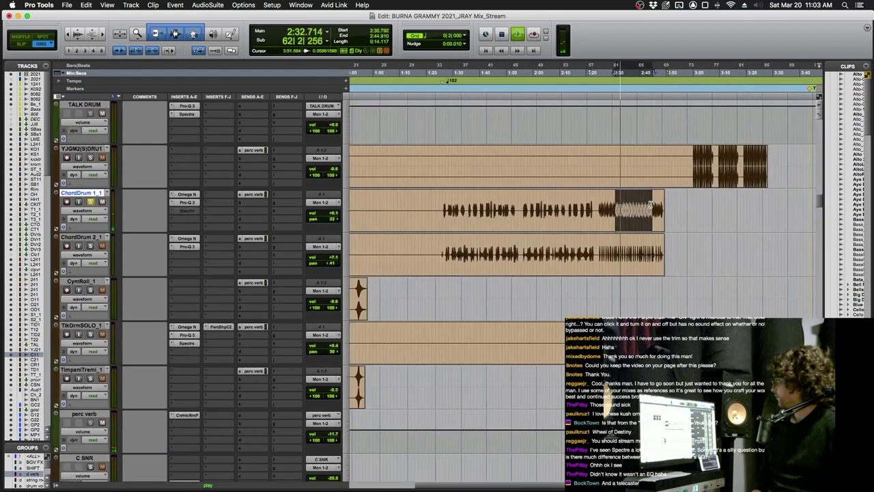
left_click(95, 194)
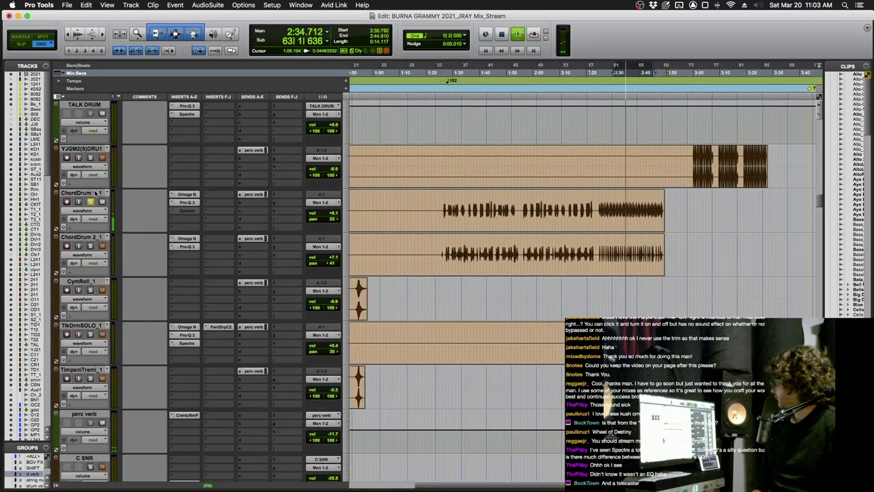
left_click(95, 193)
Step: Add a narrow bell cut of about 25 dB near 260 Hz in the Pro-Q 3 on ChordDrum 1_1
left_click(188, 204, "super")
left_click(189, 205)
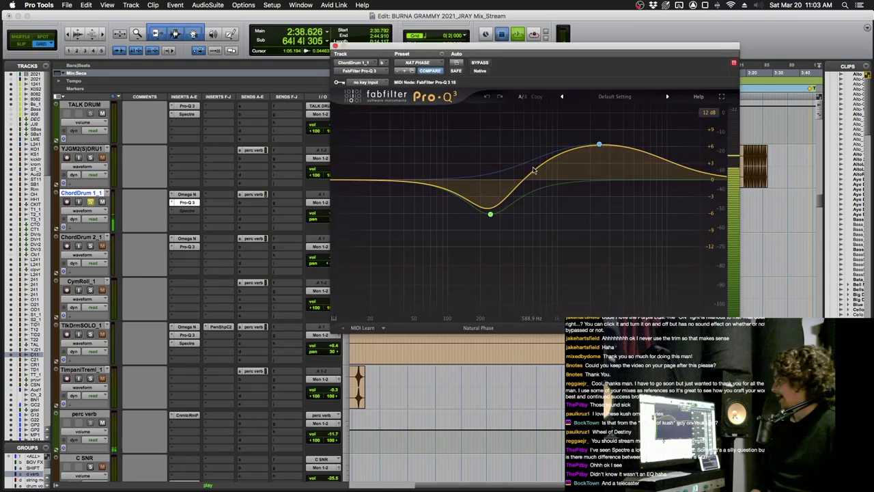
key("space")
left_click_drag(534, 174, 497, 308)
key("space")
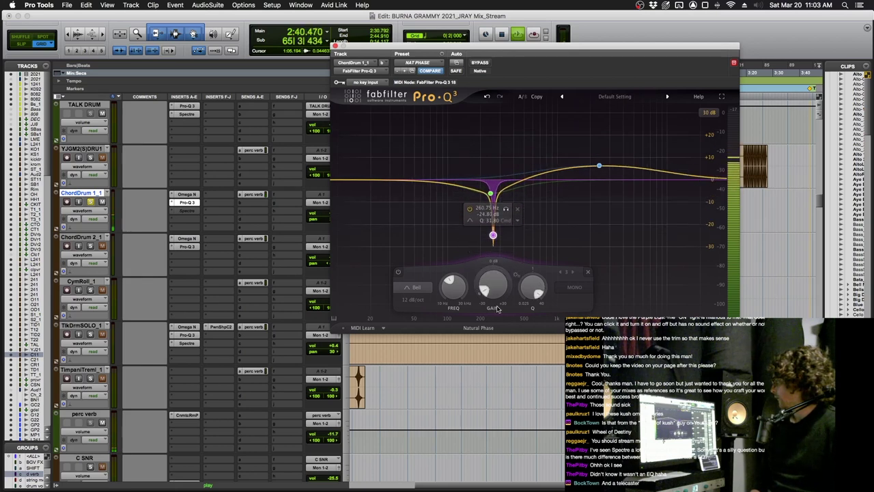
Step: Enable Spectre on ChordDrum 1_1, boosting its third band 4.60 dB at 1.17 kHz and fourth band 9.21 dB at 1.22 kHz
left_click(187, 211)
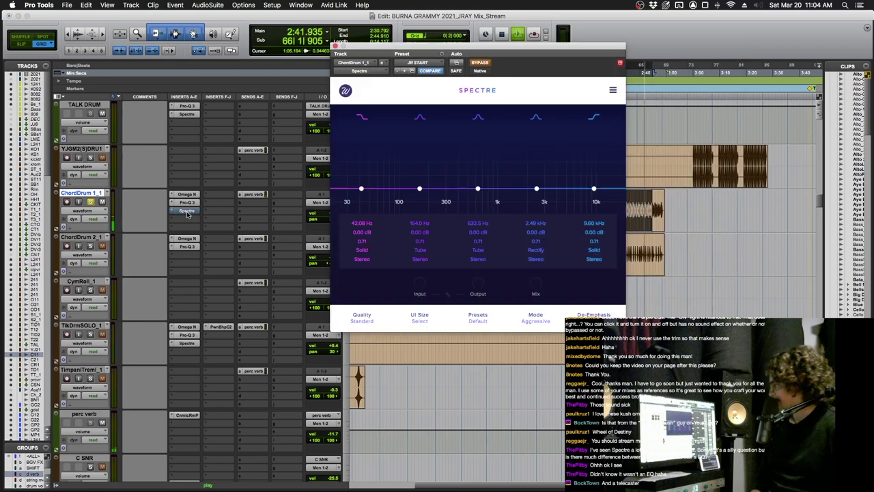
left_click_drag(478, 189, 493, 161)
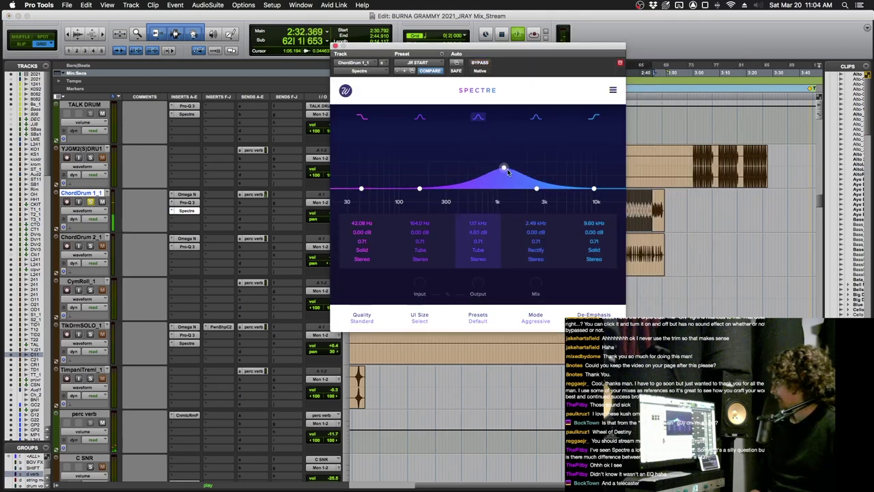
left_click_drag(536, 189, 506, 141)
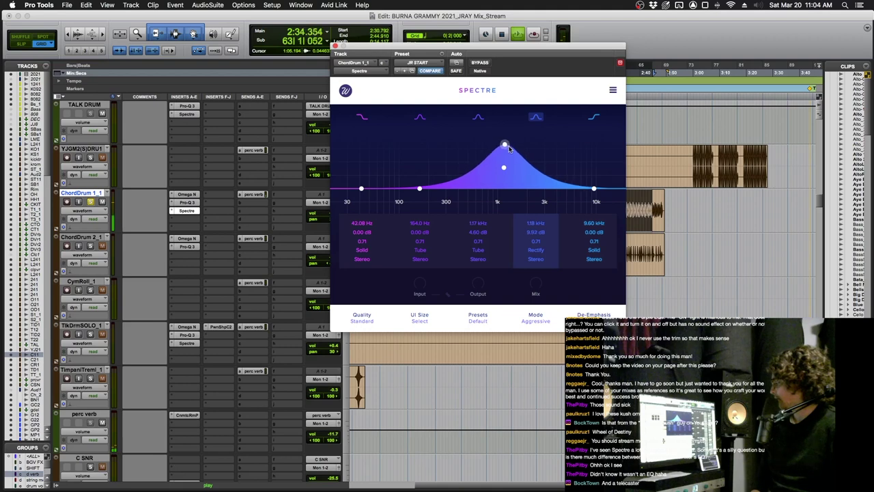
Step: Compare ChordDrum 1_1 with its inserts bypassed and active, soloed and in the mix, then save and close Spectre
key("shift+a")
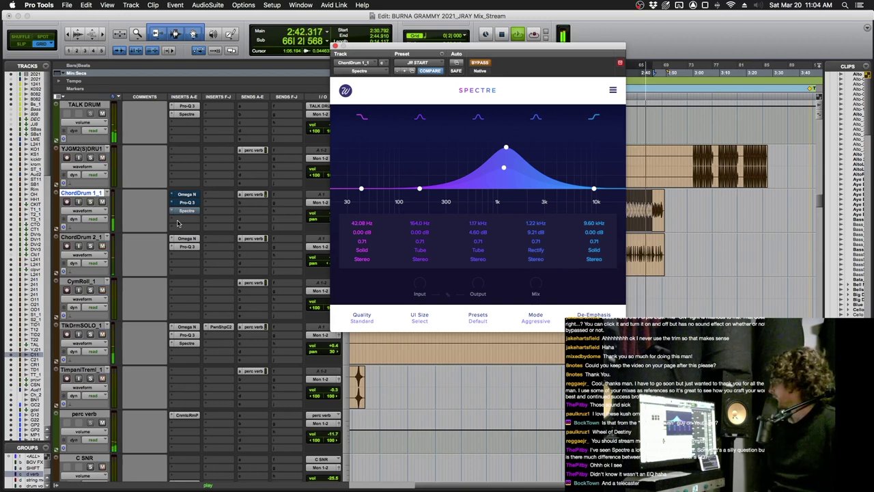
key("shift+s")
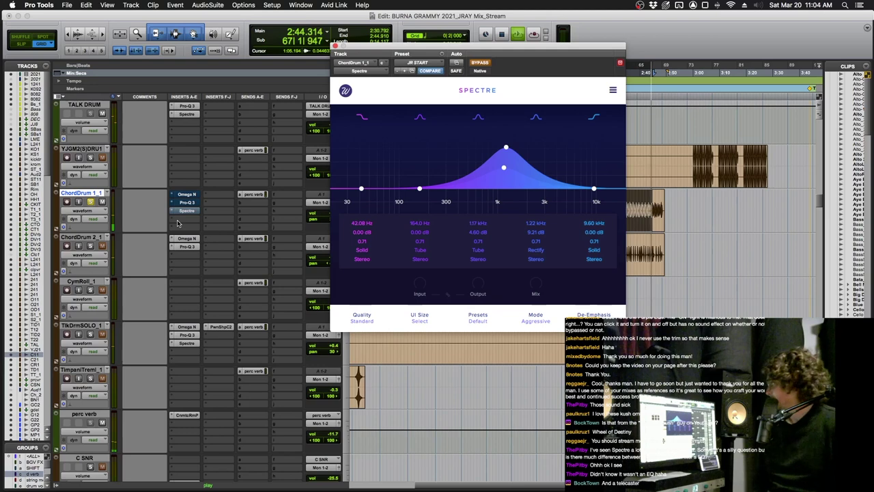
left_click(177, 223)
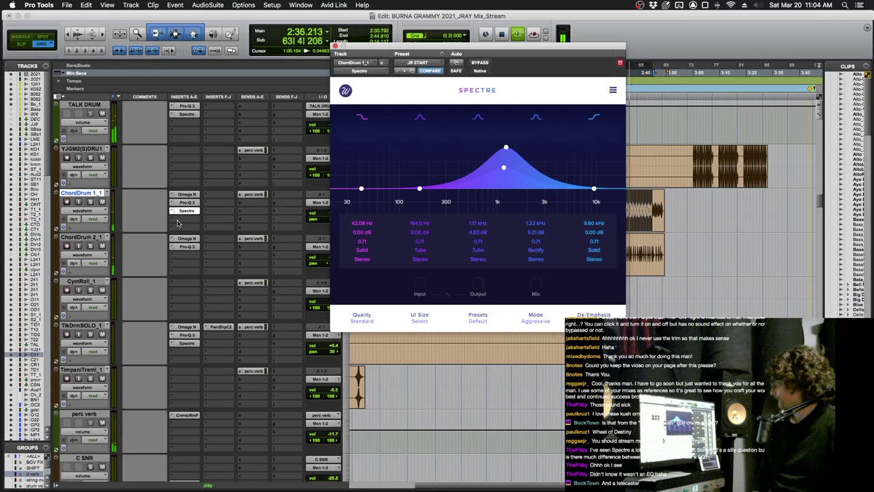
key("super+s")
key("ctrl+alt+super+w")
Step: Try the ChordDrum 1_1 volume at +12.0 dB during playback
left_click(336, 216)
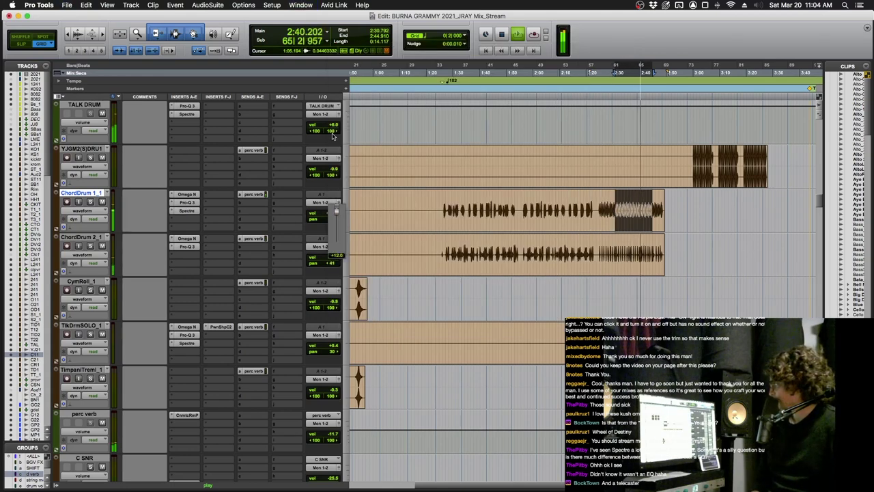
key("shift+s")
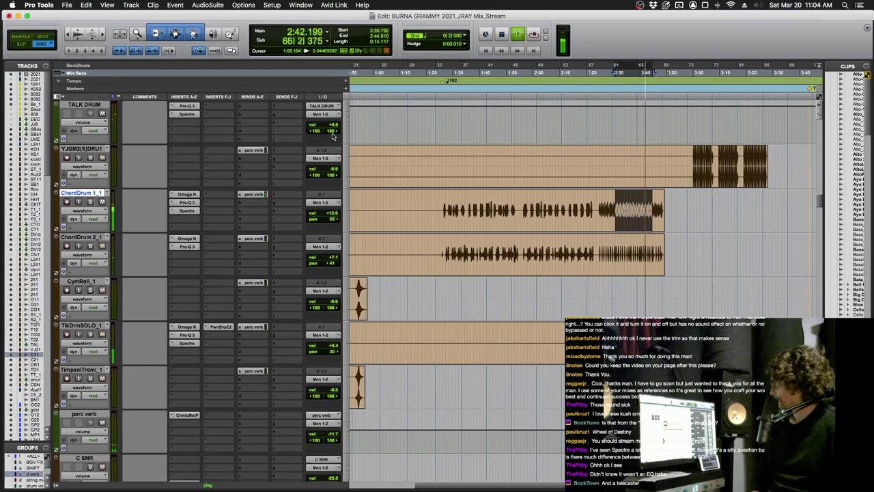
key("space")
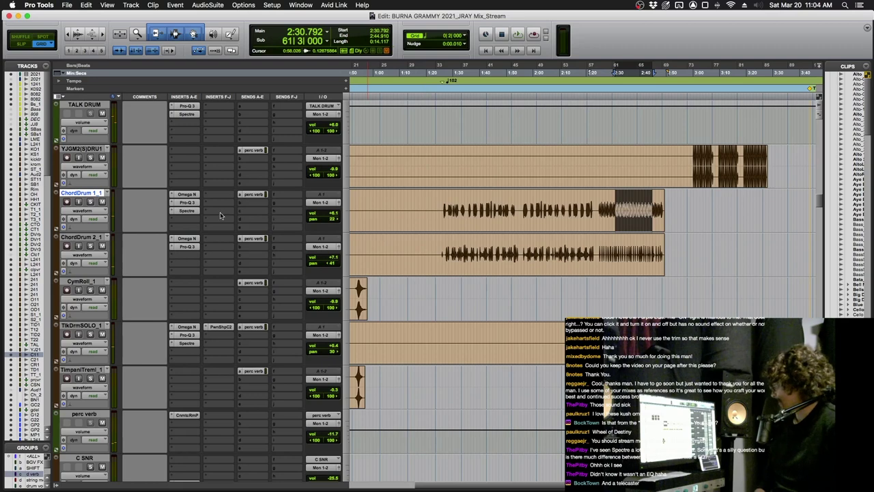
Step: Audition the second CymRoll_1 hit near bar 21 and inspect the track's perc verb send
scroll(532, 255, "down", 2)
scroll(531, 256, "left", 5)
scroll(523, 254, "left", 1)
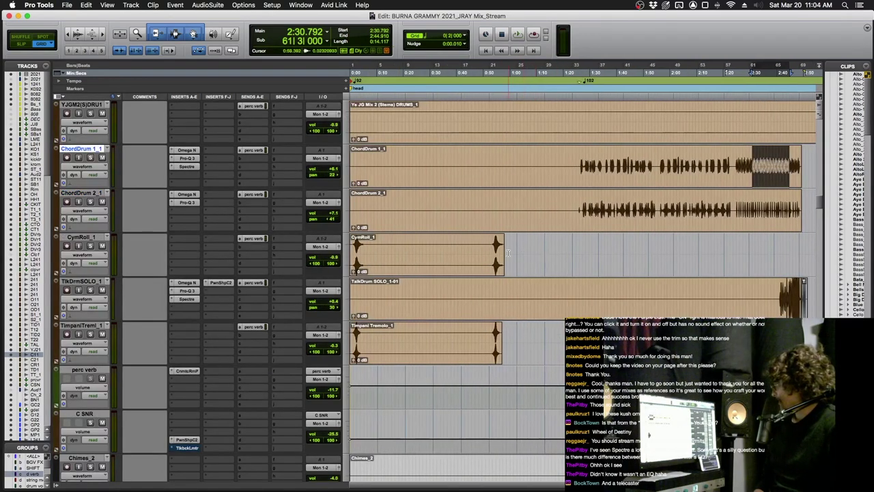
left_click(494, 244)
key("space")
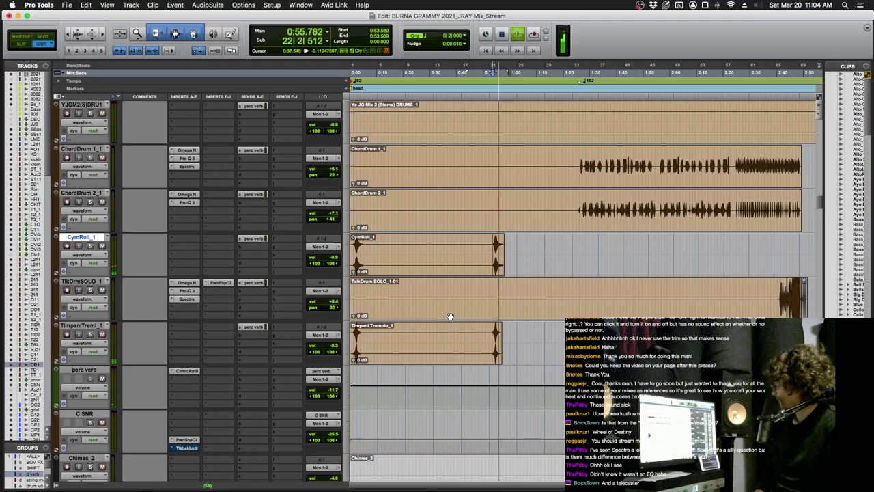
key("space")
left_click(250, 238)
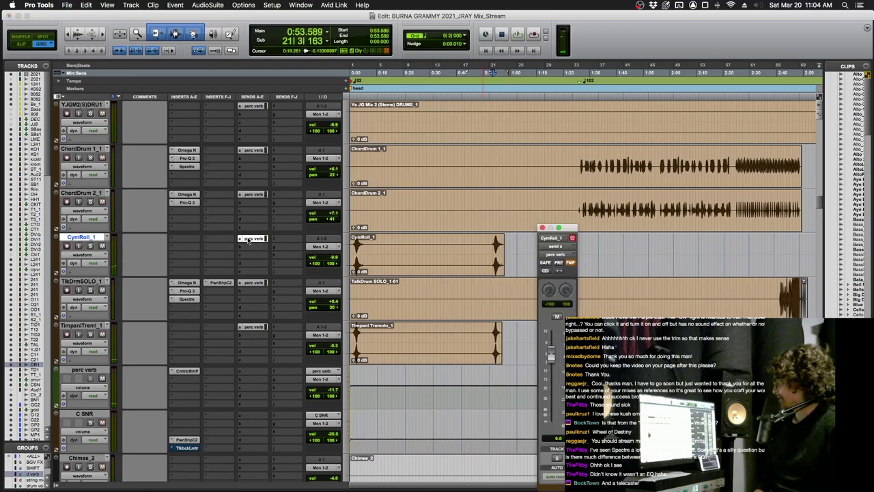
left_click(250, 239)
Step: Audition the second Timpani Tremolo_1 hit near bar 21 in the mix
scroll(566, 254, "down", 5)
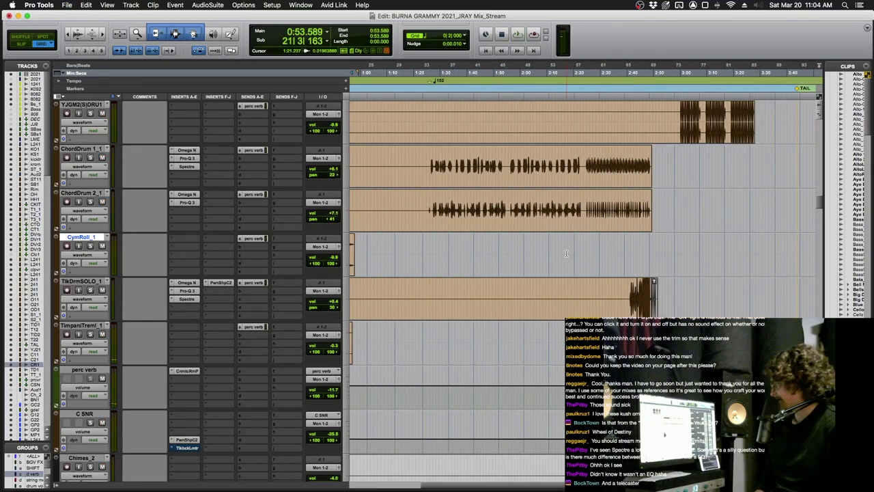
scroll(566, 253, "down", 4)
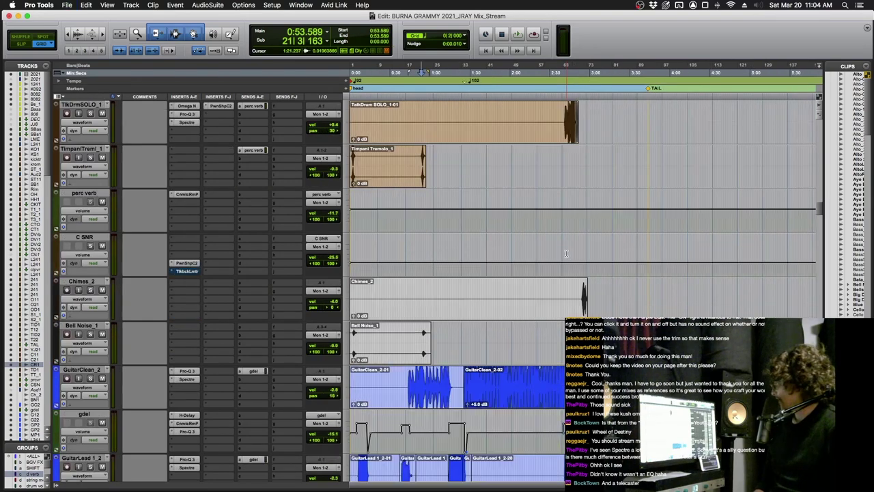
key("space")
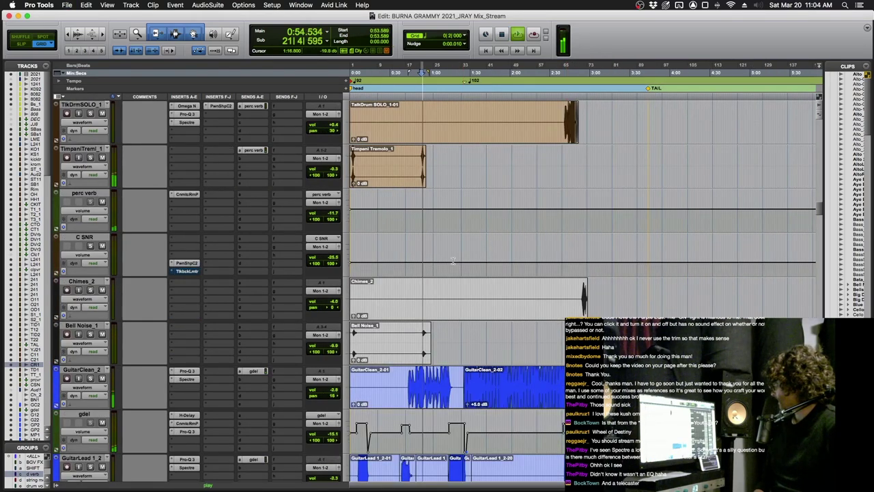
Step: Stop playback, then hide the C SNR track and make it inactive
left_click(530, 250)
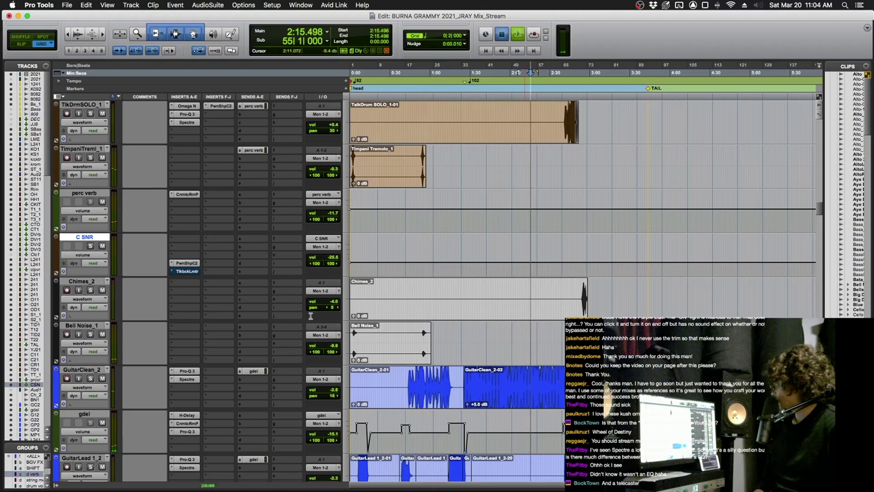
key("space")
right_click(85, 237)
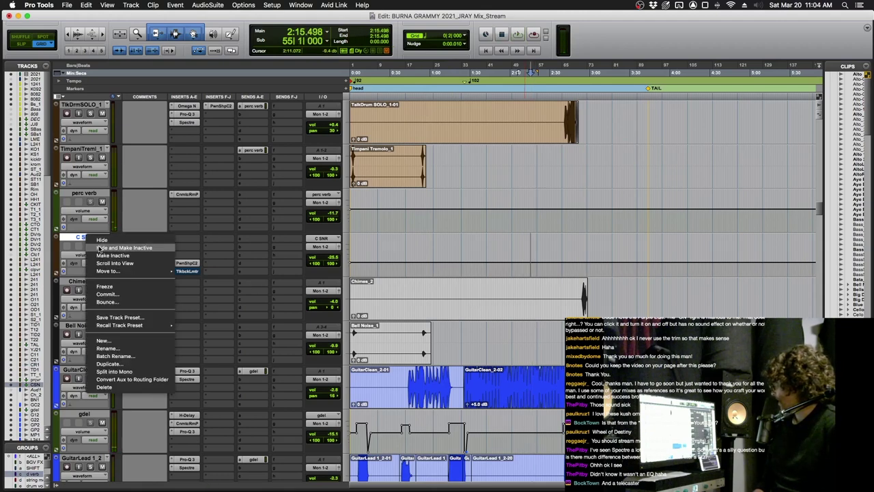
left_click(123, 248)
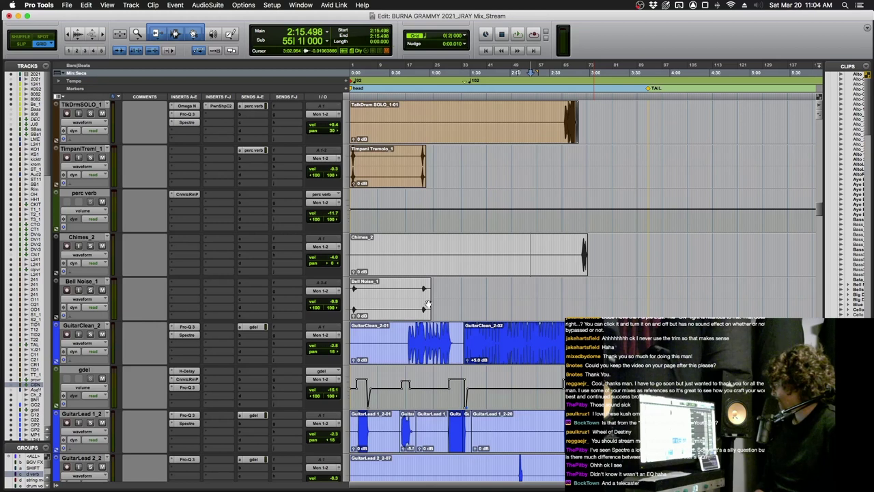
Step: Solo Bell Noise_1 and audition its second hit
left_click(423, 291)
key("shift+s")
key("space")
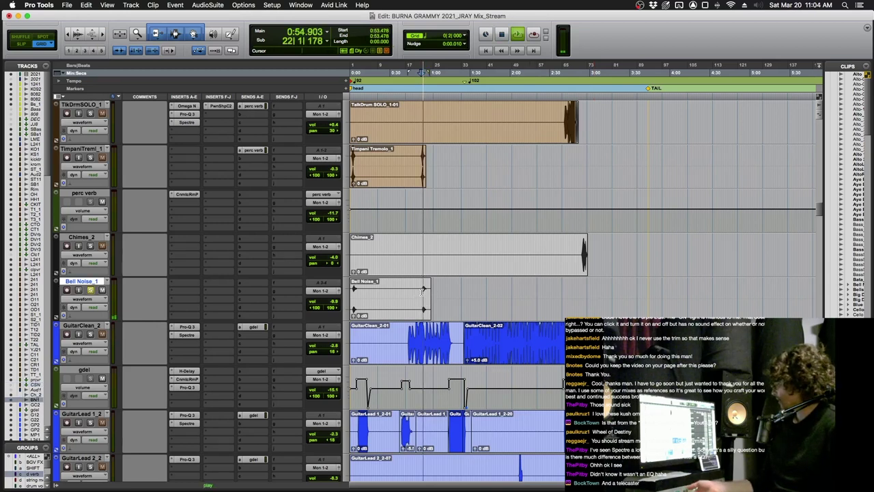
key("space")
Step: Audition the Chimes_2 hit from bar 71, both soloed and within the full mix
left_click(581, 250)
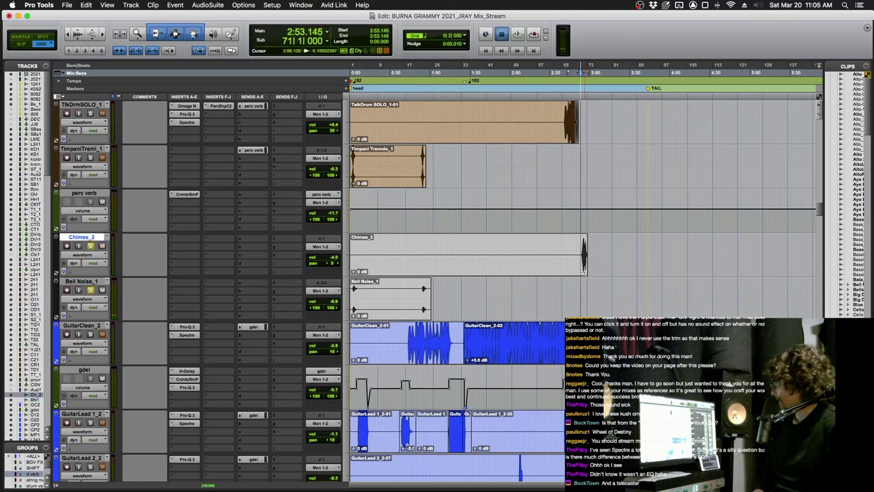
key("t")
key("t")
key("space")
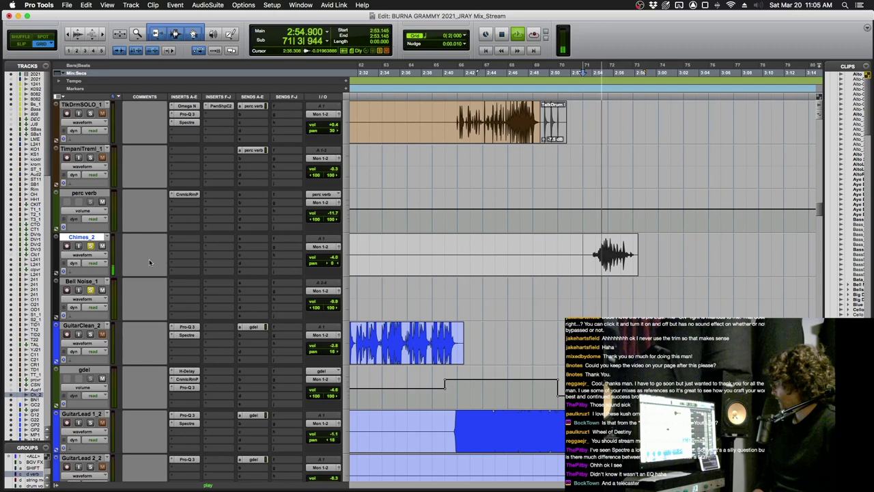
key("space")
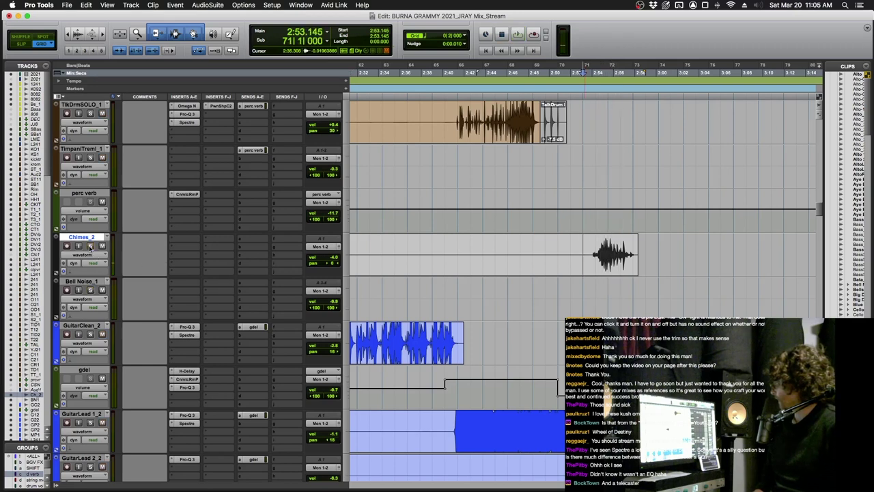
key("space")
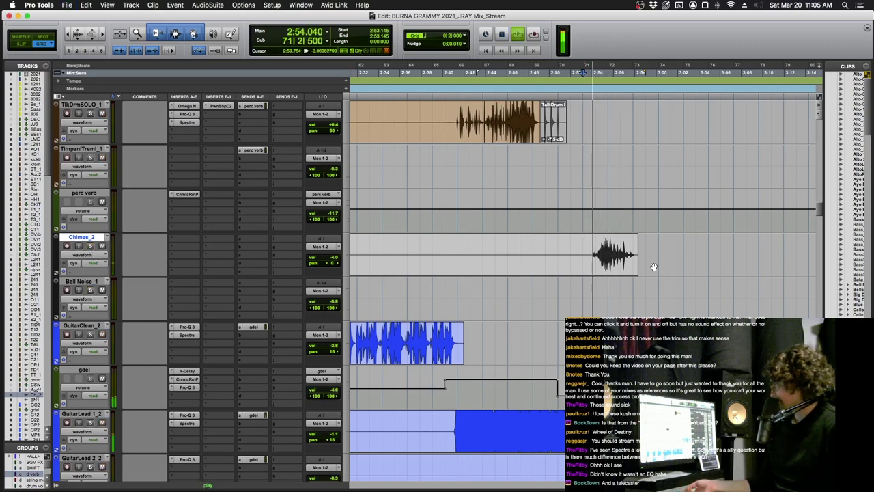
key("shift+s")
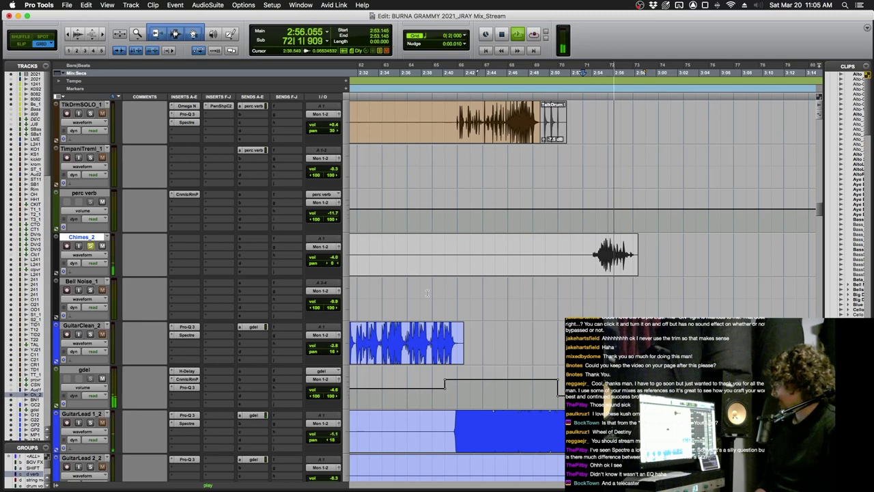
key("super+bracketleft")
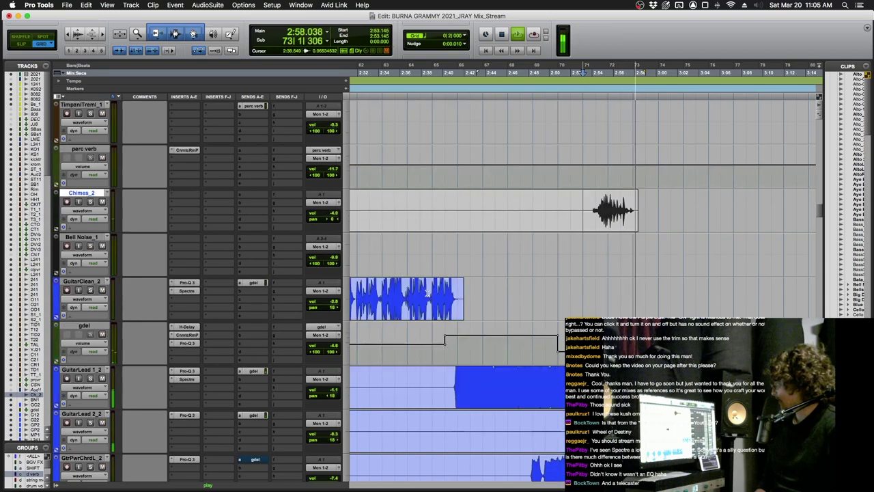
scroll(426, 293, "down", 2)
key("space")
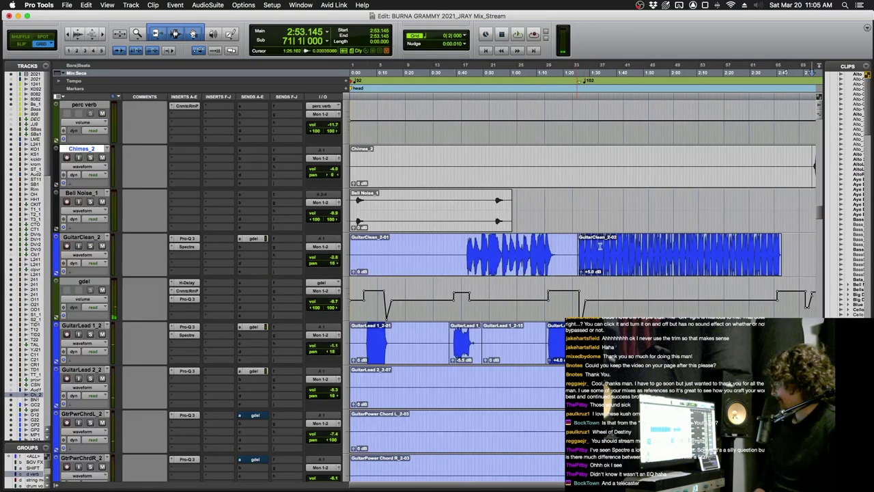
Step: Audition the GuitarClean_2-02 clip soloed with the gdel track muted, and inspect the track's Pro-Q 3 and Spectre
left_click(625, 245)
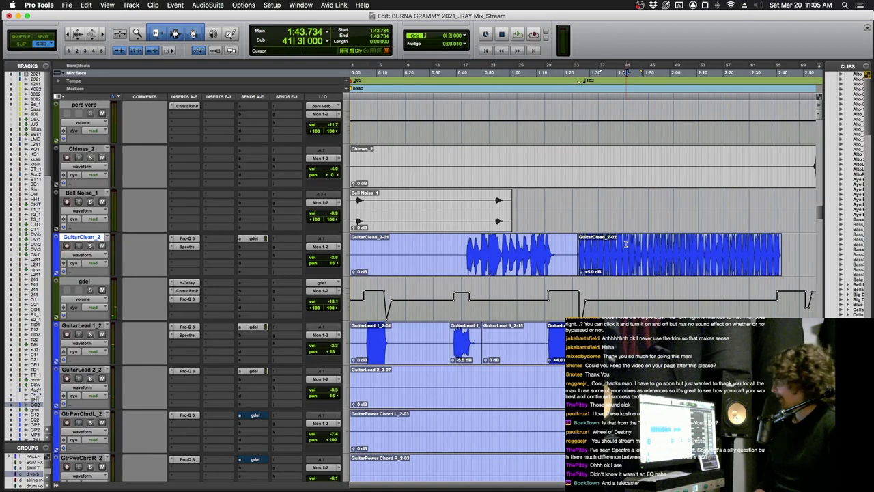
left_click(627, 265)
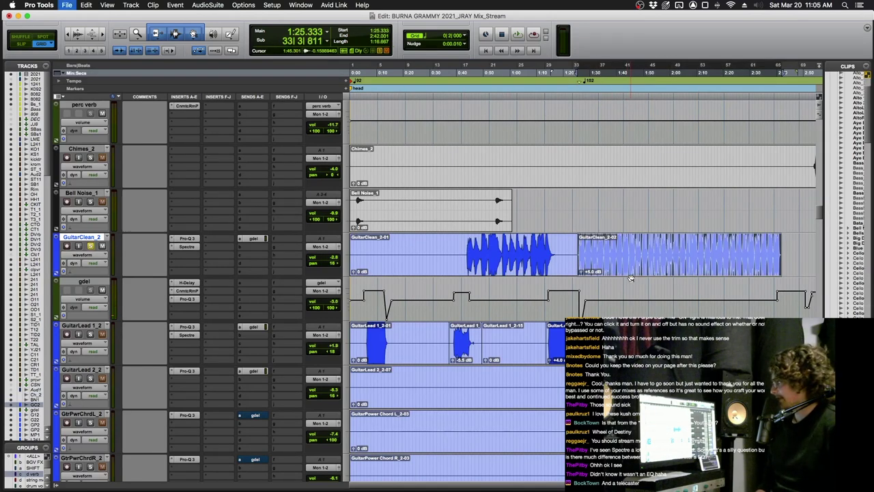
key("space")
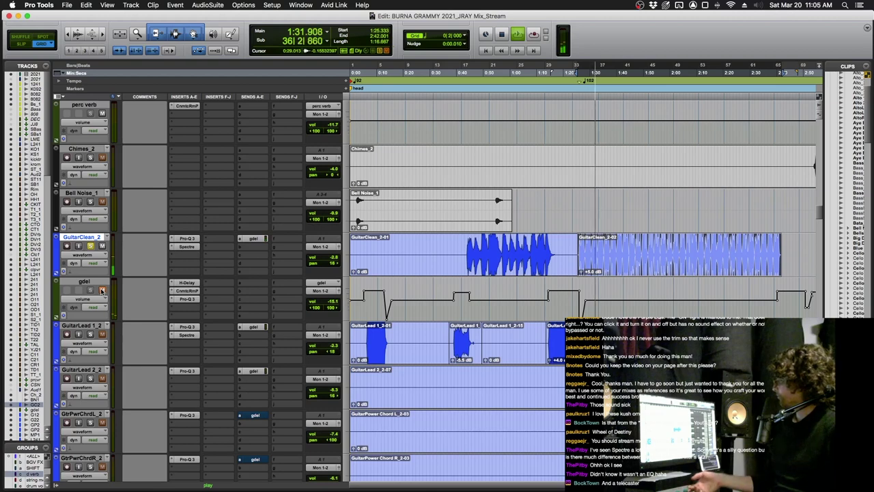
left_click(186, 238)
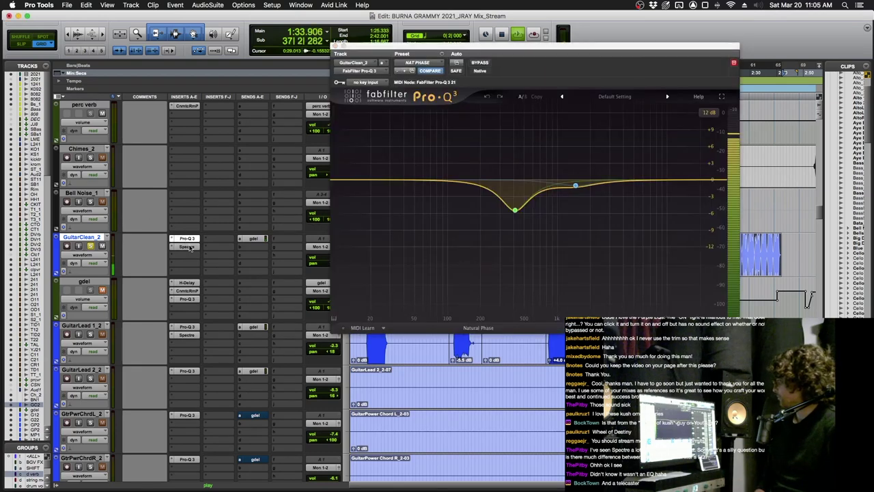
left_click(188, 247)
left_click(188, 247)
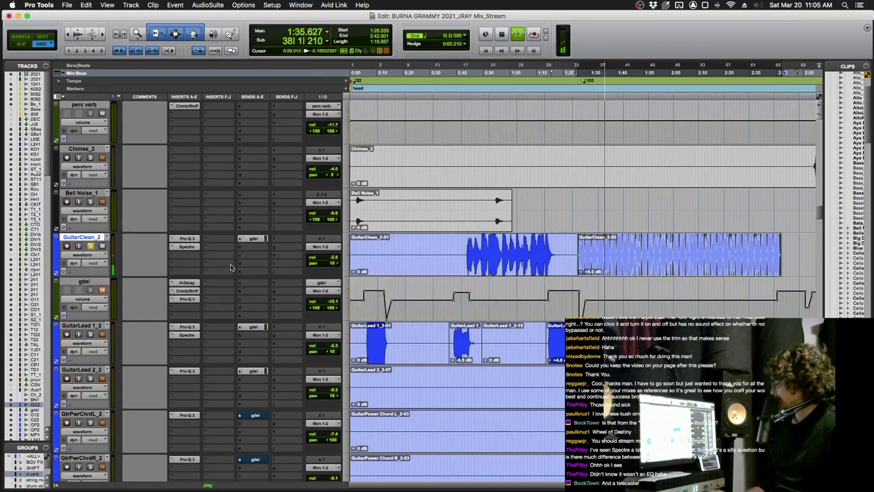
key("space")
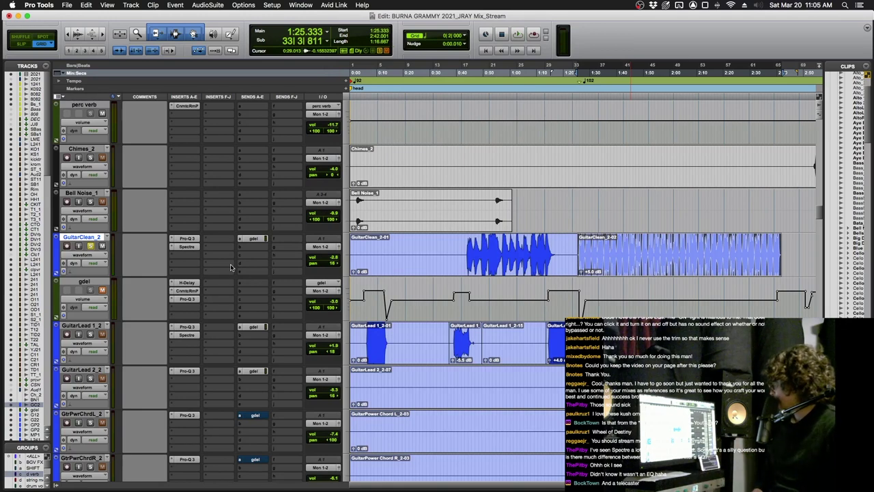
Step: Unmute gdel, inspect its H-Delay, reverb and Pro-Q 3 inserts, and audition the clean guitar with the delay
scroll(231, 267, "right", 5)
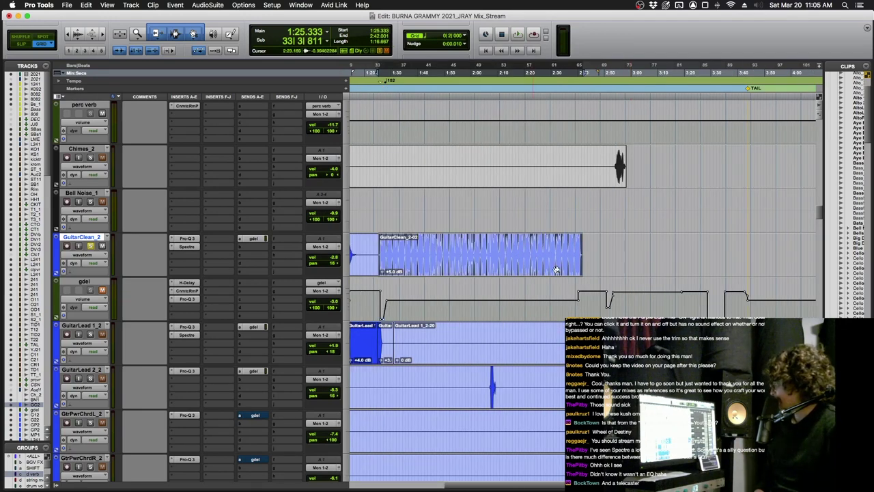
scroll(652, 243, "left", 5)
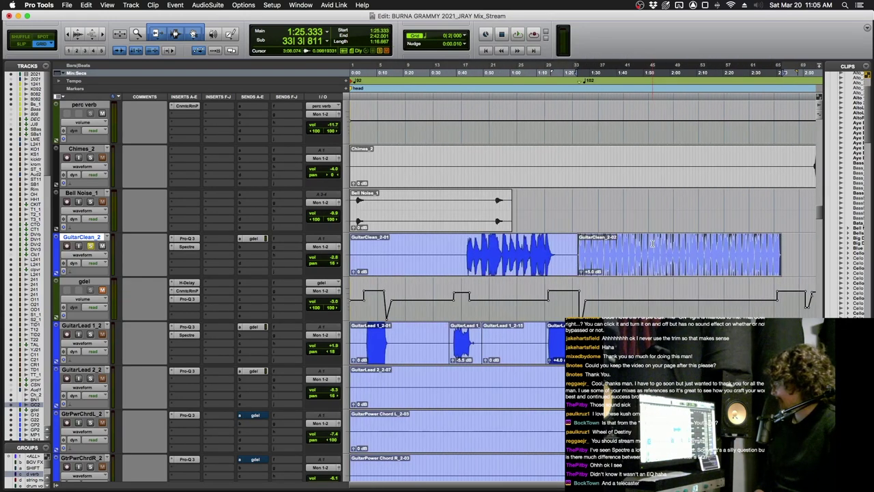
double_click(85, 282)
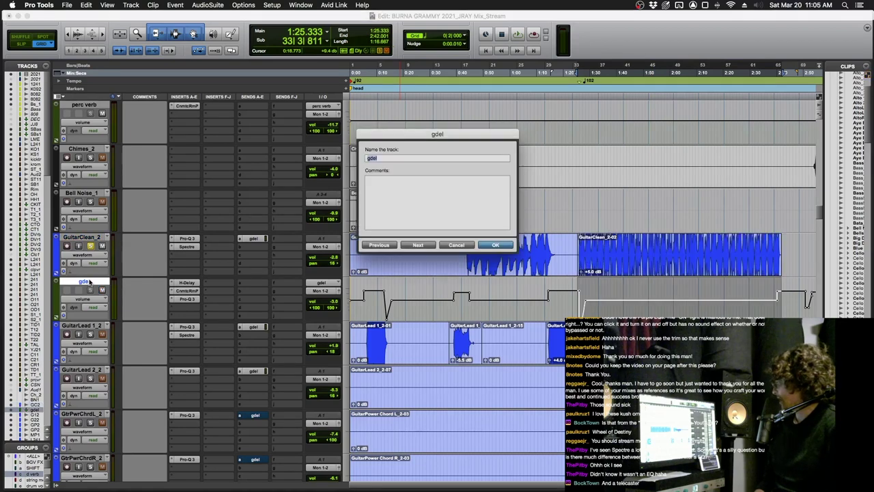
key("Return")
left_click(186, 282)
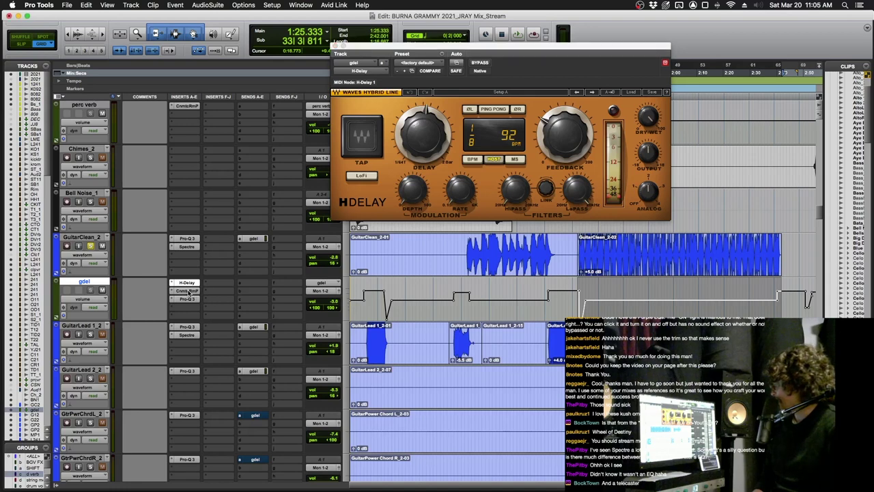
left_click(188, 291)
left_click(189, 298)
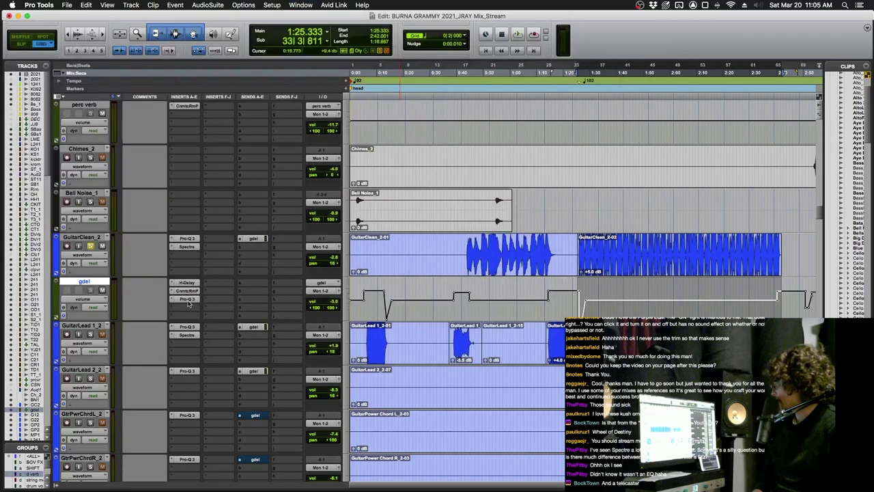
key("super+w")
key("space")
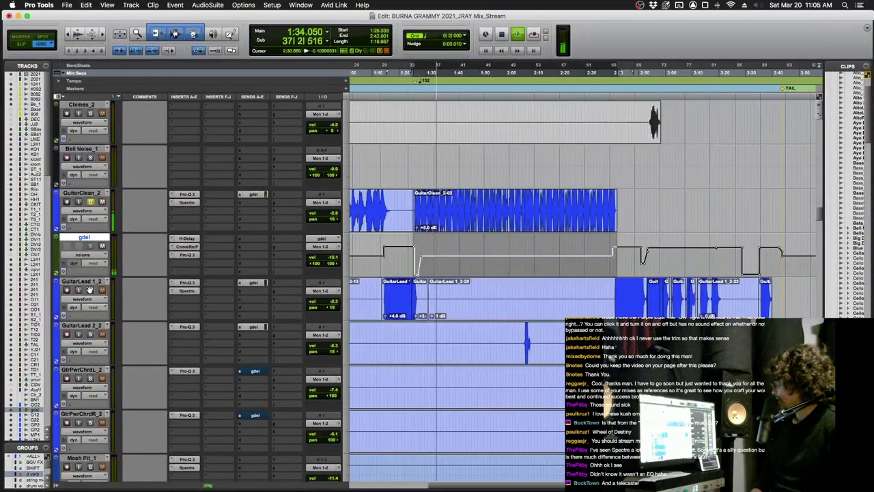
key("space")
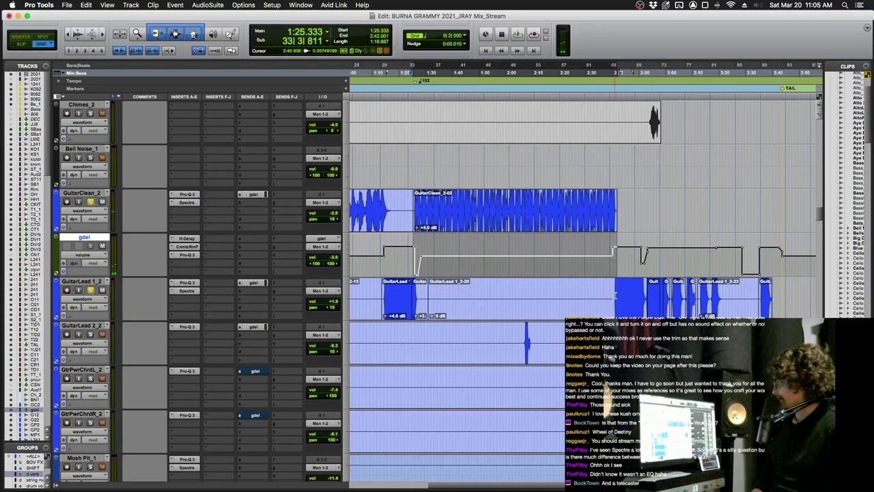
Step: Audition the soloed lead guitars and power chords with gdel from bar 66, and again from bar 69 across its volume dip
left_click(614, 295)
key("space")
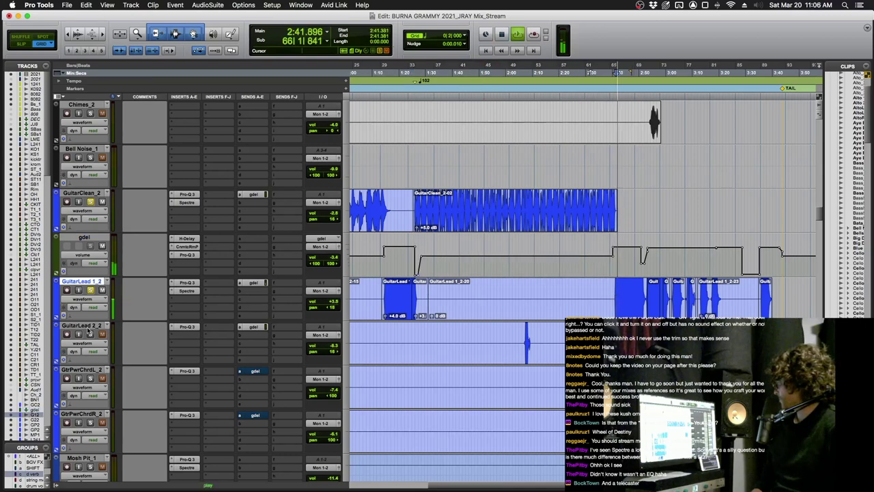
scroll(88, 333, "down", 2)
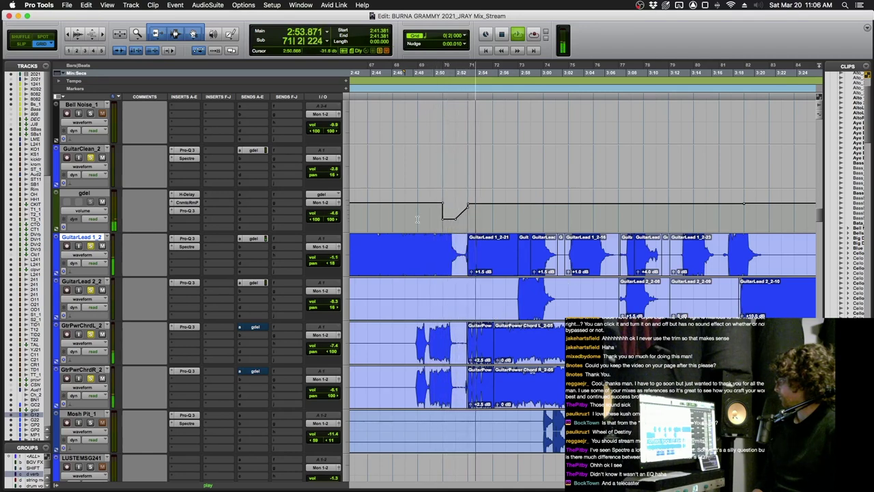
key("space")
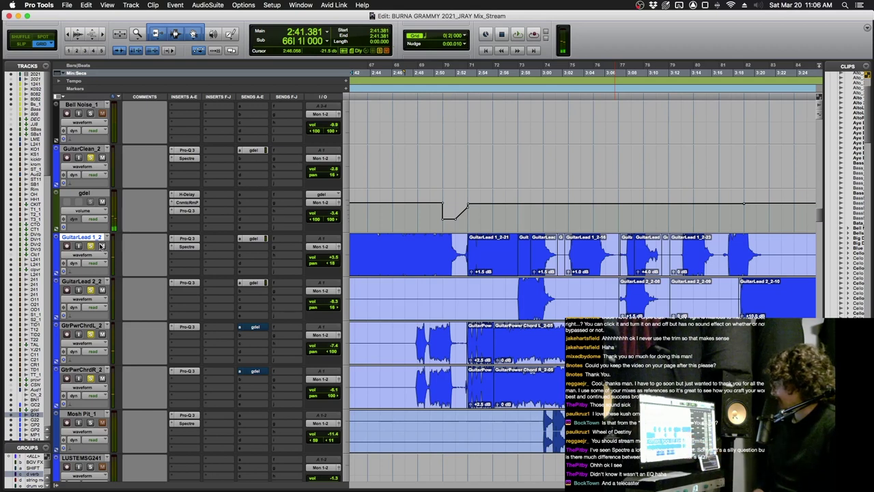
left_click(418, 221)
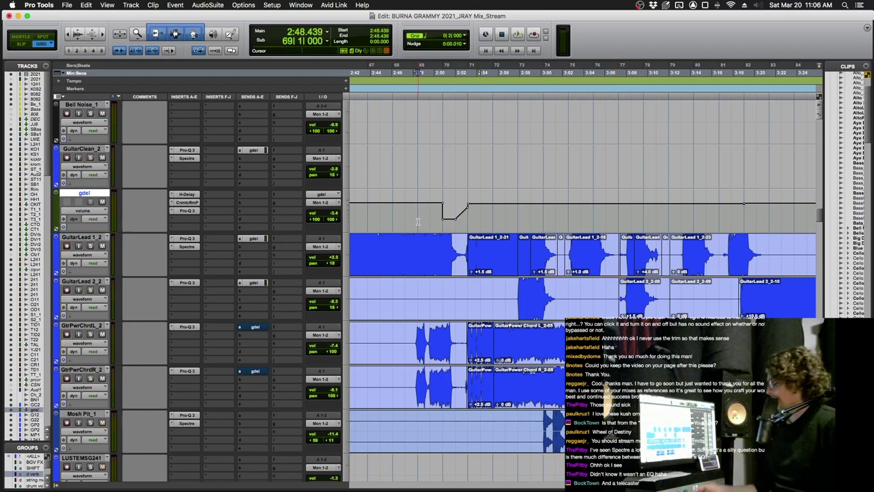
key("space")
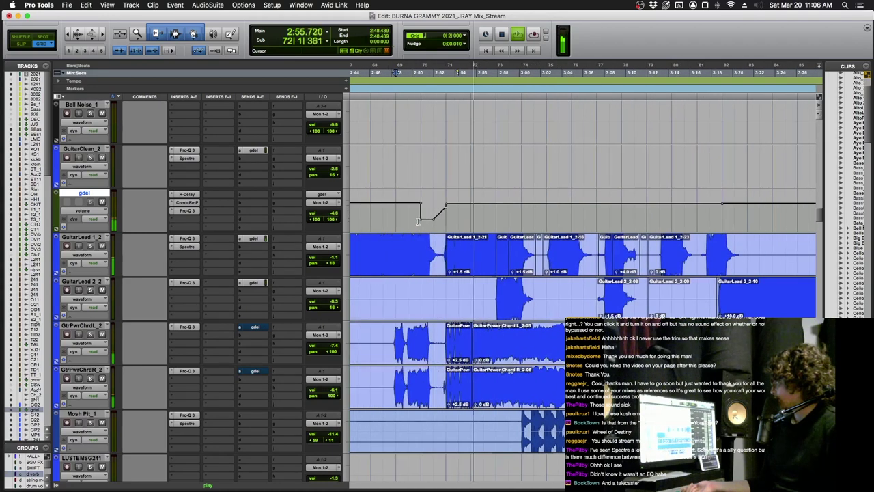
Step: Show the clip gain lines on the guitar clips around the GuitarLead 1_2 track
left_click(82, 237)
key("super+s")
left_click(97, 256)
left_click(89, 256)
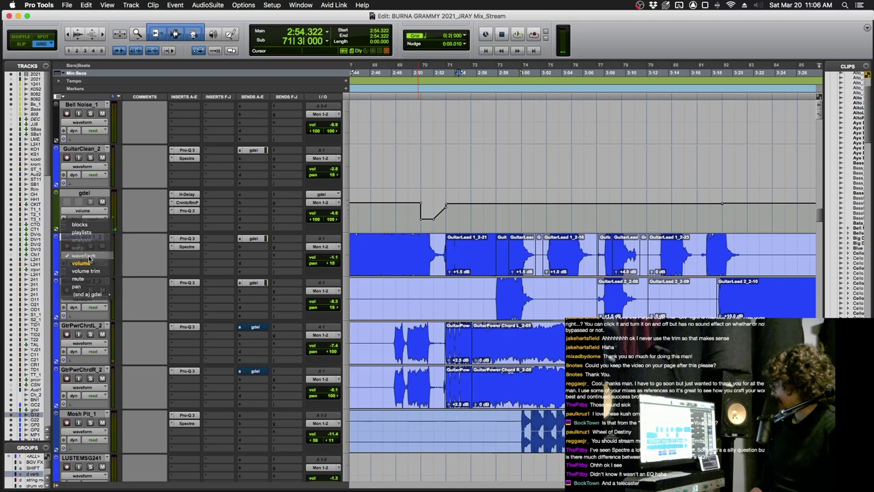
left_click(88, 5)
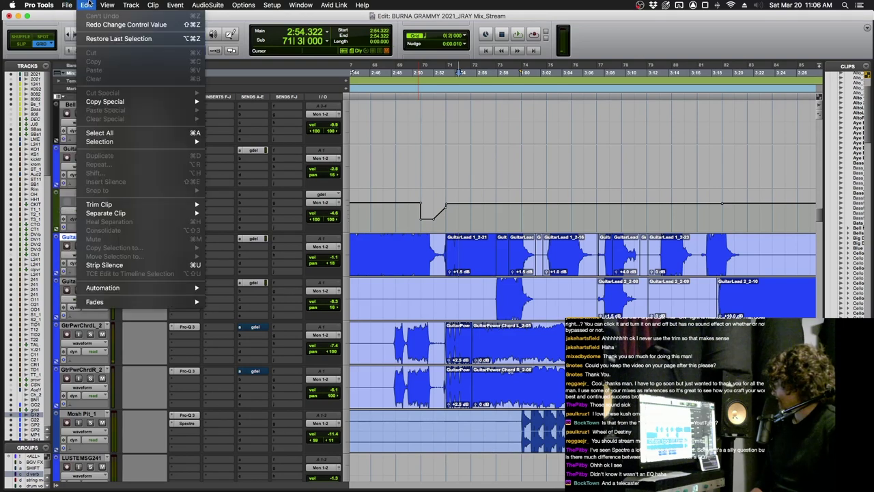
mouse_move(108, 5)
mouse_move(113, 64)
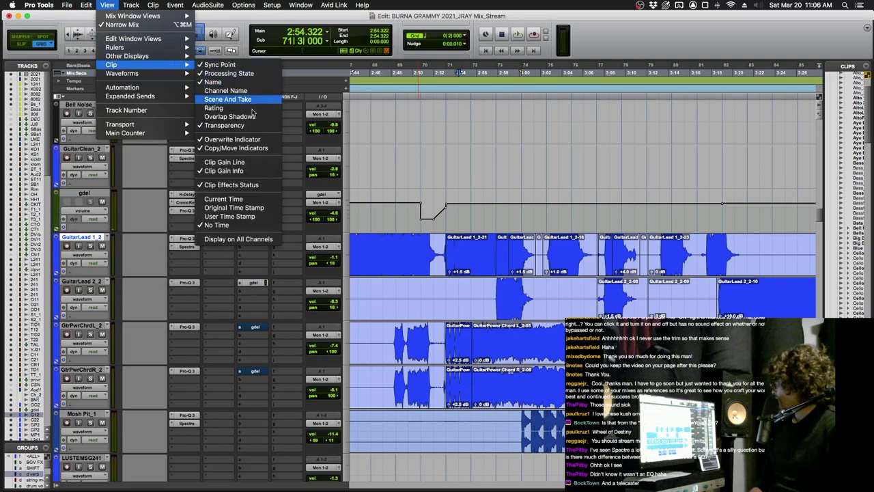
left_click(225, 162)
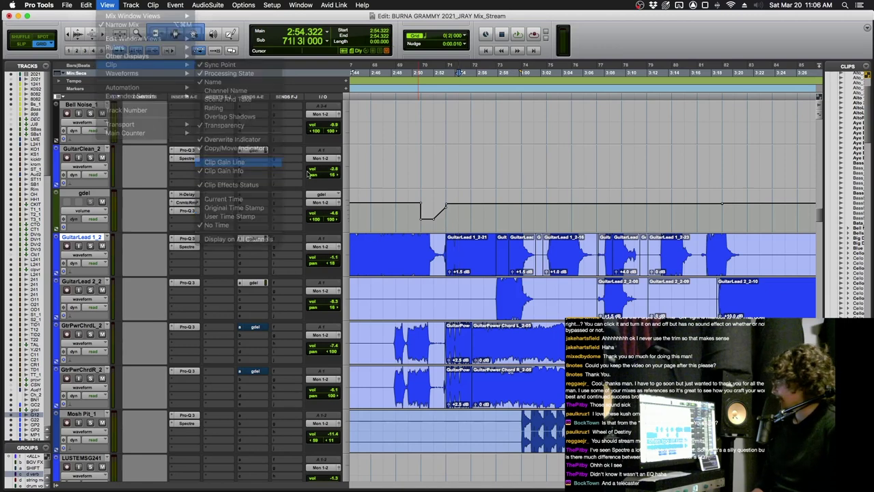
key("r")
key("r")
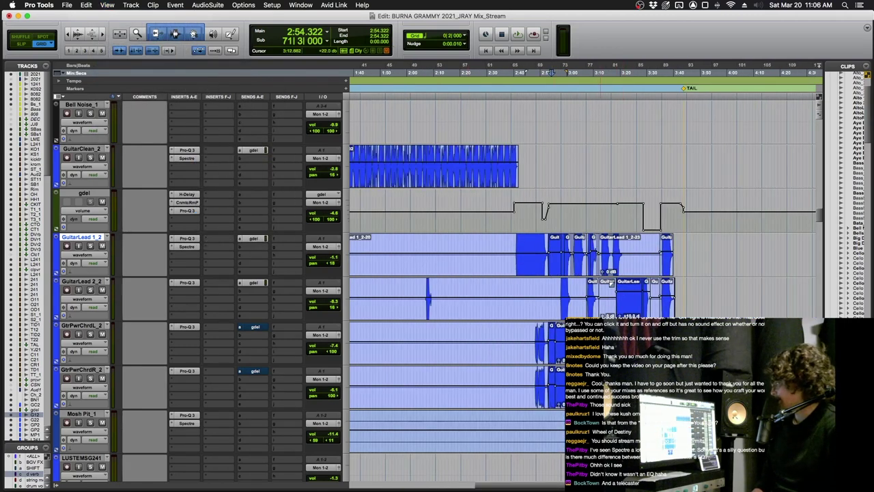
scroll(600, 286, "right", 3)
scroll(650, 171, "down", 2)
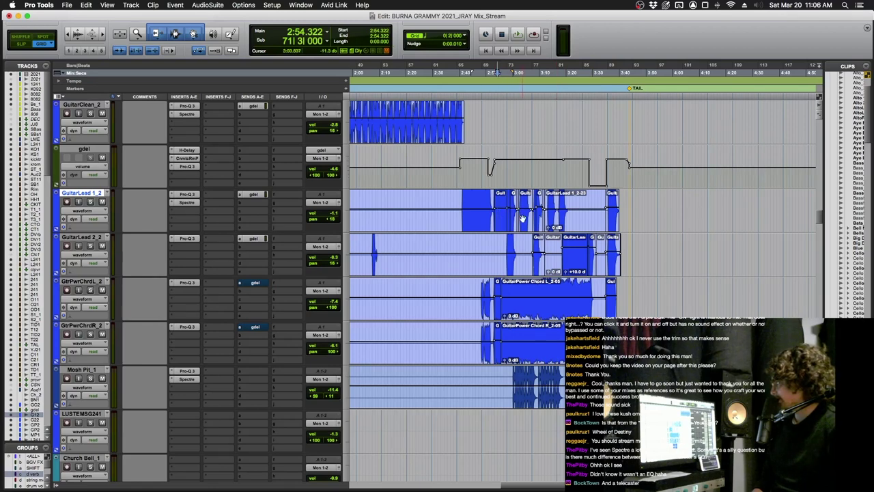
Step: Audition the guitar tracks with the gdel volume automation from about 3:01
left_click(519, 172)
key("space")
key("t")
key("t")
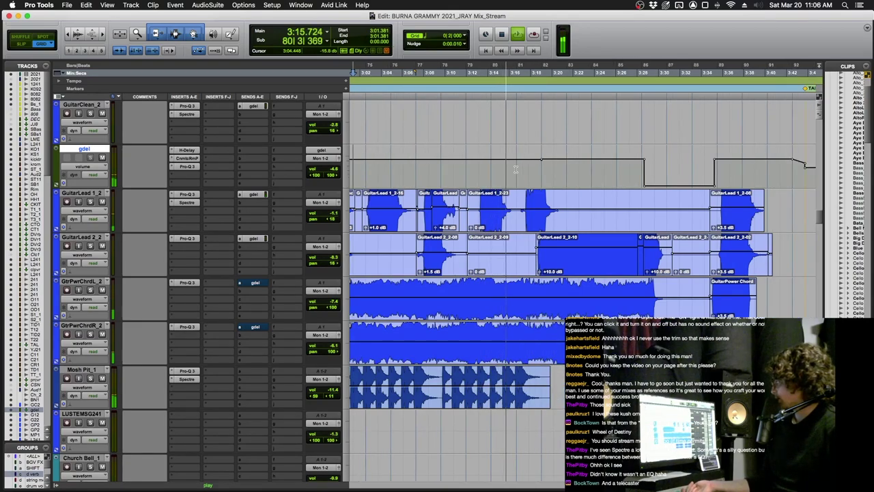
Step: Stop playback and display the volume trim automation on the Bass_1 track around bar 80
scroll(515, 170, "up", 10)
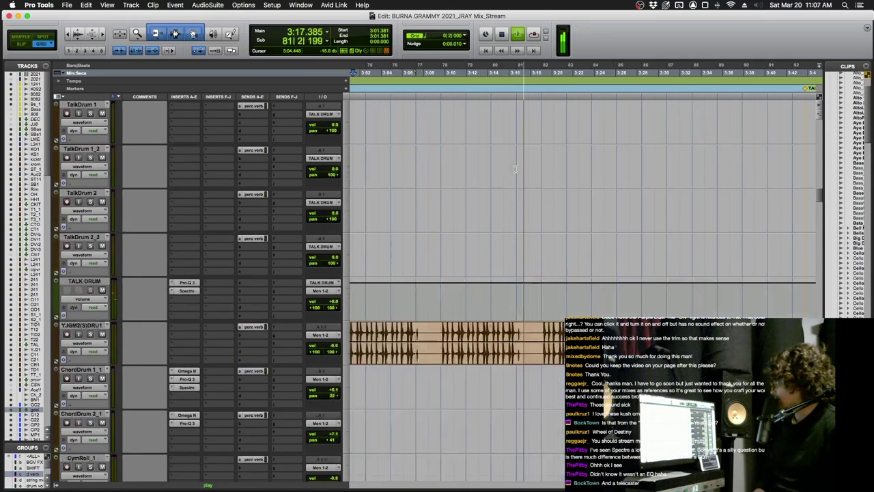
scroll(516, 169, "up", 10)
key("space")
left_click(491, 343)
left_click(490, 344)
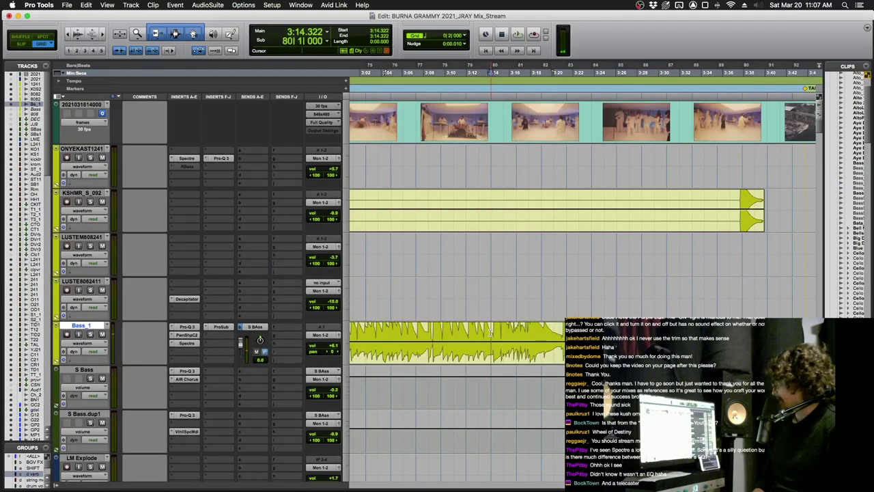
left_click(86, 5)
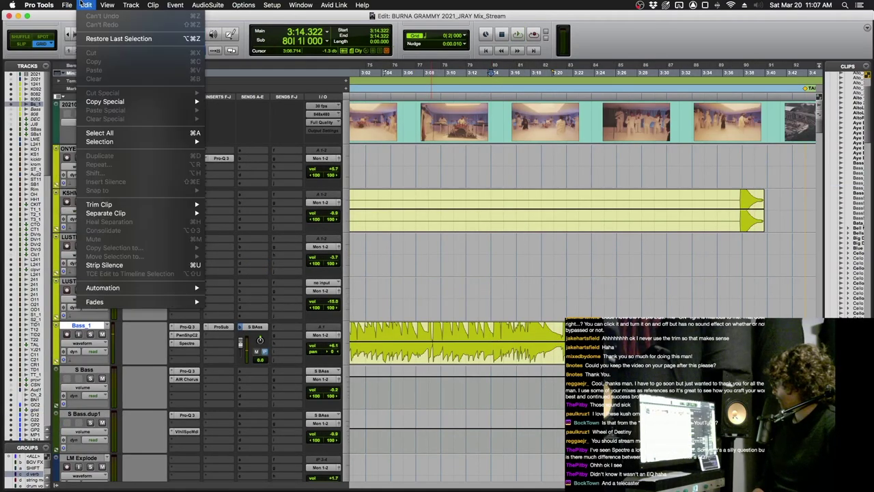
left_click(107, 5)
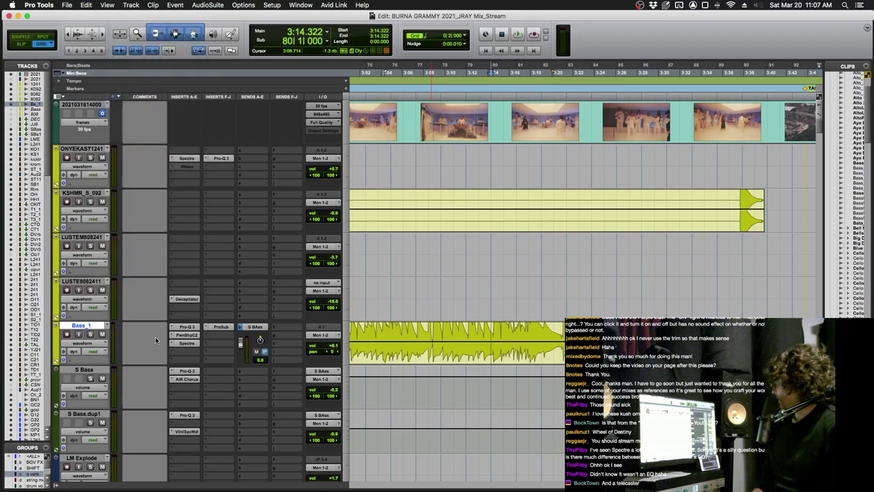
left_click(120, 5)
left_click(121, 4)
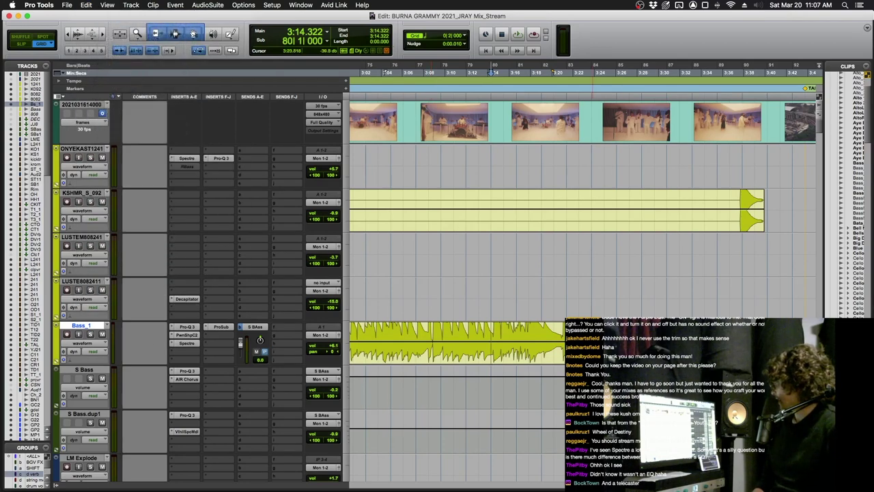
key("super+bracketright")
key("super+bracketright")
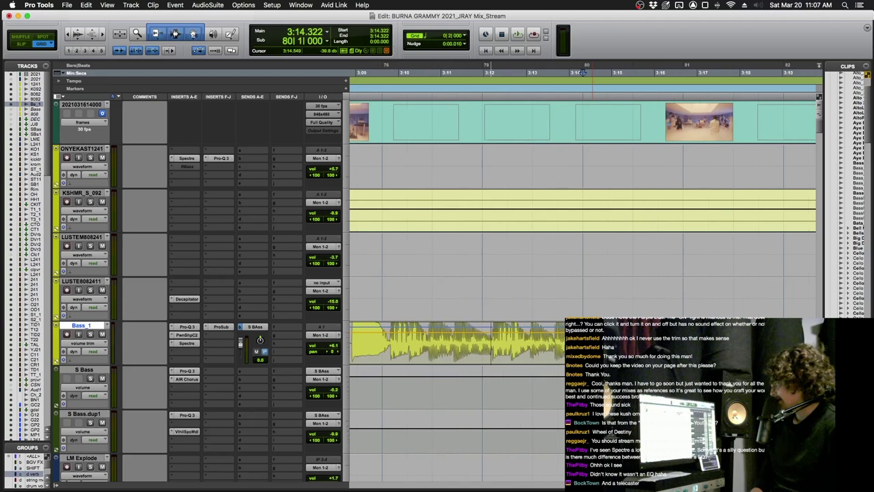
Step: Switch the edit mode to Slip and play the bass passage from 3:16.462
left_click(593, 72)
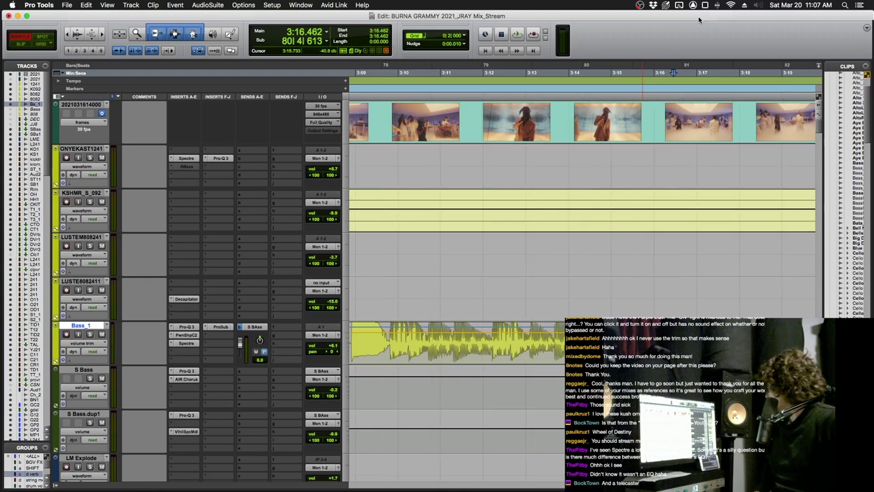
key("F2")
key("space")
scroll(481, 294, "down", 2)
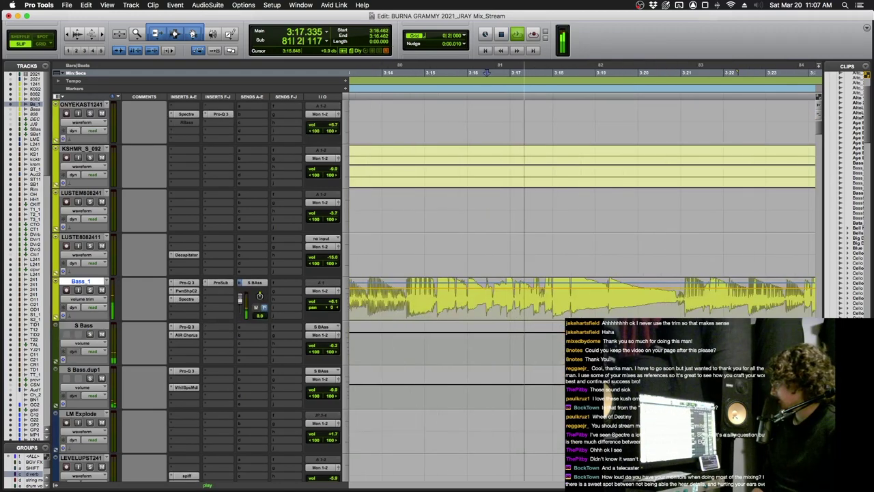
scroll(481, 294, "down", 2)
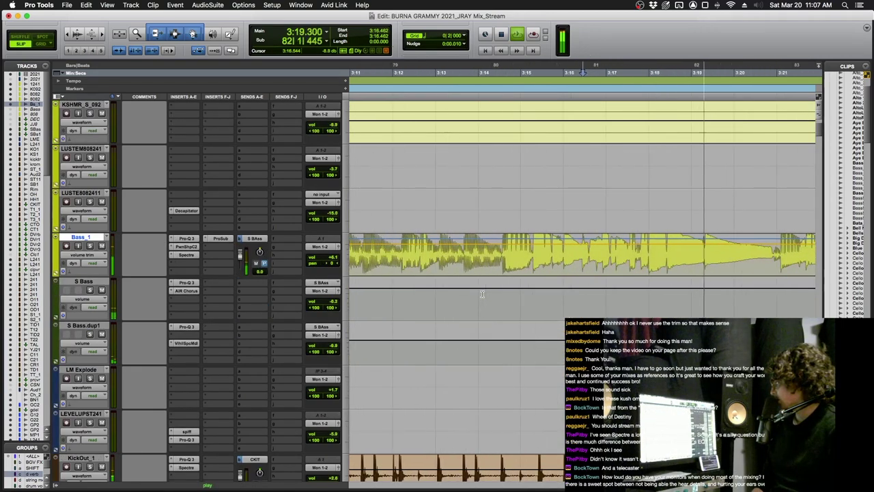
Step: Audition the Bass_1 passage leading into bar 80, starting from 3:10.325, 3:04.330 and 3:12.853
key("1")
key("1")
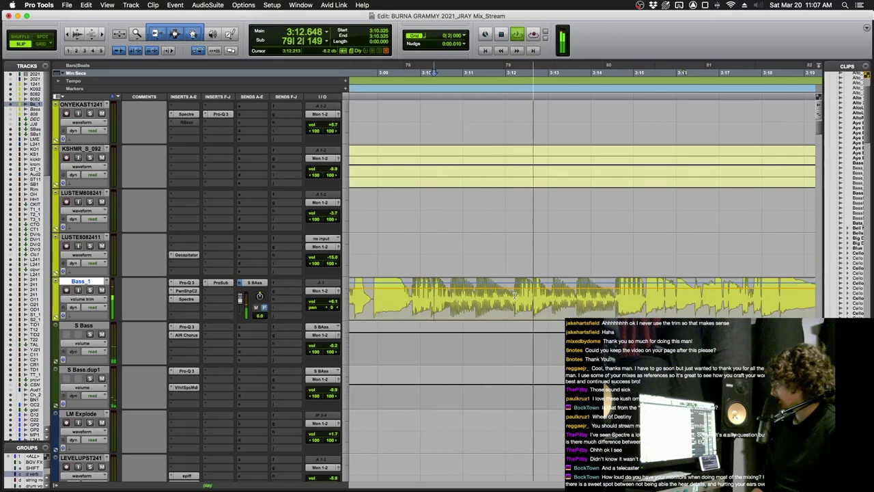
scroll(549, 295, "left", 2)
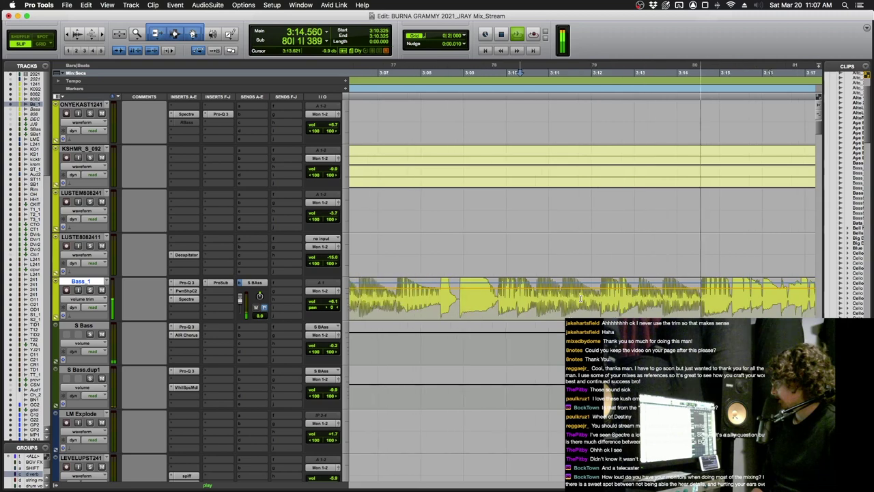
left_click(388, 295)
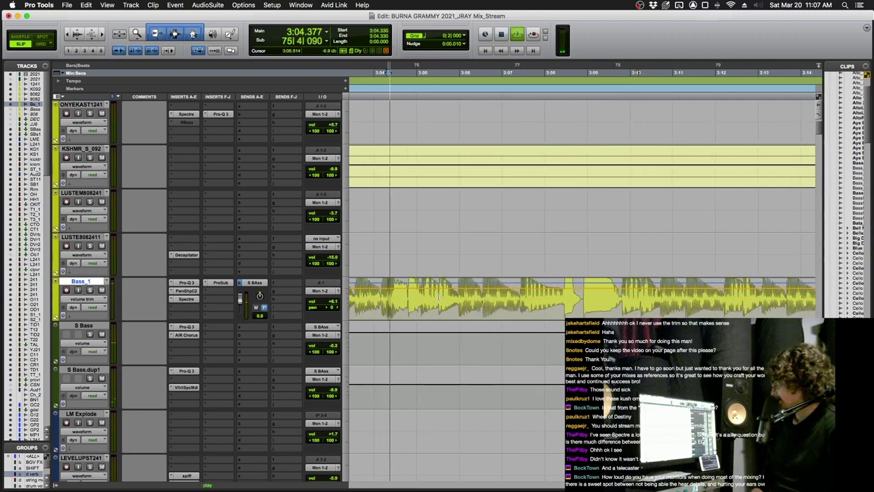
scroll(439, 296, "right", 3)
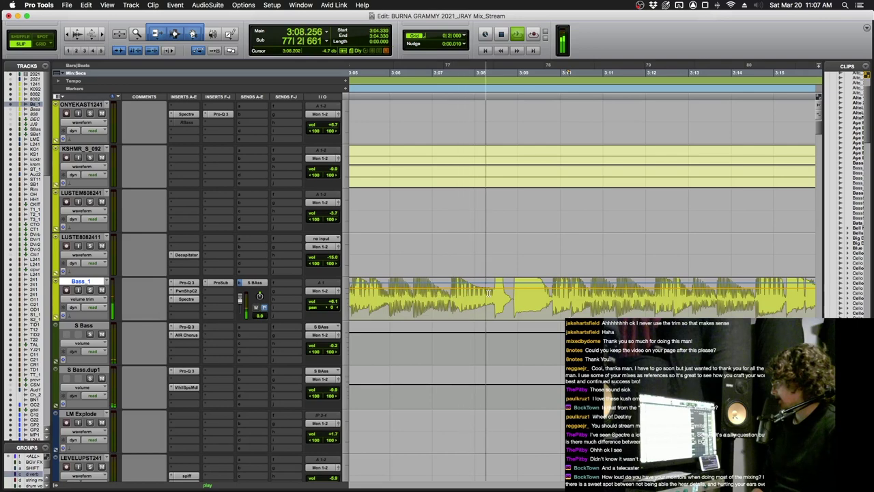
scroll(602, 294, "right", 3)
scroll(602, 293, "right", 2)
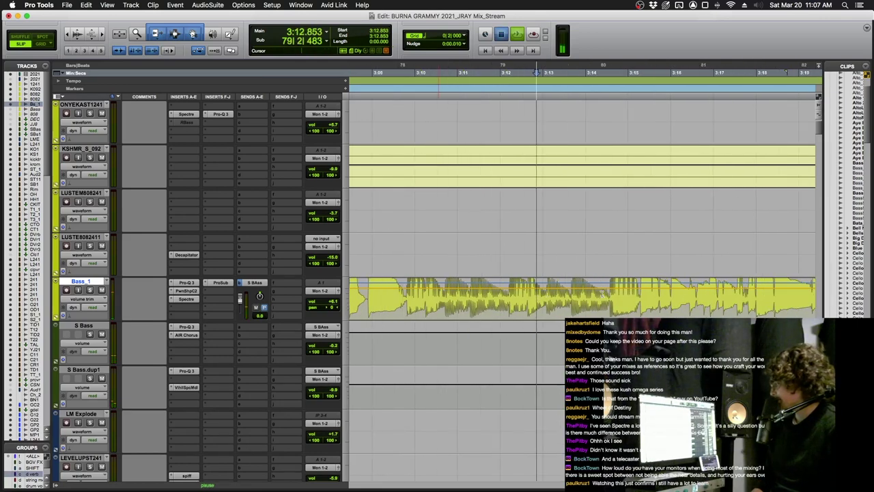
scroll(601, 293, "right", 4)
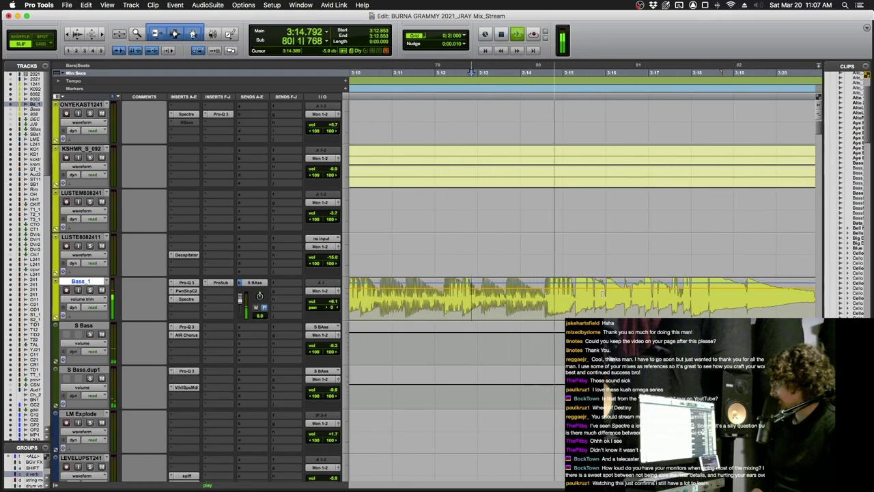
Step: Raise the Bass_1 volume trim from about 3:15.3 to 3:16.9 and audition it from 3:12.810
left_click(509, 298)
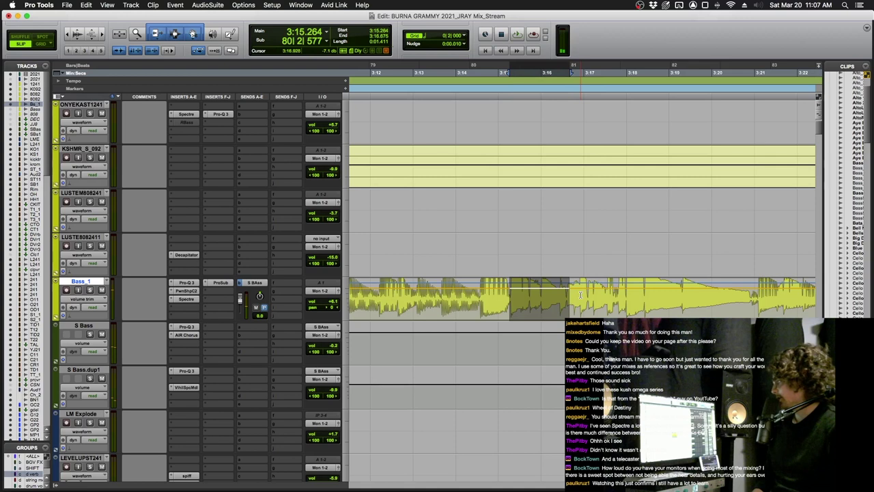
key("space")
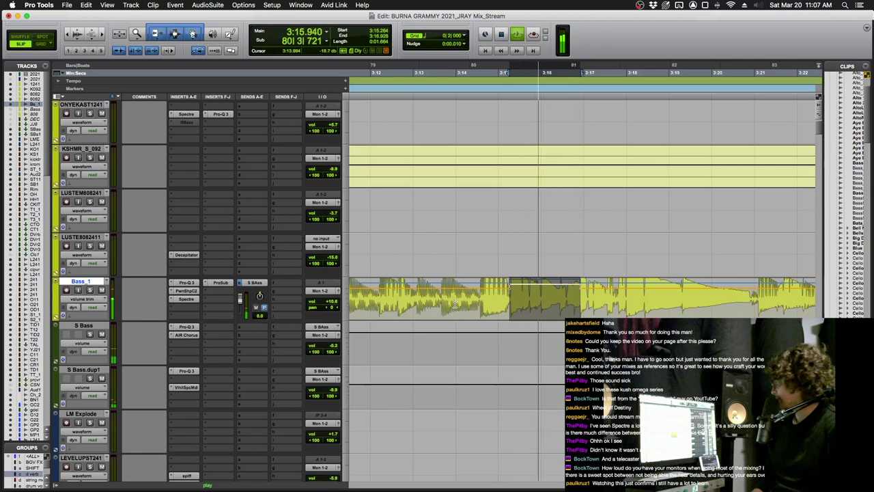
key("space")
left_click(406, 297)
key("space")
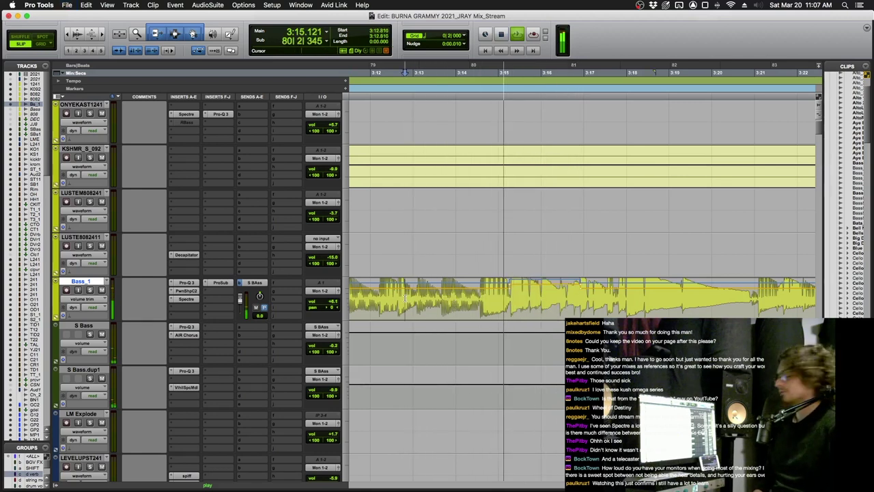
Step: Save the session and replay the bass passage from 3:12.810
key("space")
key("super+s")
key("space")
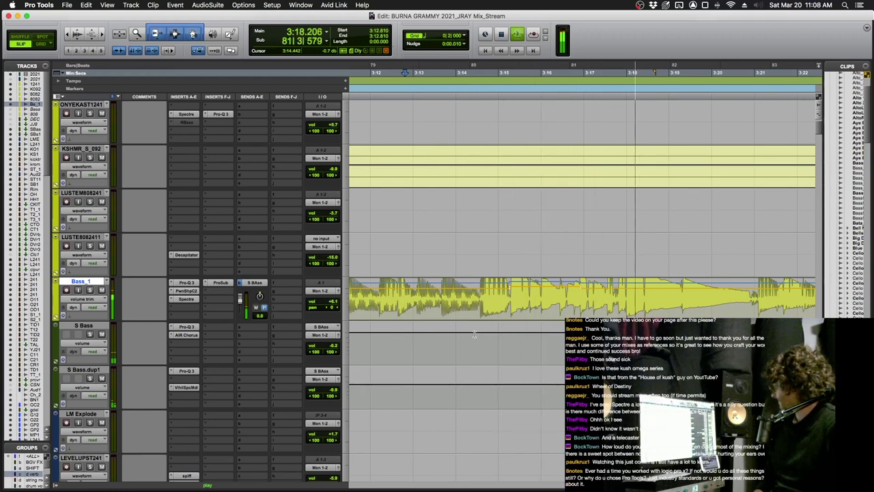
key("space")
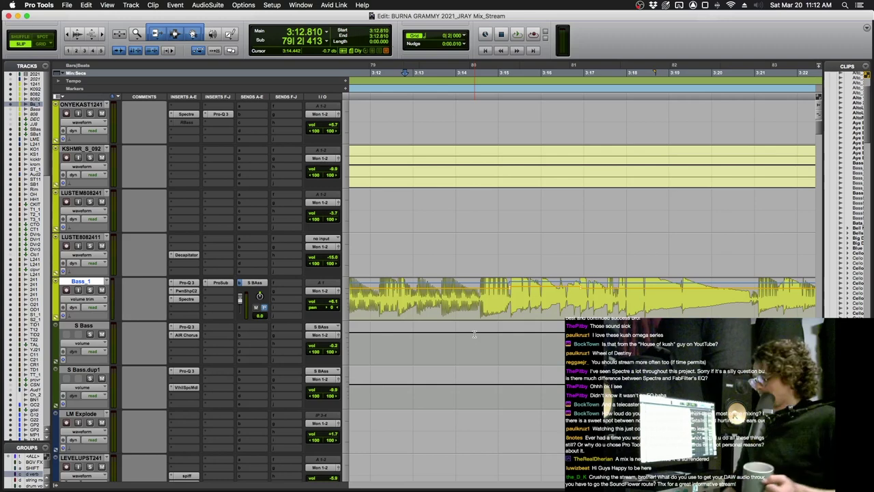
Step: Open the Playback Engine settings to check the audio output device
key("super+Tab")
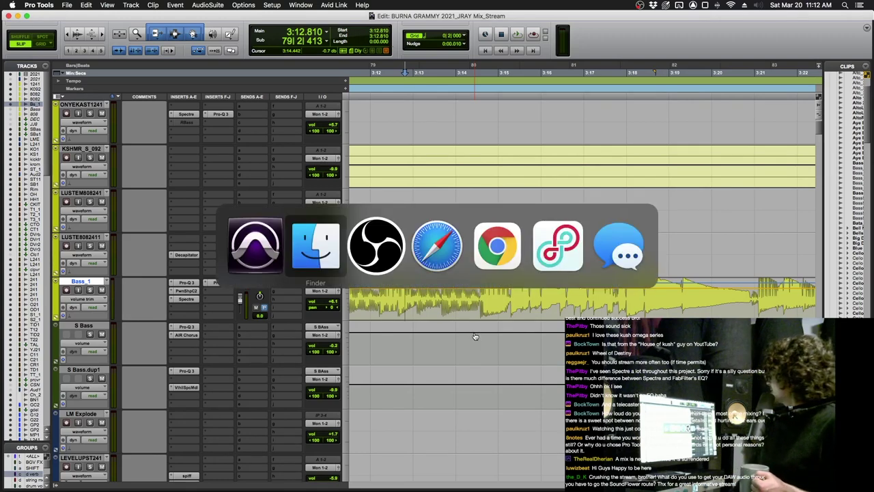
left_click(300, 5)
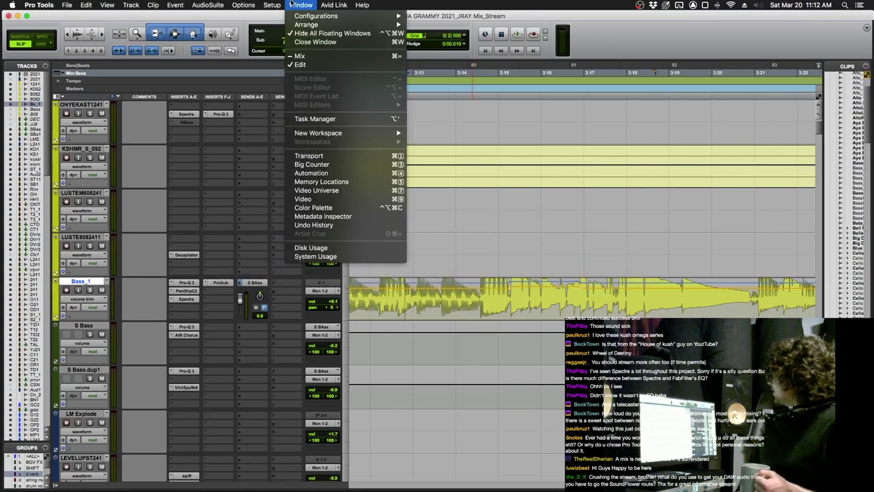
left_click(291, 26)
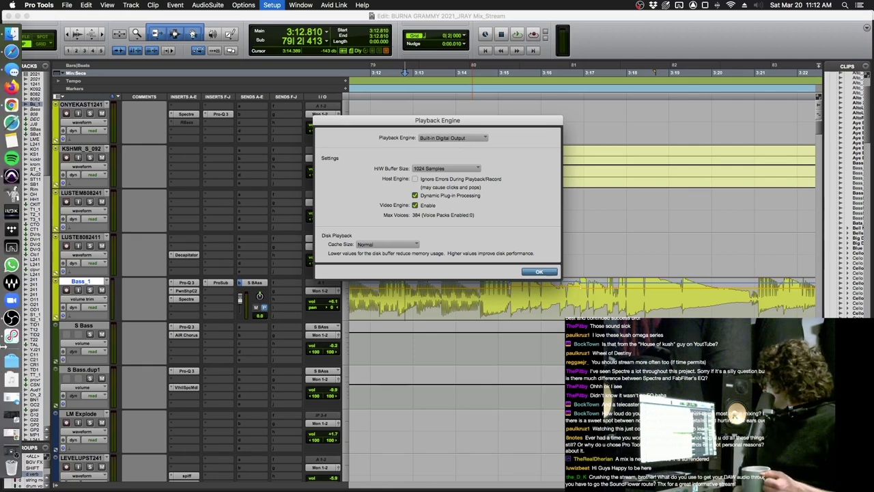
Step: Switch to Loopback and examine the Loopback Audio device's sources, output channels and monitors
left_click(8, 345)
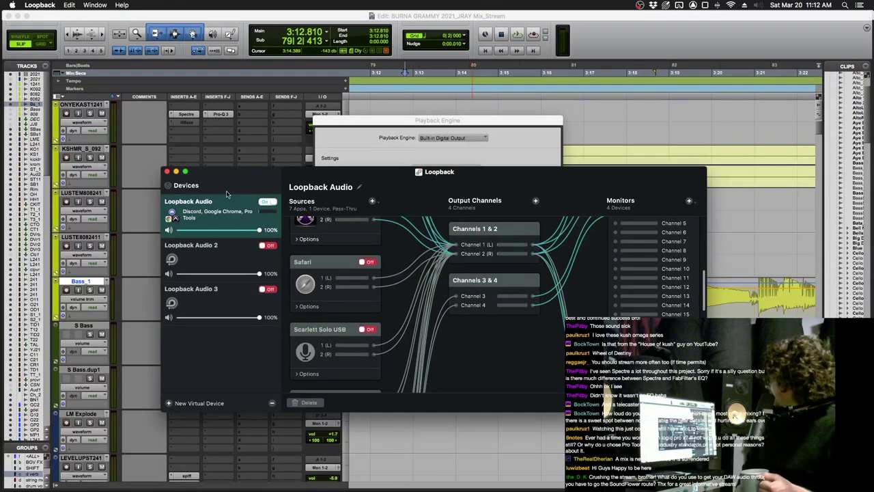
scroll(359, 258, "up", 2)
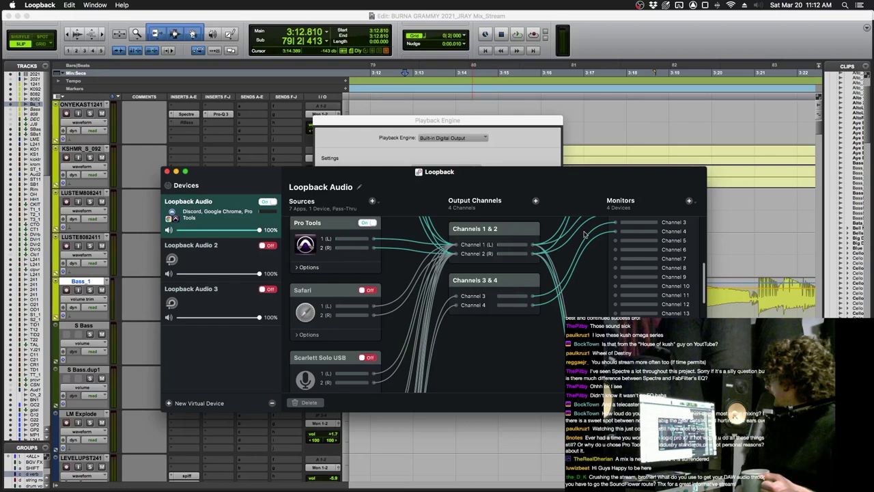
scroll(606, 227, "up", 5)
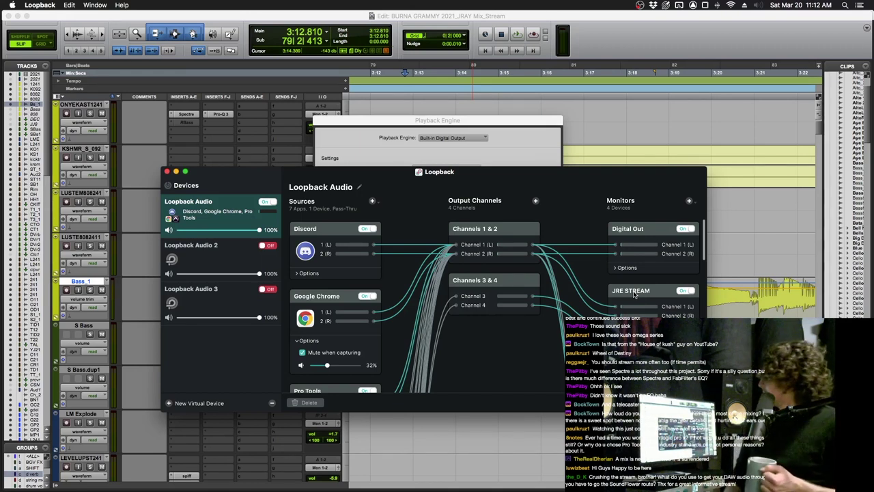
Step: Check the selected output device in the macOS Sound preferences, and close them
left_click(39, 4)
left_click(19, 31)
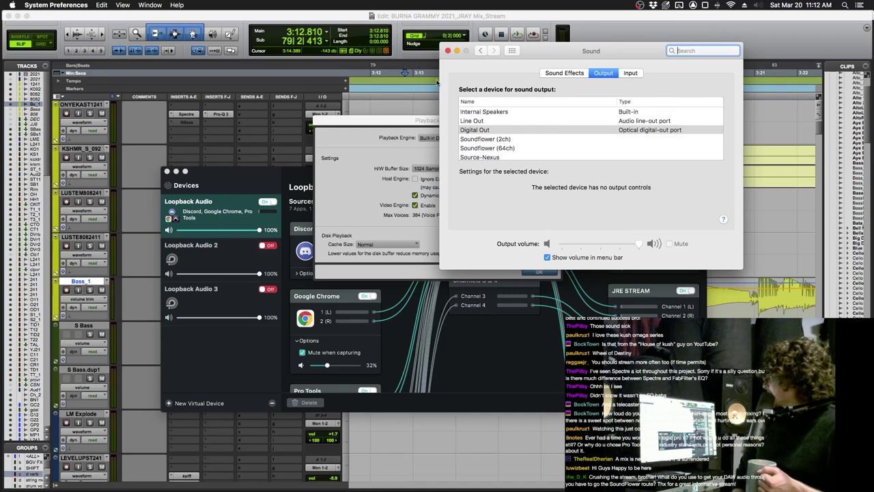
left_click(447, 50)
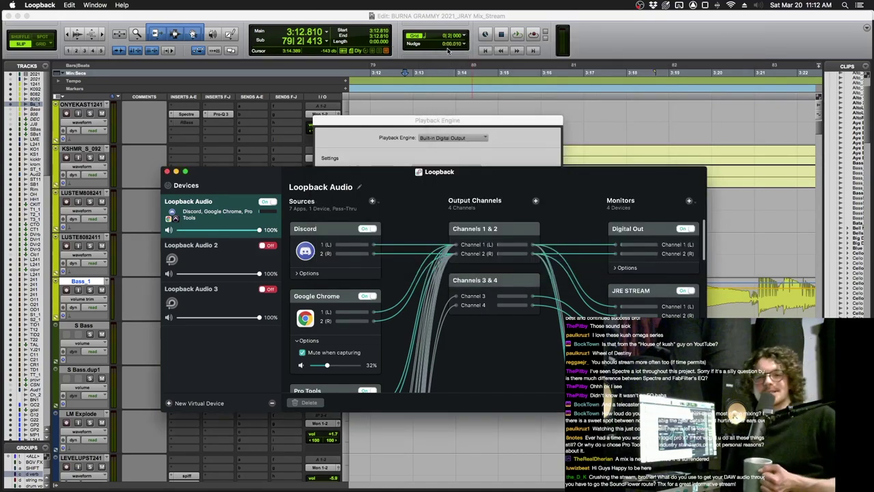
Step: Minimize Loopback, close the Playback Engine settings, and replay the bass passage from 3:12.810
left_click(175, 170)
left_click(539, 272)
left_click(538, 272)
key("space")
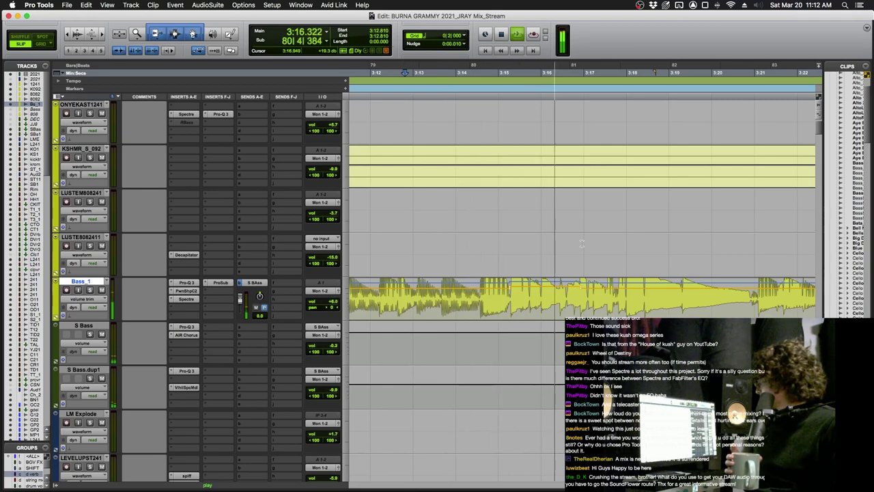
Step: Stop playback and browse the session's tracks, from the guitars through synths and keys to the string section
scroll(583, 242, "down", 3)
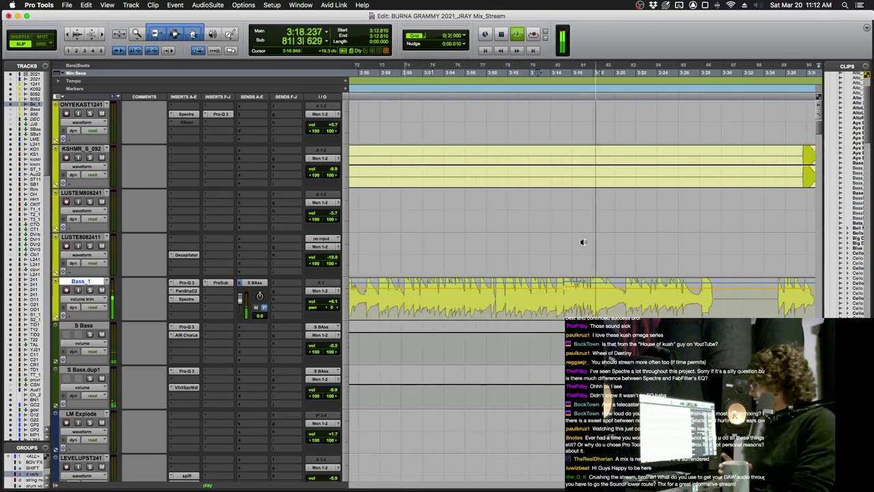
scroll(583, 242, "down", 10)
key("space")
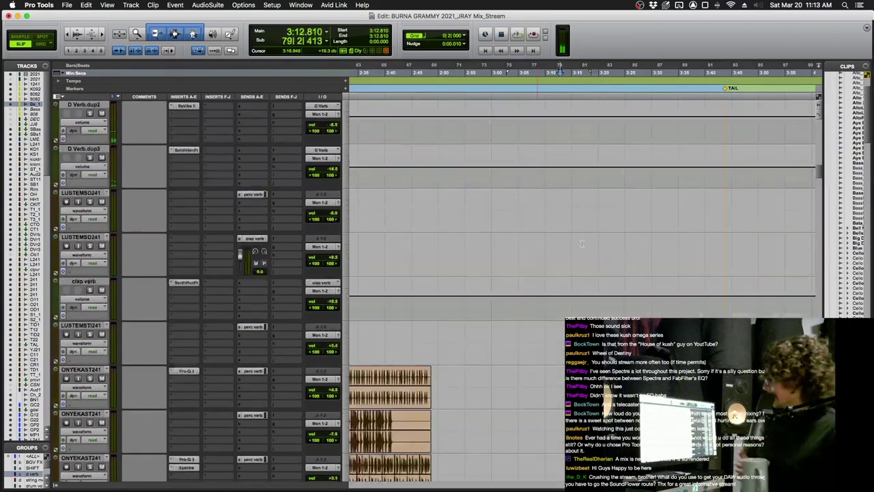
scroll(582, 243, "up", 10)
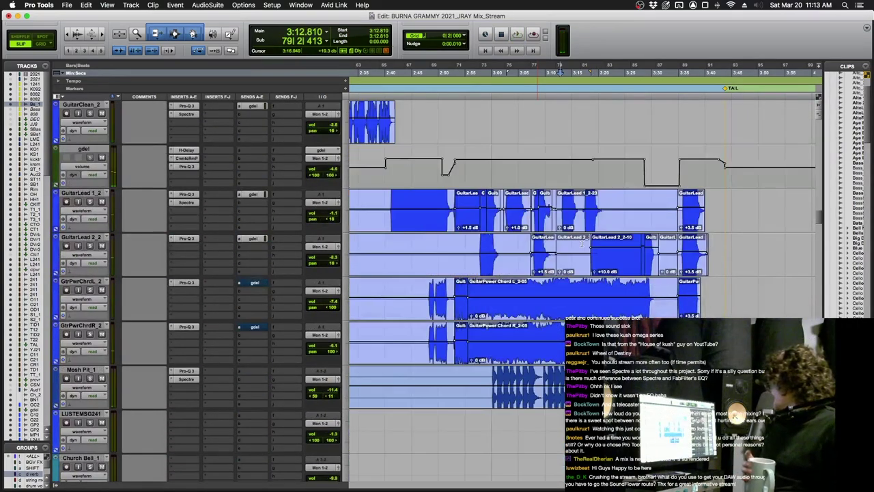
scroll(582, 243, "down", 10)
scroll(582, 243, "left", 5)
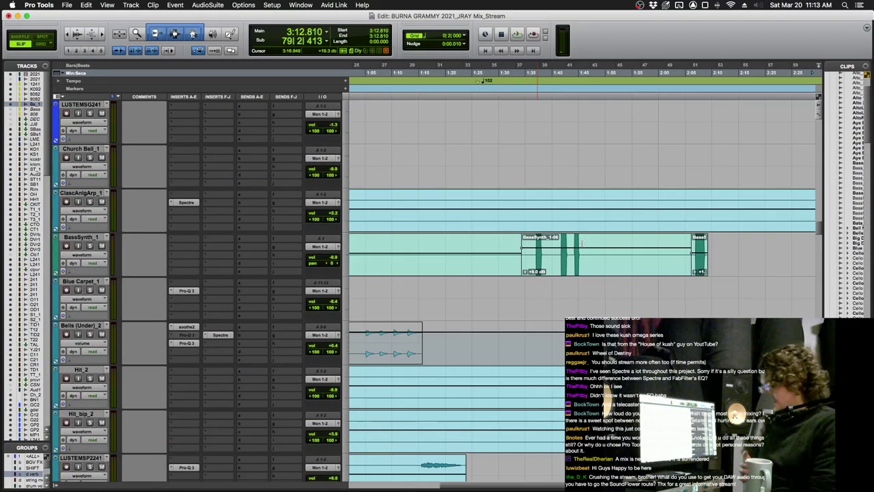
scroll(582, 243, "down", 5)
scroll(581, 243, "down", 8)
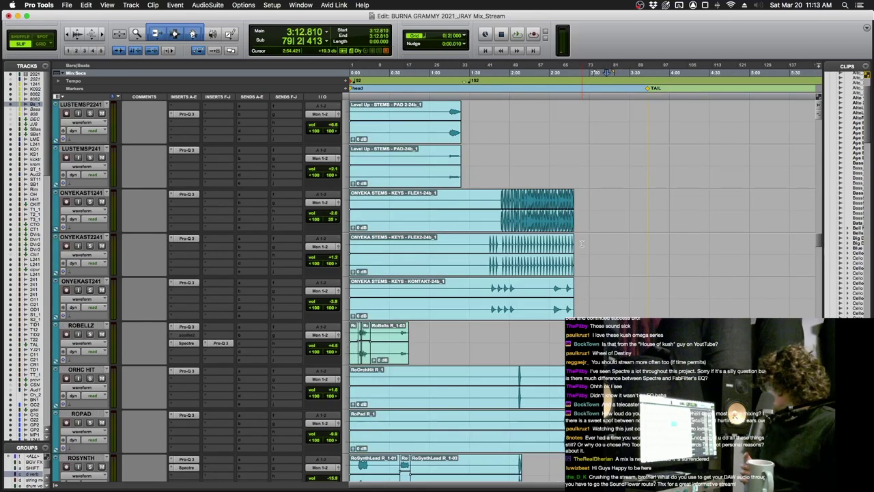
scroll(489, 230, "down", 4)
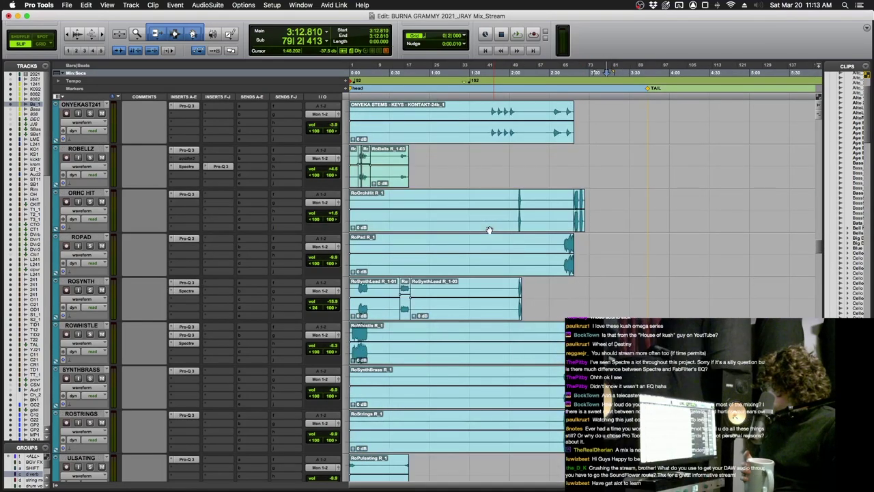
scroll(478, 213, "down", 2)
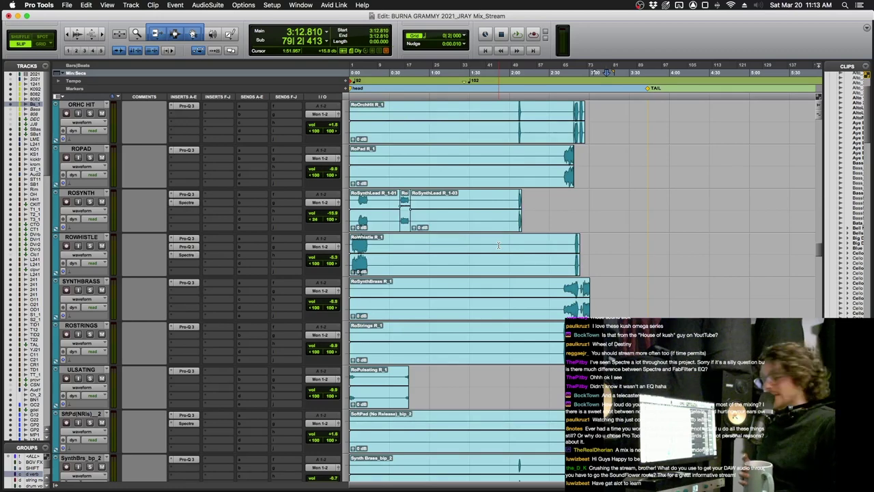
scroll(495, 235, "down", 8)
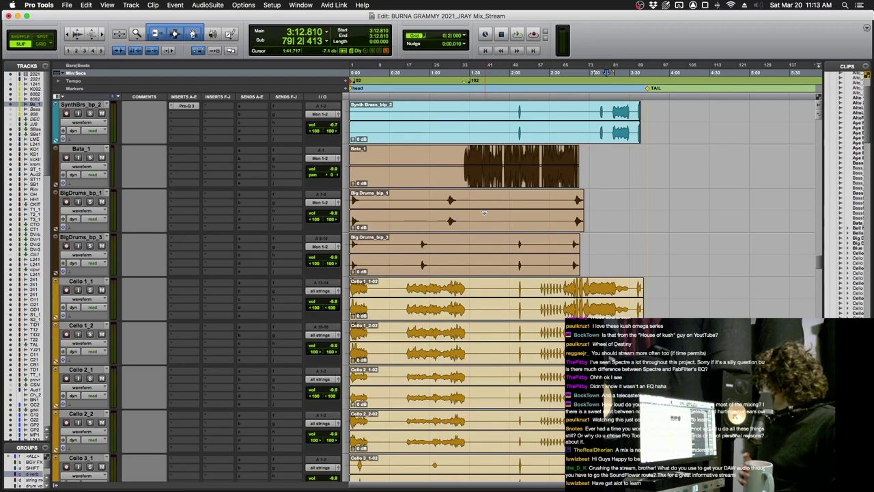
Step: Select every track from Cello 1_1 through the all strings bus and solo them
scroll(483, 213, "down", 3)
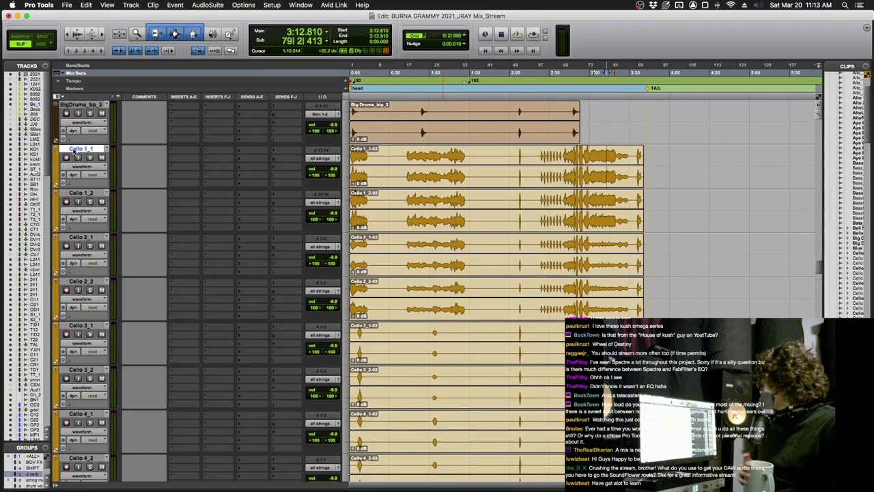
scroll(76, 152, "down", 15)
scroll(75, 151, "down", 8)
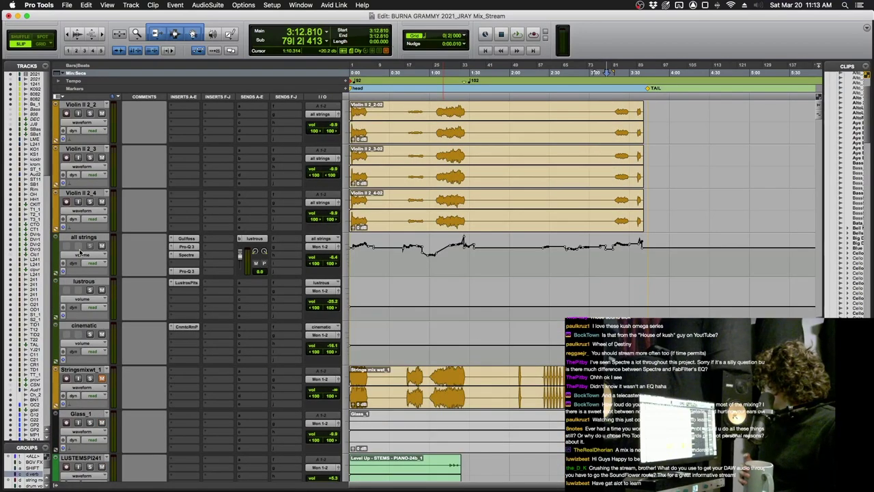
left_click(83, 240, "shift")
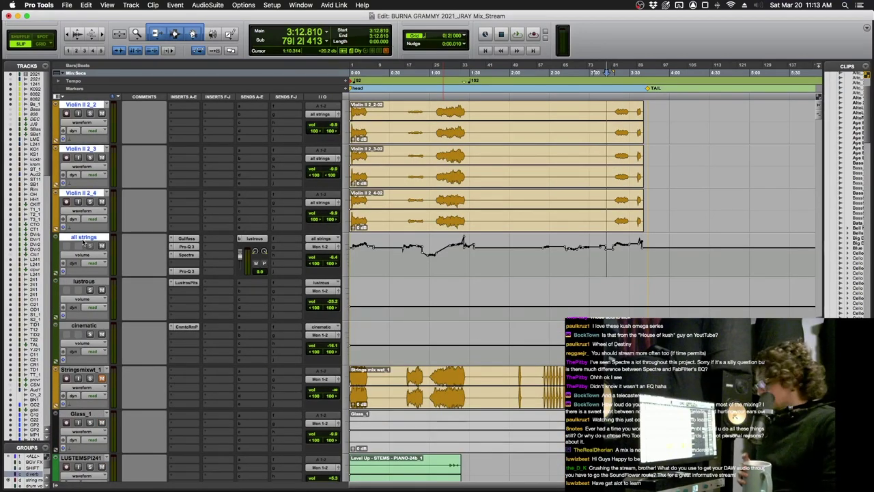
key("shift+s")
Step: Play the soloed strings from 1:05.194 and select only the all strings bus
key("space")
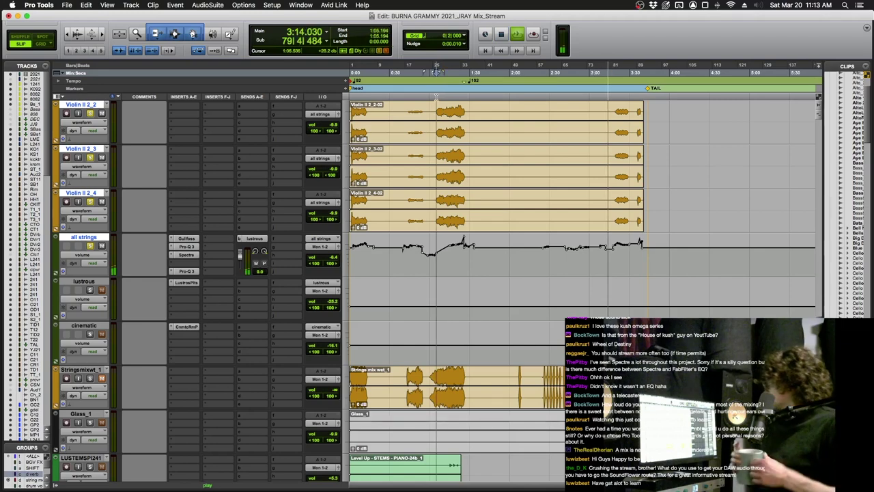
left_click(437, 72)
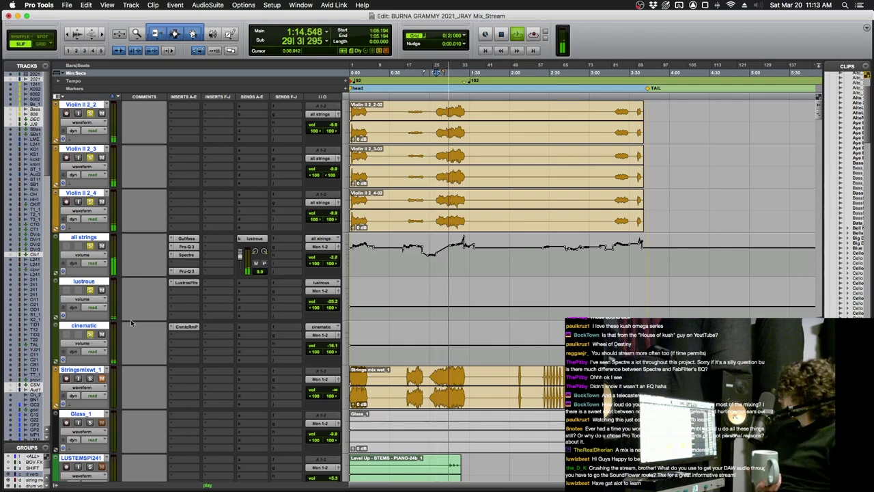
left_click(82, 239)
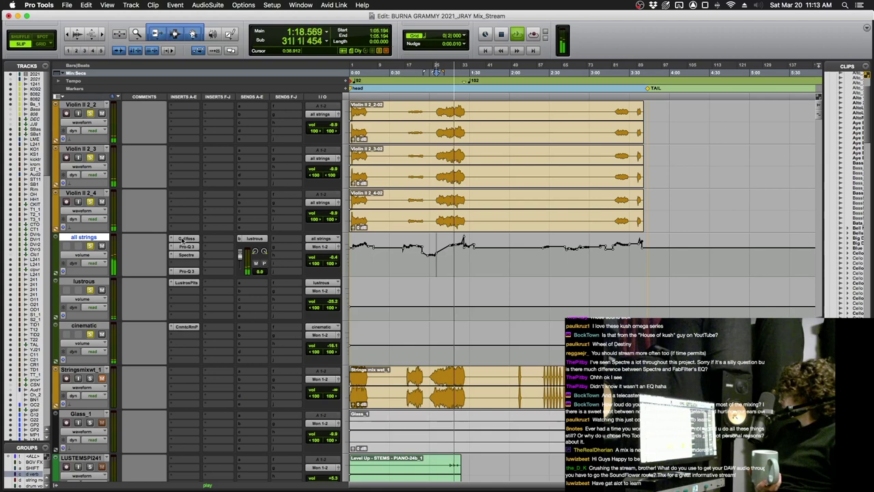
Step: Examine the Gullfoss insert on the all strings bus during playback from 1:05.194, and save the session
left_click(185, 239)
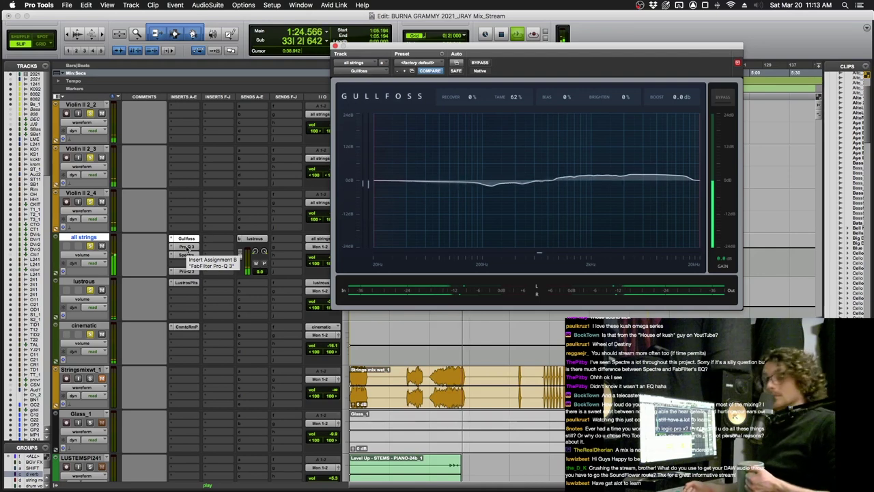
key("space")
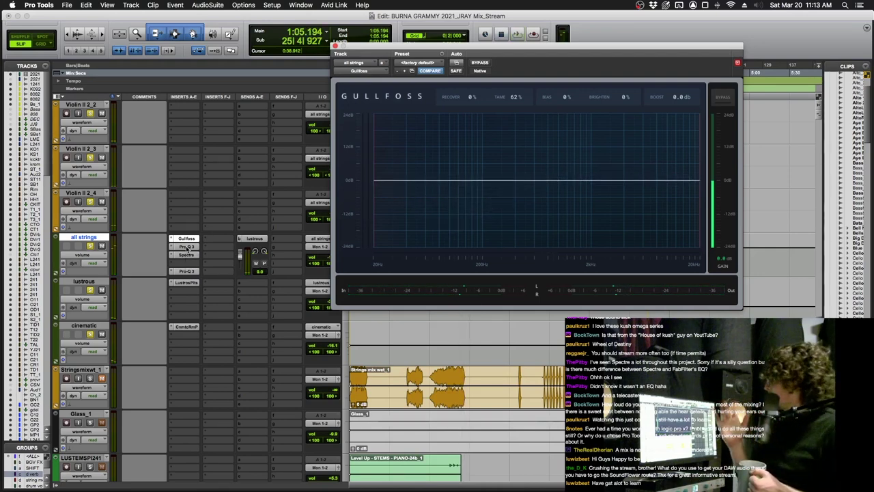
key("super+s")
key("space")
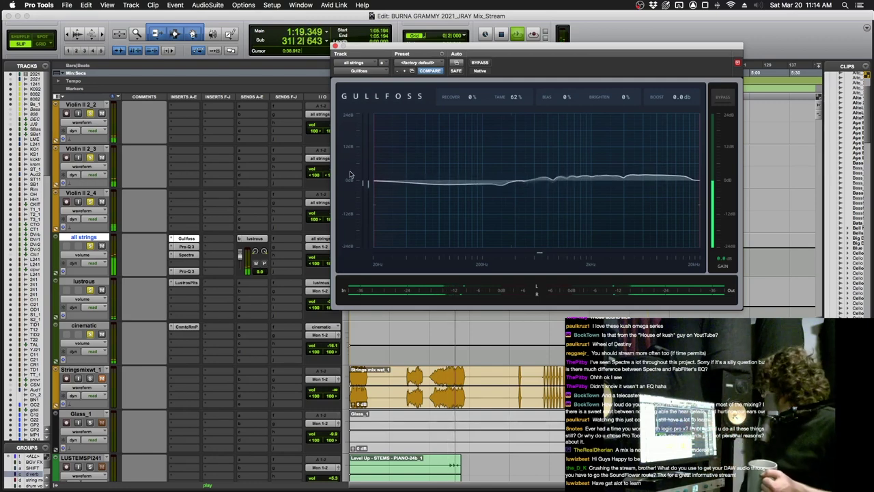
Step: Open the first Pro-Q 3 on the all strings bus and compare its sound bypassed and active during playback
left_click(188, 247)
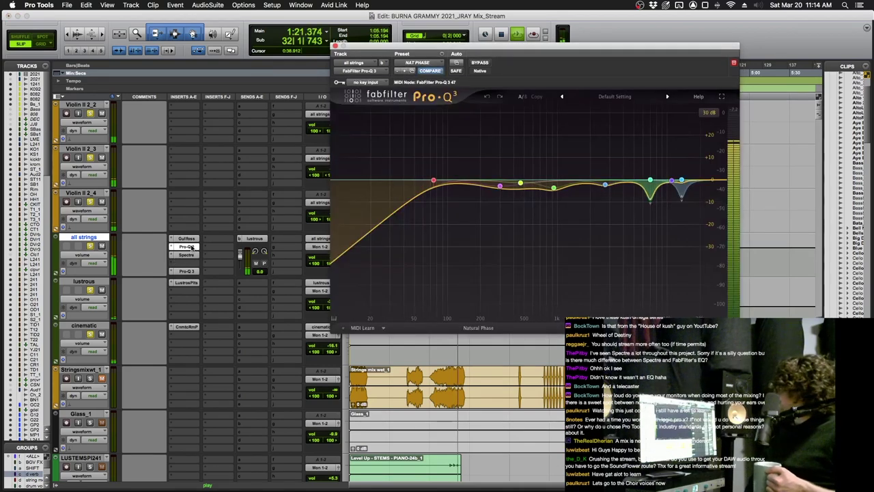
left_click(480, 63)
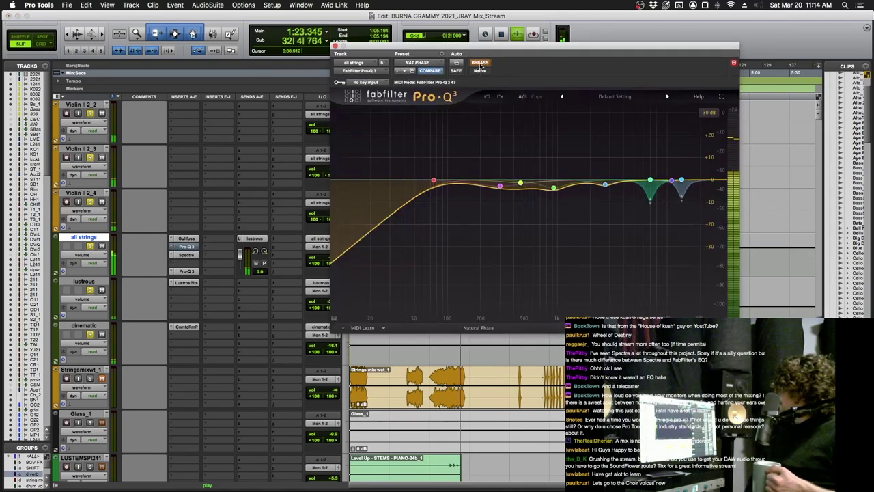
left_click(480, 63)
left_click(480, 63)
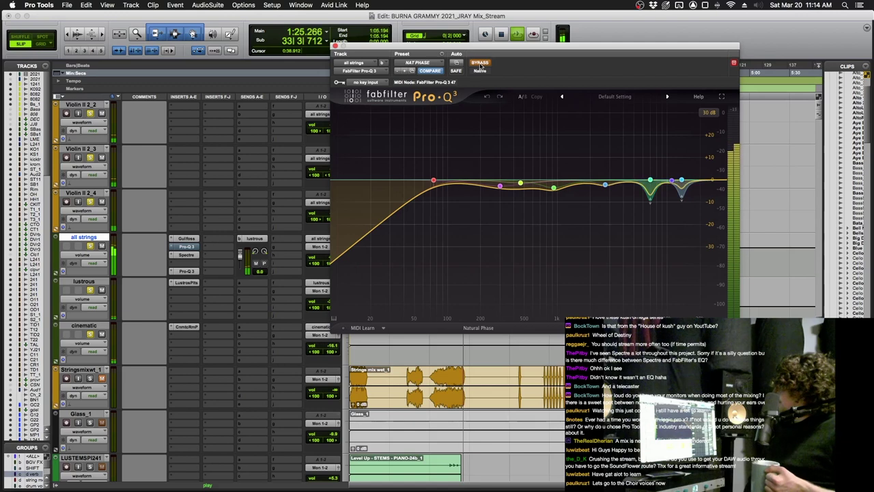
left_click(480, 64)
key("space")
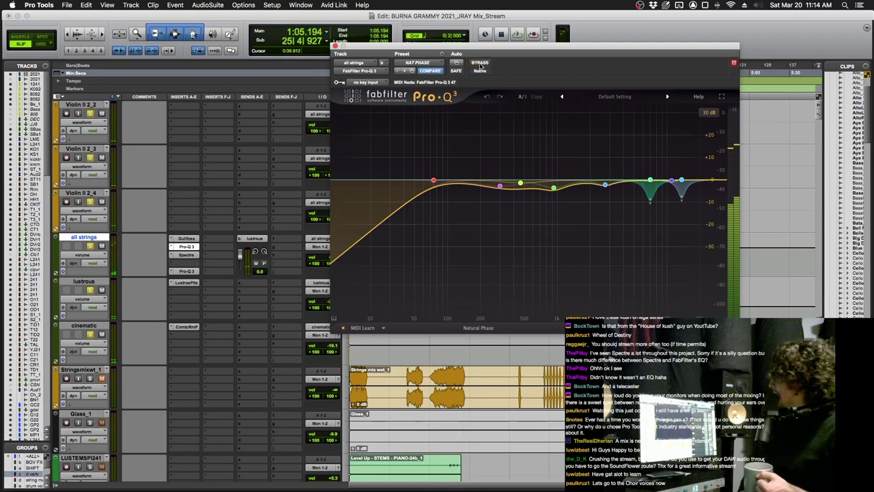
Step: Inspect the Spectre settings on the all strings bus, and the bell band in the last Pro-Q 3 insert
left_click(189, 256)
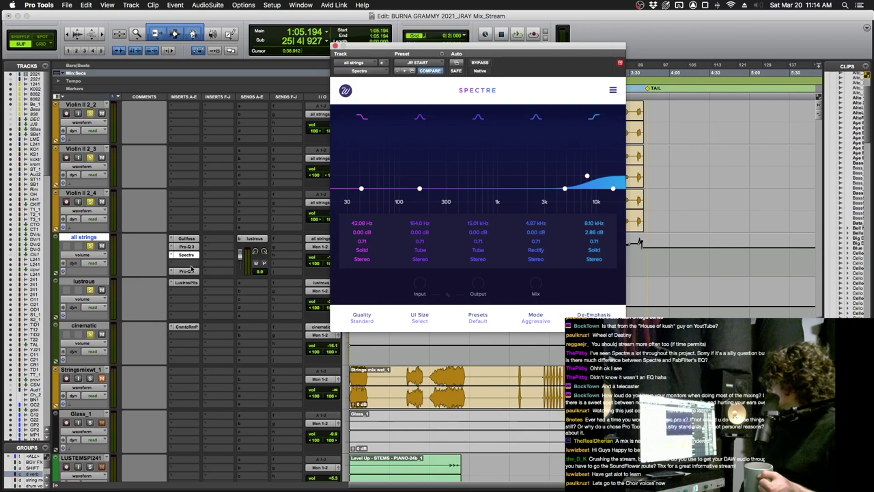
left_click(189, 271)
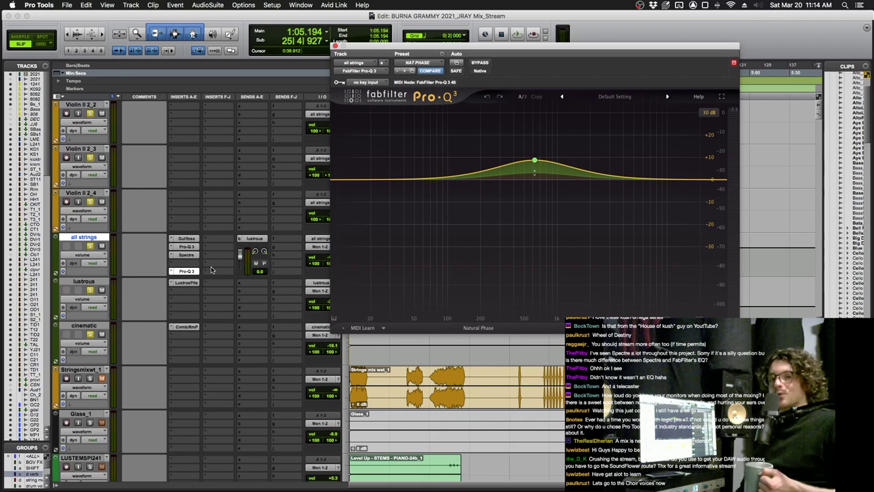
left_click(535, 163)
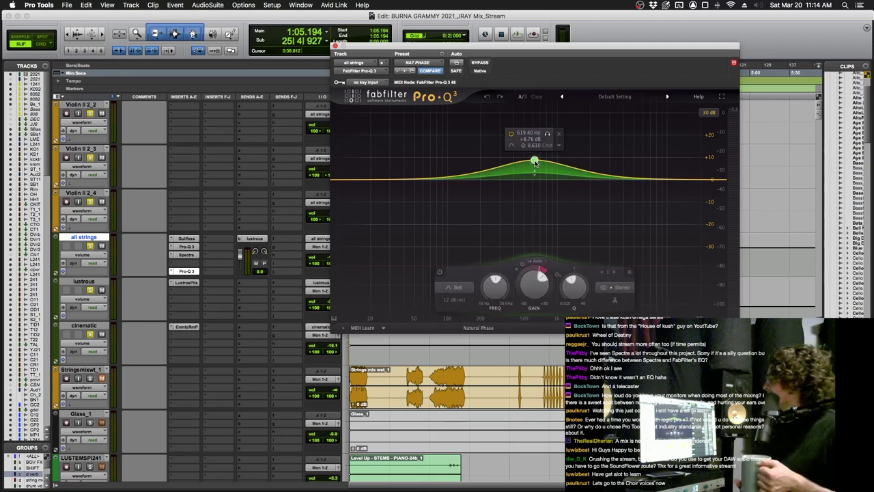
Step: Replay the strings from 1:05.194 and compare the last Pro-Q 3 insert bypassed and active
key("space")
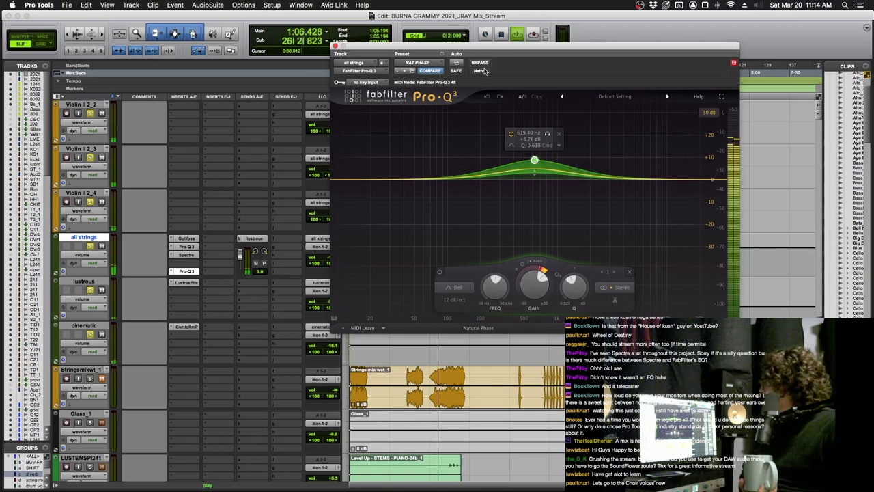
left_click(482, 63)
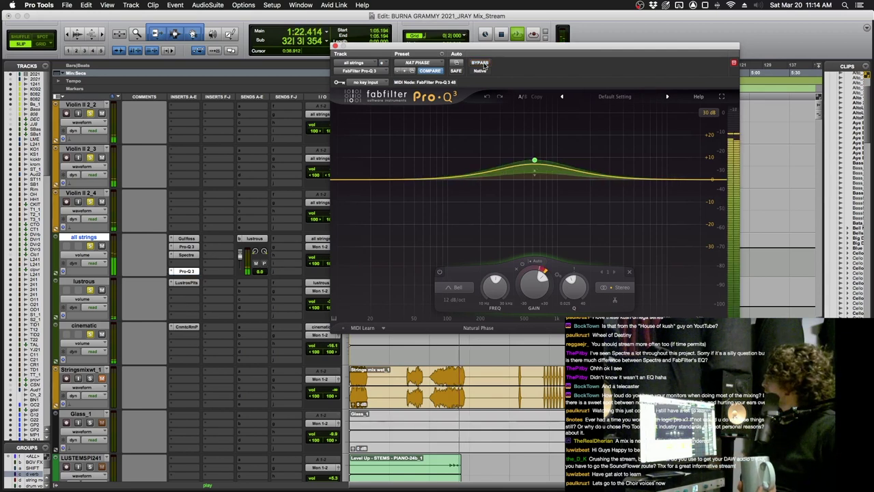
left_click(480, 63)
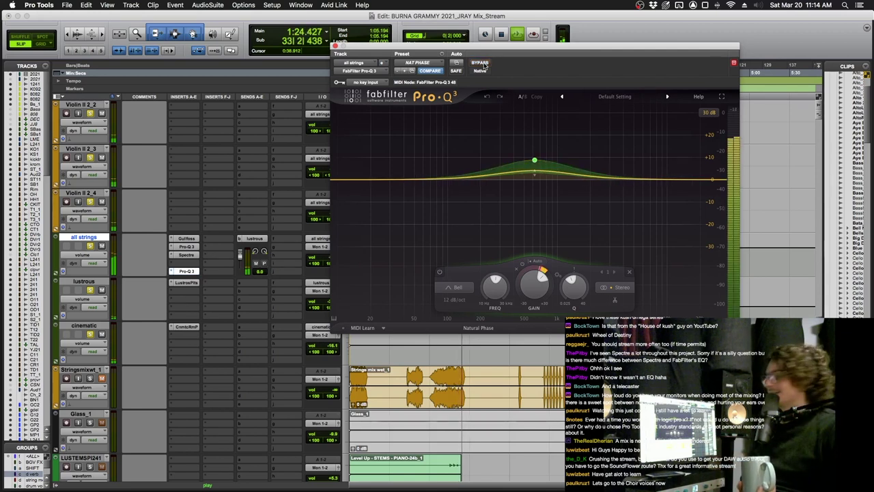
key("space")
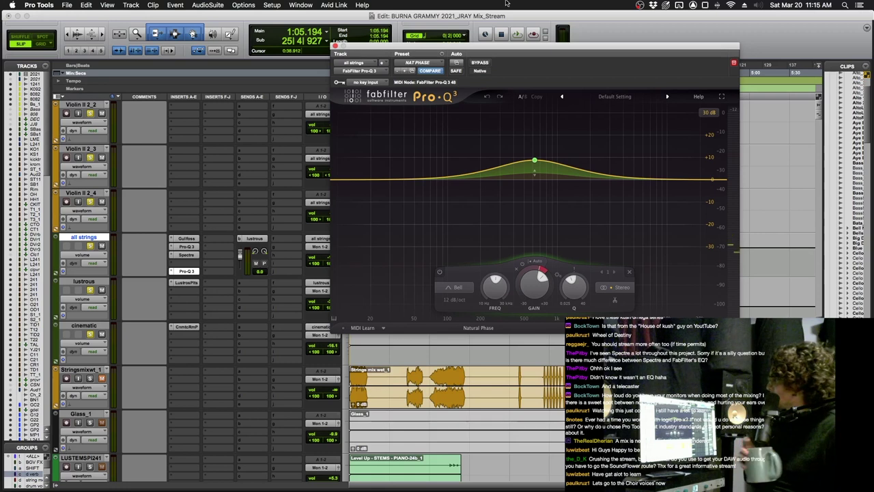
Step: Check the dynamic gain range of the Pro-Q 3 bell band while the strings play, and close the plug-in
mouse_move(534, 164)
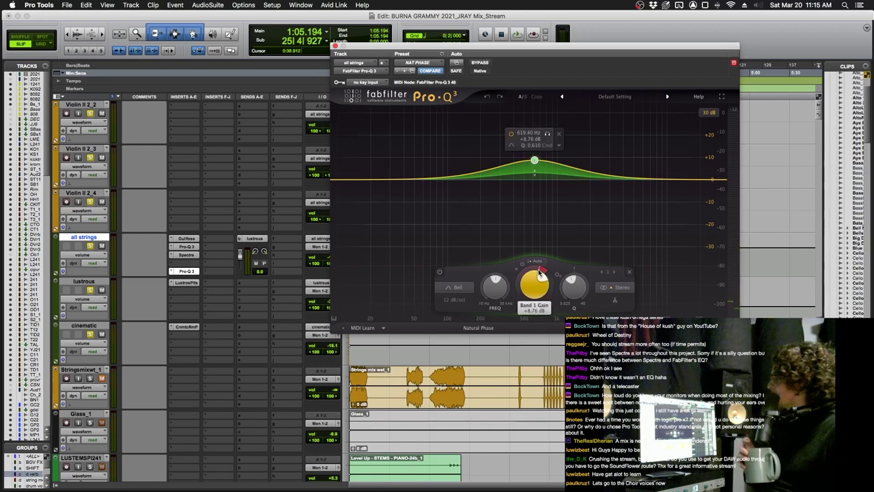
key("space")
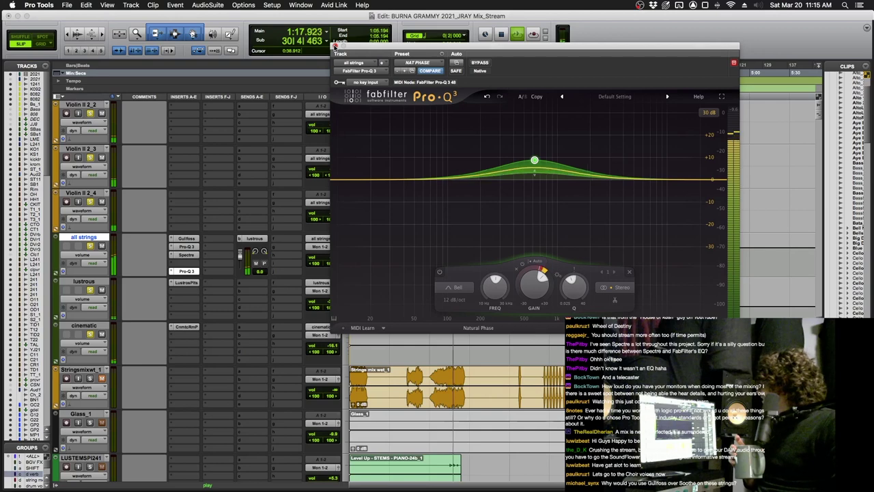
left_click(334, 46)
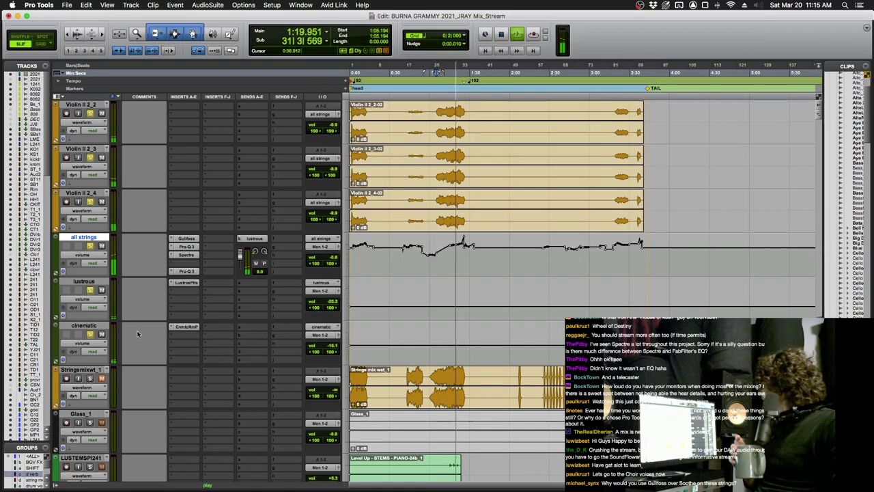
Step: Stop playback and review the string tracks from the cellos through the violins to the all strings bus
scroll(326, 319, "up", 3)
scroll(326, 318, "down", 3)
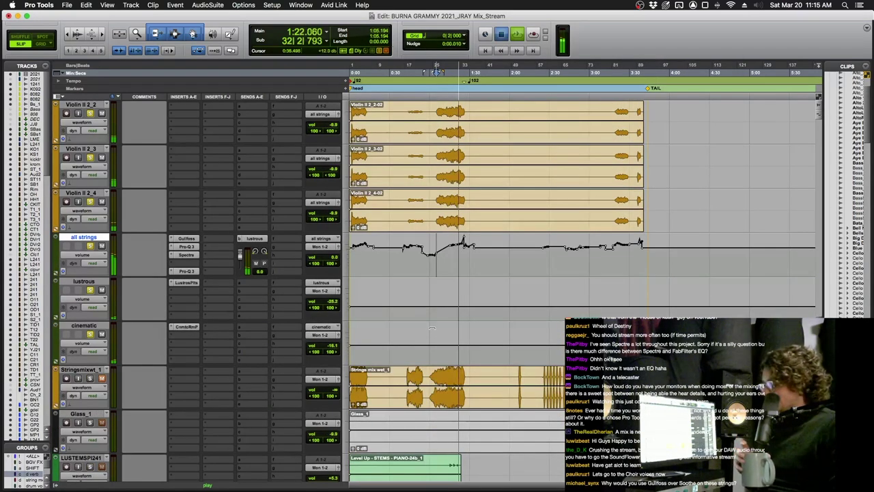
key("space")
scroll(285, 285, "down", 15)
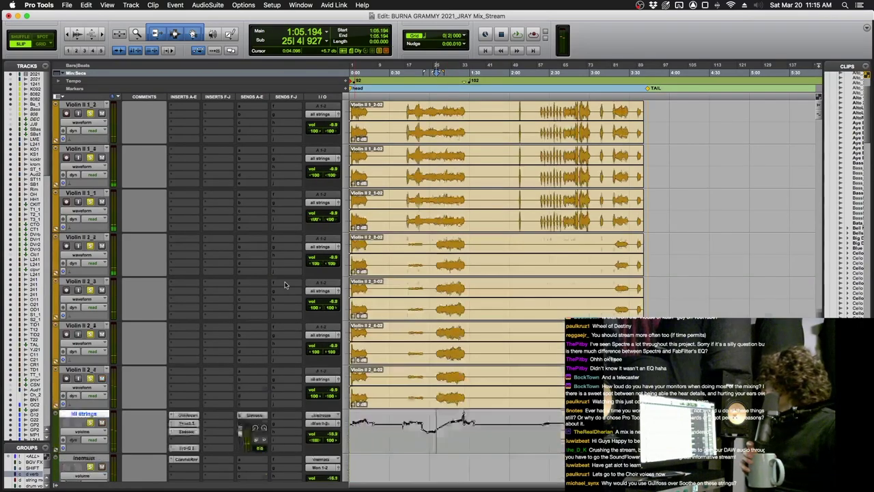
scroll(285, 284, "up", 10)
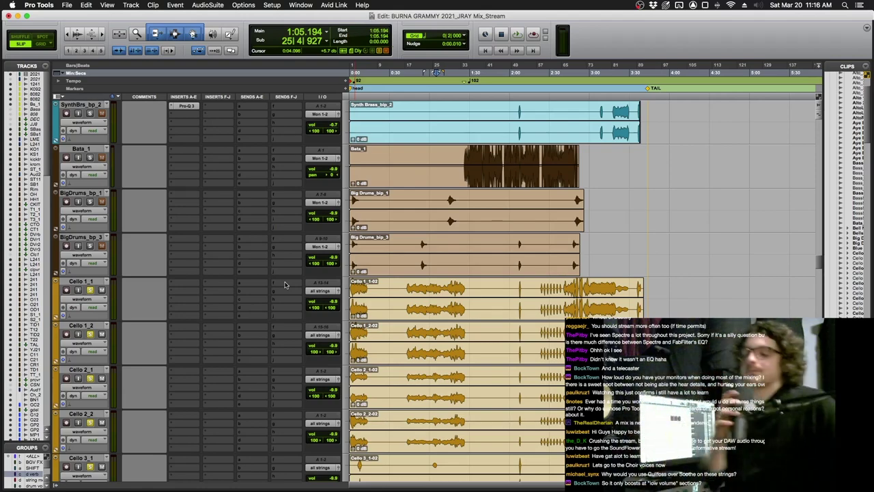
scroll(286, 285, "down", 15)
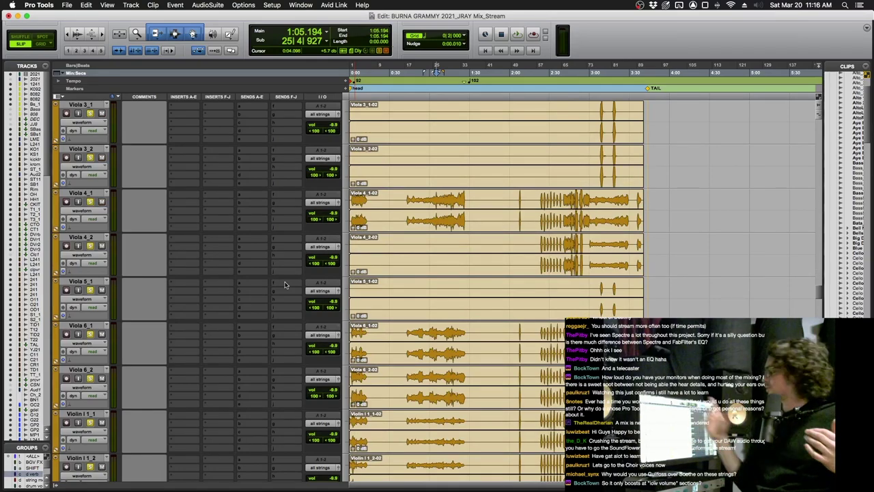
scroll(285, 285, "down", 3)
scroll(285, 285, "down", 12)
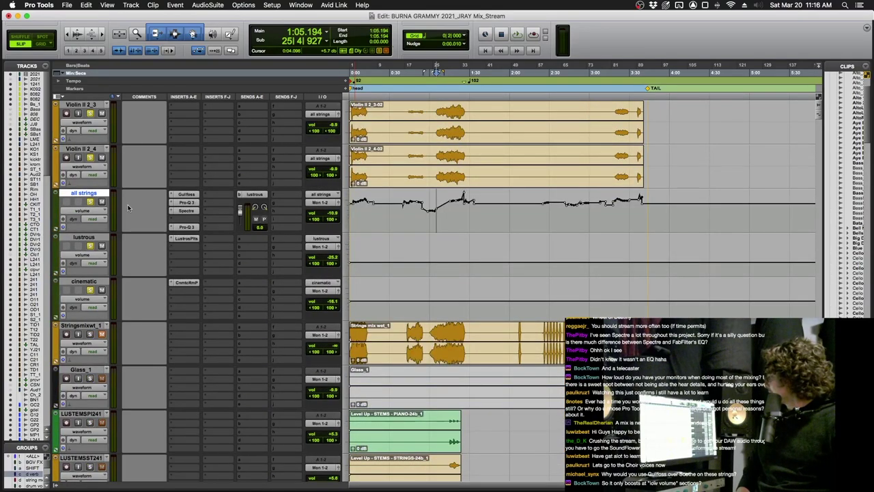
Step: Play the strings from 1:05.194 and view the Lustrous Plates and Cinematic Rooms reverbs together on screen
key("space")
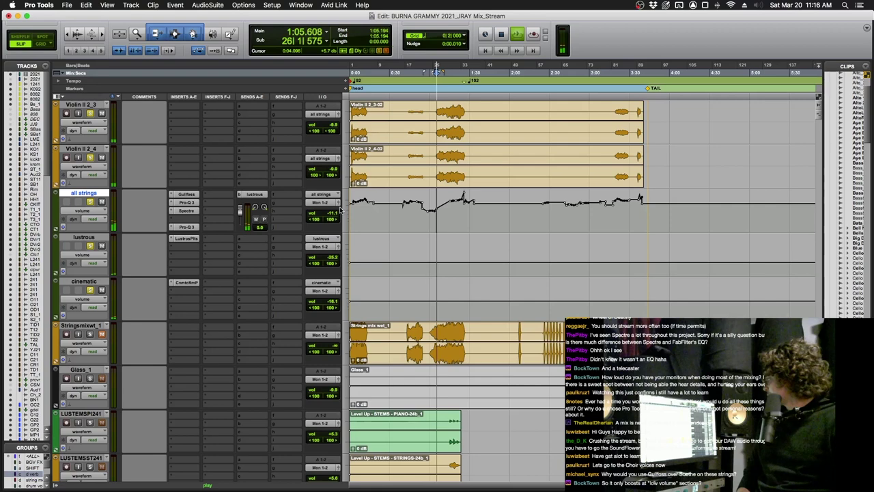
left_click(189, 241)
left_click(188, 282)
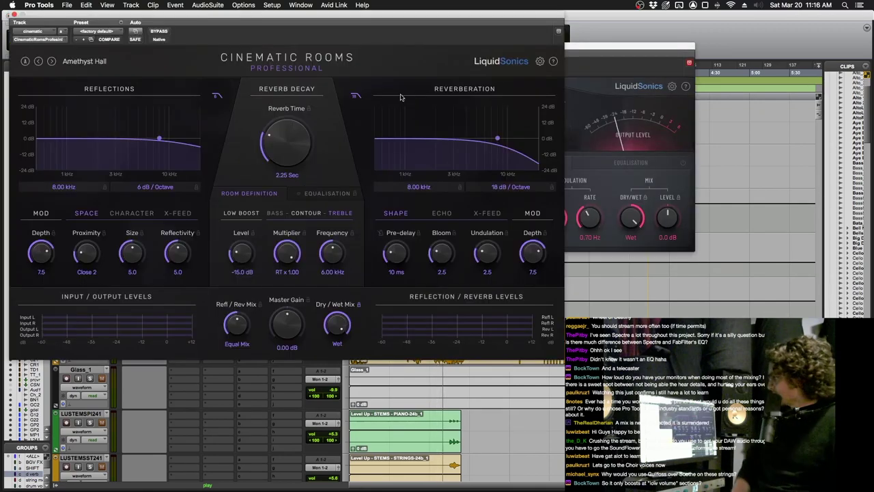
left_click_drag(387, 11, 670, 272)
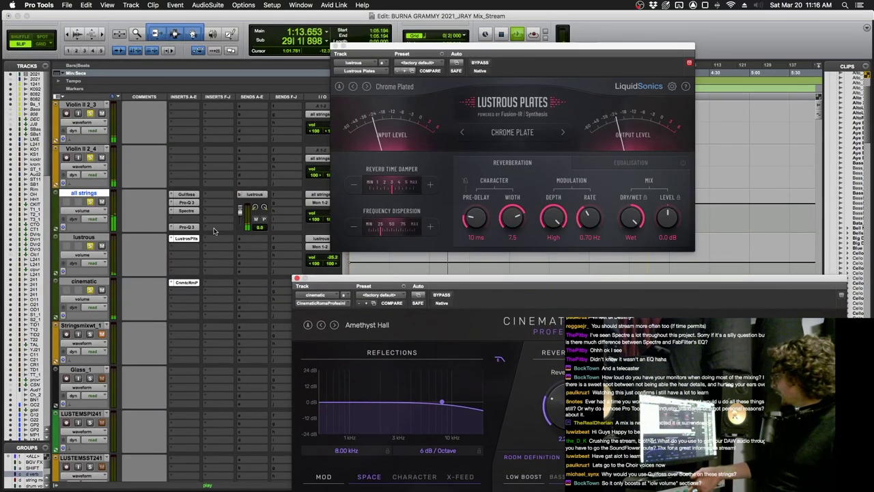
Step: Toggle solo on the lustrous and cinematic reverb tracks during playback and close the open plugin windows
left_click(106, 237)
left_click(83, 281, "shift")
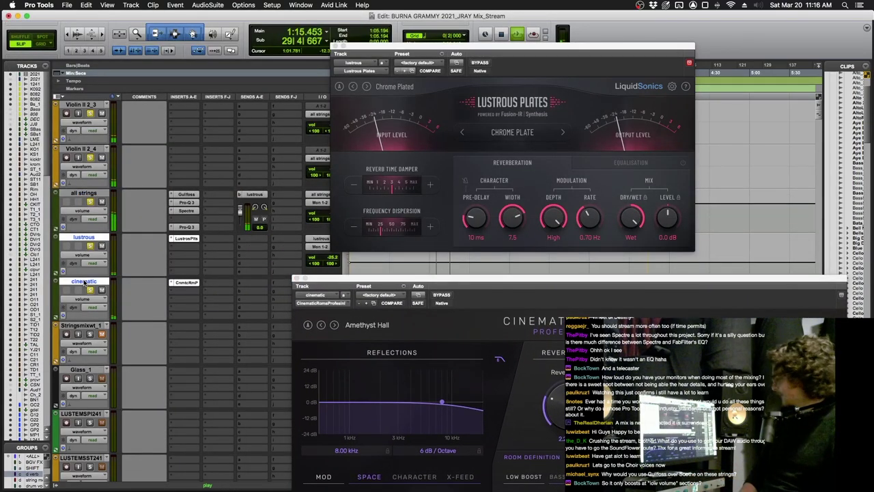
key("shift+s")
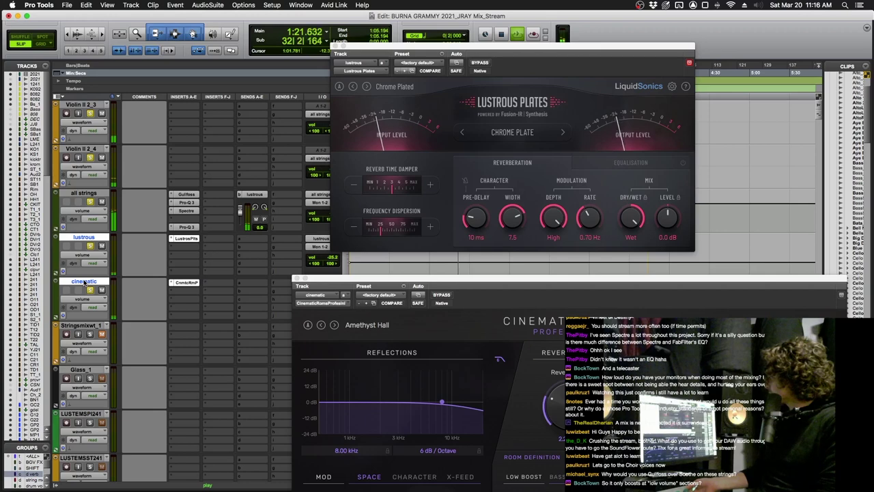
key("super+equal")
key("ctrl+alt+super+w")
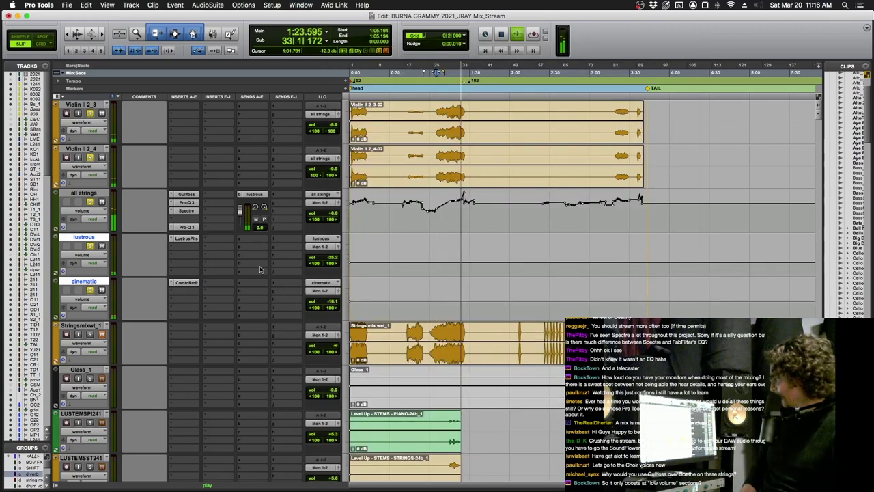
Step: Play the soloed strings with their lustrous and cinematic reverbs from 1:05.194, just before bar 26
left_click(436, 249)
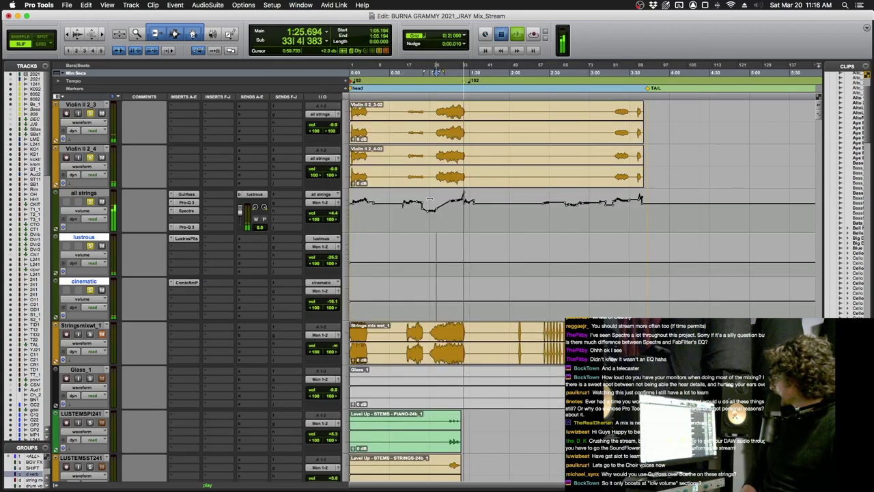
key("space")
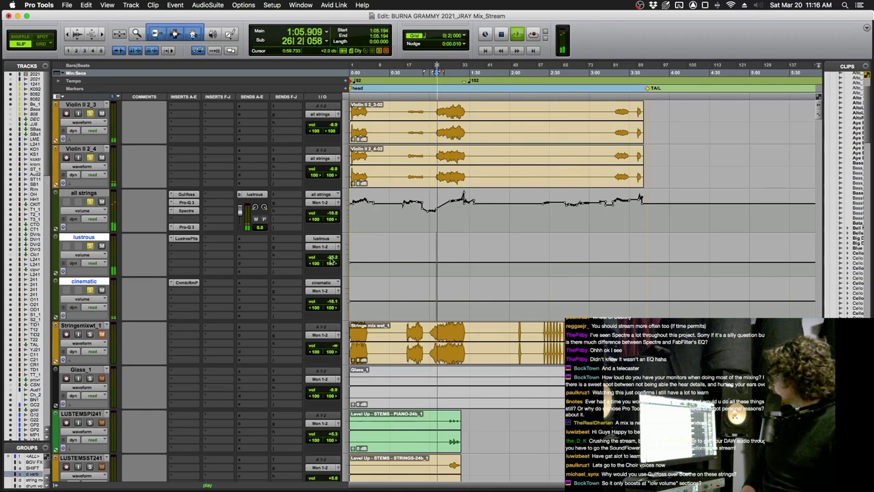
left_click(331, 261, "alt")
left_click(333, 303, "alt")
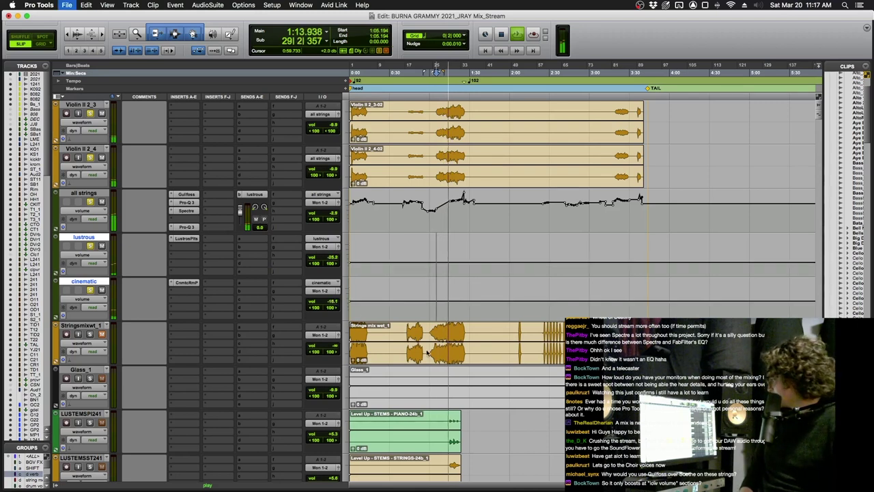
key("space")
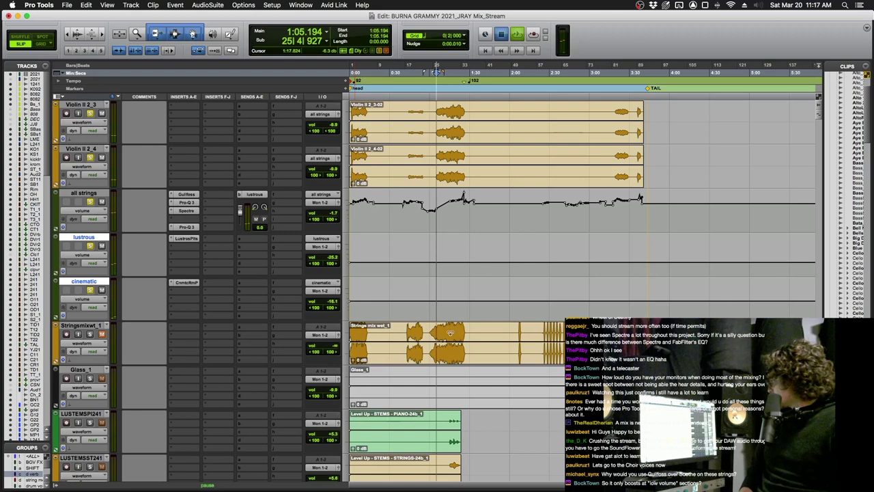
Step: Switch the edit mode to Grid and play the soloed strings from bar 29, beat 3
left_click(36, 44)
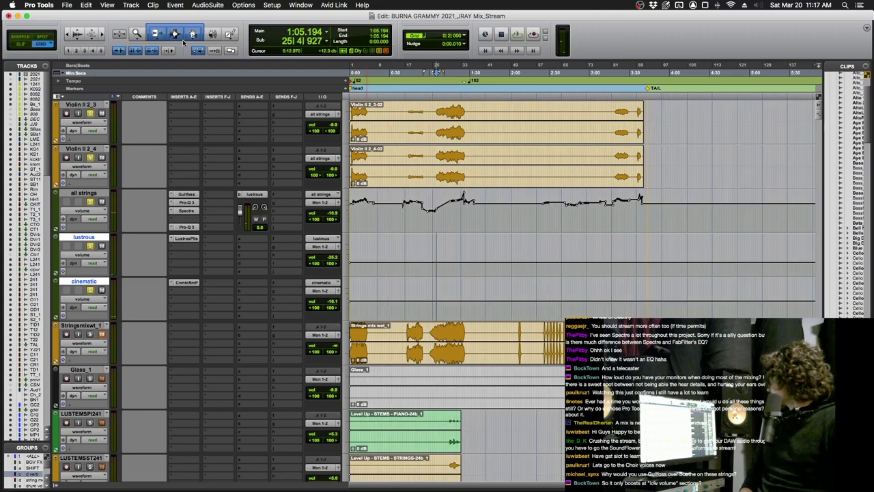
left_click(448, 330)
key("space")
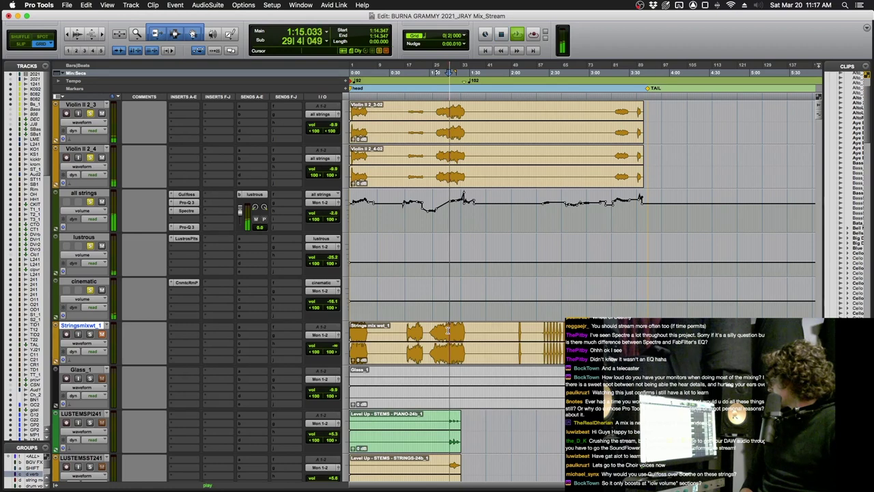
key("space")
Step: Clear the string solos, solo Stringsmixwt_1 alone, and raise its volume to -1.4 dB while playing from bar 29, beat 3
left_click(90, 333)
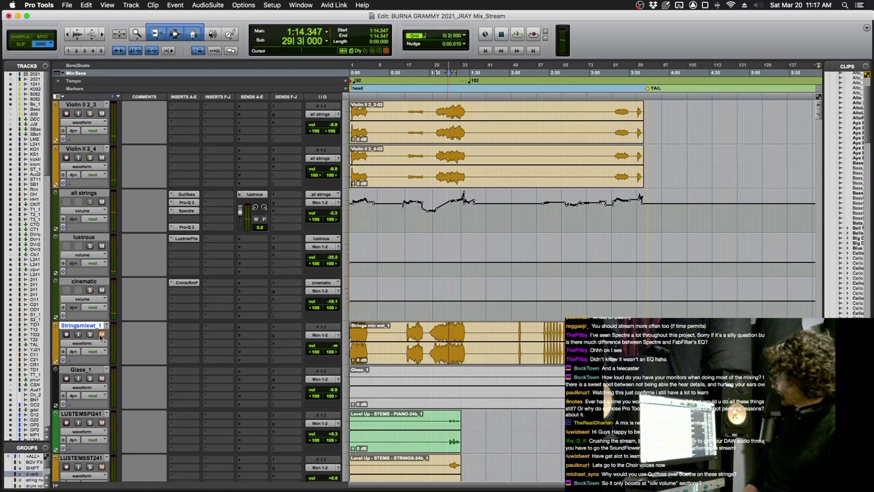
left_click(82, 335)
key("Return")
left_click(90, 334)
key("space")
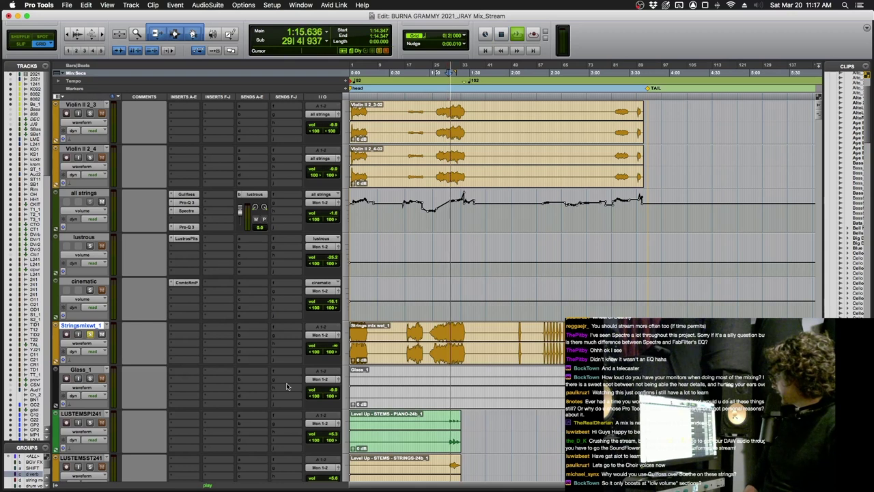
key("space")
key("space")
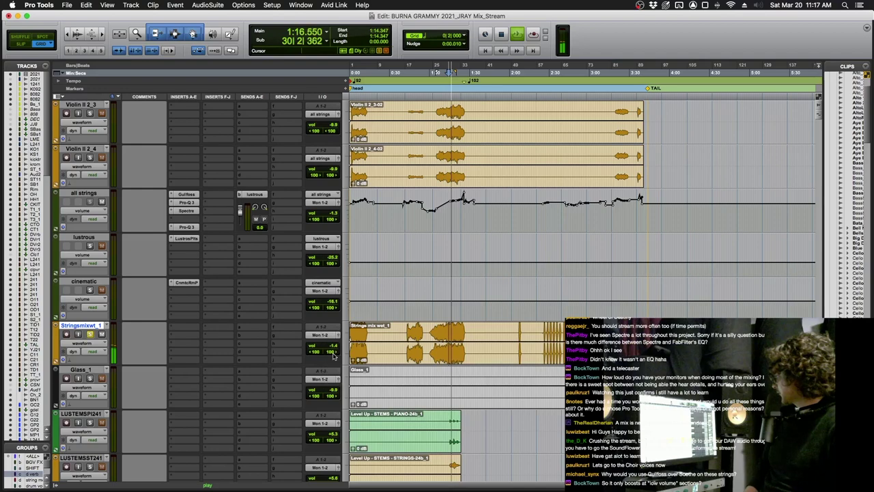
Step: Solo the individual string tracks from Cello 1_1 through all strings, lustrous and cinematic instead of Stringsmixwt_1, and listen to them
scroll(334, 347, "up", 3)
scroll(334, 355, "down", 10)
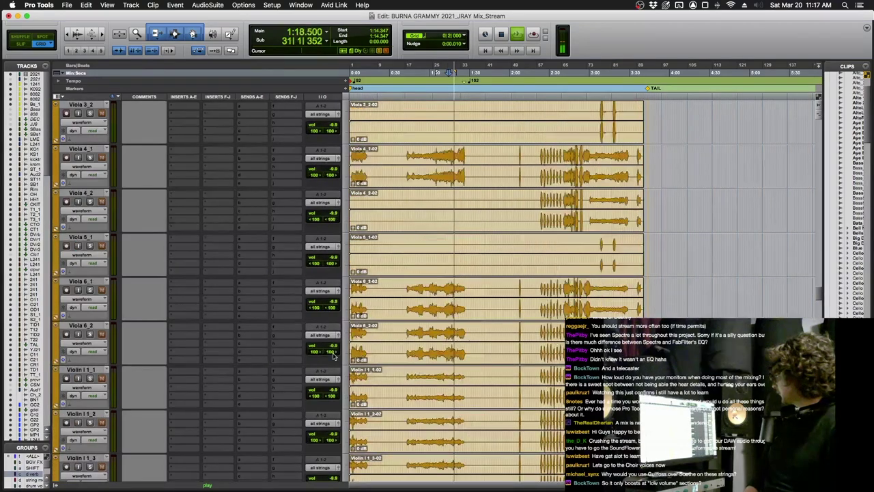
scroll(334, 355, "up", 6)
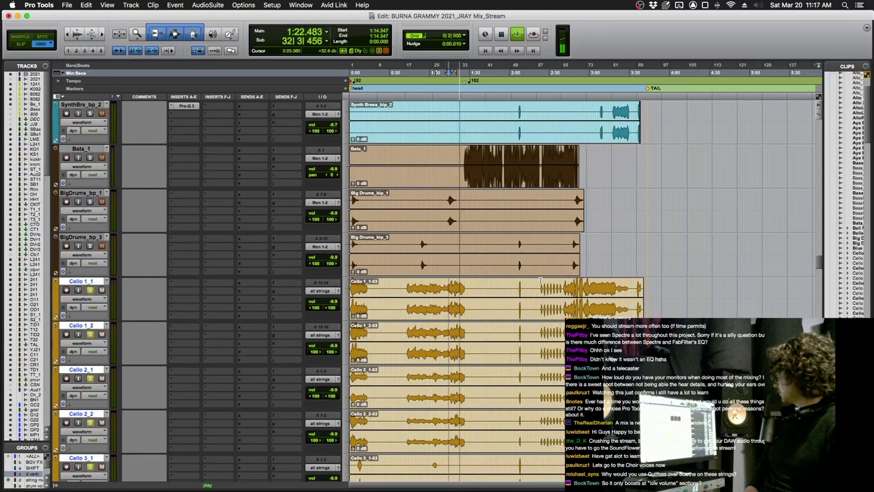
scroll(540, 280, "down", 10)
scroll(539, 280, "down", 10)
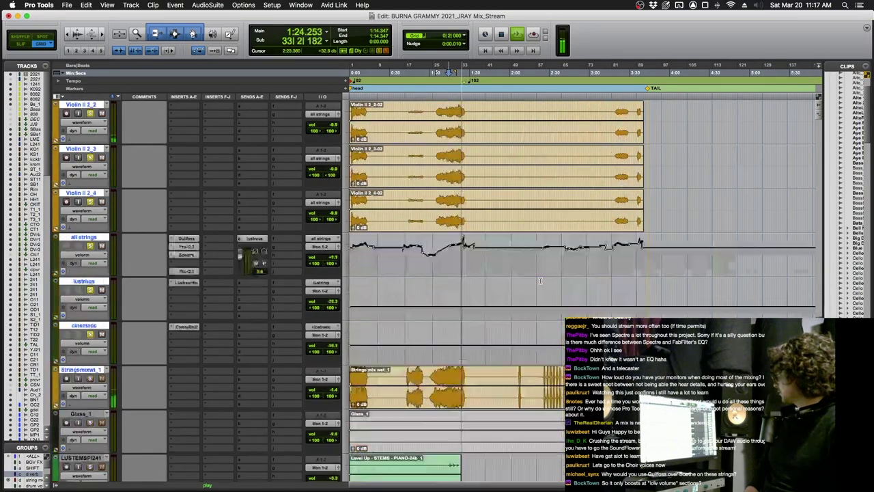
scroll(123, 326, "up", 2)
key("space")
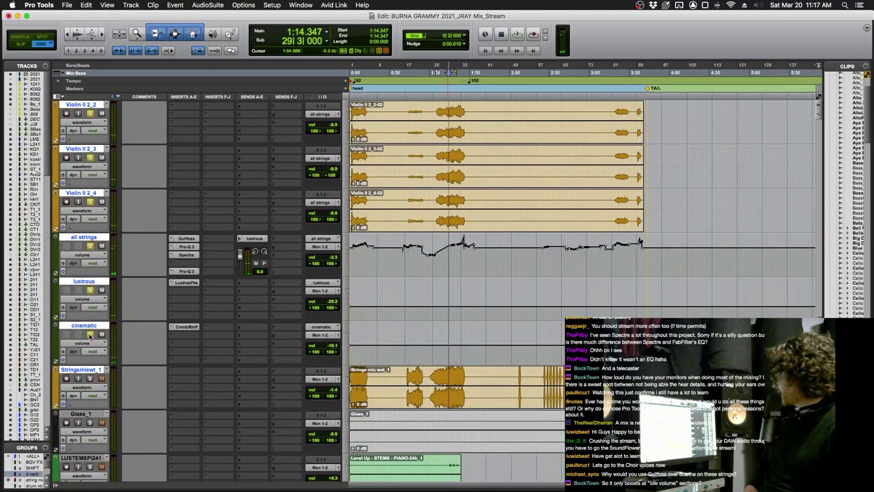
Step: Hide the clip gain line on the clips while viewing the nord piano tracks
scroll(101, 382, "down", 6)
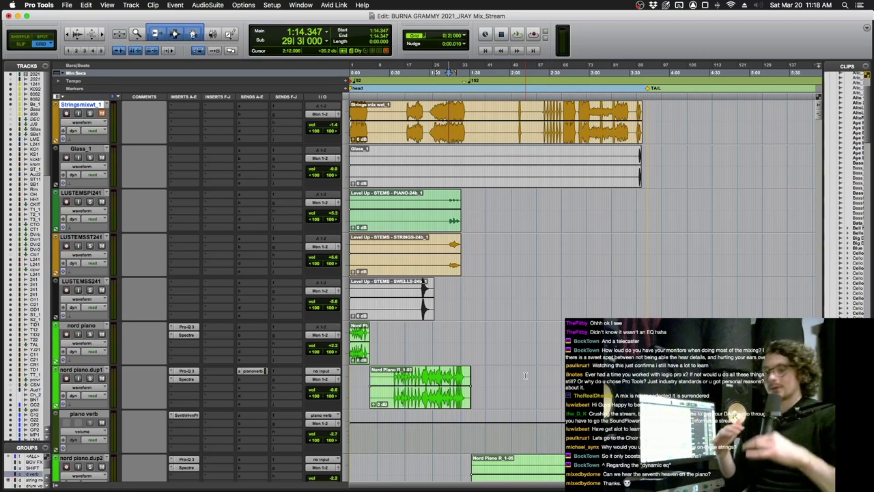
scroll(525, 375, "down", 3)
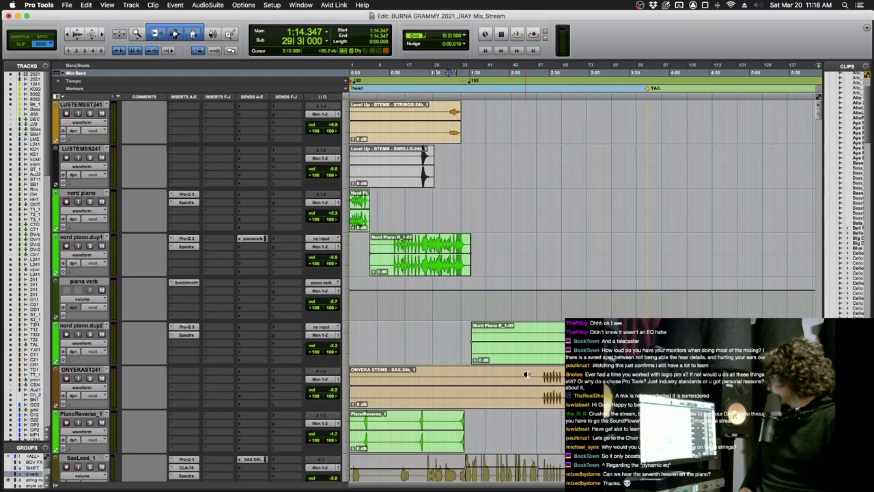
scroll(521, 365, "up", 2)
scroll(470, 256, "left", 5)
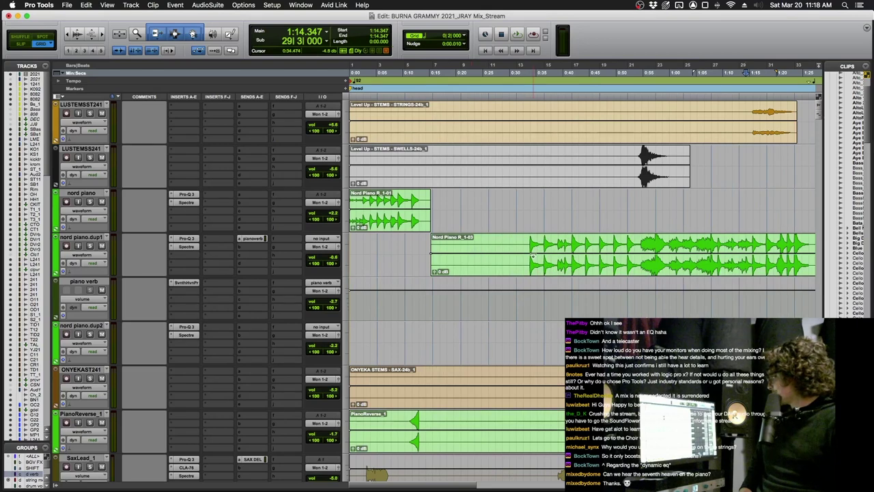
left_click(131, 5)
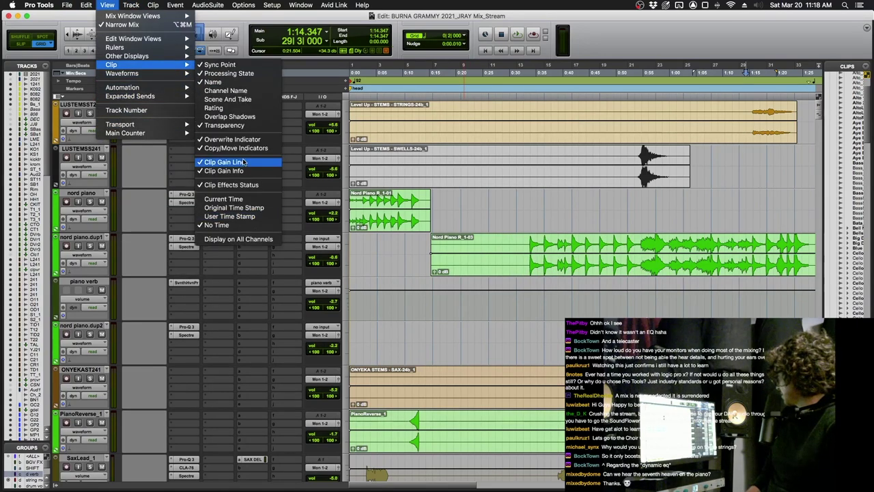
left_click(244, 161)
Step: Play nord piano.dup1 soloed from bar 14 with Pro-Q 3 and Spectre bypassed, and inspect both plugins' settings
left_click(531, 249)
key("space")
scroll(530, 249, "right", 2)
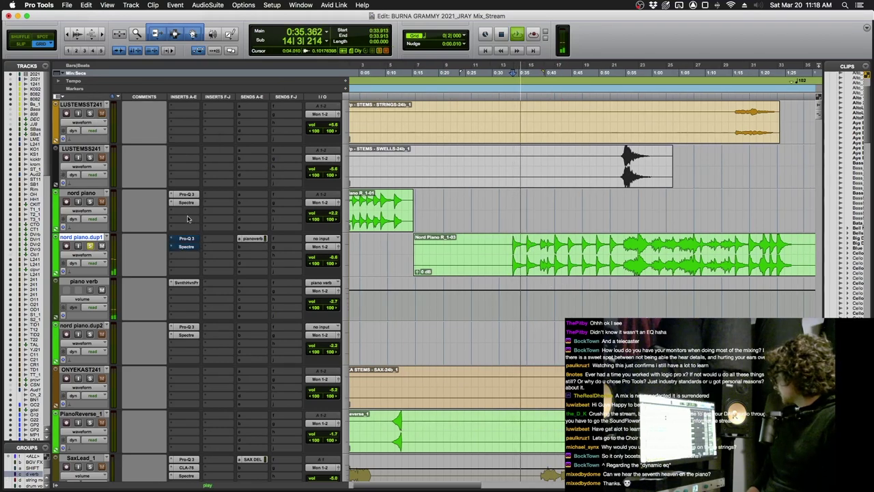
left_click(181, 240)
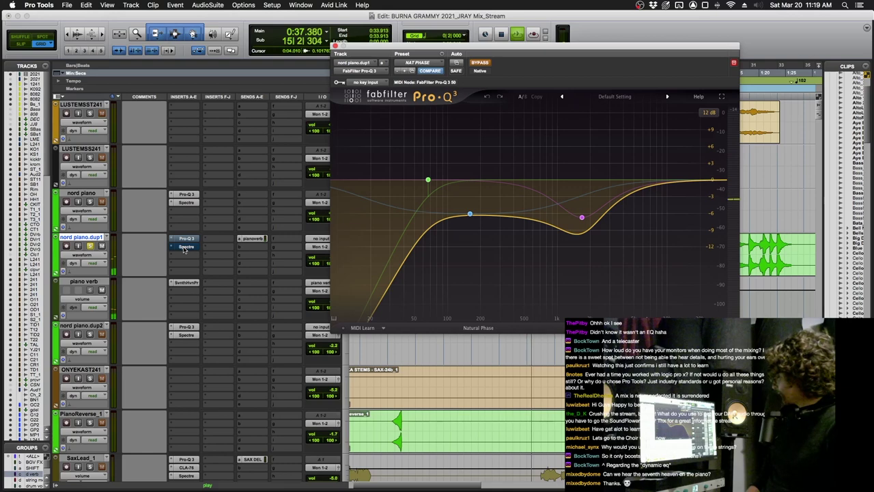
left_click(184, 247)
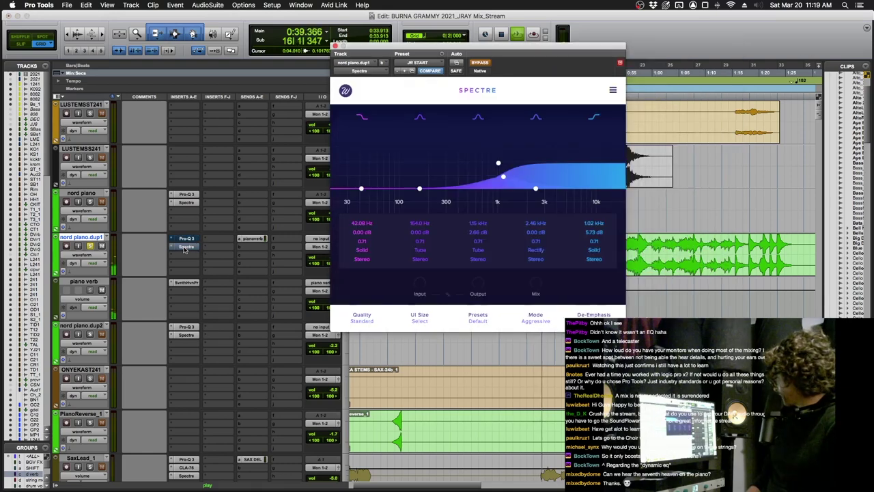
left_click(184, 247)
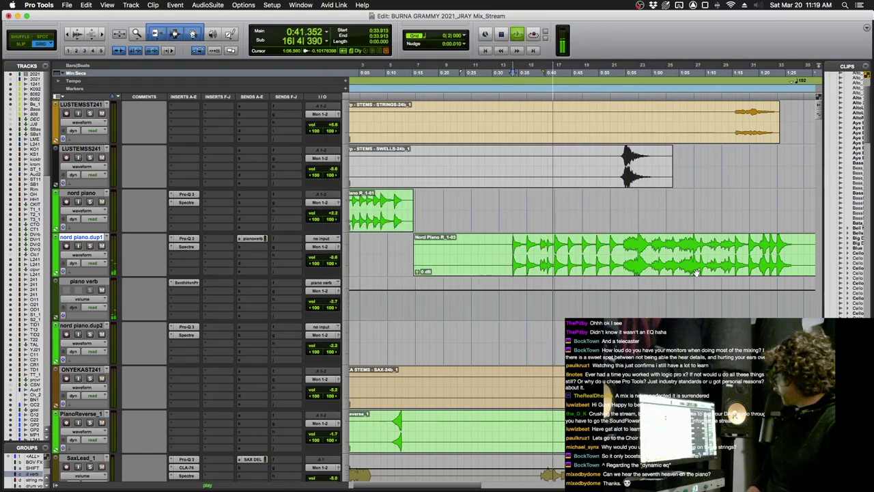
key("space")
Step: Solo the nord piano track and play its opening clip from bar 2
scroll(519, 252, "up", 2)
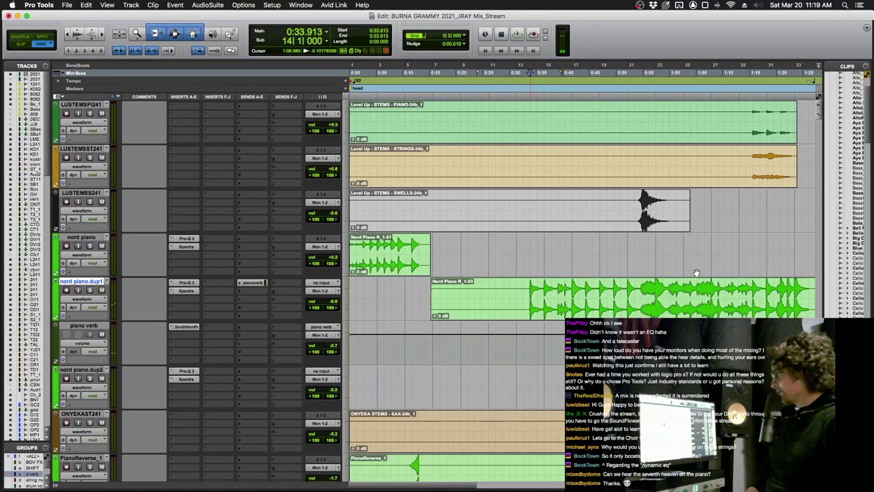
key("super+bracketright")
key("super+bracketright")
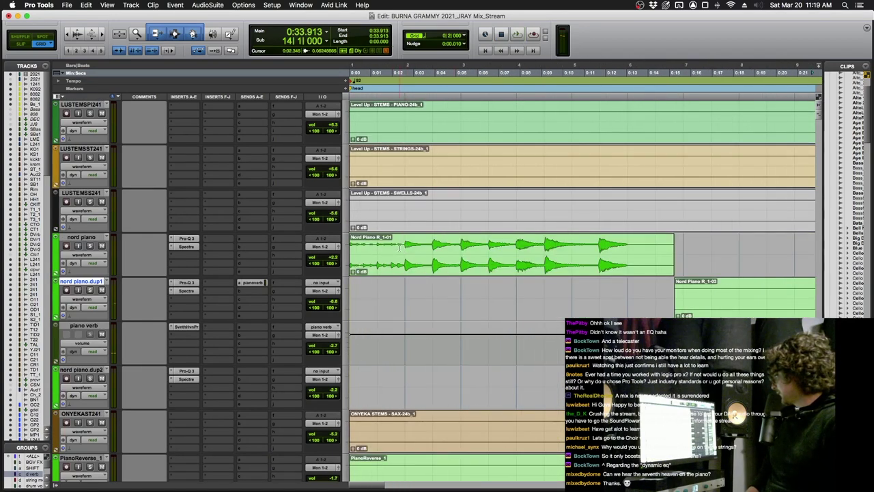
left_click(406, 247)
key("shift+s")
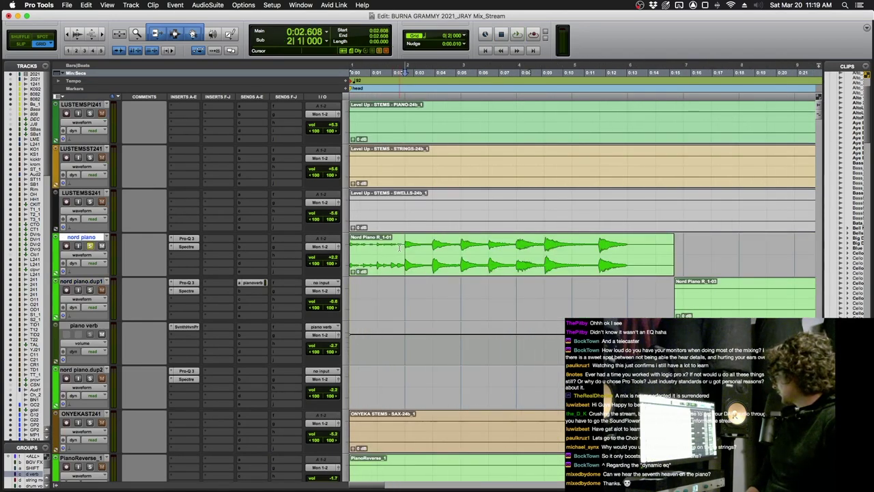
key("space")
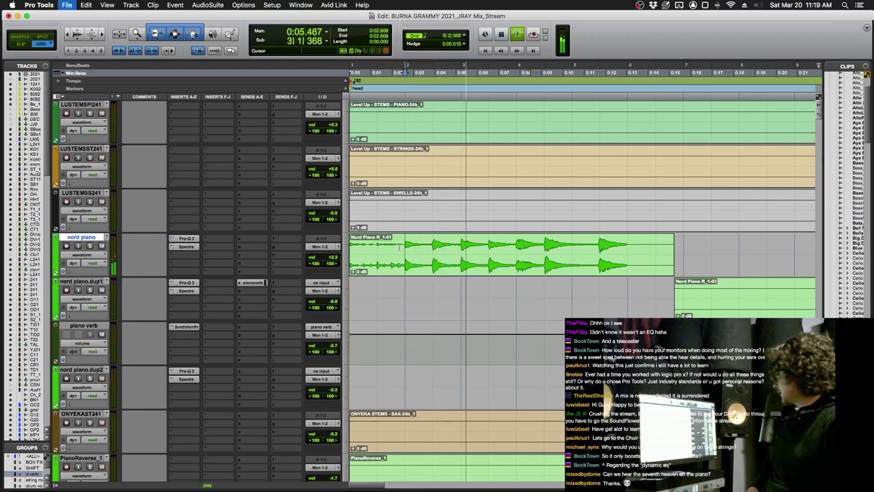
key("super+bracketleft")
key("super+bracketleft")
key("space")
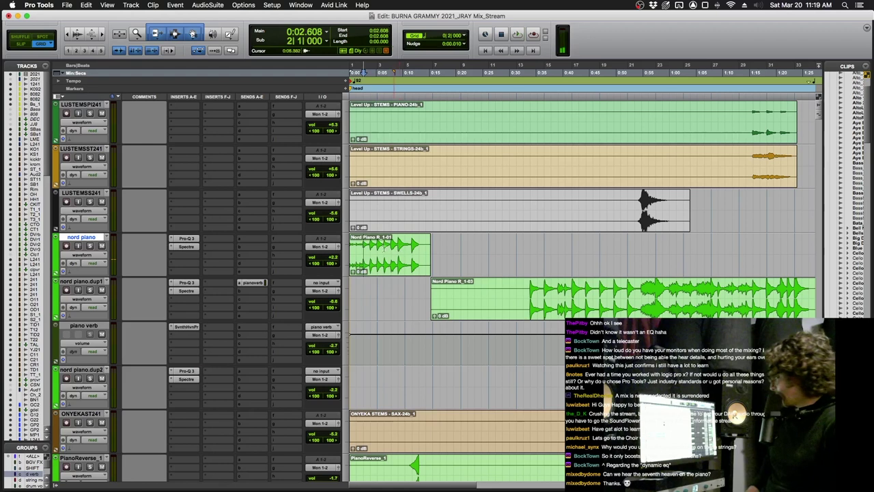
Step: Set the nord piano track's volume to +4.8 dB while replaying its opening clip from bar 2
key("space")
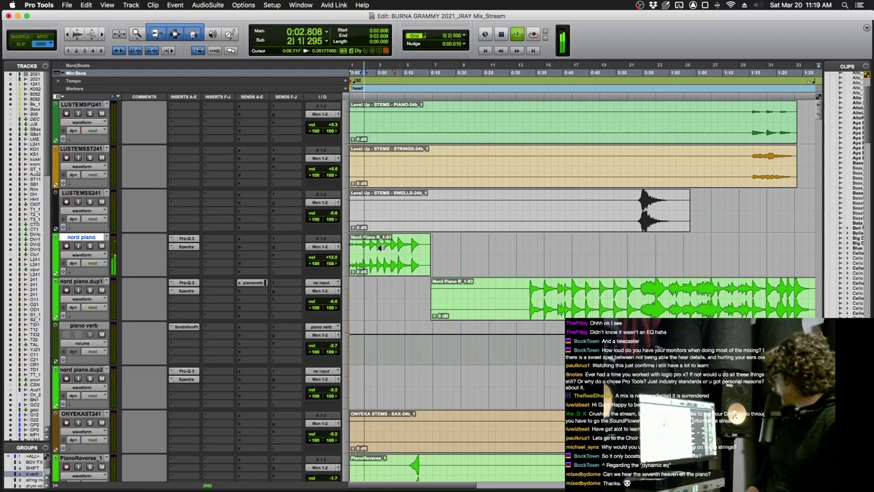
key("super+bracketright")
key("super+bracketright")
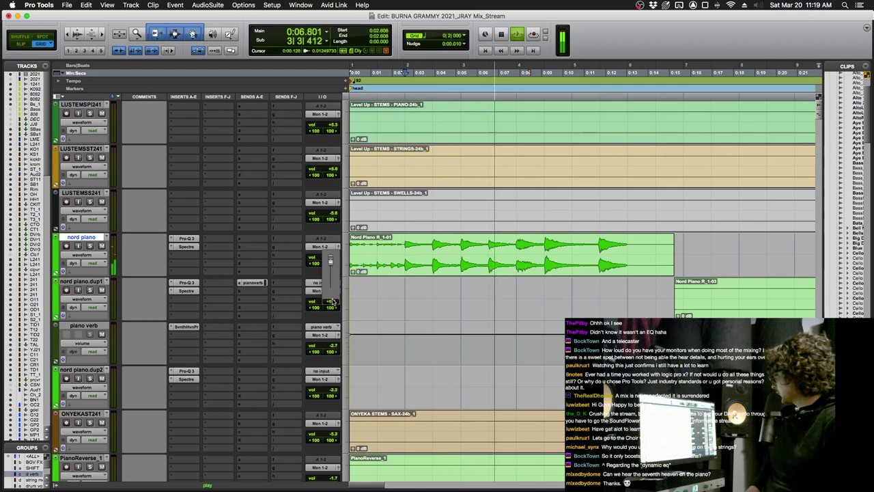
key("space")
key("space")
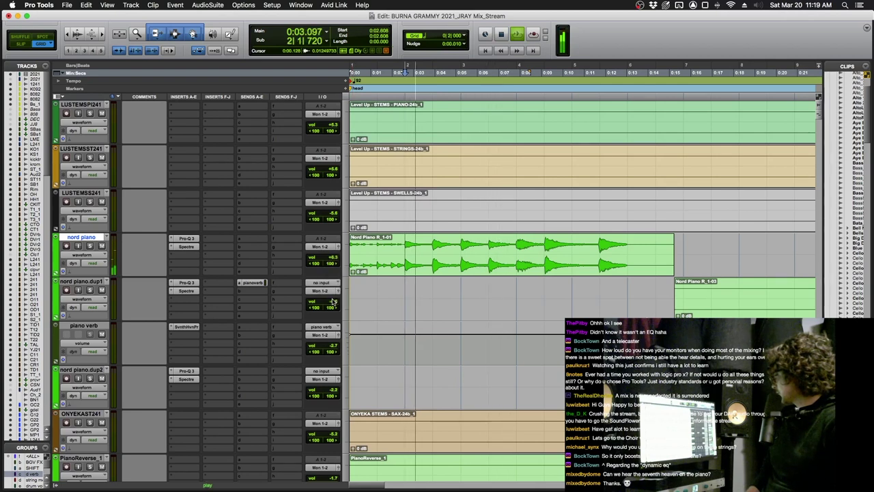
left_click(333, 258, "ctrl+super")
left_click_drag(332, 258, 334, 271)
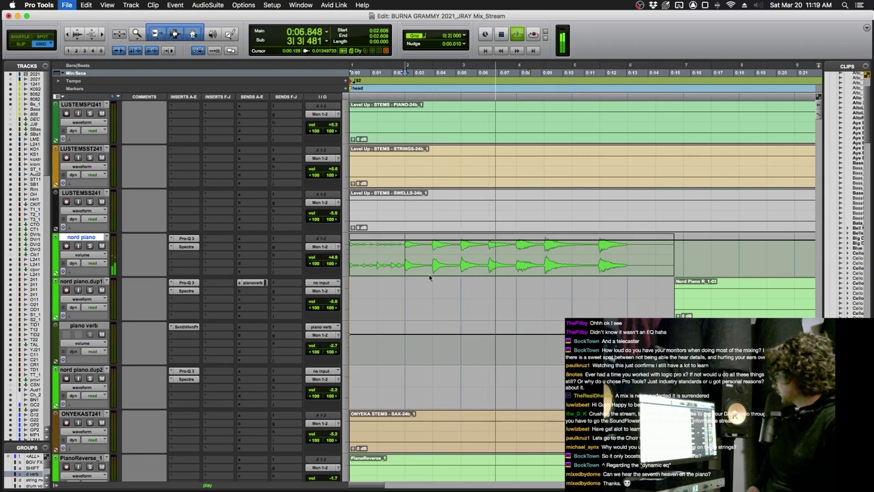
Step: Return the nord piano track to waveform view and play it from about bar 3
key("space")
key("ctrl+minus")
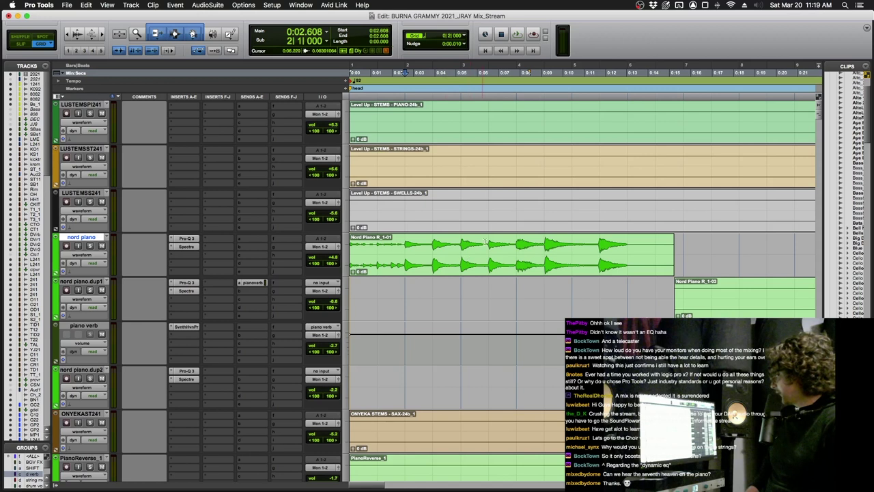
key("space")
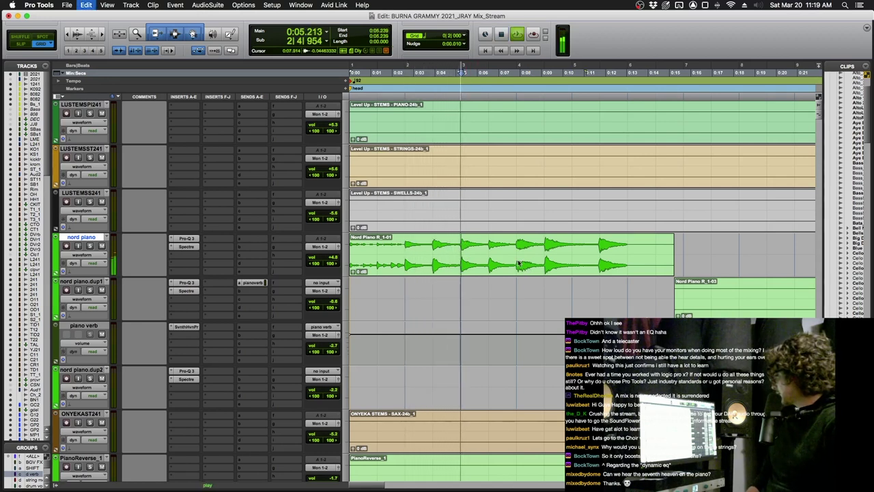
Step: Separate the nord piano note starting at bar 3, raise its clip gain to +2.0 dB, and replay from bar 2
key("super+e")
key("space")
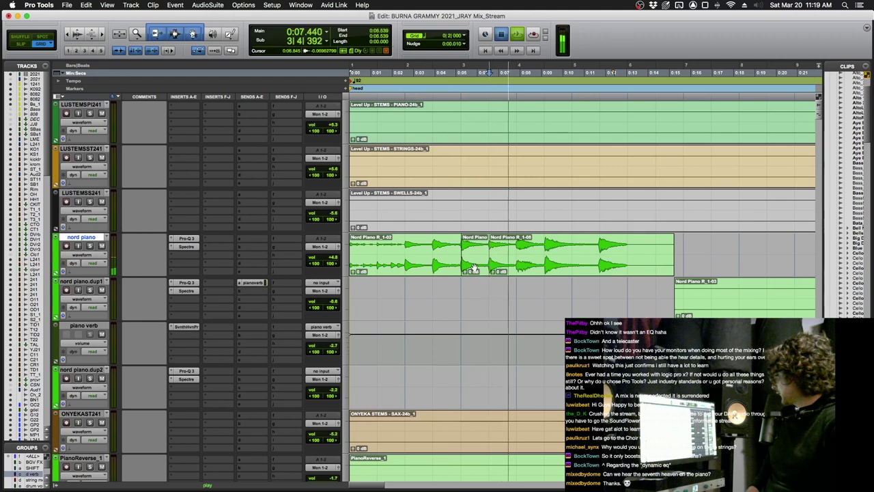
left_click(473, 267)
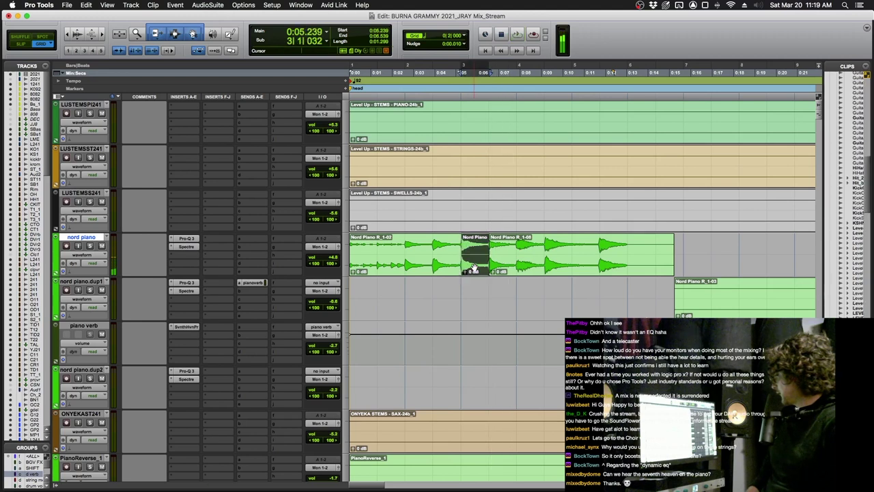
left_click(415, 247)
key("space")
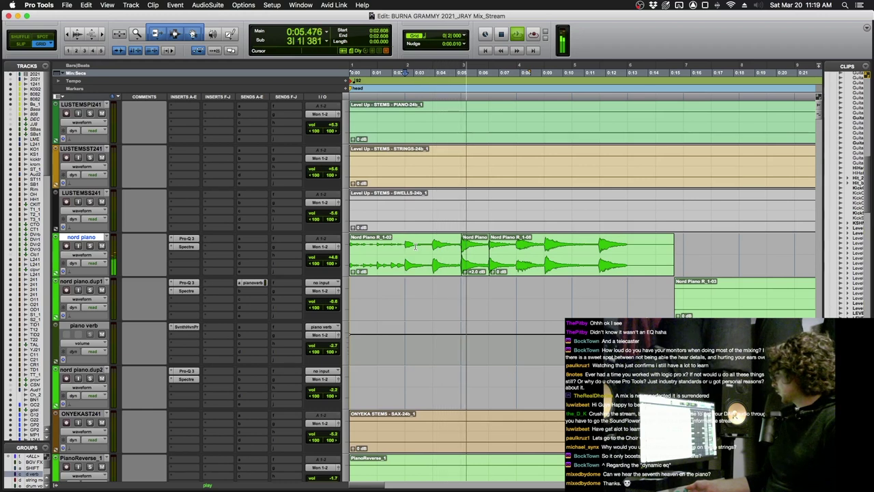
Step: Split off the note just before bar 4, set it to +1.0 dB and the bar 3 clip to +3.0 dB, then replay from bar 2
left_click(475, 254)
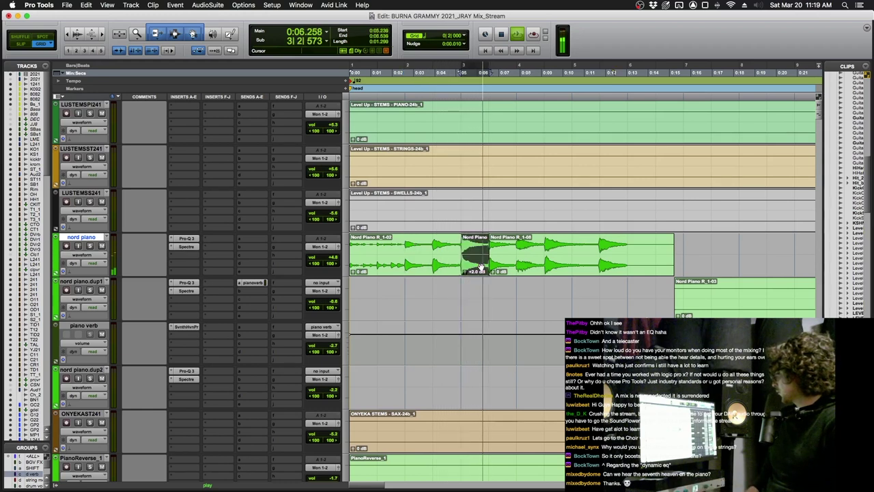
left_click(517, 247, "shift")
key("b")
key("space")
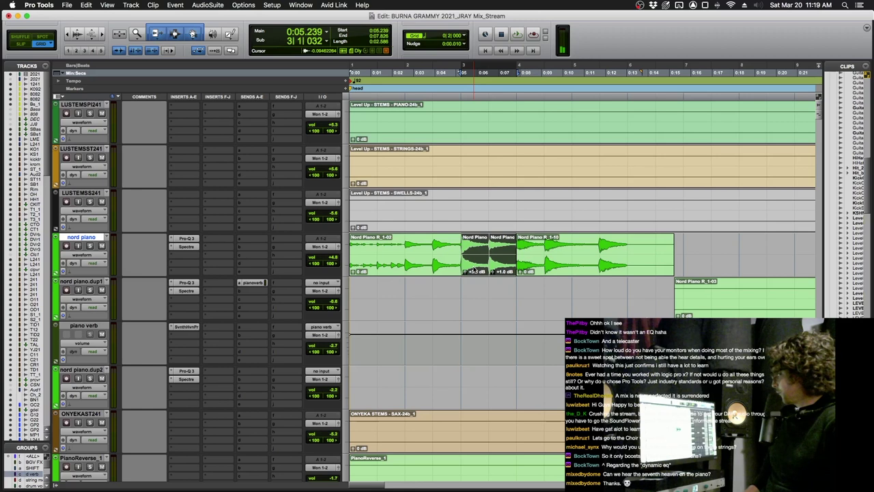
left_click(415, 247)
key("space")
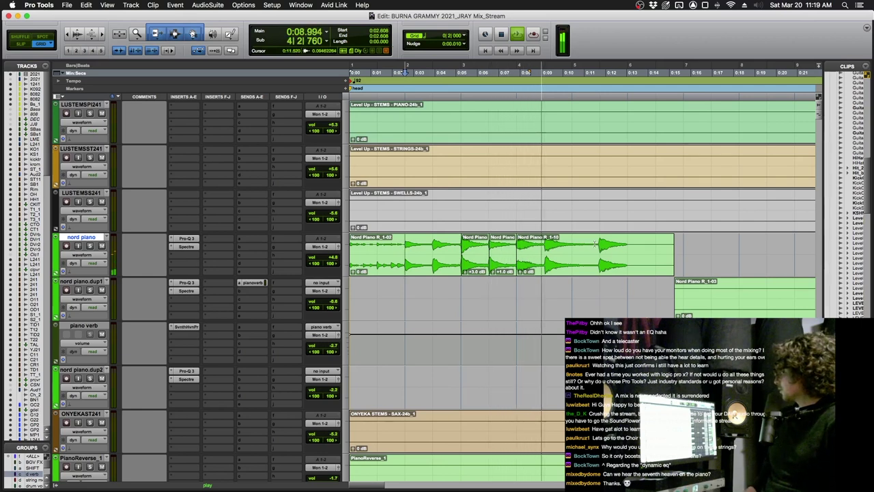
Step: Raise the clip gain of the remaining nord piano clip from bar 4 onward to +4.5 dB
left_click(641, 263)
key("space")
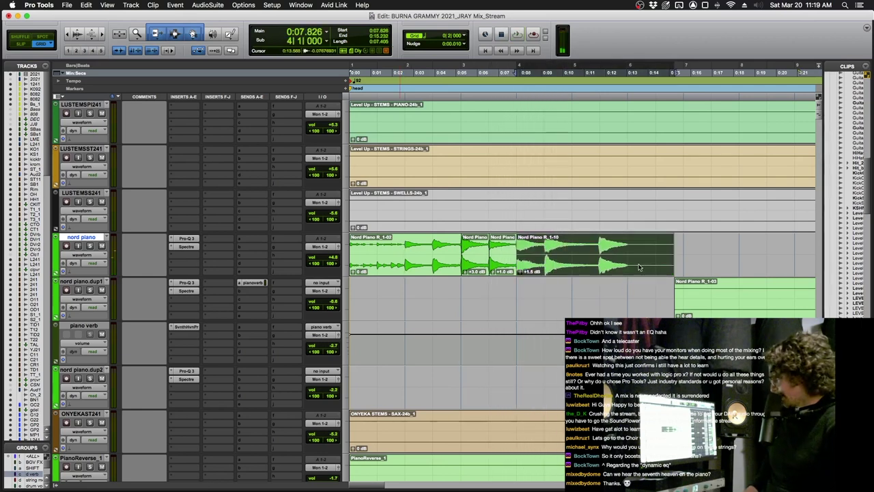
key("ctrl+shift+Up")
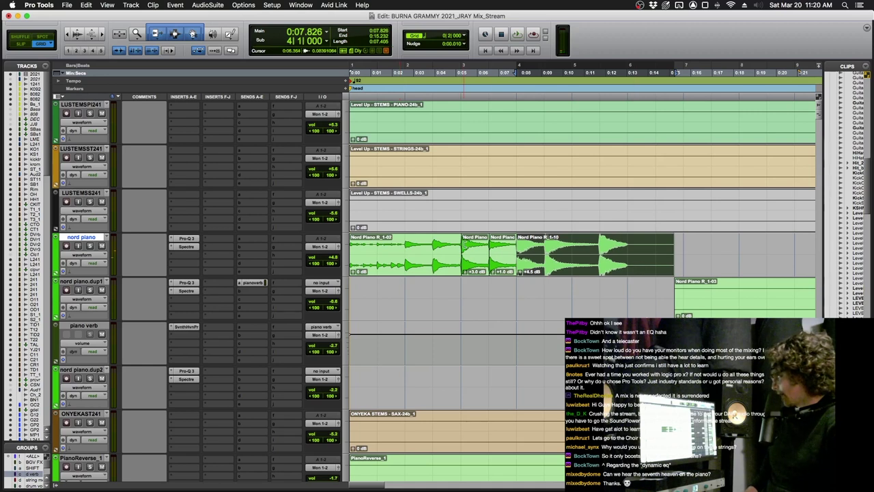
Step: Inspect the nord piano track's Pro-Q 3 EQ curve and play the piano from bar 3
left_click(466, 246)
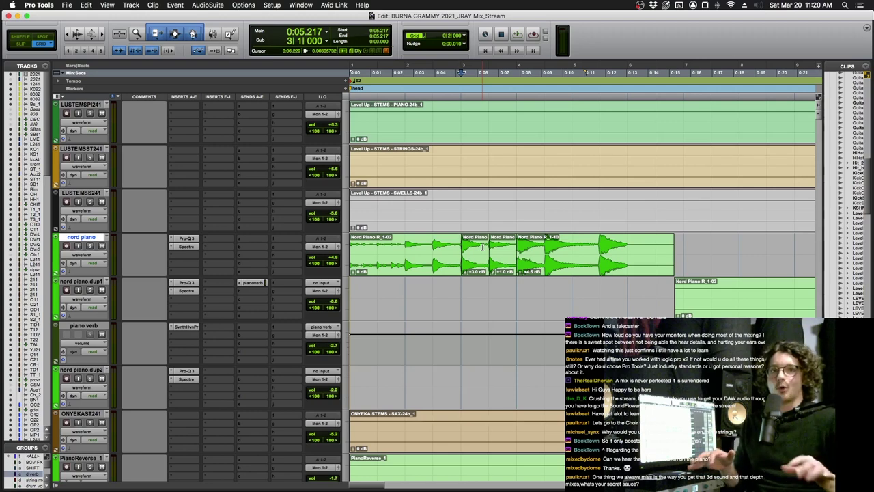
left_click(194, 239)
left_click(194, 238)
left_click(193, 239)
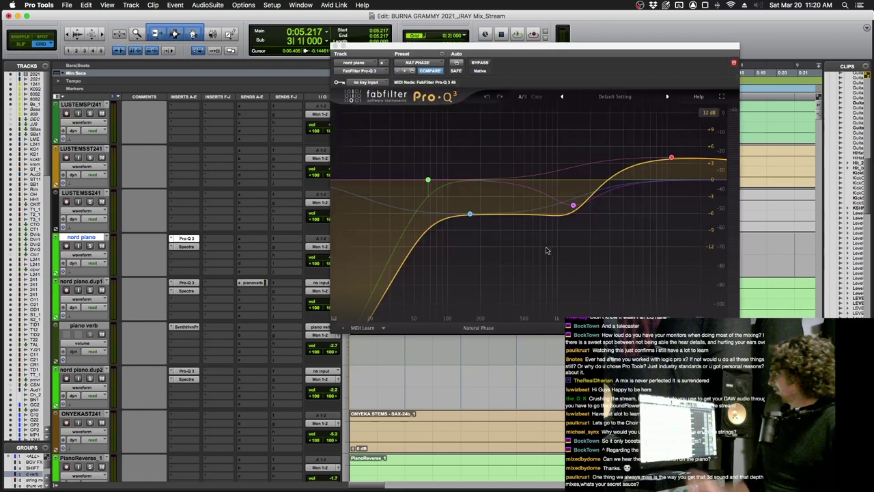
key("super+w")
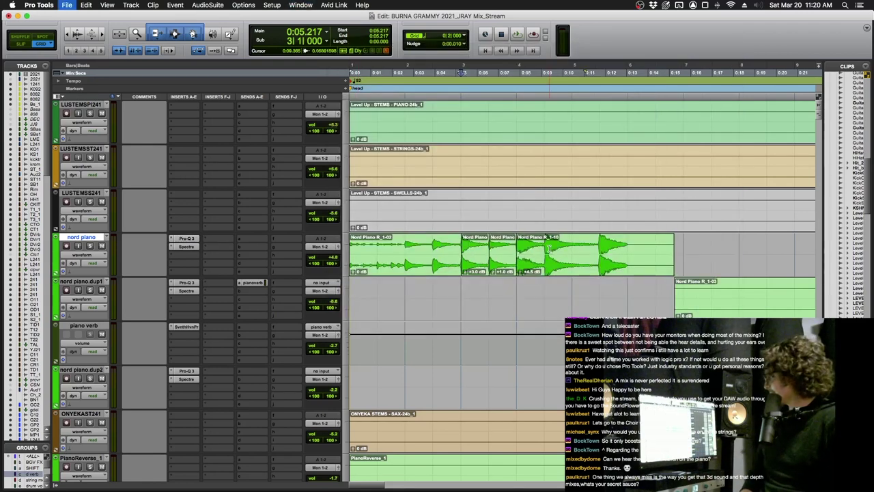
key("space")
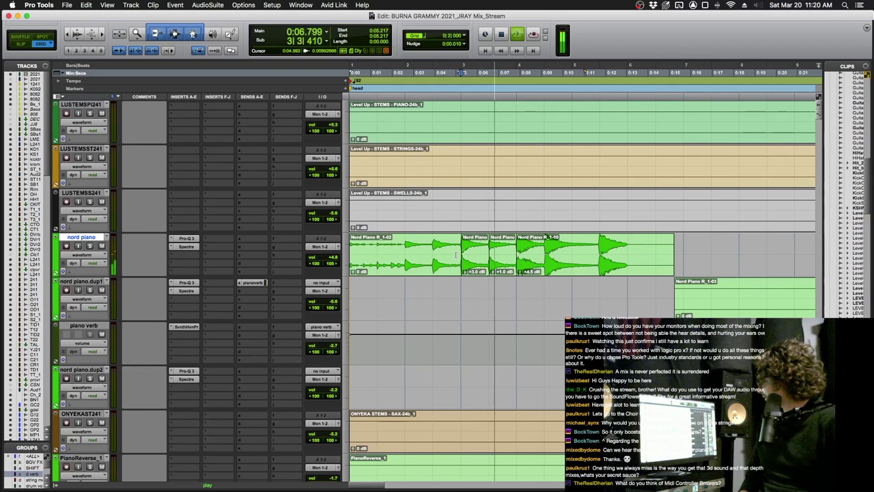
Step: Split the last nord piano clip at about 0:09.17 and 0:11.70, set the middle part's gain to +2.5 dB, and replay from bar 4
left_click(553, 272)
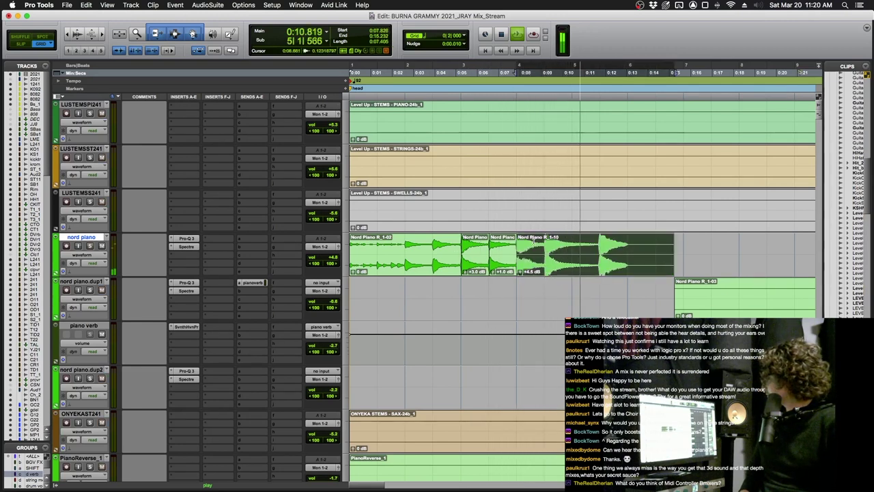
left_click(579, 253)
key("b")
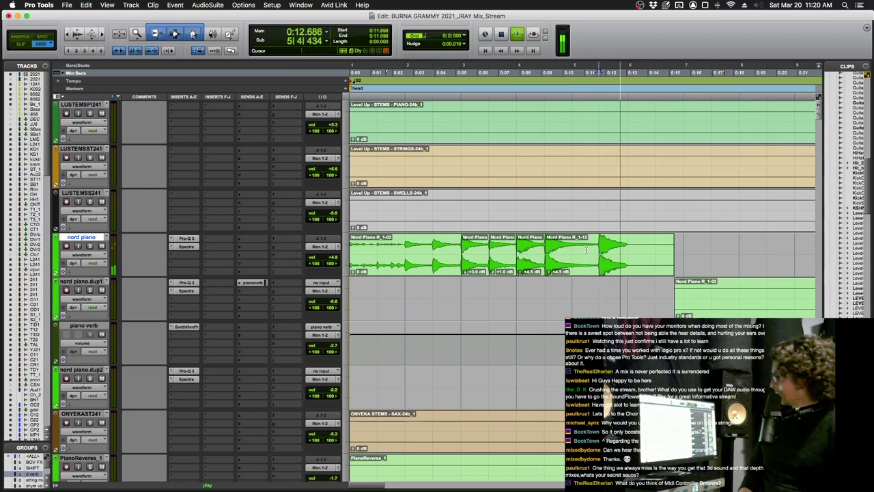
key("b")
key("space")
left_click(578, 264)
key("ctrl+shift+Down")
left_click(527, 248)
key("space")
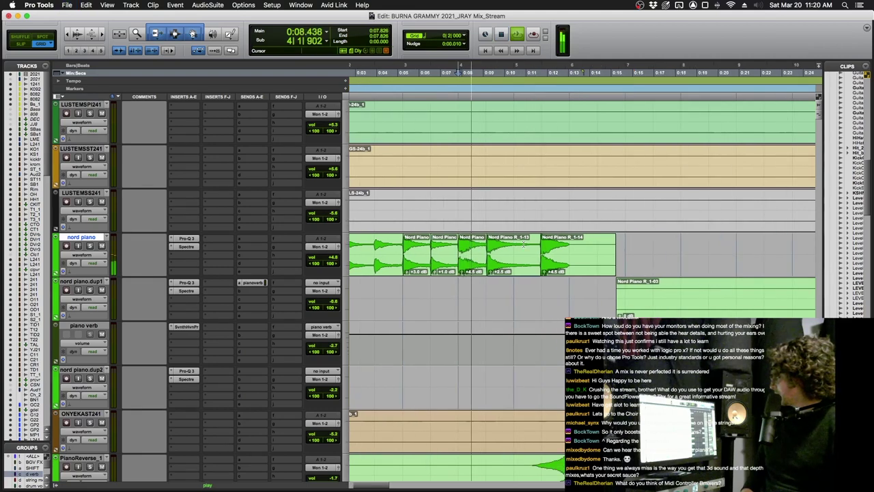
Step: Lower the clip gain of the nord piano note between about 0:09.17 and 0:11.70 to +1.0 dB
left_click(512, 266)
key("ctrl+shift+Down")
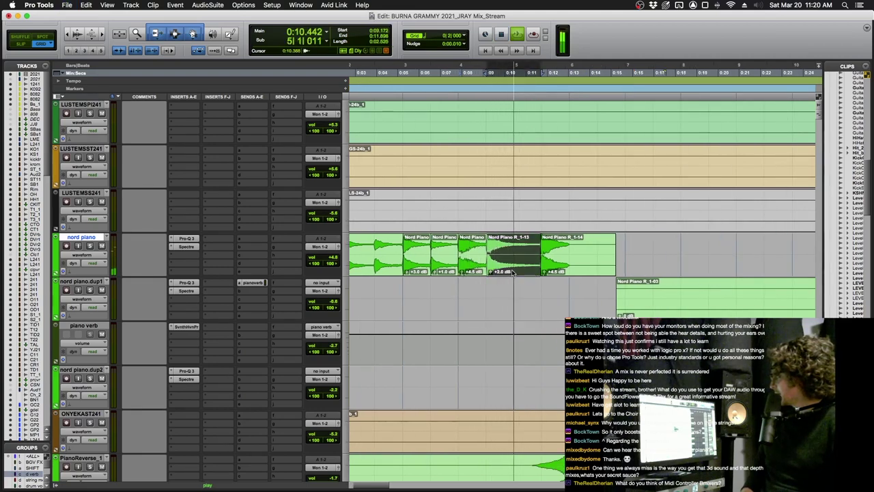
key("super+bracketright")
key("super+bracketright")
key("super+bracketright")
key("super+bracketright")
key("space")
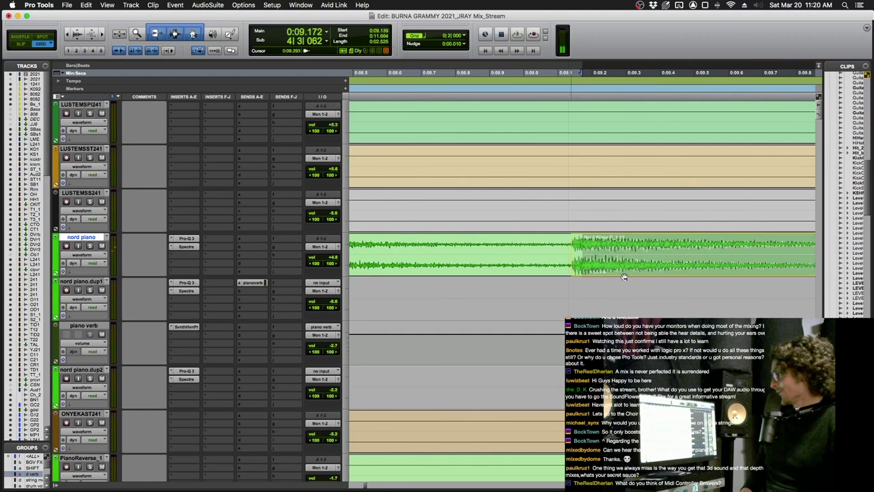
key("ctrl+shift+Down")
key("ctrl+shift+Down")
key("super+bracketleft")
key("super+bracketleft")
key("super+bracketleft")
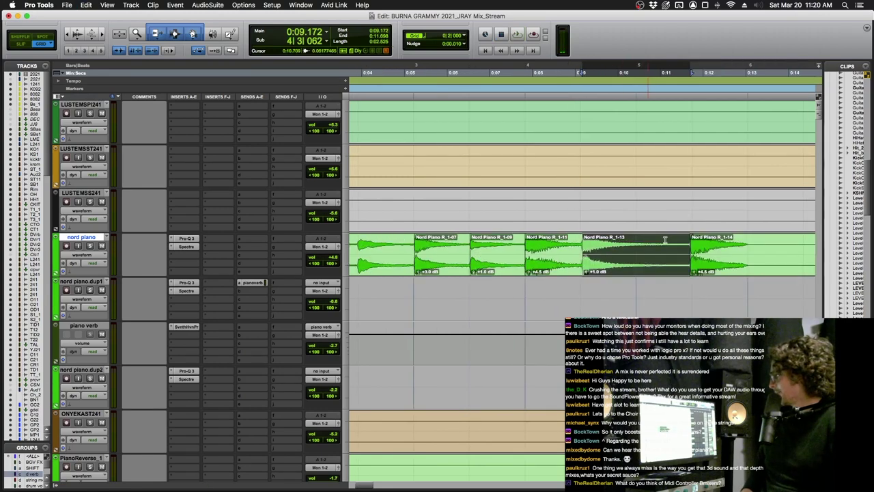
Step: Move the +1.0 dB clip at 0:09.172 earlier to start at about 0:09.130, and add a short crossfade at its start
key("super+bracketright")
key("super+bracketright")
key("super+bracketright")
key("super+bracketright")
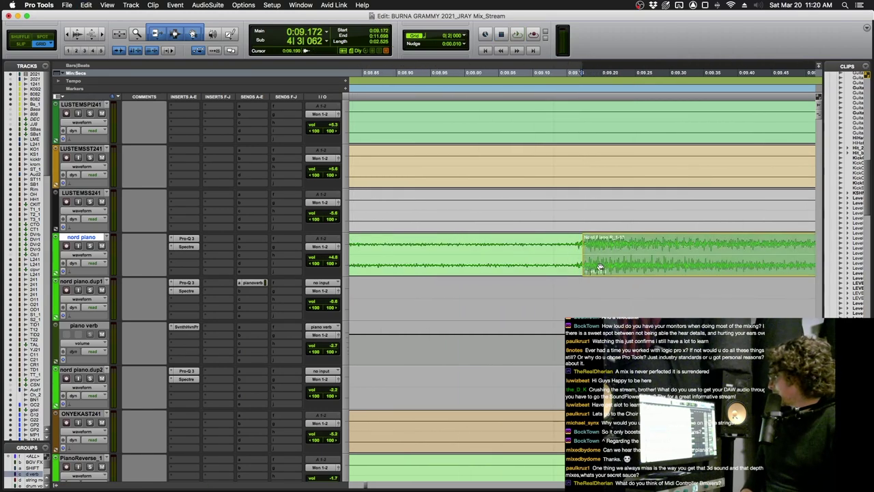
left_click_drag(589, 266, 564, 266)
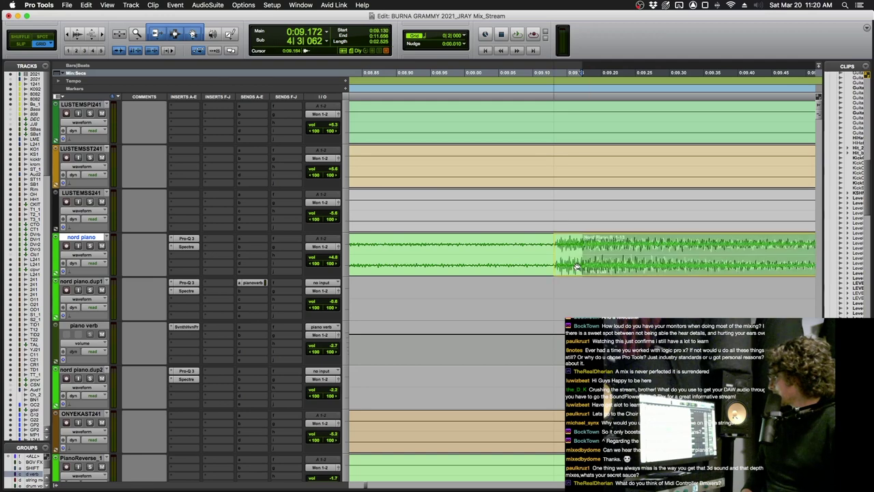
key("space")
key("super+bracketleft")
left_click_drag(561, 272, 574, 272)
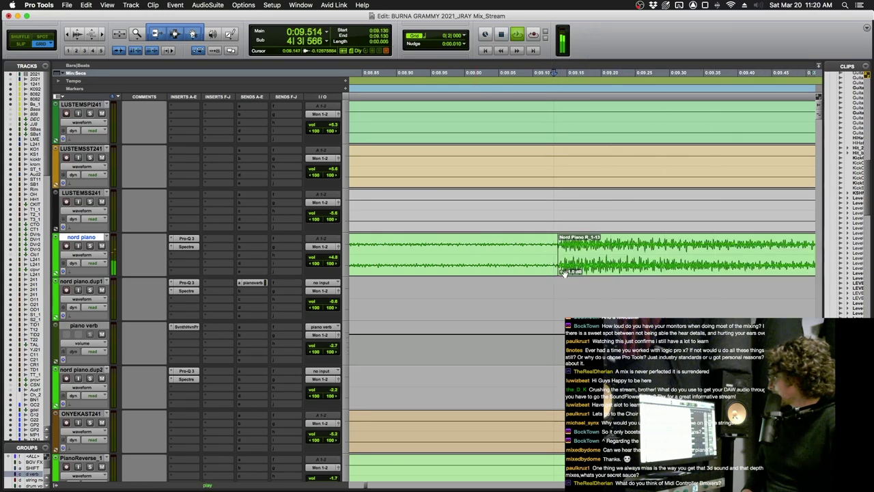
Step: Close the gap before the last nord piano clip with a short crossfade, and replay the edits from just after bar 4
key("super+bracketleft")
key("super+bracketleft")
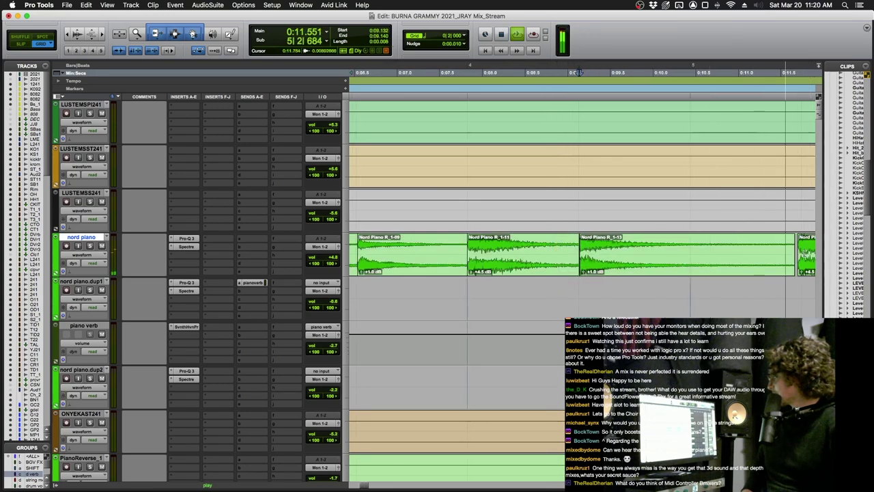
key("space")
left_click_drag(797, 263, 790, 263)
left_click(486, 243)
key("space")
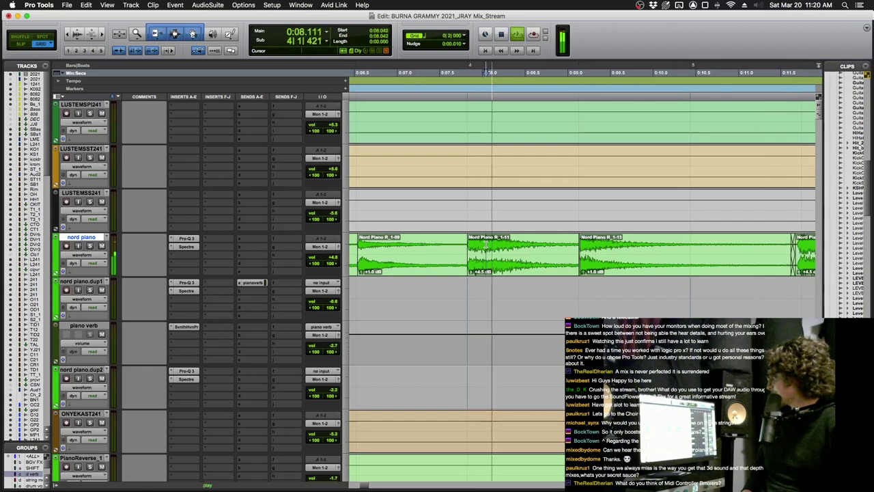
key("super+bracketleft")
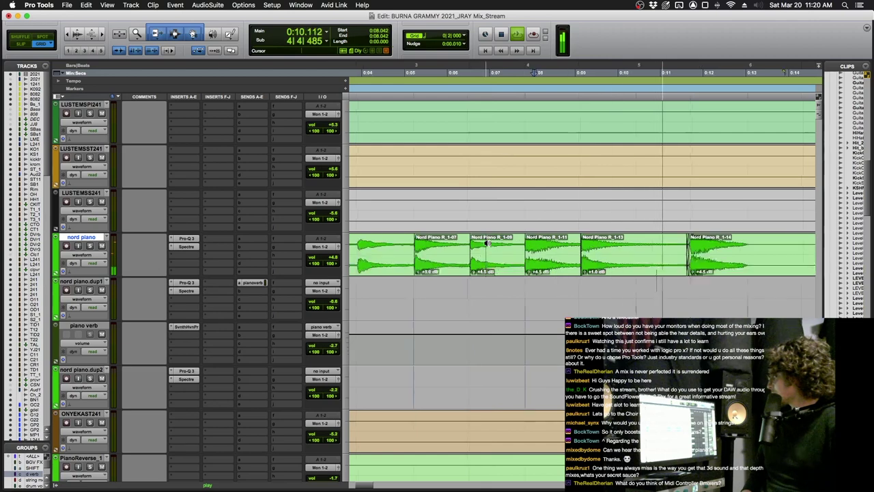
key("space")
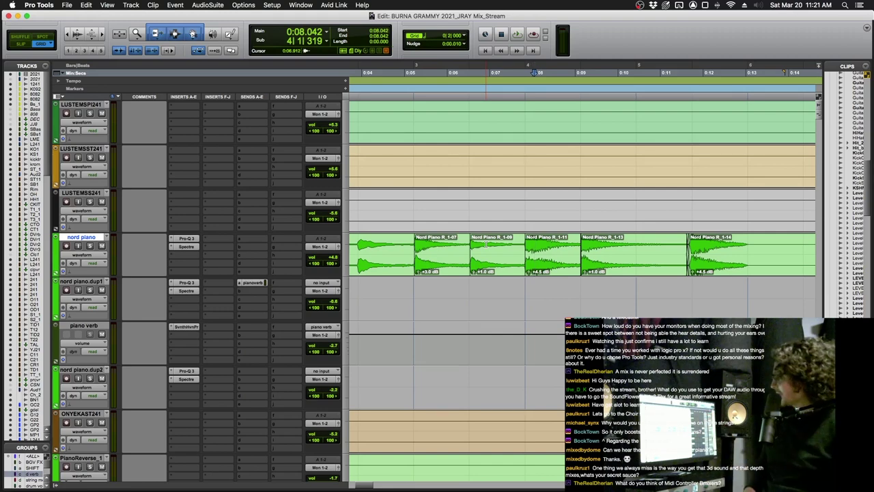
Step: Add a fade-out about 1.24 s long at the end of the last nord piano clip
key("r")
key("r")
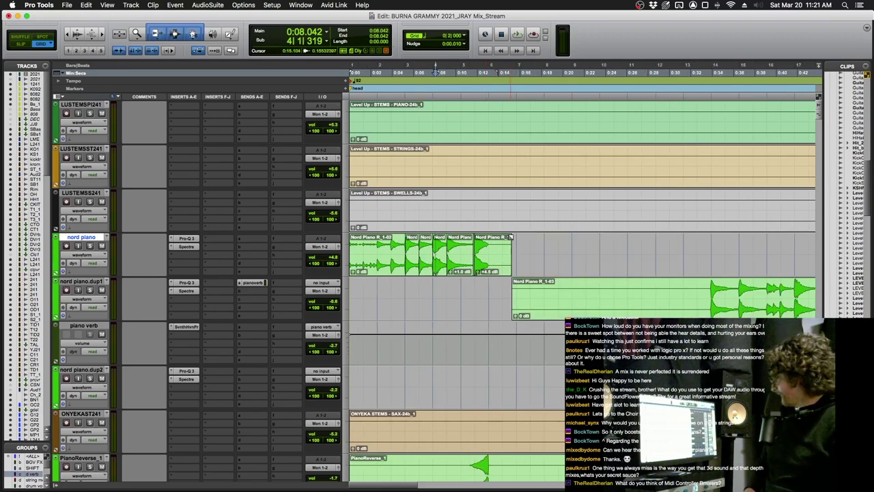
left_click_drag(511, 239, 498, 235)
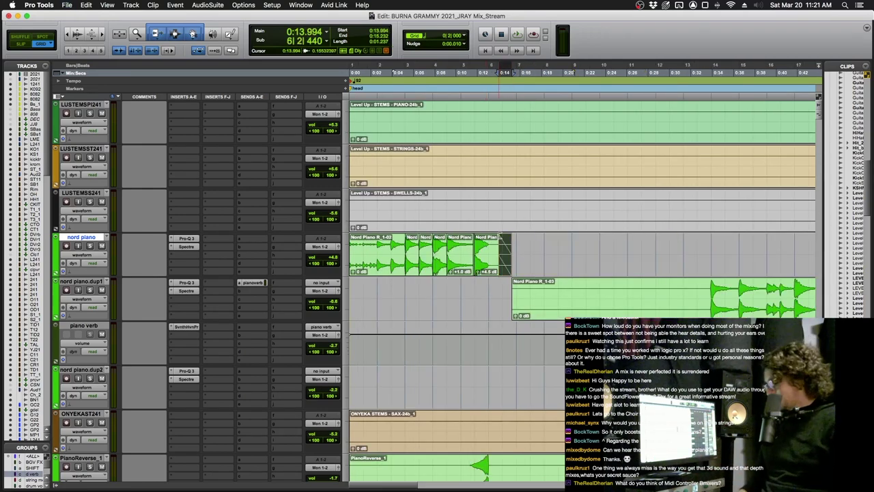
key("r")
key("r")
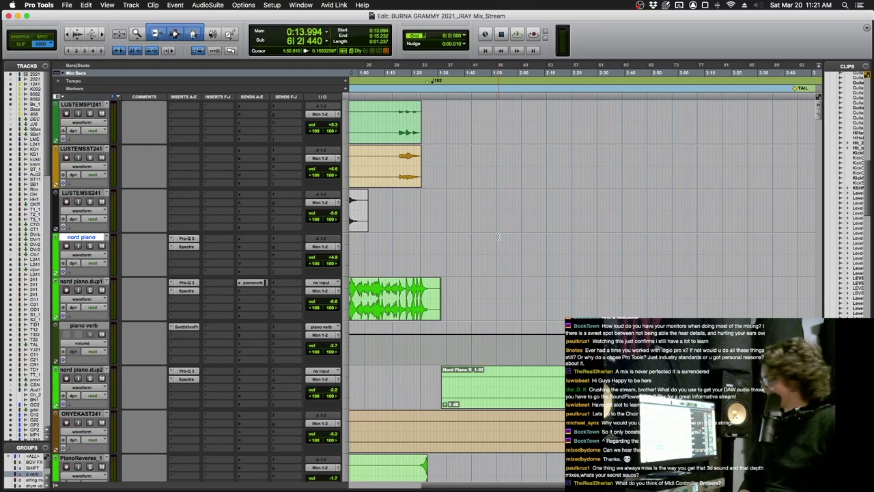
Step: Play the nord piano.dup2 track around its phrase at bar 71
scroll(666, 271, "down", 3)
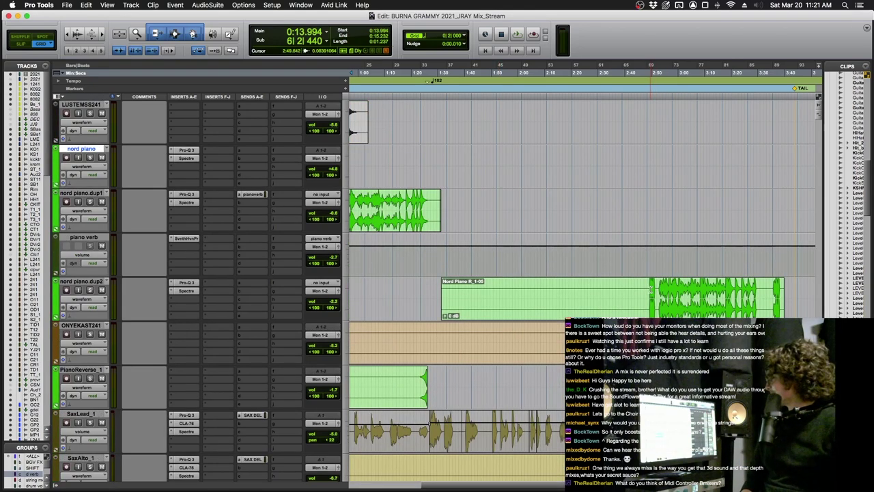
left_click(649, 289)
key("space")
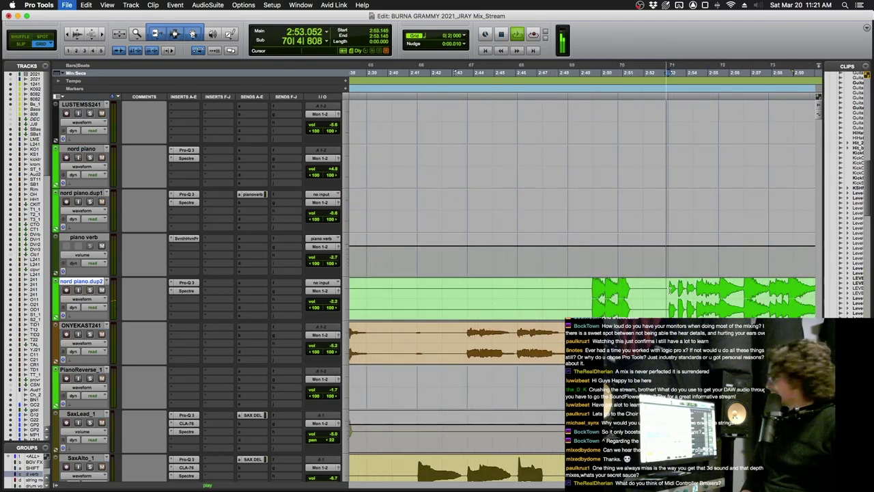
key("space")
key("r")
key("r")
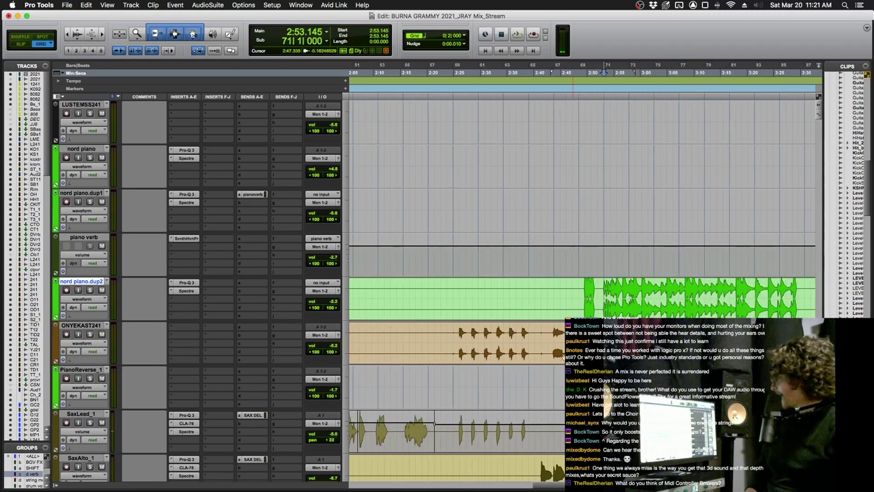
Step: Select the closing phrase of the ONYEKAST241 sax clip from about 2:43.4 to 2:48.3 and play it
left_click(553, 334)
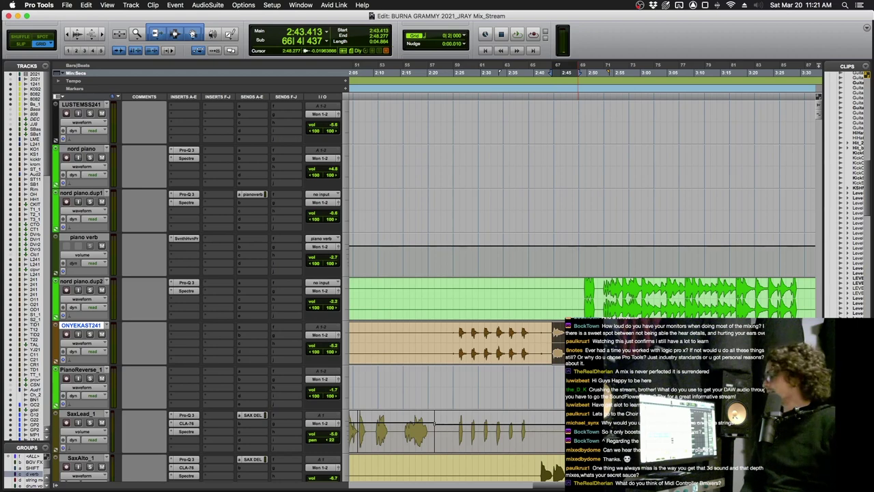
key("r")
key("r")
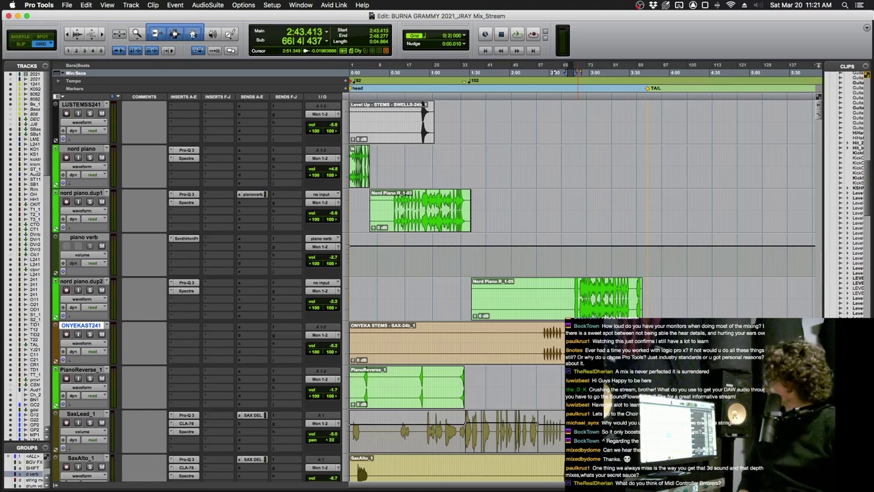
scroll(581, 274, "down", 1)
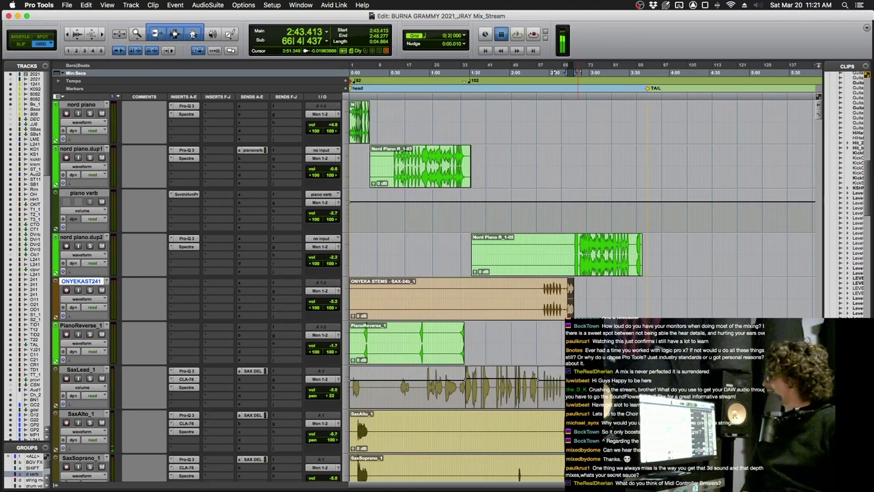
key("space")
key("space")
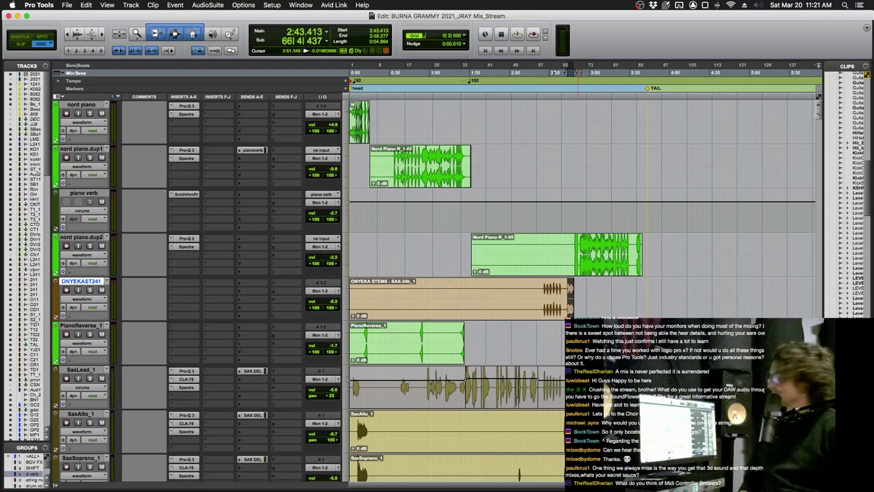
Step: Select the ONYEKAST241 sax phrase from about 2:43.6 to 2:48.2 and play it soloed
key("t")
key("t")
key("t")
left_click(579, 284, "shift")
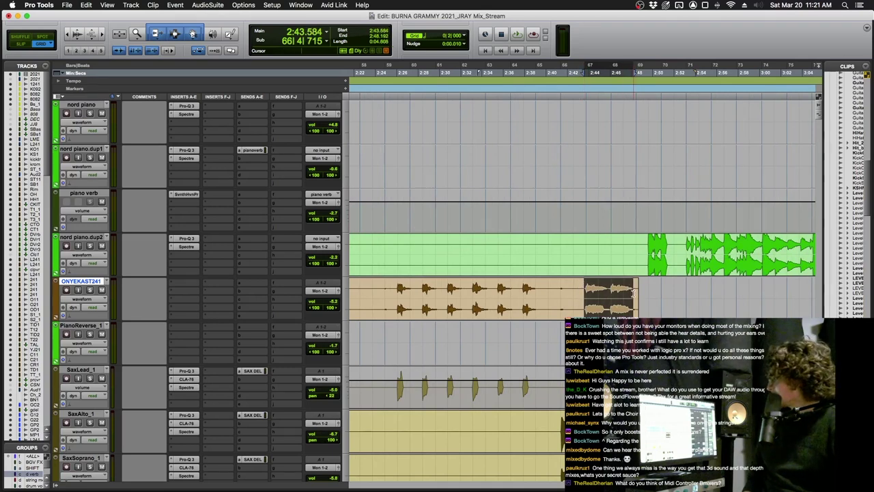
key("space")
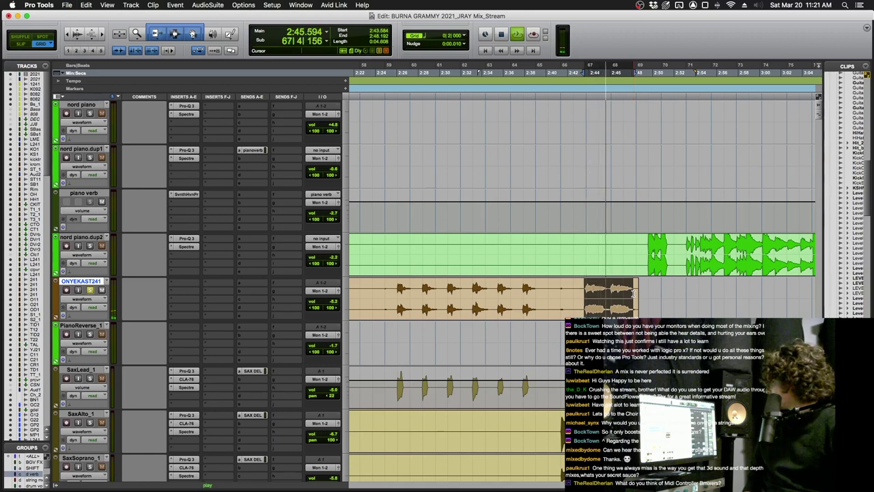
key("space")
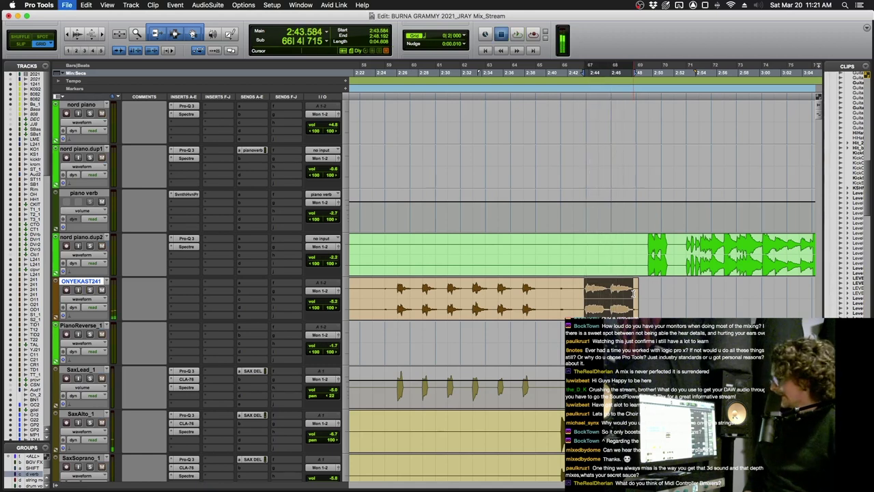
key("r")
key("r")
key("r")
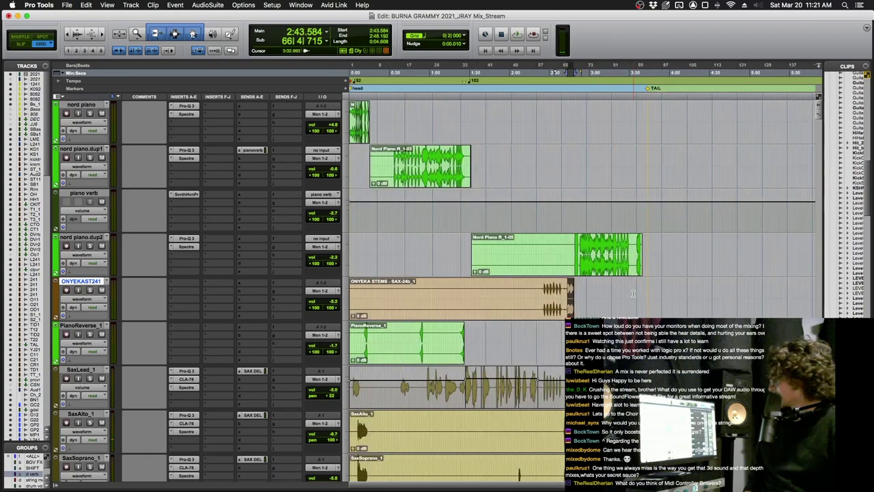
Step: Check the first PianoReverse_1 swell, and play the soloed SaxLead_1 track from bar 34
left_click(367, 334)
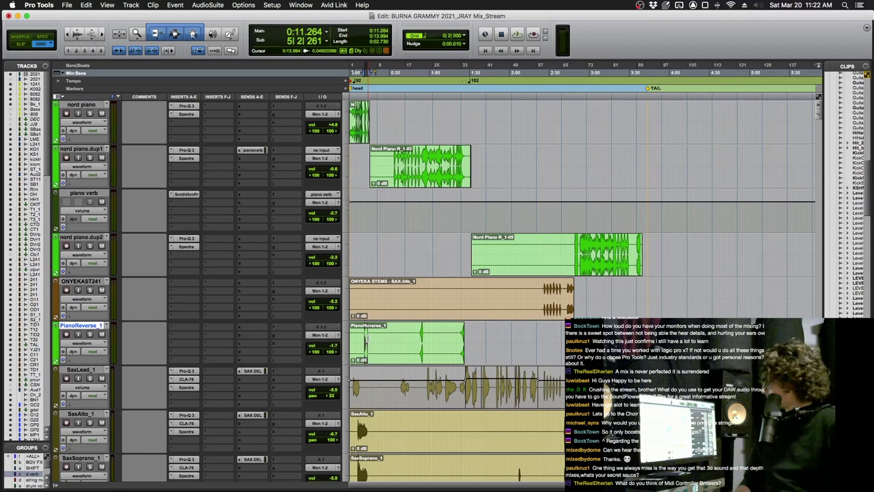
left_click(429, 385)
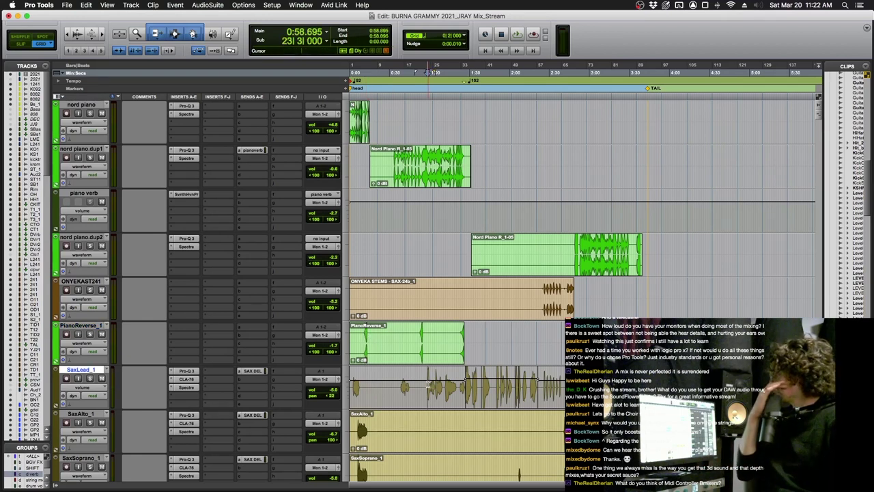
key("super+bracketright")
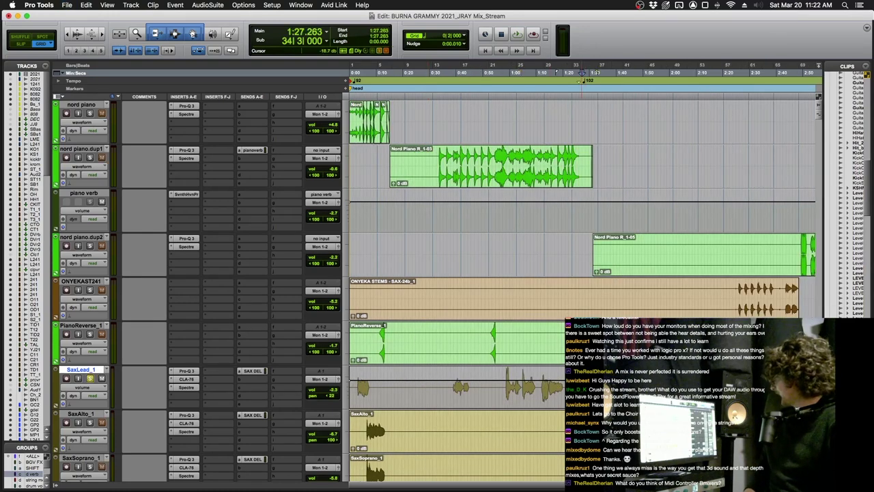
scroll(74, 467, "down", 5)
key("space")
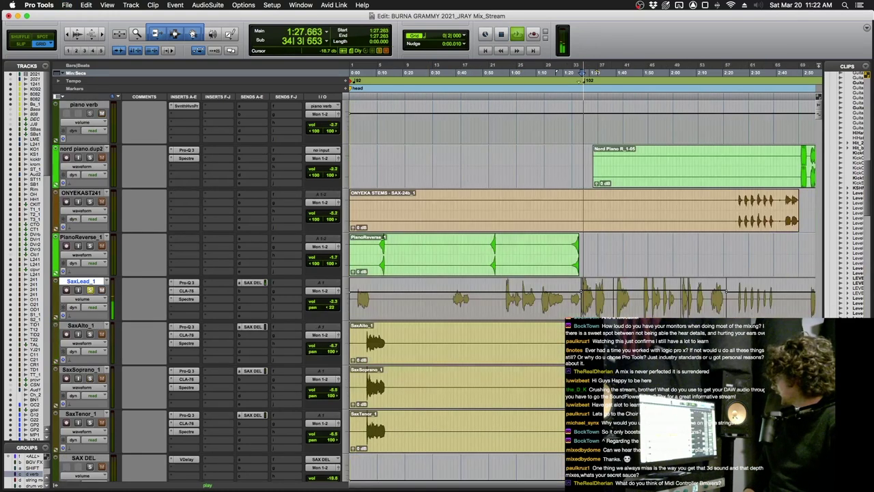
Step: Solo SAX DEL and SAX DEL.dup1 along with SaxAlto_1, SaxSoprano_1 and SaxTenor_1 during playback
left_click(84, 457)
scroll(96, 382, "down", 10)
left_click(83, 280)
scroll(87, 205, "up", 4)
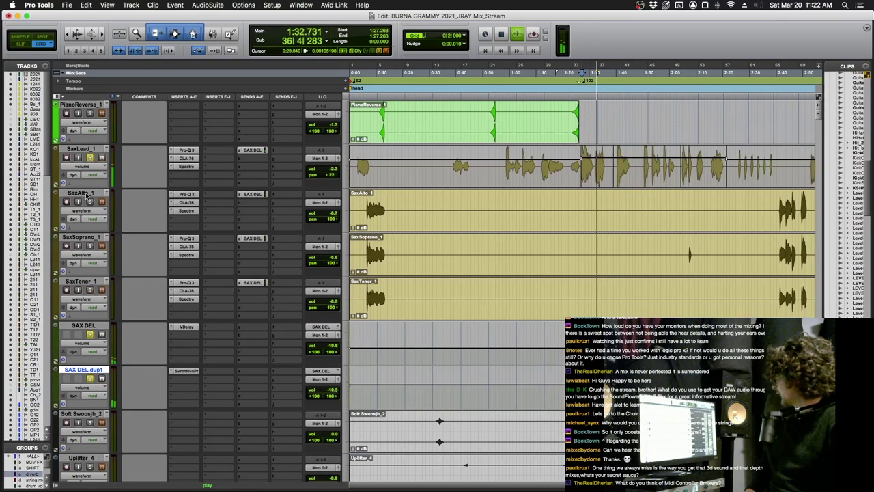
left_click(80, 193)
left_click(81, 281, "shift")
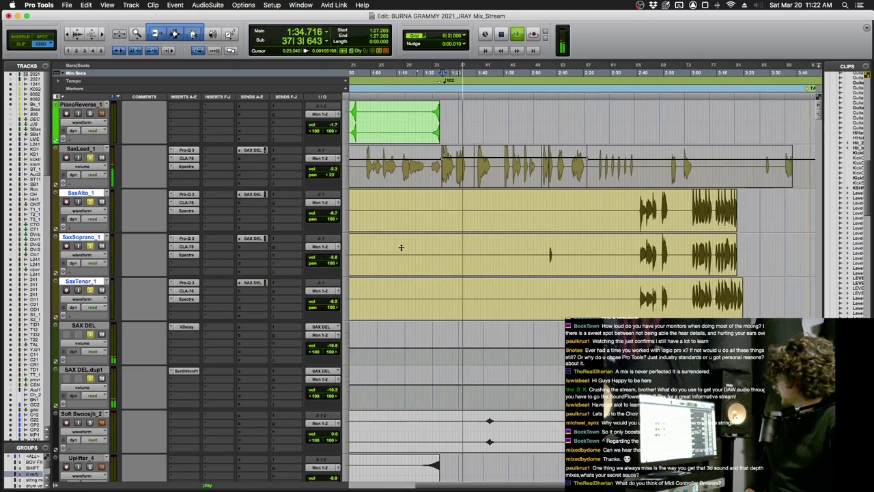
Step: Inspect the CLA-76, Spectre and Pro-Q 3 inserts on the SaxLead_1 track, and stop playback
left_click(186, 158)
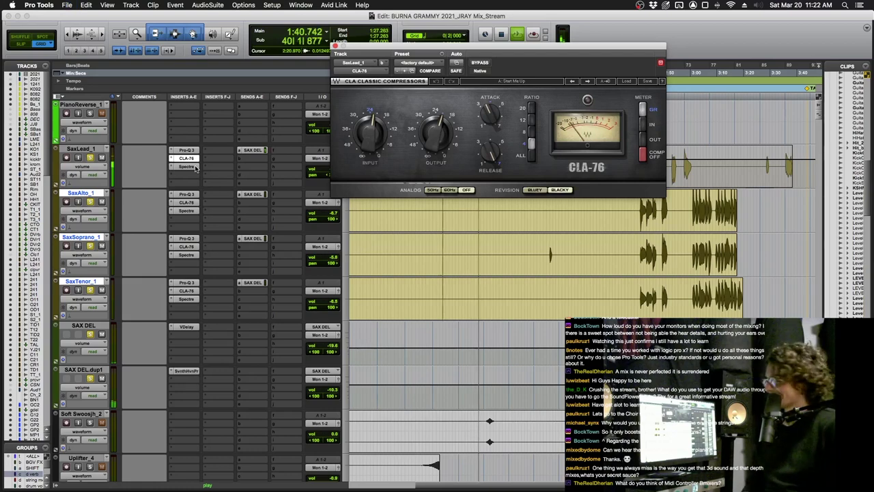
key("space")
left_click(191, 166)
left_click(188, 150)
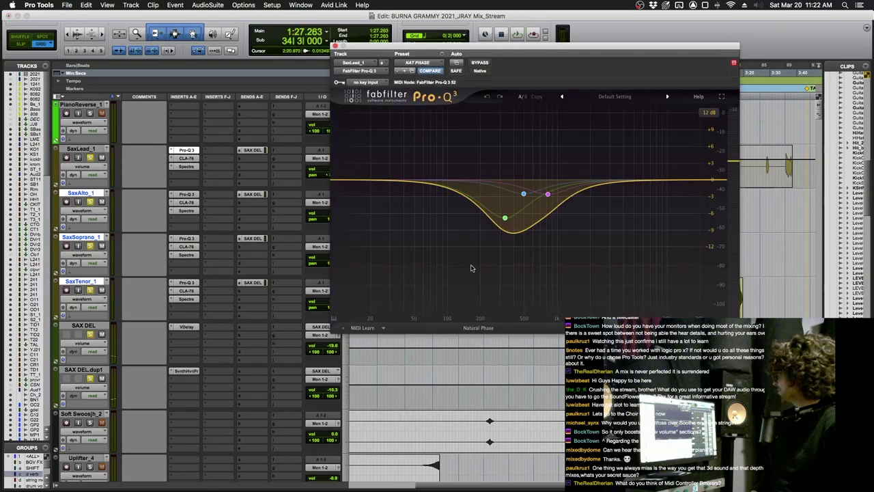
Step: Close the equalizer window, replay the sax tracks from bar 34, and save the session with the solos cleared
key("super+w")
scroll(471, 268, "down", 3)
key("space")
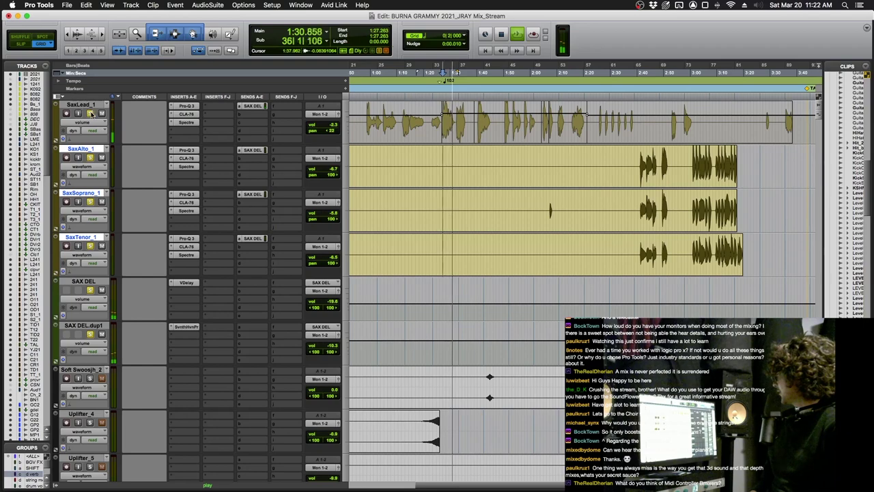
key("super+s")
scroll(521, 197, "down", 6)
key("space")
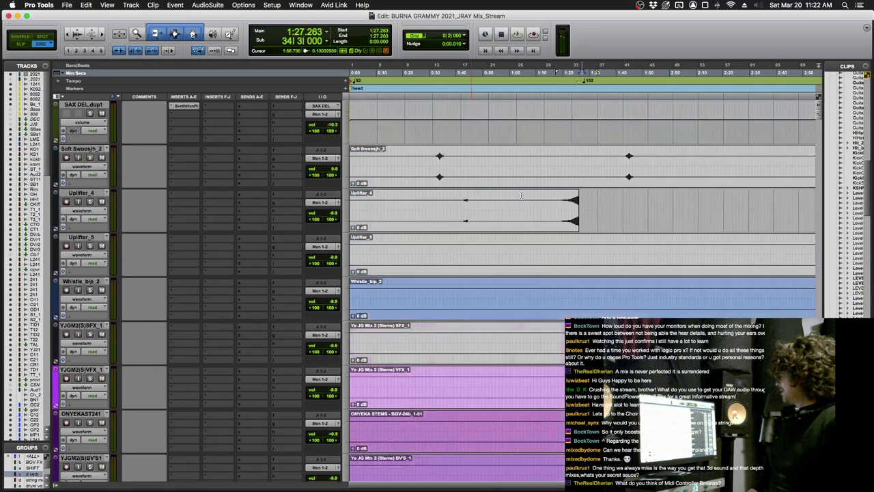
Step: Select the choir tracks from Soprano 1_1 through the BIG BGV bus and solo them together
scroll(521, 197, "right", 3)
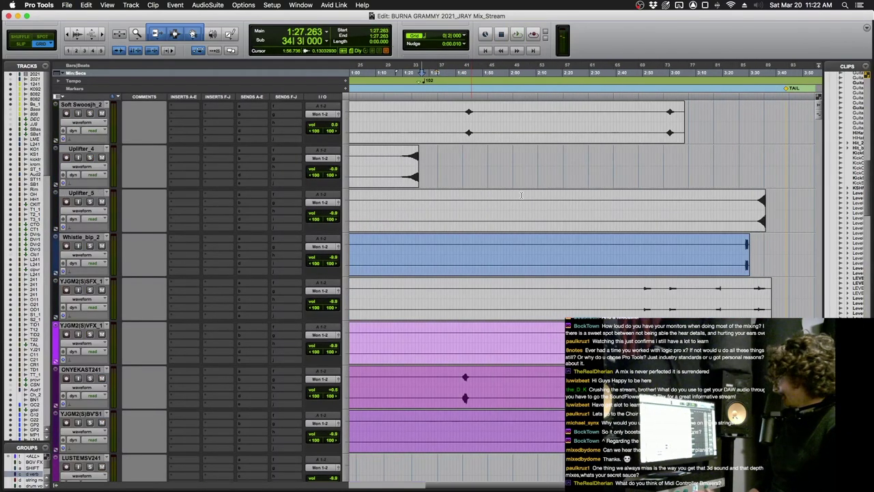
scroll(521, 196, "down", 3)
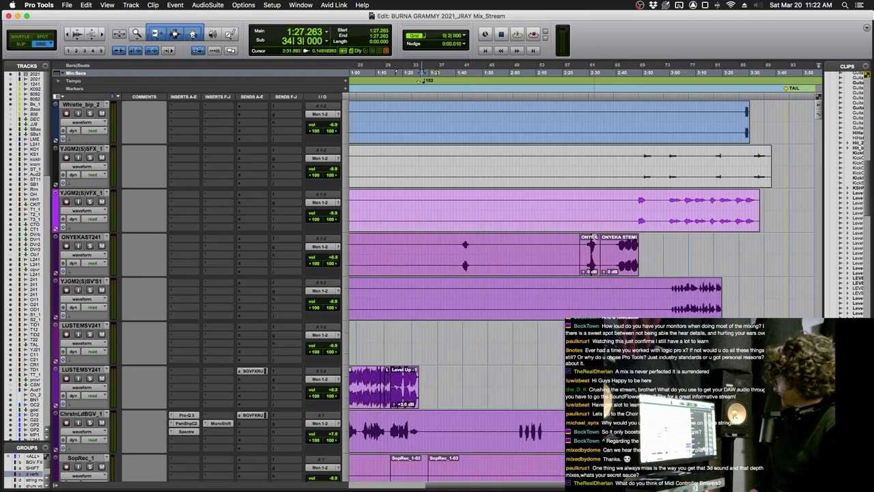
scroll(657, 235, "left", 9)
scroll(656, 234, "down", 7)
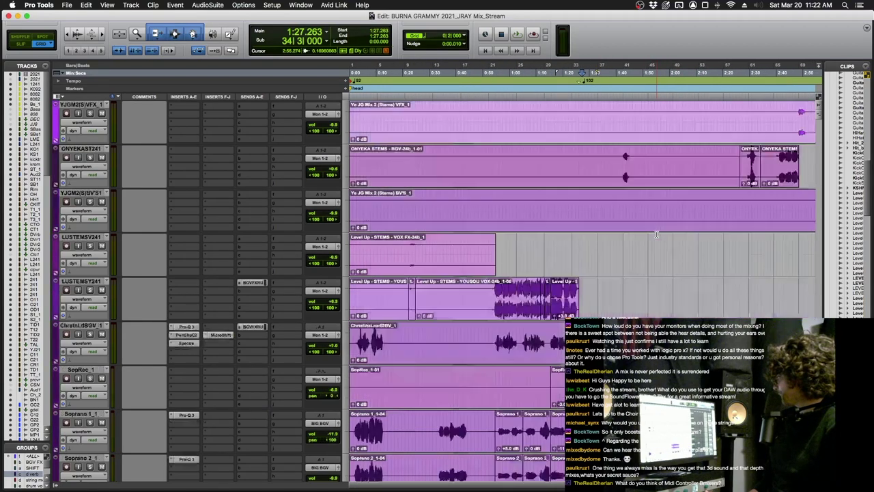
scroll(652, 234, "down", 1)
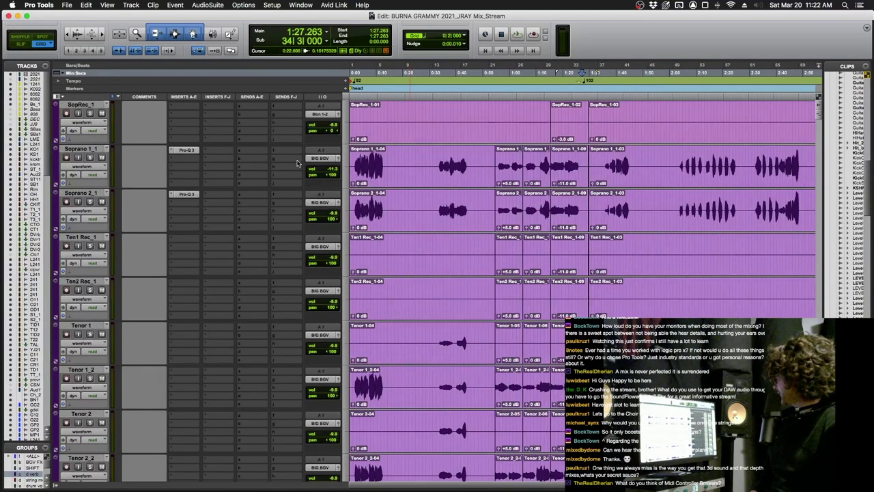
scroll(297, 163, "up", 2)
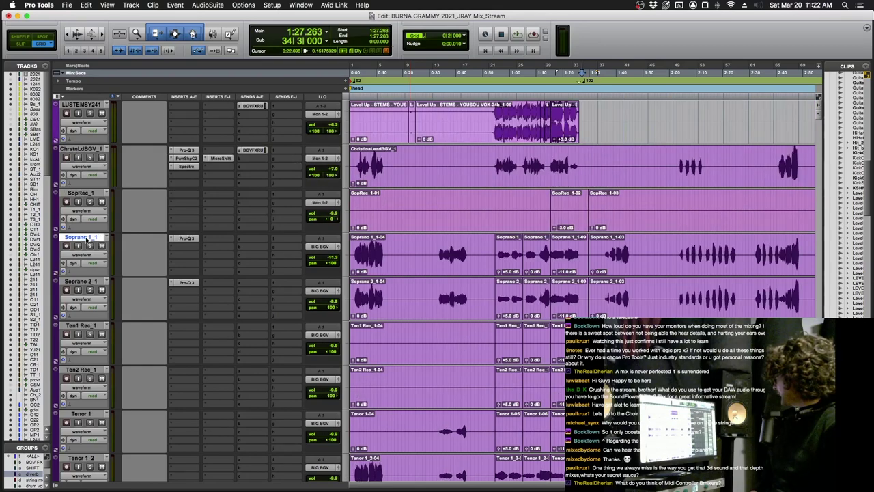
scroll(87, 241, "down", 15)
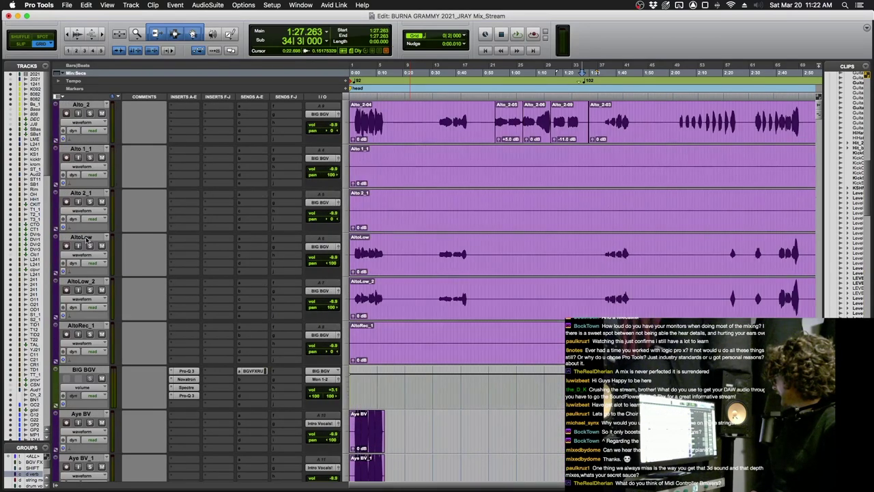
left_click(88, 377)
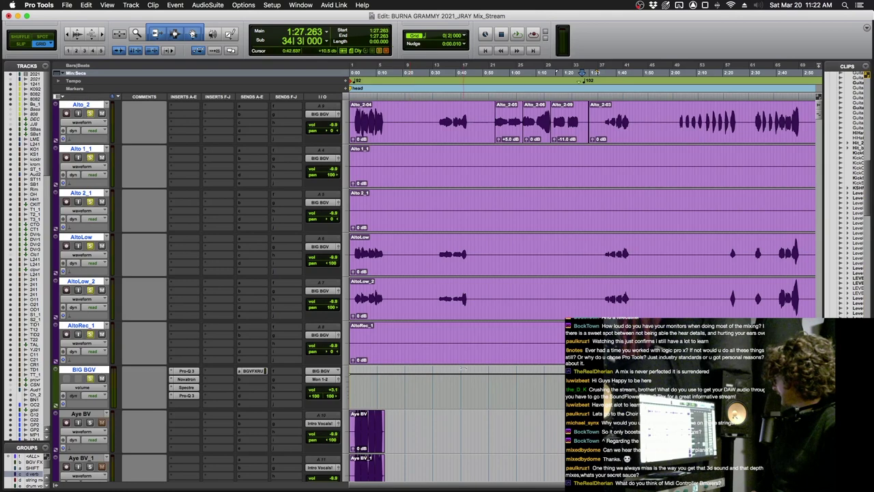
Step: Play the soloed choir tracks from bar 74, where the Tenor 1 part begins
scroll(463, 369, "up", 9)
scroll(463, 369, "right", 5)
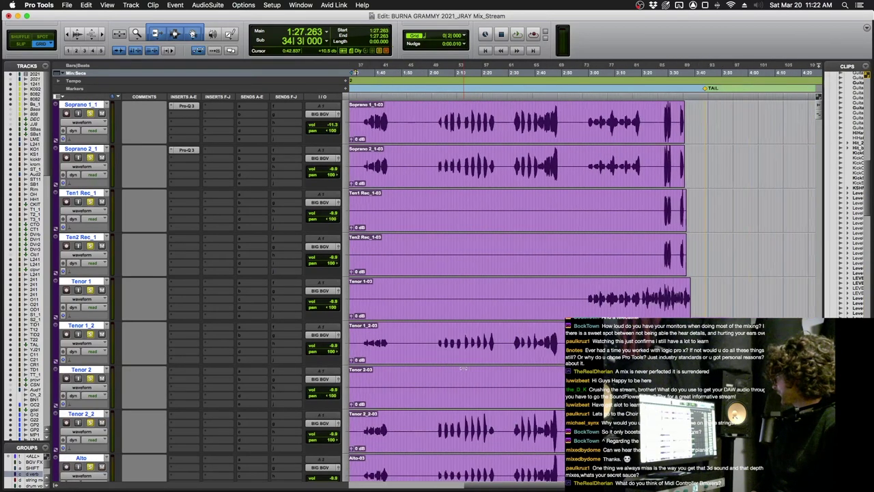
left_click(588, 292)
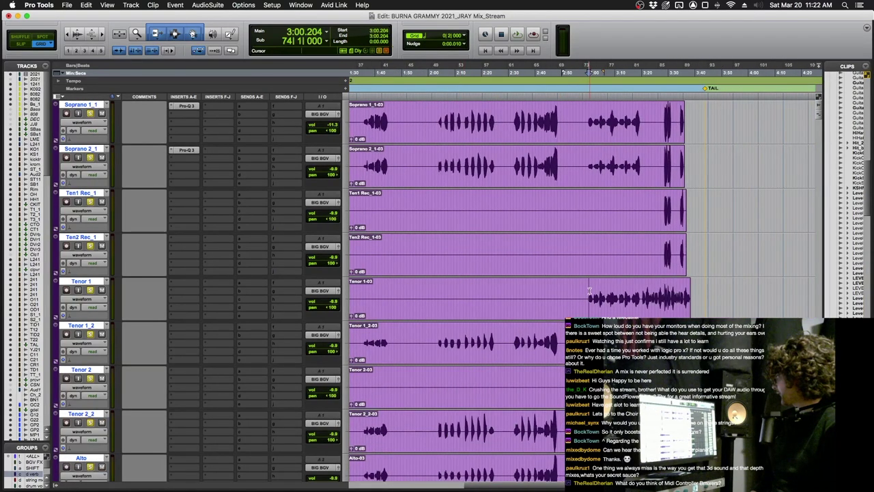
key("space")
Step: Select the three Alto_2 clips from about 0:54.5 to 1:29.6 and play that passage
scroll(546, 273, "left", 5)
scroll(507, 259, "down", 7)
left_click(508, 259)
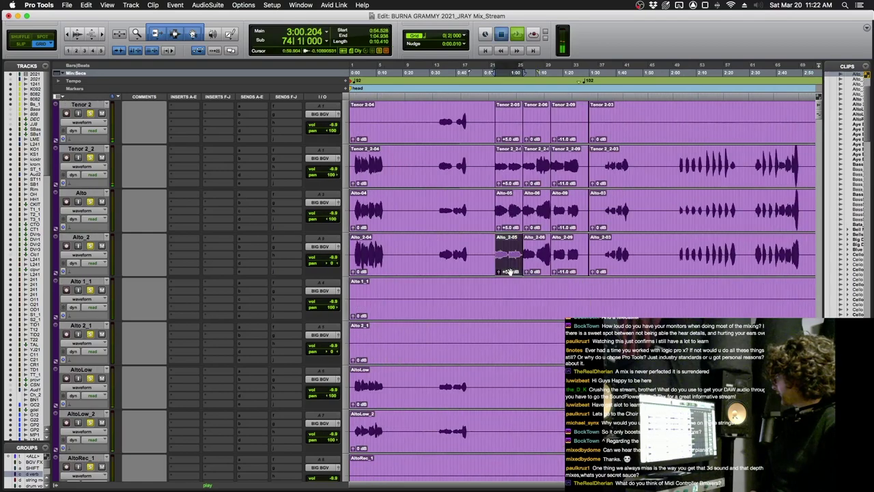
key("space")
left_click(571, 265, "shift")
key("space")
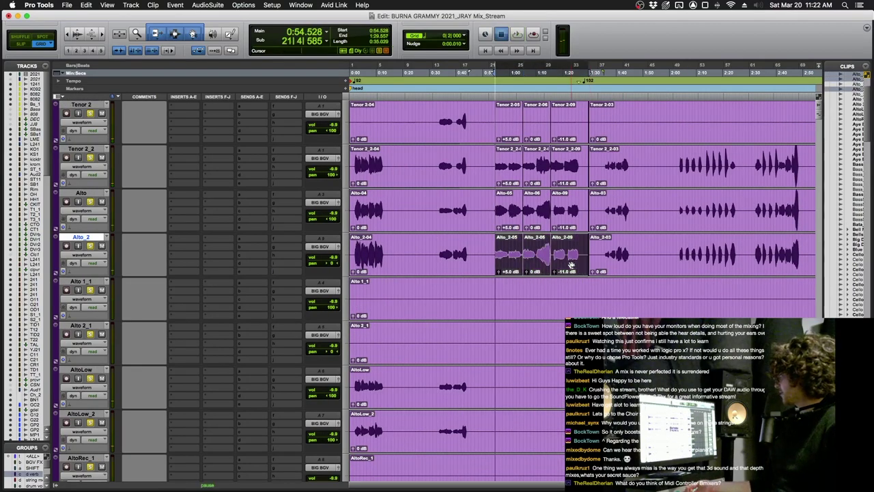
Step: Look over the alto, BIG BGV, soprano and lead background vocal tracks while the choir passage plays
scroll(571, 265, "down", 10)
scroll(571, 265, "up", 5)
scroll(571, 265, "down", 5)
scroll(570, 265, "up", 5)
scroll(571, 265, "down", 2)
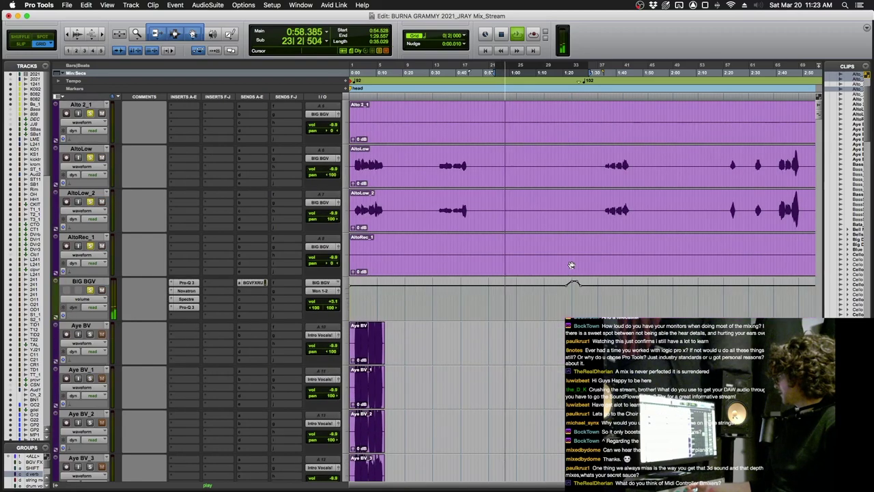
scroll(571, 265, "down", 5)
scroll(571, 265, "up", 7)
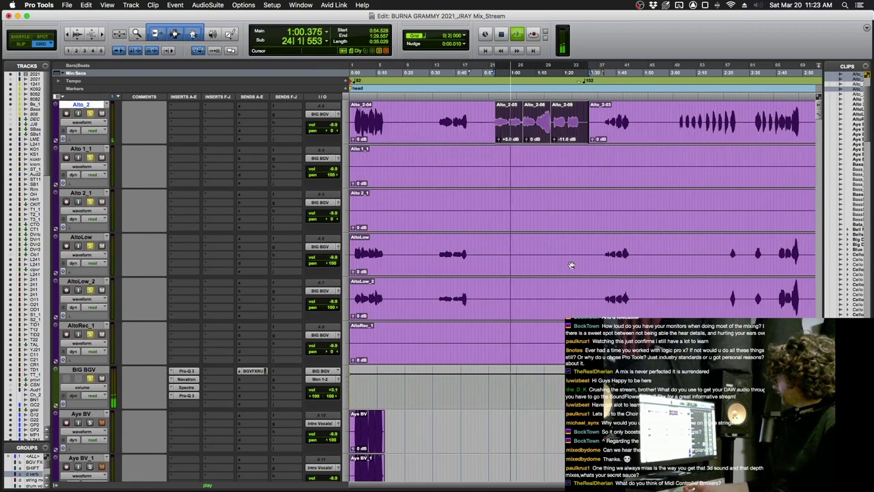
scroll(211, 371, "up", 7)
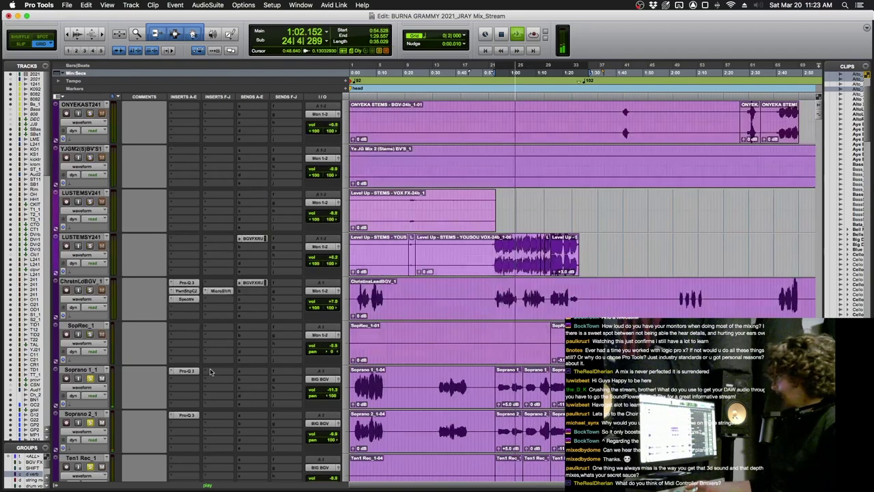
Step: Restart the selected passage and solo the LUSTEMSY241 vocal alongside the choir
key("space")
key("space")
left_click(90, 290)
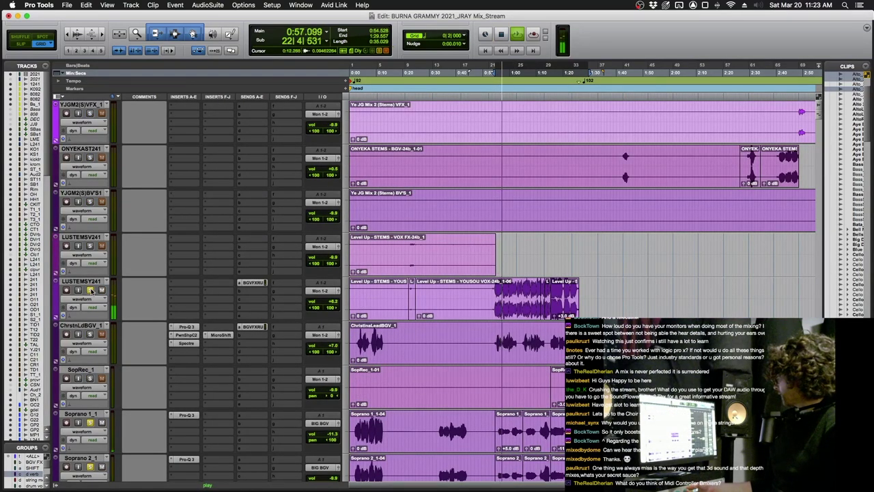
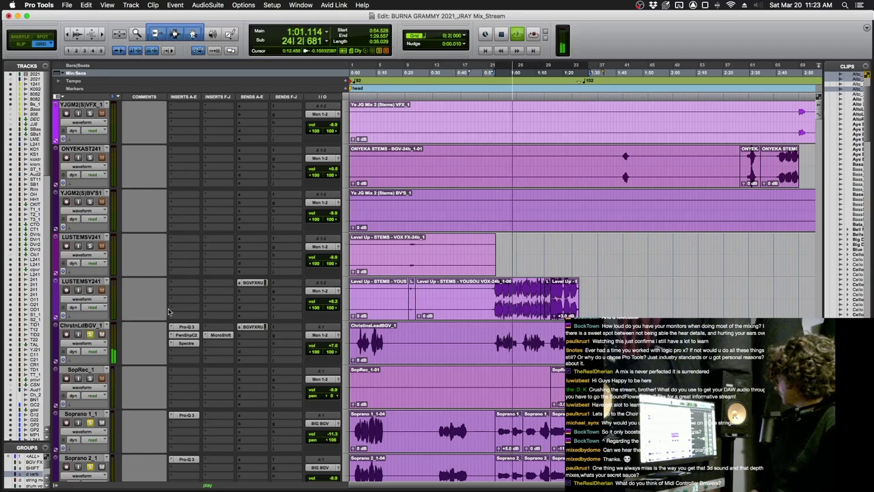
Step: Open the first Pro-Q 3 and the Novatron on the BIG BGV bus, place both in view, and replay the passage
scroll(168, 308, "down", 5)
scroll(168, 308, "down", 10)
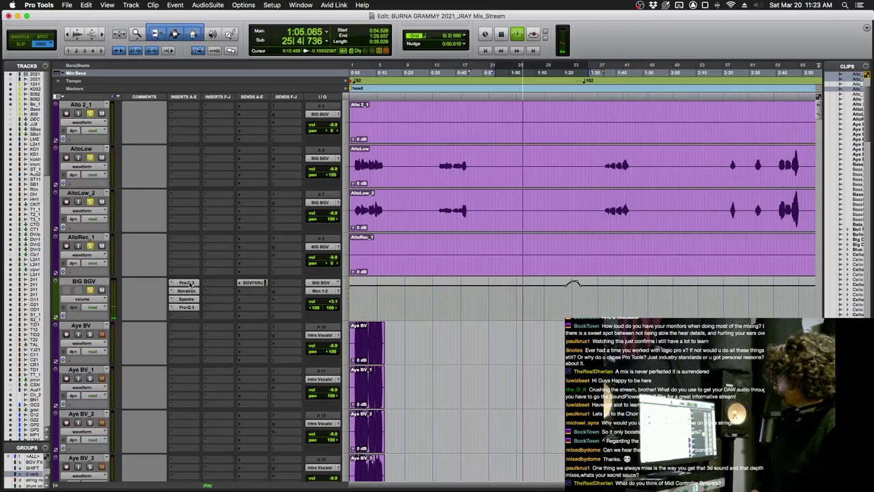
left_click(188, 282)
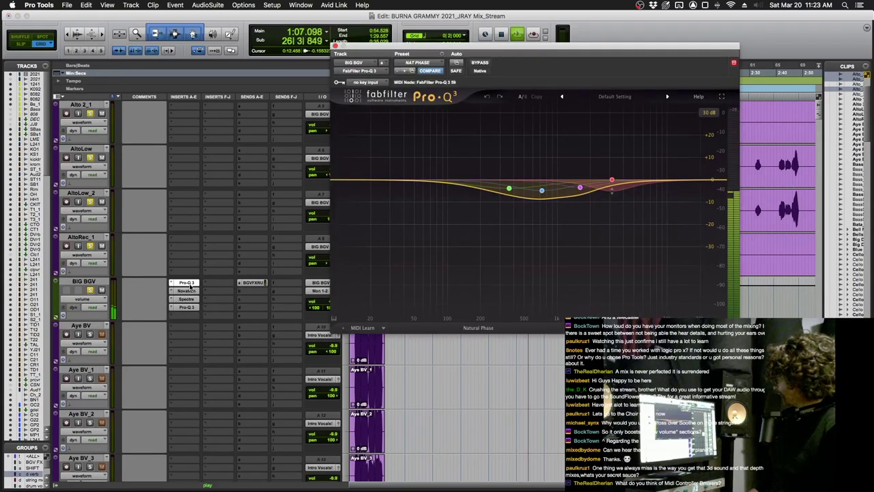
left_click(189, 291)
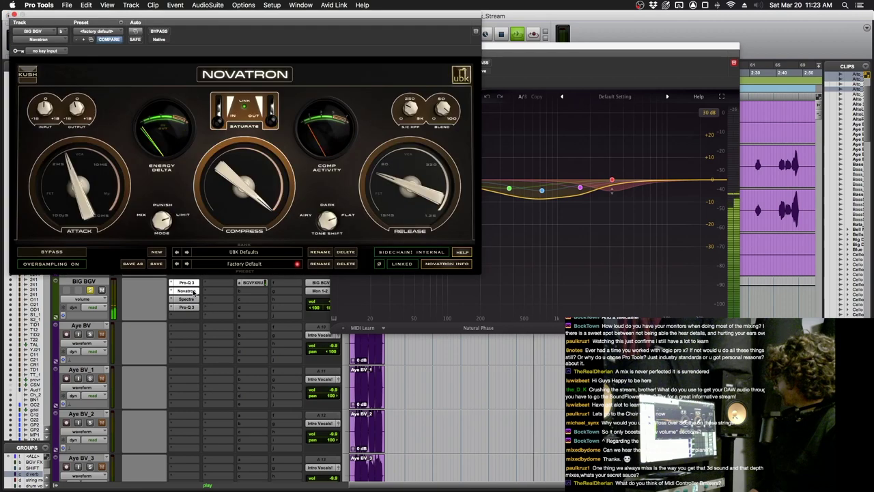
left_click_drag(307, 10, 539, 106)
key("space")
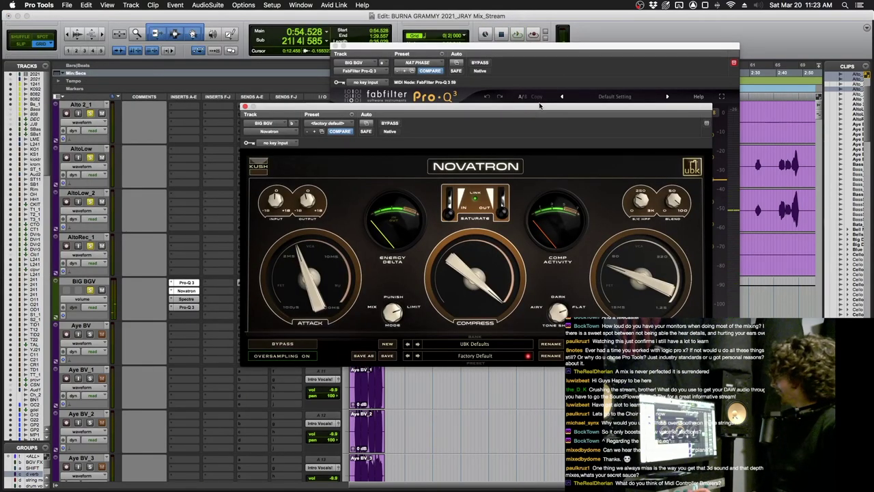
key("space")
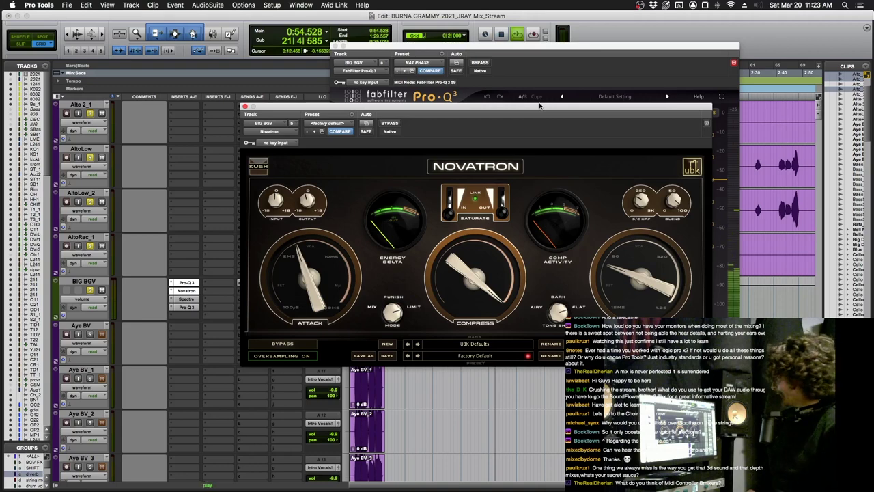
Step: Open the Spectre and the second Pro-Q 3 on the BIG BGV bus and place both windows in view
left_click(186, 298)
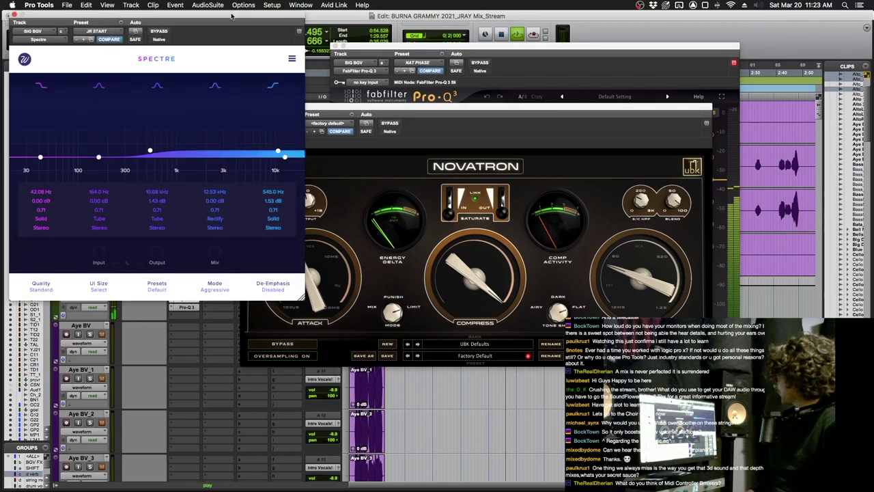
left_click_drag(232, 15, 829, 161)
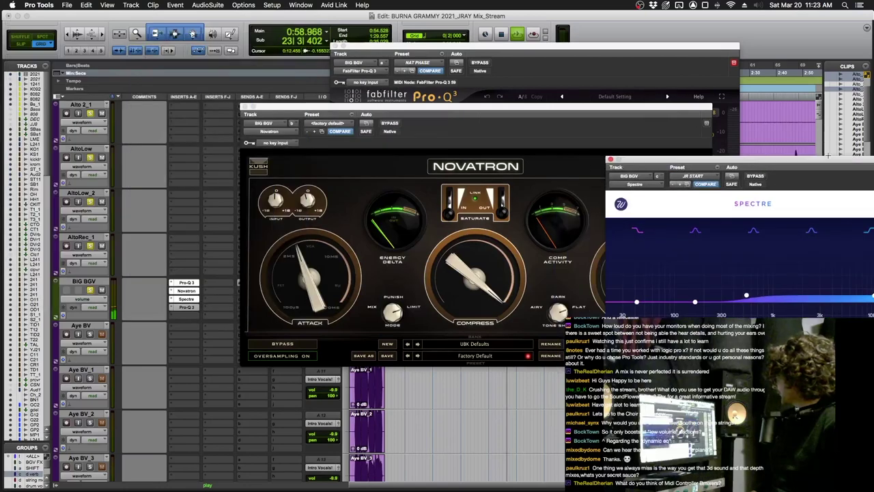
left_click(186, 307)
left_click_drag(256, 18, 471, 132)
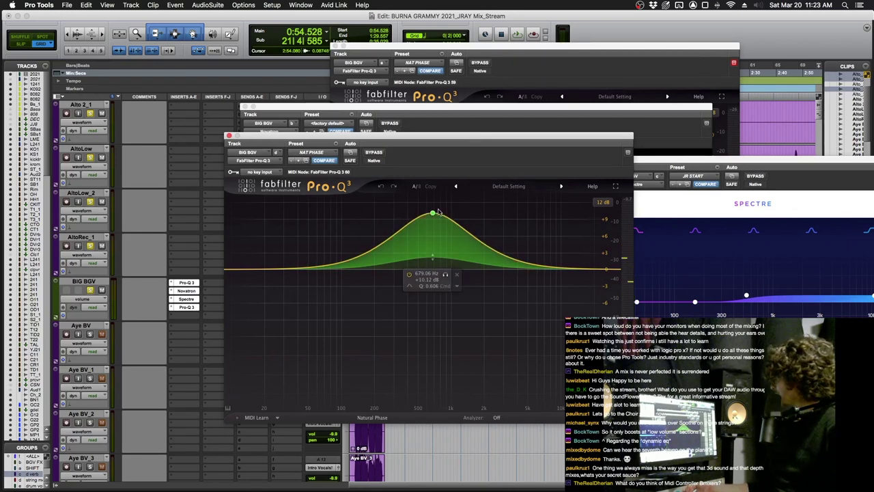
Step: Replay the choir passage while switching the bypass of the second BIG BGV Pro-Q 3 on and off to compare, and stop playback
key("space")
left_click(374, 152)
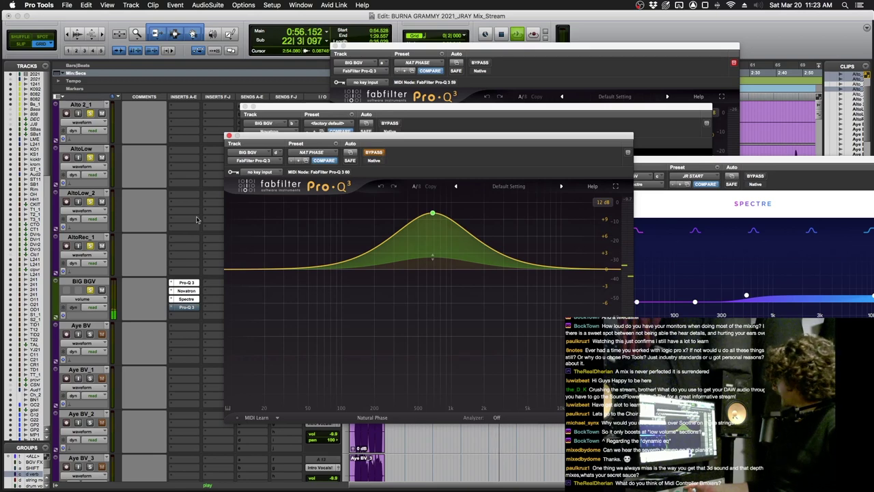
scroll(196, 219, "down", 5)
left_click(106, 237)
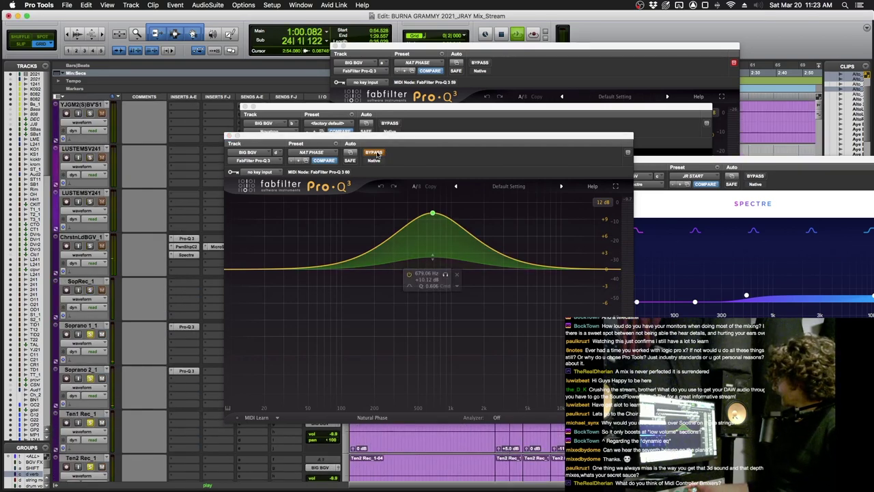
left_click(375, 153)
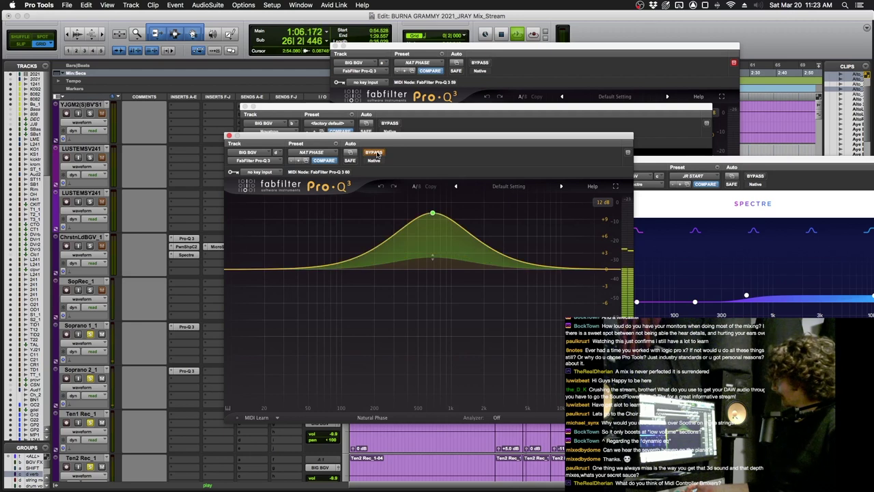
left_click(375, 153)
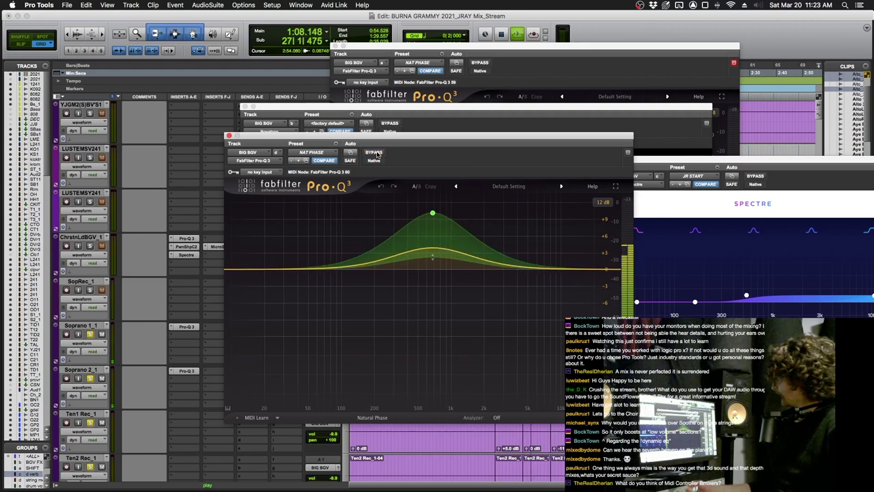
key("space")
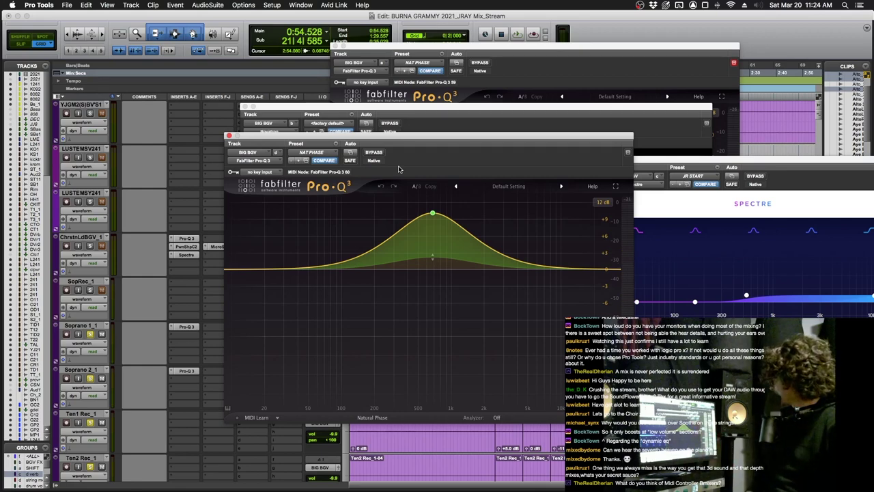
Step: Close the plug-in windows, solo the effects tracks from bgv slap through BGV FX while replaying the passage, and save the session
key("ctrl+alt+super+w")
scroll(399, 169, "down", 5)
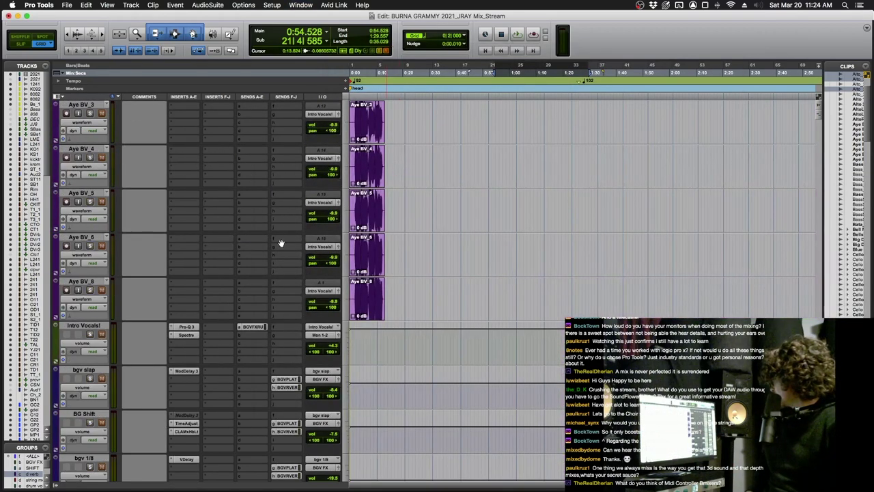
scroll(91, 369, "down", 6)
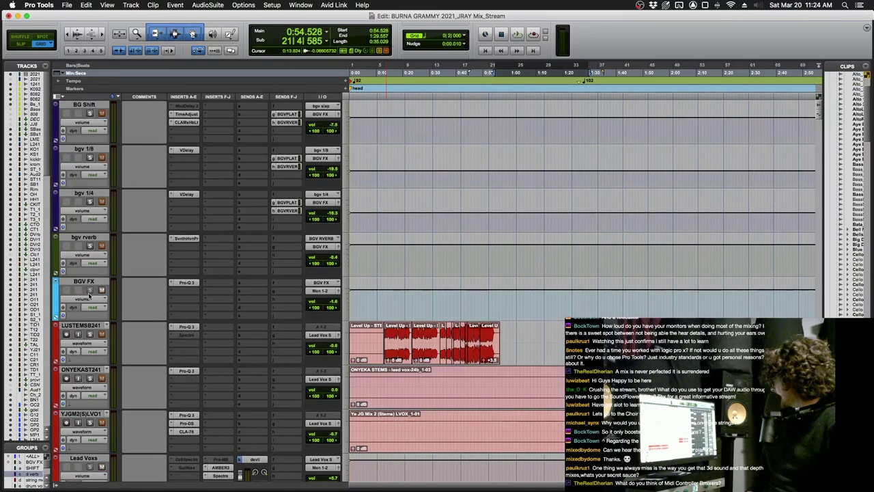
left_click(87, 280, "shift")
scroll(86, 281, "up", 3)
key("space")
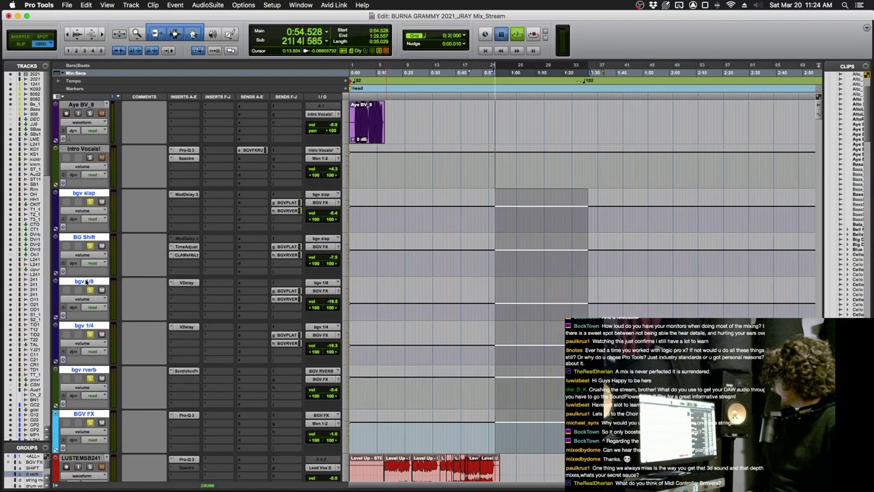
key("super+s")
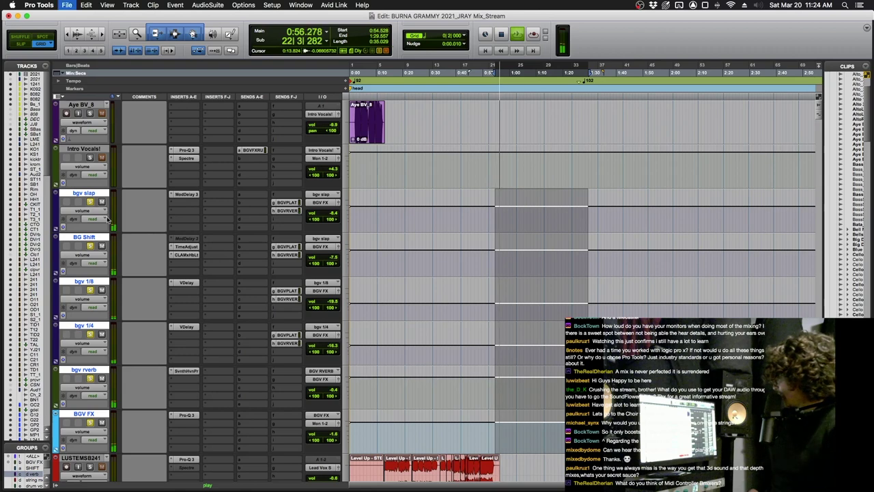
Step: Inspect the Time Adjuster on BG Shift and the Seventh Heaven reverb on bgv rverb, closing each window after viewing
left_click(185, 247)
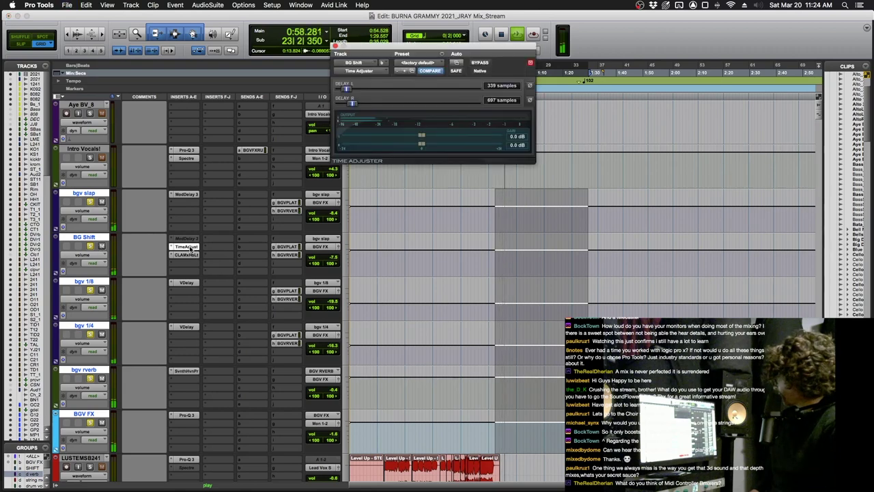
key("super+w")
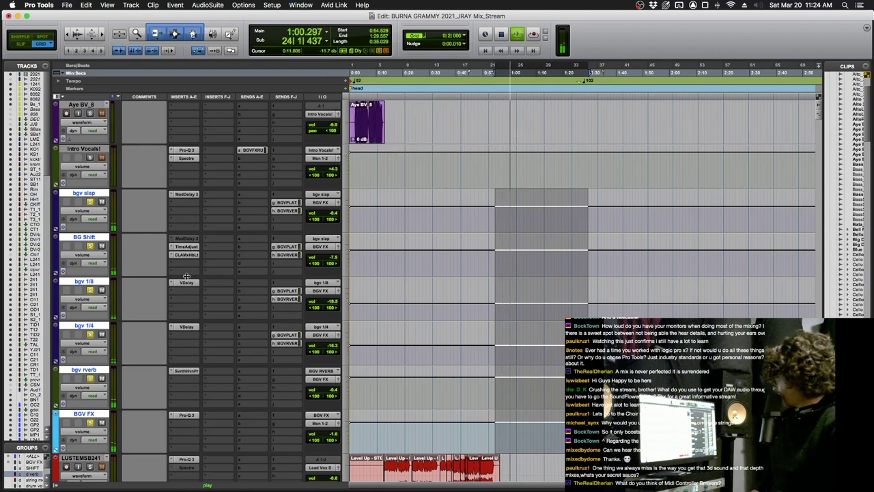
scroll(174, 343, "down", 1)
left_click(183, 332)
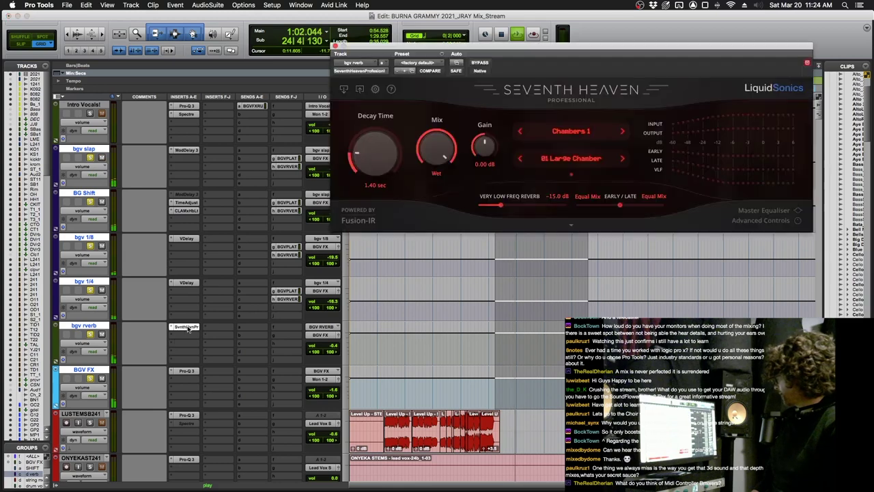
key("super+w")
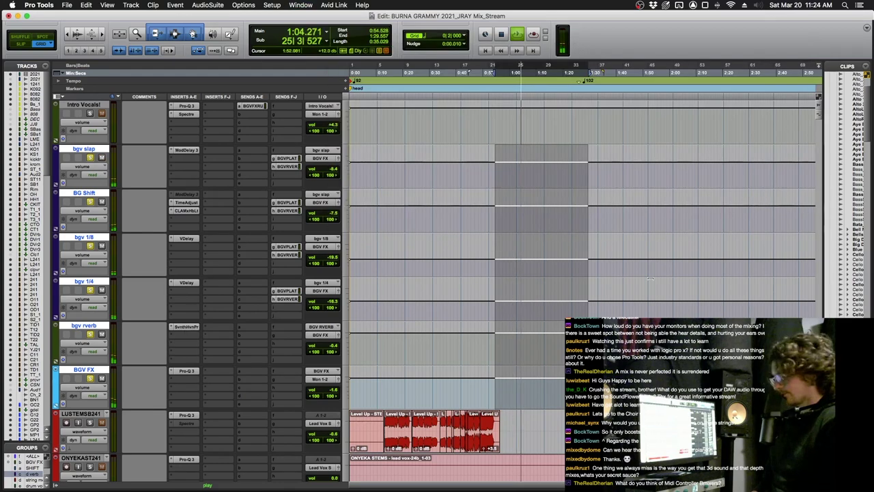
Step: Play from the session start with a wider timeline view, and select and solo the Aye BV tracks through Intro Vocals!
key("space")
key("Return")
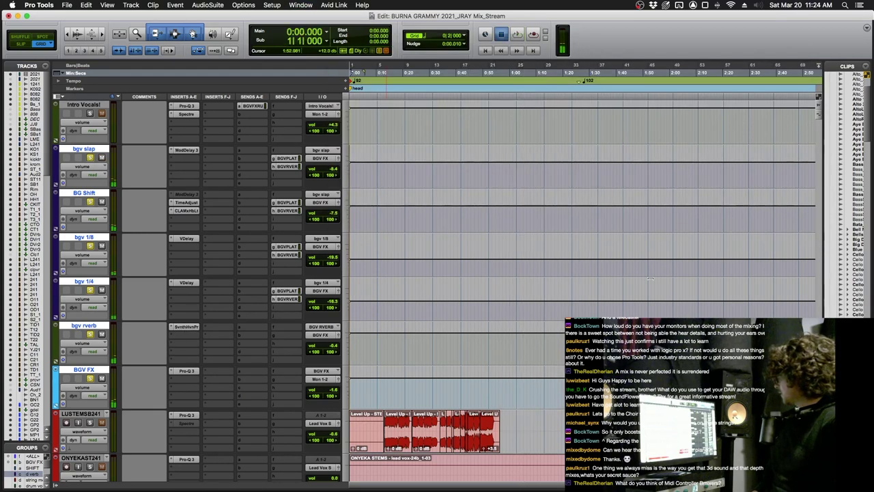
scroll(648, 274, "down", 10)
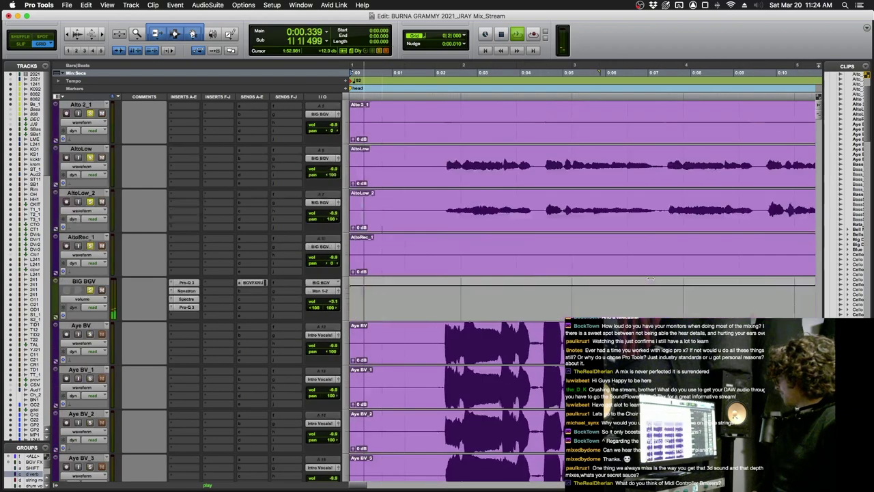
key("super+bracketleft")
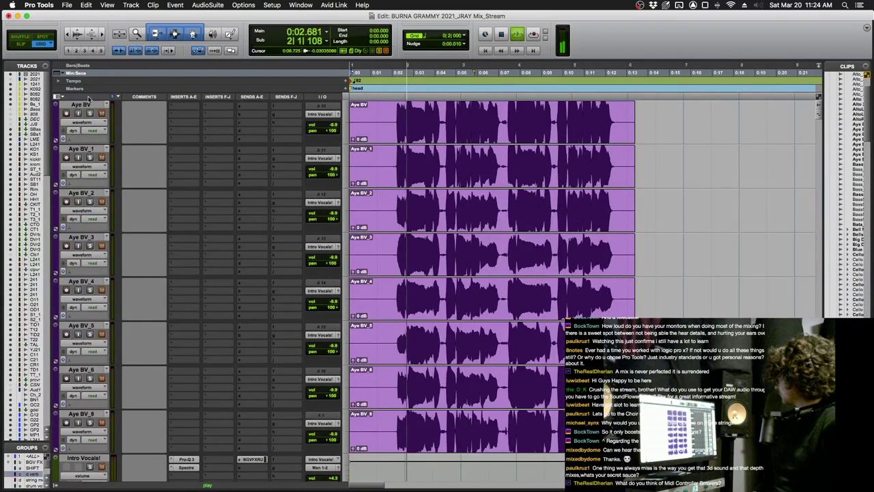
scroll(85, 269, "down", 4)
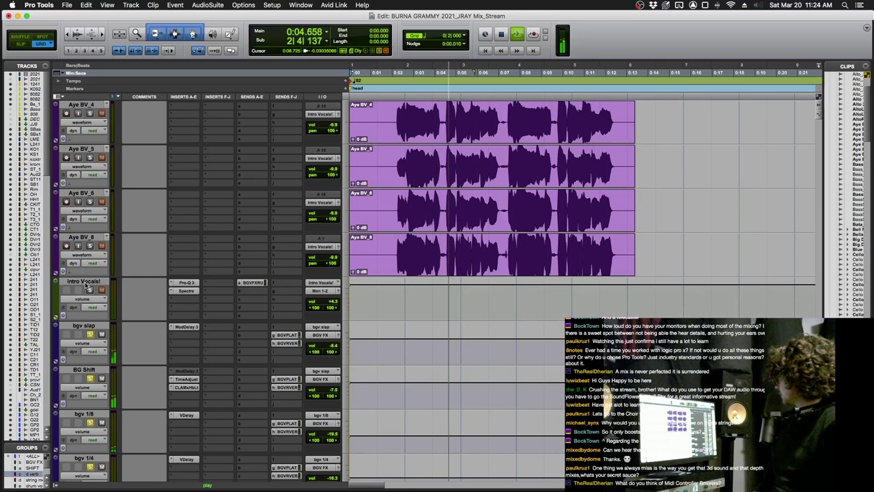
scroll(447, 306, "up", 4)
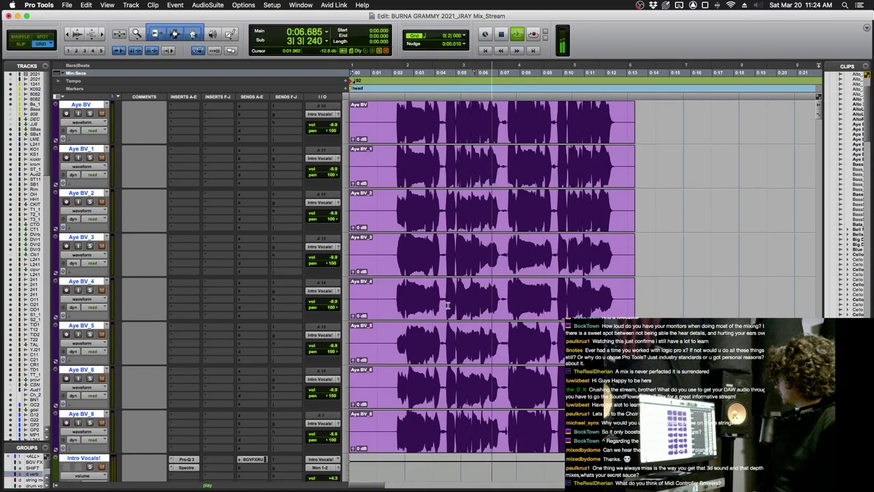
scroll(448, 305, "down", 1)
key("space")
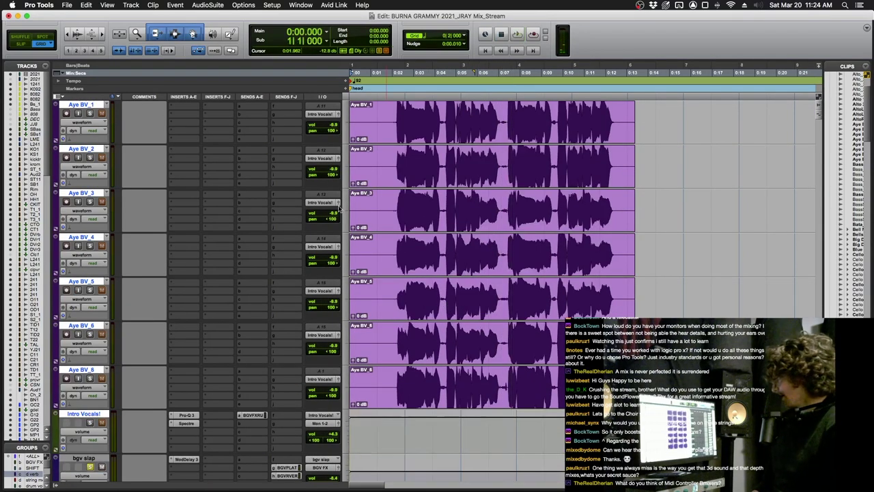
Step: Replay the soloed intro vocals from the start and check the Pro-Q 3 on the Intro Vocals! bus
key("space")
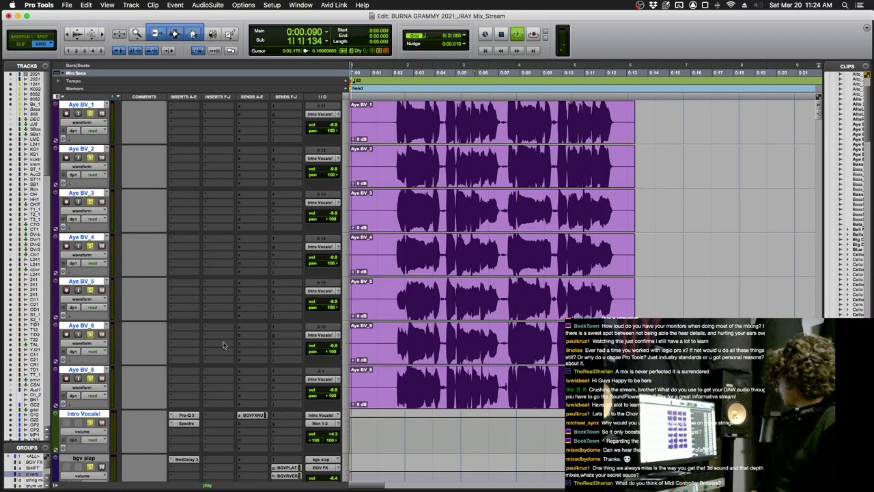
left_click(186, 415)
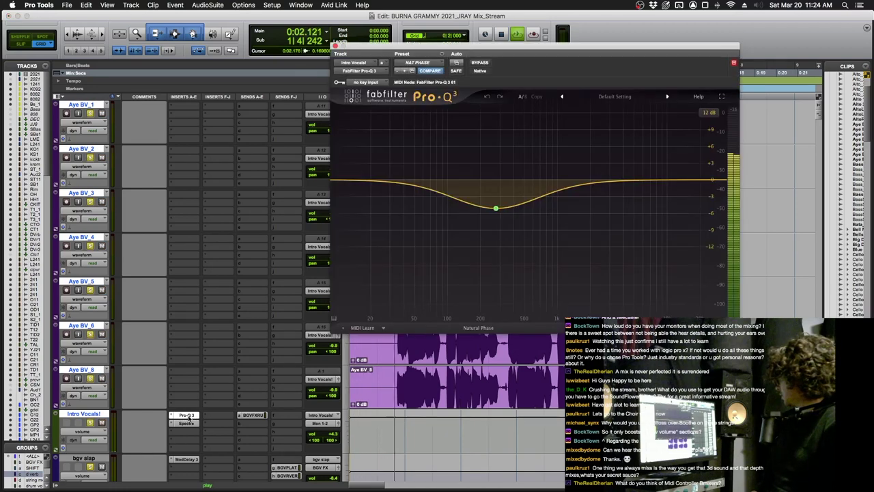
left_click(186, 415)
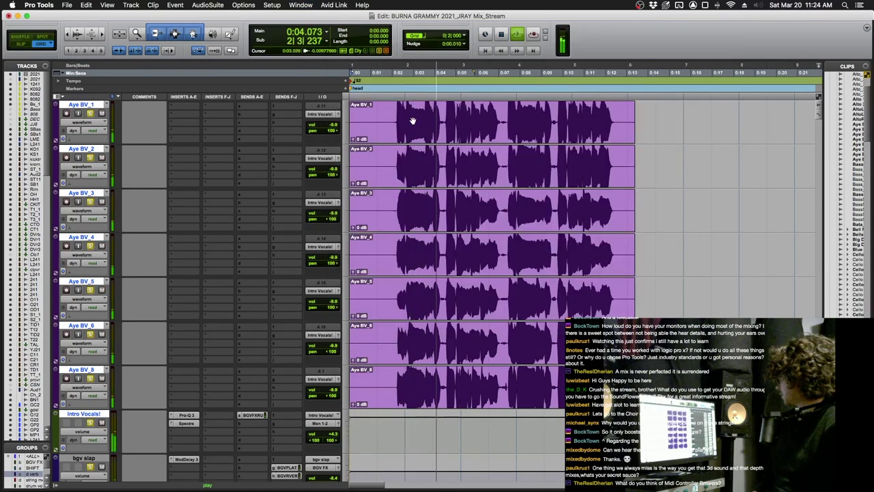
Step: Select the sung passage from about 0:02.2 to 0:12.6 across the Aye BV clips
left_click_drag(397, 112, 492, 226)
key("super+a")
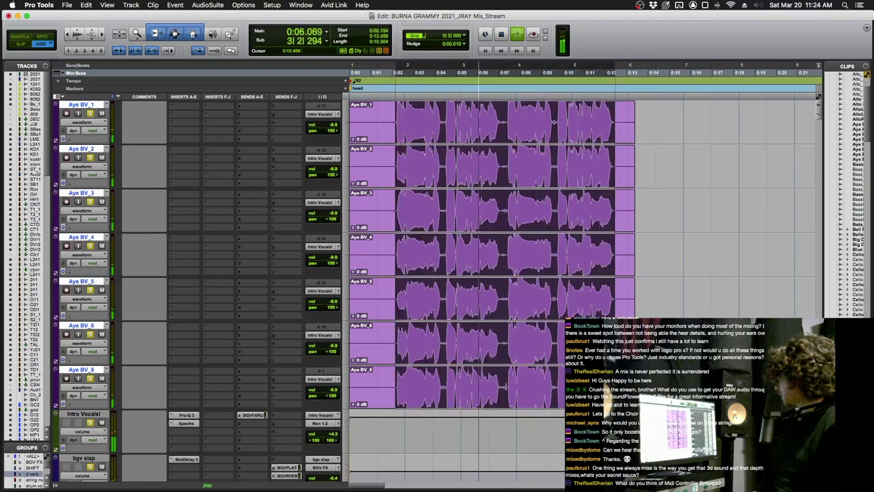
left_click(619, 205, "shift")
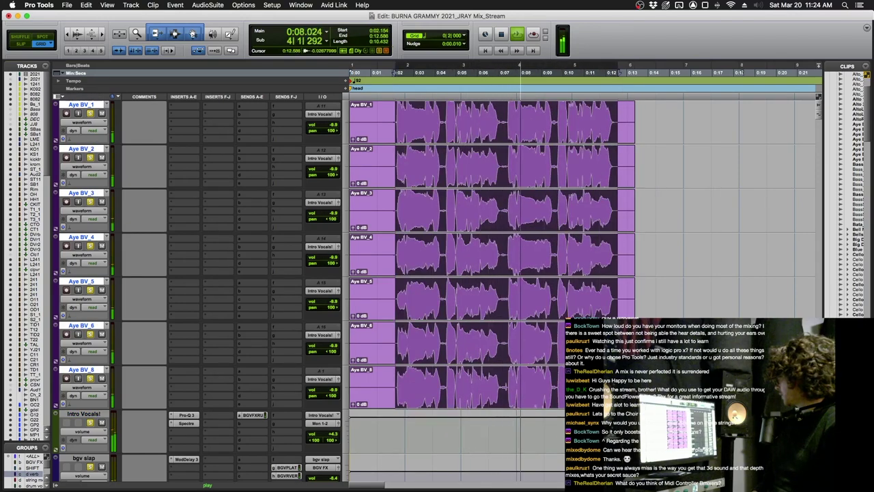
Step: Show the Mix window and select the background vocal channels from Sp1_1 through the Aye BV, Intro Vocals! and bgv effects channels
key("super+equal")
scroll(473, 433, "right", 10)
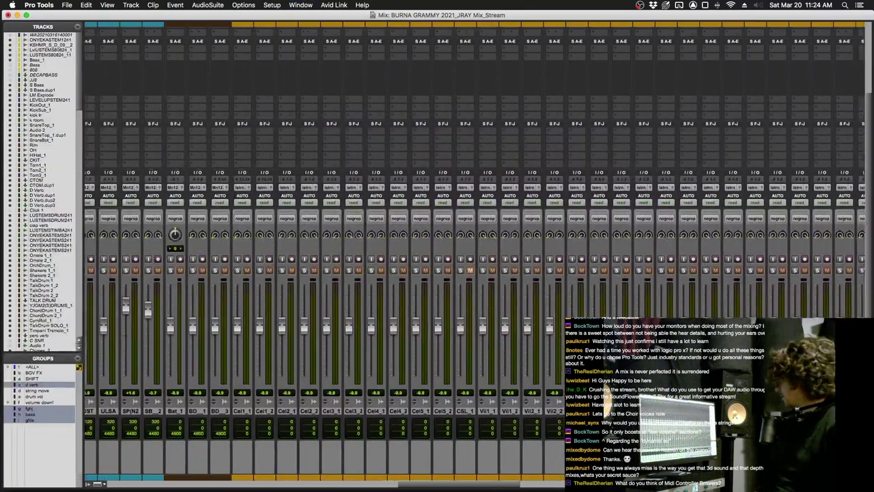
scroll(474, 433, "right", 5)
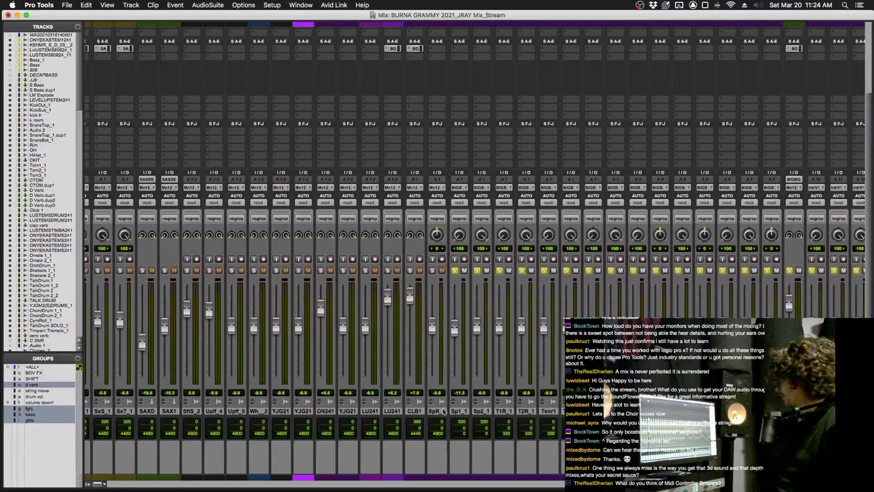
scroll(462, 412, "right", 10)
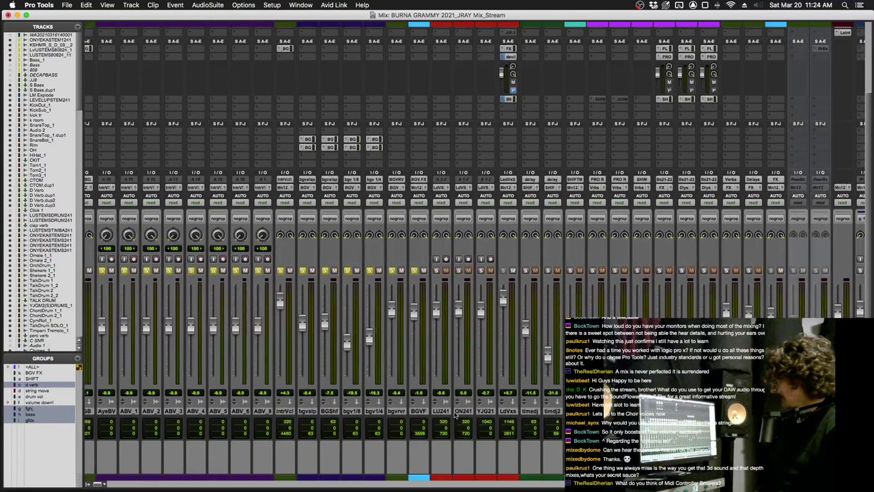
scroll(418, 413, "left", 10)
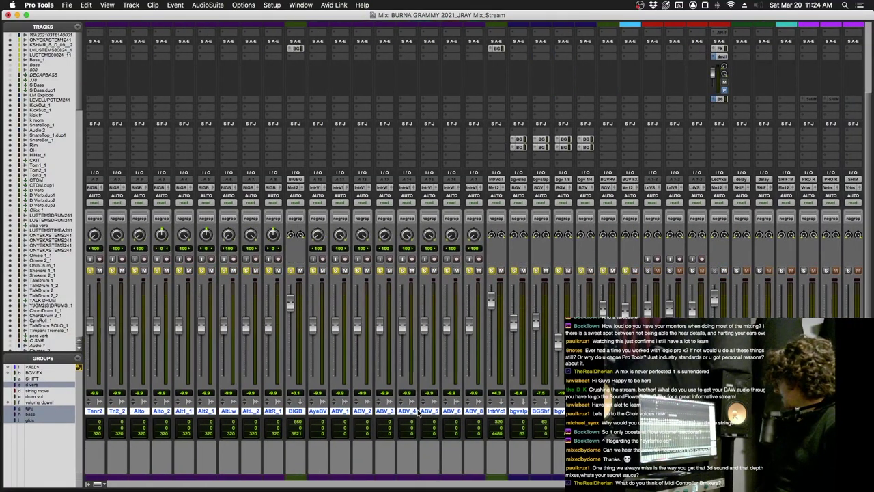
Step: Examine the inserts, sends, faders and meters of the selected background vocal and effects channels during playback
scroll(419, 413, "up", 3)
scroll(418, 413, "left", 10)
scroll(419, 413, "down", 3)
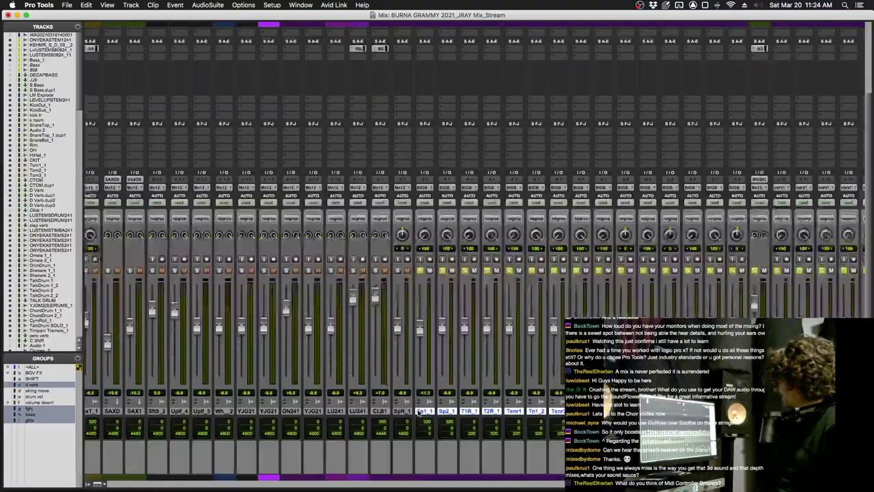
scroll(419, 413, "up", 3)
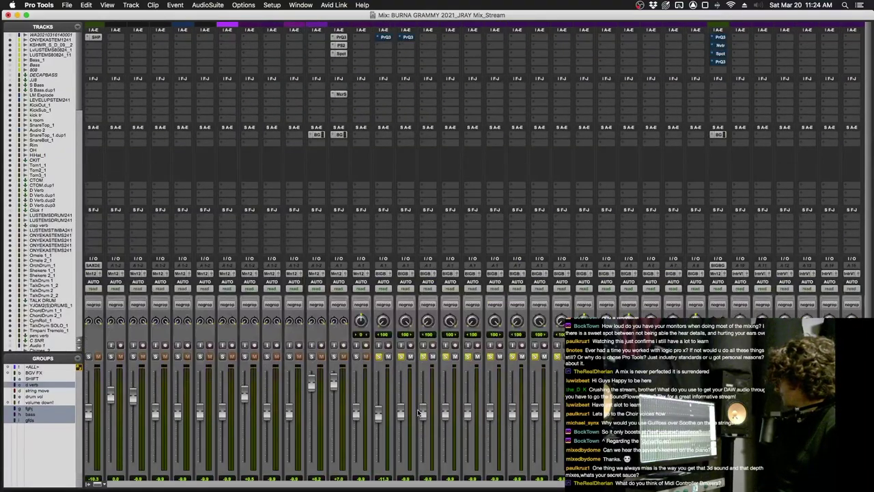
scroll(419, 413, "right", 9)
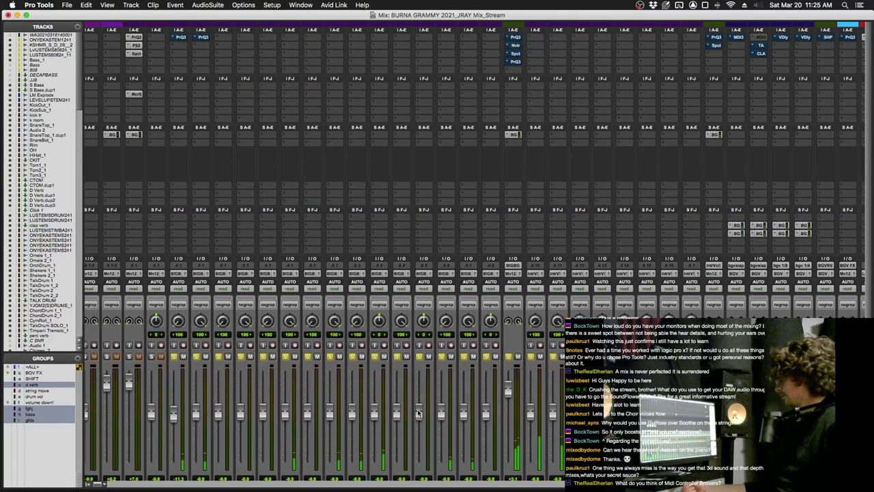
scroll(418, 413, "right", 19)
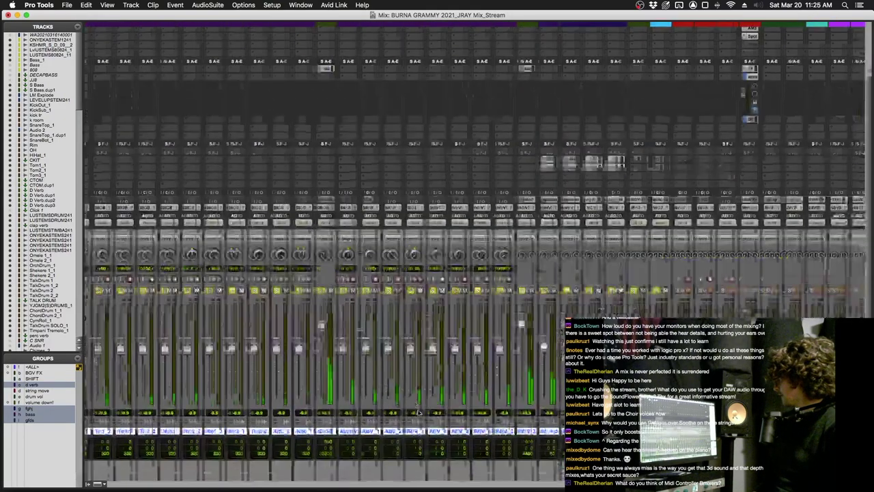
Step: Compare the mix with the reference GRAMMY RUFF_01.wav using ADPTR MetricAB on Master 1
scroll(418, 412, "right", 2)
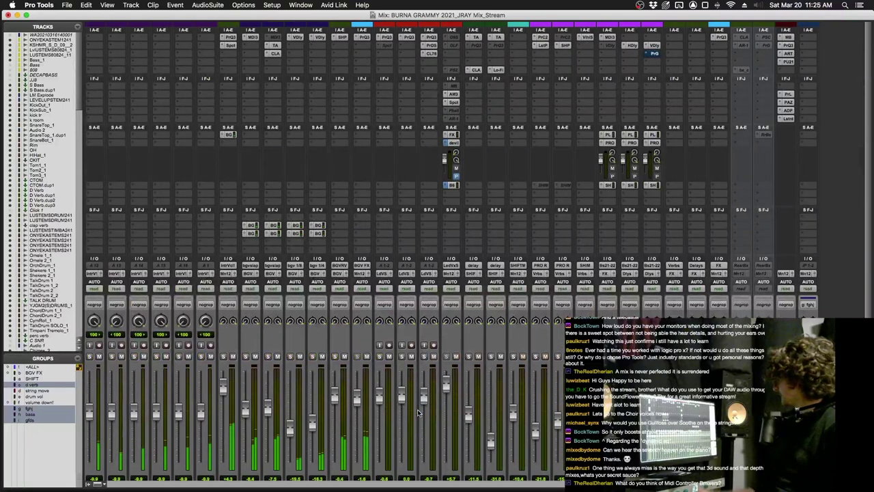
left_click(790, 111)
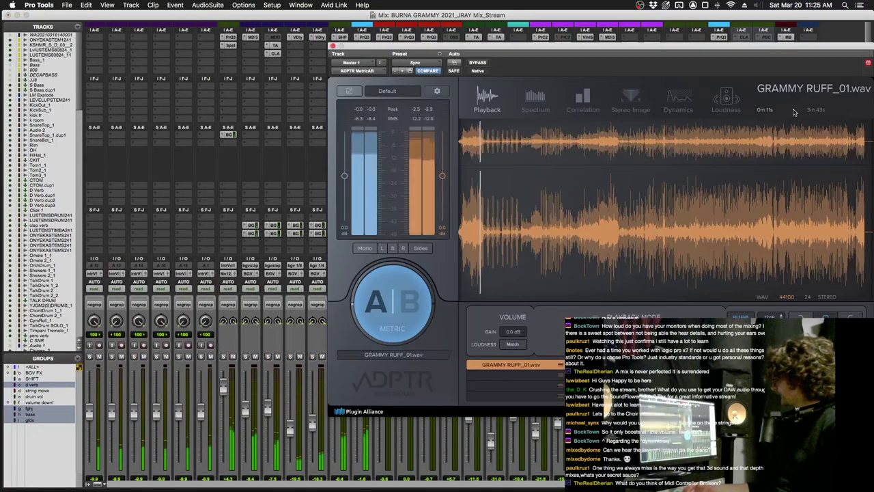
left_click(390, 297)
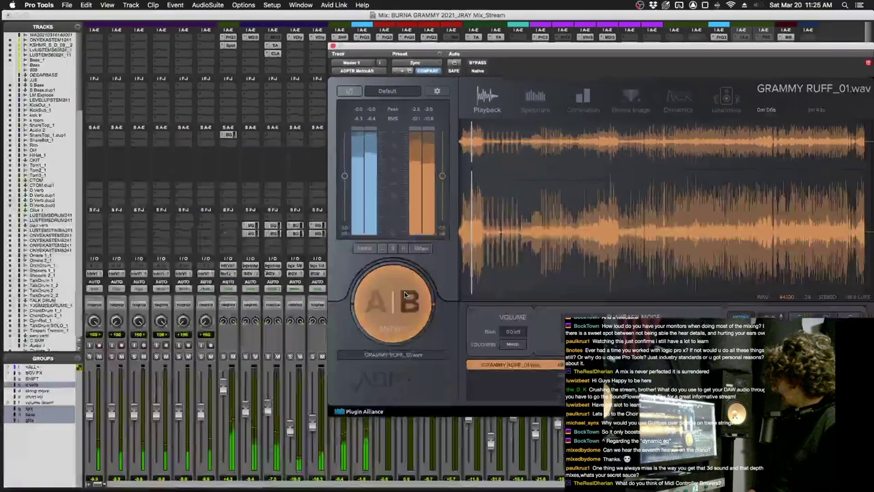
left_click(405, 295)
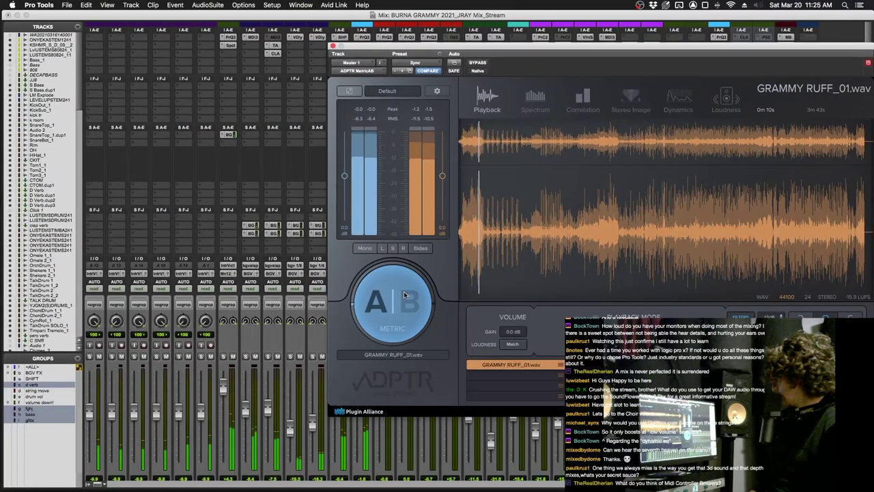
key("super+w")
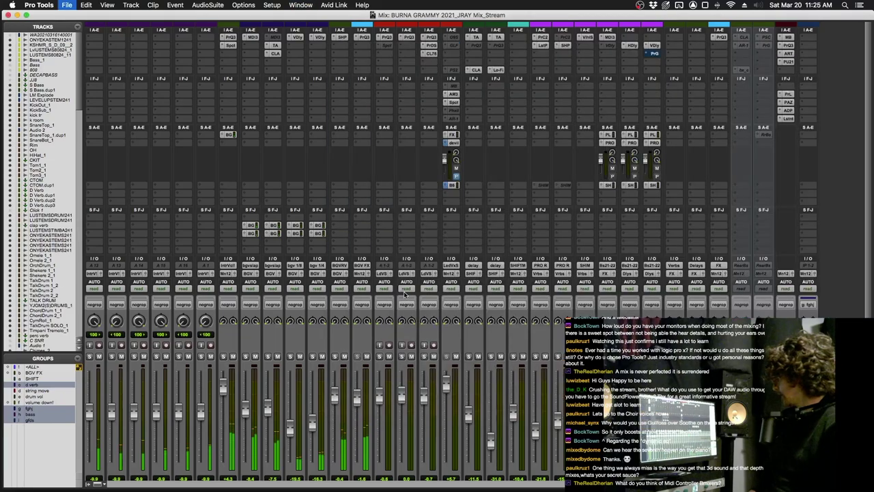
Step: Show the lead vocal tracks in the Edit window, select about 0:23.5 to 0:33.9 on ONYEKAST241, and save the session
key("super+equal")
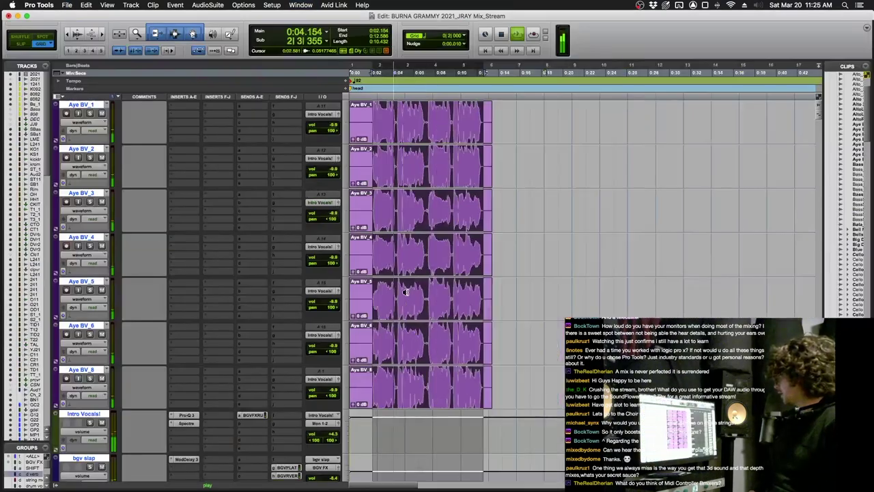
key("super+bracketleft")
scroll(405, 292, "down", 5)
key("super+s")
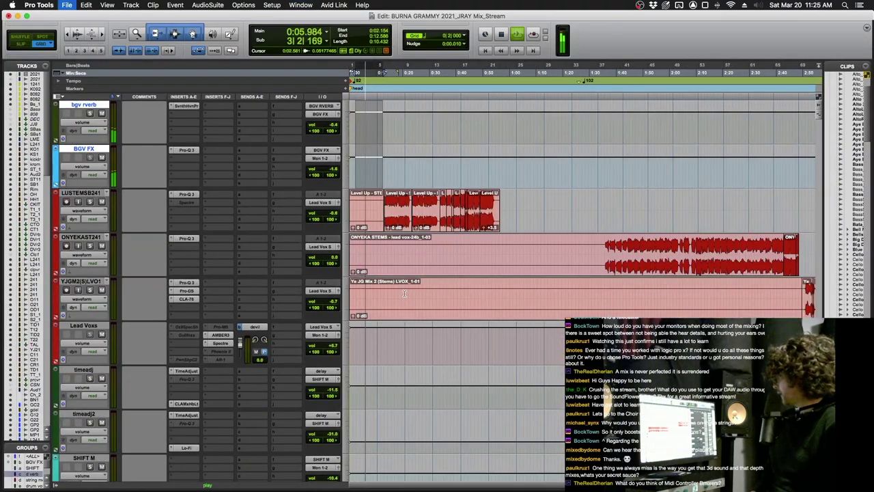
left_click_drag(384, 246, 440, 254)
key("super+s")
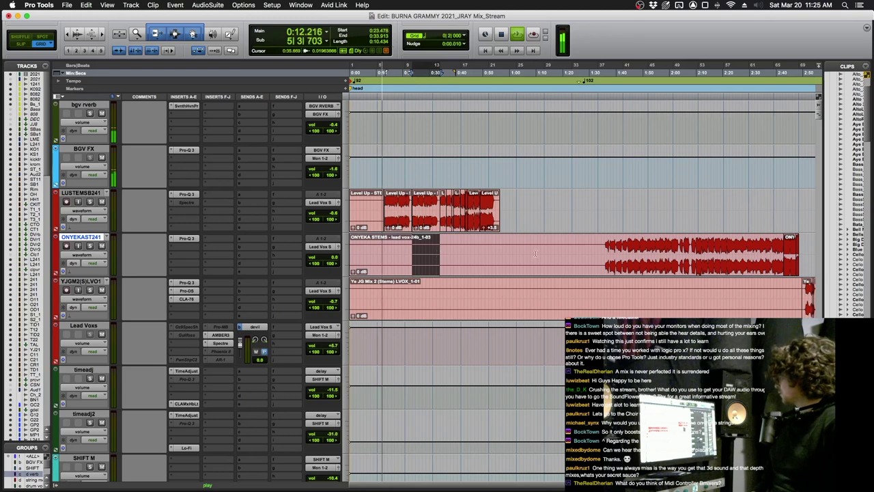
Step: Play the ONYEKAST241 lead vocal from about 1:35.7 and inspect the low-mid bell cut in its Pro-Q 3
left_click(605, 250)
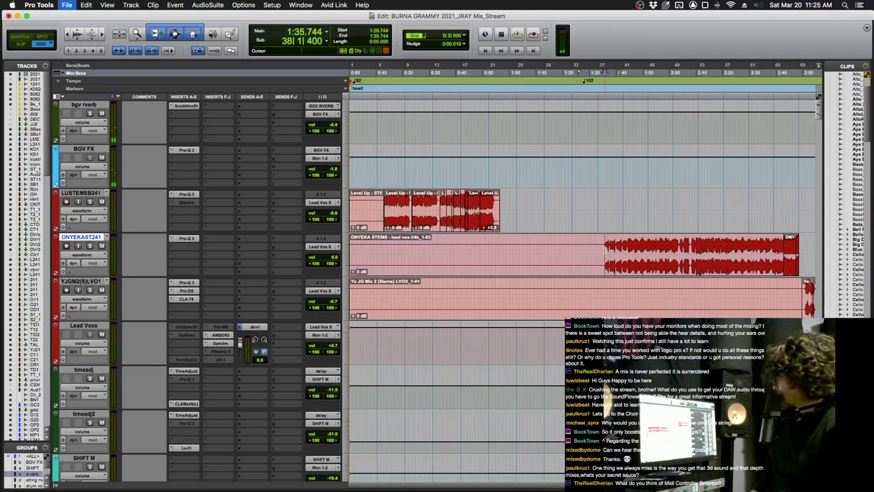
scroll(604, 251, "right", 5)
scroll(604, 250, "down", 2)
scroll(604, 251, "left", 3)
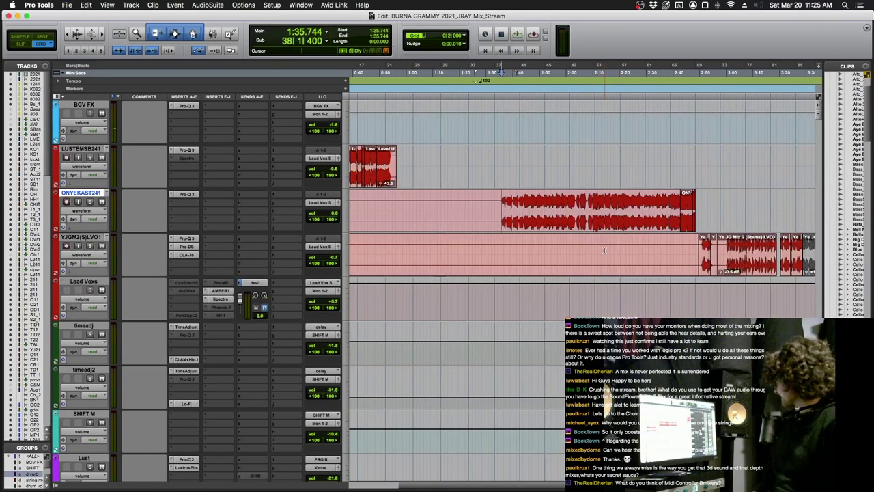
key("space")
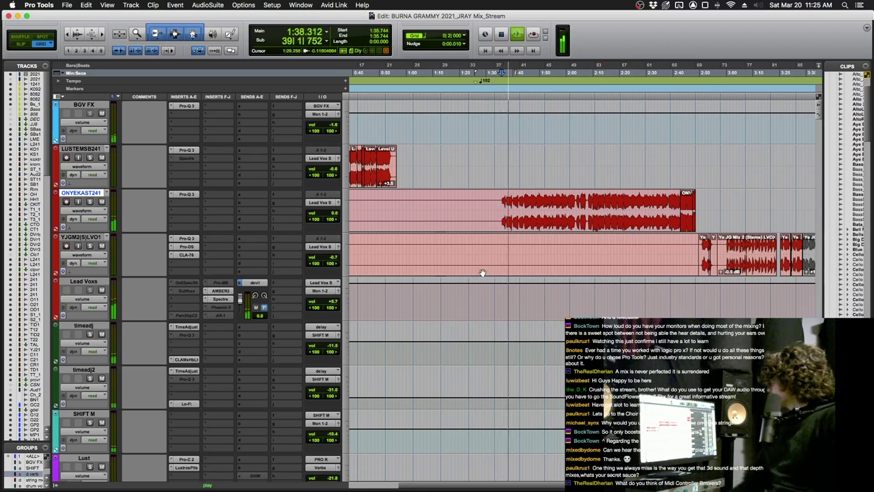
left_click(187, 194)
left_click(471, 187)
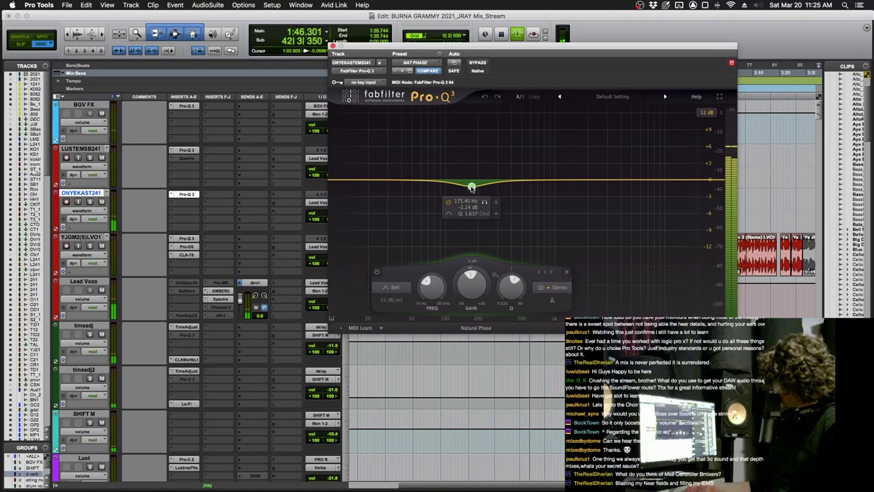
key("super+w")
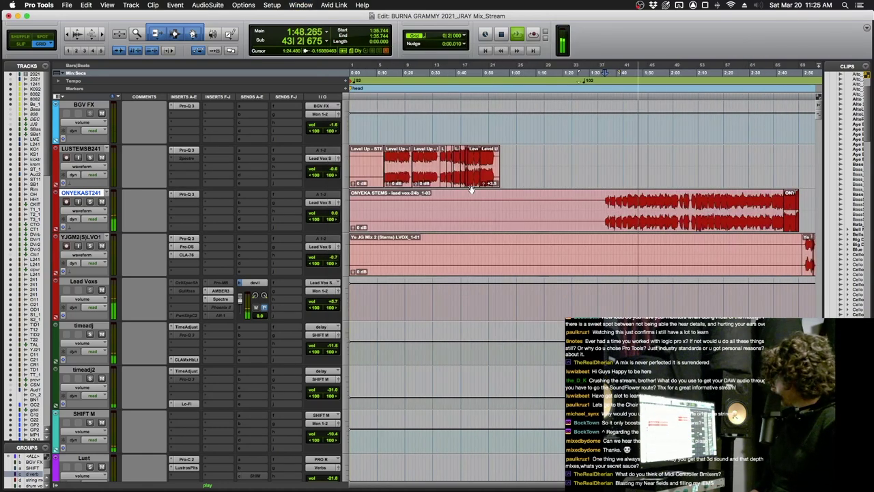
Step: Select the LUSTEMSB241 vocal passage from about 0:13 to 0:54 and play it while checking its Pro-Q 3 bands
key("space")
left_click(404, 169)
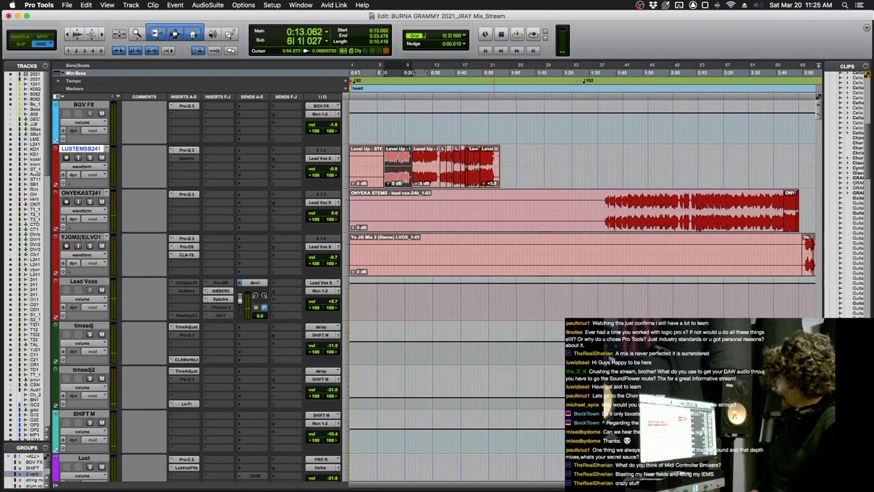
left_click(496, 159, "shift")
left_click(186, 149)
key("space")
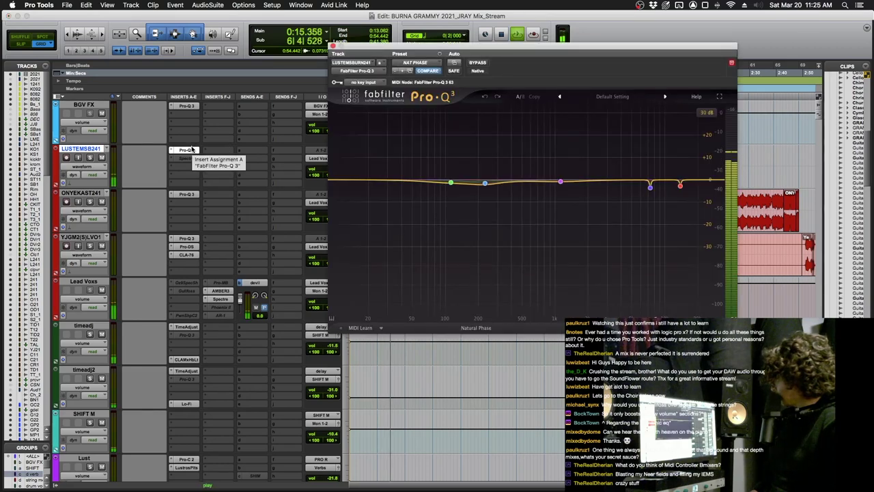
mouse_move(650, 173)
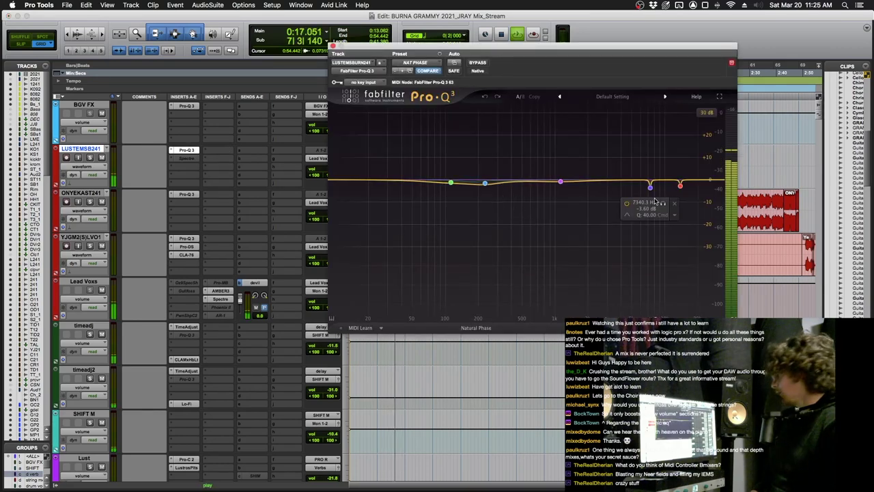
key("space")
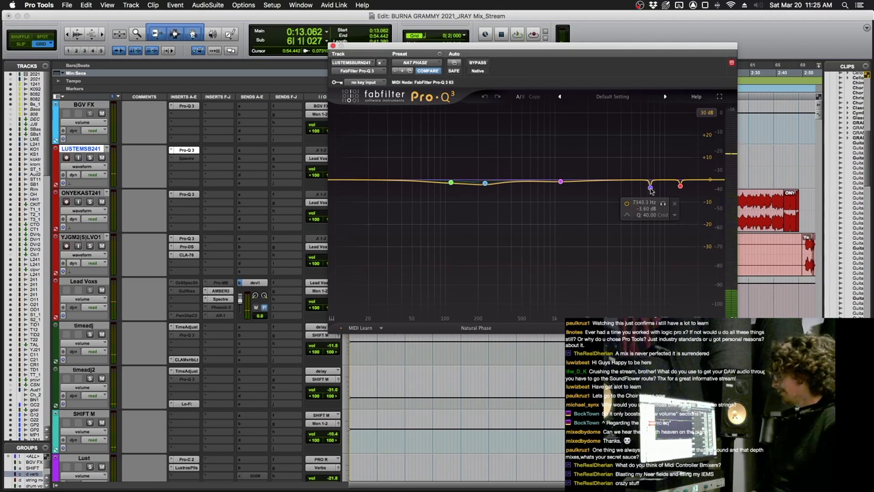
Step: Audition the narrow 7340 Hz and 13751 Hz bands on LUSTEMSB241 by boosting them about 20 and 25 dB, undoing each boost
left_click(651, 188)
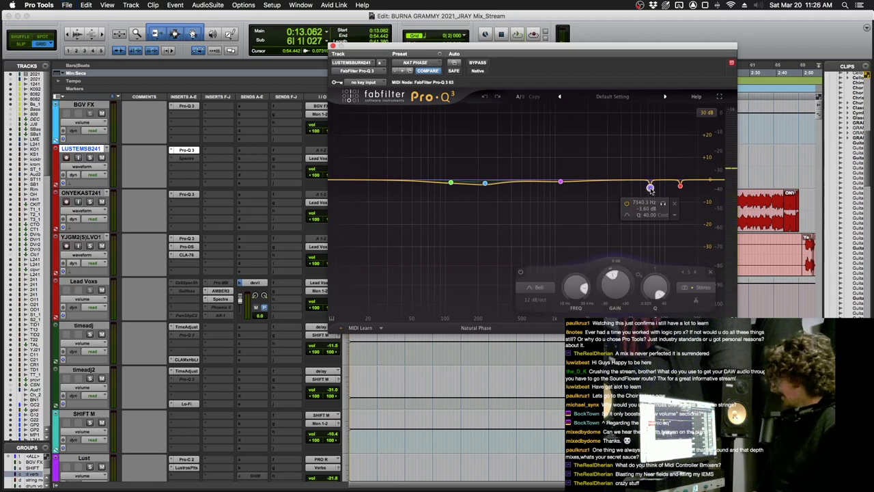
key("space")
left_click_drag(650, 187, 650, 135)
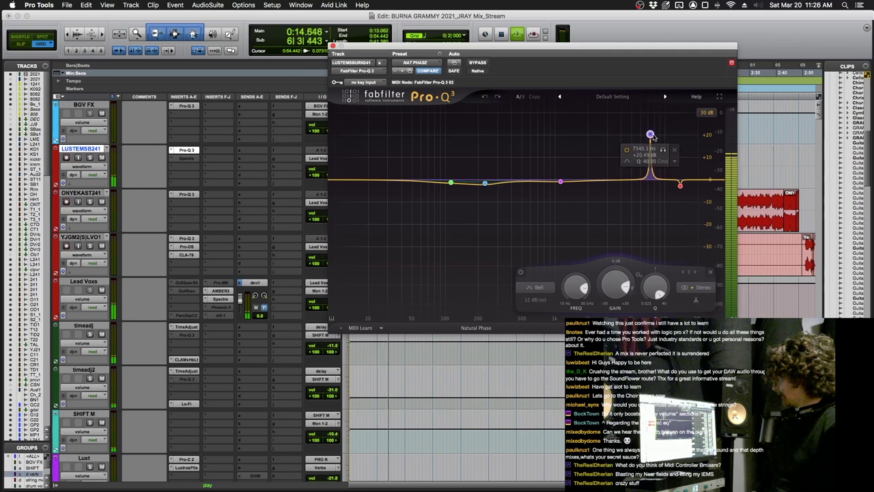
left_click(484, 97)
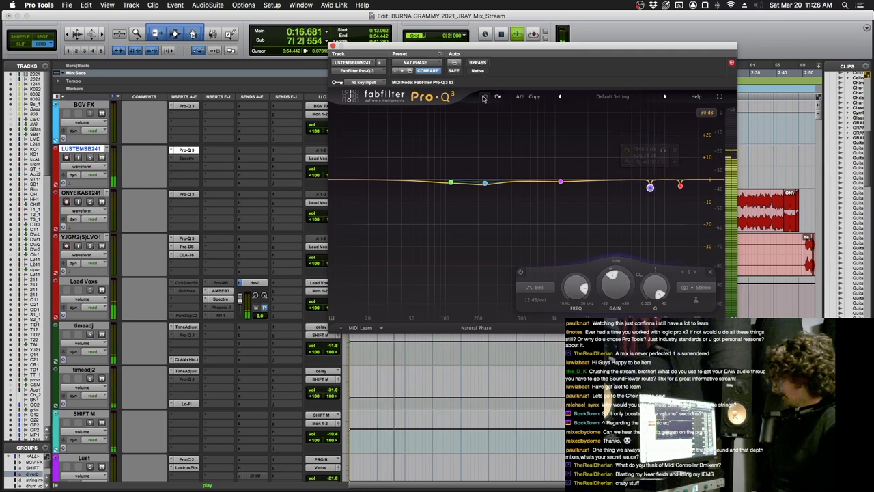
left_click_drag(681, 186, 680, 127)
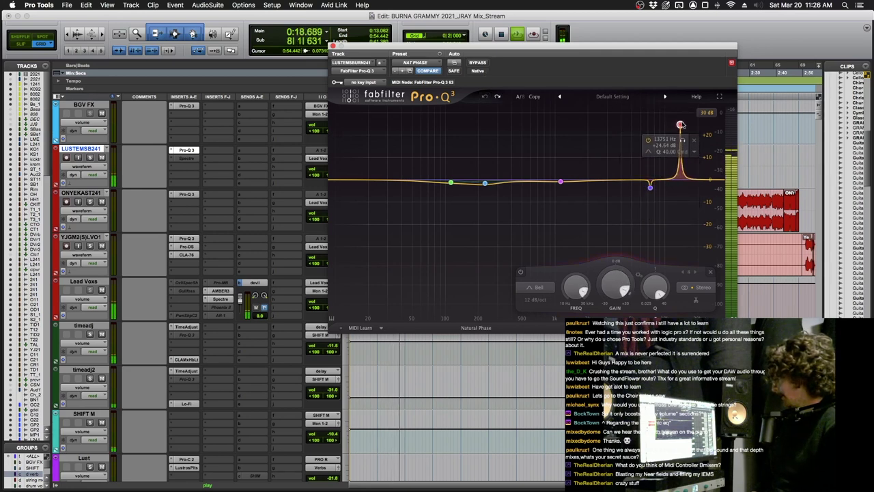
left_click(485, 97)
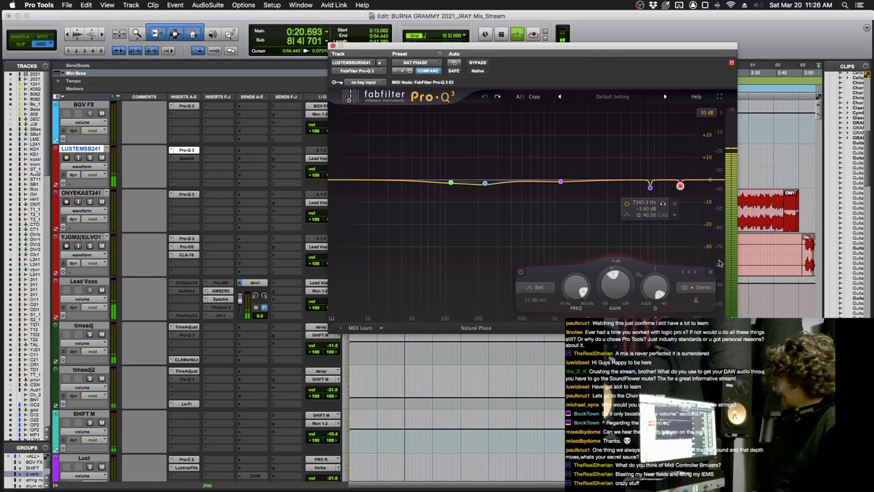
key("ctrl+alt+super+w")
Step: Play the soloed YJGM2(S)LVO1 vocal from about 2:59.9 and check its Pro-Q 3 curve and Pro-DS
scroll(591, 260, "right", 5)
key("space")
left_click(590, 246)
key("space")
left_click(188, 238)
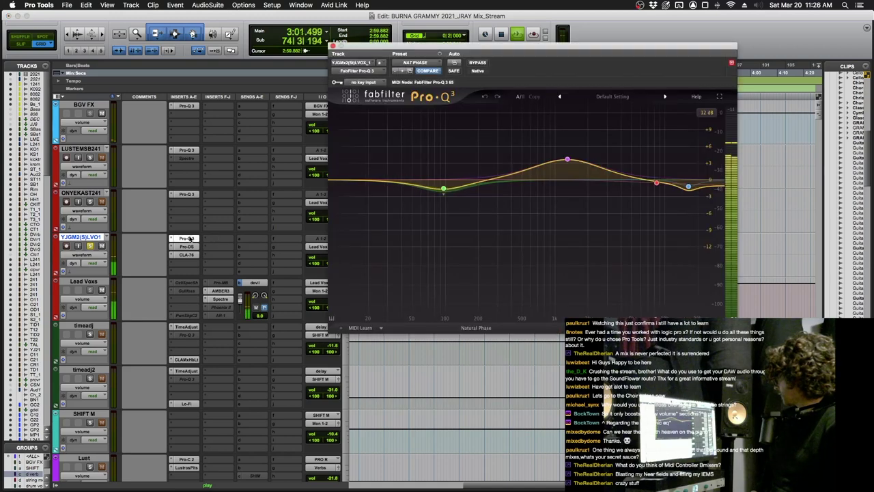
left_click(188, 238)
left_click(189, 247)
left_click(188, 247)
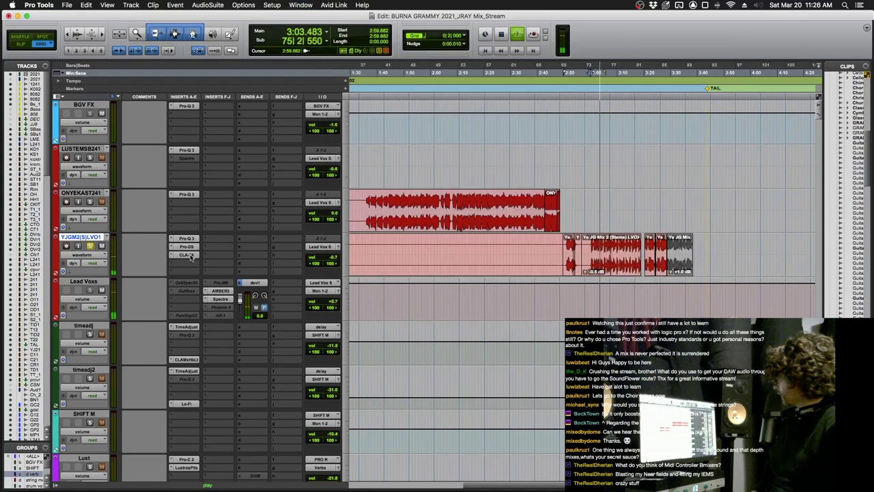
Step: Replay the YJGM2(S)LVO1 vocal from about 2:59.9 and examine its CLA-76 compressor settings and gain reduction
key("space")
left_click(189, 255)
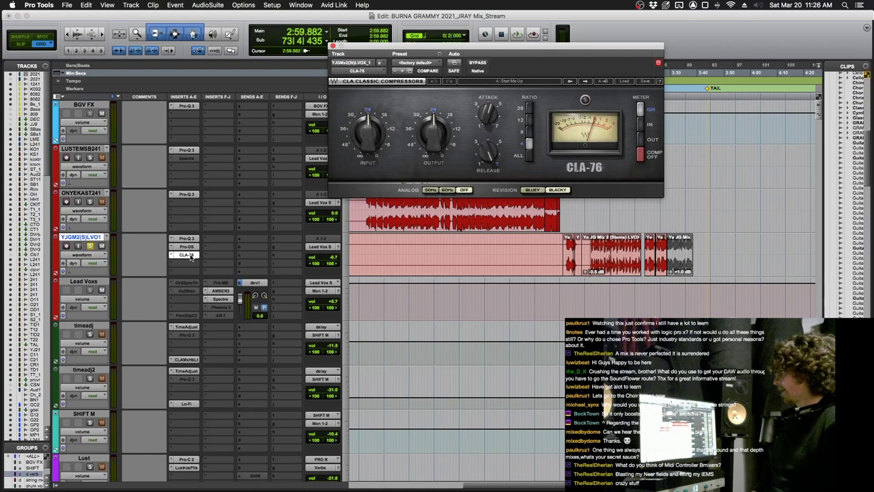
key("space")
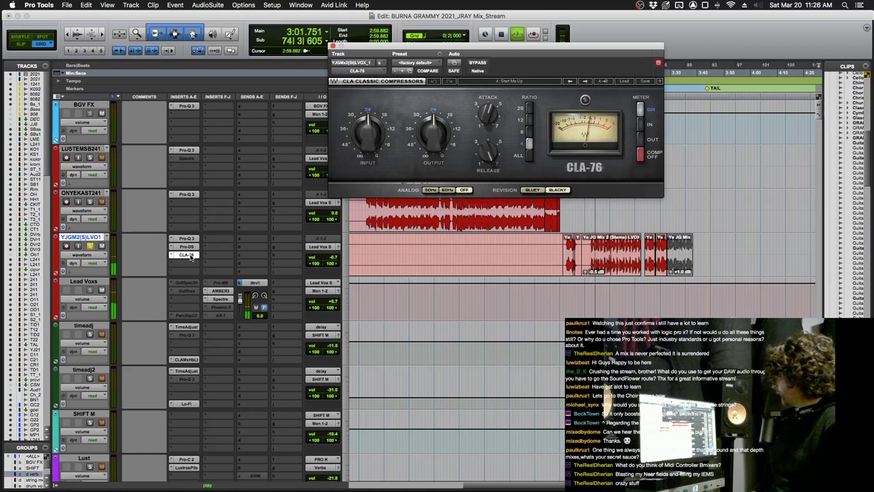
left_click(188, 255)
key("space")
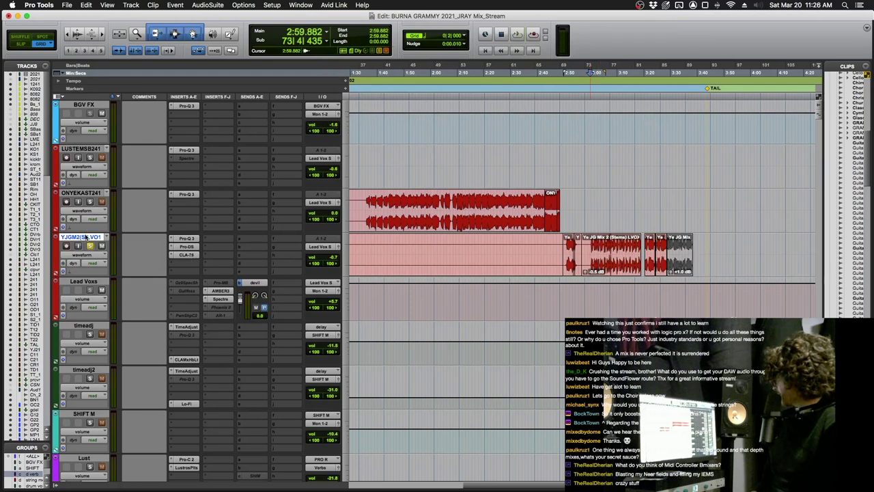
Step: Play the YJGM2(S)LVO1 vocal with its Pro-DS open to check the de-esser's threshold, range and frequency band
left_click(190, 246)
key("space")
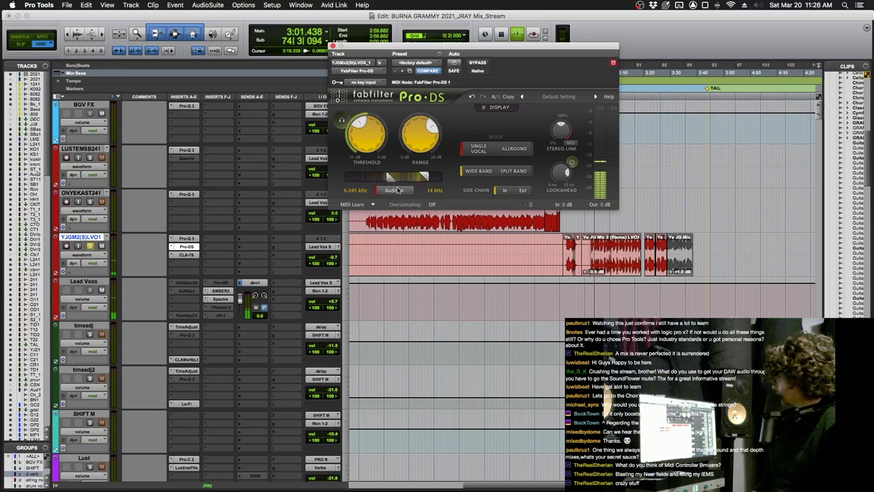
key("super+w")
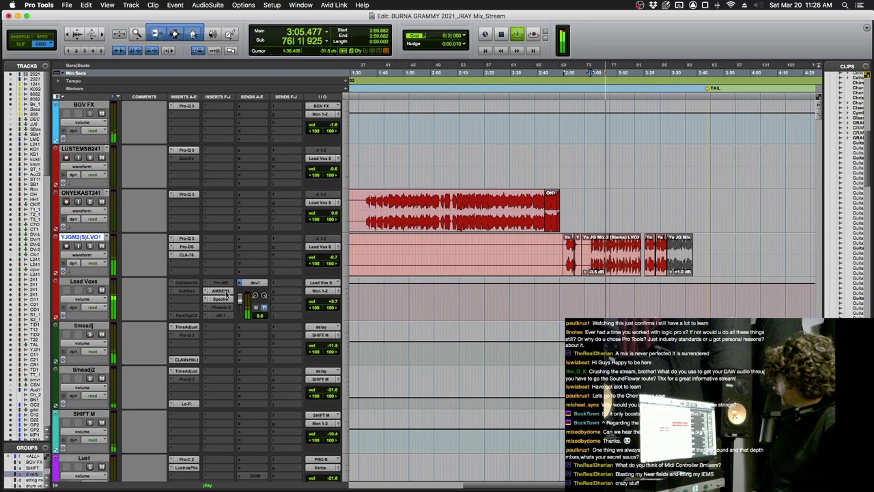
Step: Examine the AMBER3 equalizer and the high-shelf band of the Spectre enhancer on the Lead Voxs bus
key("space")
left_click(227, 293)
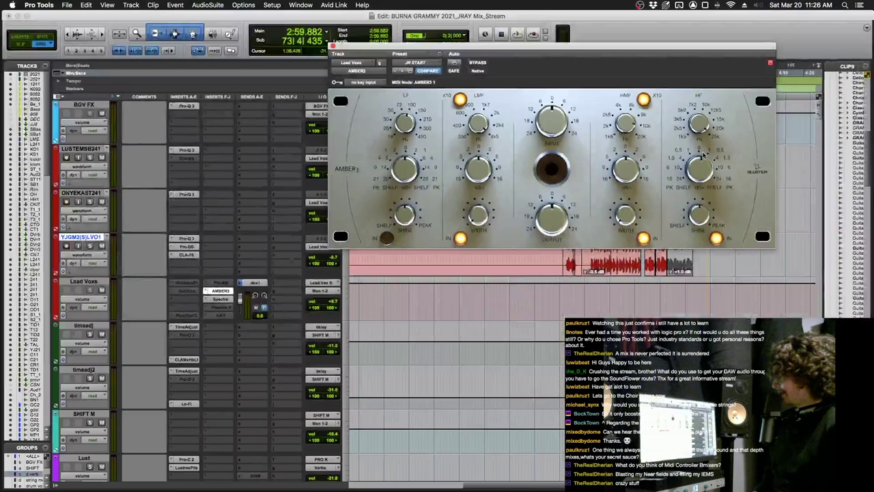
left_click(229, 299)
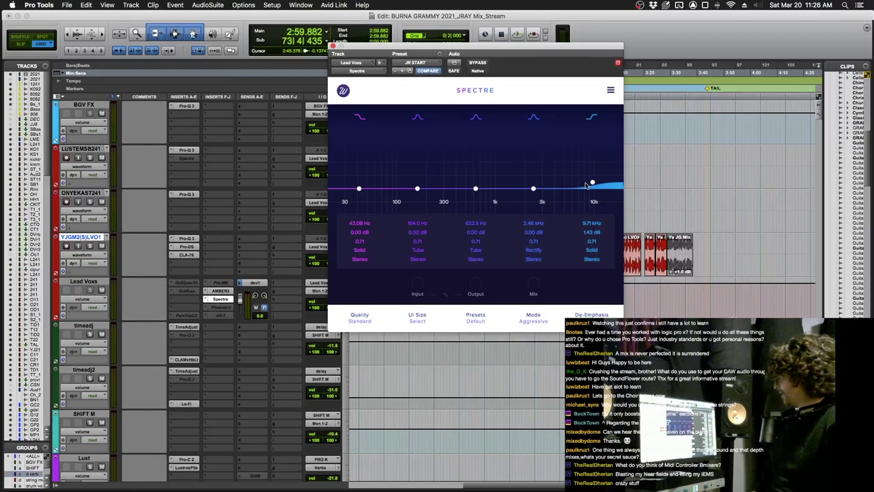
left_click(593, 184)
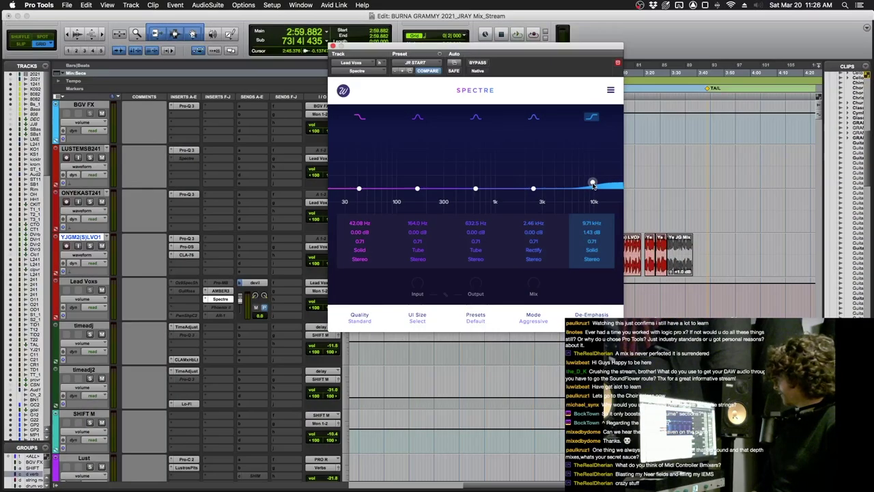
left_click(332, 46)
Step: Bypass AMBER3 and Spectre on the Lead Voxs bus and play the ONYEKAST241 vocal from about 1:44.9
key("space")
left_click(84, 281)
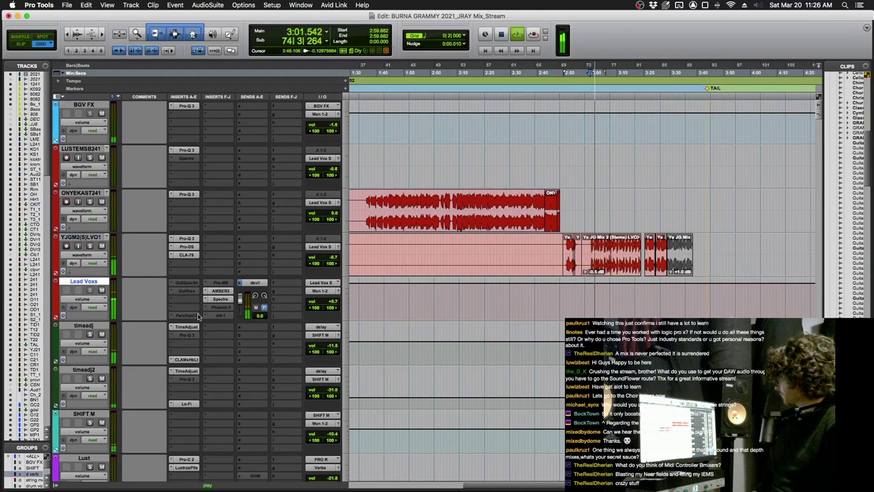
scroll(524, 268, "left", 10)
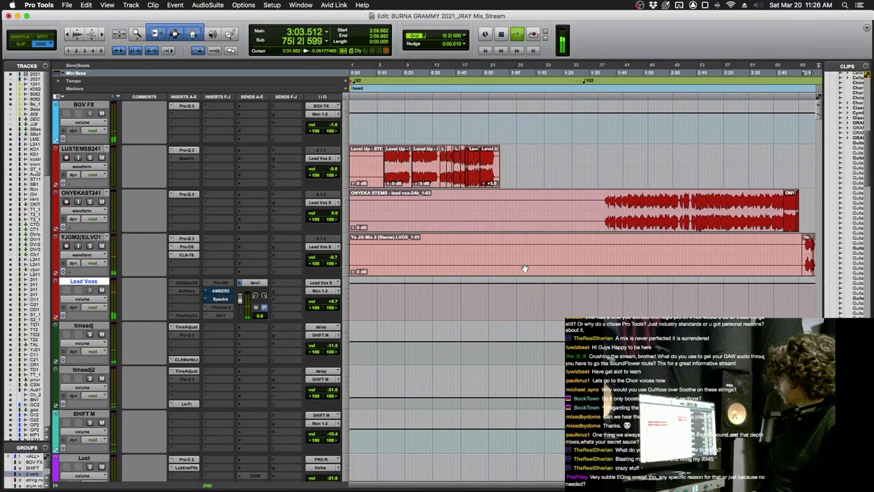
left_click(629, 202)
key("space")
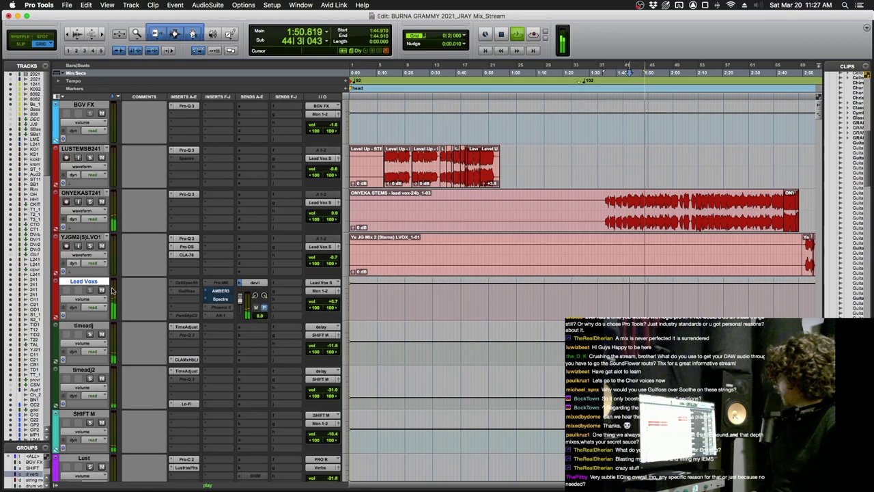
Step: Stop playback and examine the delay and reverb returns down to the FX bus's volume automation at about 0:33.9
key("space")
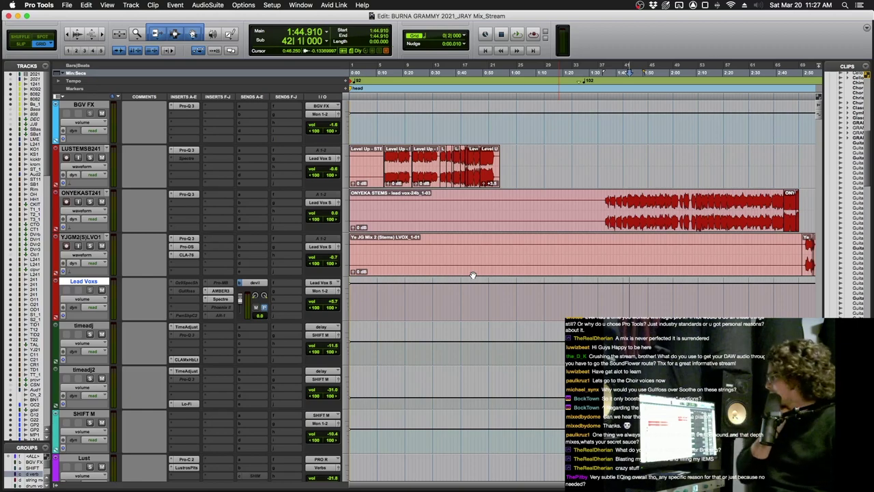
scroll(472, 275, "up", 2)
scroll(472, 275, "right", 5)
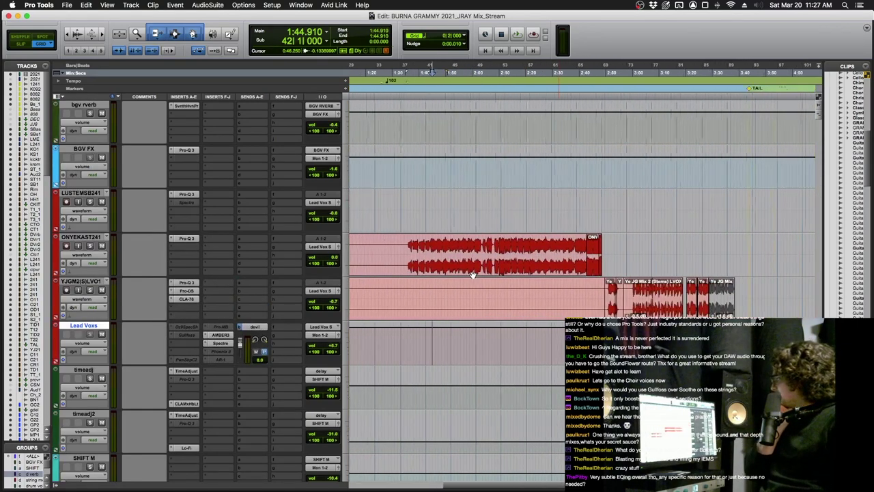
scroll(472, 275, "down", 2)
scroll(473, 274, "down", 10)
scroll(473, 275, "left", 5)
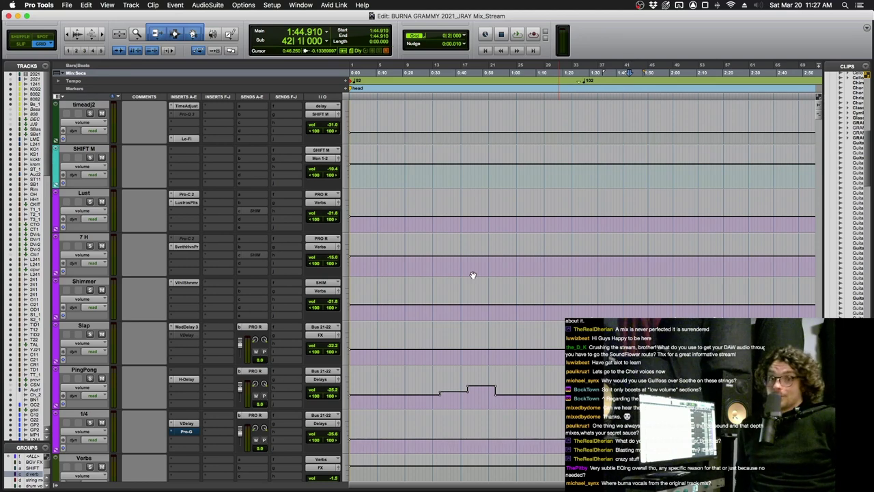
scroll(473, 272, "down", 2)
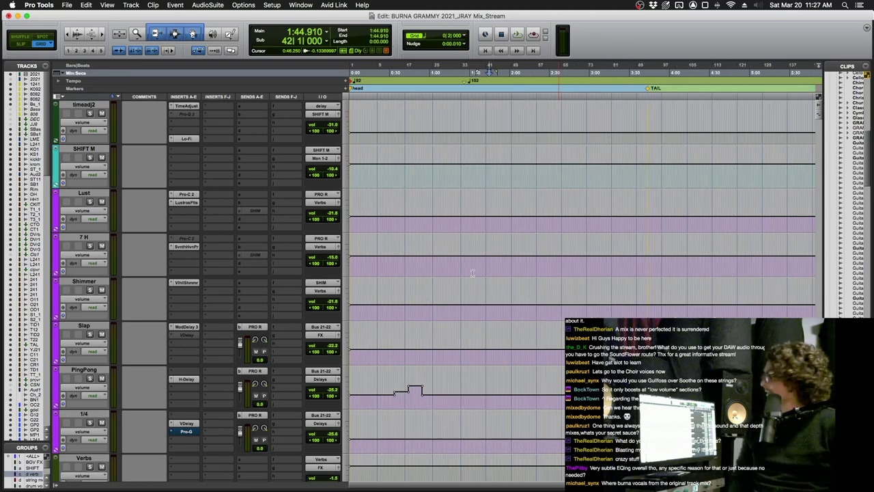
scroll(473, 272, "down", 1)
scroll(472, 273, "down", 6)
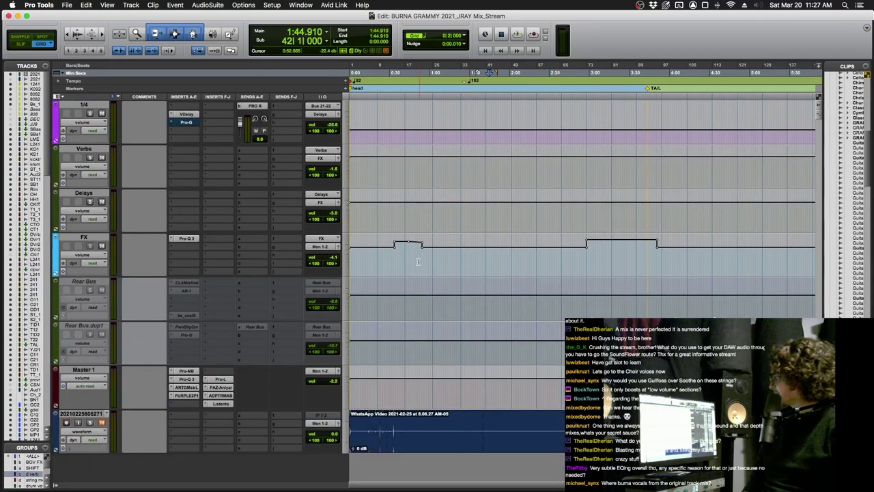
left_click(395, 258)
scroll(391, 254, "up", 1)
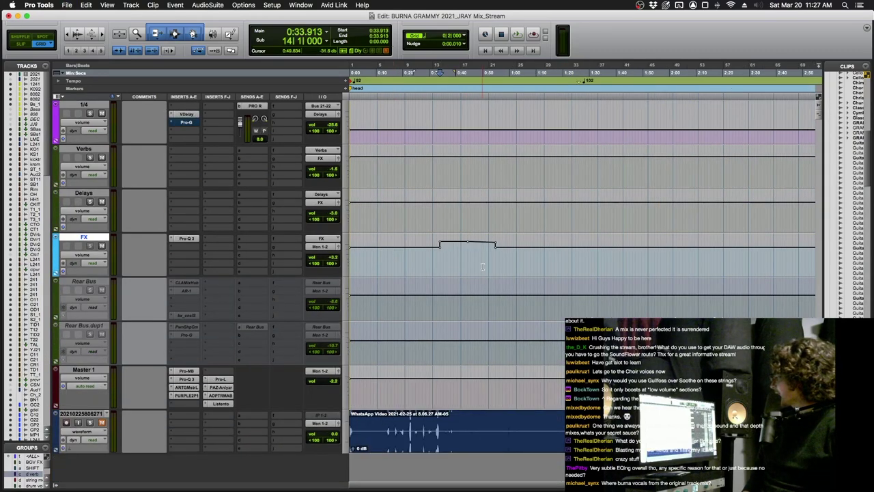
Step: Look through the choir, string, synth and drum tracks up to the talking drum and ChordDrum tracks
scroll(482, 267, "down", 20)
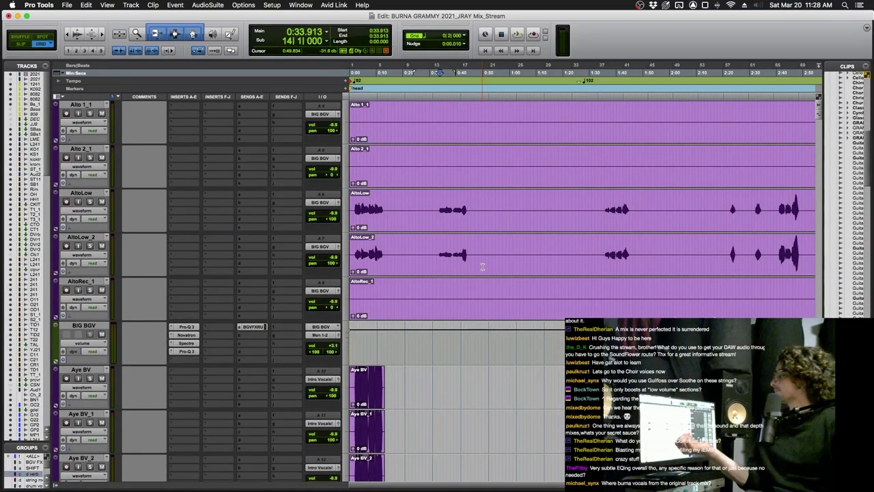
scroll(482, 266, "down", 20)
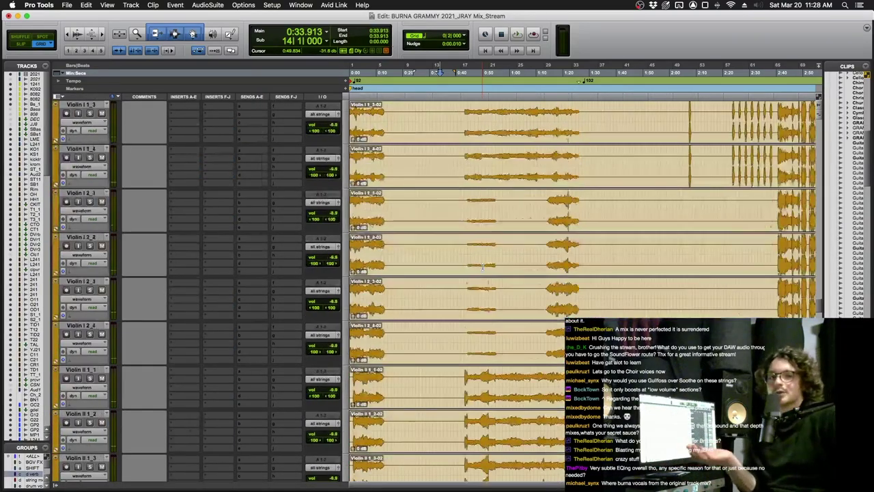
scroll(482, 266, "up", 4)
scroll(482, 267, "down", 20)
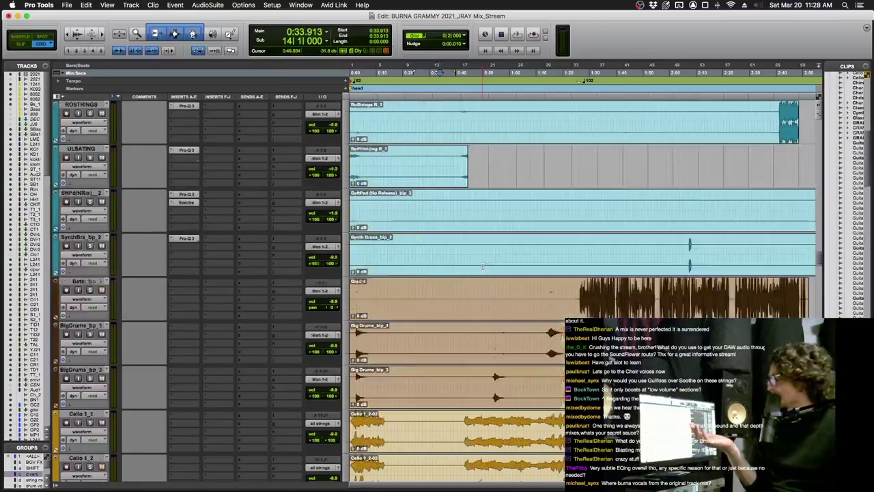
scroll(482, 266, "down", 20)
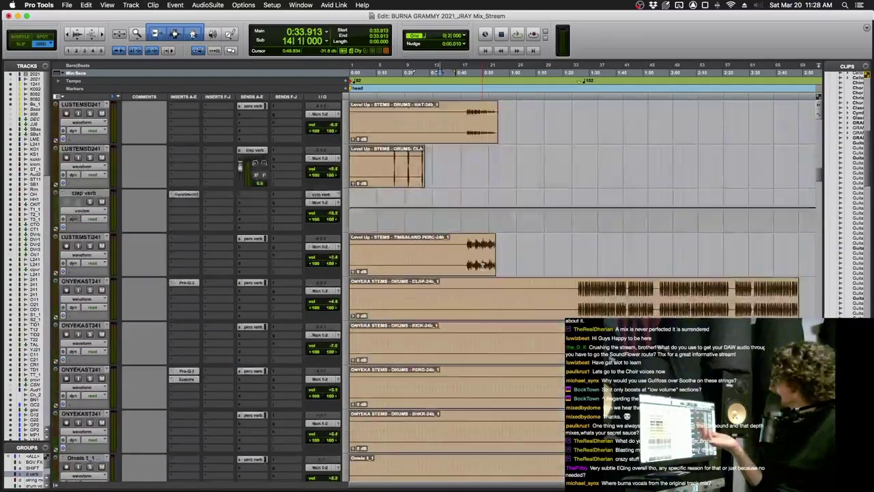
scroll(482, 267, "down", 8)
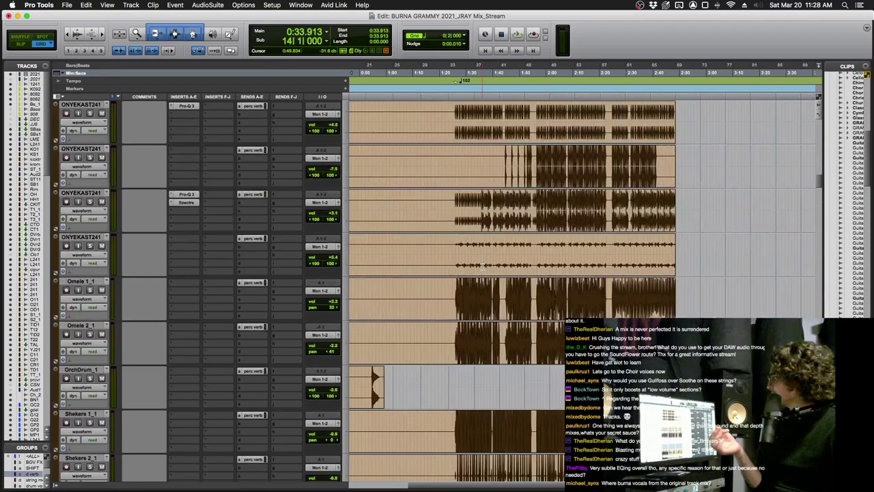
scroll(482, 266, "up", 20)
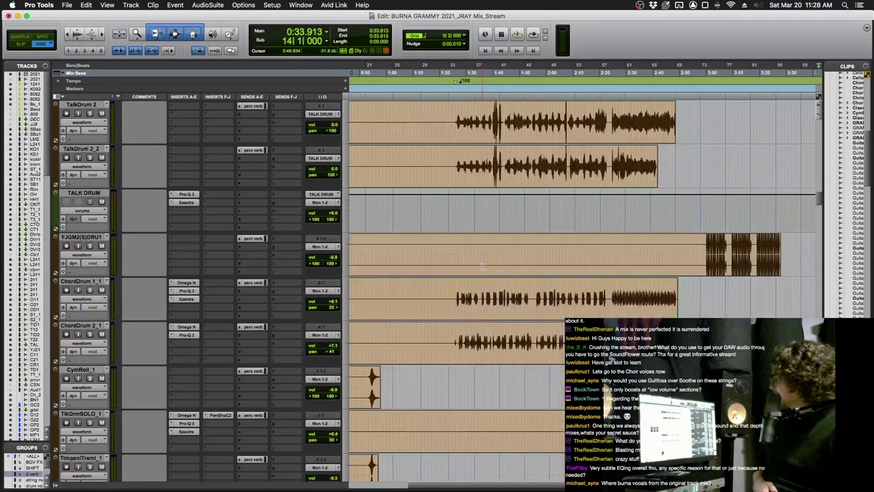
Step: Select the last passage of the ChordDrum 1_1 clip, from 2:24.725 to 2:48.439
left_click_drag(615, 290, 672, 296)
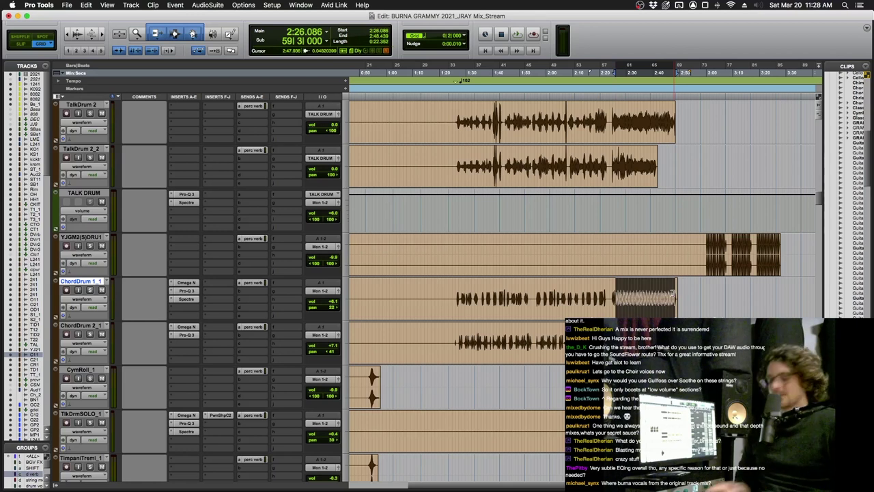
left_click(614, 297, "shift")
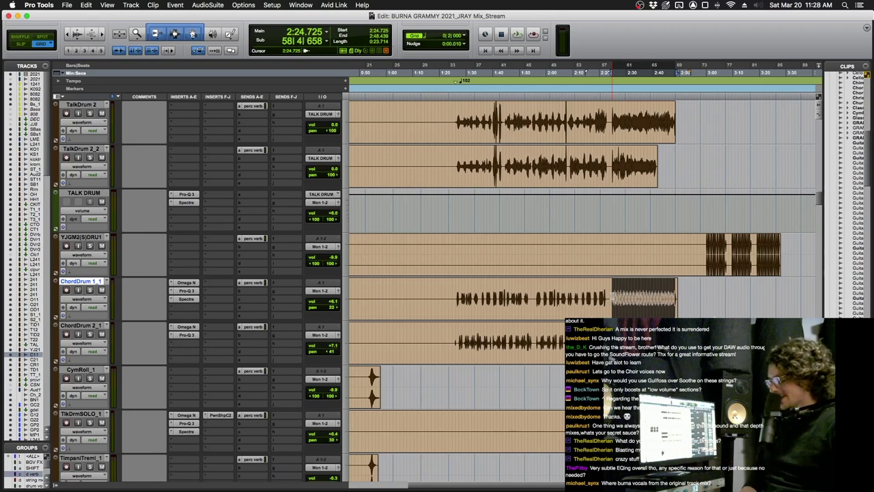
scroll(612, 296, "up", 2)
scroll(613, 296, "down", 2)
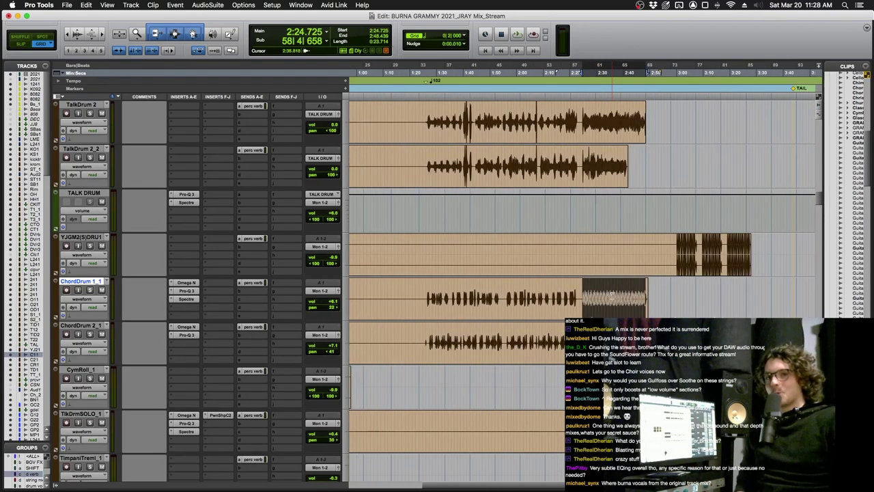
Step: Look over the session's full arrangement, from the video and bass tracks through the background vocals to the piano and sax tracks
scroll(612, 295, "up", 15)
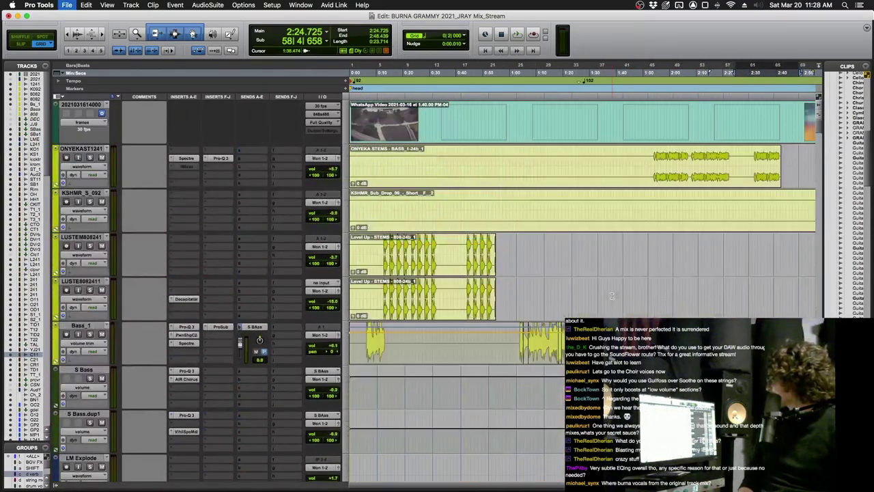
scroll(612, 295, "down", 2)
scroll(612, 296, "down", 10)
scroll(612, 296, "down", 15)
scroll(613, 296, "down", 15)
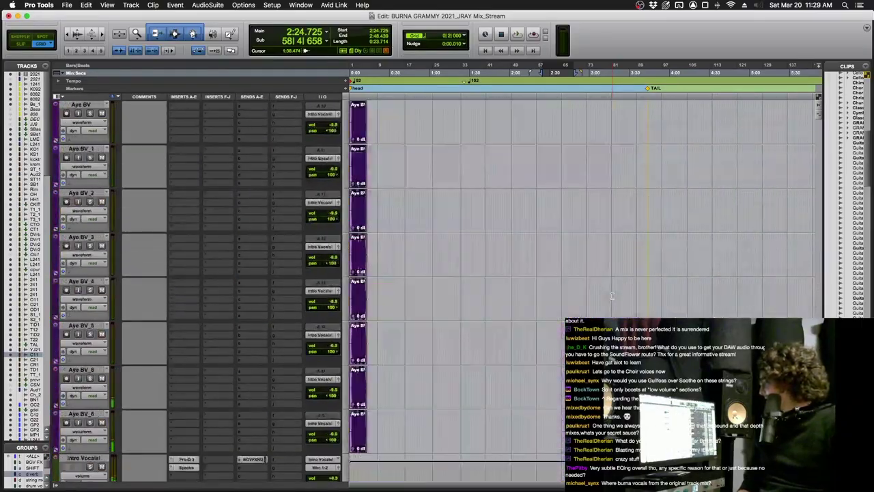
scroll(613, 296, "down", 15)
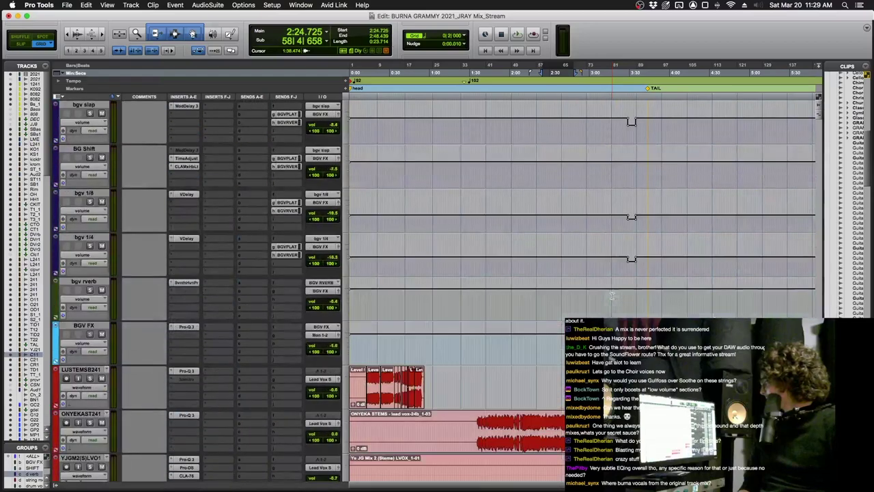
scroll(612, 296, "up", 10)
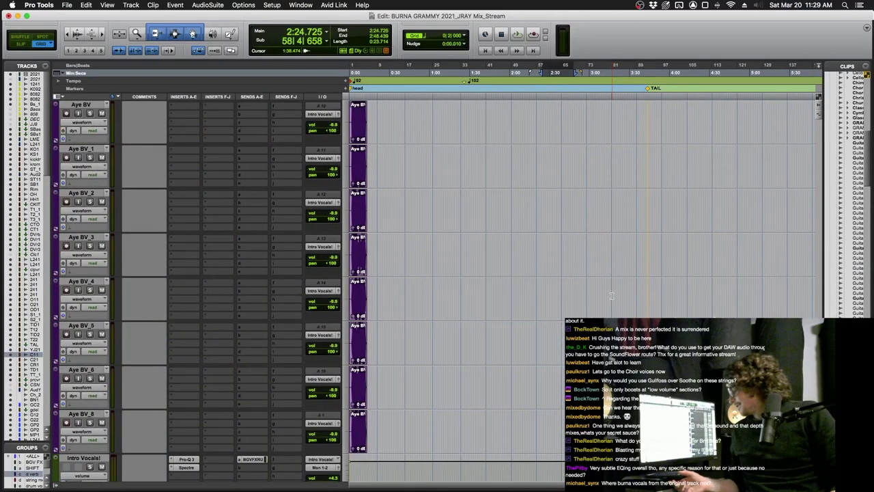
scroll(613, 296, "down", 15)
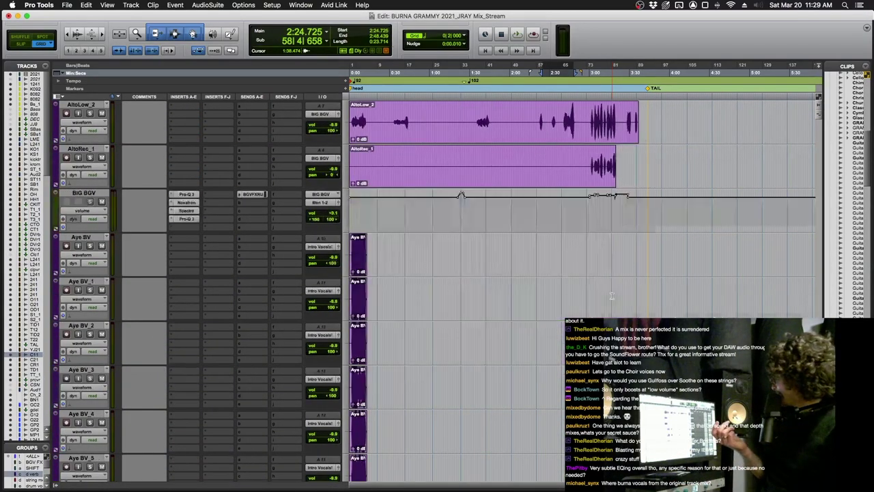
scroll(613, 295, "down", 10)
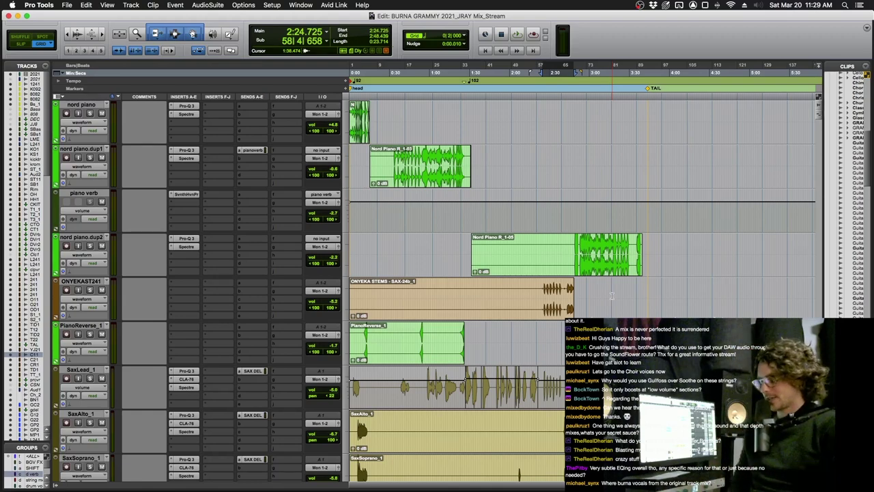
Step: Return to the session start and open the ADPTR MetricAB plug-in on Master 1 from the Mix window
key("Return")
key("super+equal")
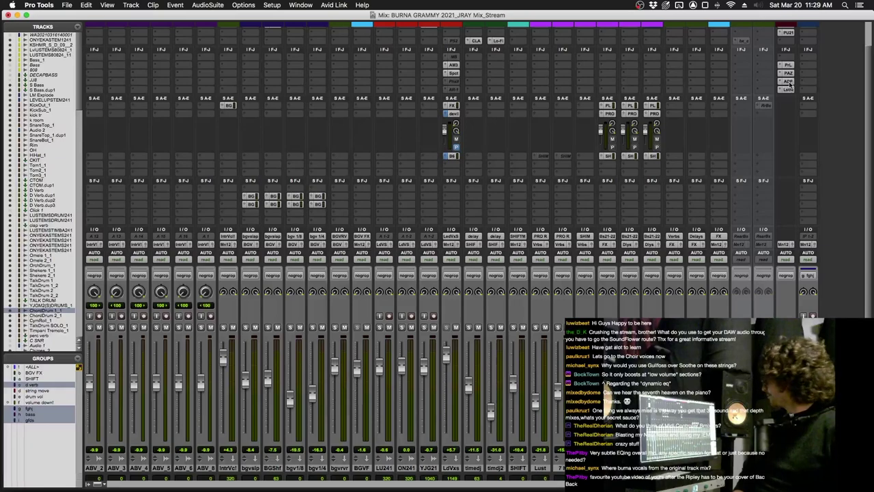
left_click(788, 82)
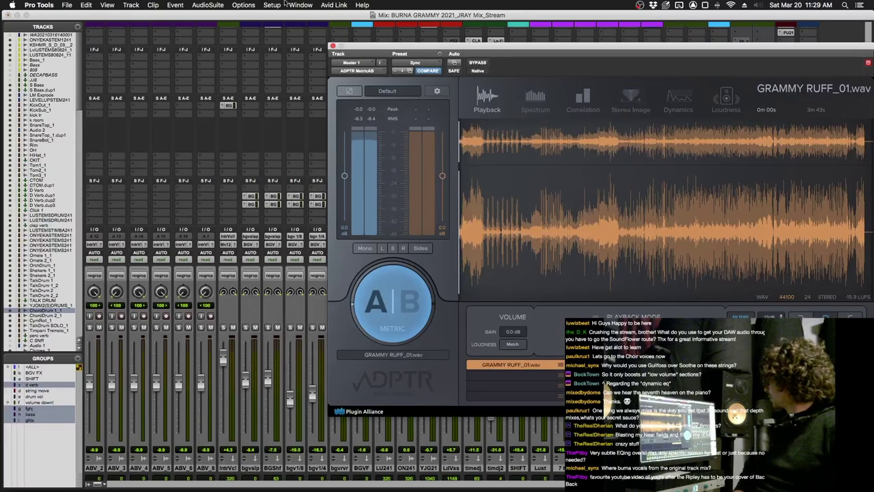
Step: Show the session's video window and arrange it side by side with the MetricAB plug-in
left_click(301, 5)
left_click(304, 199)
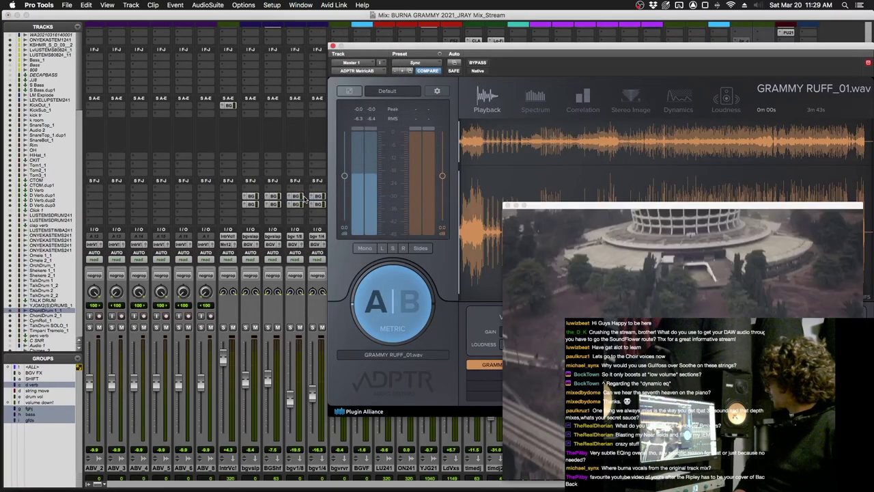
left_click_drag(660, 214, 157, 6)
left_click_drag(425, 55, 459, 54)
Step: Play the session from the start and compare the mix (A) with the GRAMMY RUFF_01.wav reference (B) by switching repeatedly in MetricAB
key("space")
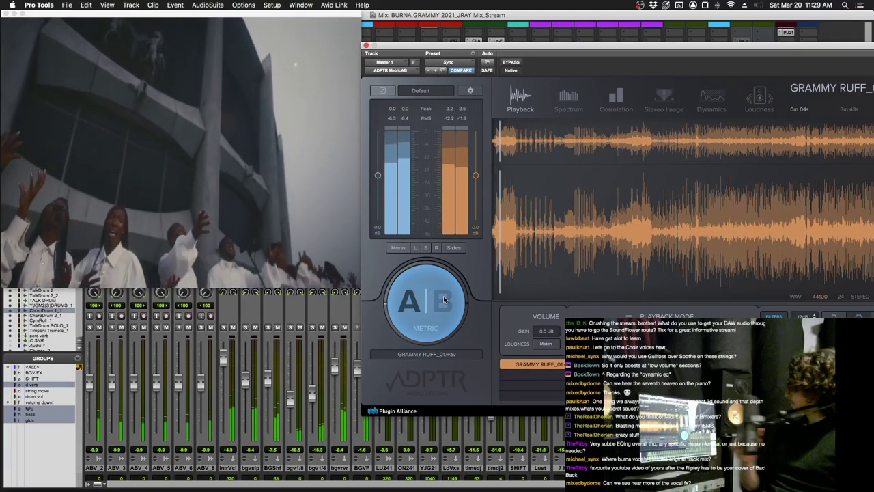
left_click(444, 299)
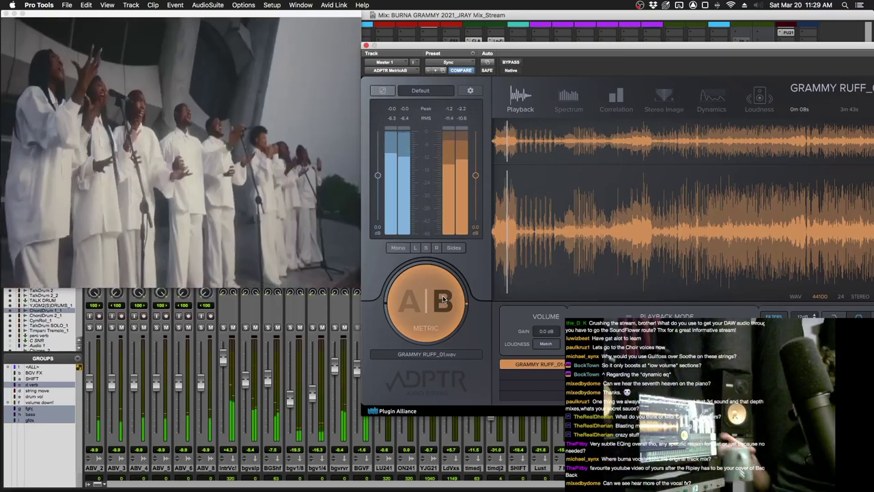
left_click(443, 299)
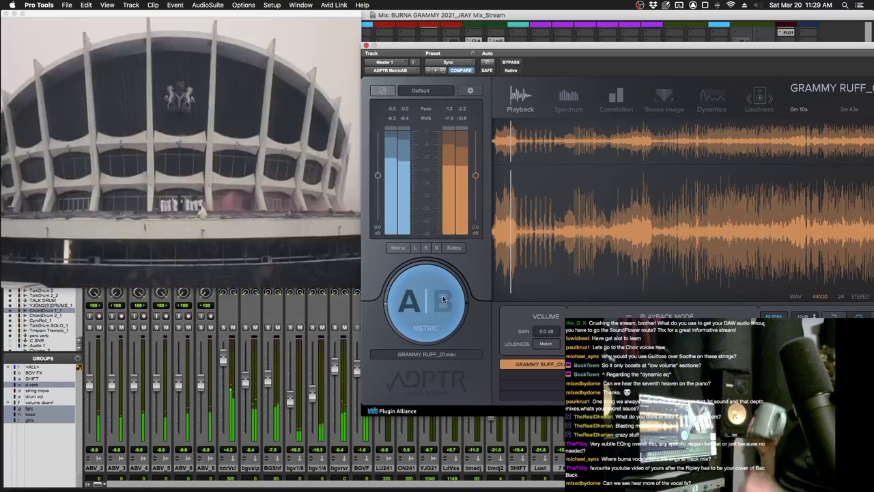
left_click(444, 299)
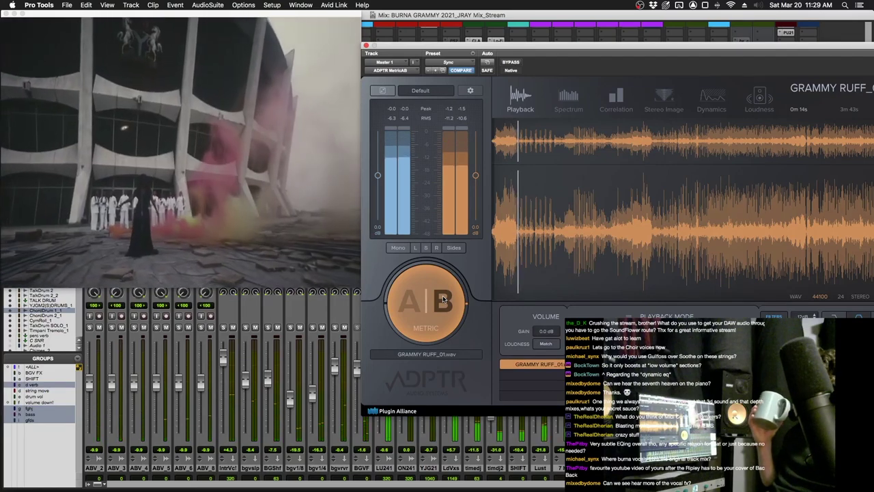
left_click(442, 303)
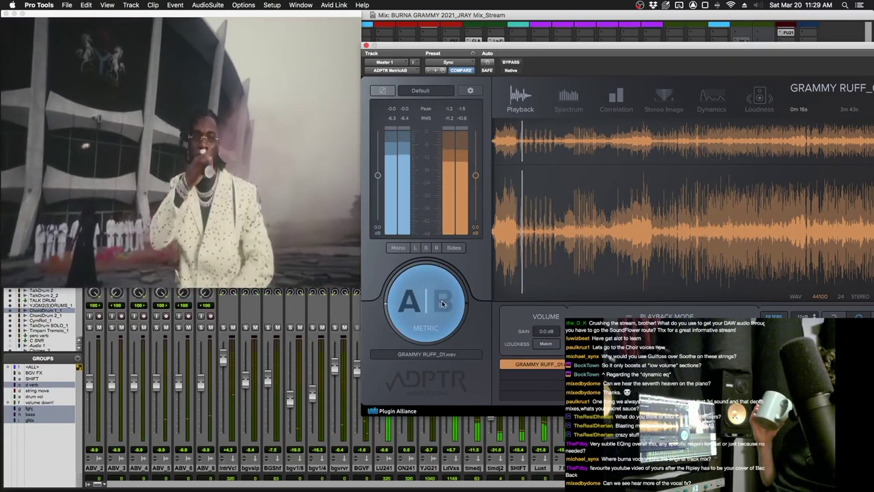
left_click(424, 305)
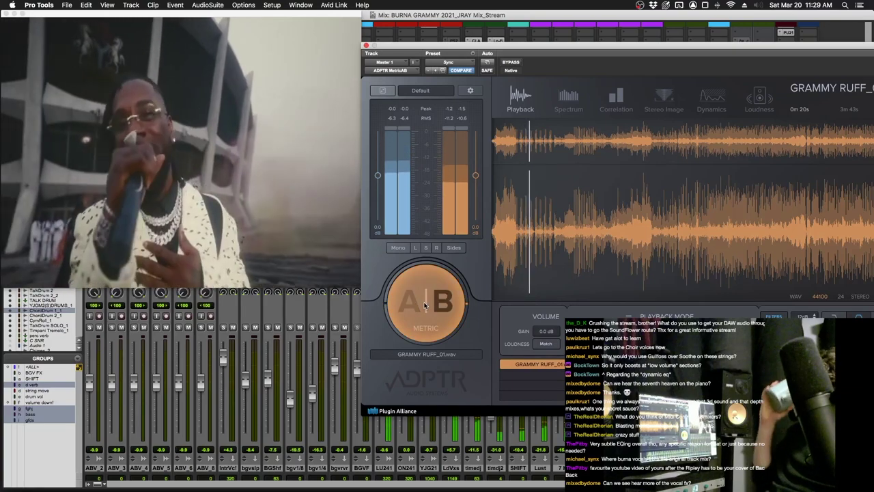
left_click(424, 305)
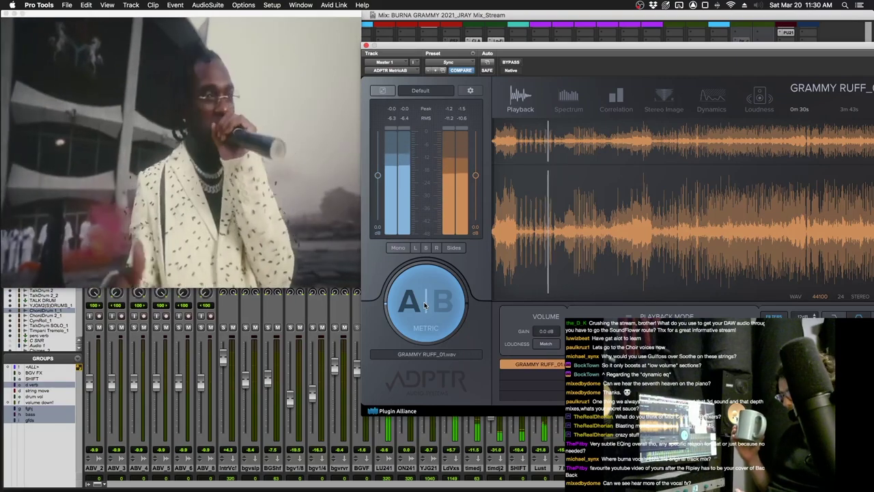
left_click(423, 305)
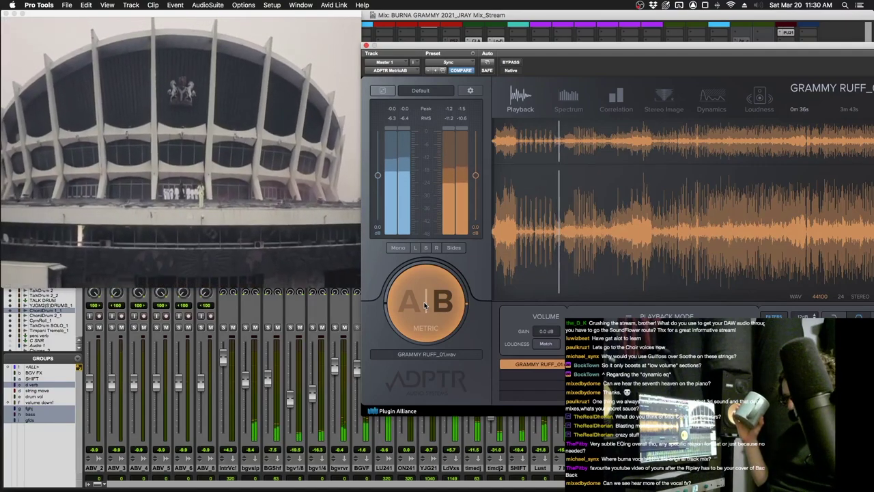
left_click(424, 305)
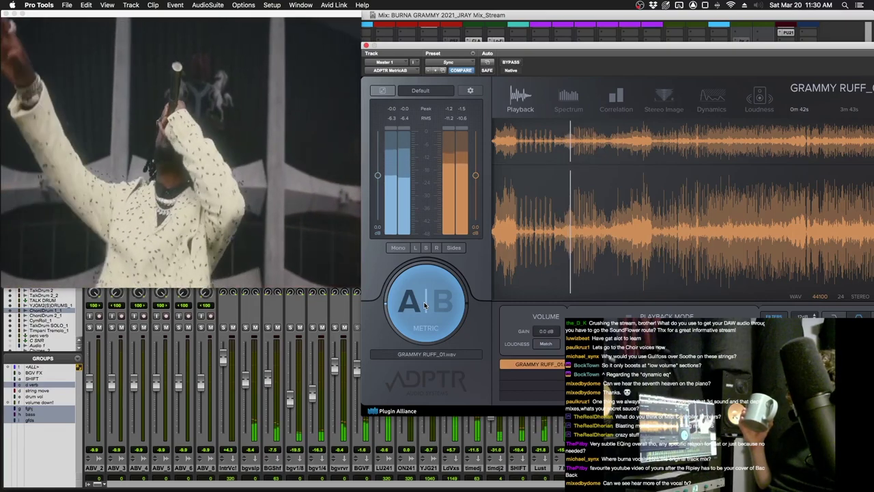
left_click(424, 305)
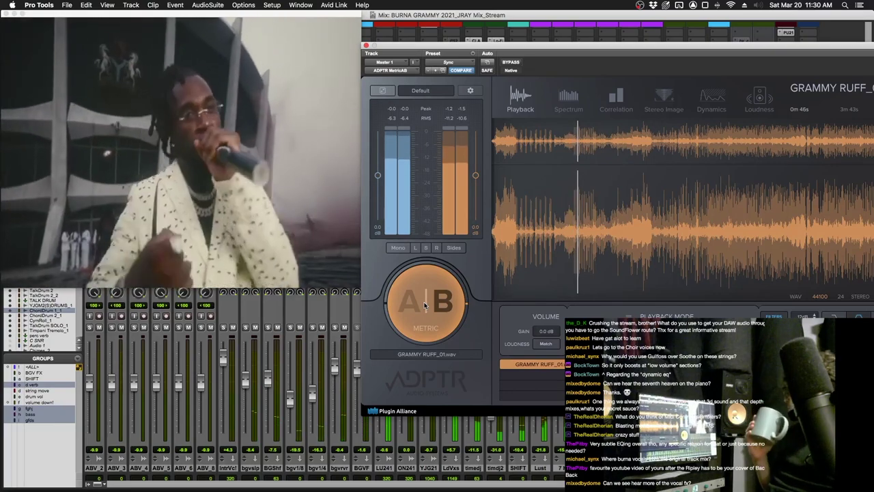
left_click(423, 305)
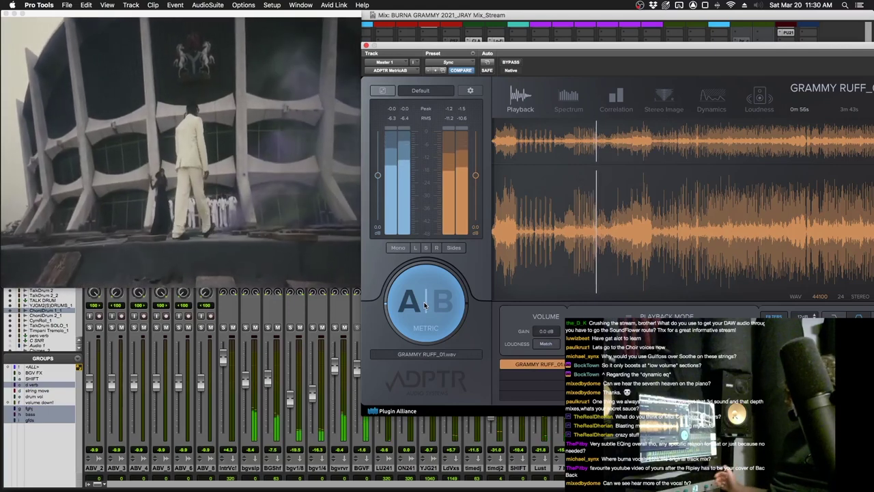
Step: Keep switching MetricAB between the mix (A) and the GRAMMY RUFF_01.wav reference (B) while the white-robed choir section plays
left_click(424, 305)
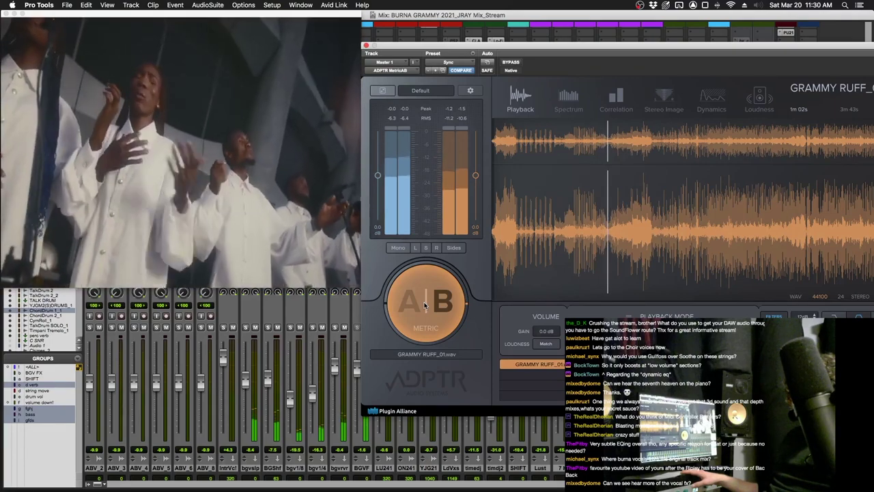
left_click(424, 305)
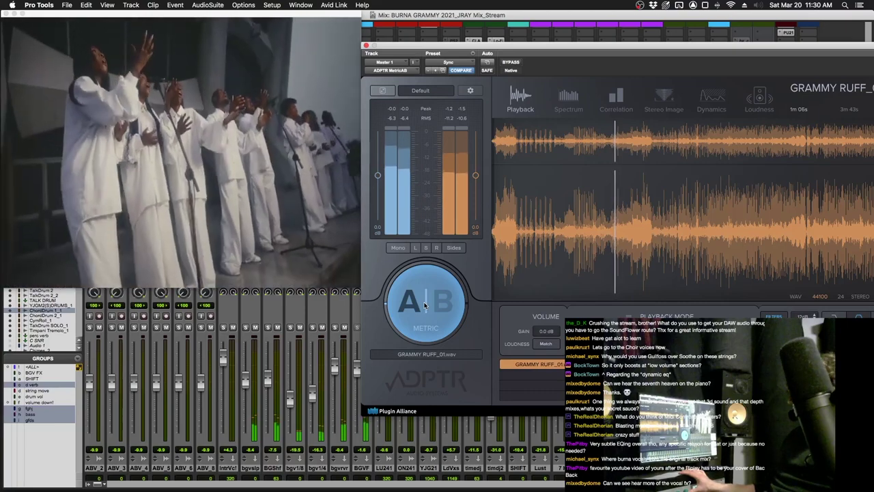
left_click(424, 305)
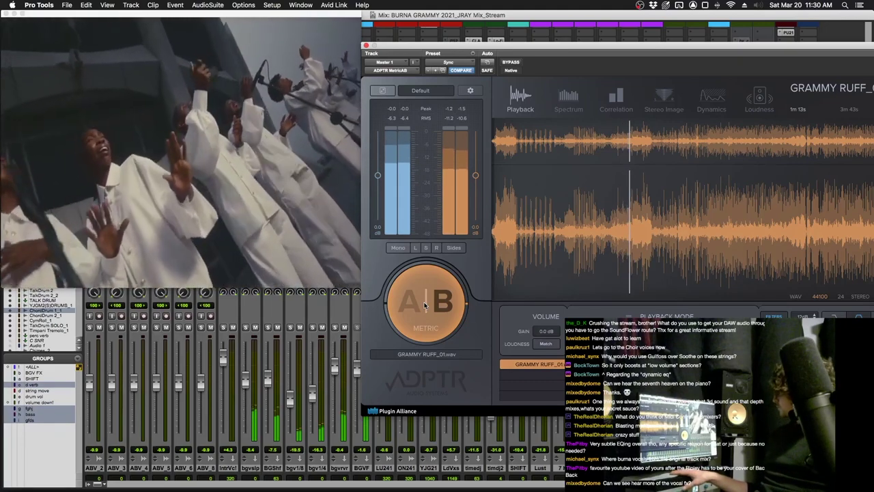
left_click(424, 305)
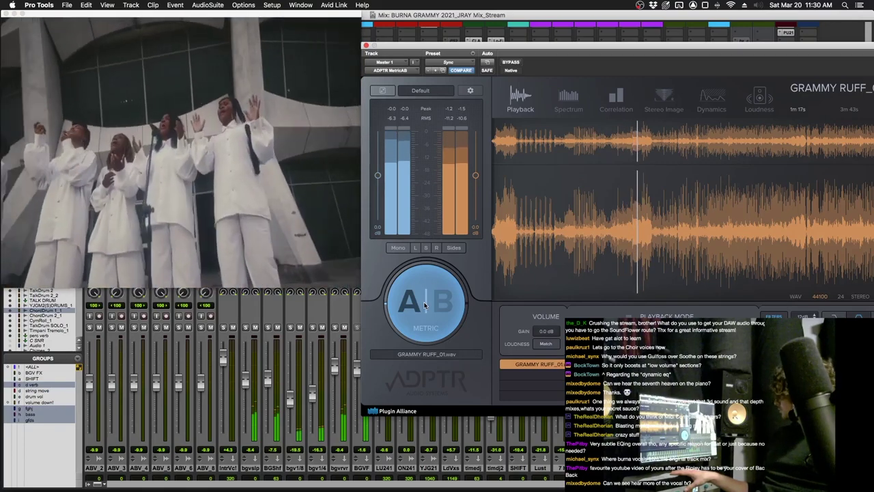
left_click(424, 306)
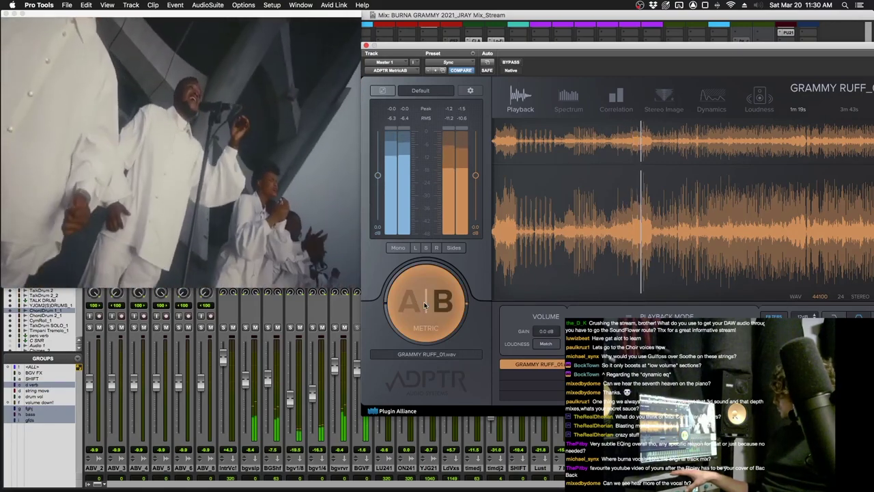
left_click(424, 305)
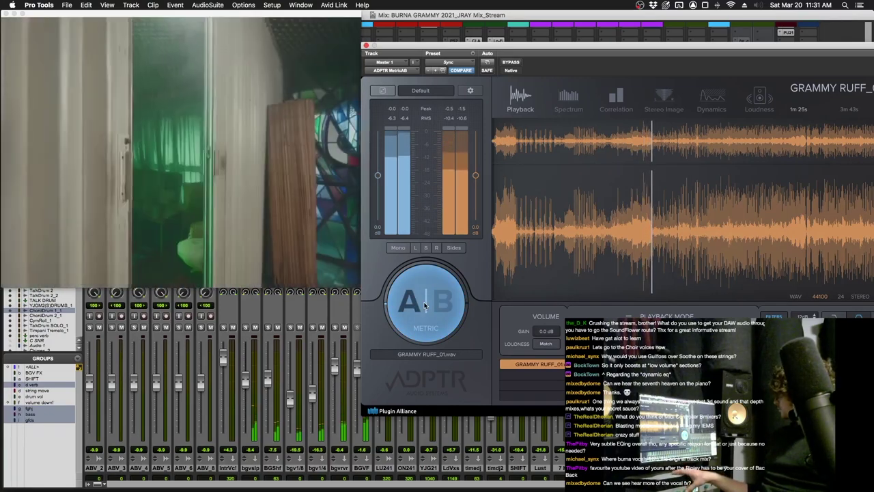
Step: Compare the mix with the rough reference through the drummers-and-dancers section by repeatedly toggling A and B in MetricAB
left_click(424, 306)
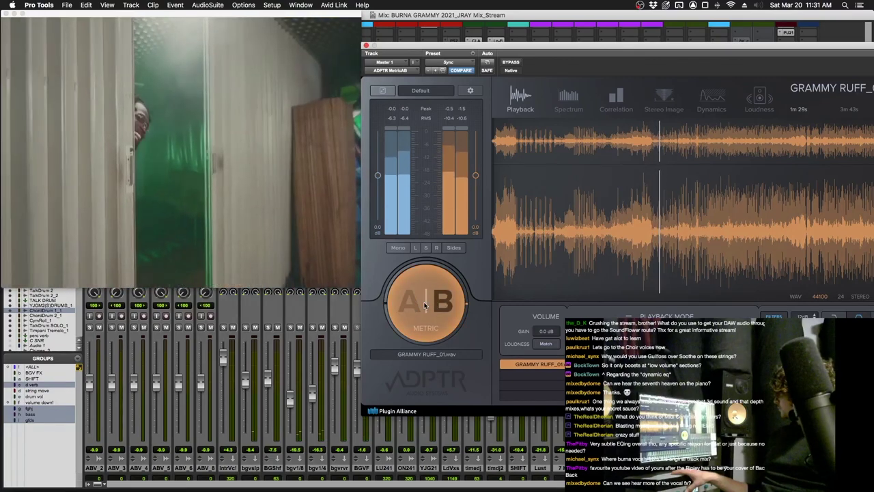
left_click(425, 307)
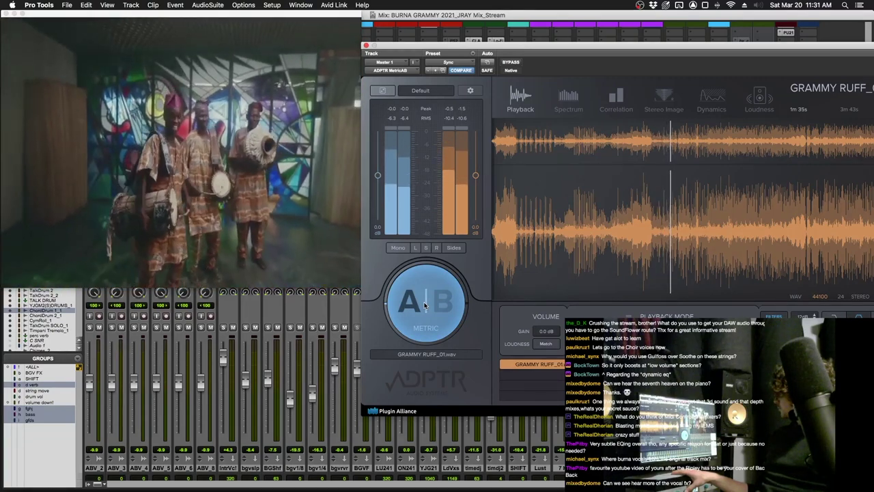
left_click(424, 307)
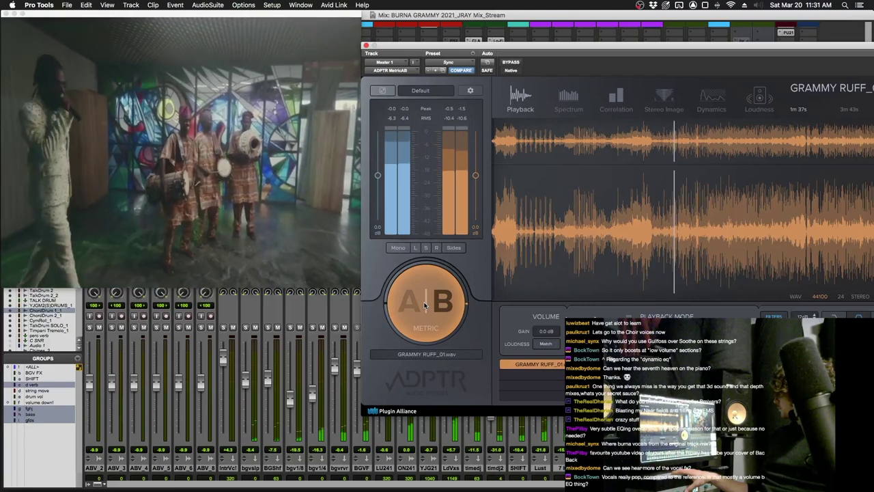
left_click(424, 307)
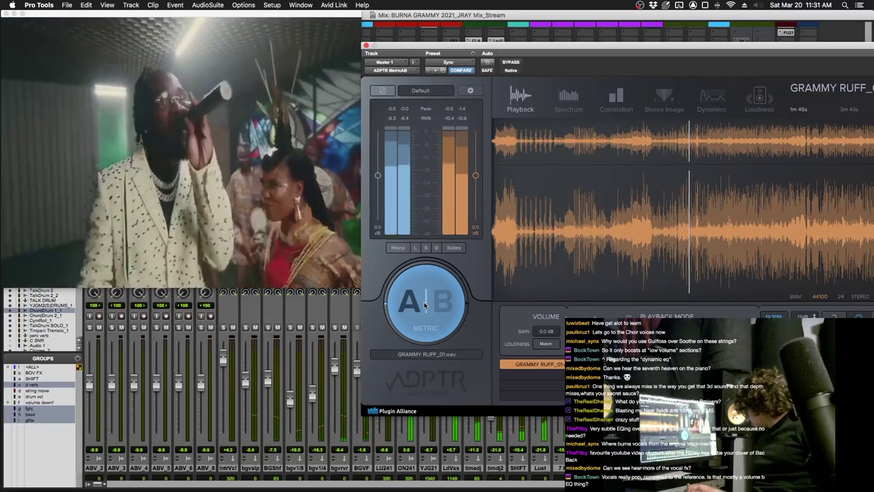
left_click(424, 305)
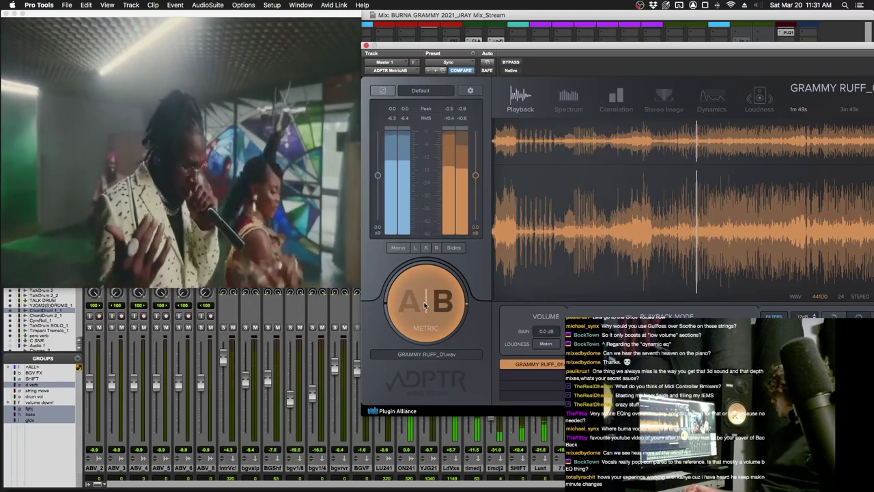
left_click(424, 305)
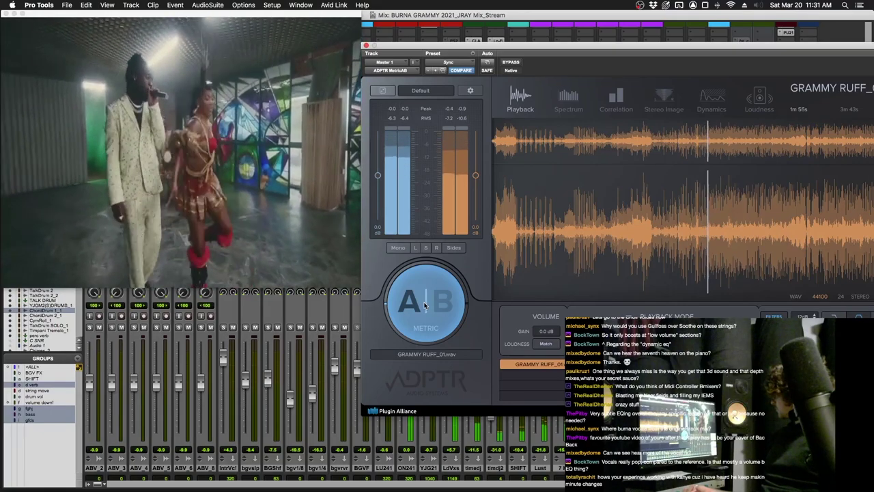
key("ctrl+Up")
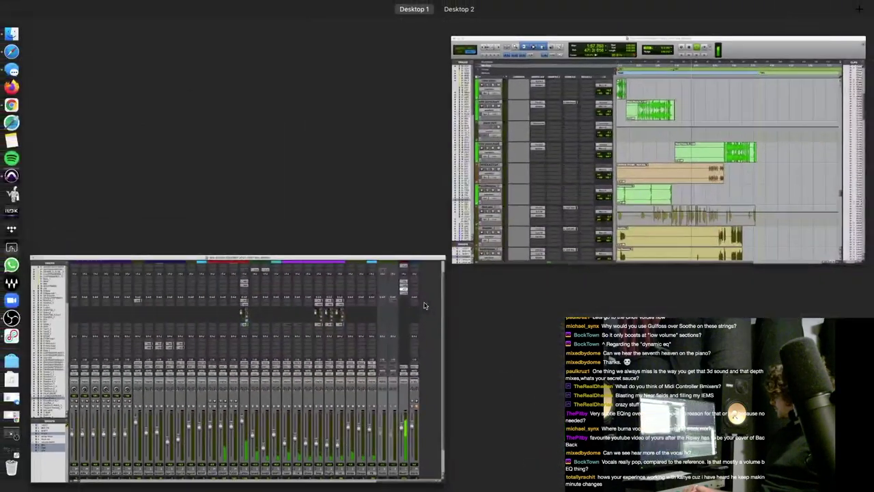
left_click(423, 305)
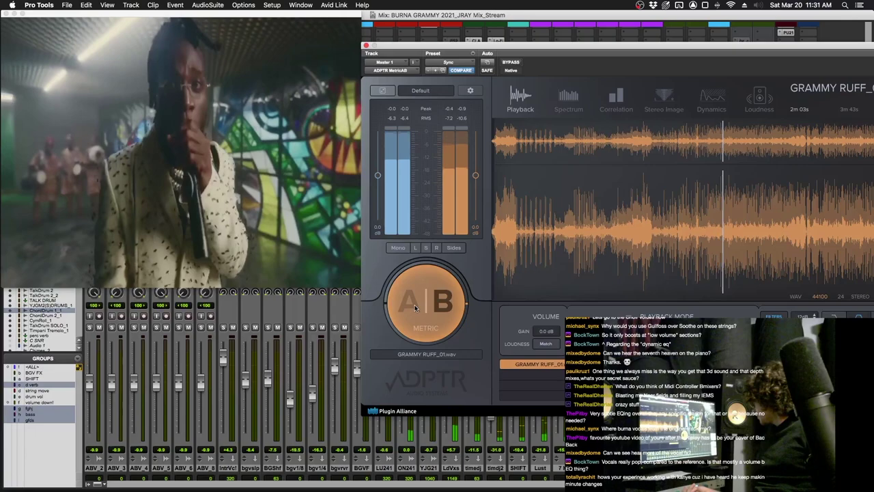
left_click(416, 307)
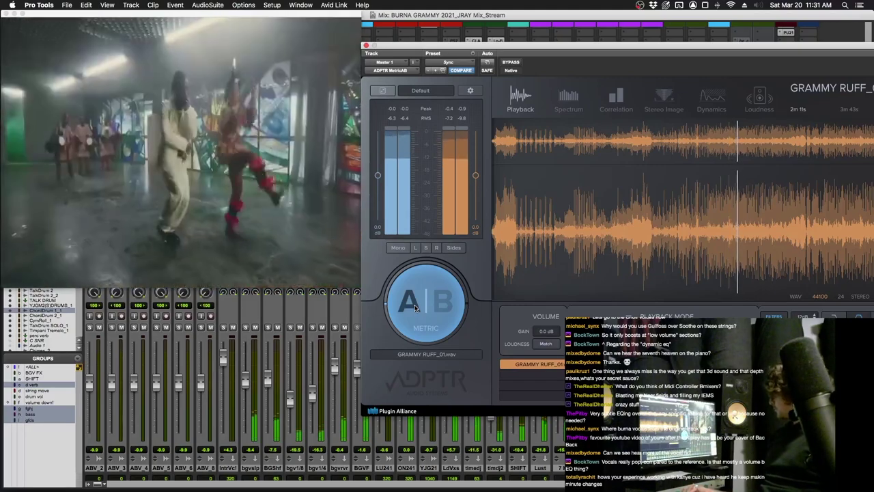
left_click(414, 308)
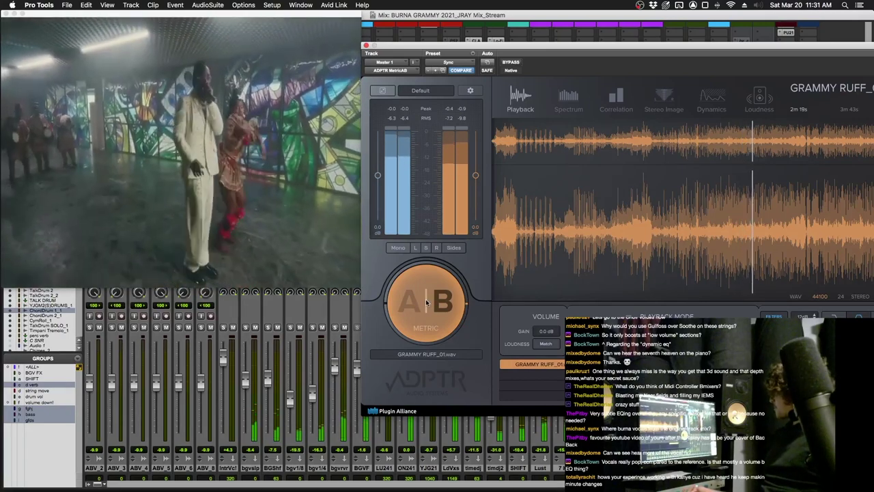
left_click(426, 303)
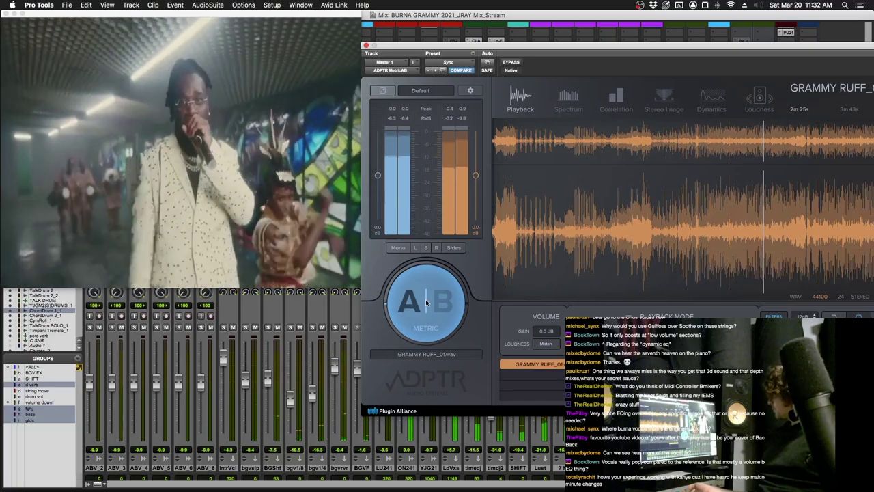
left_click(426, 303)
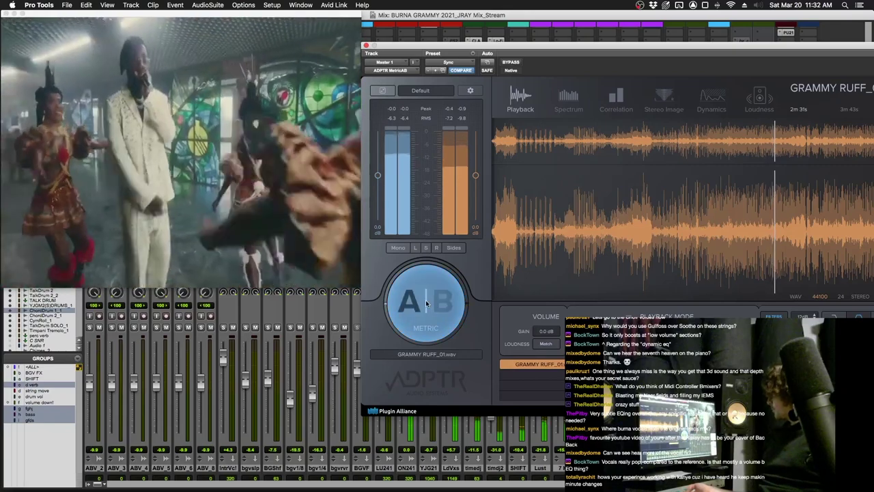
left_click(426, 303)
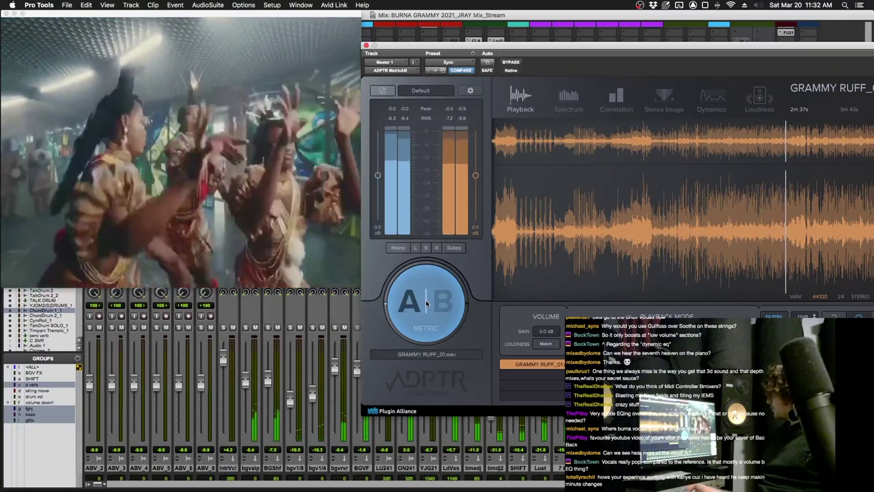
left_click(426, 302)
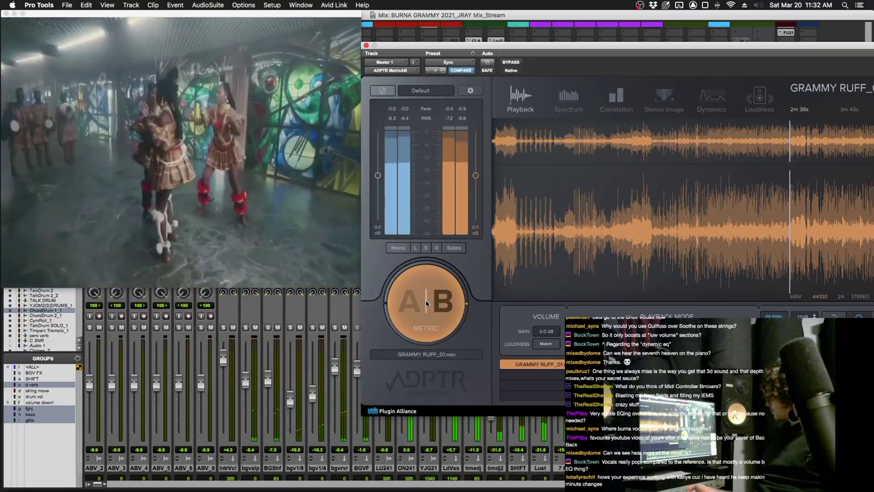
left_click(426, 303)
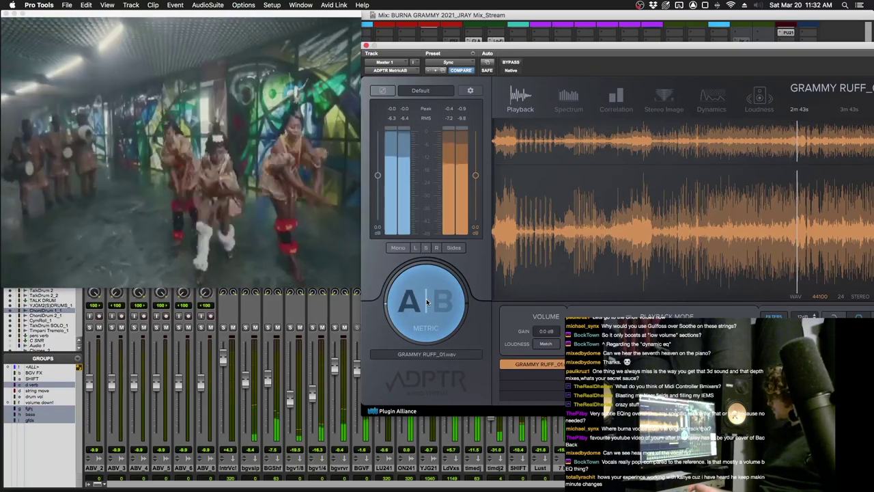
left_click(426, 300)
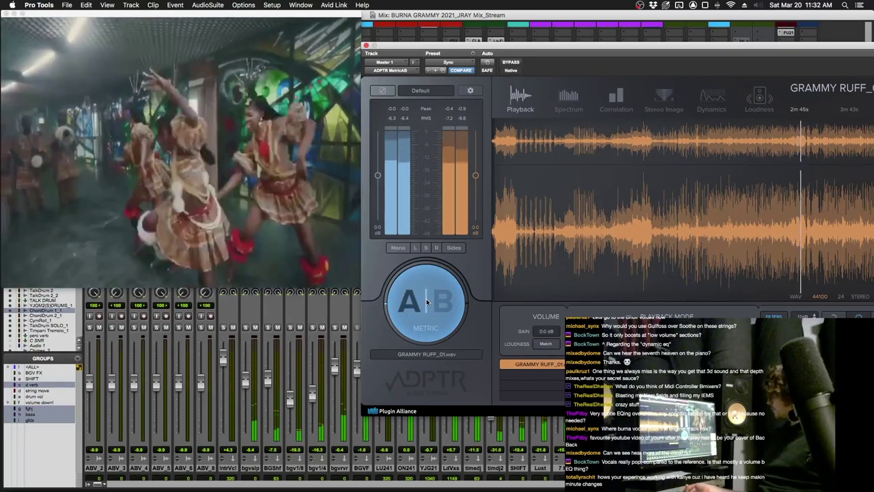
Step: Alternate between the mix and GRAMMY RUFF_01.wav during the live-band section after the dance scene to compare the two versions
left_click(426, 303)
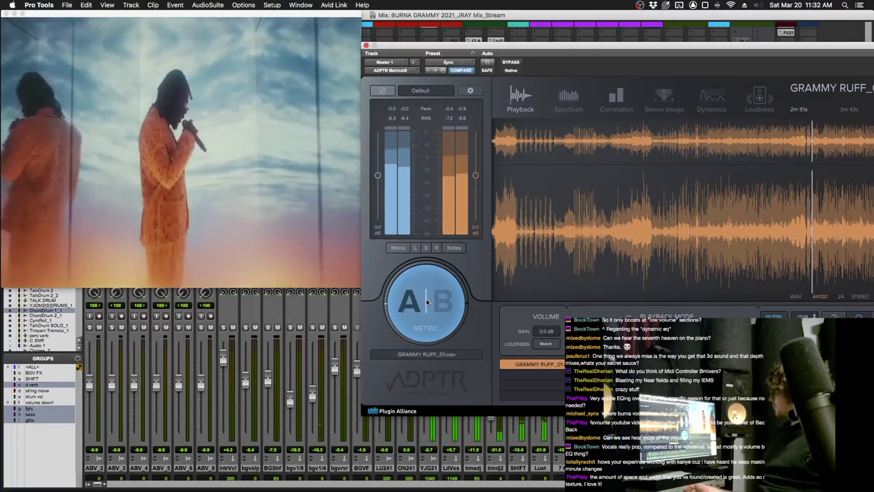
left_click(426, 303)
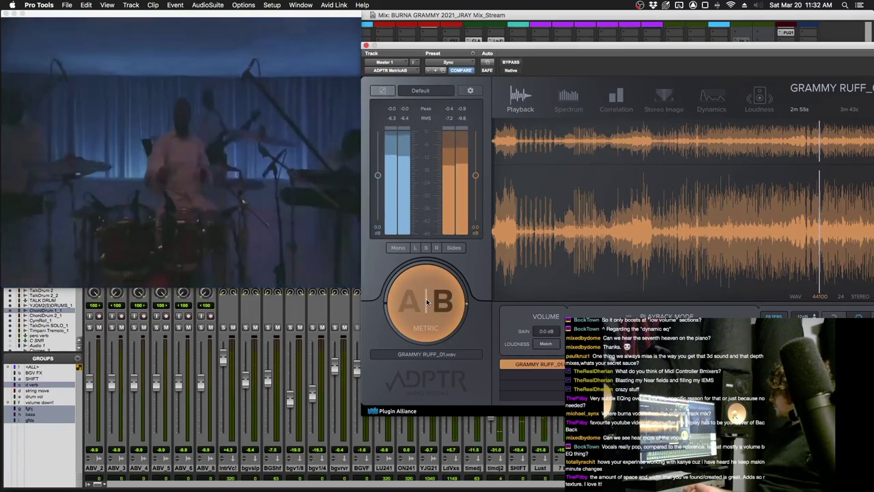
left_click(427, 302)
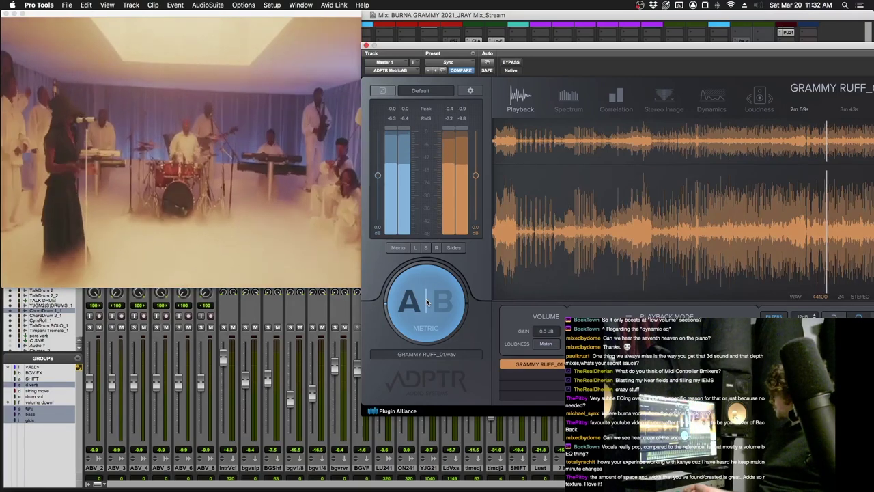
left_click(426, 299)
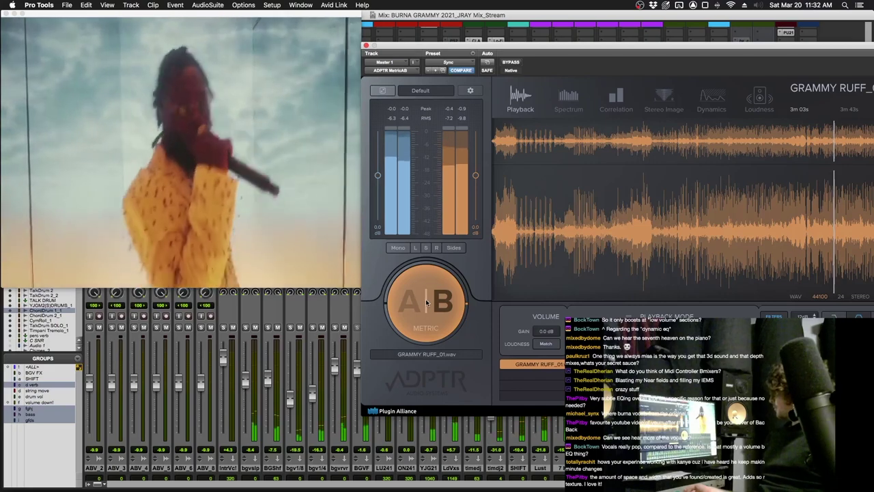
left_click(426, 300)
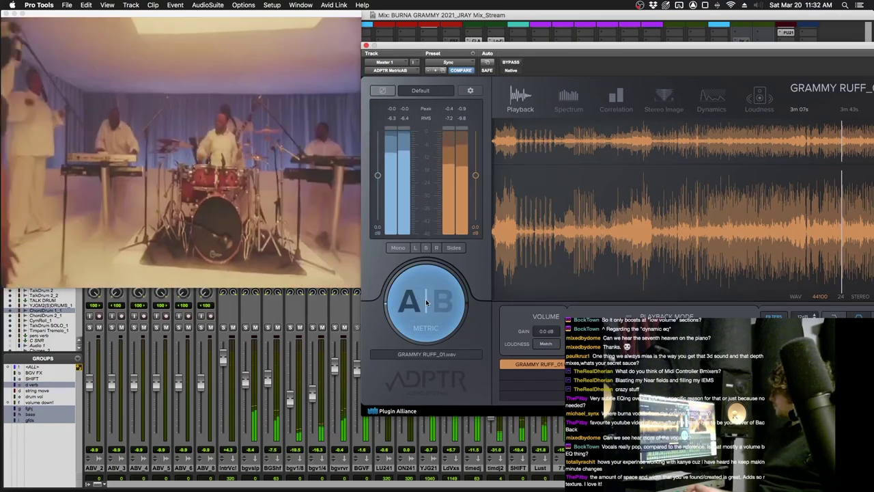
left_click(426, 301)
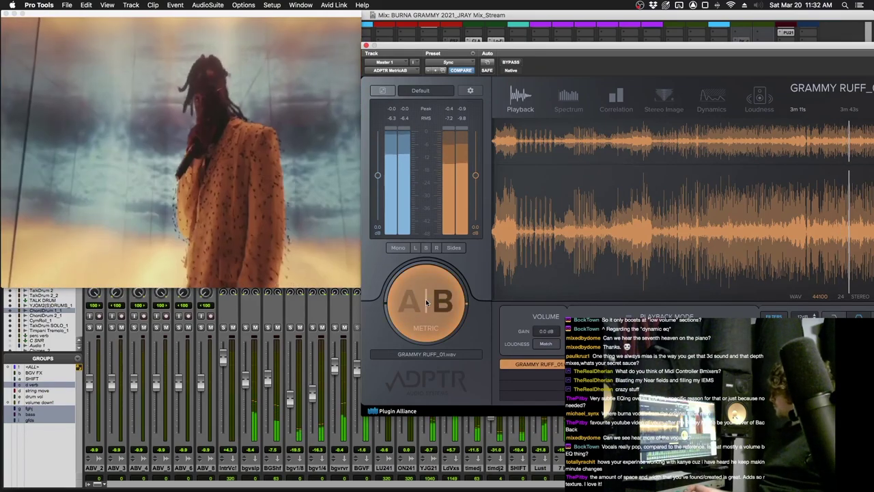
left_click(426, 301)
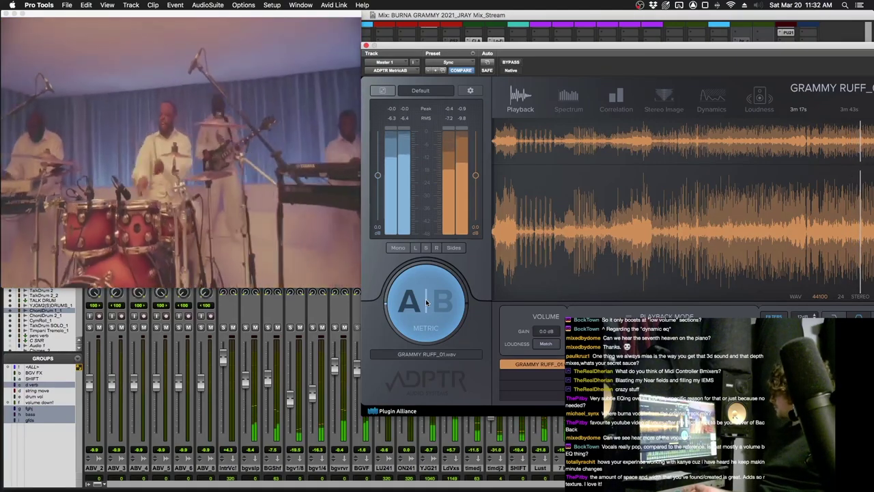
left_click(426, 302)
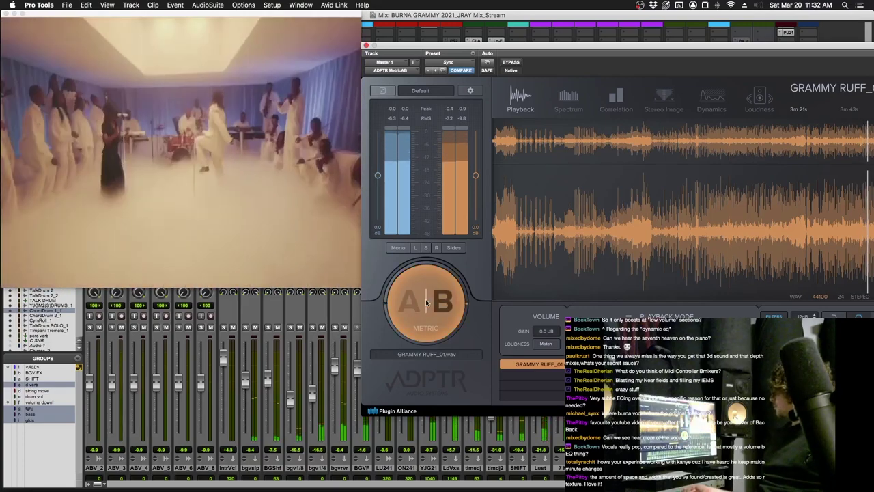
left_click(426, 302)
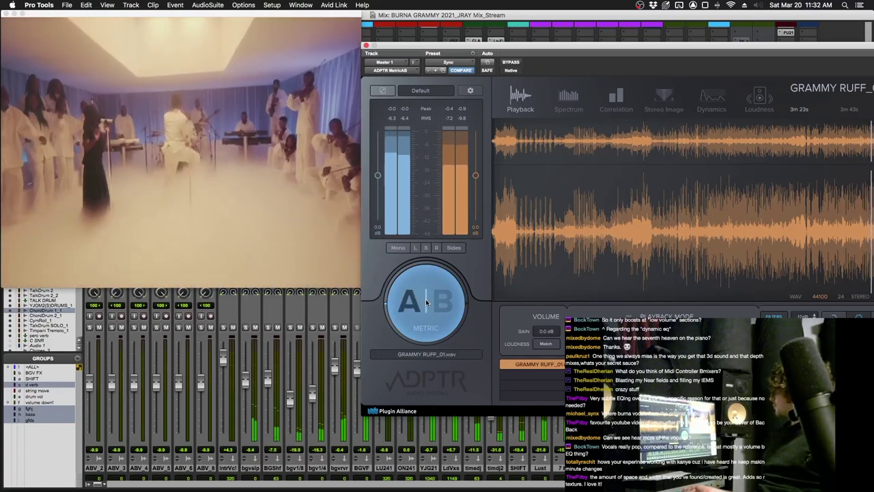
Step: Reposition the MetricAB window to expose its playback settings, and finish the A/B comparison over the song's ending, stopping playback on the mix (A)
left_click_drag(476, 52, 478, 16)
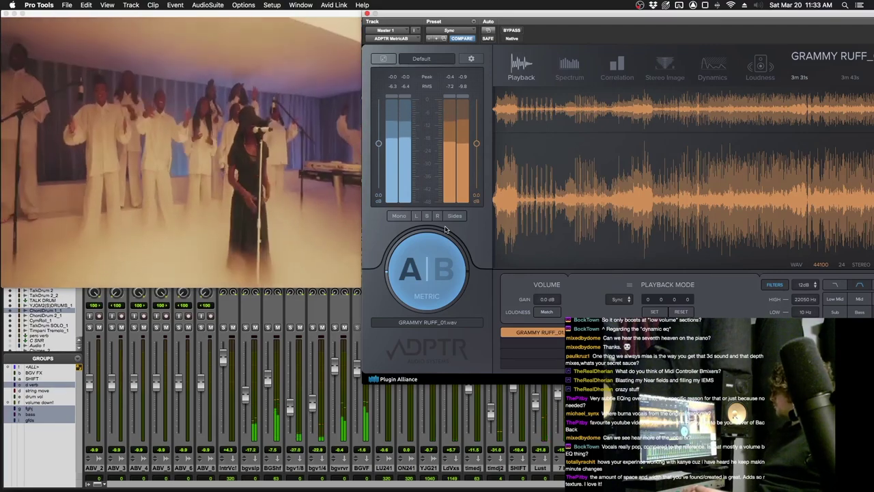
left_click(425, 277)
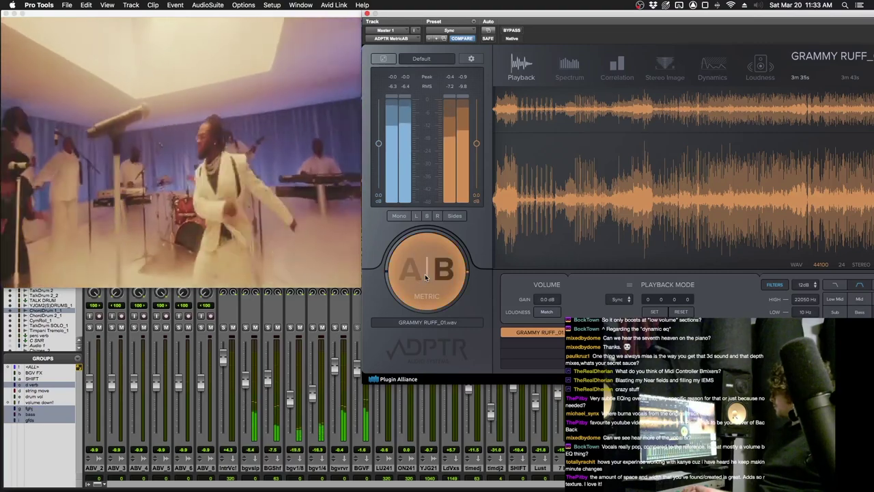
left_click(425, 276)
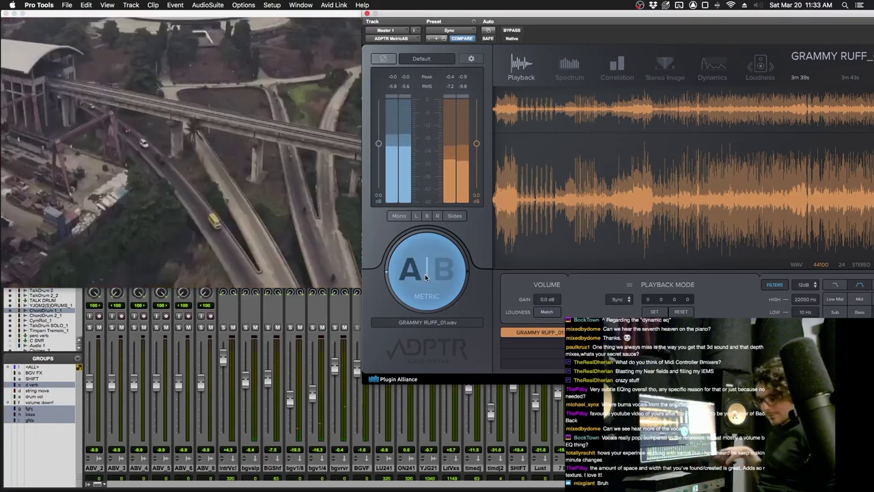
key("space")
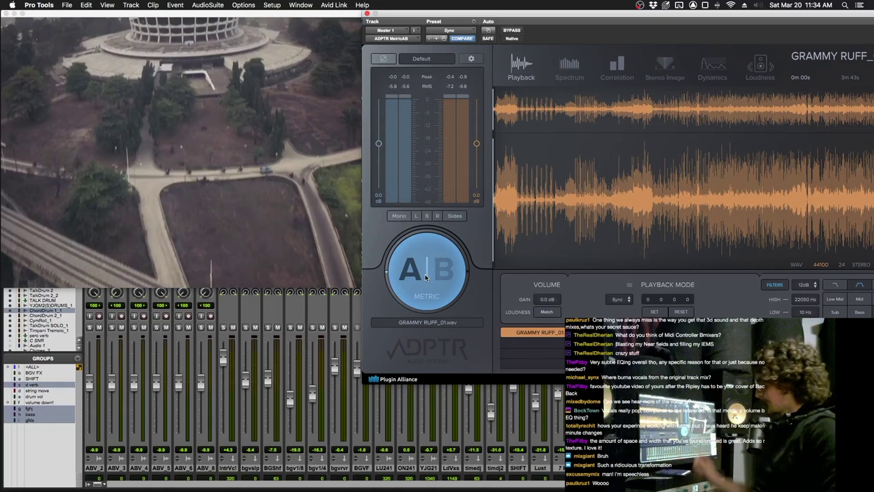
Step: Close MetricAB and locate the lead vocal tracks and their effect returns in the Edit and Mix windows
key("super+w")
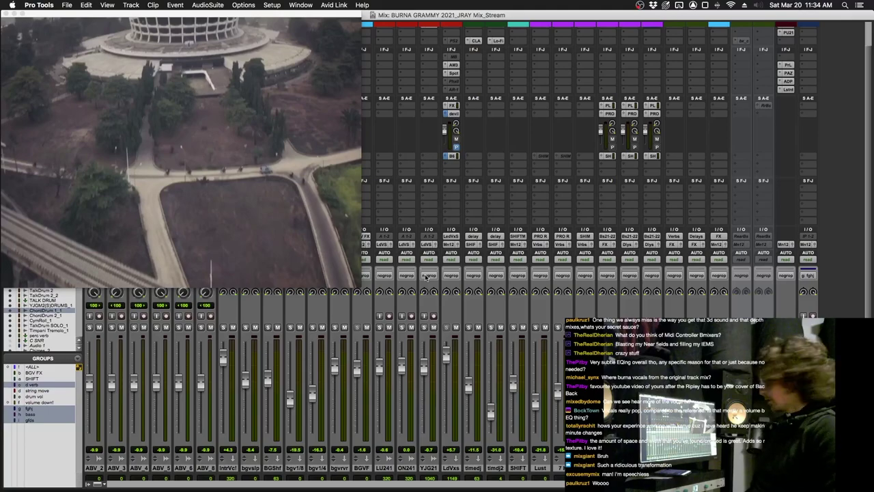
key("super+equal")
scroll(539, 316, "down", 5)
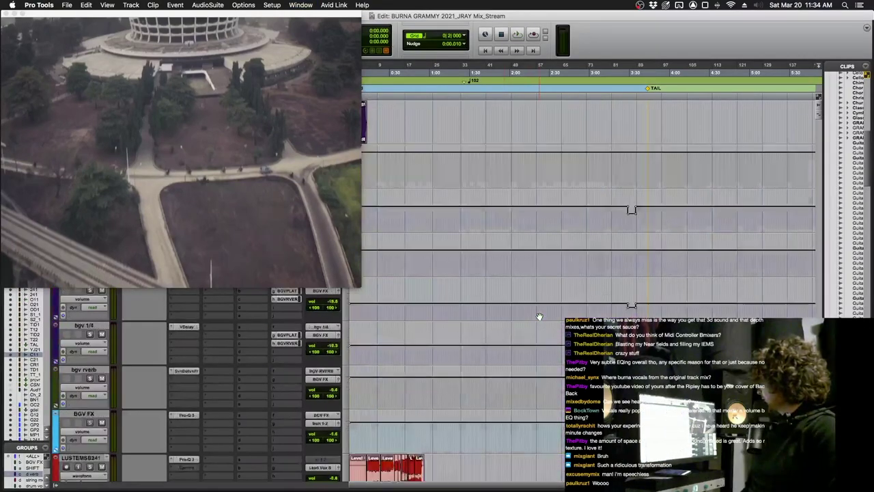
scroll(539, 317, "down", 8)
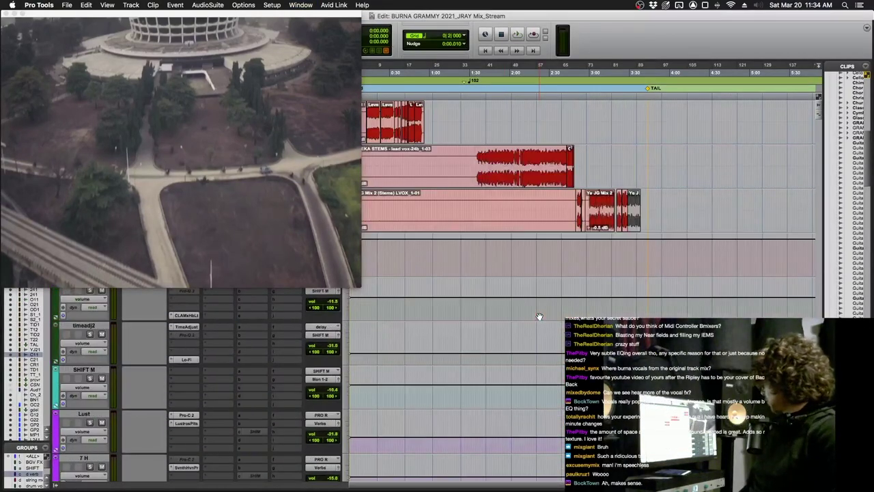
key("super+equal")
scroll(539, 316, "right", 6)
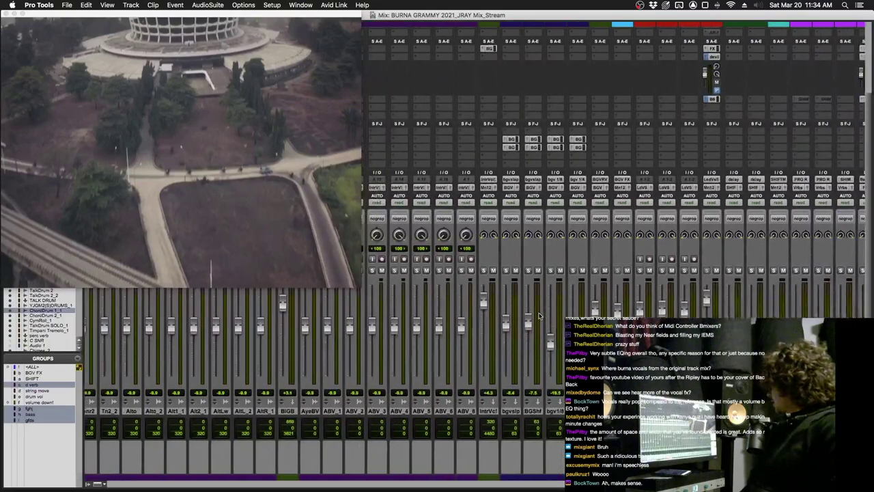
Step: Solo the LU241, ON241, YJG21 and LdVxs vocal tracks with the timeadj return, and play the lead vocal from about 1:48
left_click(550, 411)
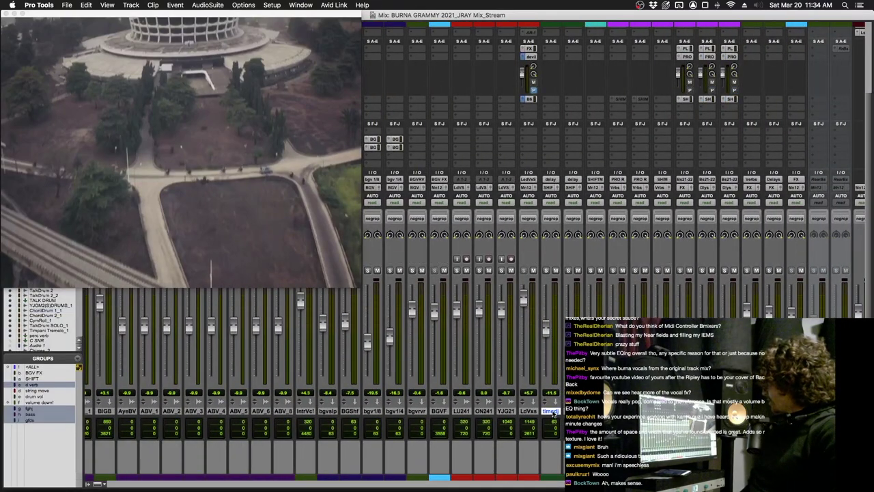
left_click(461, 411)
left_click(529, 411, "shift")
key("shift+s")
left_click(545, 410)
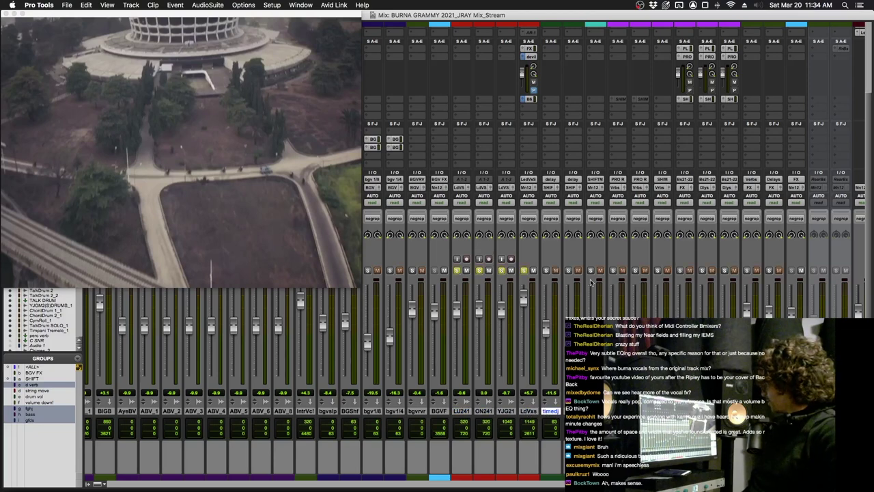
key("super+equal")
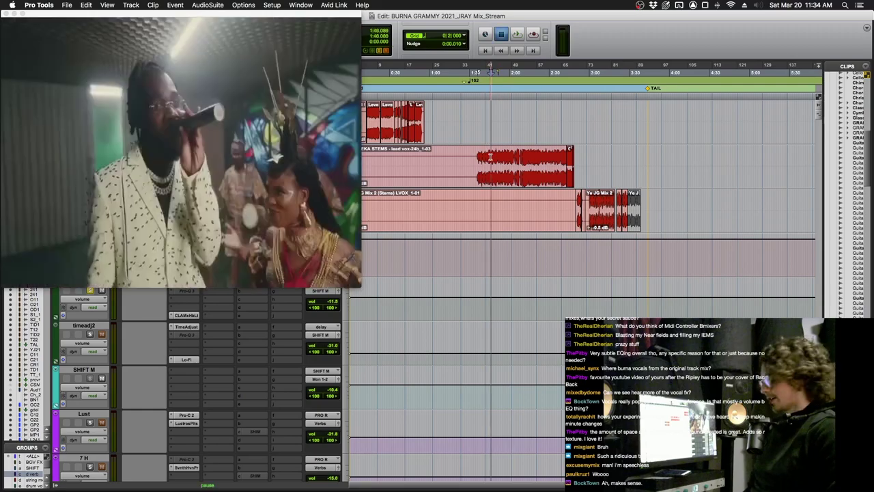
key("super+equal")
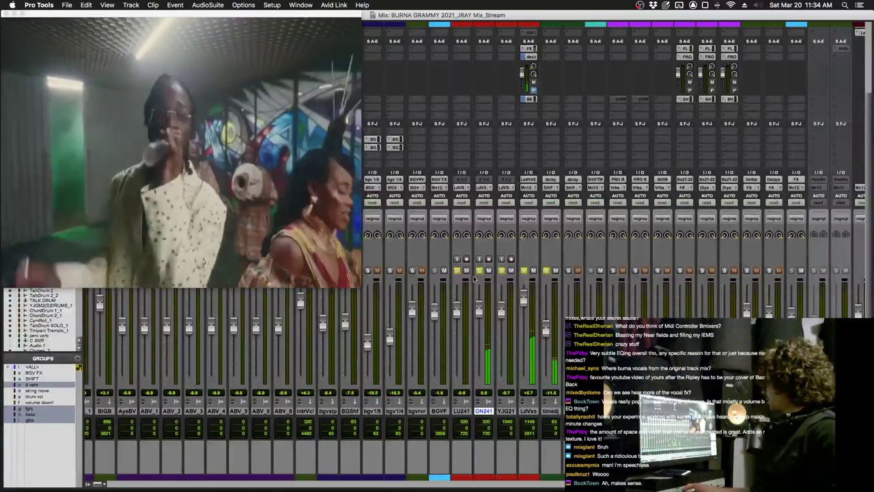
Step: Audition timeadj with its fader temporarily raised, and inspect the Time Adjuster plug-ins on the timeadj and timeadj2 tracks
left_click_drag(545, 330, 545, 302)
scroll(560, 70, "up", 3)
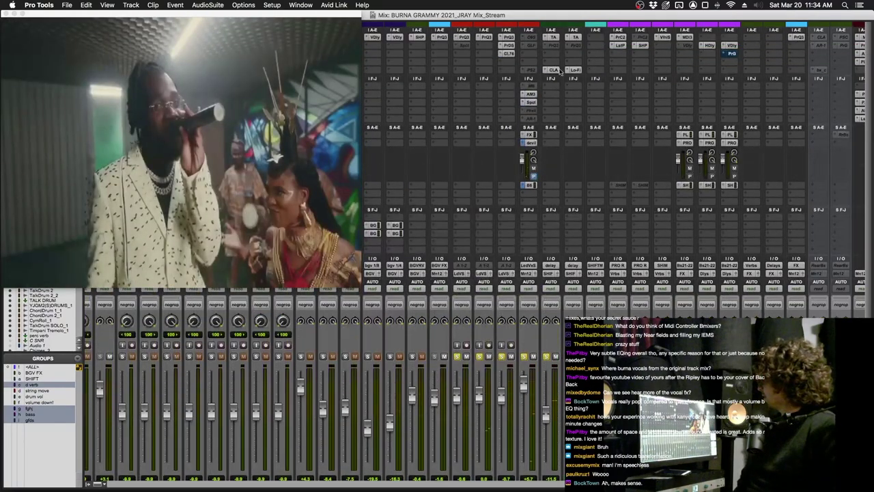
left_click(553, 37)
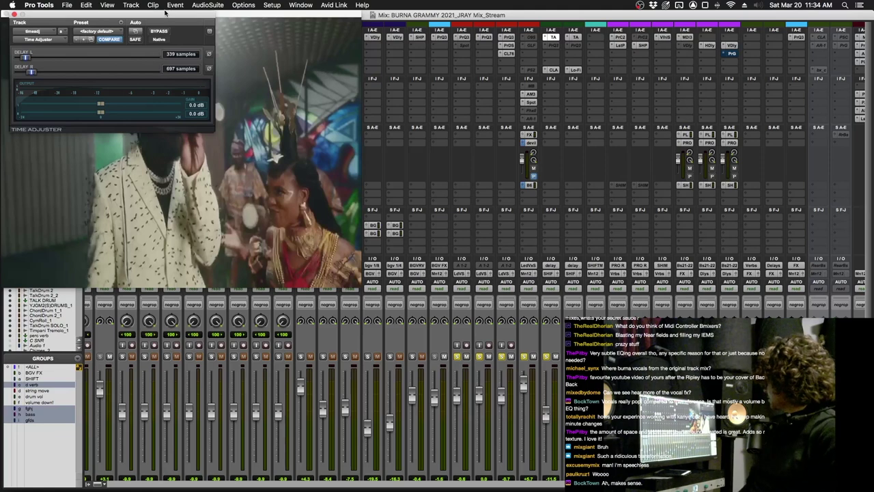
left_click_drag(165, 15, 762, 130)
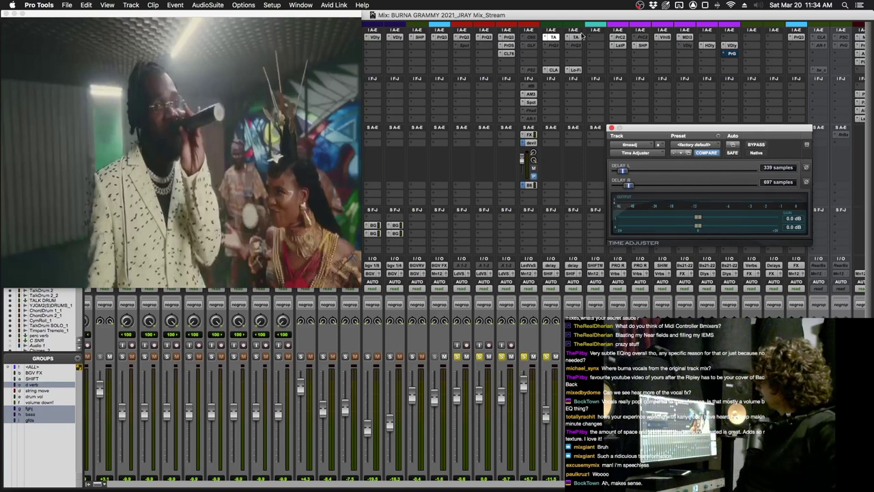
left_click(575, 38)
key("ctrl+alt+super+w")
Step: Inspect the CLA MixHub settings on timeadj and the Lo-Fi settings on timeadj2, closing each plug-in window
left_click(554, 70)
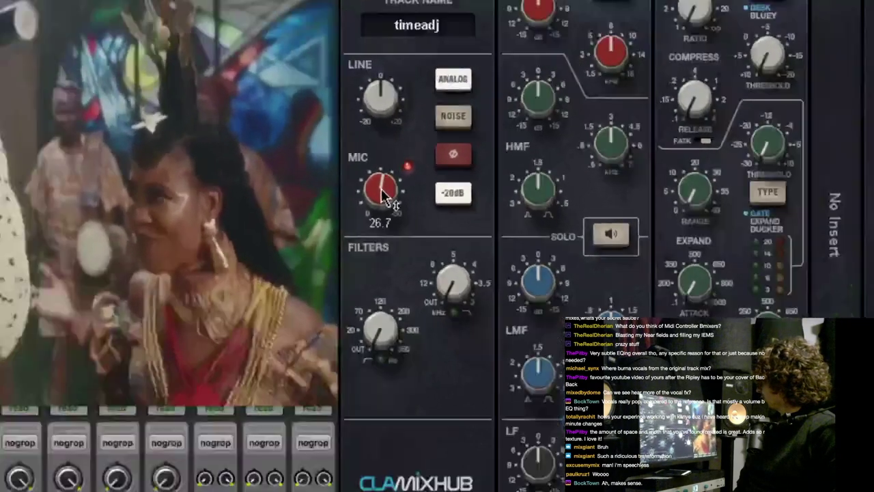
key("ctrl+alt+super+w")
left_click(574, 70)
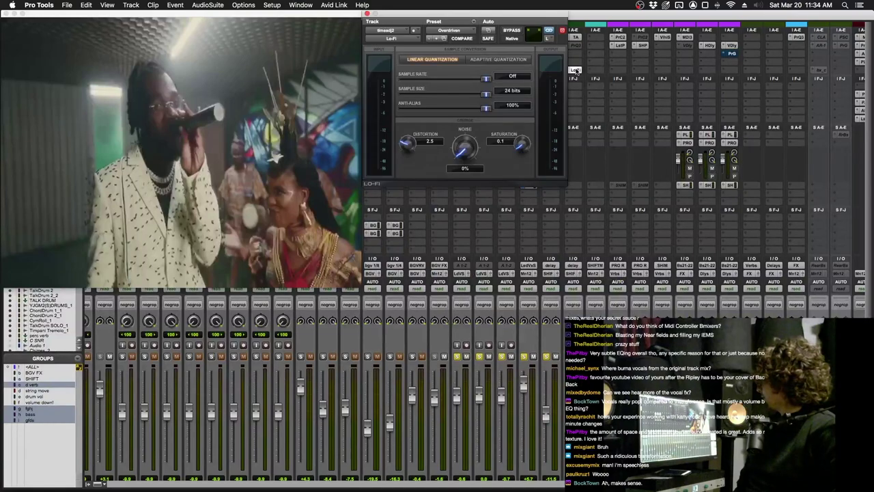
key("ctrl+alt+super+w")
Step: Listen to the timeadj and timeadj2 doubling against the lead vocal by temporarily raising each return's fader
scroll(437, 136, "down", 3)
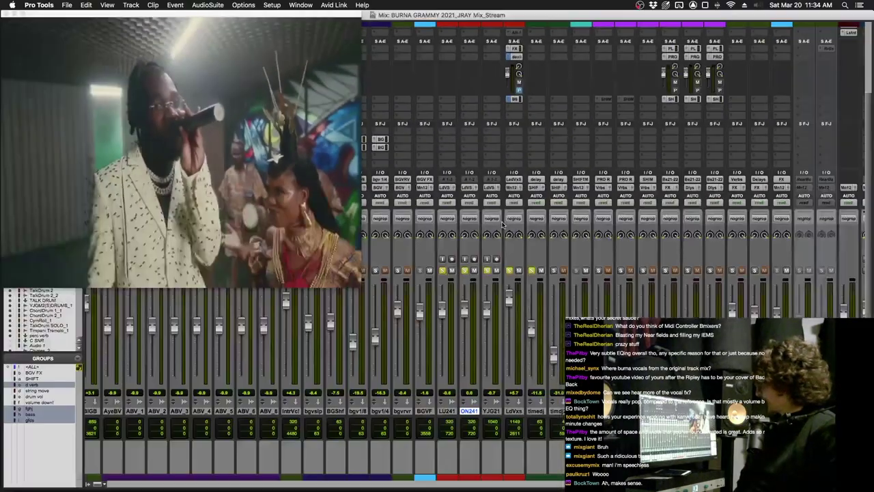
left_click_drag(531, 328, 536, 310)
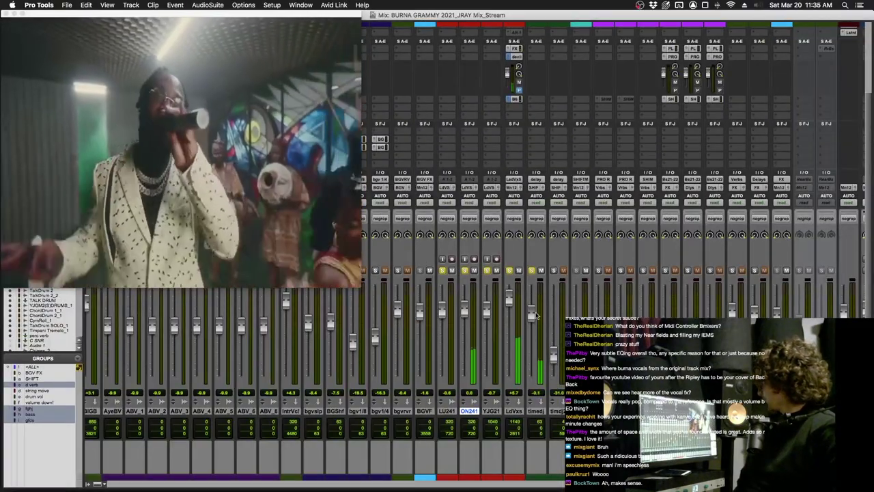
left_click_drag(553, 355, 558, 313)
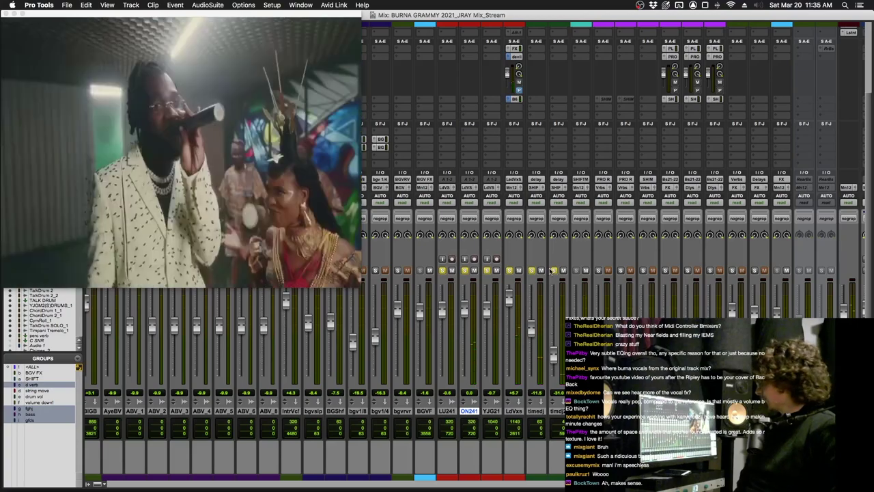
Step: Compare the lead vocal with and without the doubling by toggling the mute on the SHIFT M bus
left_click(585, 271)
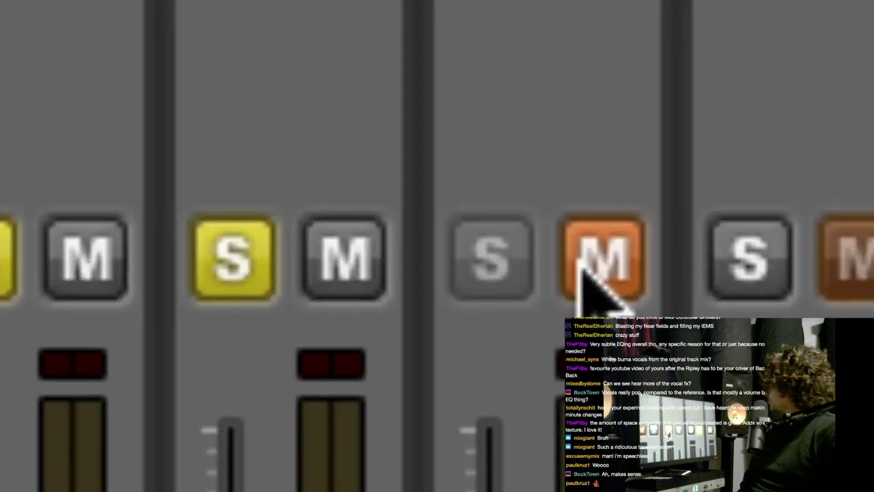
left_click(585, 273)
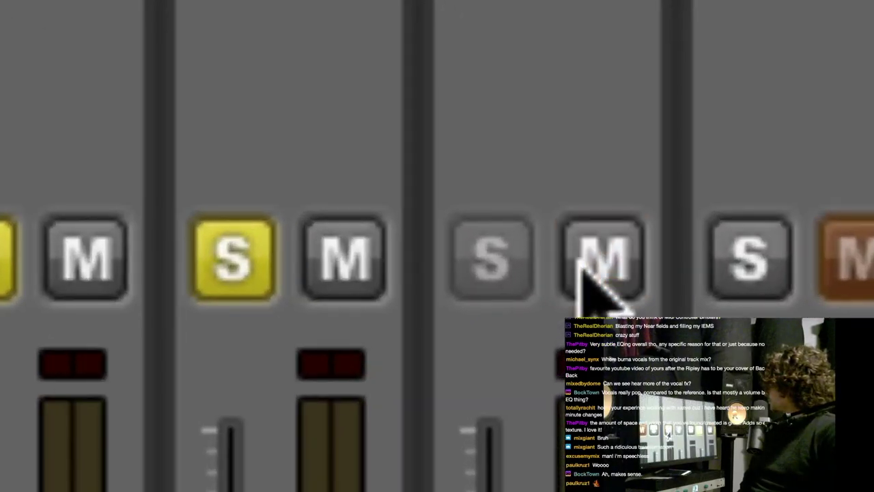
left_click(582, 266)
left_click(582, 266)
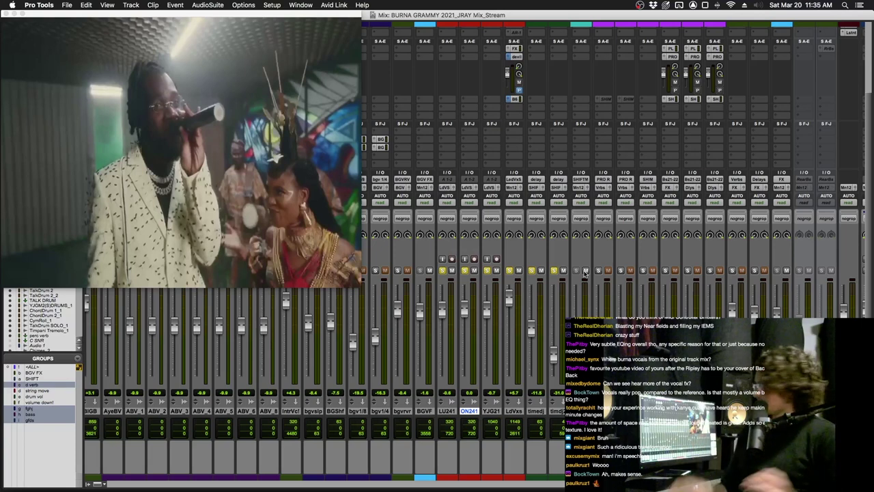
Step: Play the vocal with its reverbs and delays soloed, and inspect Lustrous Plates and Pro-C 2 on the Lust return
scroll(585, 272, "right", 2)
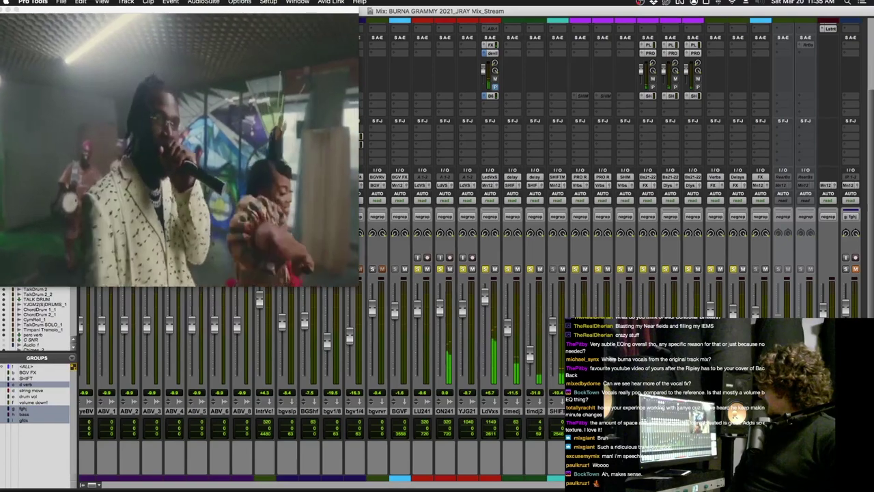
scroll(553, 410, "right", 2)
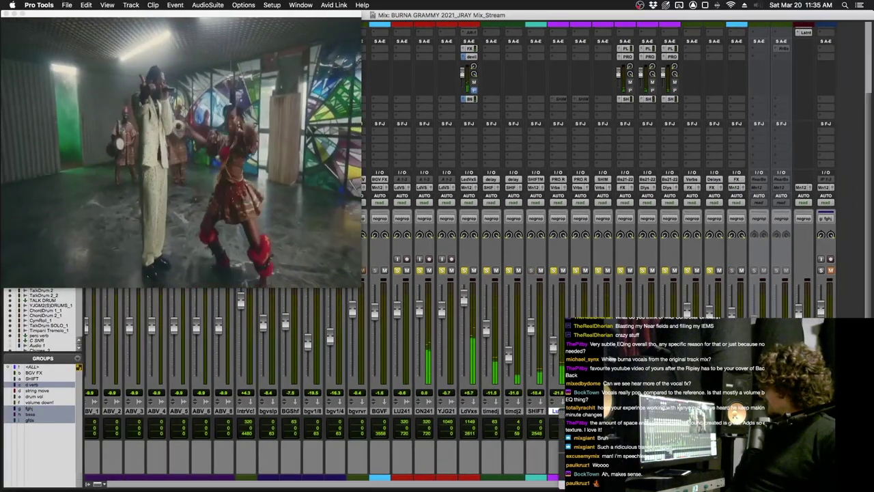
scroll(578, 46, "up", 3)
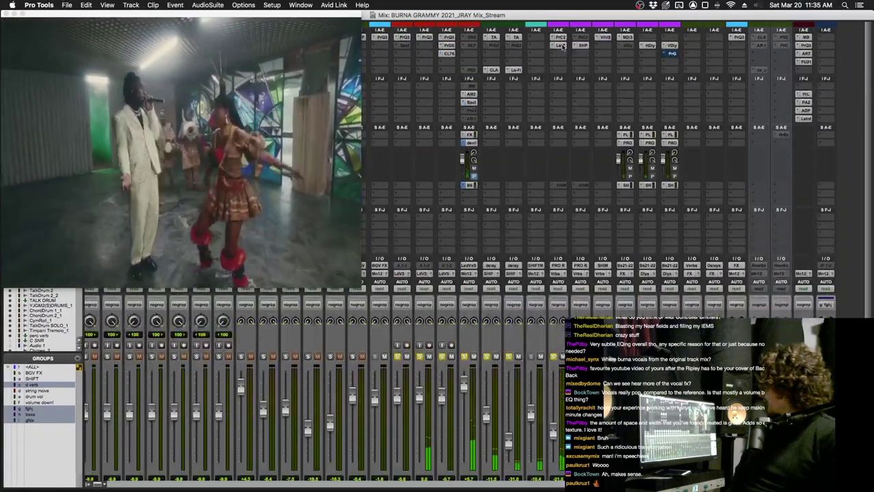
left_click(582, 47)
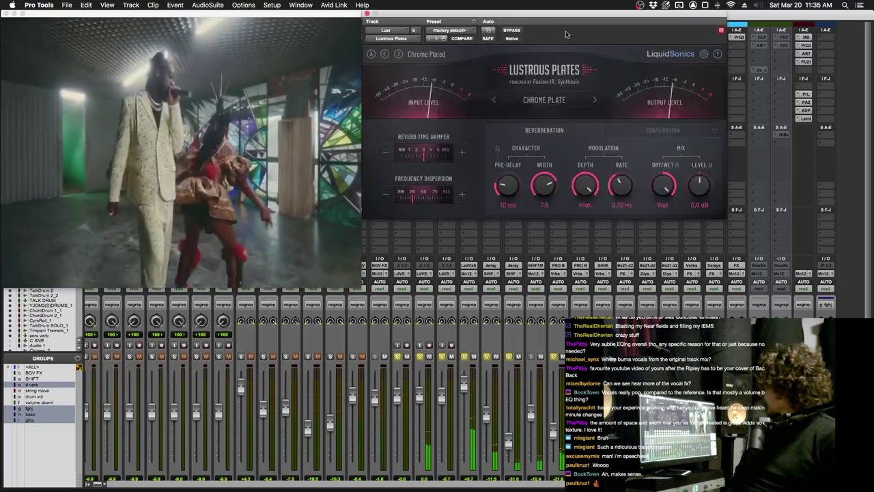
left_click(558, 45)
left_click(559, 37)
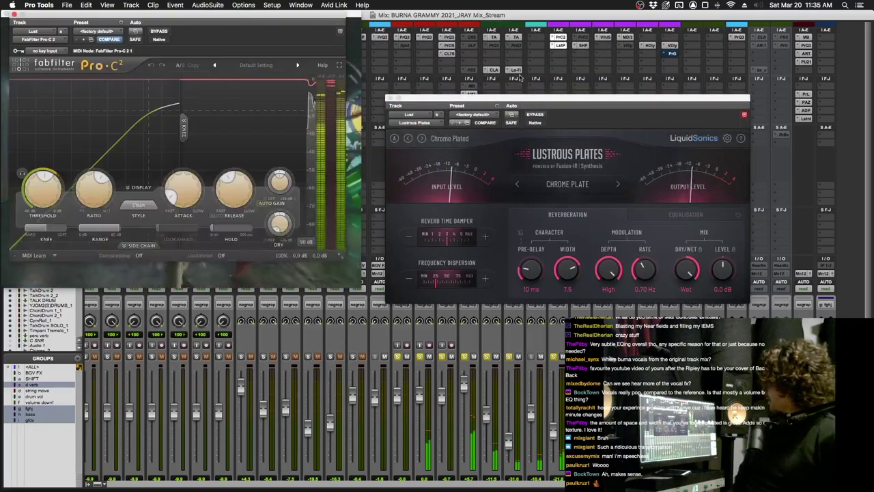
left_click_drag(699, 101, 720, 85)
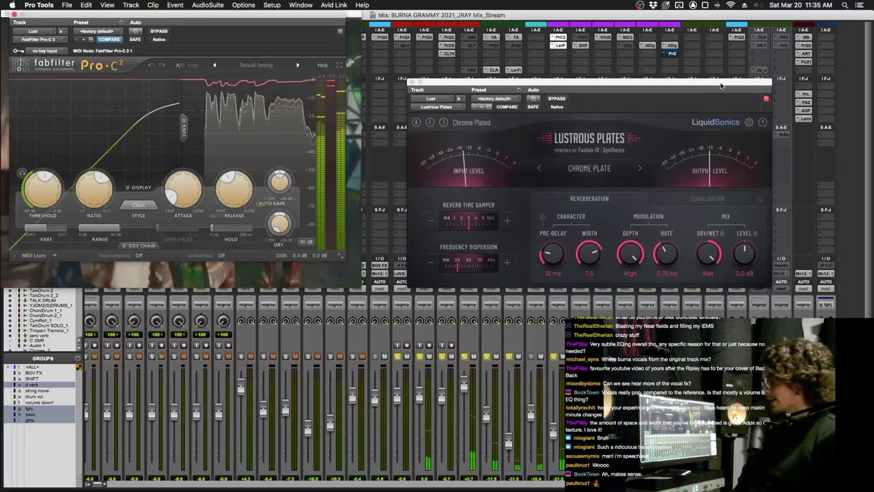
Step: Review the Seventh Heaven, ValhallaShimmer and Mod Delay III plug-ins on the 7 H, Shimmer and Slap returns
left_click(583, 46)
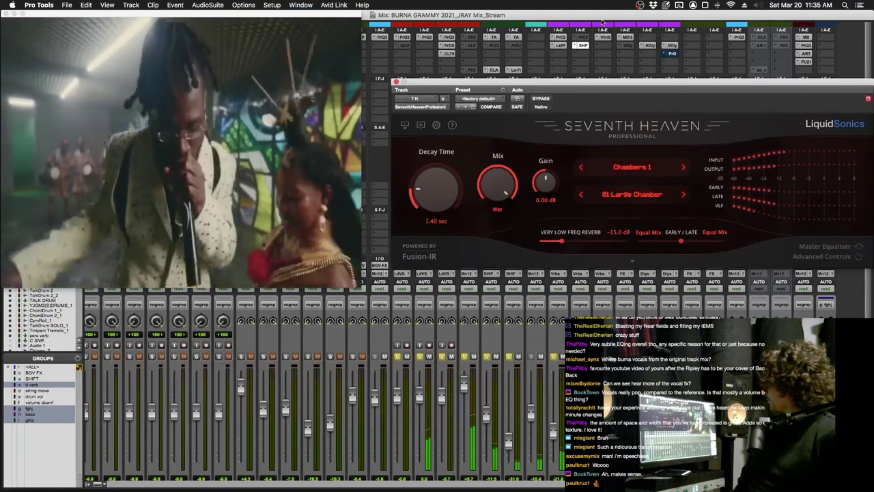
left_click(583, 46)
left_click(605, 39)
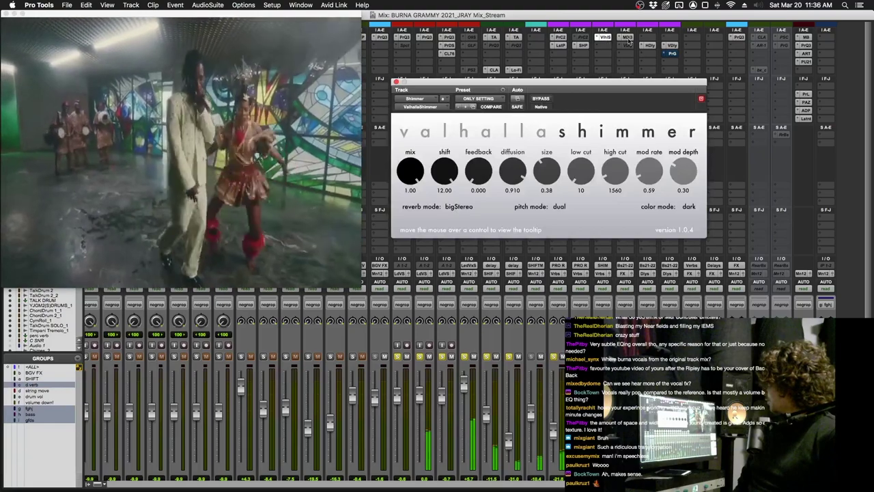
left_click(605, 38)
left_click(628, 37)
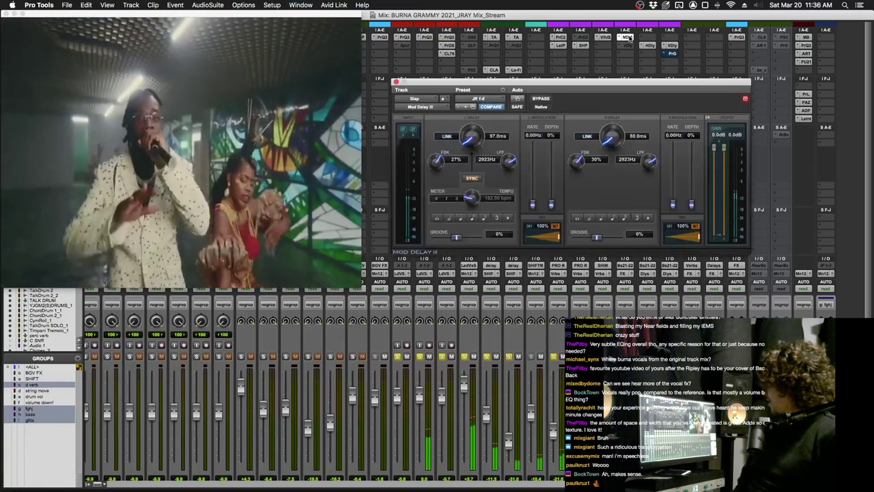
left_click(628, 38)
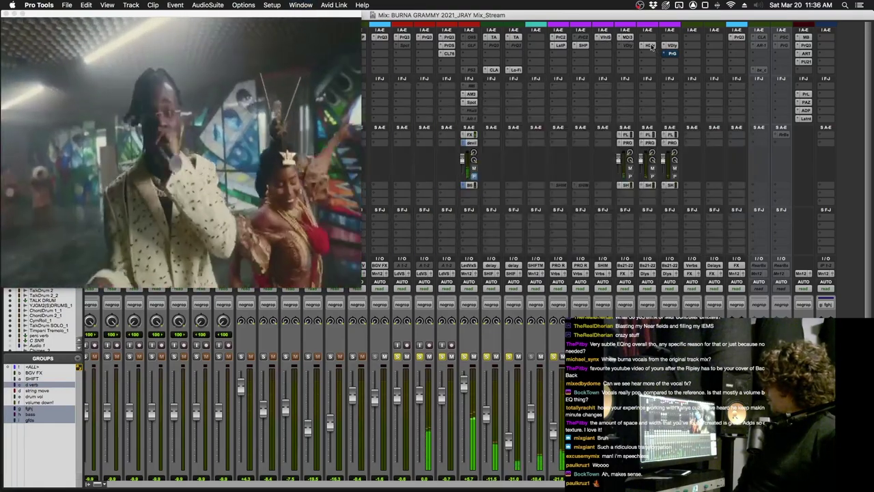
Step: Inspect the H-Delay on the PingPong return and the ValhallaDelay on the 1/4 return, closing the plug-in window
scroll(652, 46, "down", 3)
scroll(652, 46, "up", 3)
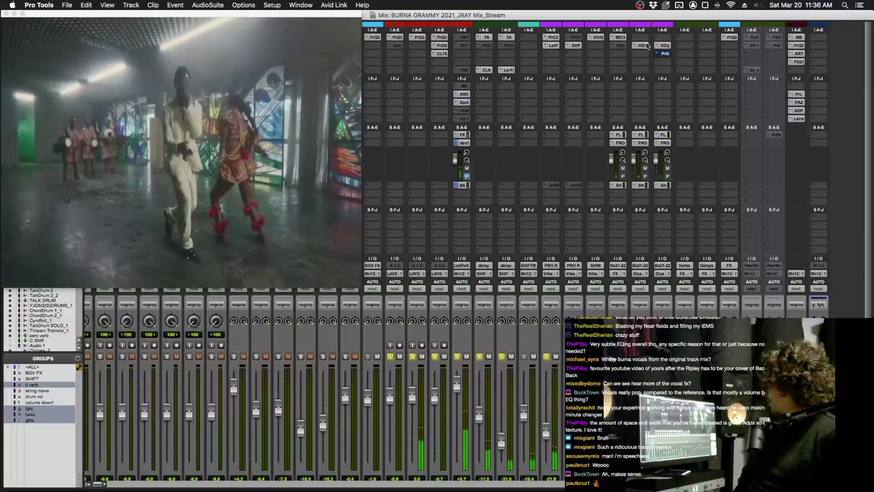
left_click(645, 45)
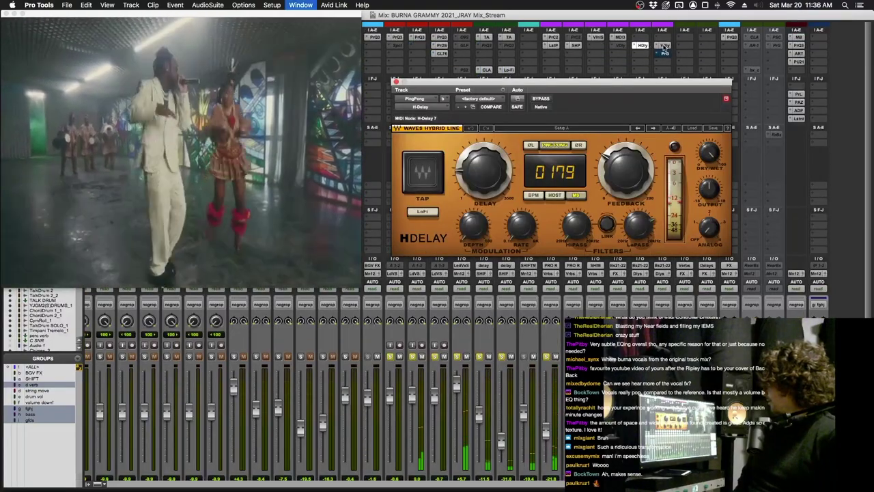
left_click(665, 45)
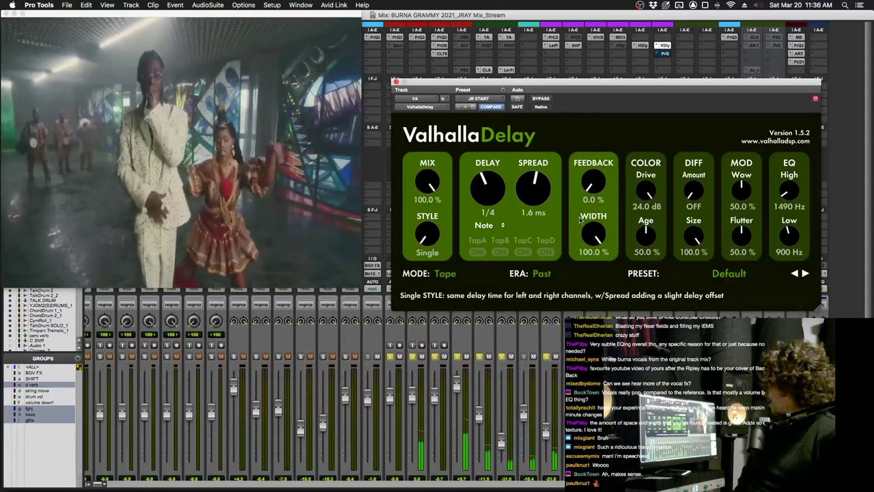
key("super+w")
Step: Compare the lead vocal with and without its reverbs and delays by toggling the FX bus mute during playback
scroll(579, 220, "down", 3)
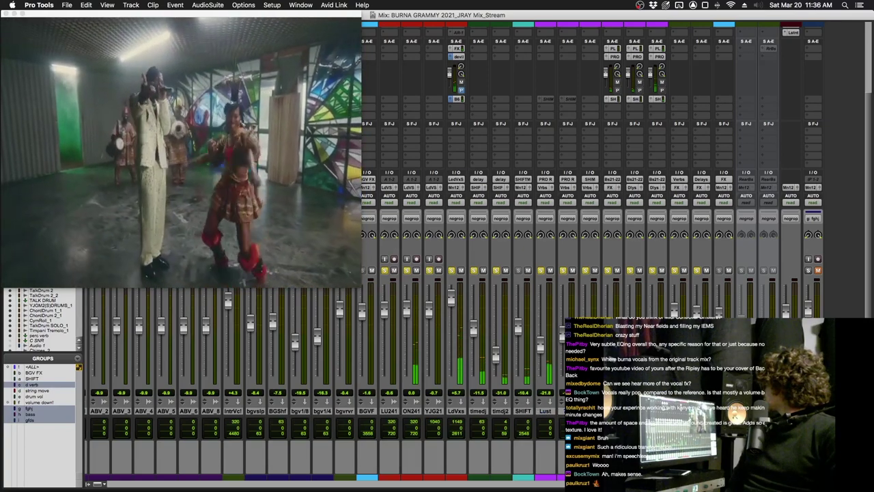
key("super+s")
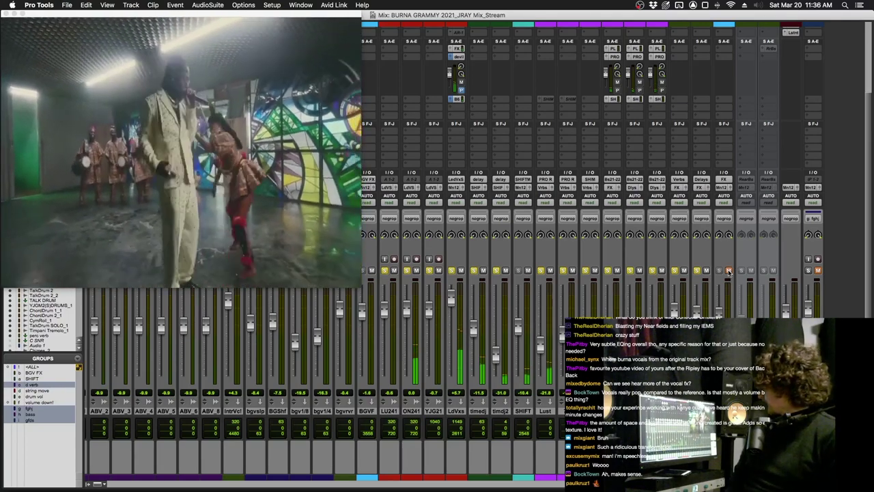
key("super+s")
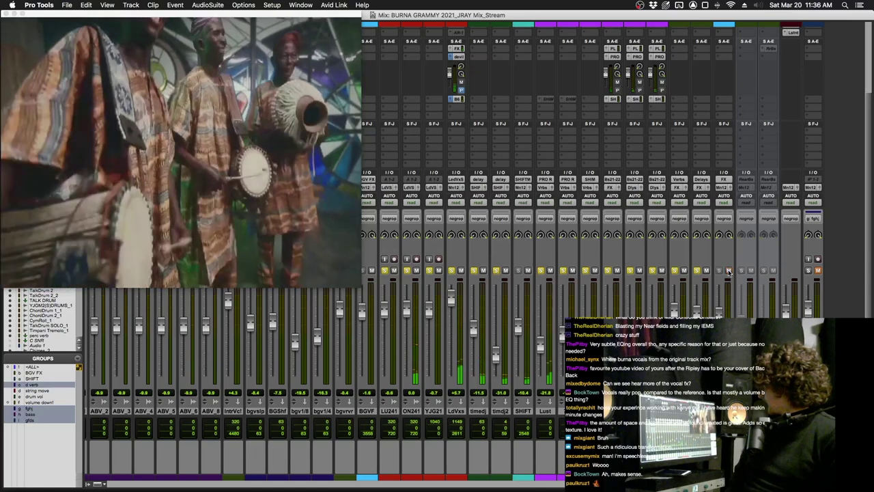
key("super+s")
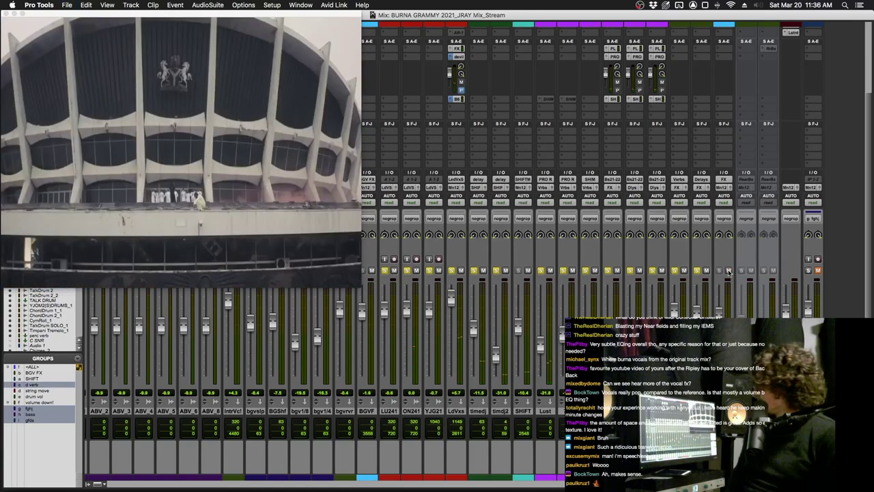
Step: Unsolo the Verbs bus and save the session
left_click(672, 270)
key("super+s")
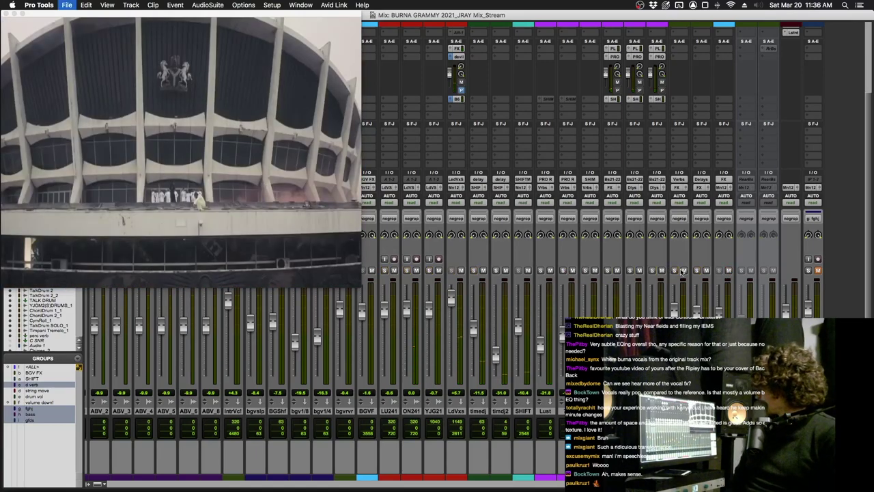